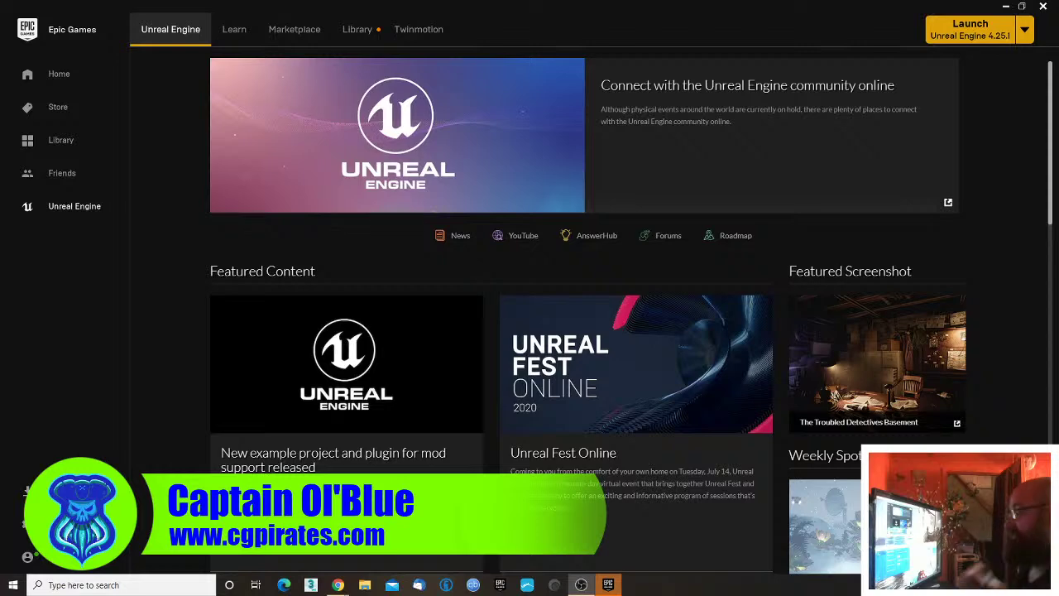
- Look through the vault assets in the Unreal Engine library and open the The_Wickie project
{"action": "left_click", "coordinate": [355, 30]}
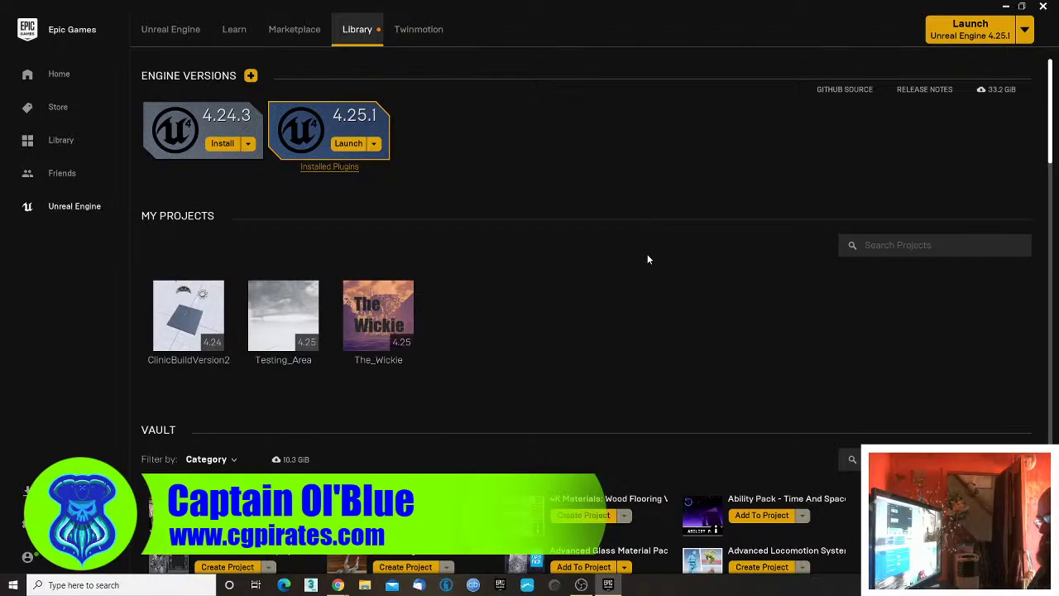
{"action": "scroll", "coordinate": [646, 252], "scroll_direction": "down", "scroll_amount": 5}
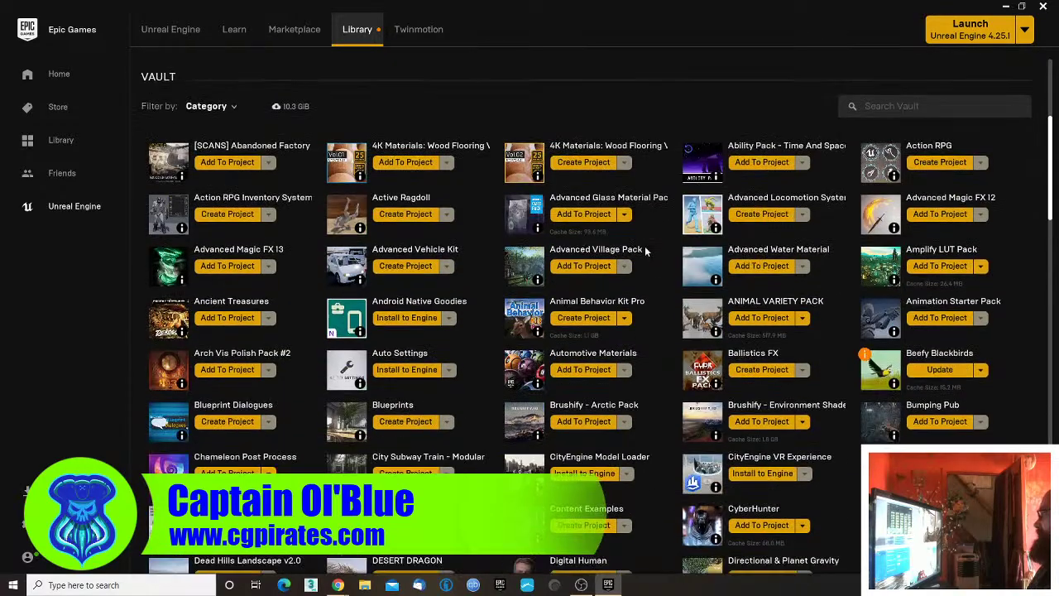
{"action": "scroll", "coordinate": [645, 246], "scroll_direction": "down", "scroll_amount": 8}
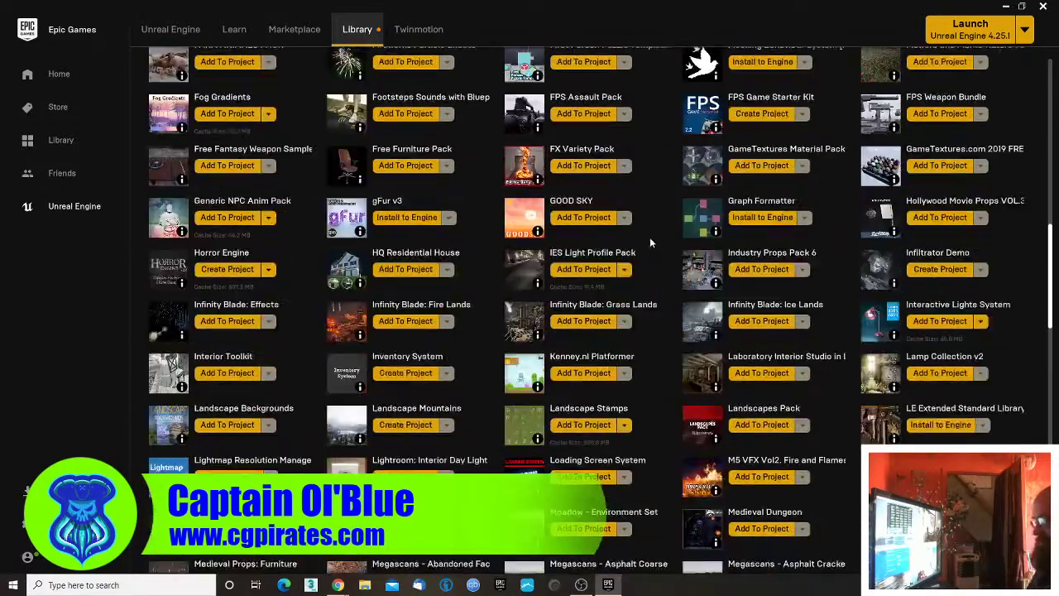
{"action": "scroll", "coordinate": [649, 237], "scroll_direction": "down", "scroll_amount": 8}
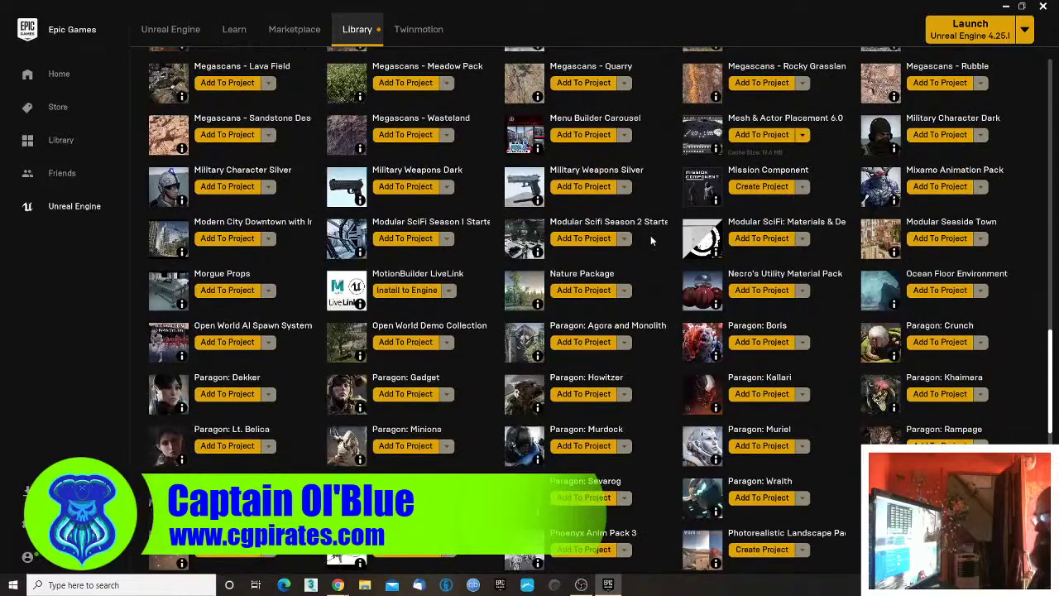
{"action": "scroll", "coordinate": [651, 236], "scroll_direction": "down", "scroll_amount": 6}
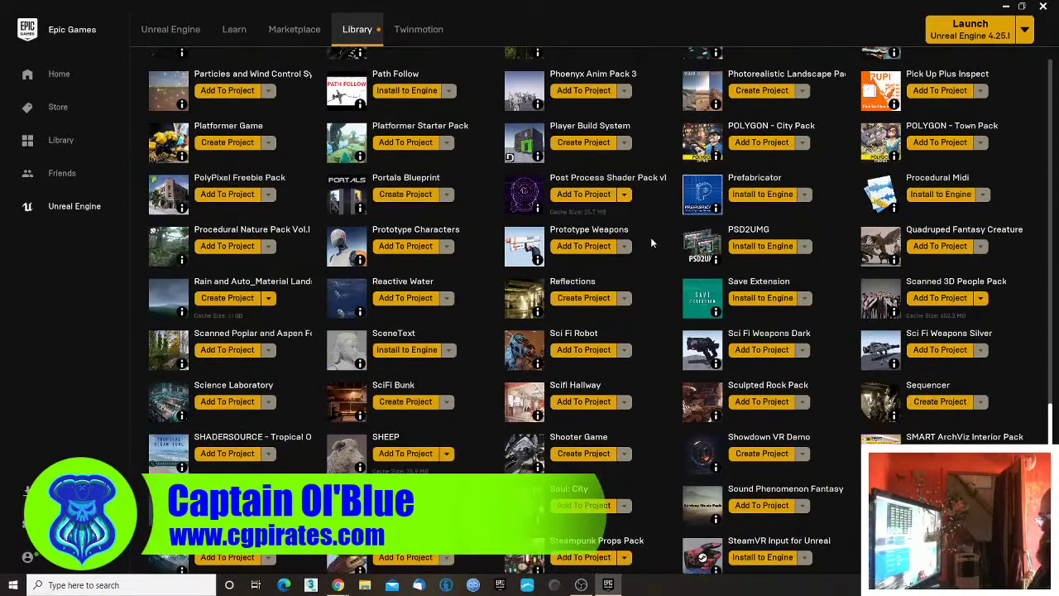
{"action": "scroll", "coordinate": [651, 237], "scroll_direction": "down", "scroll_amount": 5}
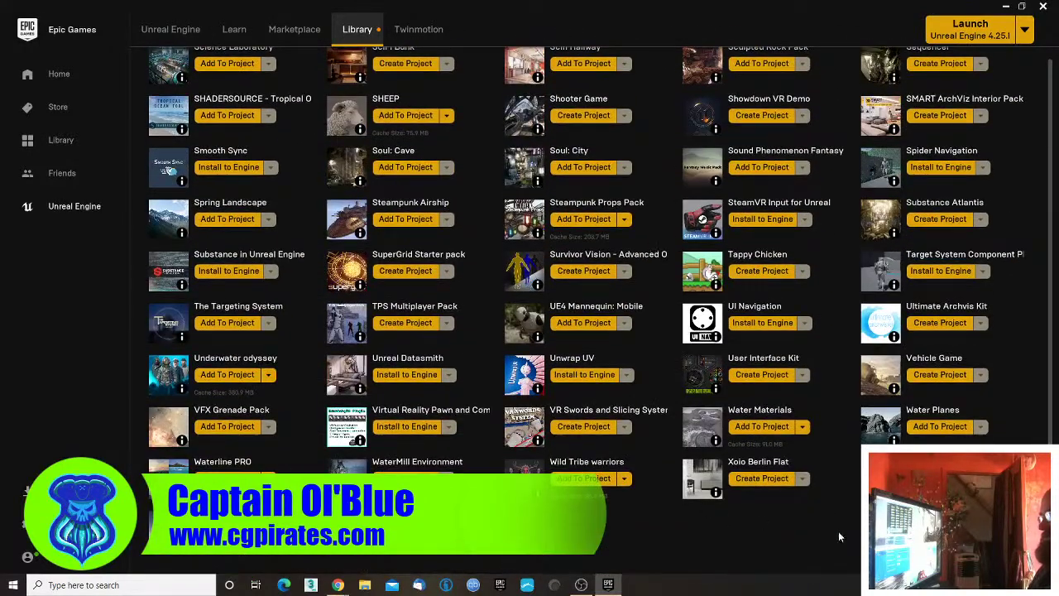
{"action": "left_click_drag", "start_coordinate": [1050, 513], "coordinate": [1031, 143]}
{"action": "scroll", "coordinate": [1029, 141], "scroll_direction": "up", "scroll_amount": 3}
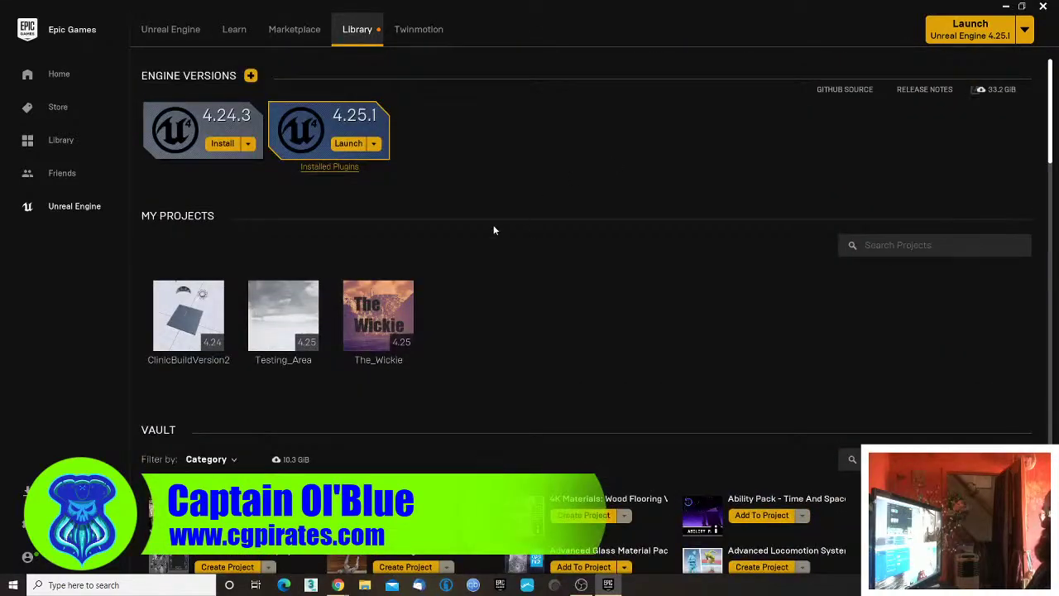
{"action": "double_click", "coordinate": [378, 305]}
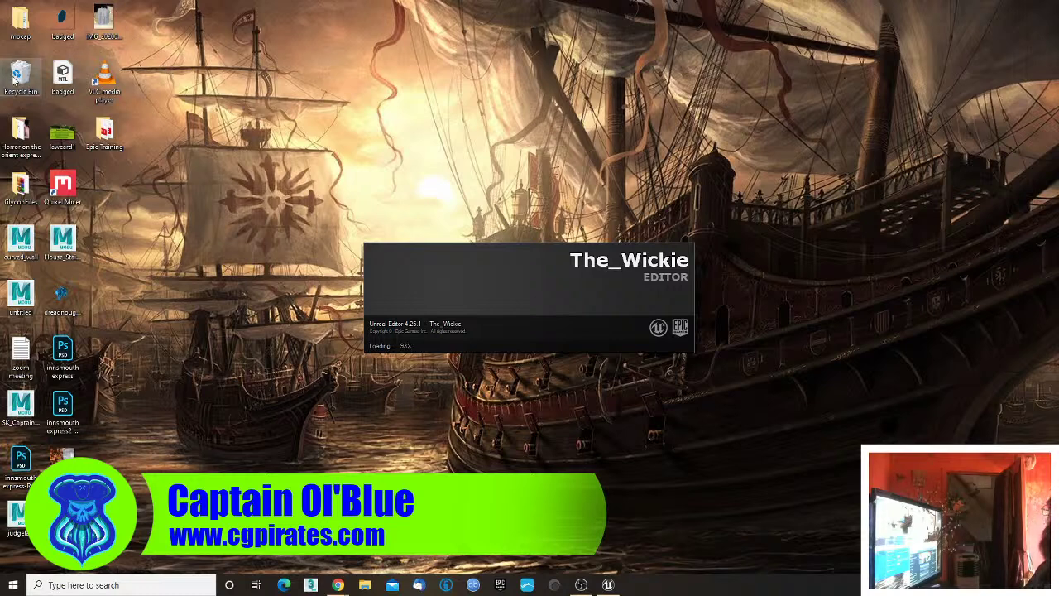
- Empty the Recycle Bin and confirm the permanent deletion of all its items while the project loads
{"action": "right_click", "coordinate": [13, 79]}
{"action": "left_click", "coordinate": [35, 98]}
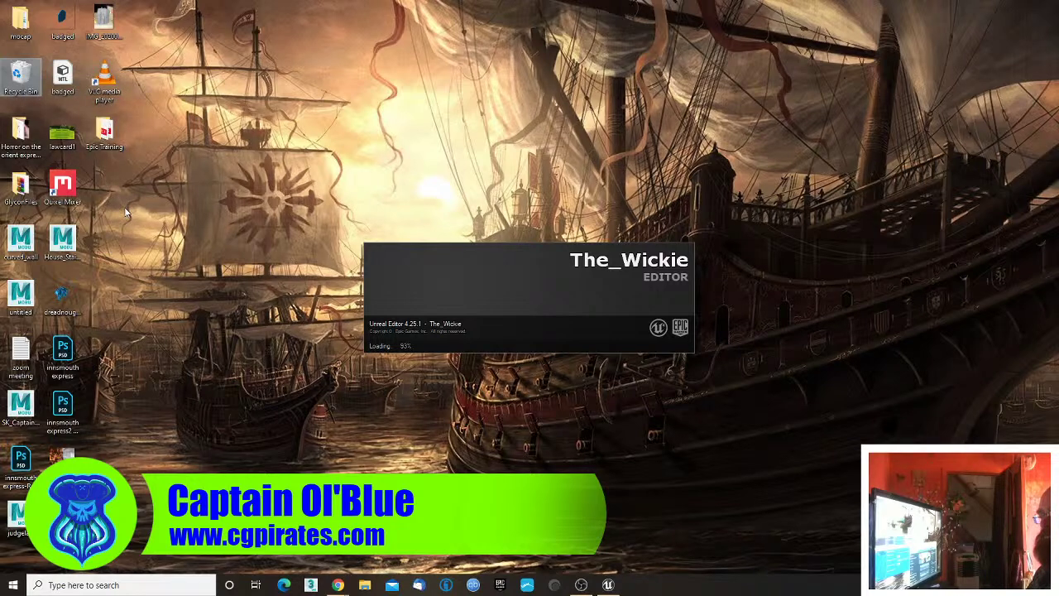
{"action": "left_click", "coordinate": [656, 192]}
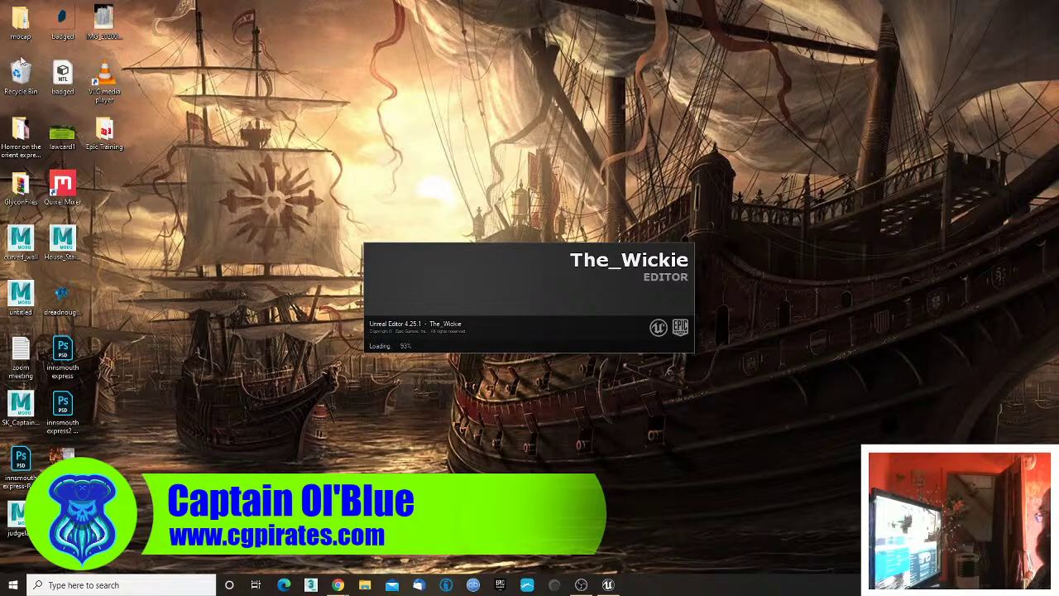
{"action": "key", "text": "alt+Tab"}
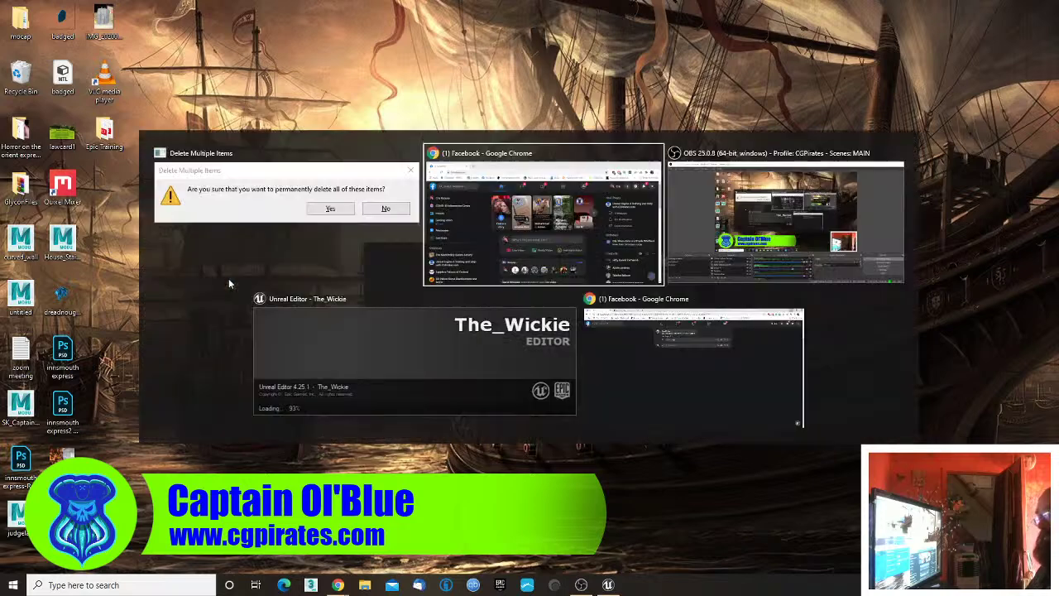
{"action": "key", "text": "alt+Tab"}
{"action": "key", "text": "alt+Tab"}
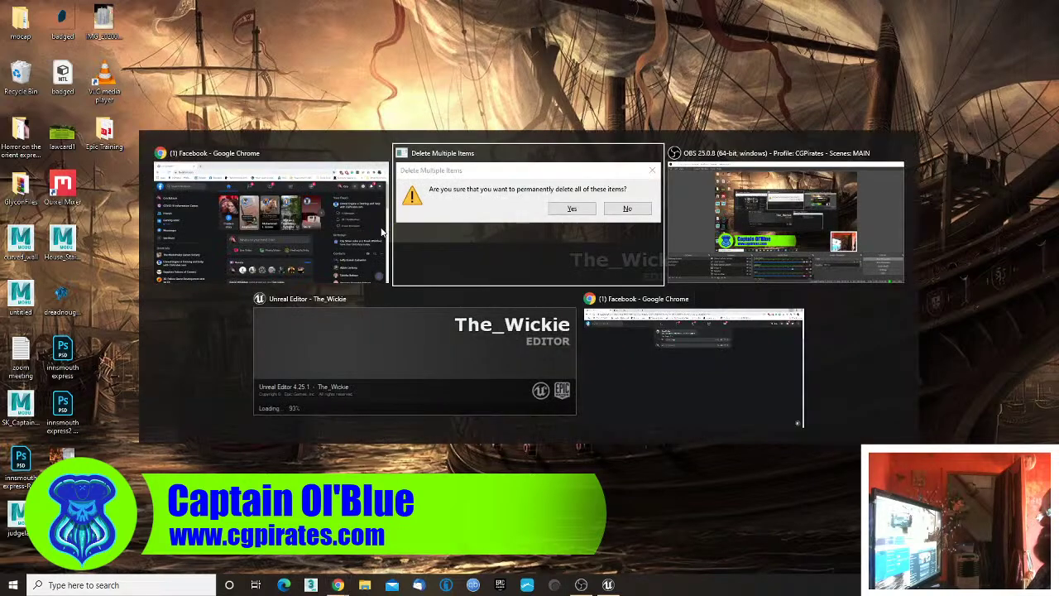
{"action": "key", "text": "alt+Tab"}
{"action": "key", "text": "alt+Tab"}
{"action": "key", "text": "alt+Tab"}
{"action": "key", "text": "alt+Tab"}
{"action": "key", "text": "alt+Tab"}
{"action": "key", "text": "alt+Tab"}
{"action": "key", "text": "alt+Tab"}
{"action": "key", "text": "alt+Tab"}
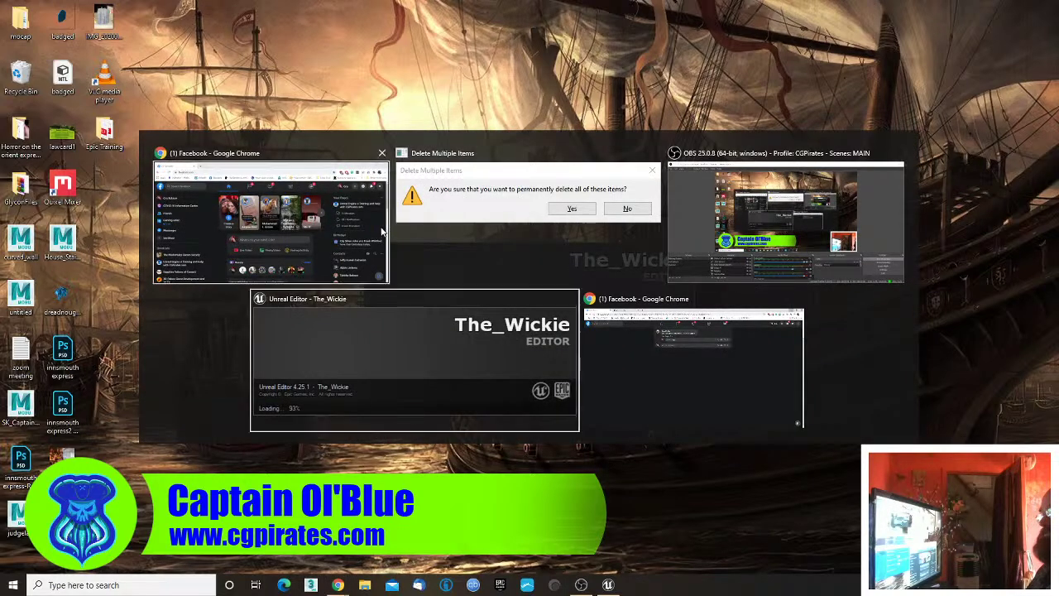
{"action": "key", "text": "alt+Tab"}
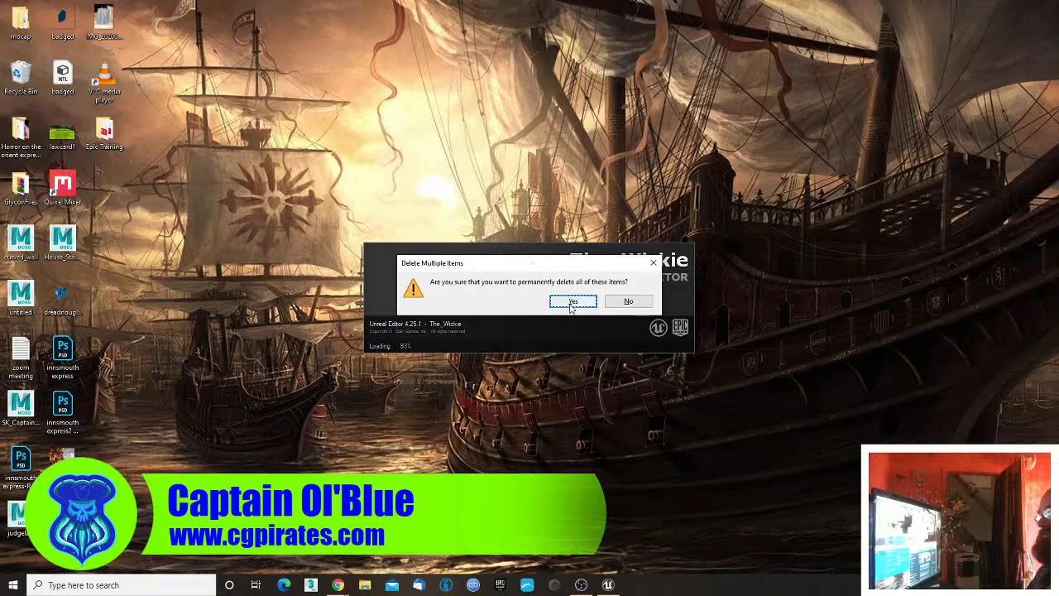
{"action": "left_click", "coordinate": [569, 304]}
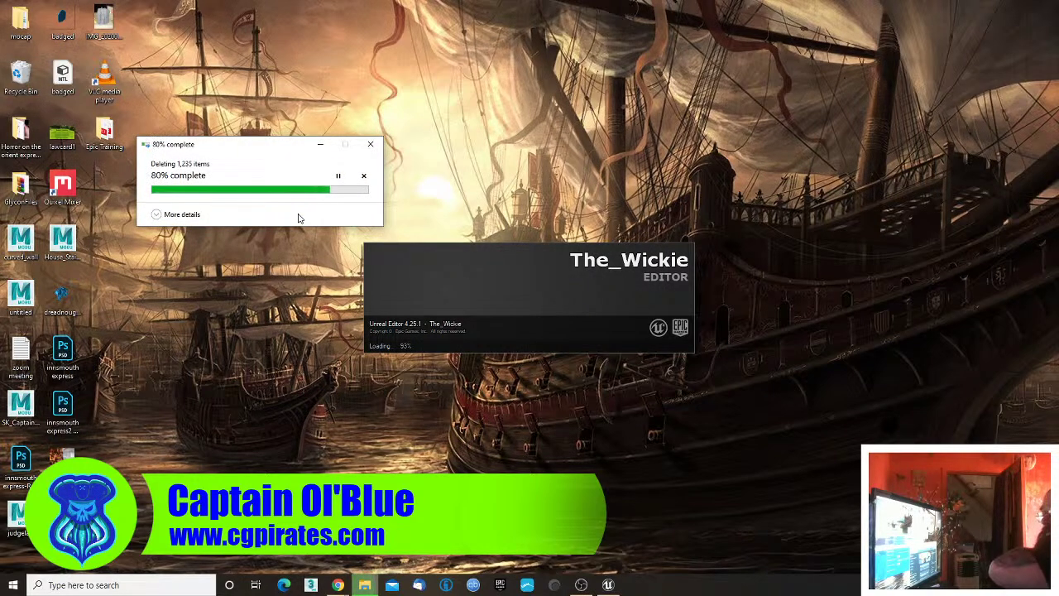
{"action": "left_click", "coordinate": [178, 216]}
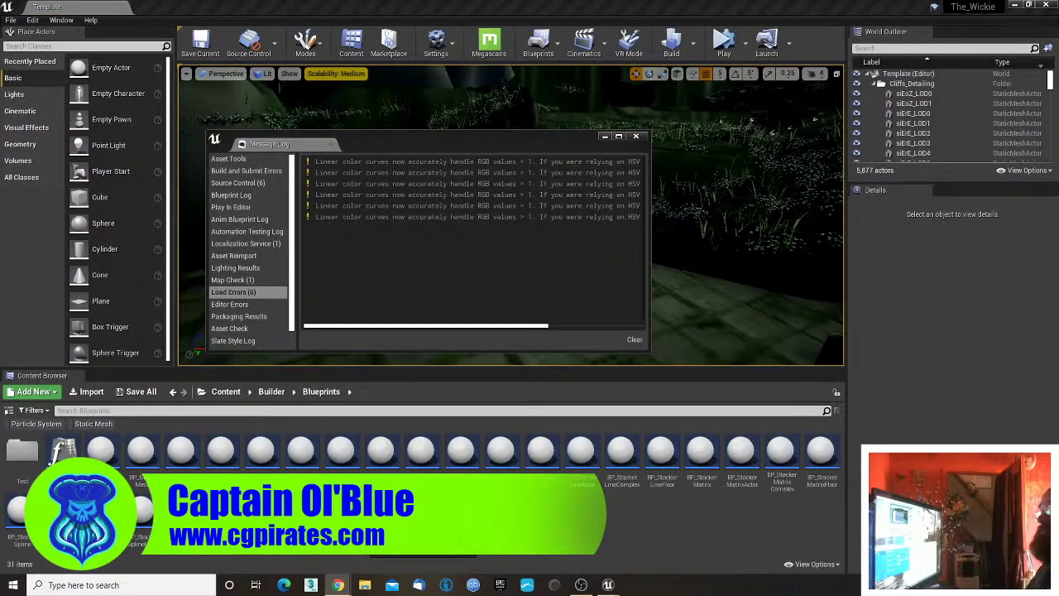
- Close the Message Log and switch the viewport to Unlit mode
{"action": "left_click", "coordinate": [636, 136]}
{"action": "right_click_drag", "start_coordinate": [511, 215], "coordinate": [513, 177]}
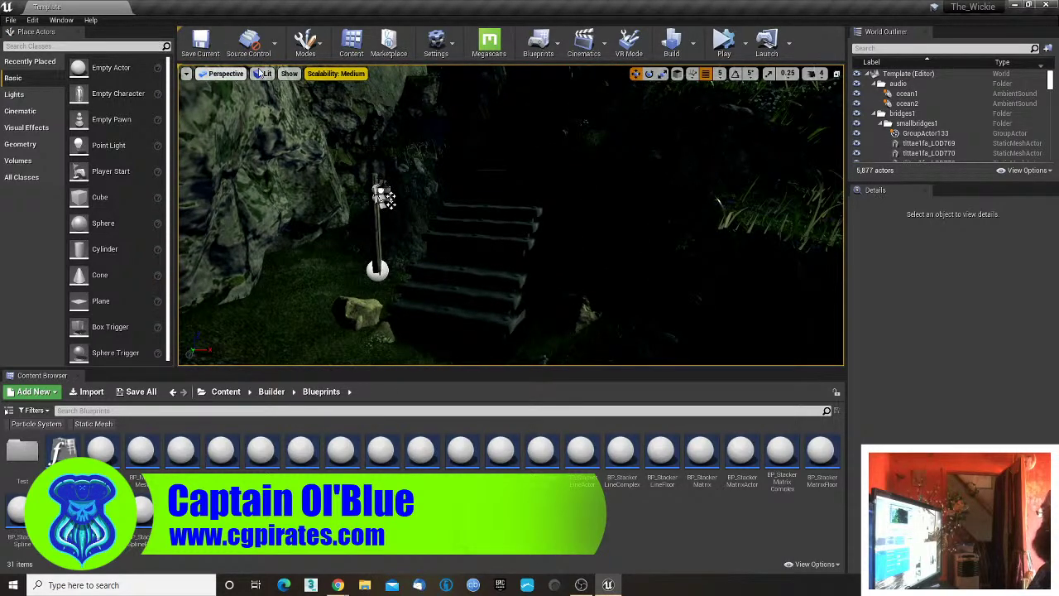
{"action": "left_click", "coordinate": [264, 74]}
{"action": "left_click", "coordinate": [277, 108]}
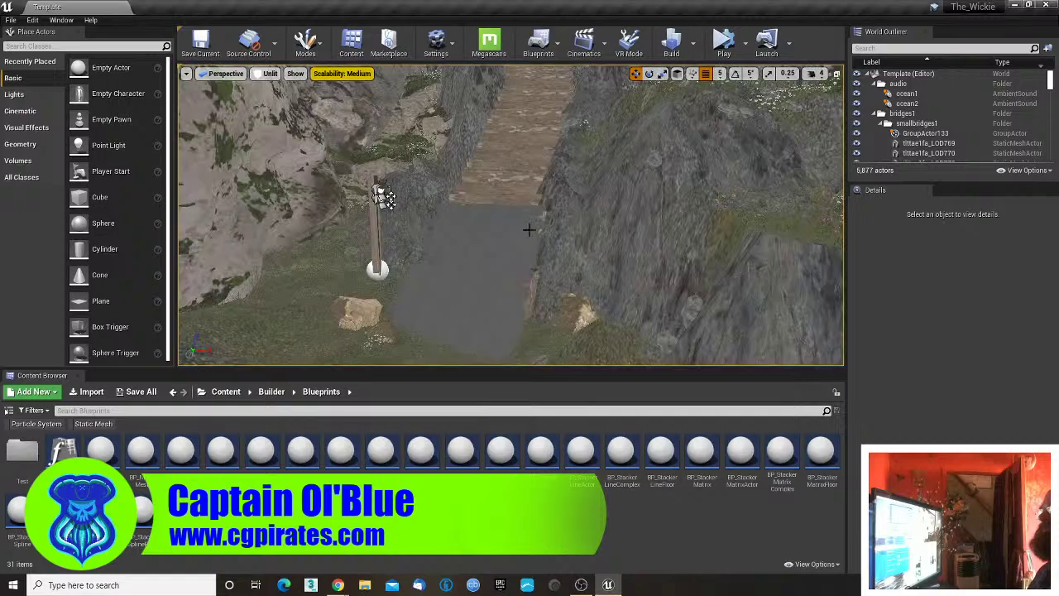
- Select a grey stair piece at the foot of the wooden steps and locate its outsidestairs1 mesh among the project assets
{"action": "key", "text": "w"}
{"action": "right_click_drag", "start_coordinate": [511, 216], "coordinate": [513, 306]}
{"action": "right_click_drag", "start_coordinate": [439, 323], "coordinate": [439, 322]}
{"action": "left_click", "coordinate": [456, 284]}
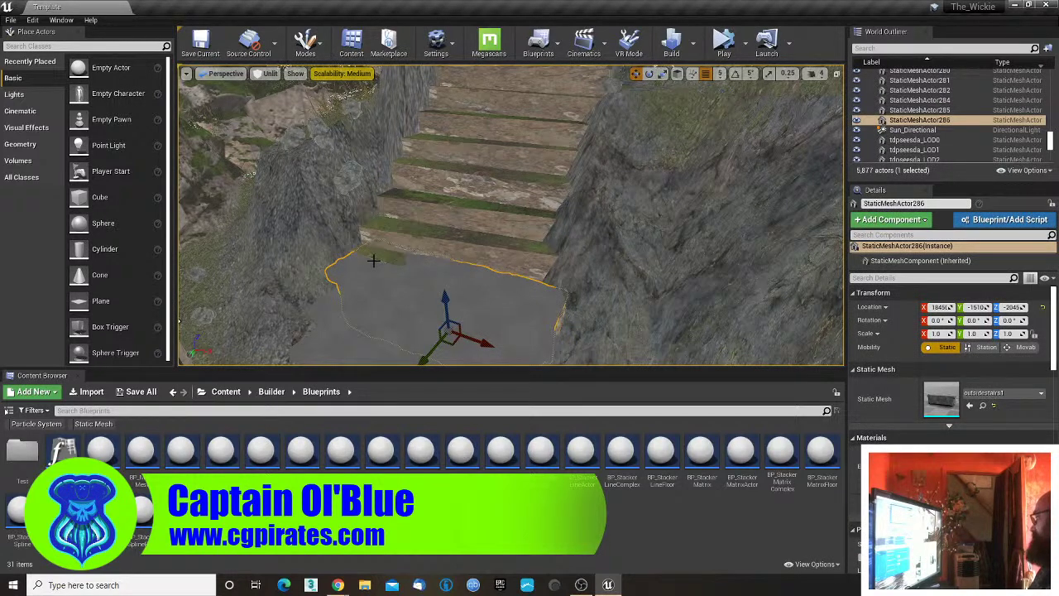
{"action": "left_click", "coordinate": [449, 239]}
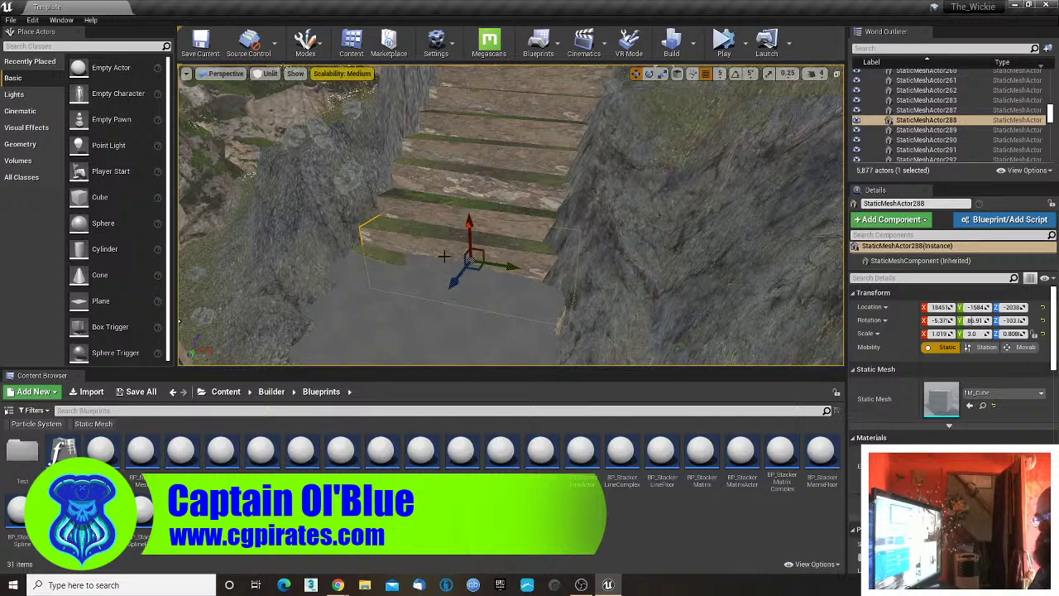
{"action": "left_click", "coordinate": [395, 322]}
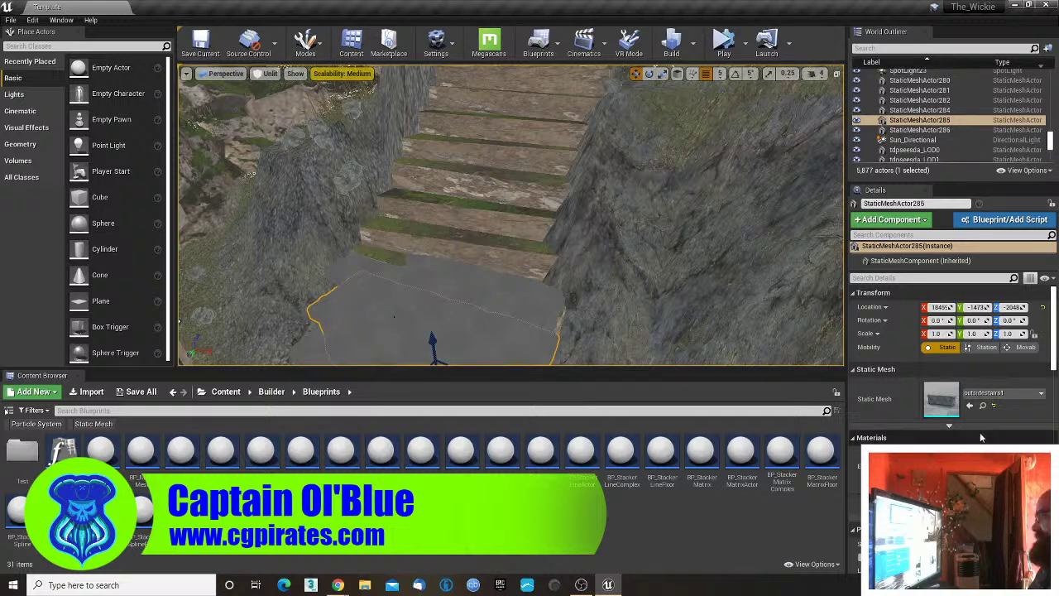
{"action": "left_click", "coordinate": [982, 405]}
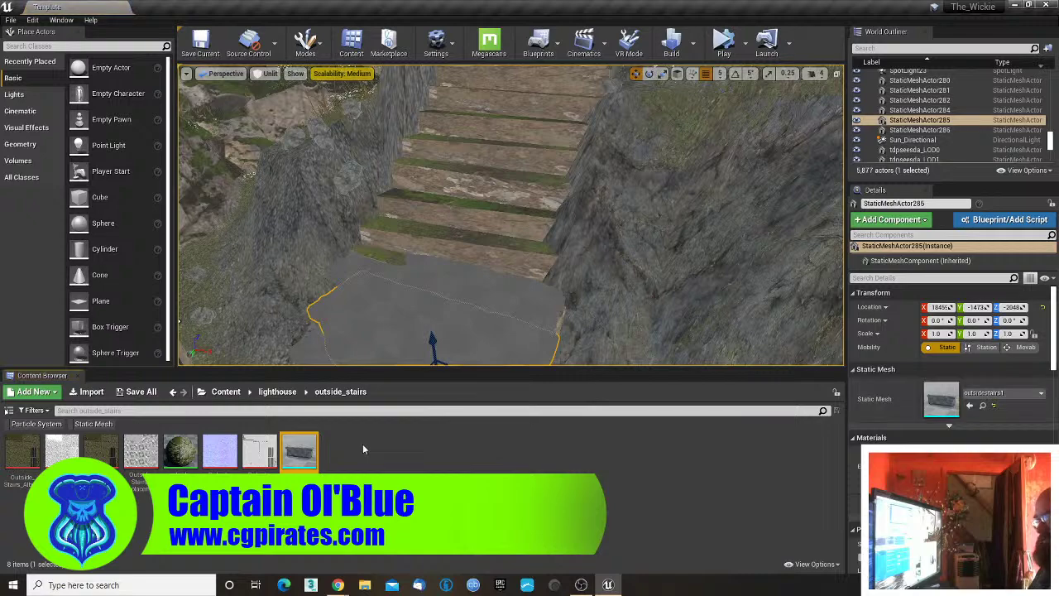
- Assign the mossy stone material from the outside_stairs folder to the outsidestairs1 mesh's Element 0 slot and save the mesh
{"action": "double_click", "coordinate": [289, 446]}
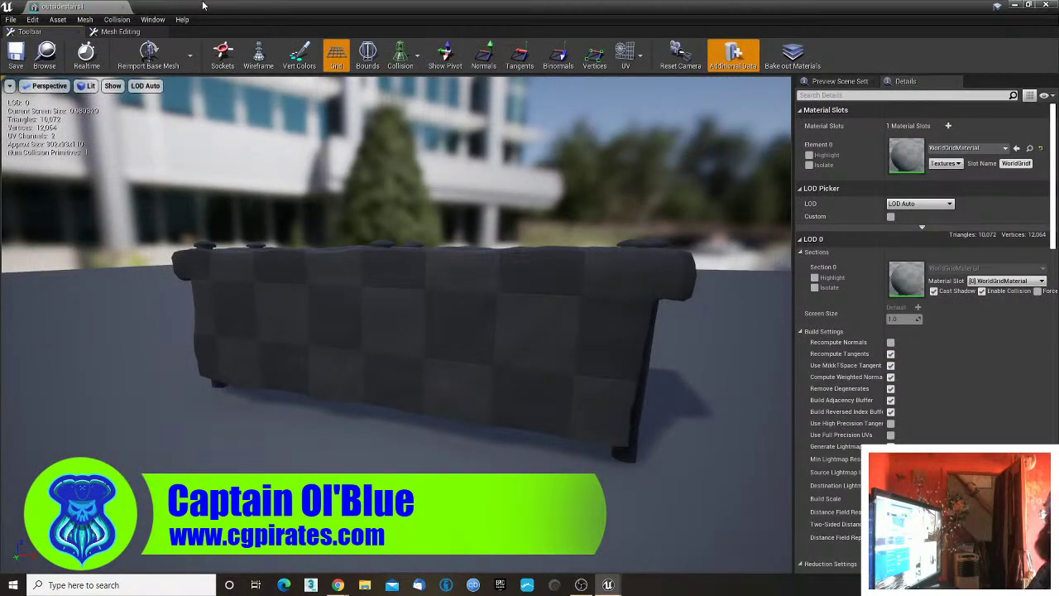
{"action": "left_click_drag", "start_coordinate": [203, 5], "coordinate": [315, 103]}
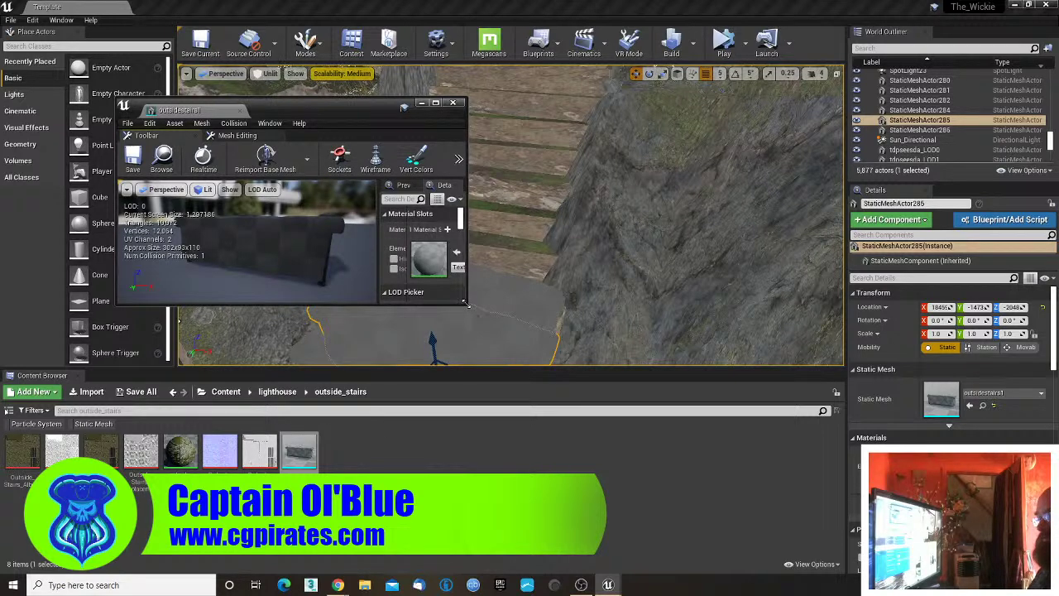
{"action": "left_click_drag", "start_coordinate": [467, 304], "coordinate": [644, 396]}
{"action": "left_click_drag", "start_coordinate": [180, 451], "coordinate": [577, 263]}
{"action": "left_click", "coordinate": [133, 158]}
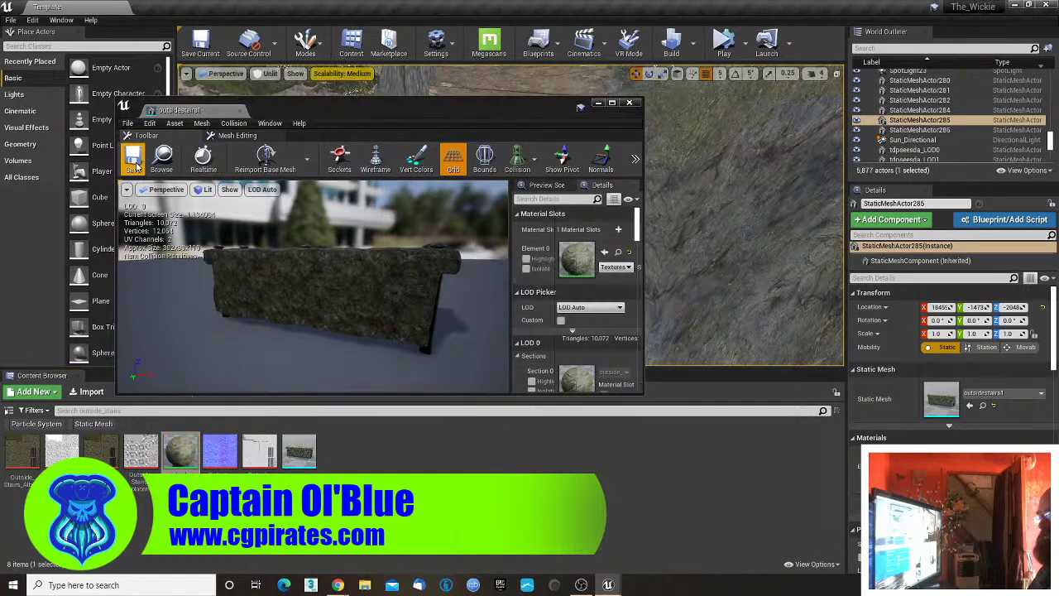
{"action": "left_click_drag", "start_coordinate": [325, 109], "coordinate": [1058, 311]}
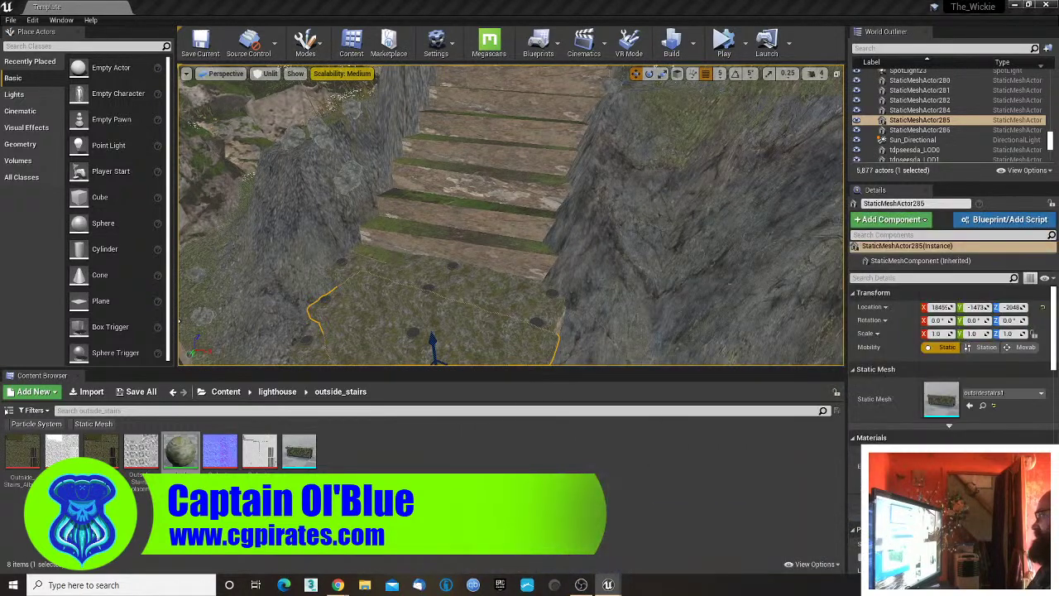
- Replace one wooden cube plank midway up the stairs with the outsidestairs1 static mesh
{"action": "left_click", "coordinate": [497, 154]}
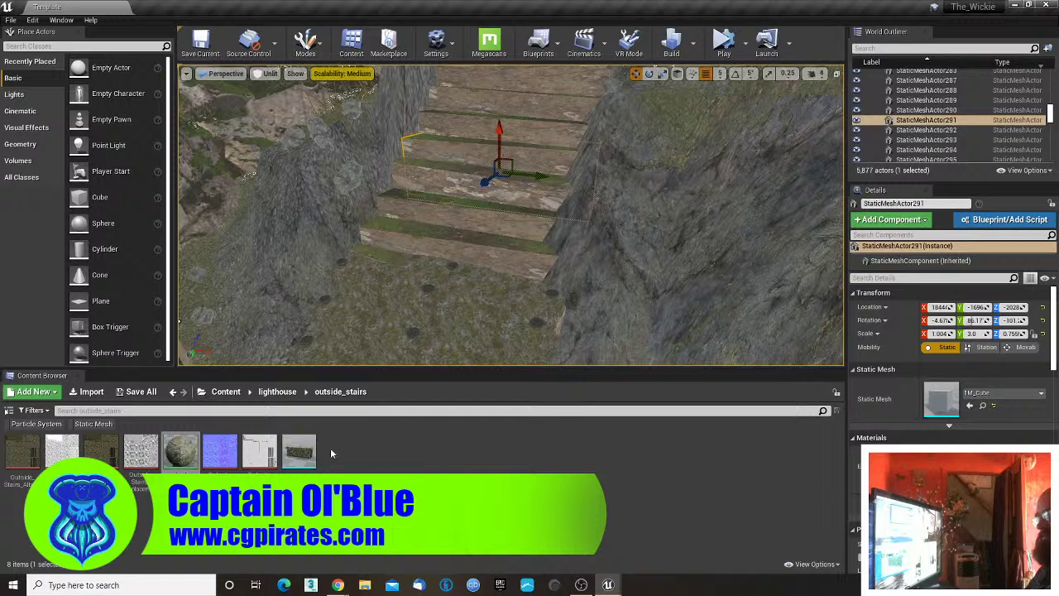
{"action": "left_click", "coordinate": [305, 452]}
{"action": "right_click", "coordinate": [472, 155]}
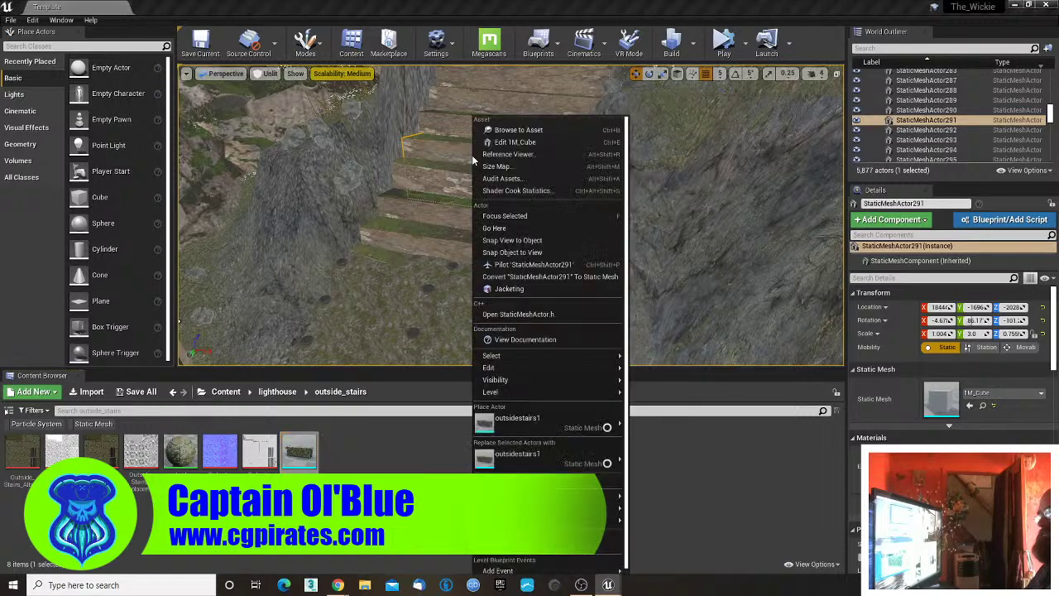
{"action": "mouse_move", "coordinate": [565, 470]}
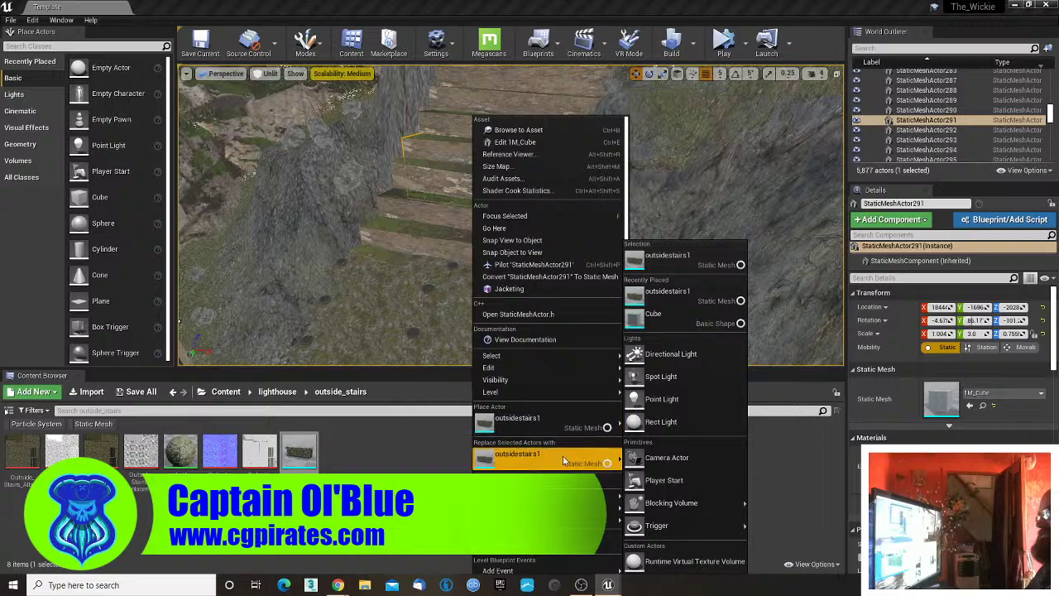
{"action": "left_click", "coordinate": [559, 462]}
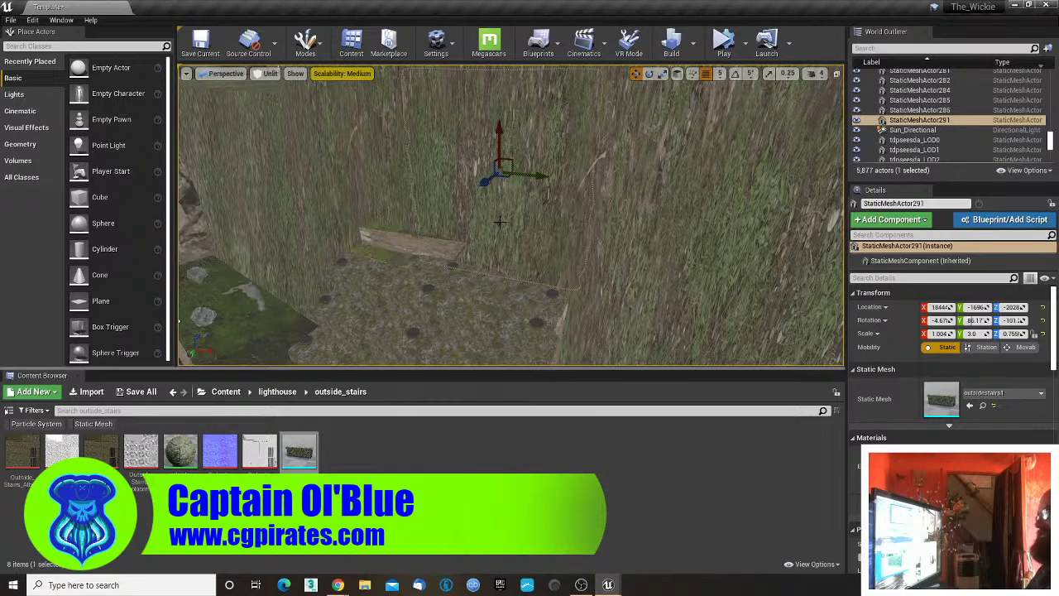
- Set the X, Y and Z scale of the replaced outsidestairs1 step to 1
{"action": "mouse_move", "coordinate": [550, 238]}
{"action": "right_mouse_down"}
{"action": "mouse_move", "coordinate": [565, 238]}
{"action": "mouse_move", "coordinate": [550, 238]}
{"action": "right_mouse_up"}
{"action": "scroll", "coordinate": [549, 239], "scroll_direction": "down", "scroll_amount": 8}
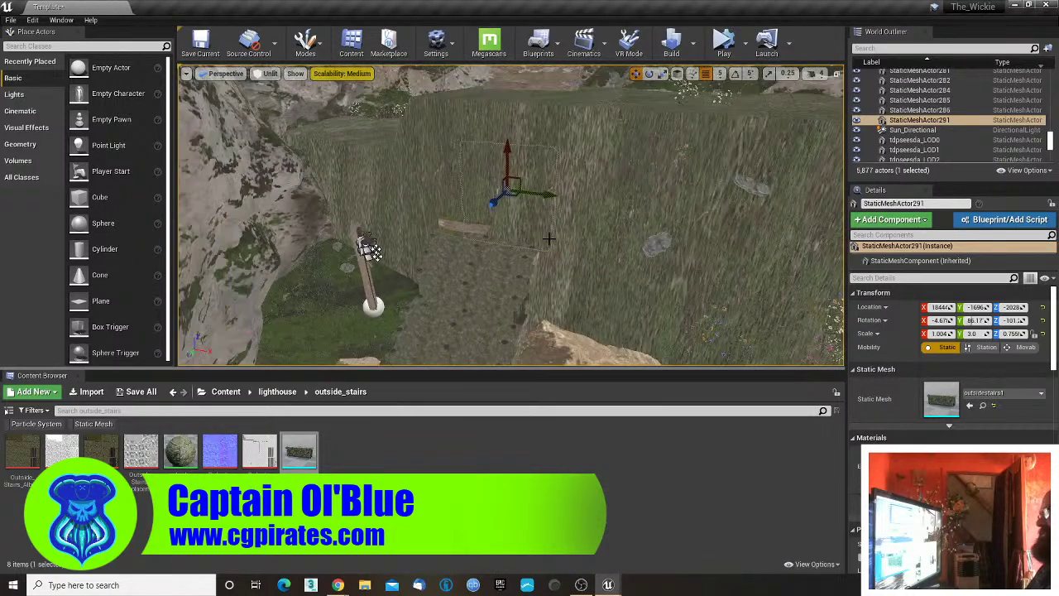
{"action": "scroll", "coordinate": [549, 238], "scroll_direction": "down", "scroll_amount": 5}
{"action": "scroll", "coordinate": [548, 239], "scroll_direction": "up", "scroll_amount": 6}
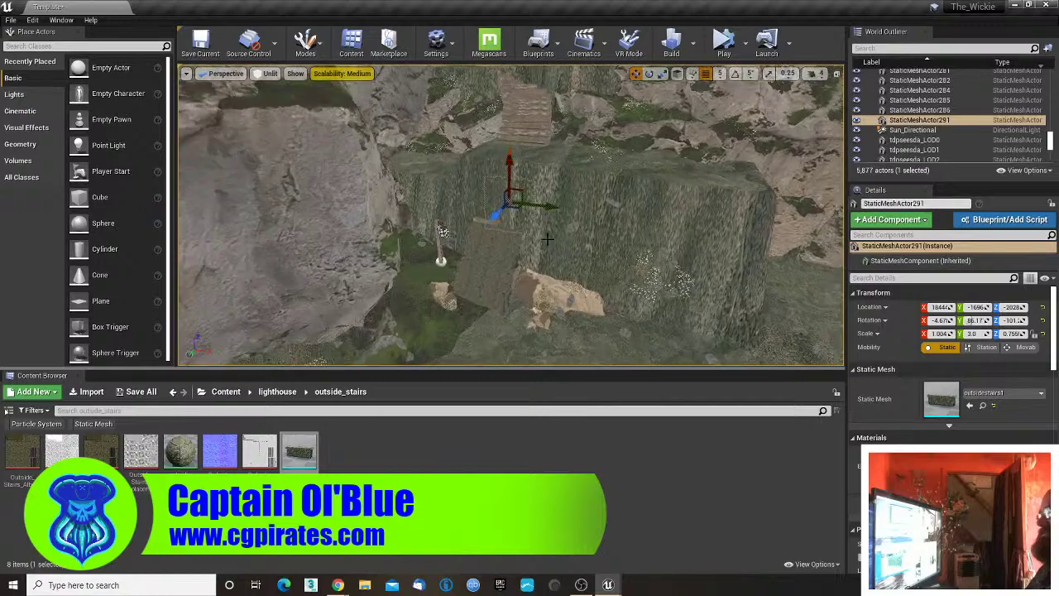
{"action": "scroll", "coordinate": [544, 240], "scroll_direction": "up", "scroll_amount": 6}
{"action": "right_click_drag", "start_coordinate": [546, 229], "coordinate": [547, 204]}
{"action": "scroll", "coordinate": [546, 207], "scroll_direction": "up", "scroll_amount": 6}
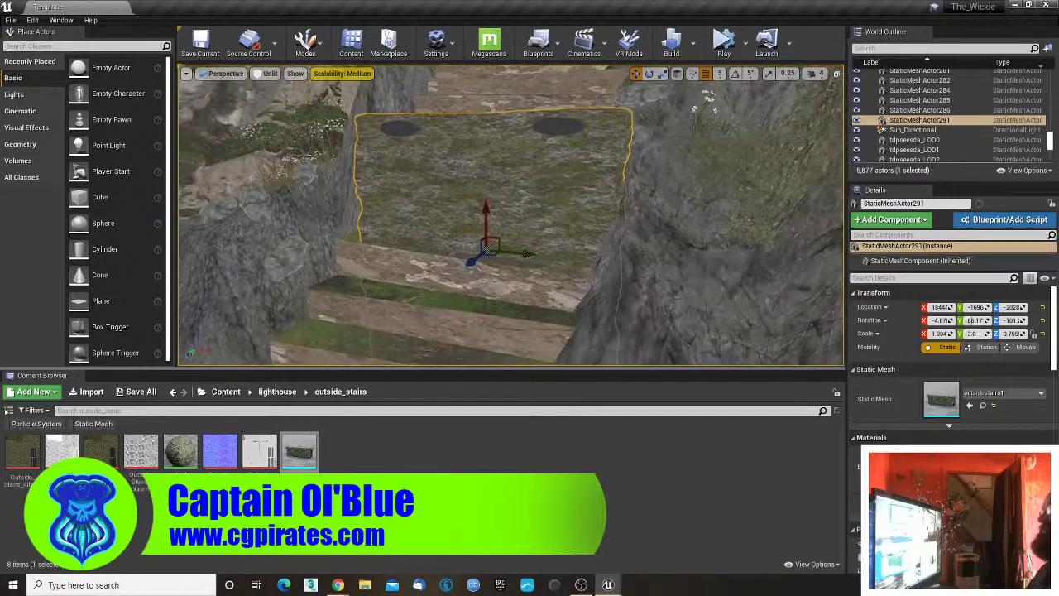
{"action": "left_click", "coordinate": [940, 334]}
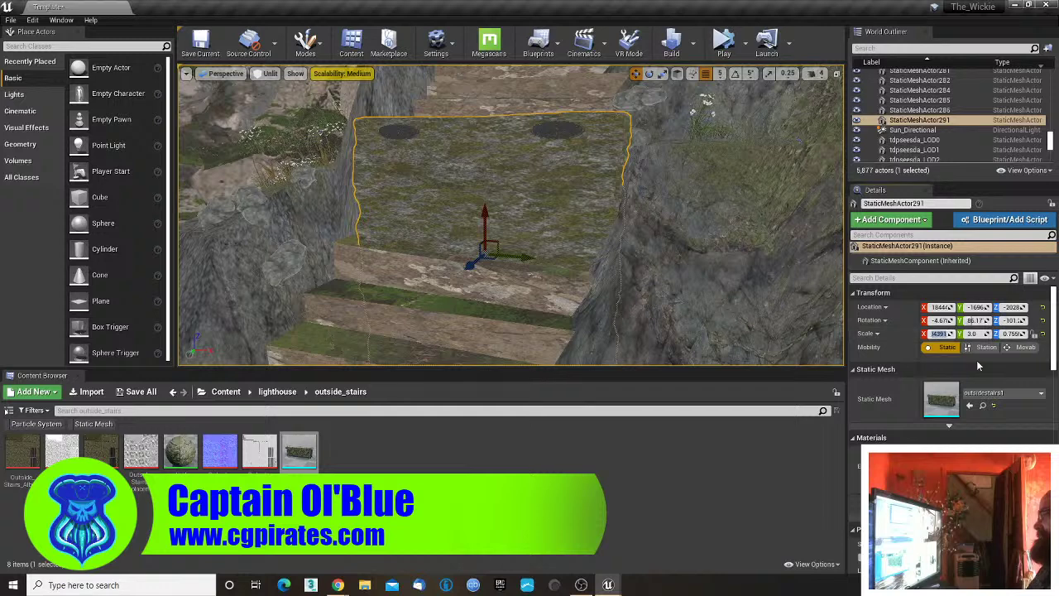
{"action": "key", "text": "Tab"}
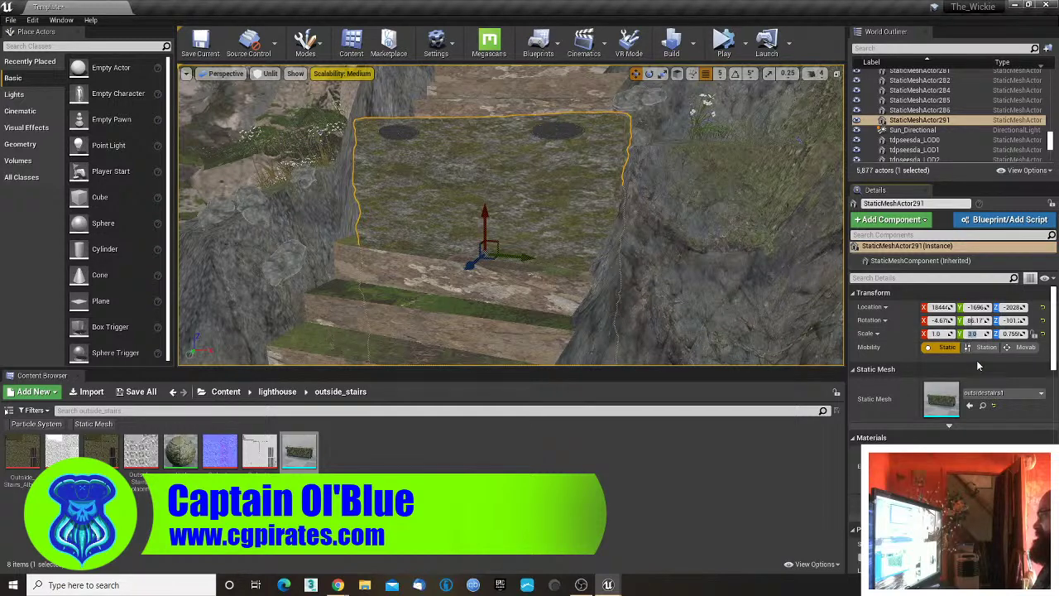
{"action": "type", "text": "1"}
{"action": "key", "text": "Tab"}
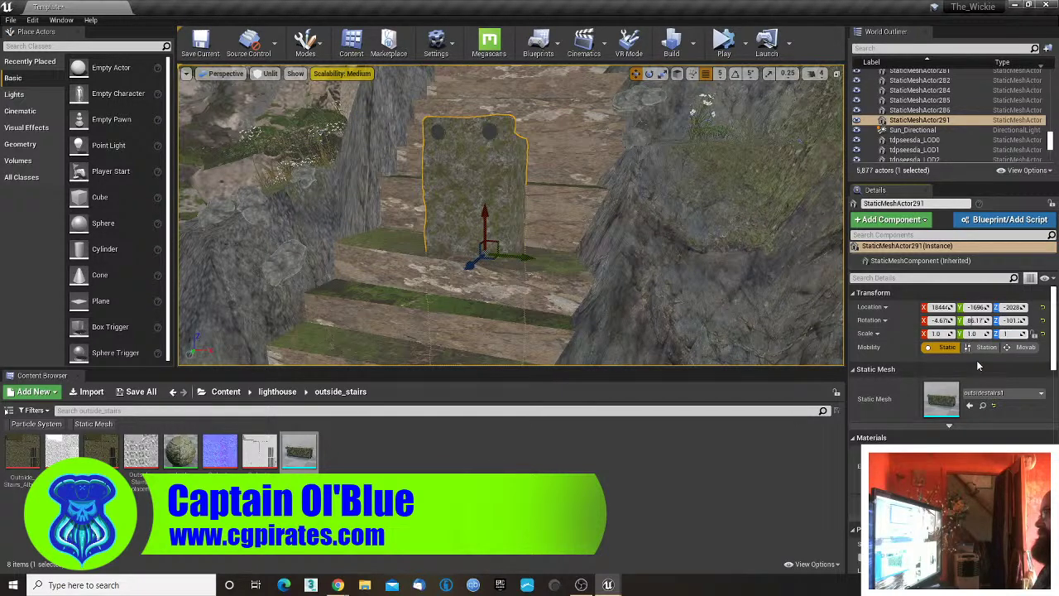
{"action": "key", "text": "Tab"}
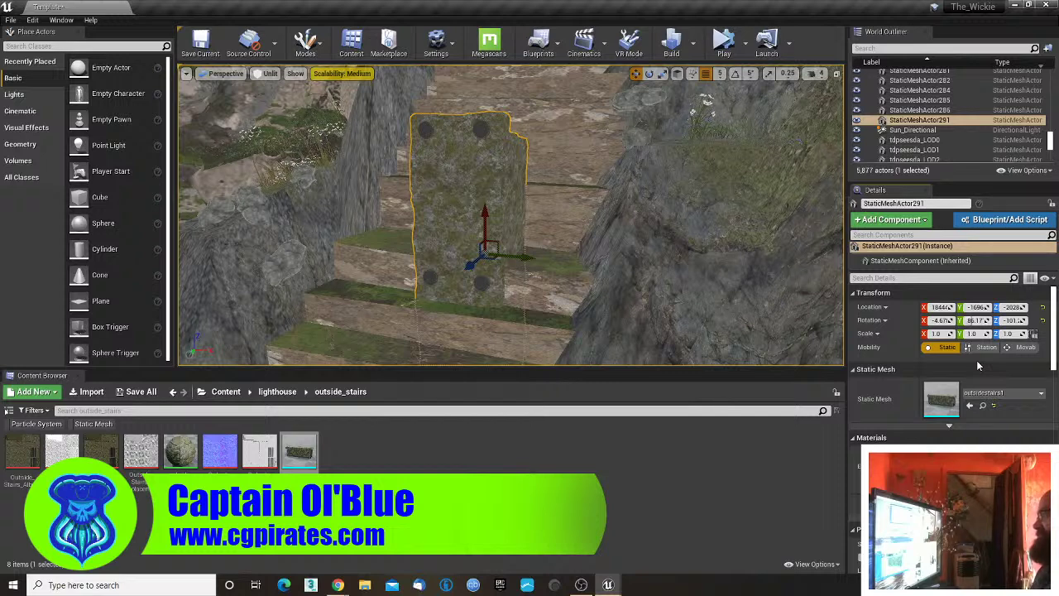
- Set the replaced step's Y rotation to 0 degrees
{"action": "left_click", "coordinate": [973, 320]}
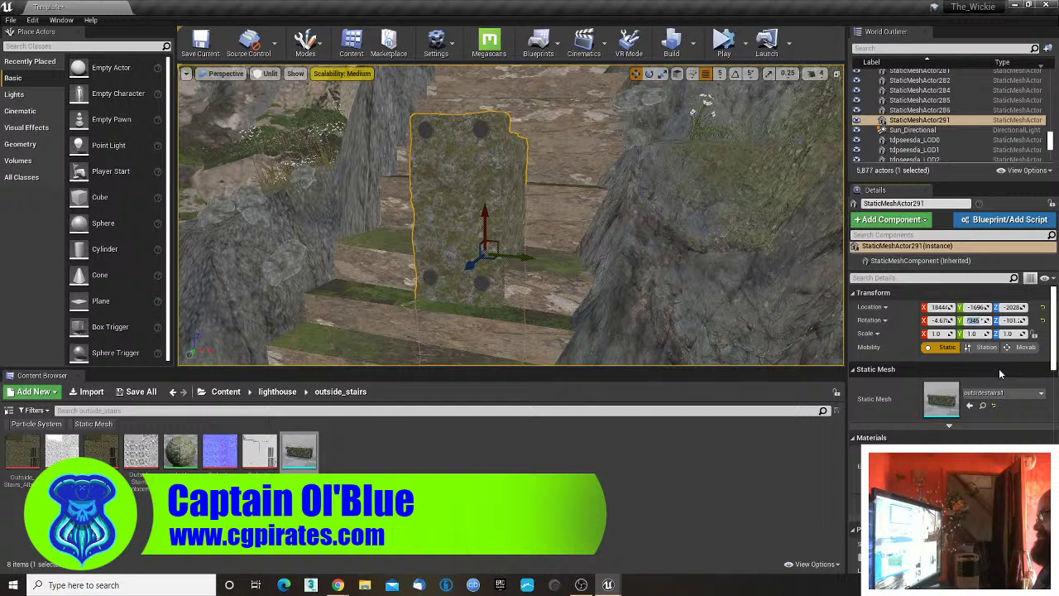
{"action": "type", "text": "0"}
{"action": "key", "text": "Tab"}
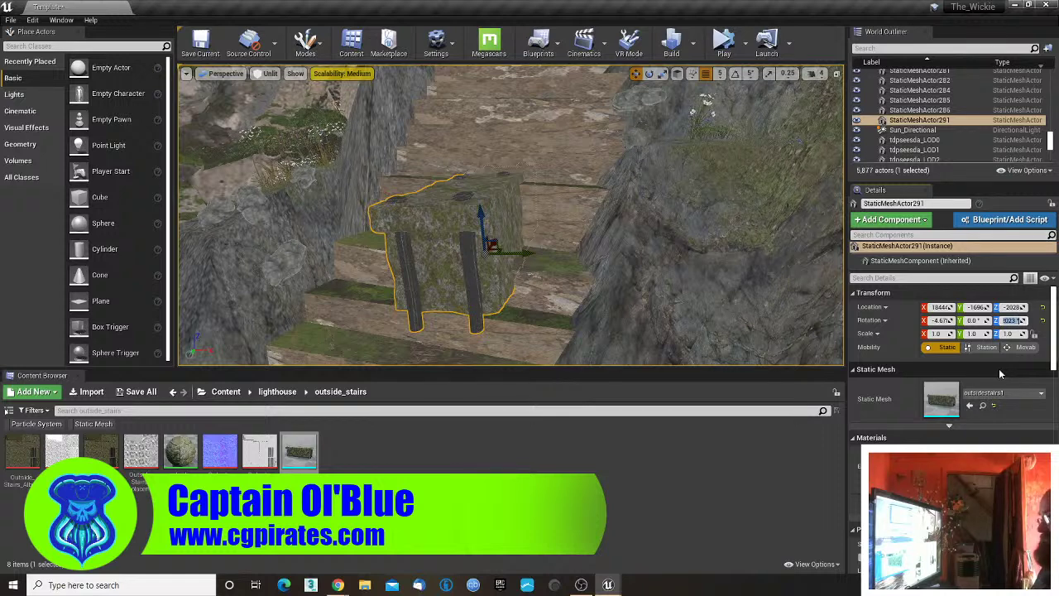
- Undo the rotation and scale changes along with the mesh replacement on the wooden plank
{"action": "left_click", "coordinate": [536, 256]}
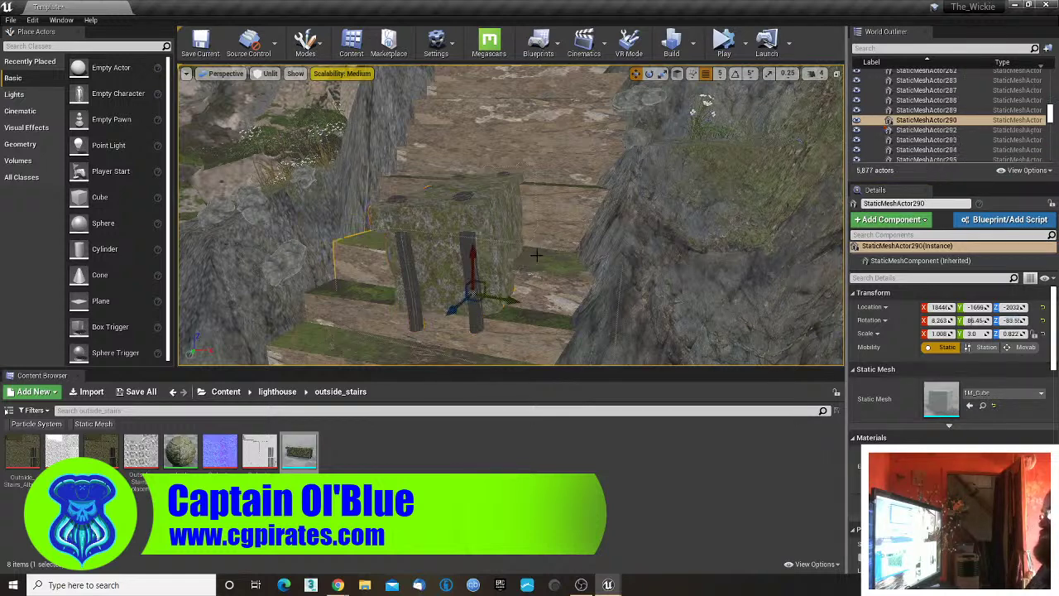
{"action": "key", "text": "ctrl+z"}
{"action": "key", "text": "ctrl+z"}
{"action": "key", "text": "ctrl+z"}
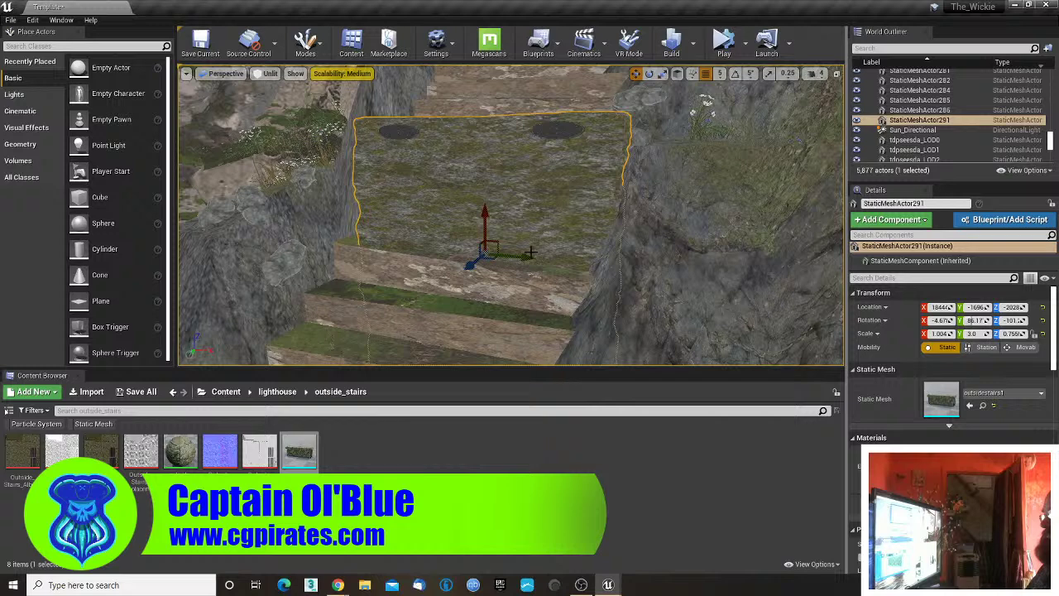
{"action": "key", "text": "ctrl+z"}
{"action": "key", "text": "ctrl+z"}
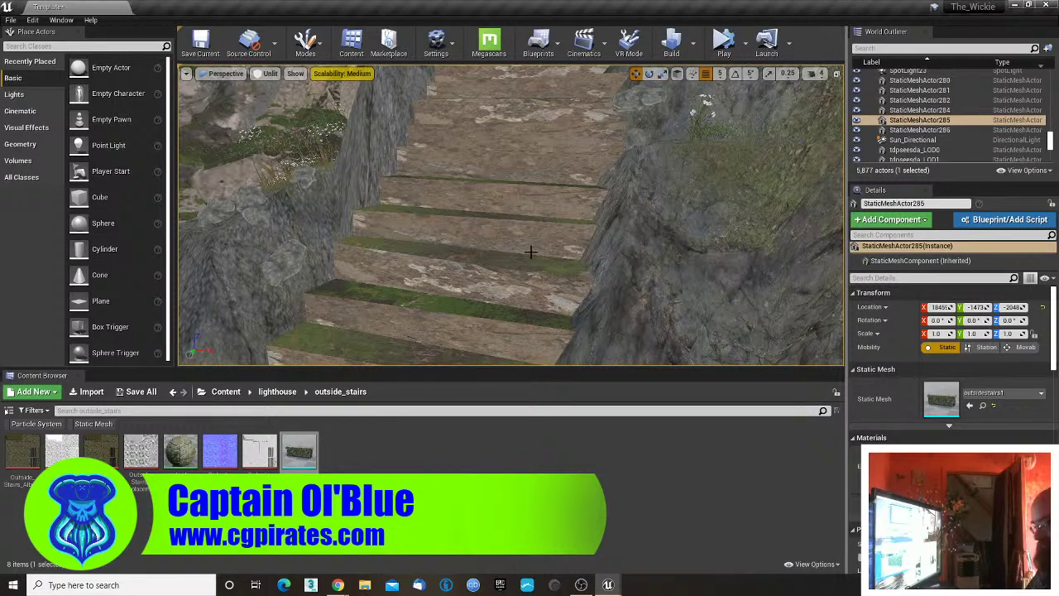
- Launch 3ds Max 2020 and open the recent scene outsidestairs1.max from the assets folder
{"action": "key", "text": "super"}
{"action": "type", "text": "3d"}
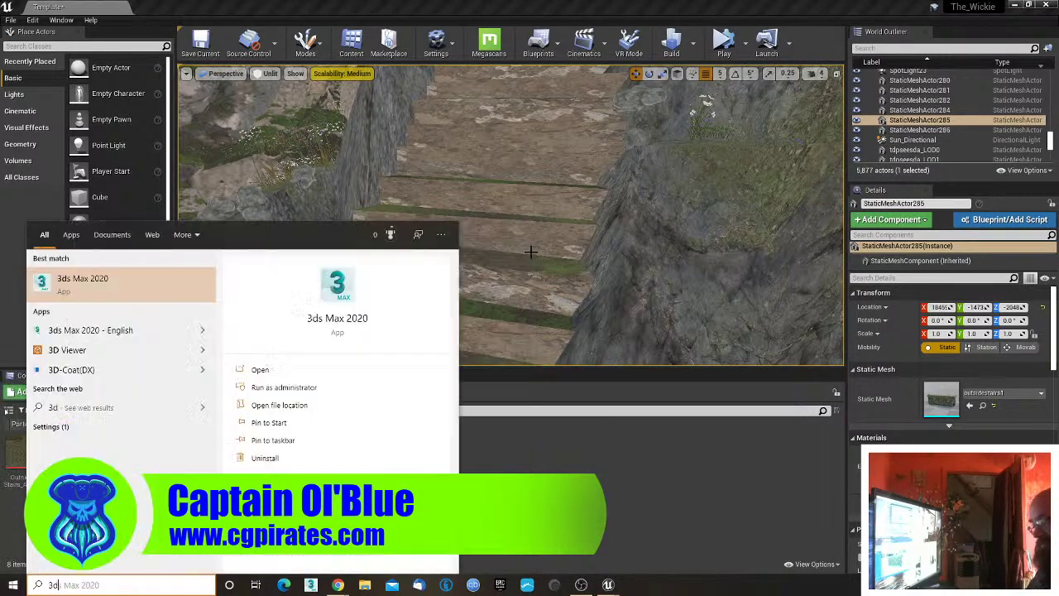
{"action": "type", "text": "s"}
{"action": "left_click", "coordinate": [123, 286]}
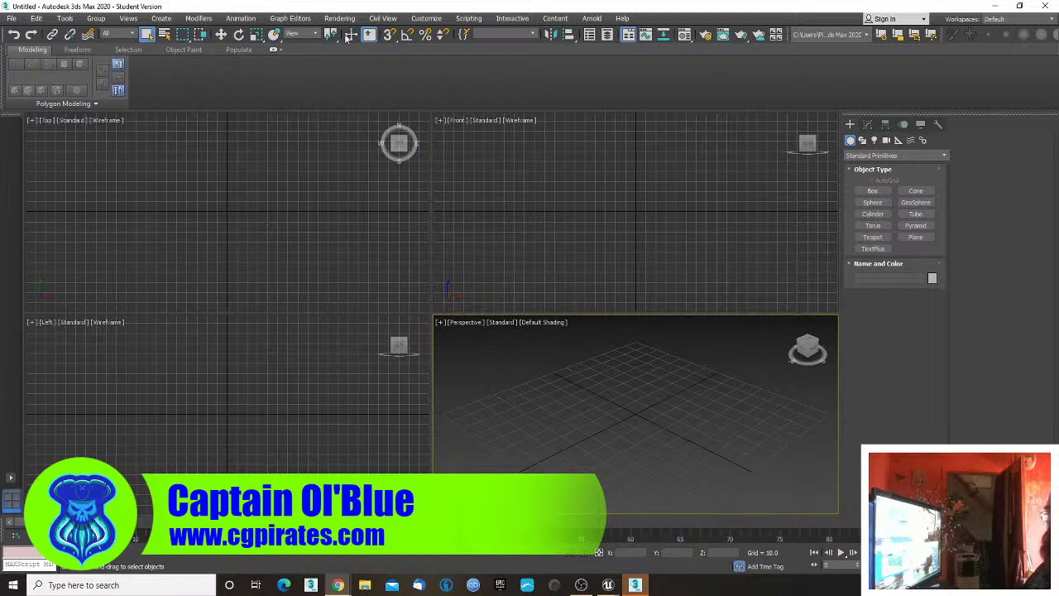
{"action": "left_click", "coordinate": [12, 18]}
{"action": "mouse_move", "coordinate": [34, 76]}
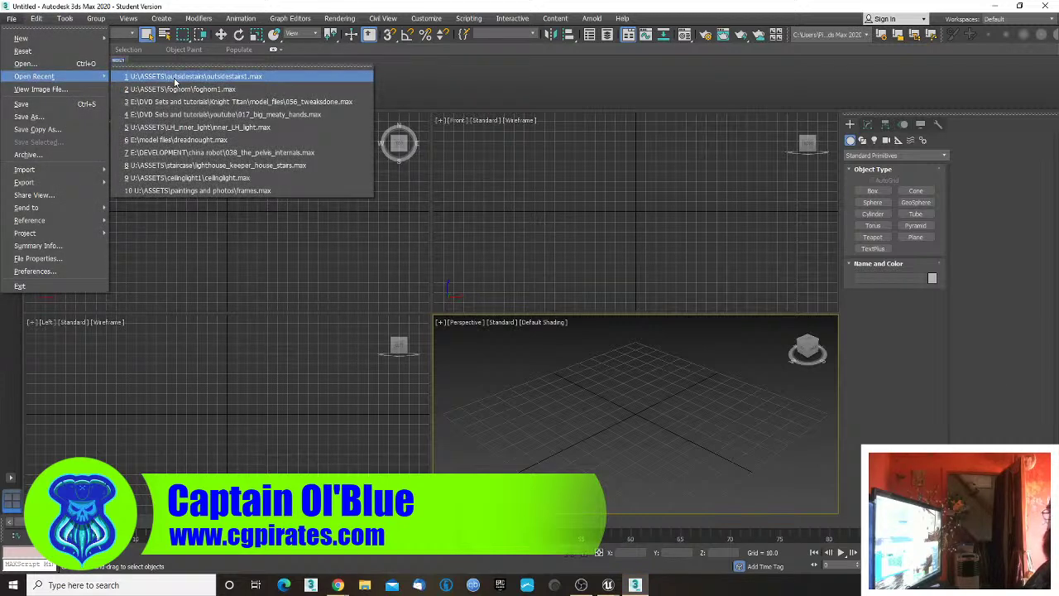
{"action": "left_click", "coordinate": [174, 76]}
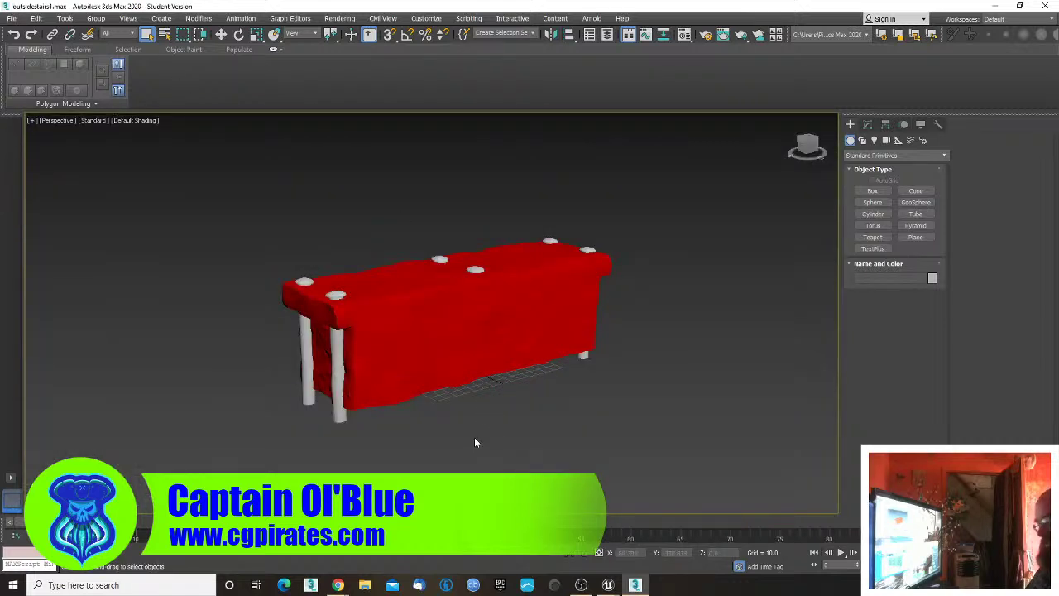
- Rotate the Step1 mesh 90 degrees about the Z axis with angle snapping enabled
{"action": "middle_click_drag", "start_coordinate": [500, 422], "coordinate": [519, 403]}
{"action": "scroll", "coordinate": [519, 403], "scroll_direction": "down", "scroll_amount": 3}
{"action": "middle_click_drag", "start_coordinate": [553, 358], "coordinate": [520, 397], "text": "alt"}
{"action": "key", "text": "e"}
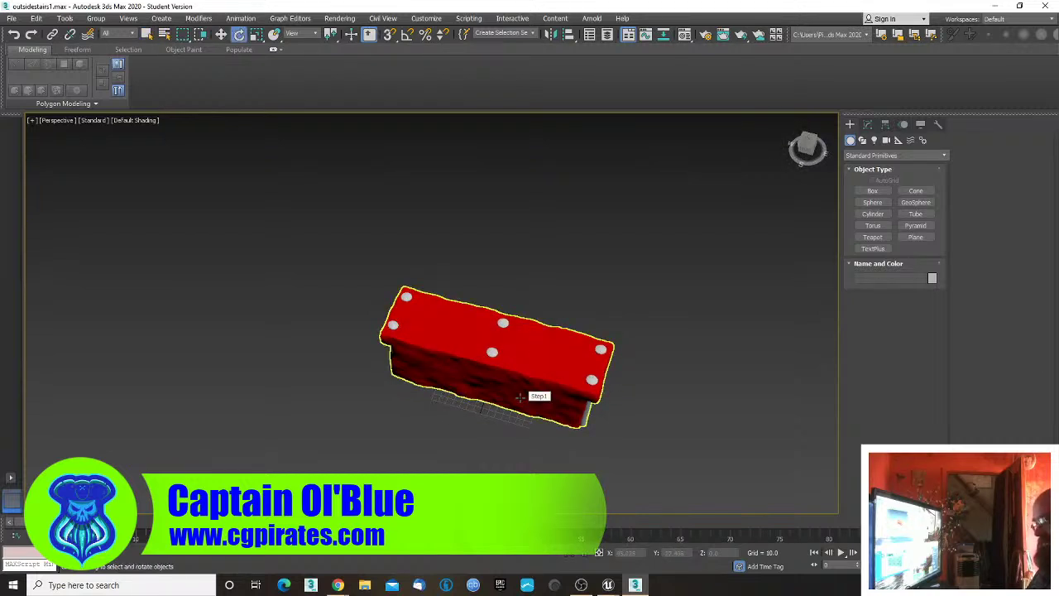
{"action": "left_click", "coordinate": [494, 389]}
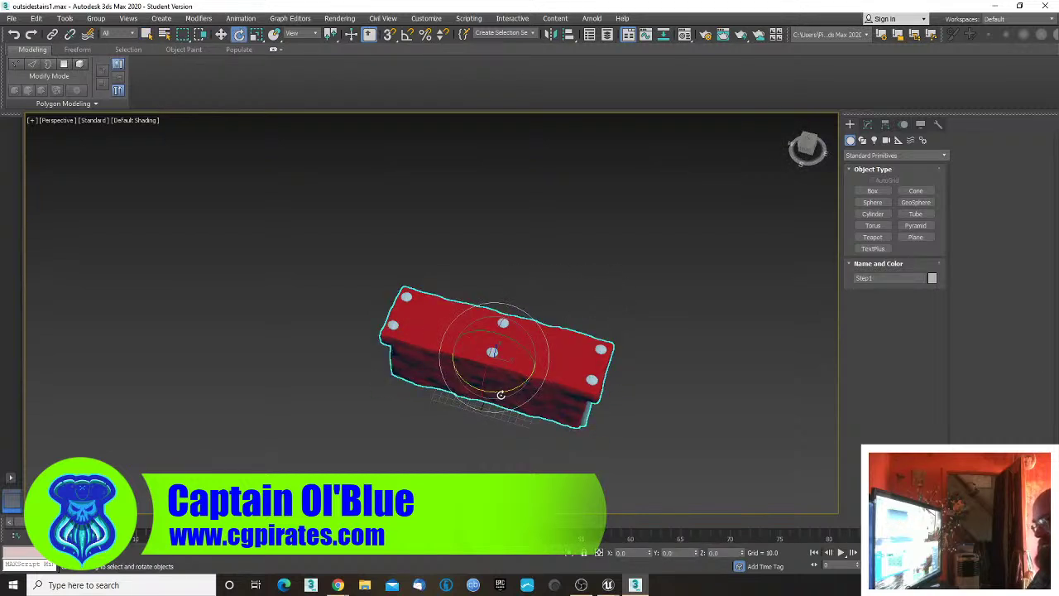
{"action": "key", "text": "a"}
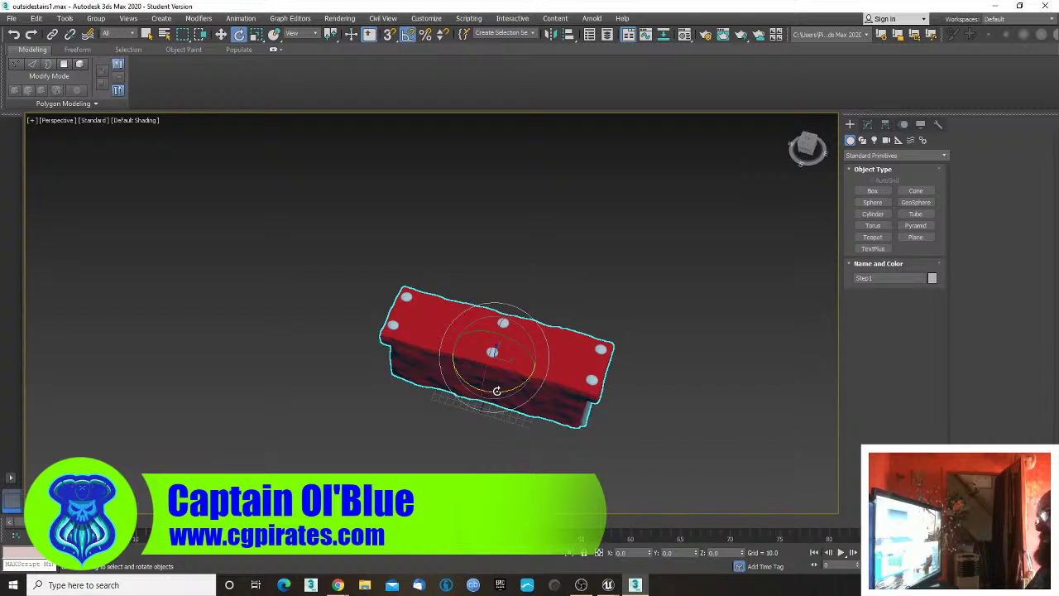
{"action": "left_click_drag", "start_coordinate": [497, 390], "coordinate": [539, 381]}
{"action": "left_click", "coordinate": [270, 320]}
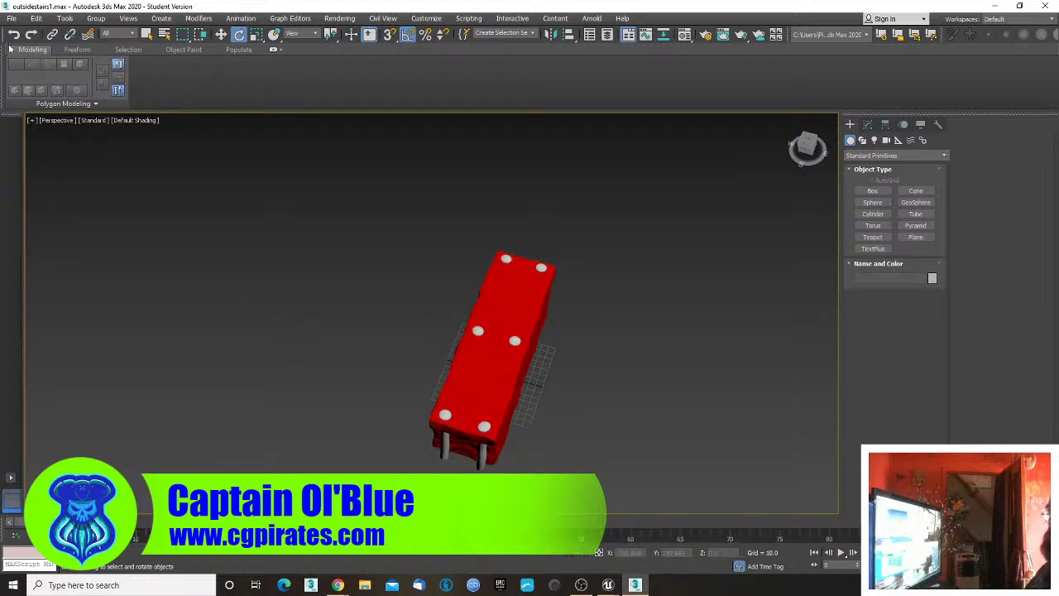
- Begin exporting the selected Step1 mesh as FBX and choose U:\ASSETS\outsidestairs as the destination folder
{"action": "left_click", "coordinate": [500, 348]}
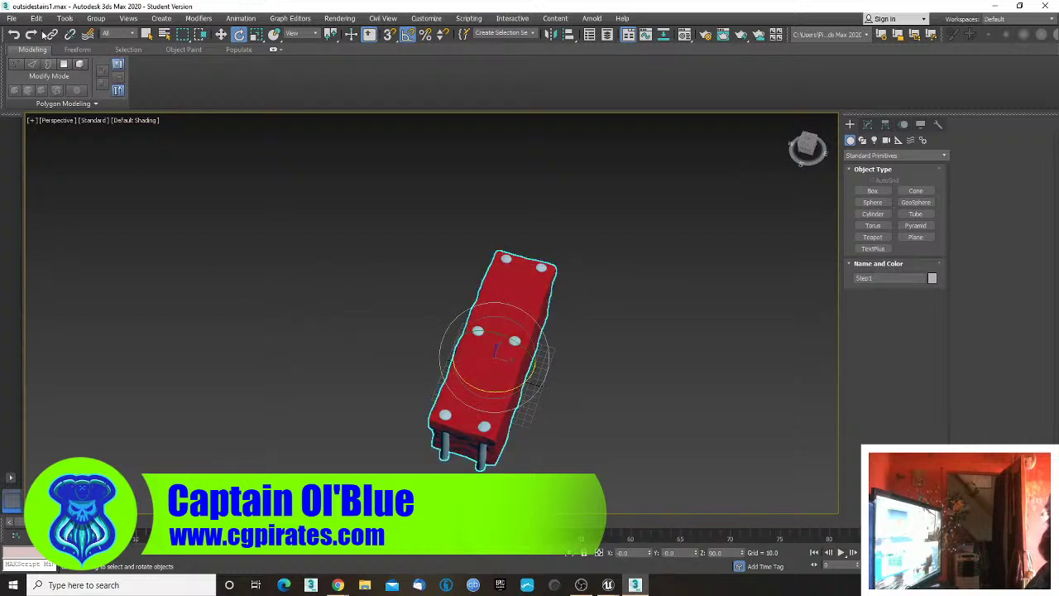
{"action": "left_click", "coordinate": [12, 18]}
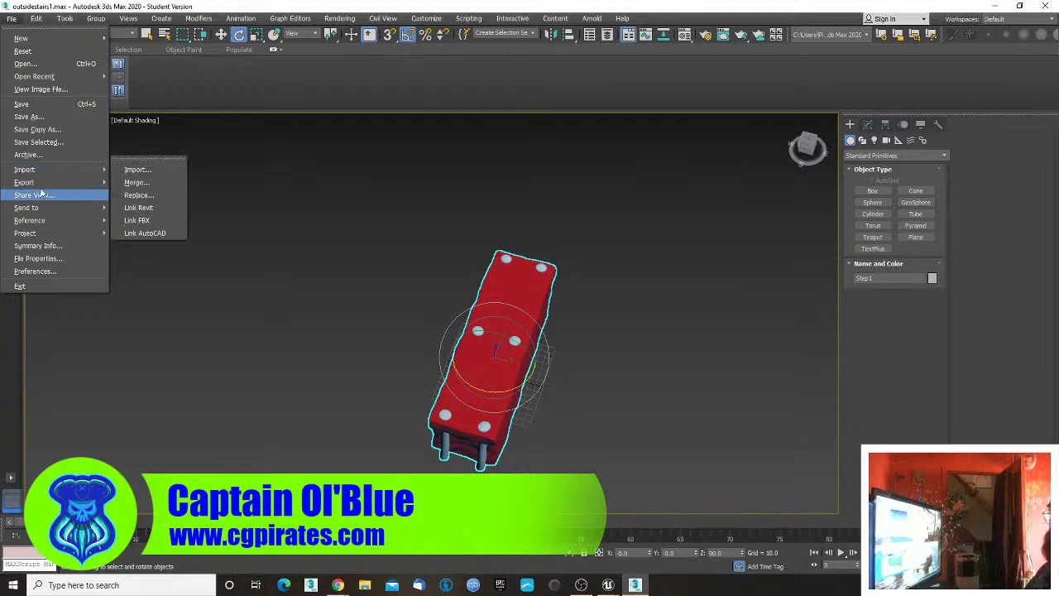
{"action": "mouse_move", "coordinate": [38, 183]}
{"action": "left_click", "coordinate": [156, 198]}
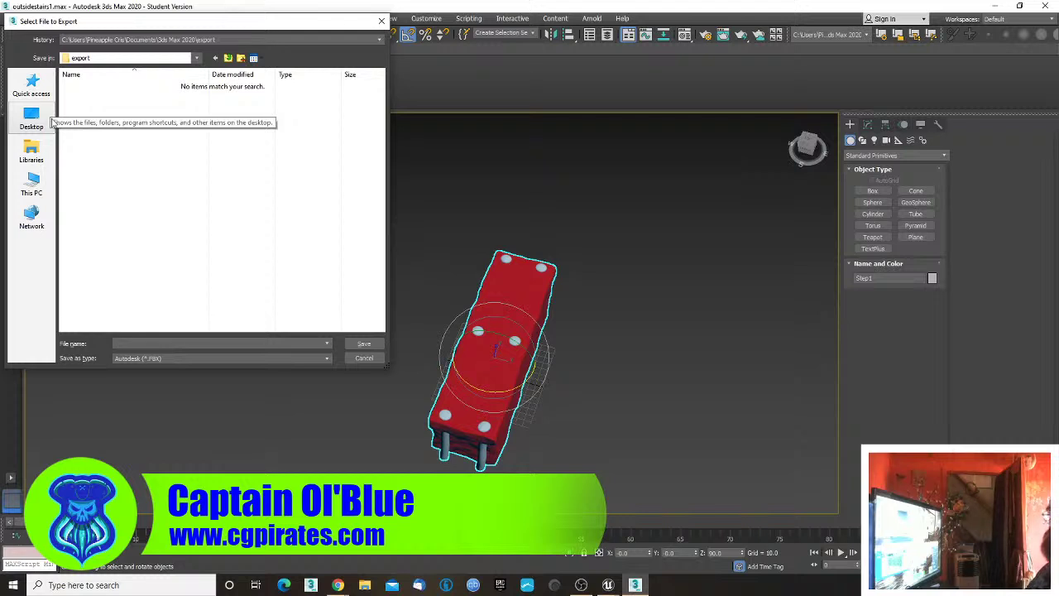
{"action": "left_click", "coordinate": [121, 39]}
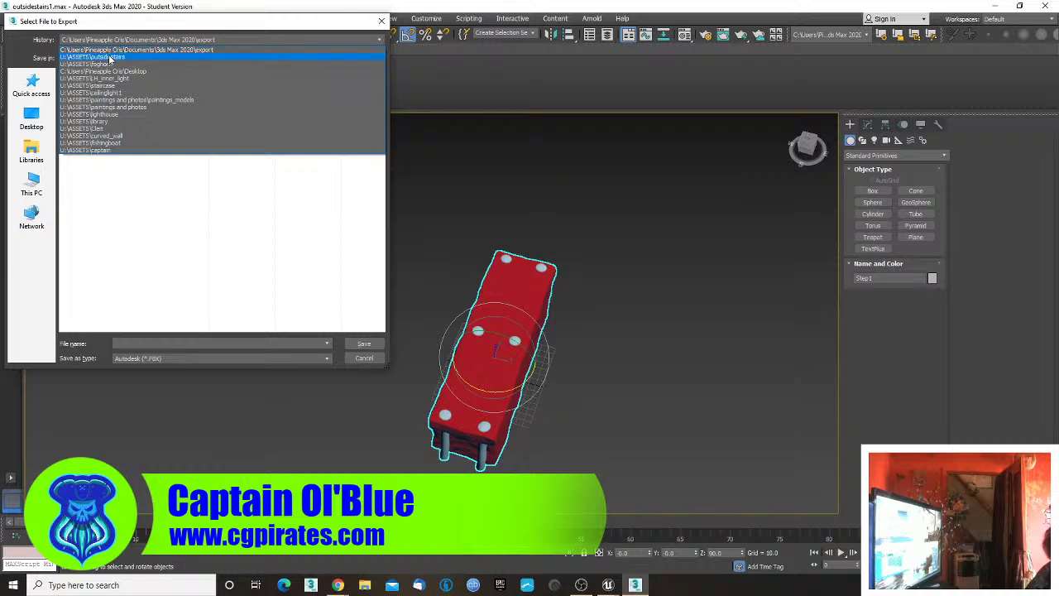
{"action": "left_click", "coordinate": [109, 57]}
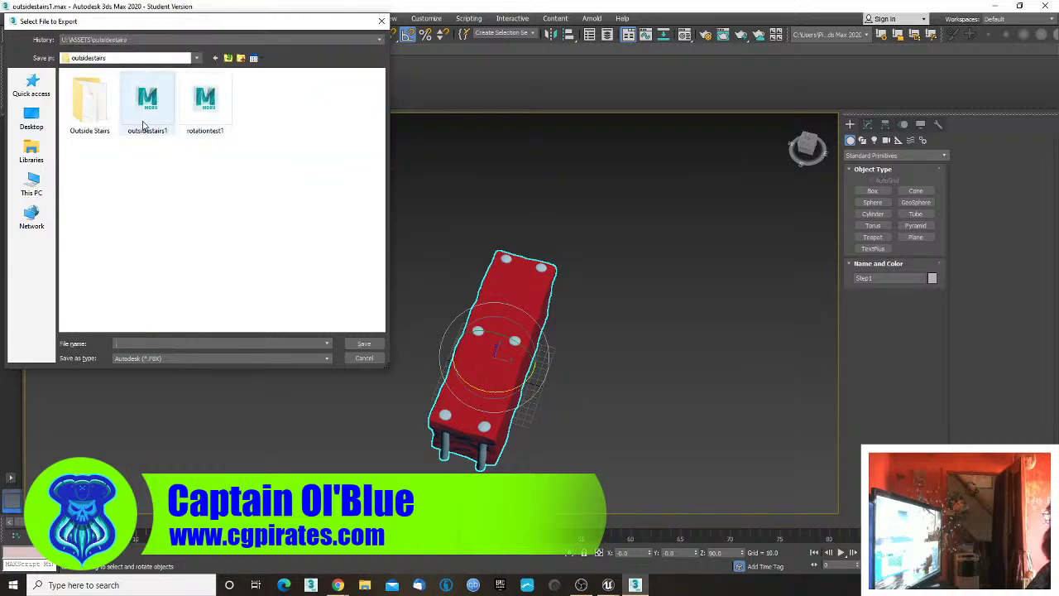
- Name the FBX file outsidestairs2 and complete the export with the existing export settings
{"action": "left_click", "coordinate": [148, 125]}
{"action": "left_click", "coordinate": [160, 343]}
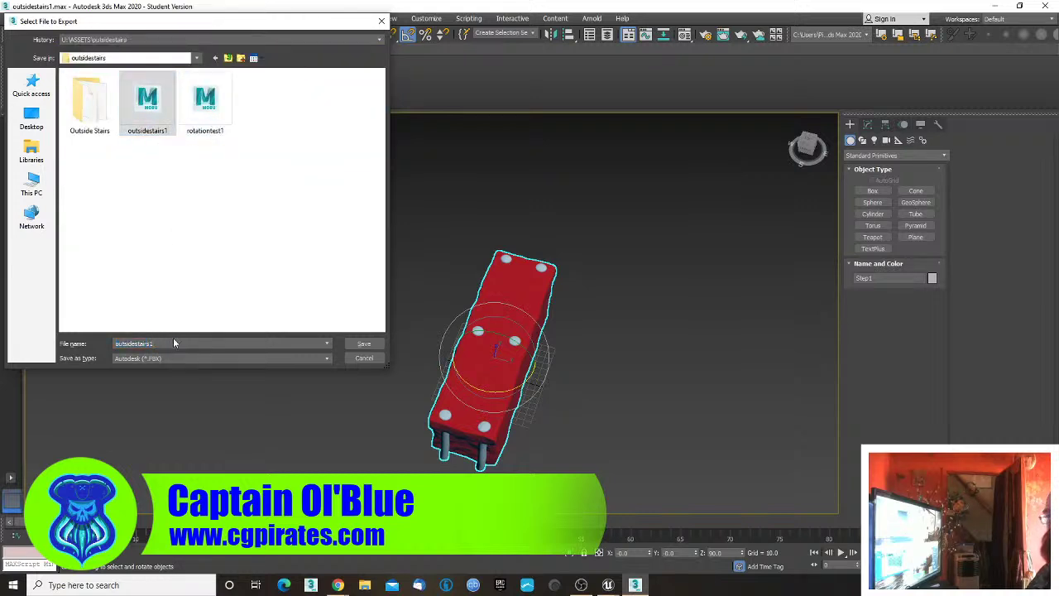
{"action": "key", "text": "BackSpace"}
{"action": "type", "text": "2"}
{"action": "key", "text": "Return"}
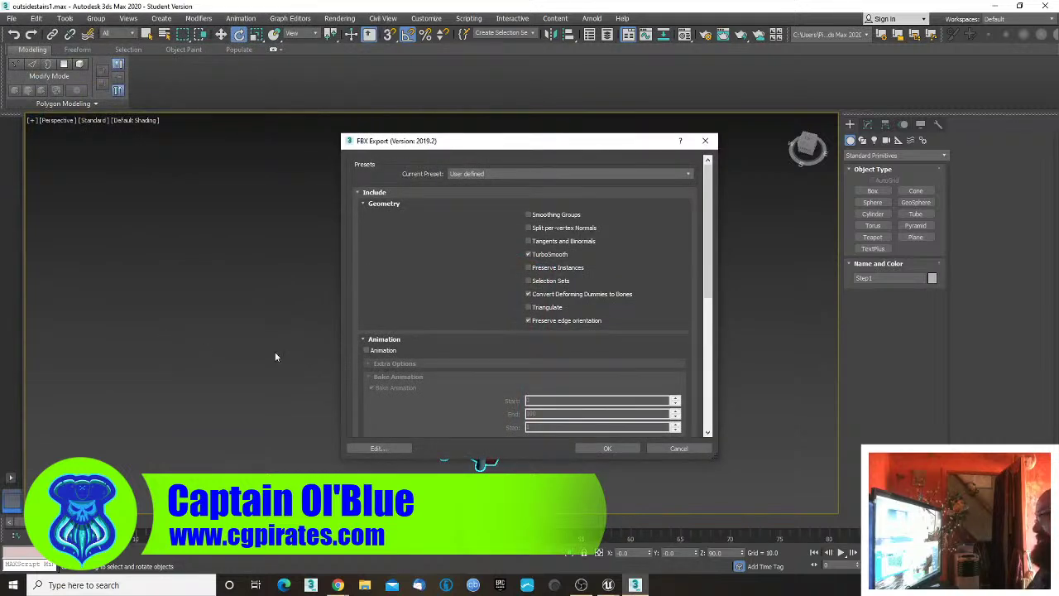
{"action": "left_click", "coordinate": [598, 447]}
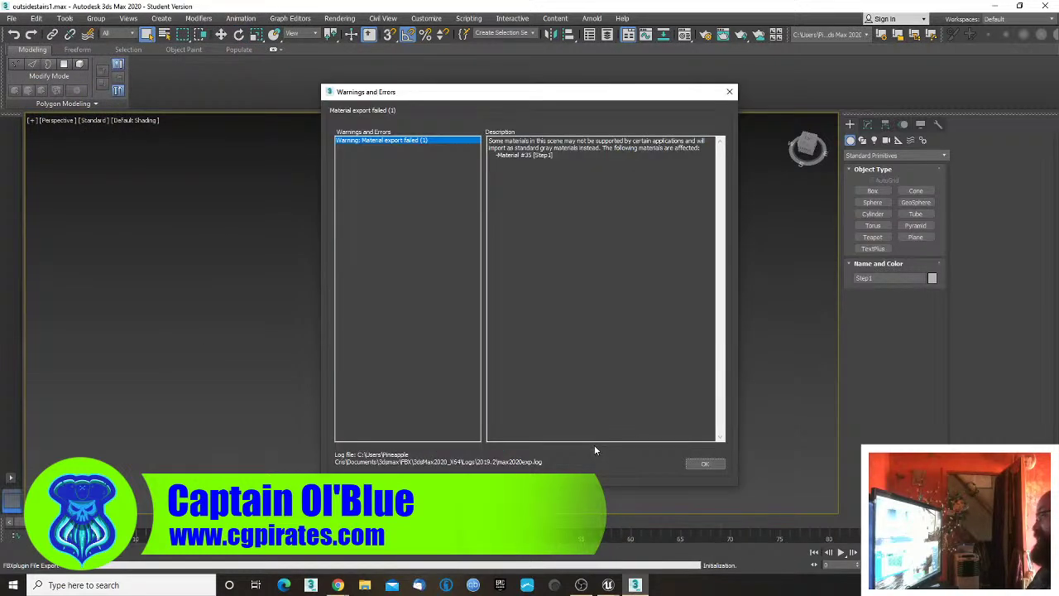
{"action": "left_click", "coordinate": [712, 465]}
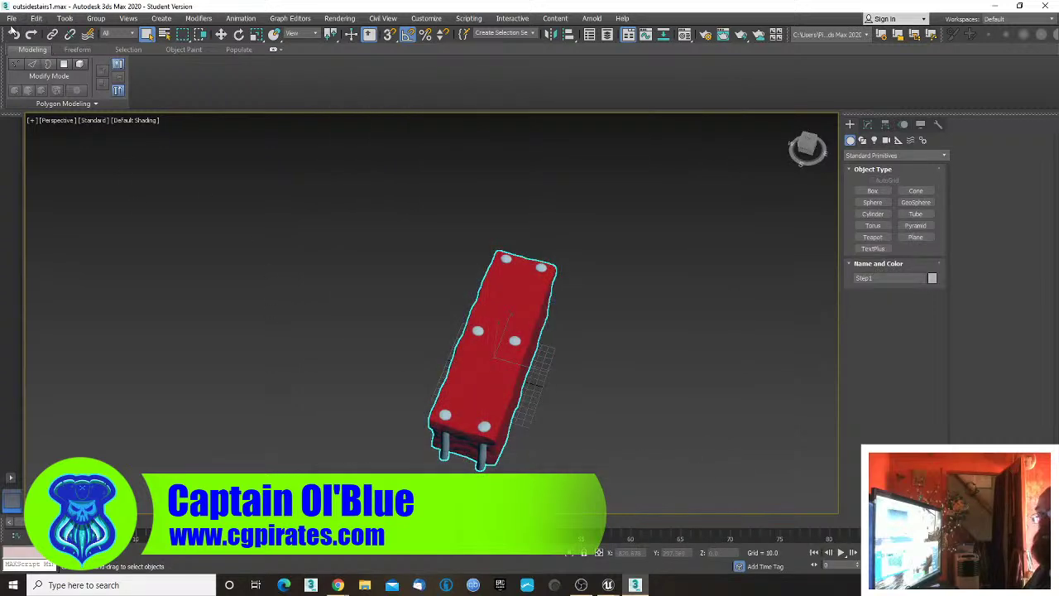
- Save a copy of the scene as outsidestairs2.max in the outsidestairs assets folder, keeping the original outsidestairs1.max
{"action": "left_click", "coordinate": [11, 18]}
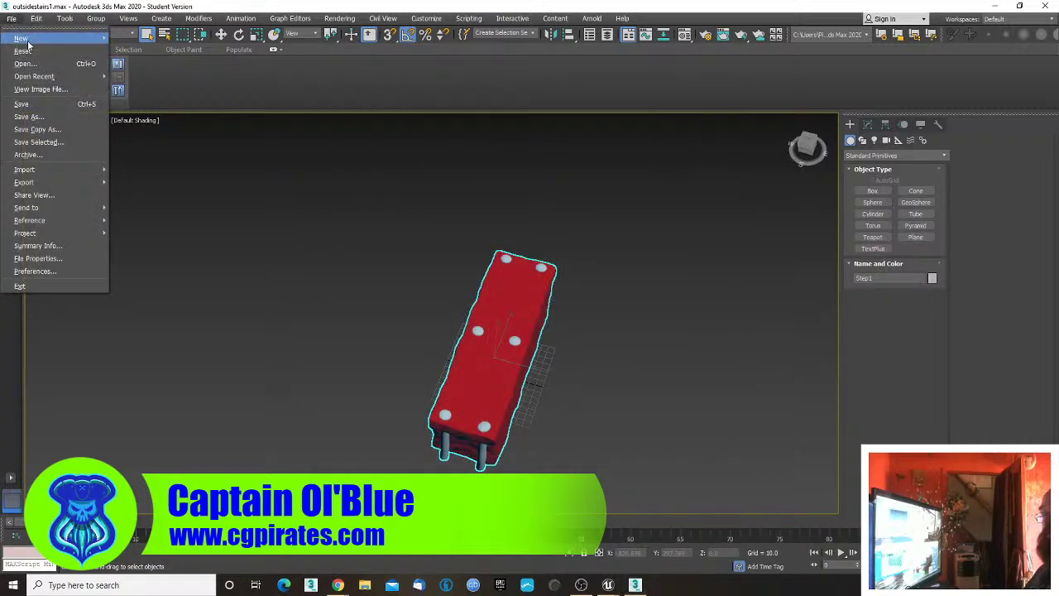
{"action": "left_click", "coordinate": [32, 114]}
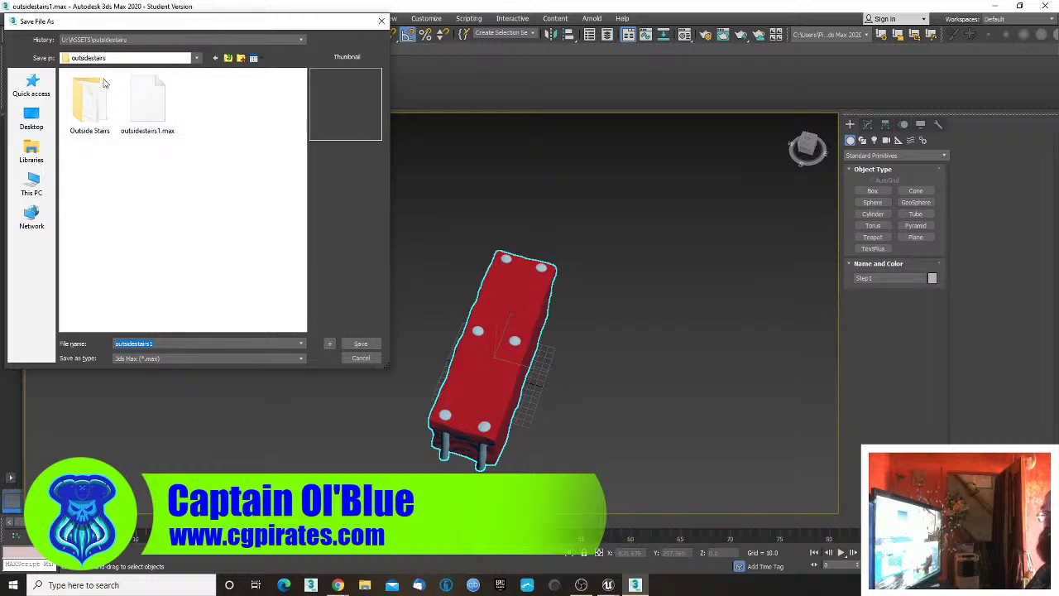
{"action": "left_click", "coordinate": [142, 102]}
{"action": "double_click", "coordinate": [133, 344]}
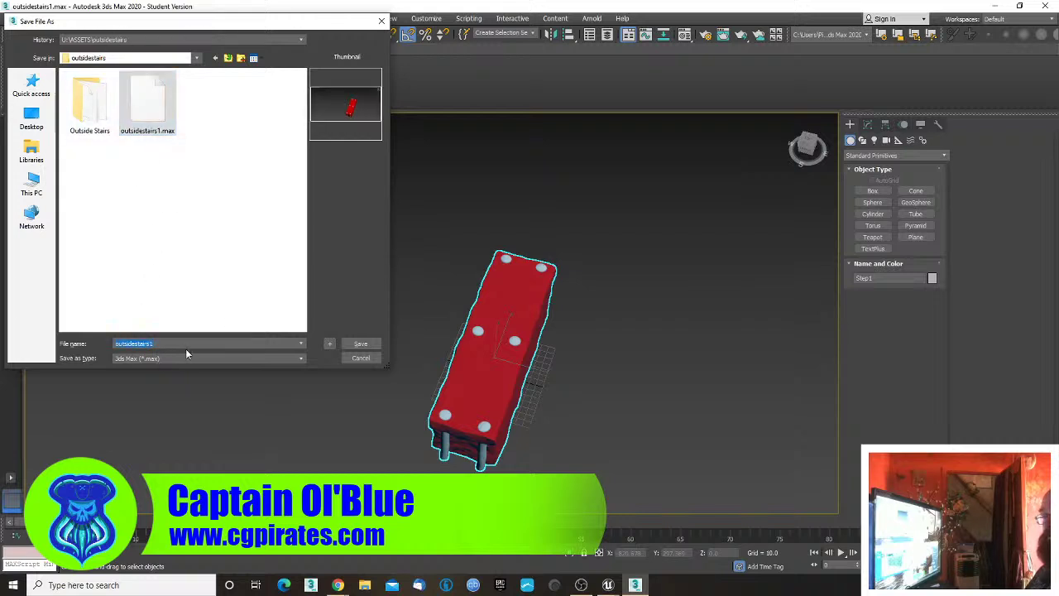
{"action": "key", "text": "BackSpace"}
{"action": "type", "text": "2"}
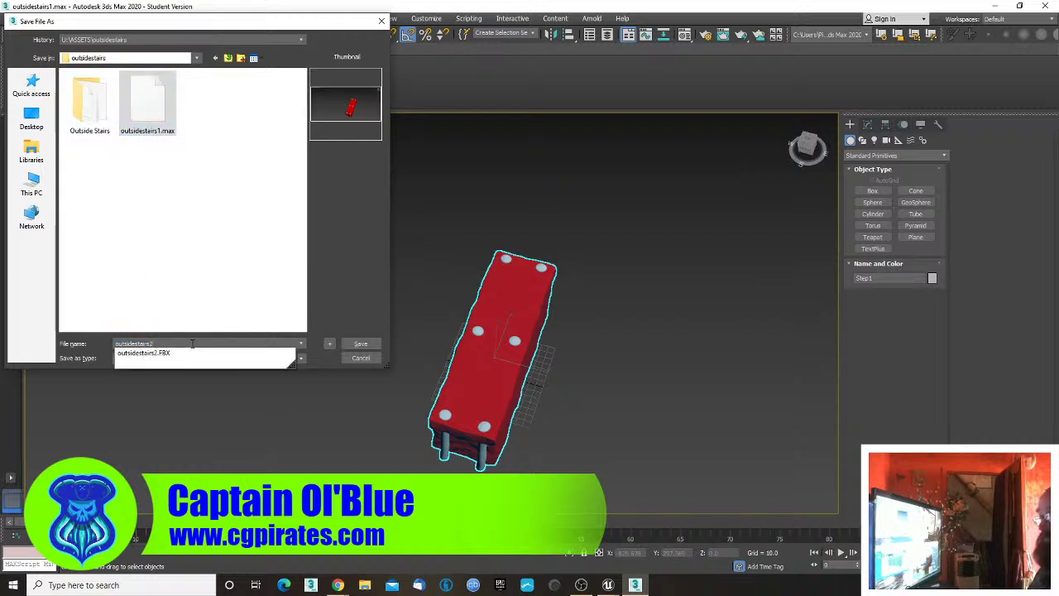
{"action": "left_click", "coordinate": [287, 289]}
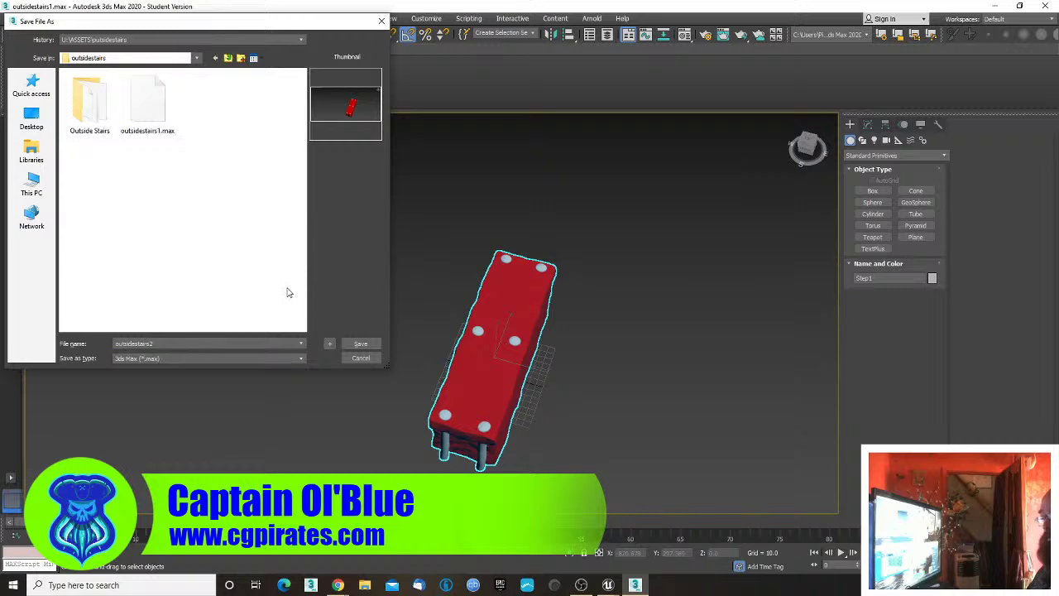
{"action": "left_click", "coordinate": [361, 345]}
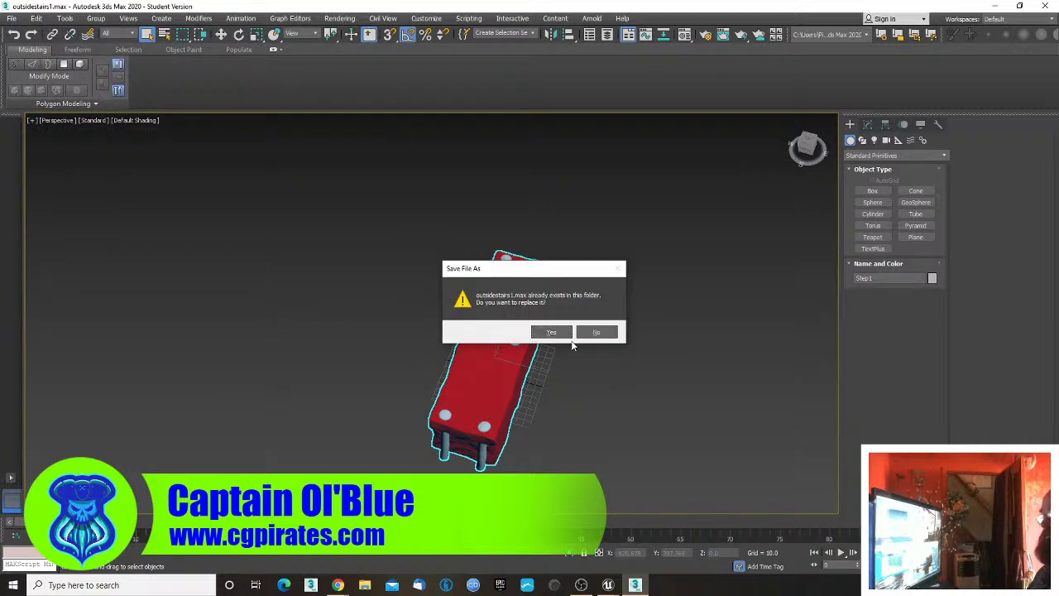
{"action": "left_click", "coordinate": [598, 333]}
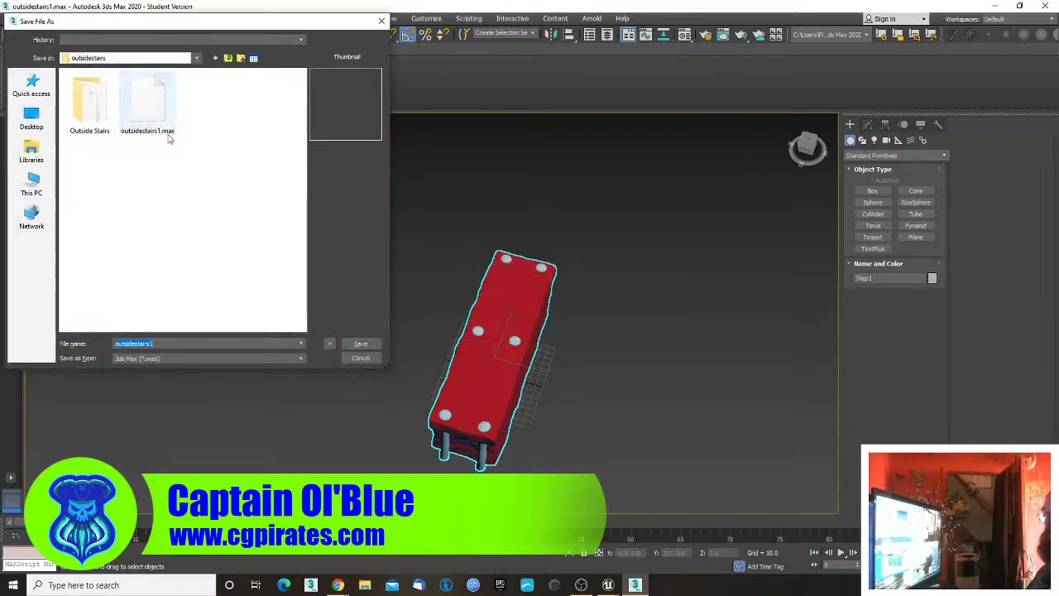
{"action": "left_click", "coordinate": [193, 343]}
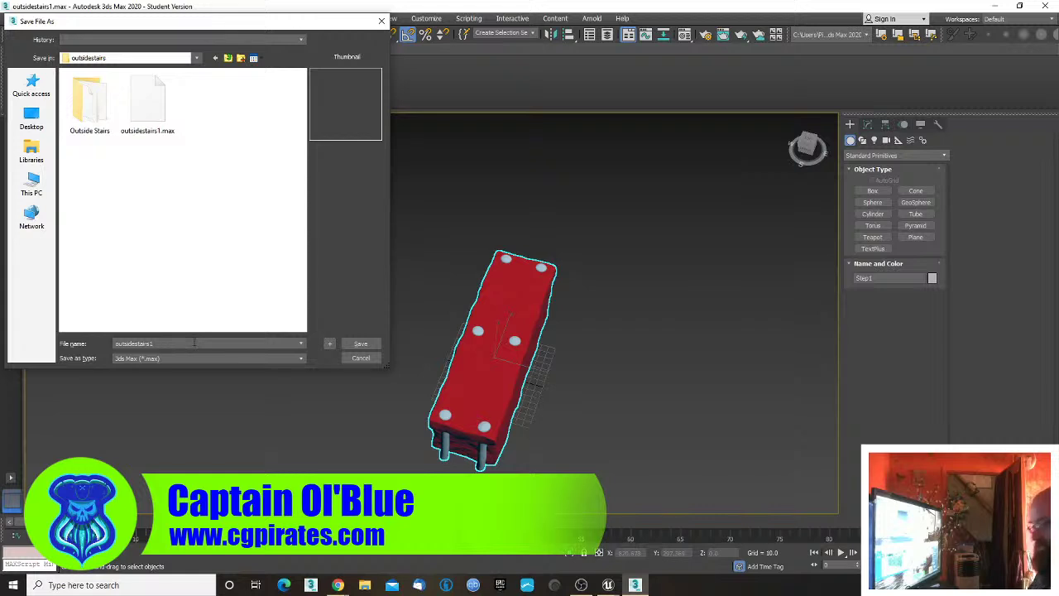
{"action": "key", "text": "BackSpace"}
{"action": "type", "text": "2"}
{"action": "key", "text": "Return"}
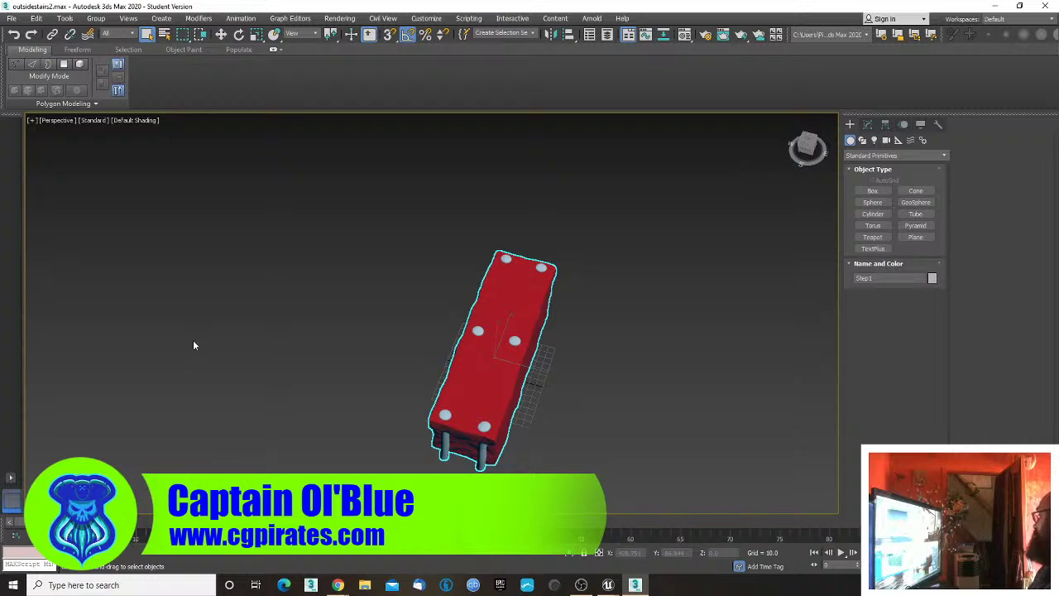
- Switch to Unreal Editor and import outsidestairs2 from the ASSETS\outsidestairs folder into outside_stairs, using the existing FBX import options
{"action": "middle_click_drag", "start_coordinate": [330, 288], "coordinate": [323, 267]}
{"action": "middle_click_drag", "start_coordinate": [374, 295], "coordinate": [328, 280], "text": "alt"}
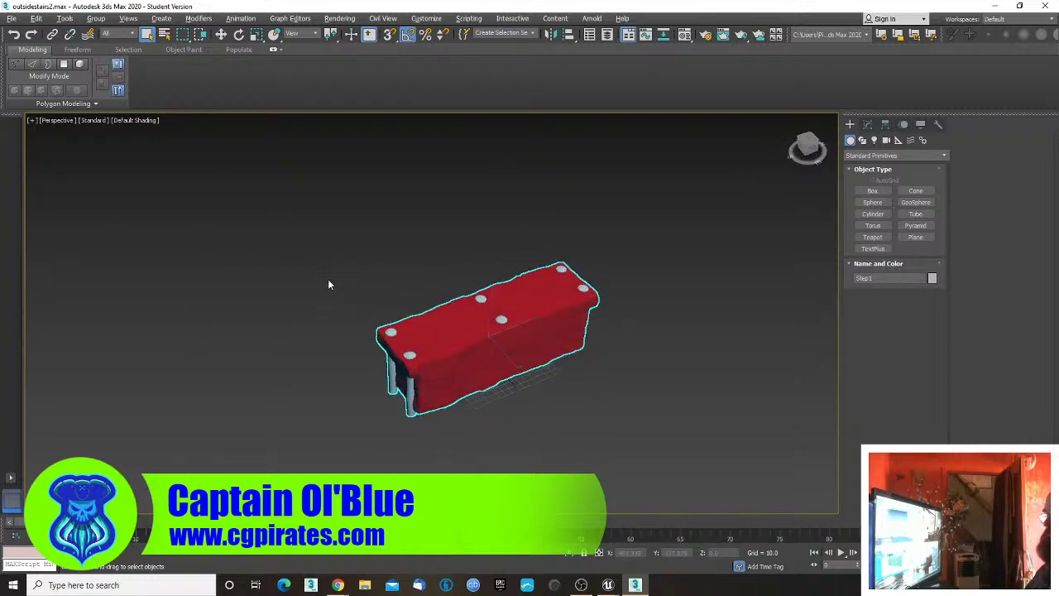
{"action": "left_click", "coordinate": [996, 7]}
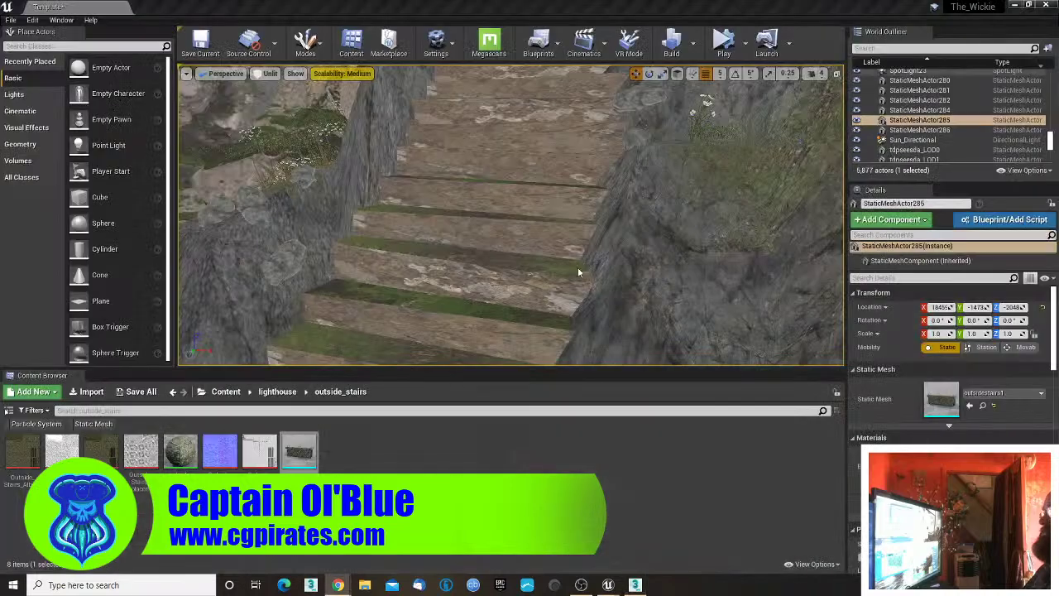
{"action": "left_click", "coordinate": [418, 469]}
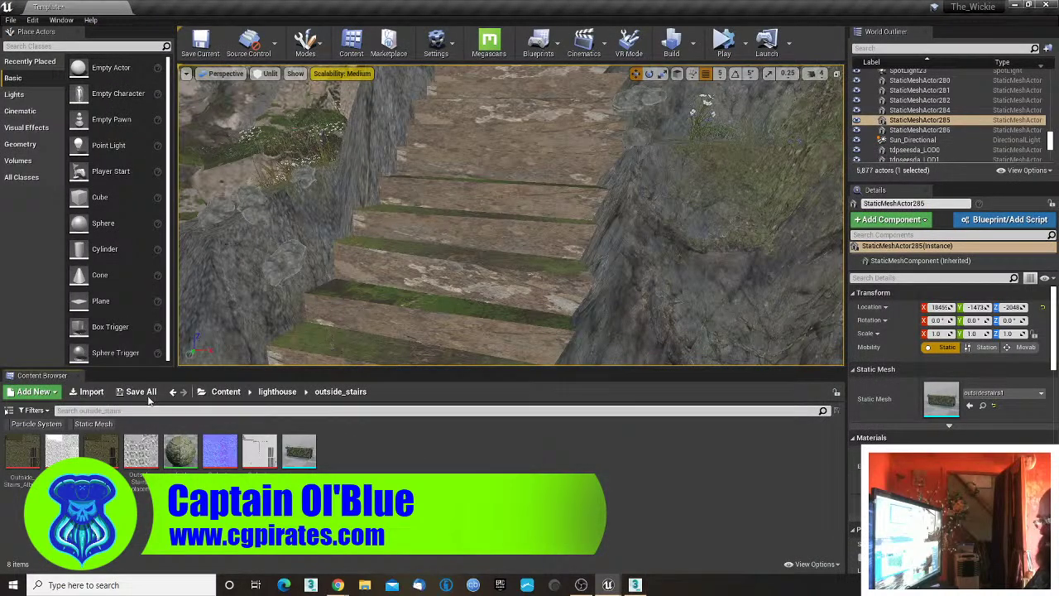
{"action": "left_click", "coordinate": [92, 392]}
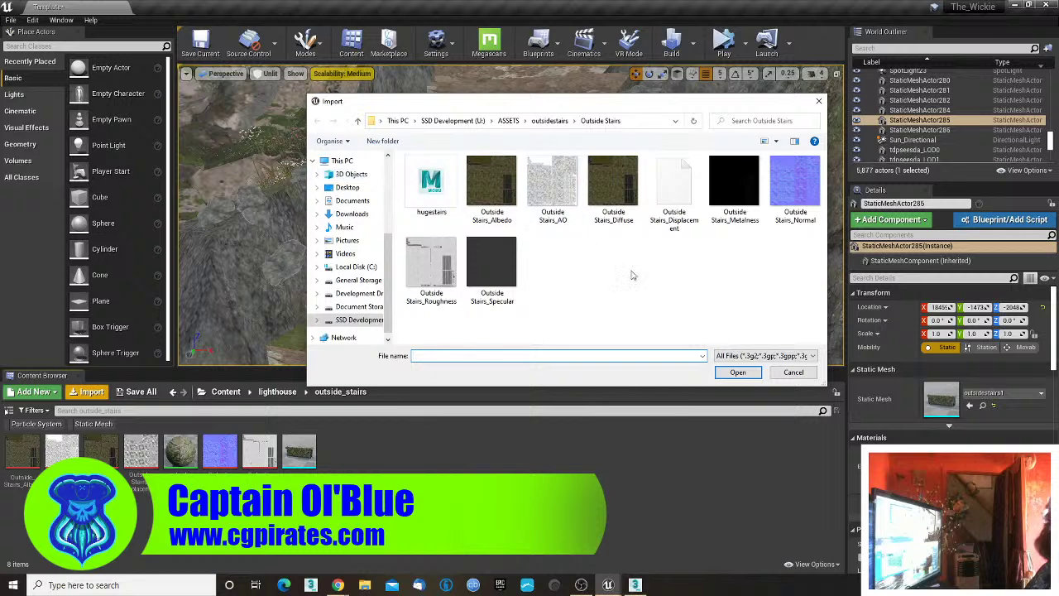
{"action": "left_click", "coordinate": [550, 121]}
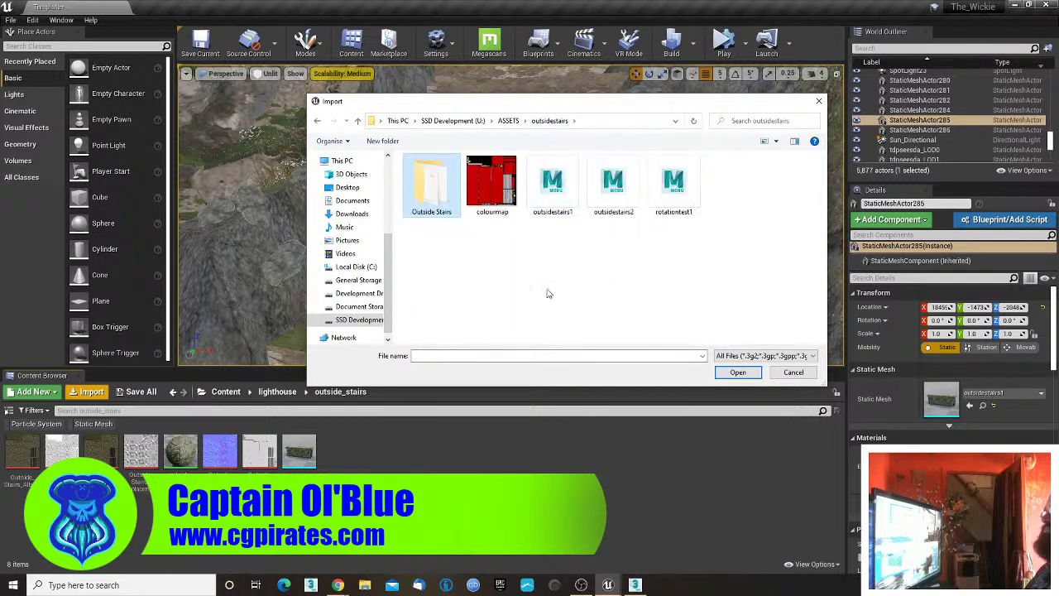
{"action": "left_click", "coordinate": [626, 196]}
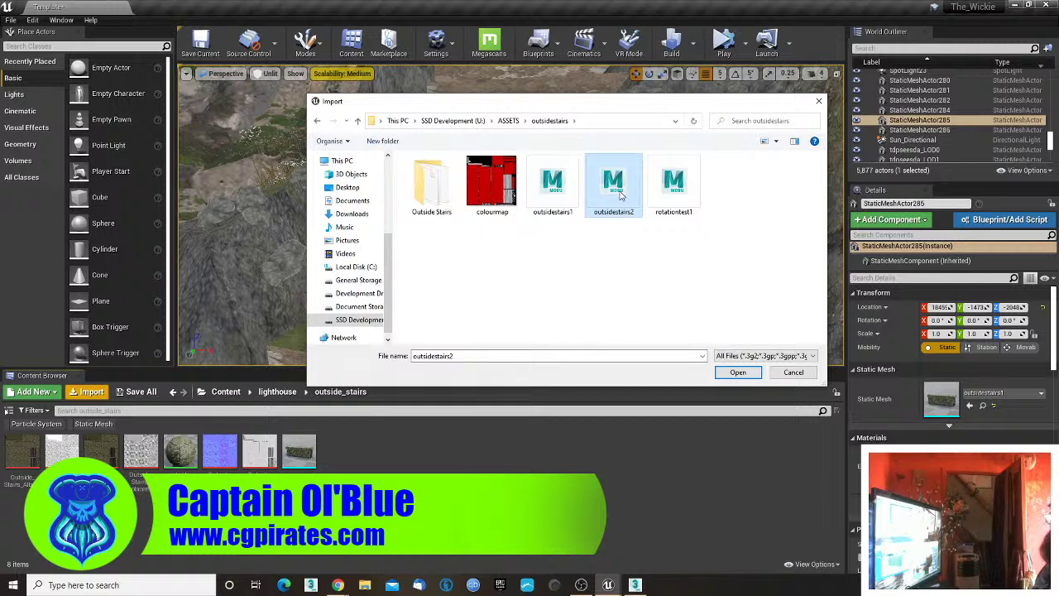
{"action": "double_click", "coordinate": [620, 195]}
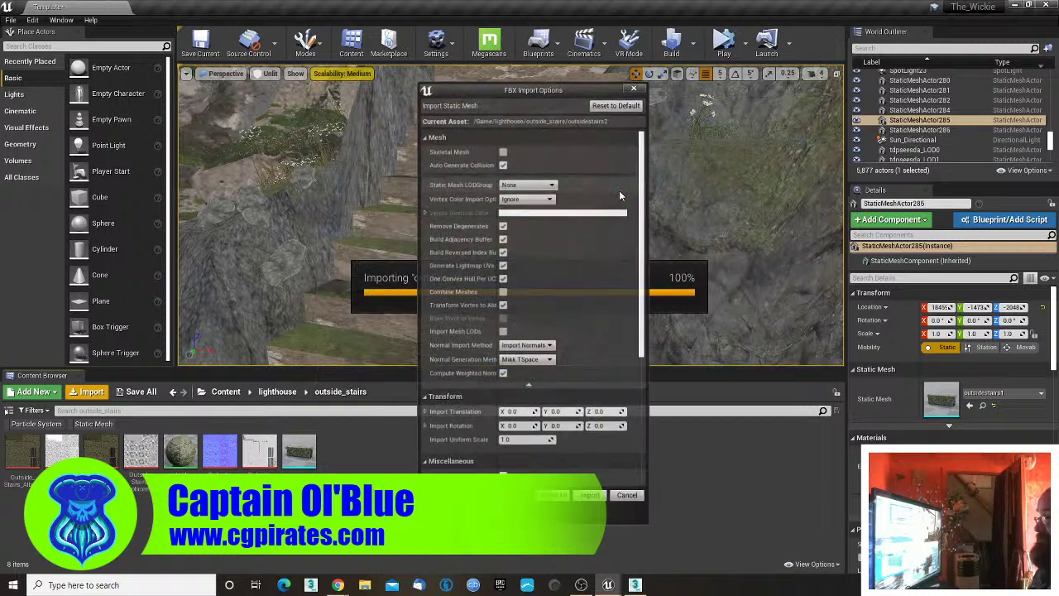
{"action": "left_click", "coordinate": [586, 496]}
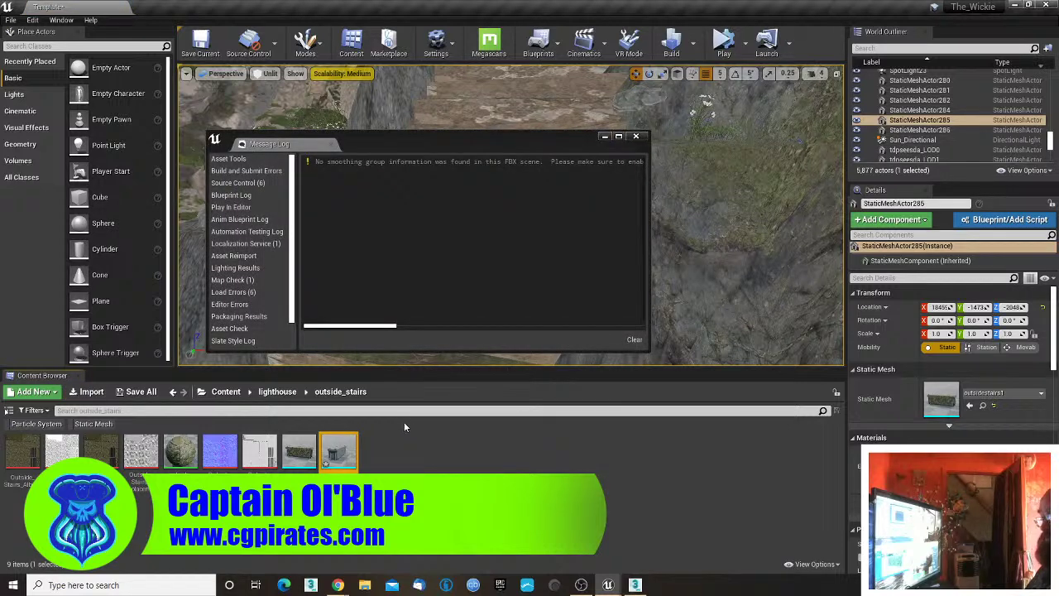
{"action": "left_click", "coordinate": [636, 136]}
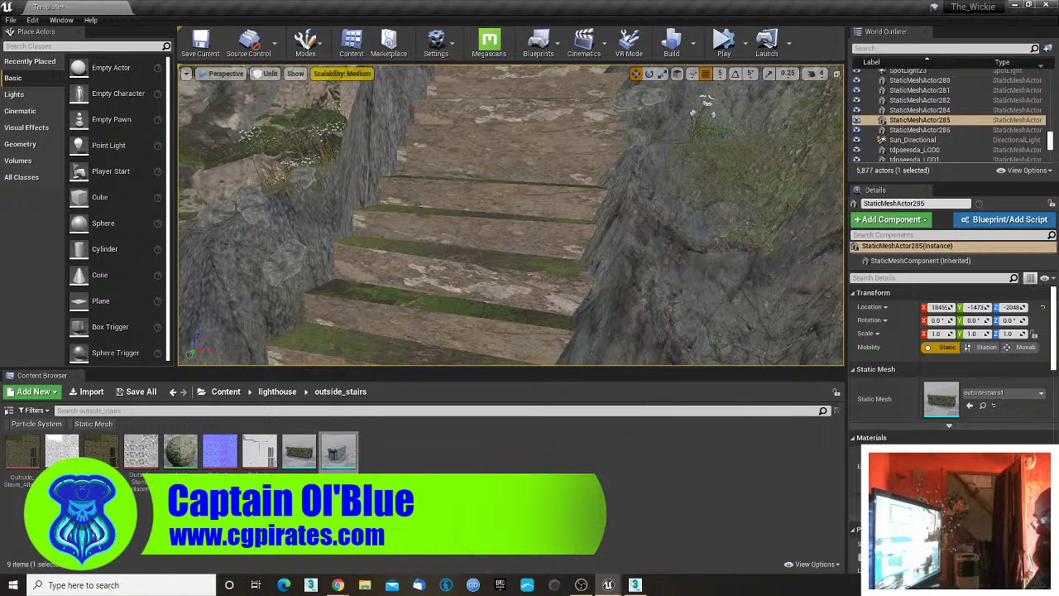
- Replace the placeholder wooden step StaticMeshActor291 with the outsidestairs2 static mesh
{"action": "left_click", "coordinate": [447, 225]}
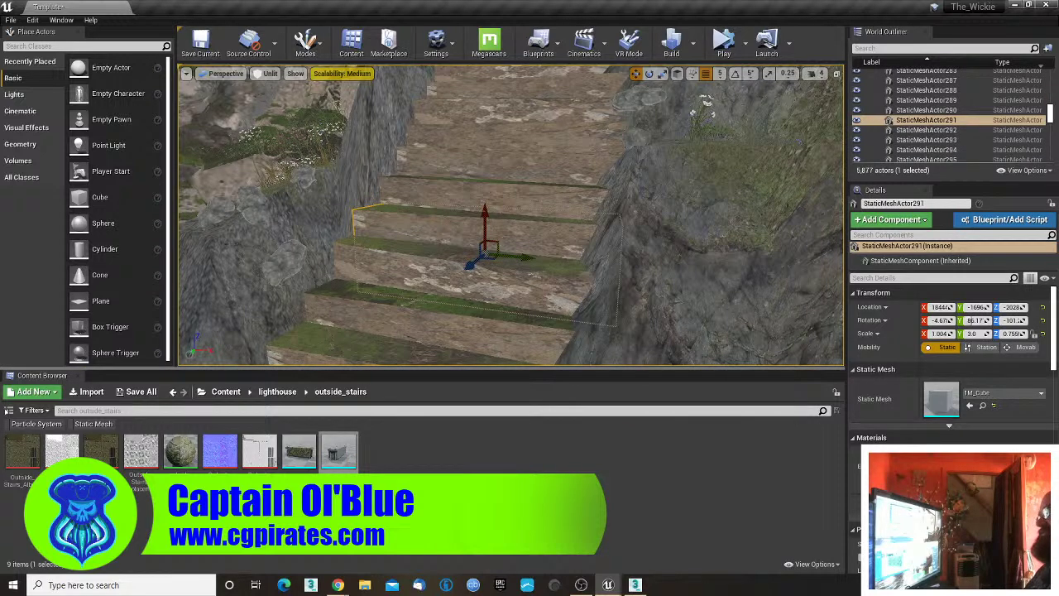
{"action": "right_click", "coordinate": [448, 228]}
{"action": "mouse_move", "coordinate": [494, 453]}
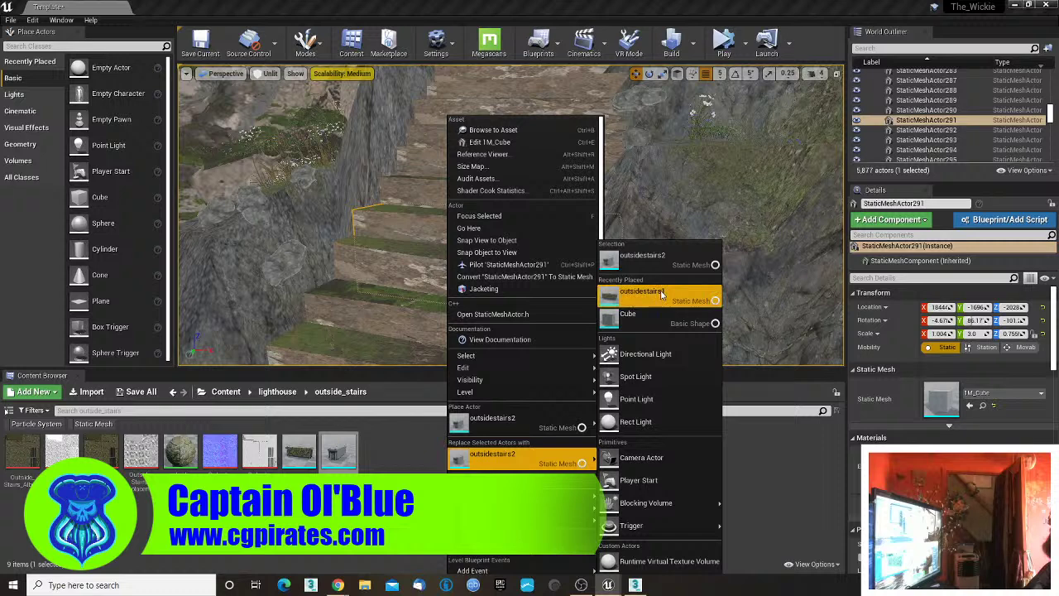
{"action": "left_click", "coordinate": [510, 457]}
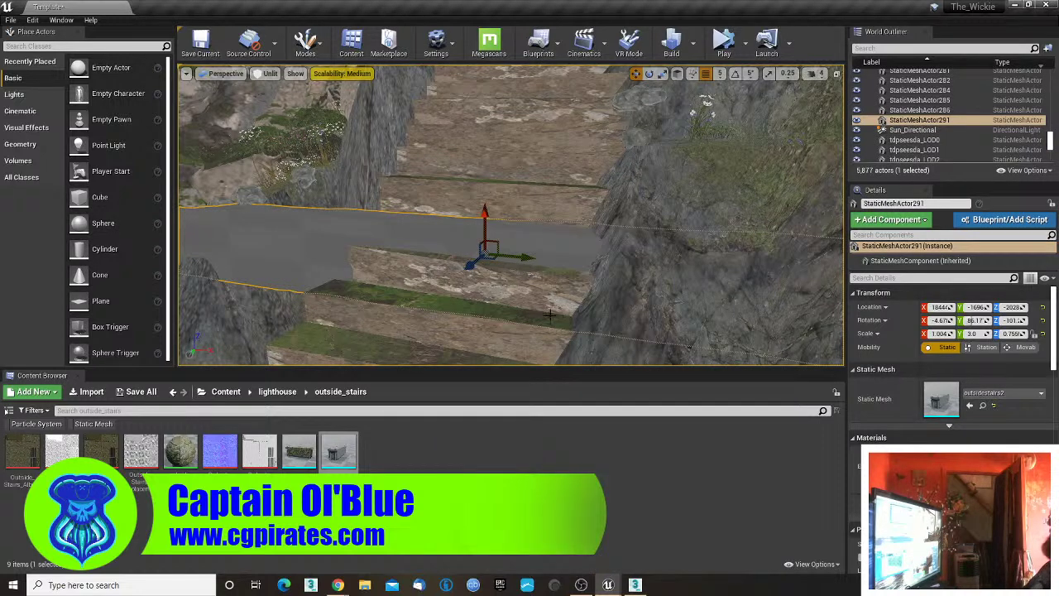
- Set the replaced step's scale to 1 on X, Y and Z and assign the mossy stairs material to it
{"action": "mouse_move", "coordinate": [549, 315]}
{"action": "right_mouse_down"}
{"action": "mouse_move", "coordinate": [497, 311]}
{"action": "mouse_move", "coordinate": [541, 321]}
{"action": "right_mouse_up"}
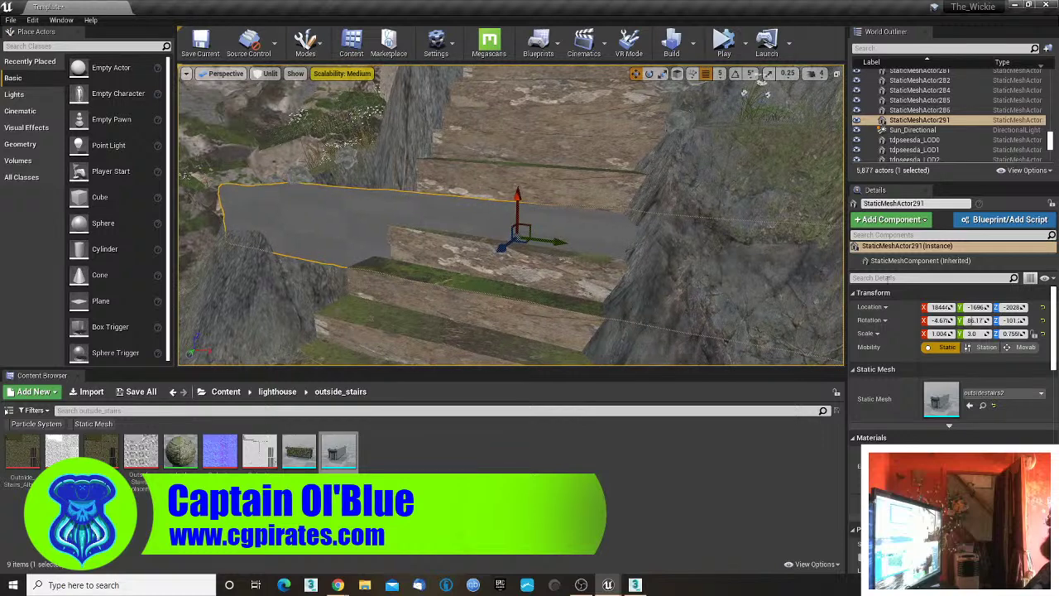
{"action": "left_click", "coordinate": [944, 335]}
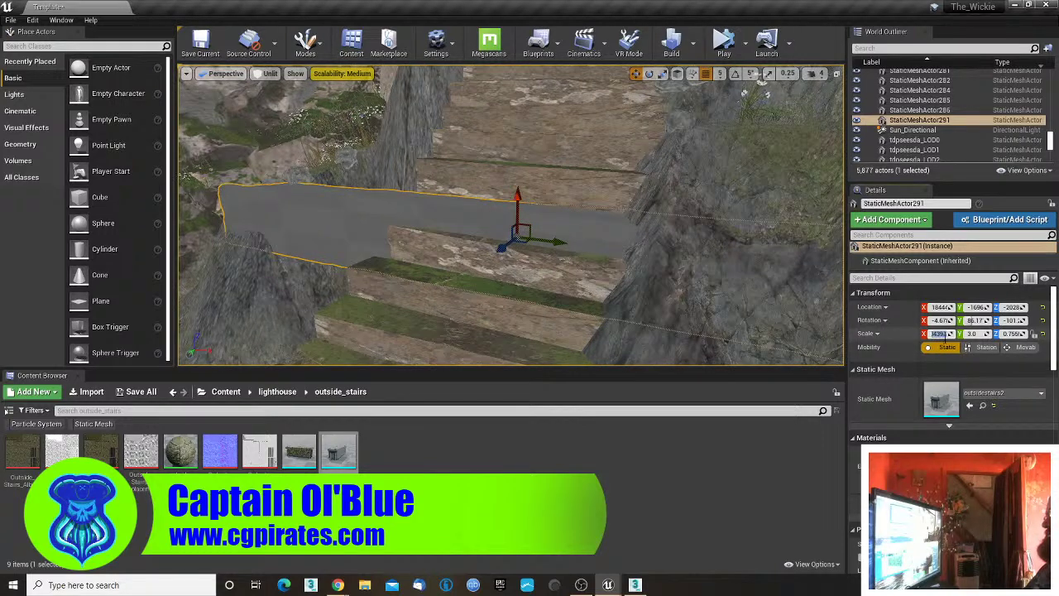
{"action": "type", "text": "1"}
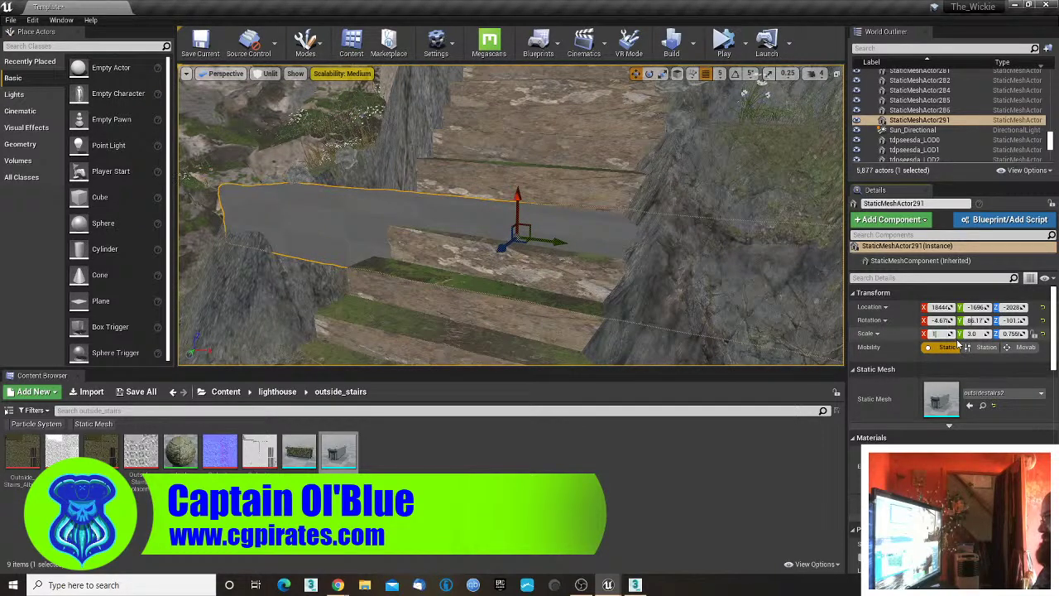
{"action": "key", "text": "Tab"}
{"action": "type", "text": "1"}
{"action": "key", "text": "Tab"}
{"action": "type", "text": "1"}
{"action": "key", "text": "Tab"}
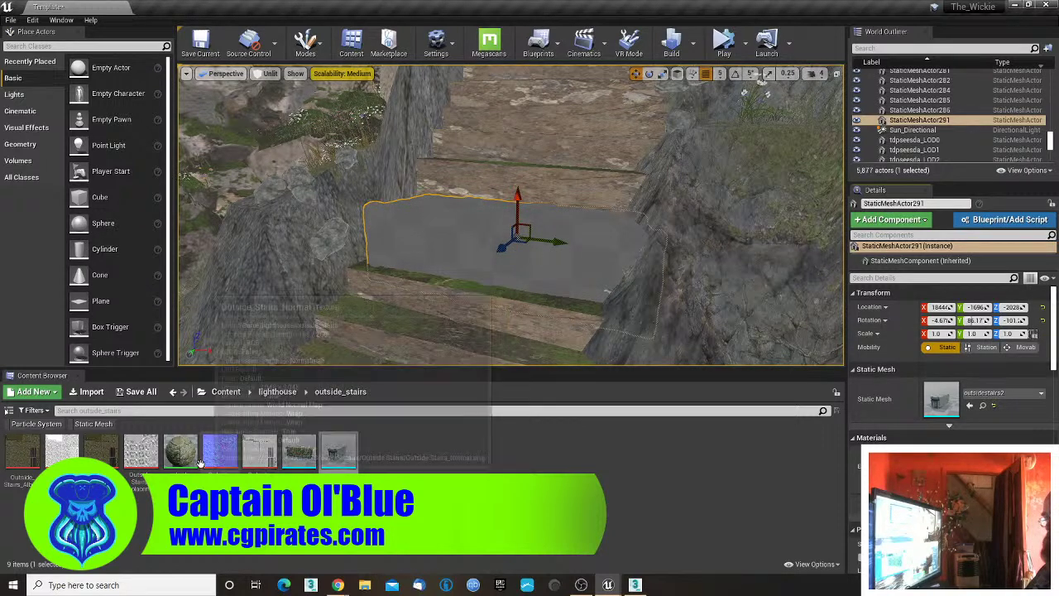
{"action": "left_click_drag", "start_coordinate": [183, 453], "coordinate": [943, 469]}
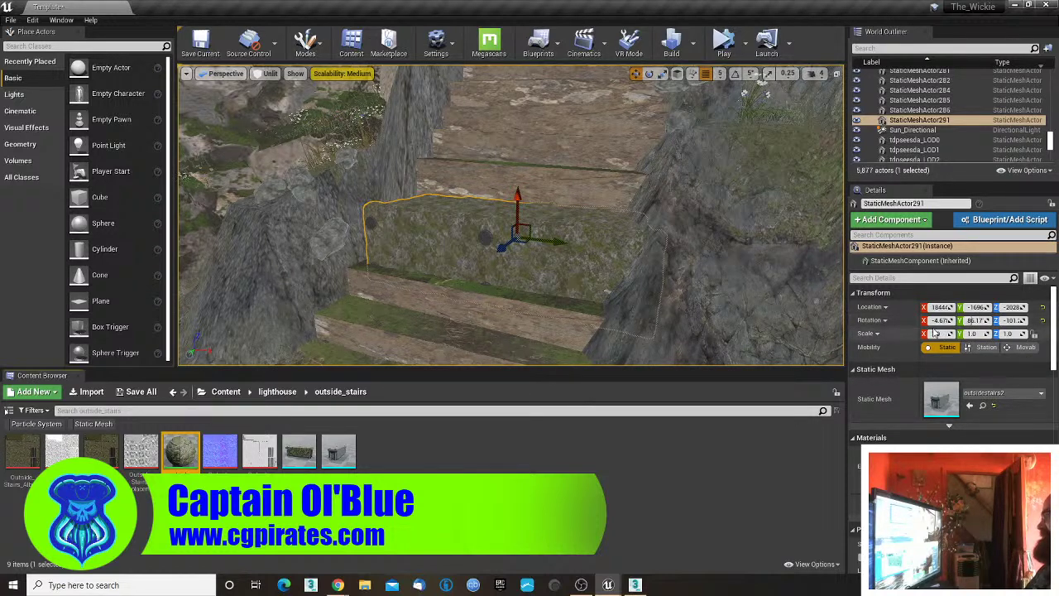
- Set the replaced step's Y and X rotation to 0, leaving its Z rotation as is
{"action": "left_click", "coordinate": [977, 320]}
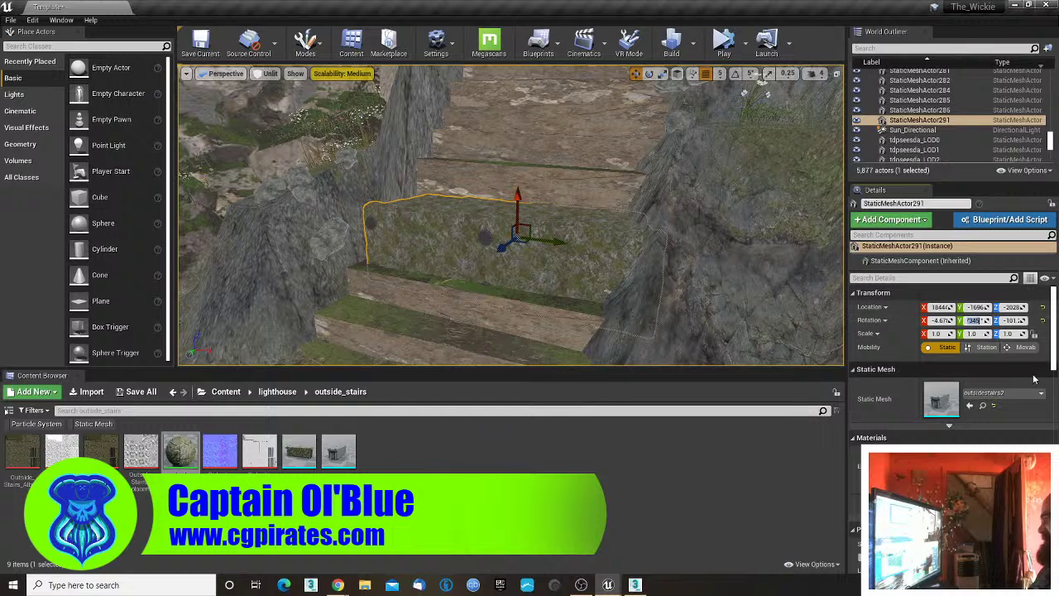
{"action": "type", "text": "0"}
{"action": "key", "text": "Tab"}
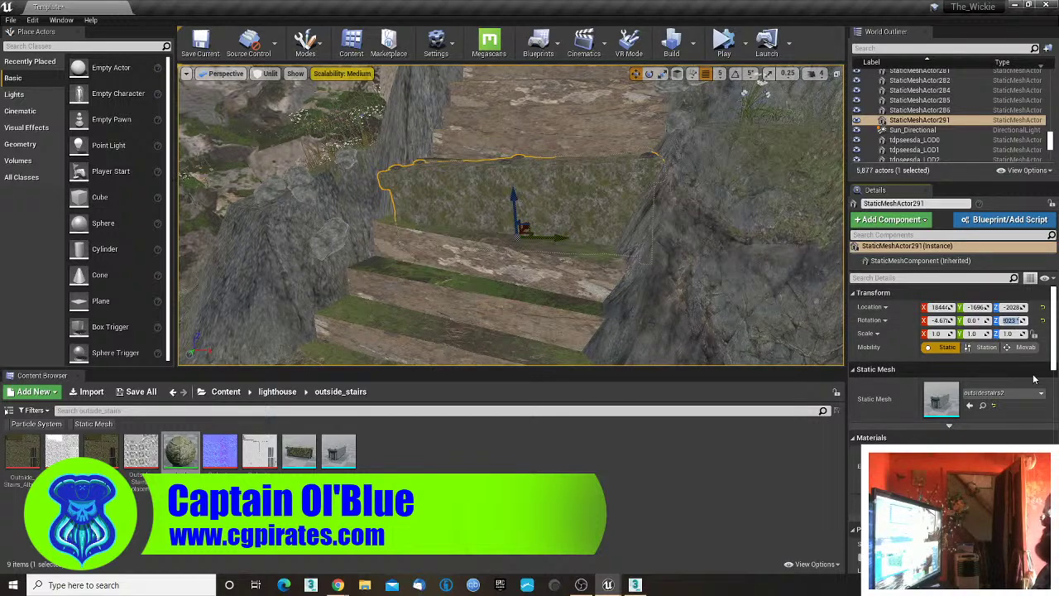
{"action": "key", "text": "shift+Tab"}
{"action": "key", "text": "shift+Tab"}
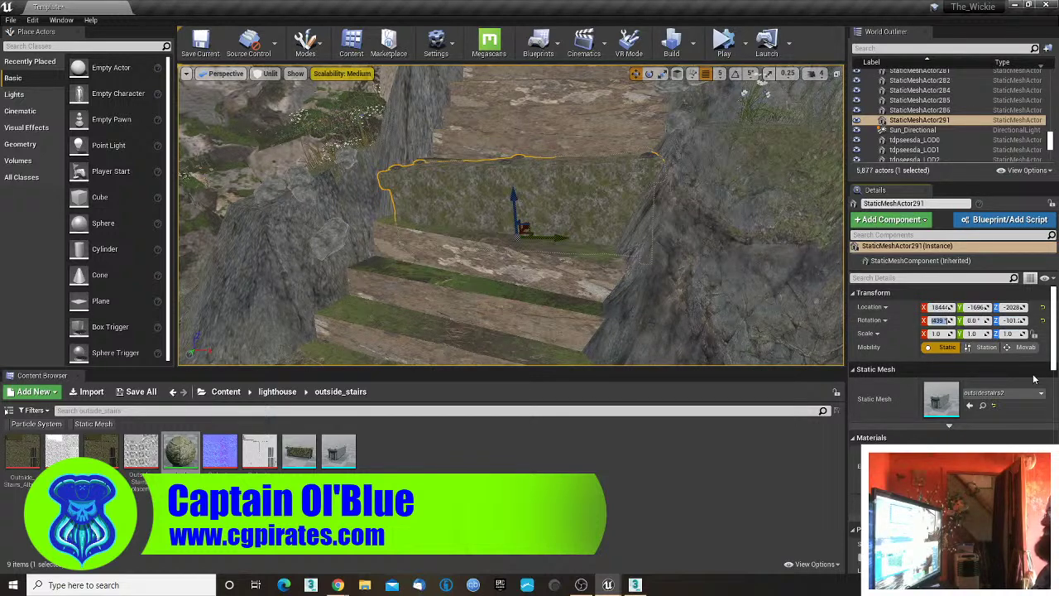
{"action": "type", "text": "0"}
{"action": "key", "text": "Tab"}
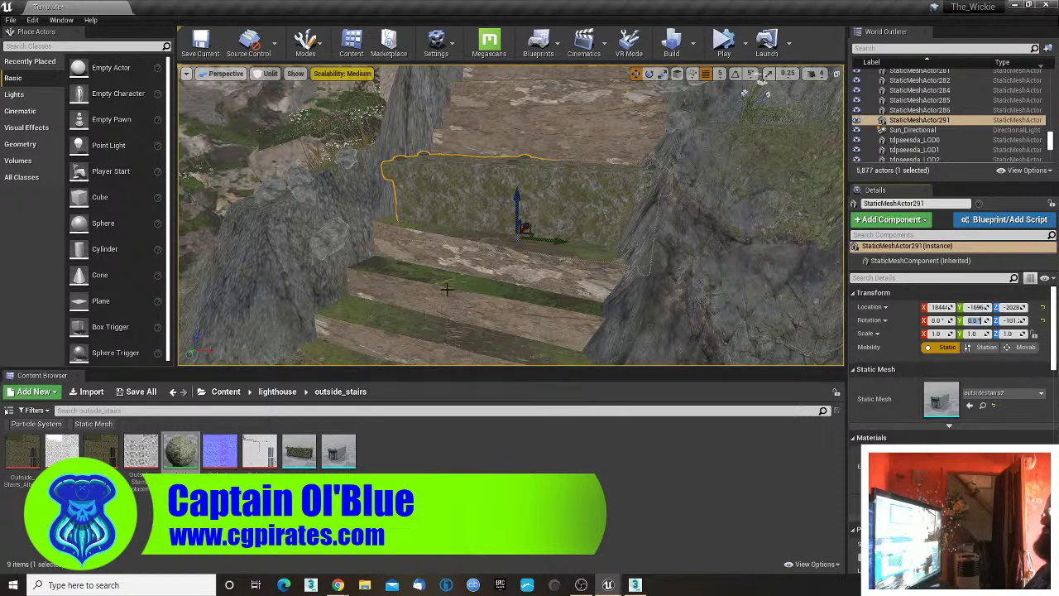
- Undo the rotation, material, scale and mesh replacement changes on StaticMeshActor291 to restore the placeholder step
{"action": "right_click_drag", "start_coordinate": [469, 286], "coordinate": [471, 322]}
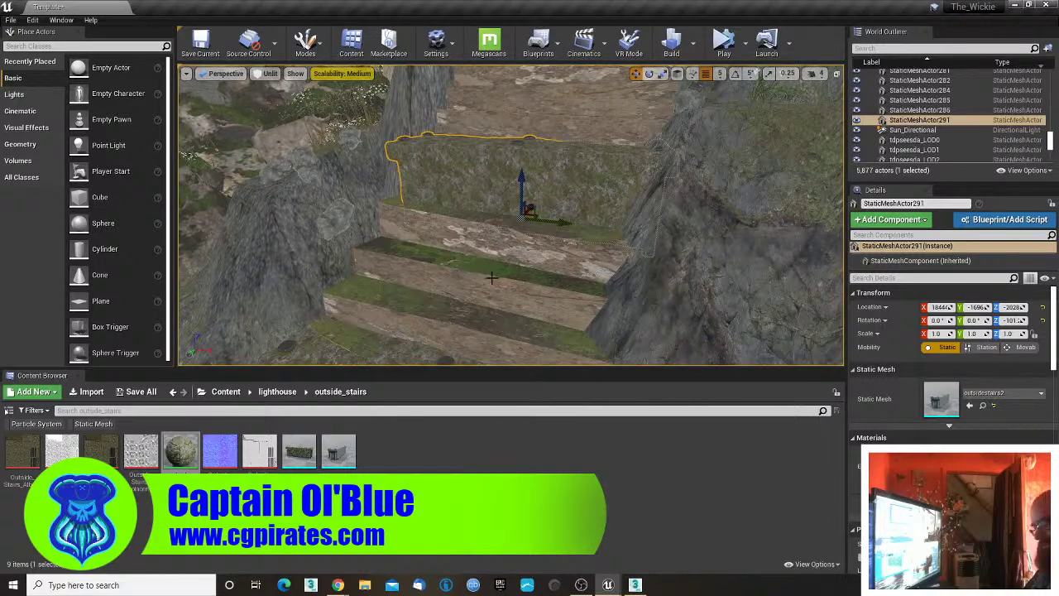
{"action": "key", "text": "ctrl+z"}
{"action": "key", "text": "ctrl+z"}
{"action": "key", "text": "ctrl+z"}
{"action": "key", "text": "ctrl+z"}
{"action": "key", "text": "ctrl+z"}
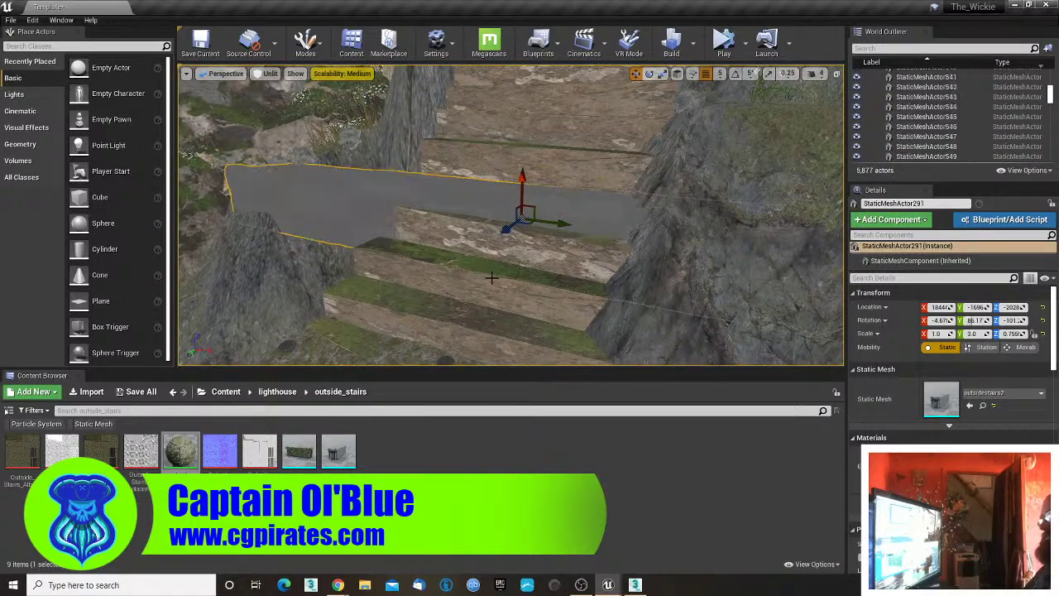
{"action": "key", "text": "ctrl+z"}
{"action": "key", "text": "ctrl+z"}
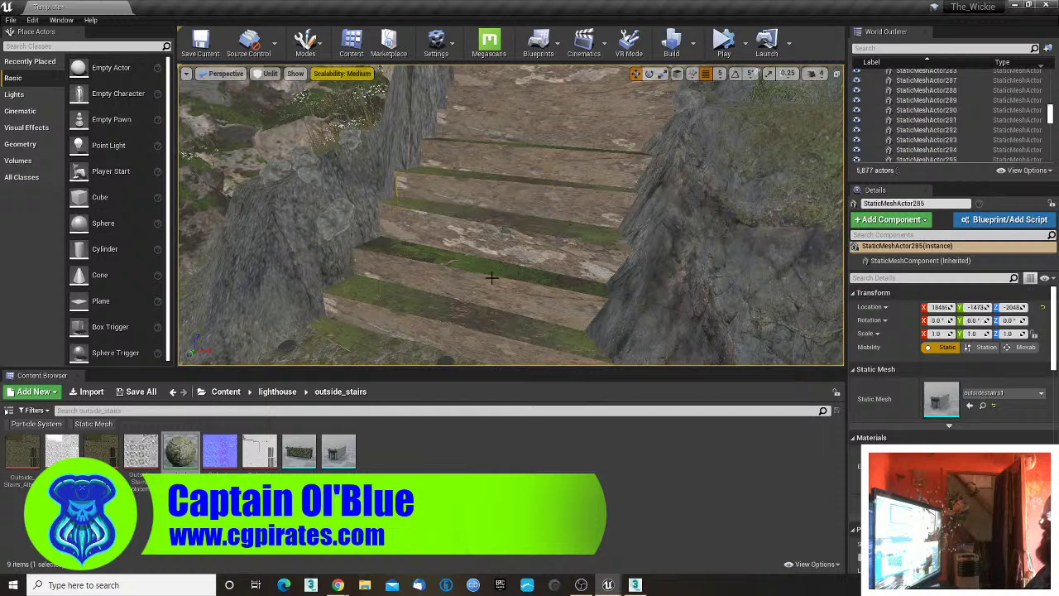
- Save the current Template map
{"action": "right_click_drag", "start_coordinate": [491, 278], "coordinate": [515, 271]}
{"action": "key", "text": "ctrl+s"}
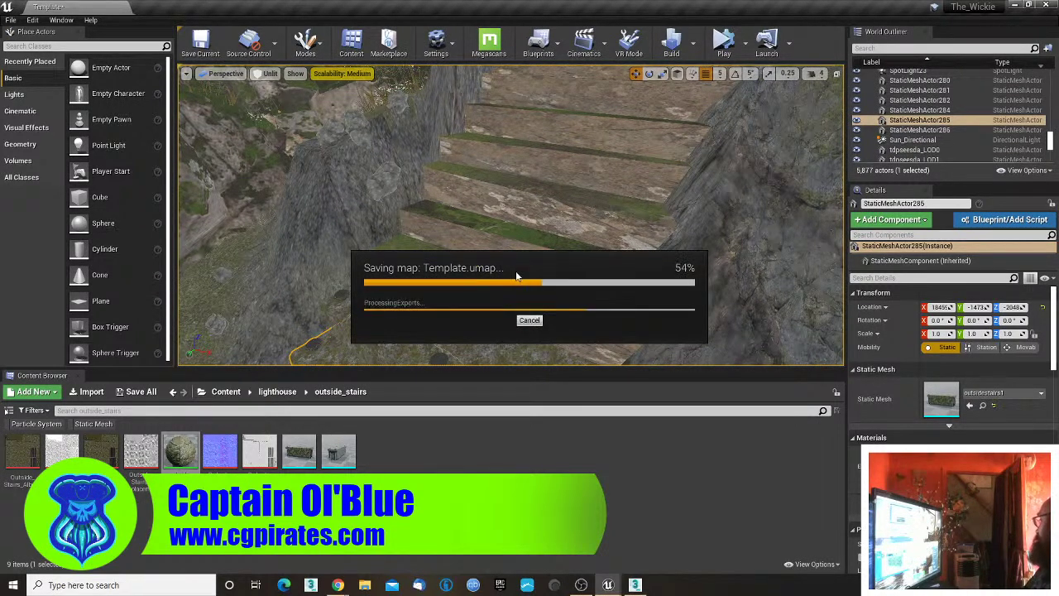
- Open Quixel Mixer, sign in with Epic Games, and dismiss the update notice
{"action": "key", "text": "super"}
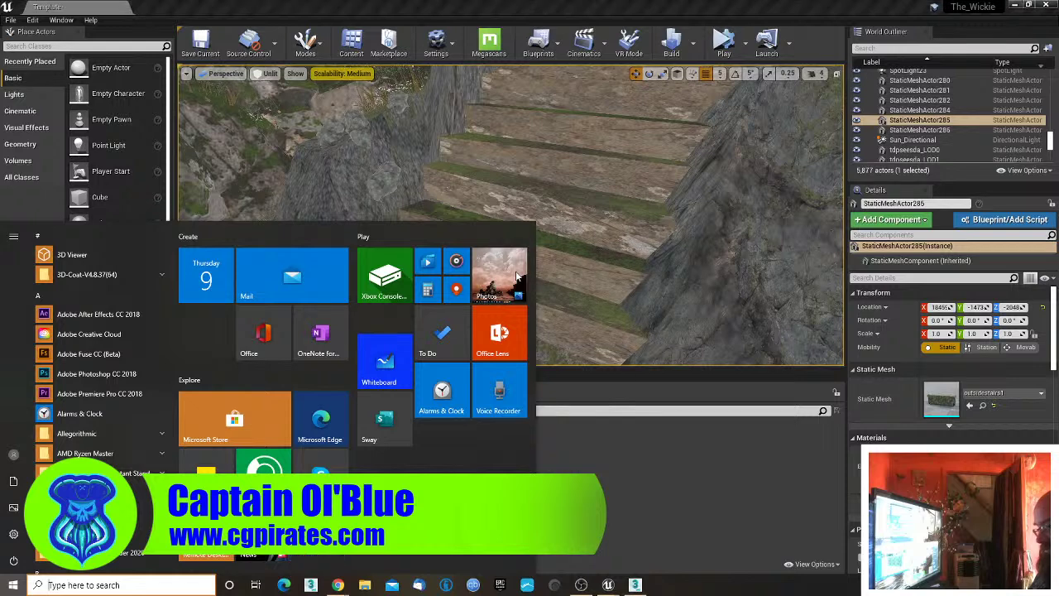
{"action": "type", "text": "mixer"}
{"action": "key", "text": "Return"}
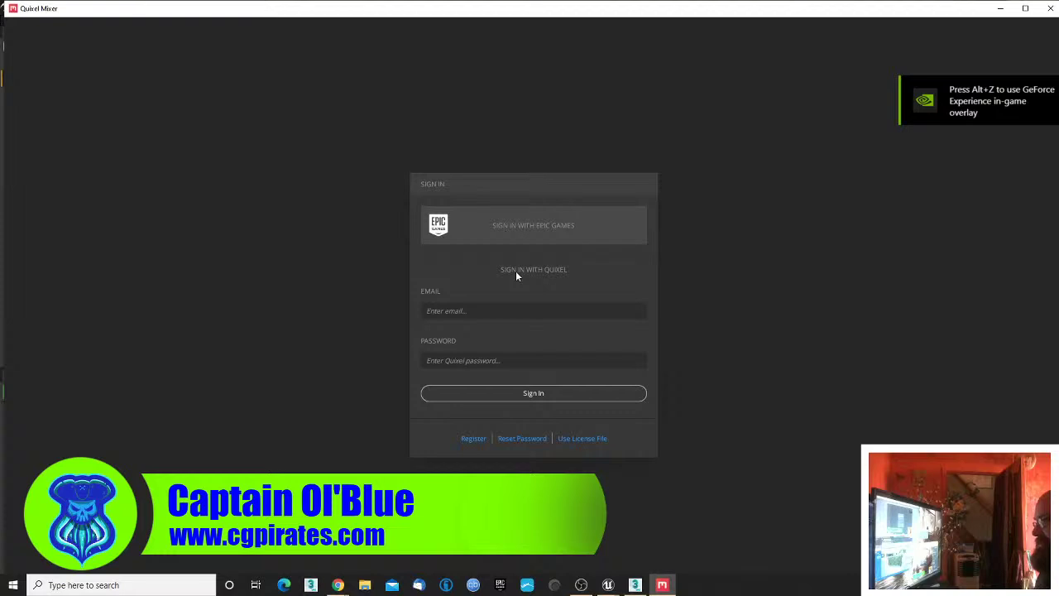
{"action": "left_click", "coordinate": [520, 223]}
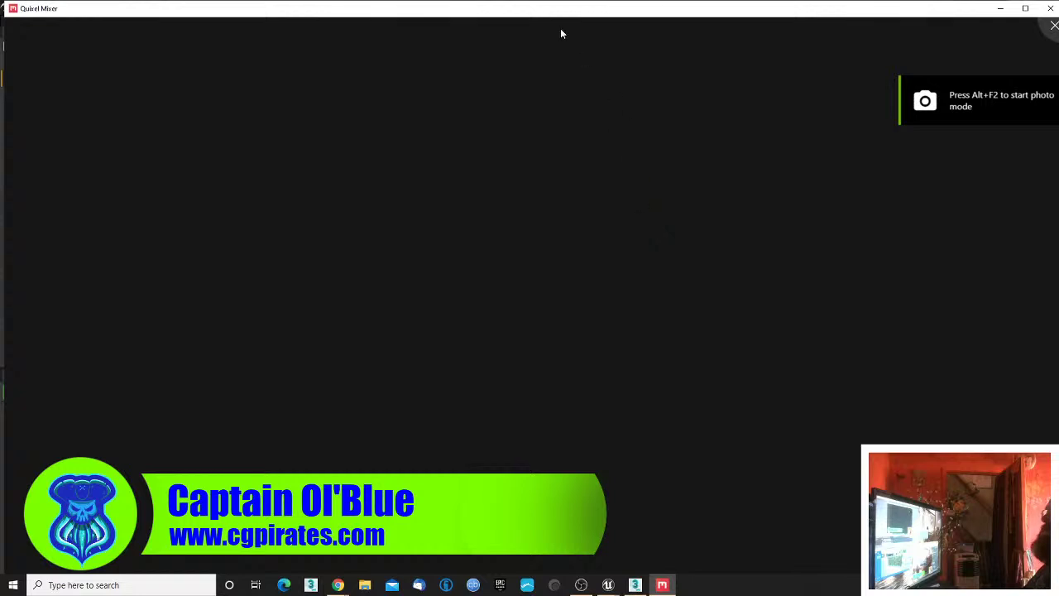
{"action": "left_click_drag", "start_coordinate": [544, 15], "coordinate": [1058, 273]}
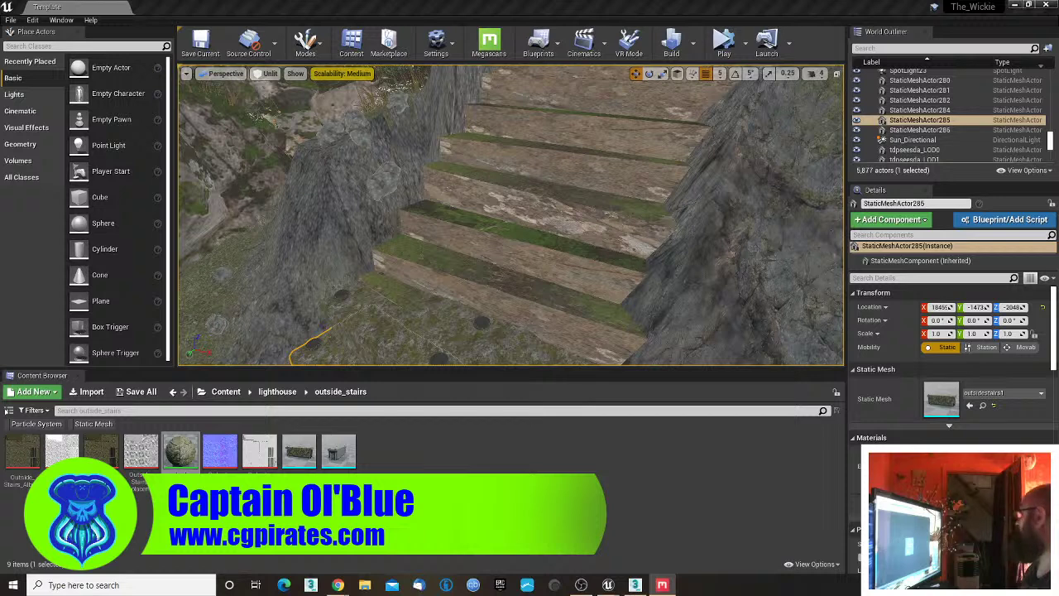
{"action": "left_click_drag", "start_coordinate": [1058, 207], "coordinate": [441, 5]}
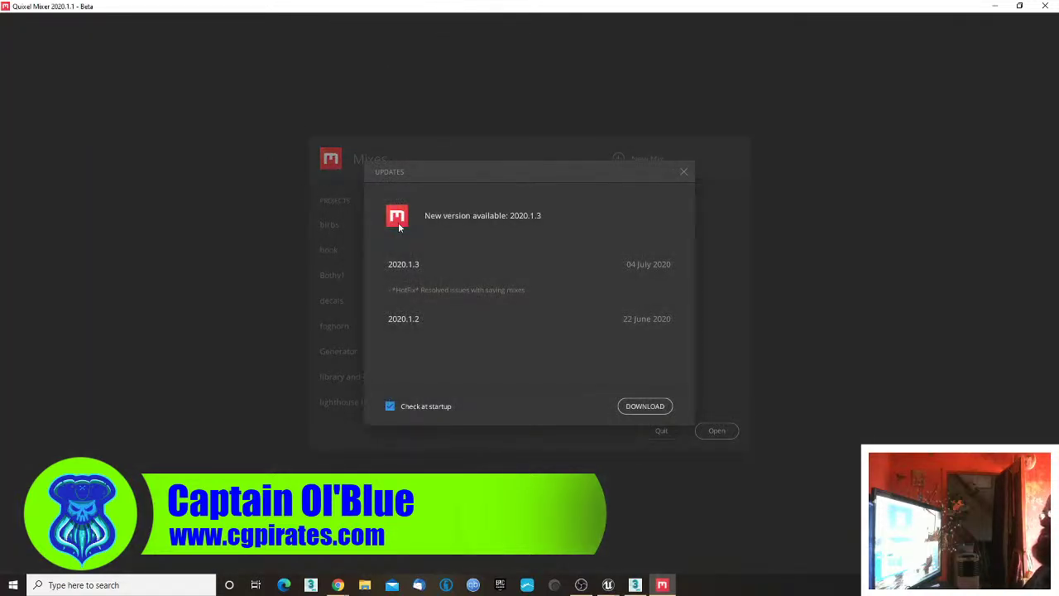
{"action": "left_click", "coordinate": [684, 172]}
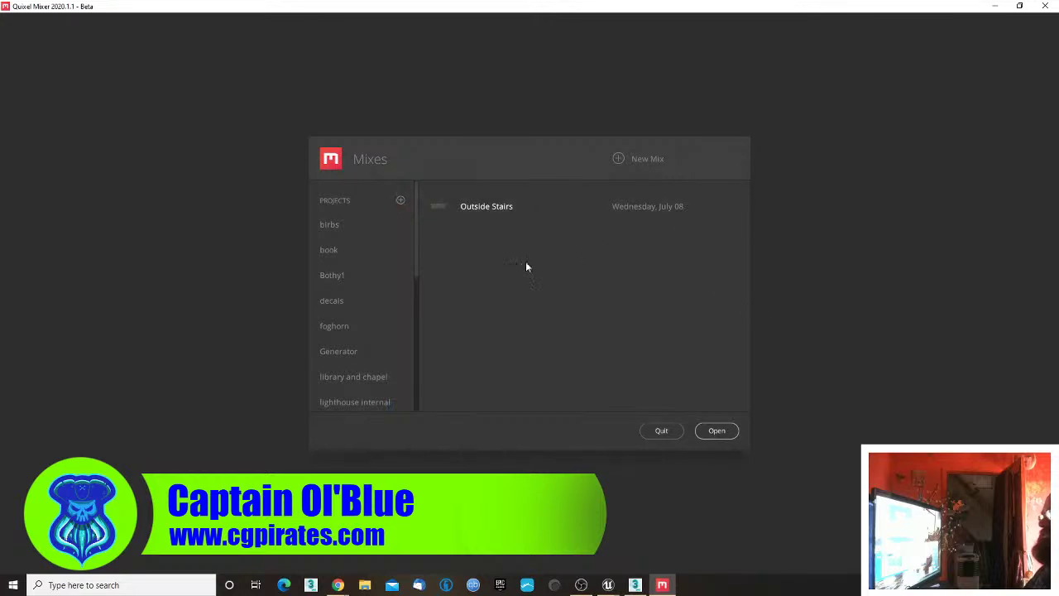
- Create a new mix named Outside_Stairs_2 with a 2048 px working resolution
{"action": "left_click", "coordinate": [485, 207]}
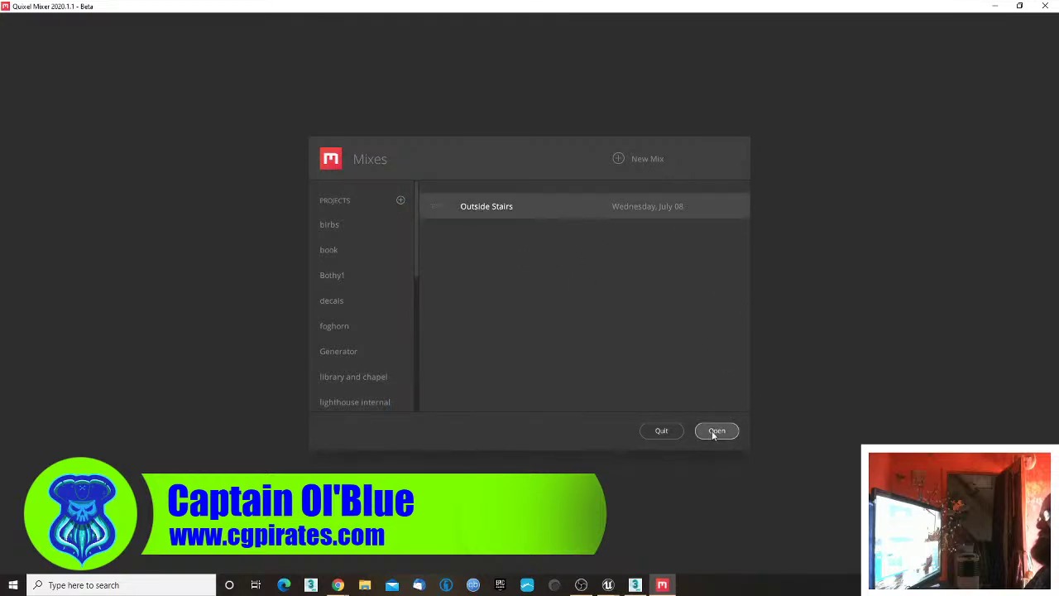
{"action": "left_click", "coordinate": [617, 161]}
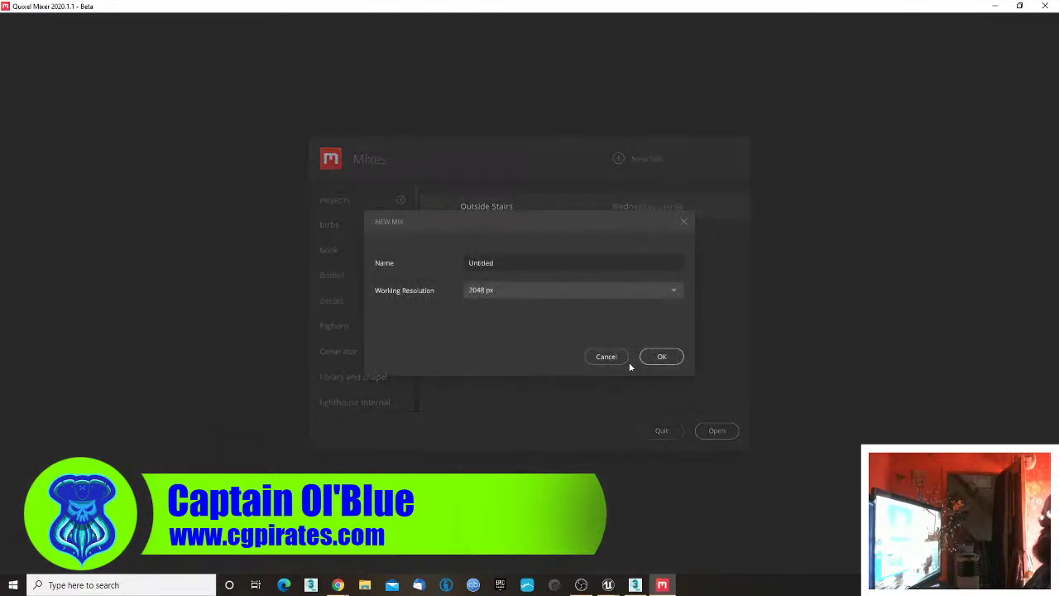
{"action": "double_click", "coordinate": [498, 264]}
{"action": "type", "text": "O"}
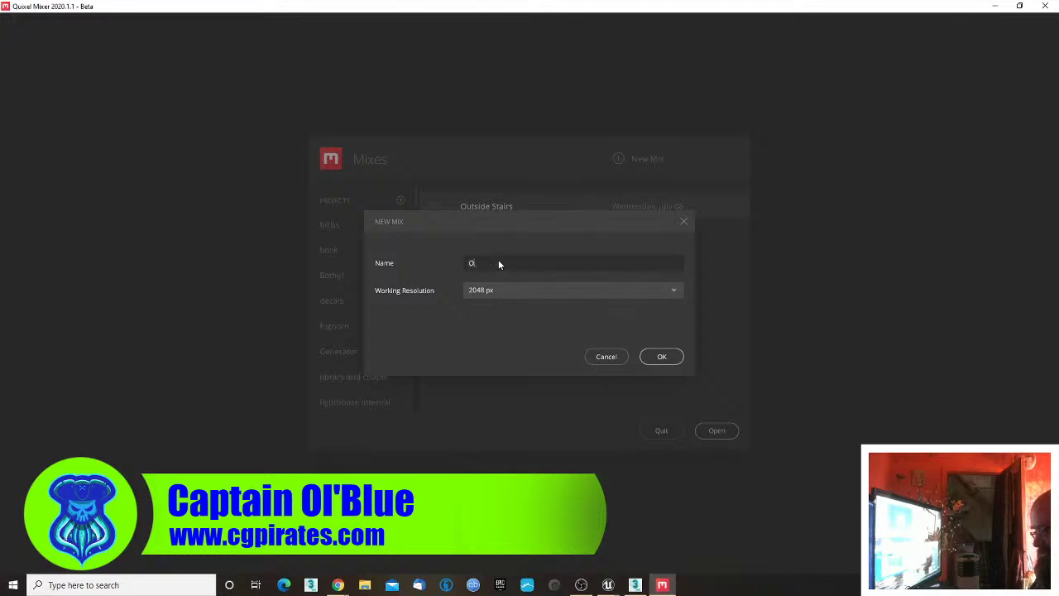
{"action": "type", "text": "utside_Stairs"}
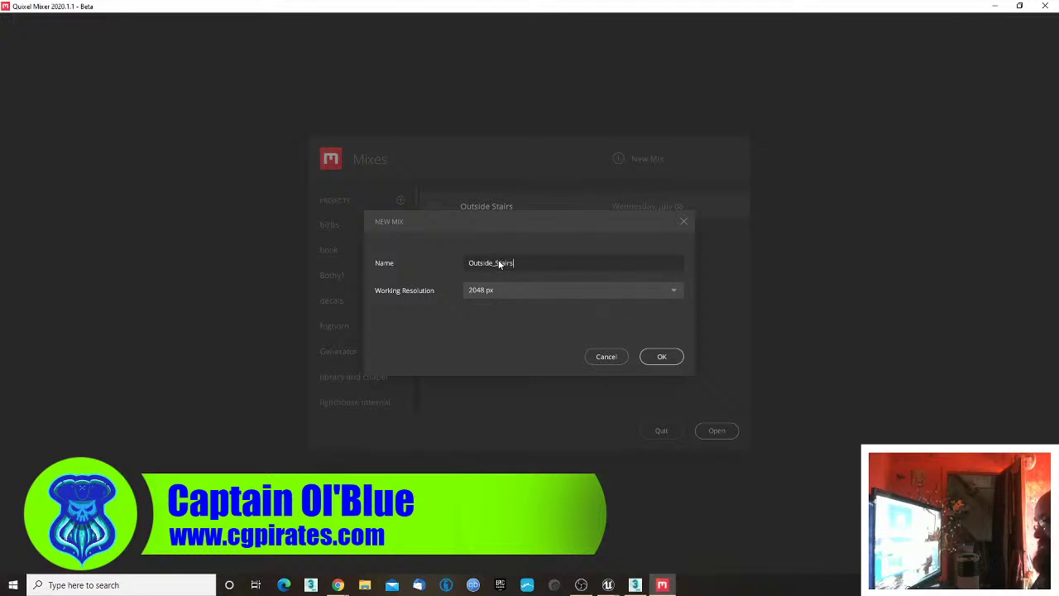
{"action": "type", "text": "_2"}
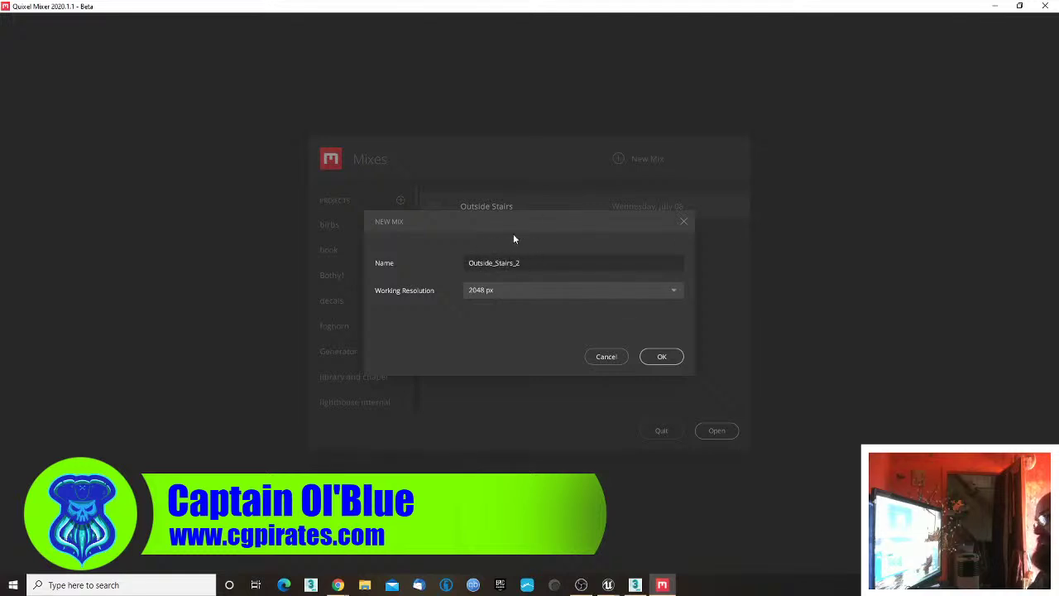
{"action": "left_click", "coordinate": [674, 362]}
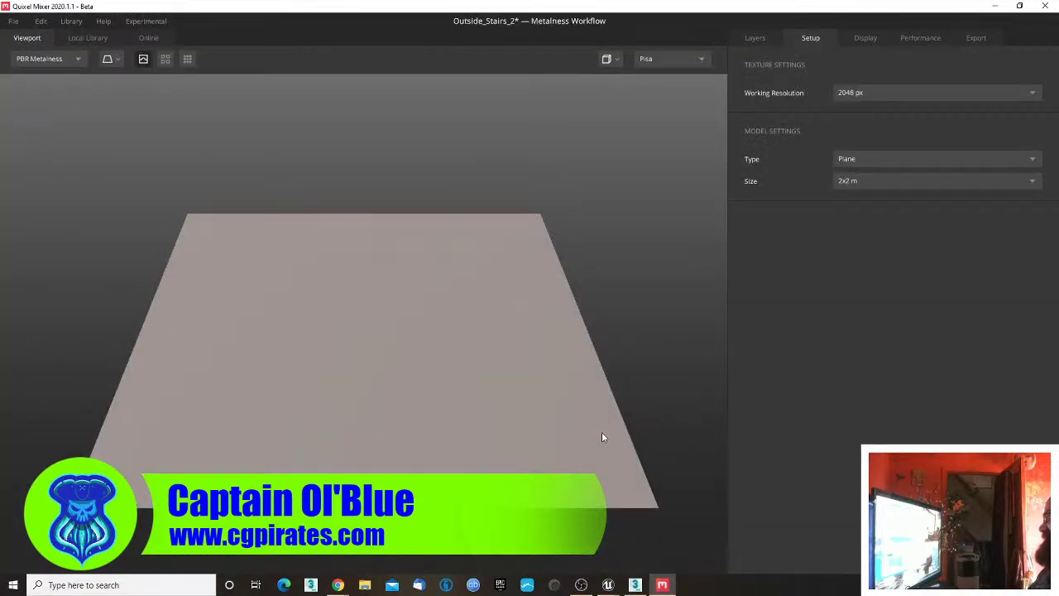
{"action": "key", "text": "alt+Tab"}
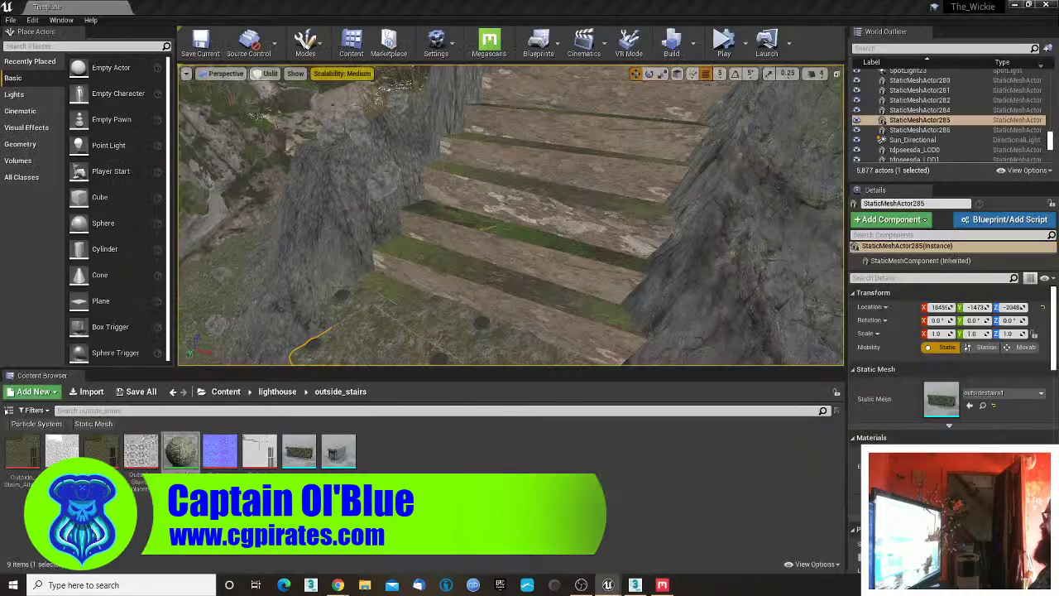
{"action": "left_click_drag", "start_coordinate": [615, 266], "coordinate": [599, 236]}
{"action": "left_click", "coordinate": [904, 215]}
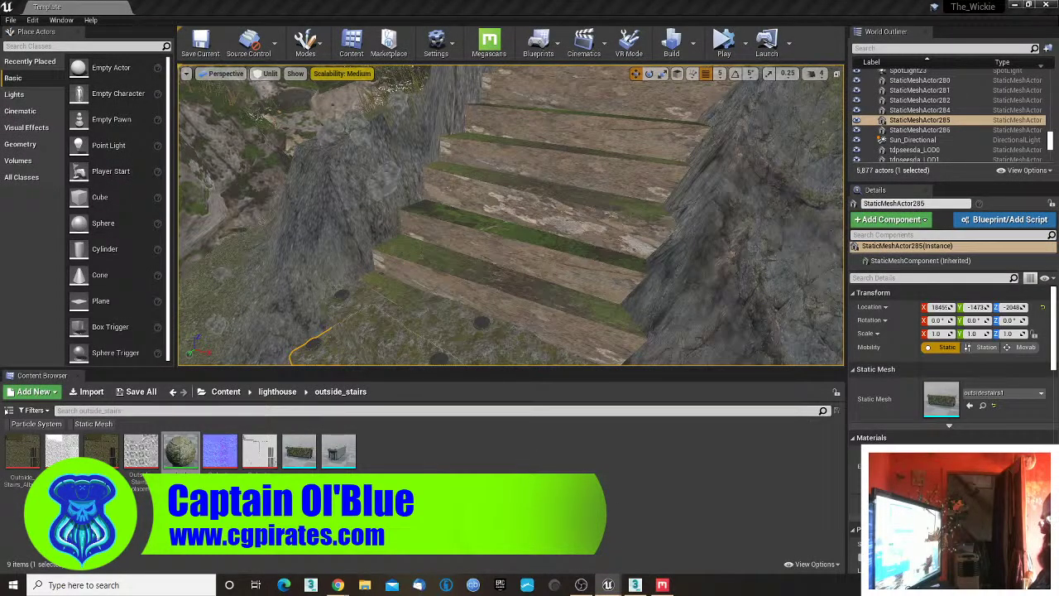
{"action": "left_click", "coordinate": [663, 585]}
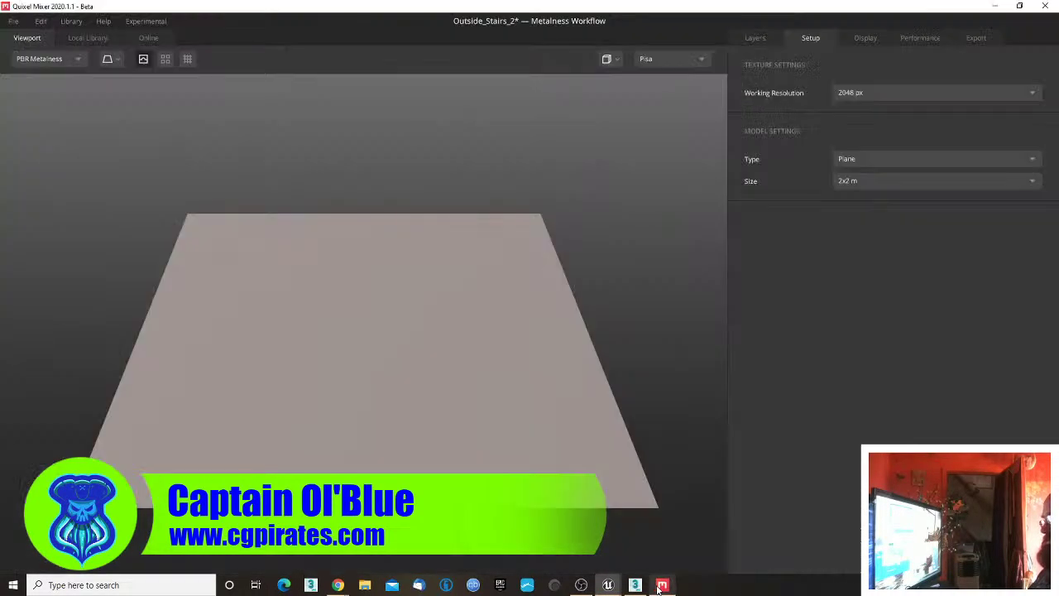
- Set the model type to Custom Mesh and load outsidestairs2 from the outsidestairs assets folder
{"action": "left_click", "coordinate": [889, 161]}
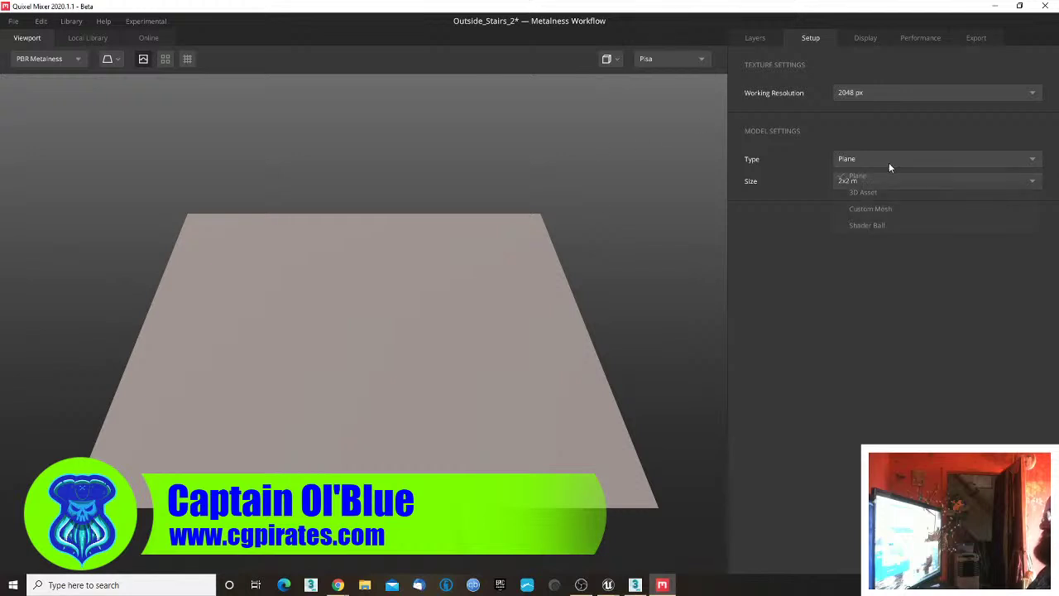
{"action": "left_click", "coordinate": [895, 208]}
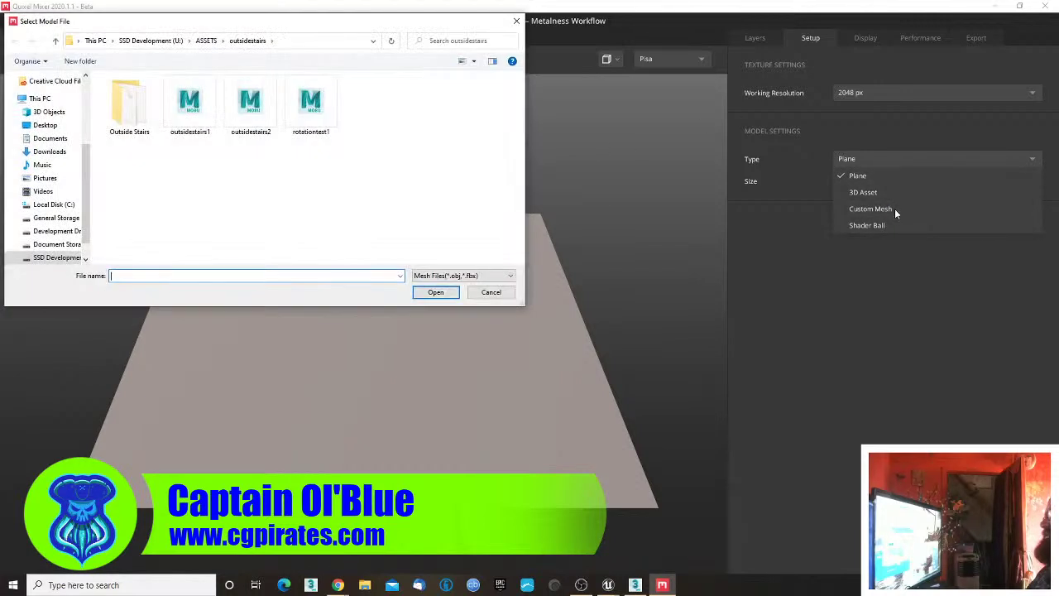
{"action": "double_click", "coordinate": [250, 106]}
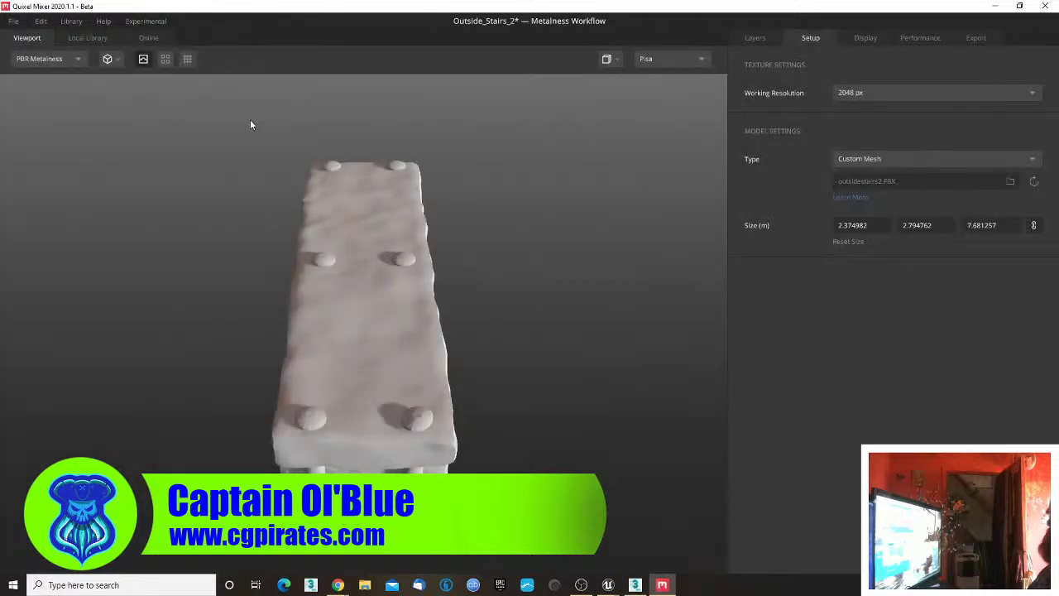
- Load the colourmap image as the base layer's Material ID map
{"action": "left_click_drag", "start_coordinate": [500, 297], "coordinate": [277, 250]}
{"action": "middle_click_drag", "start_coordinate": [276, 250], "coordinate": [311, 278]}
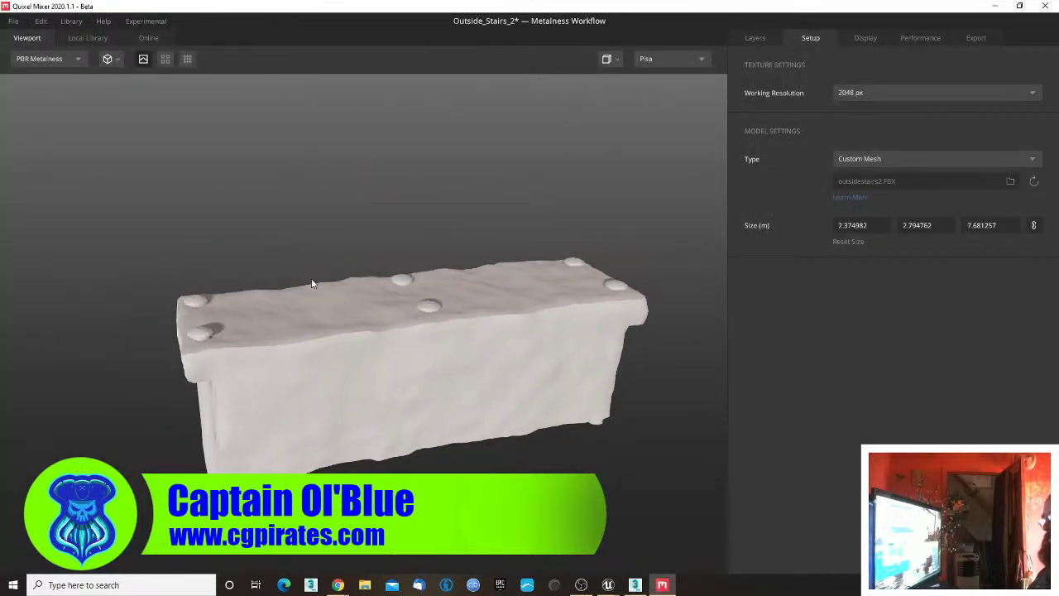
{"action": "left_click", "coordinate": [755, 38]}
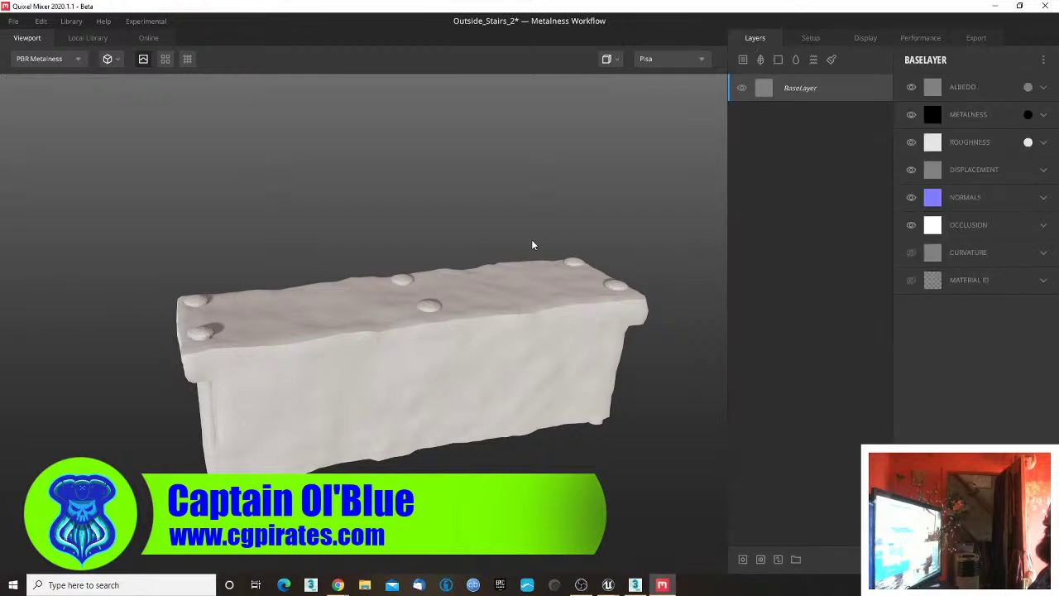
{"action": "left_click", "coordinate": [973, 279]}
{"action": "left_click", "coordinate": [927, 305]}
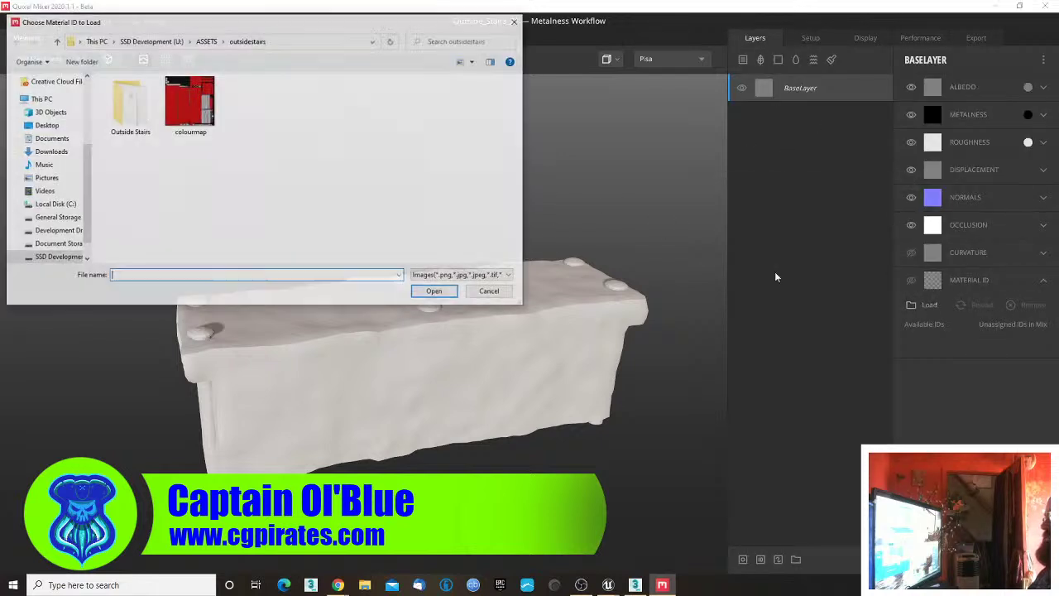
{"action": "double_click", "coordinate": [205, 121]}
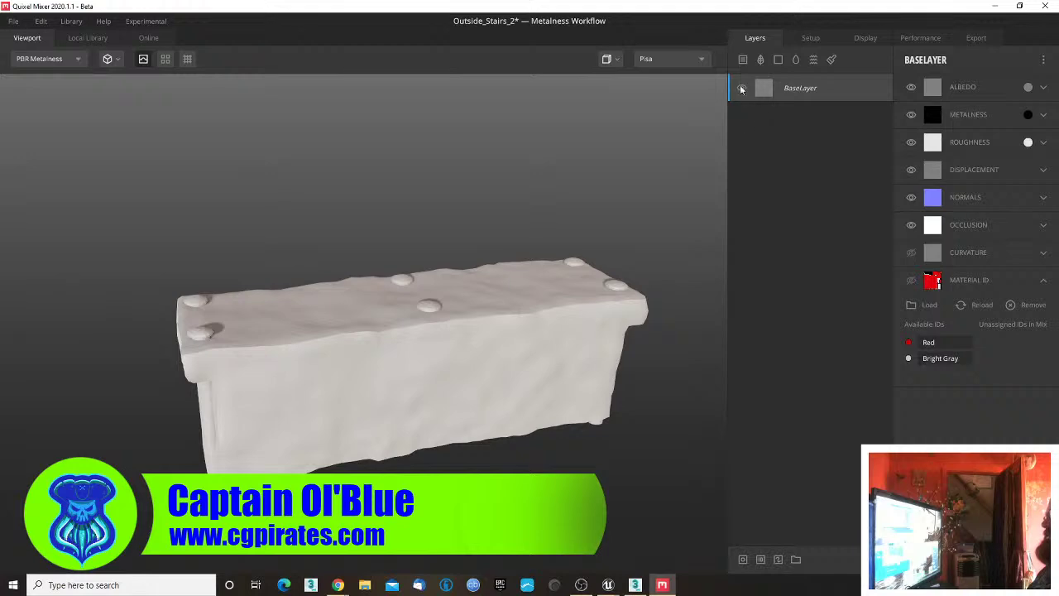
- Add a Raw Granite Rock surface layer from the local library and darken its albedo color to a very dark grey
{"action": "left_click", "coordinate": [743, 61]}
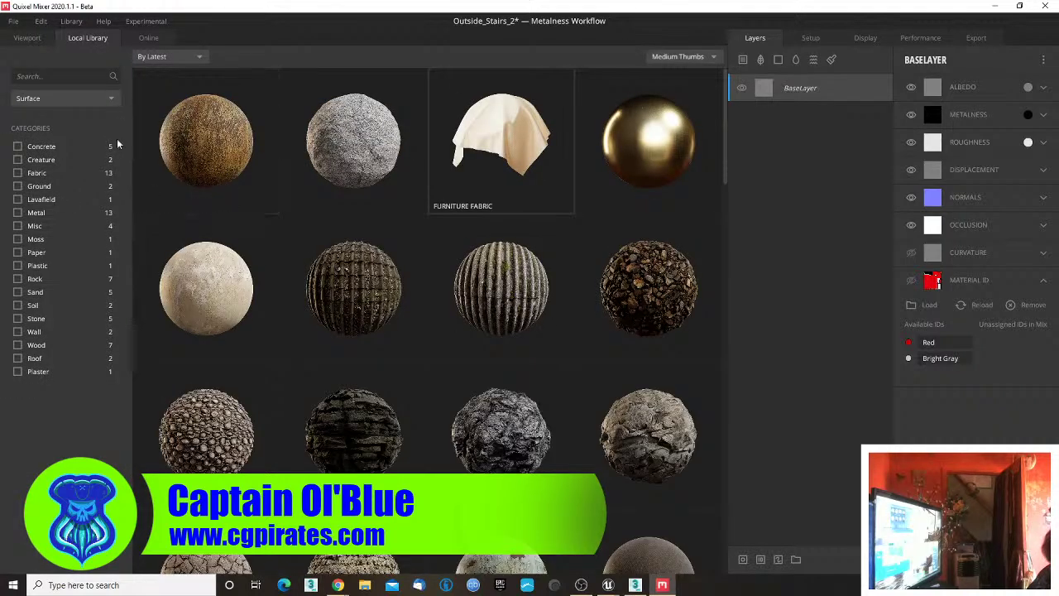
{"action": "left_click", "coordinate": [331, 120]}
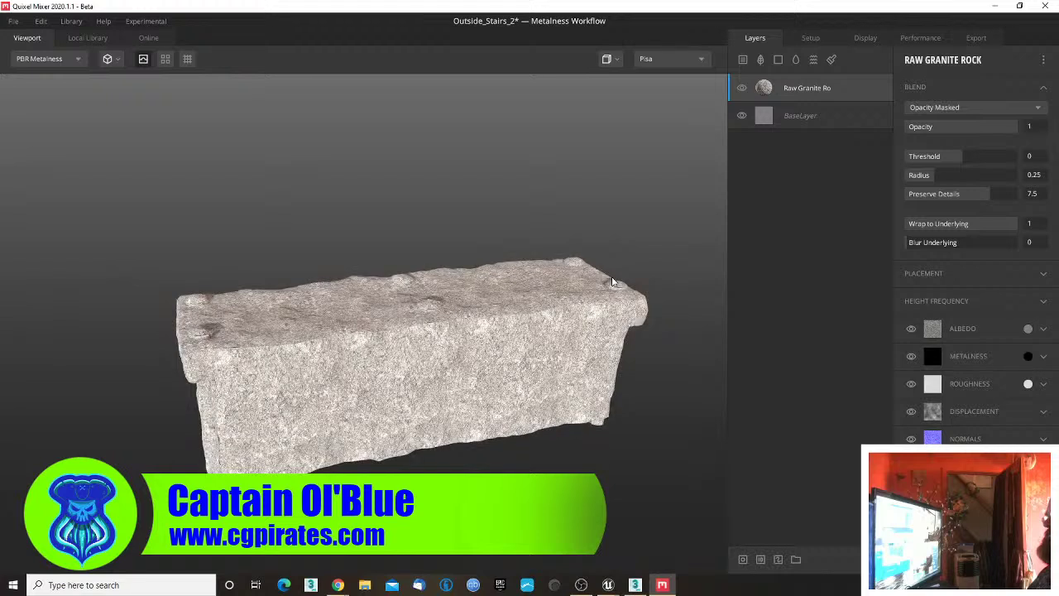
{"action": "left_click", "coordinate": [1028, 329]}
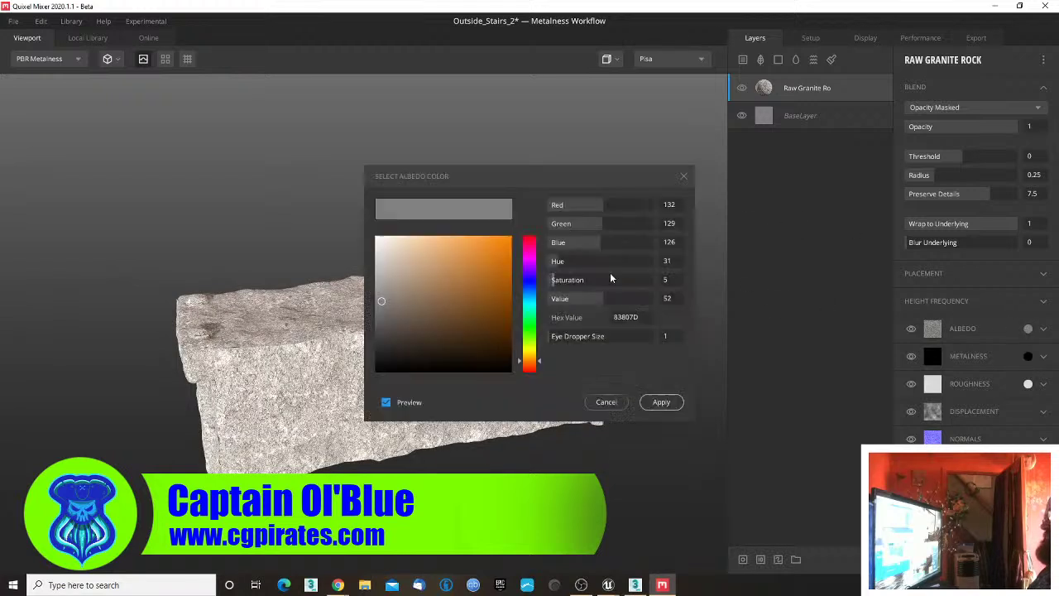
{"action": "left_click", "coordinate": [381, 334]}
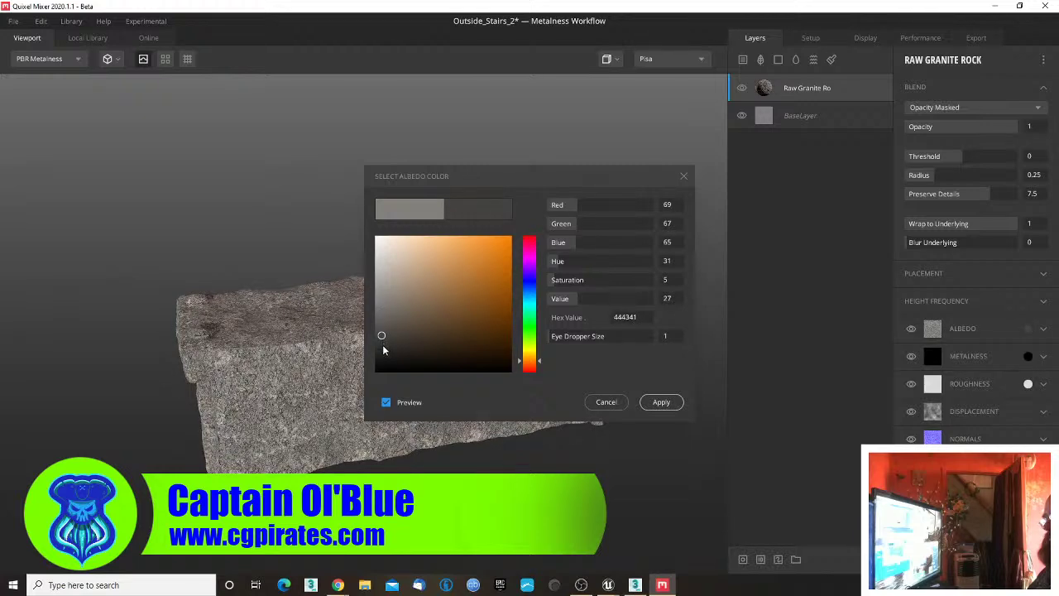
{"action": "left_click", "coordinate": [383, 346]}
{"action": "left_click", "coordinate": [662, 404]}
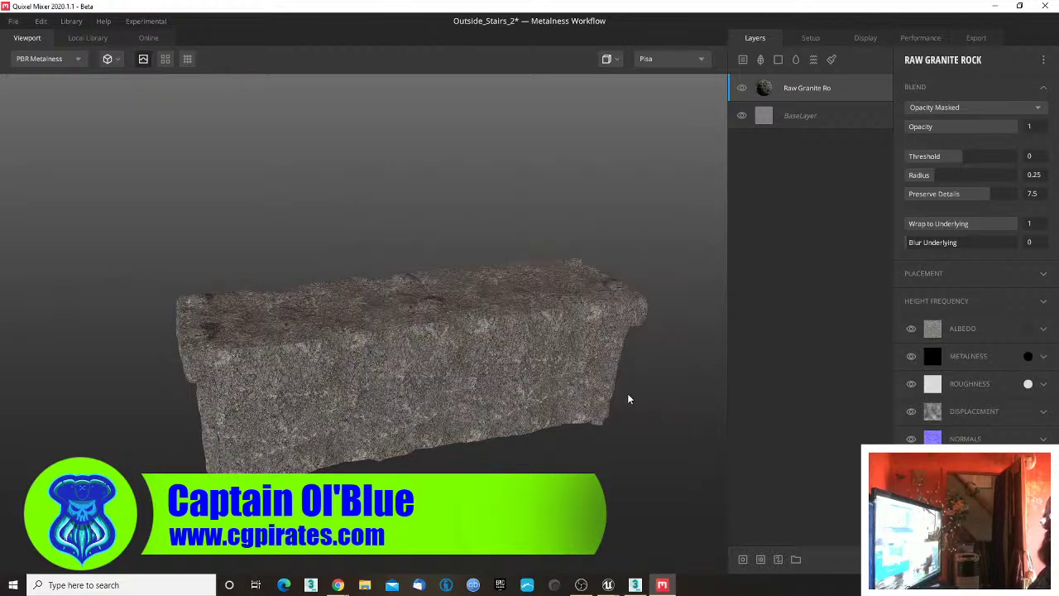
- Search the local library surfaces for iron and add Scratched Painted Iron as a layer above the granite
{"action": "left_click_drag", "start_coordinate": [433, 353], "coordinate": [448, 373]}
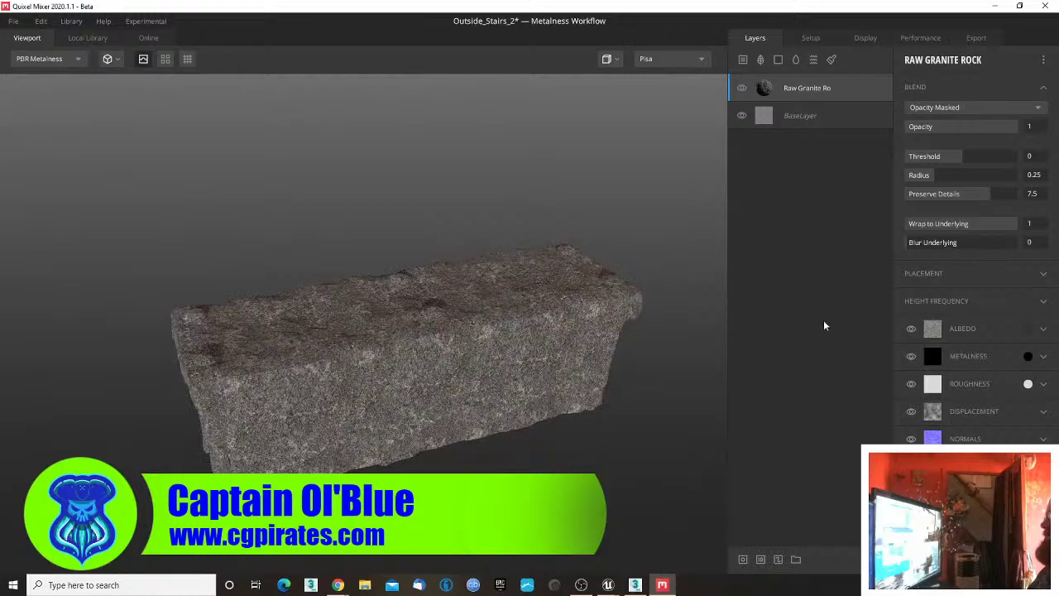
{"action": "left_click_drag", "start_coordinate": [512, 389], "coordinate": [521, 410]}
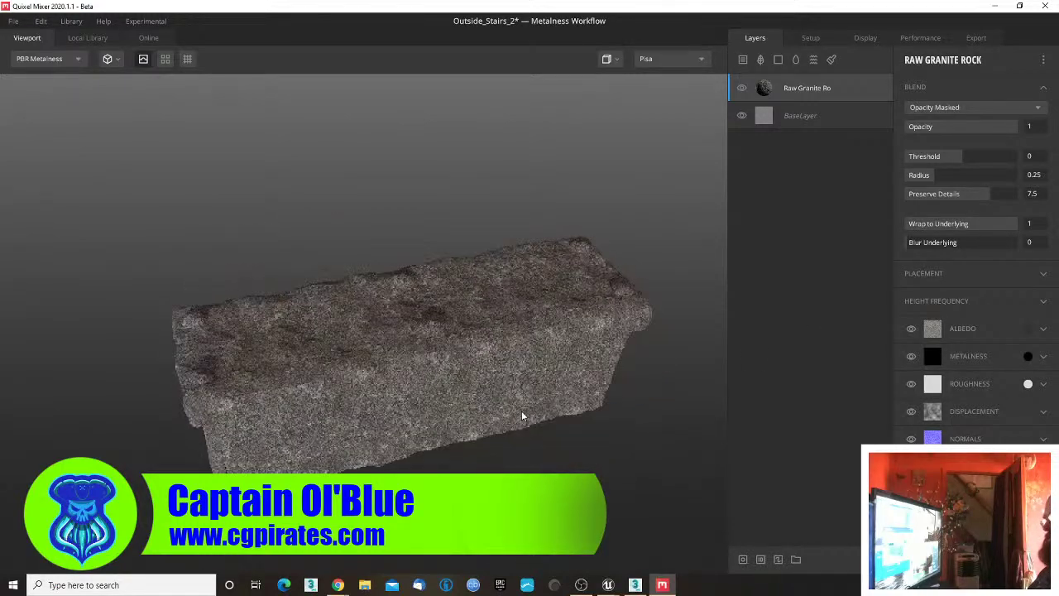
{"action": "left_click_drag", "start_coordinate": [388, 386], "coordinate": [436, 322]}
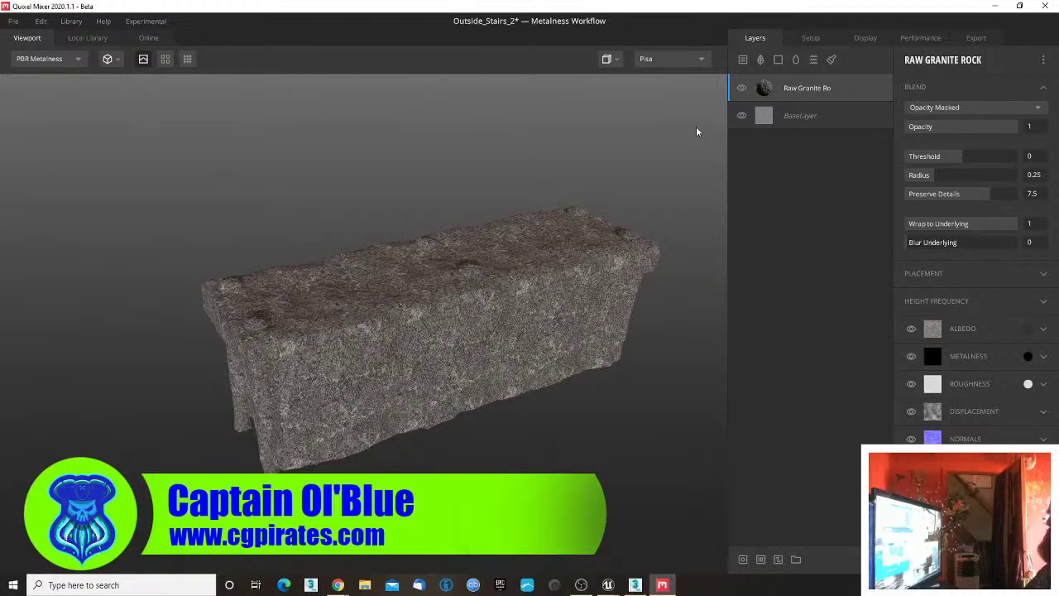
{"action": "left_click", "coordinate": [743, 61]}
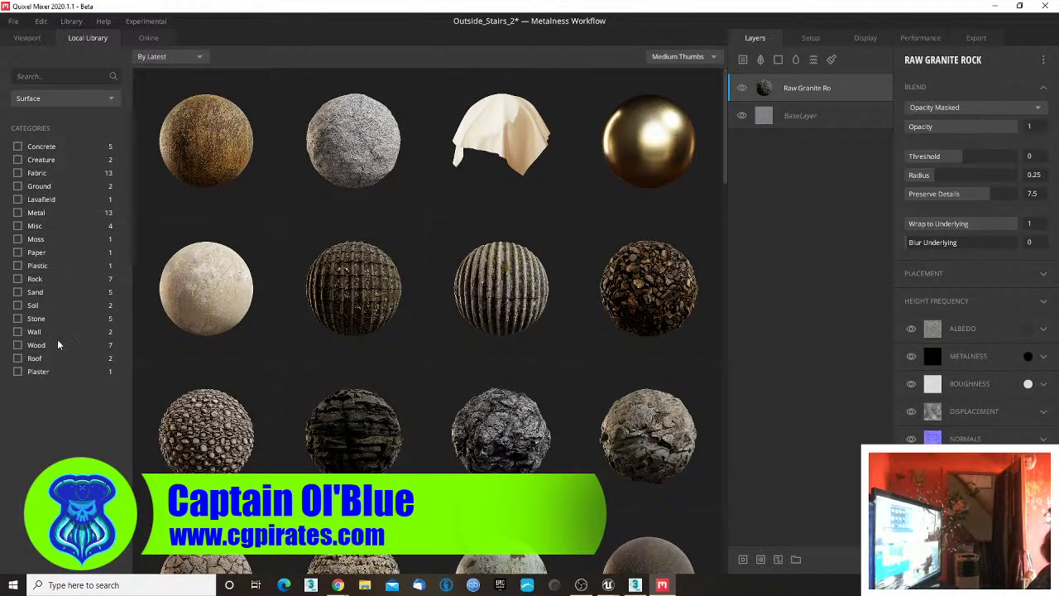
{"action": "left_click", "coordinate": [68, 76]}
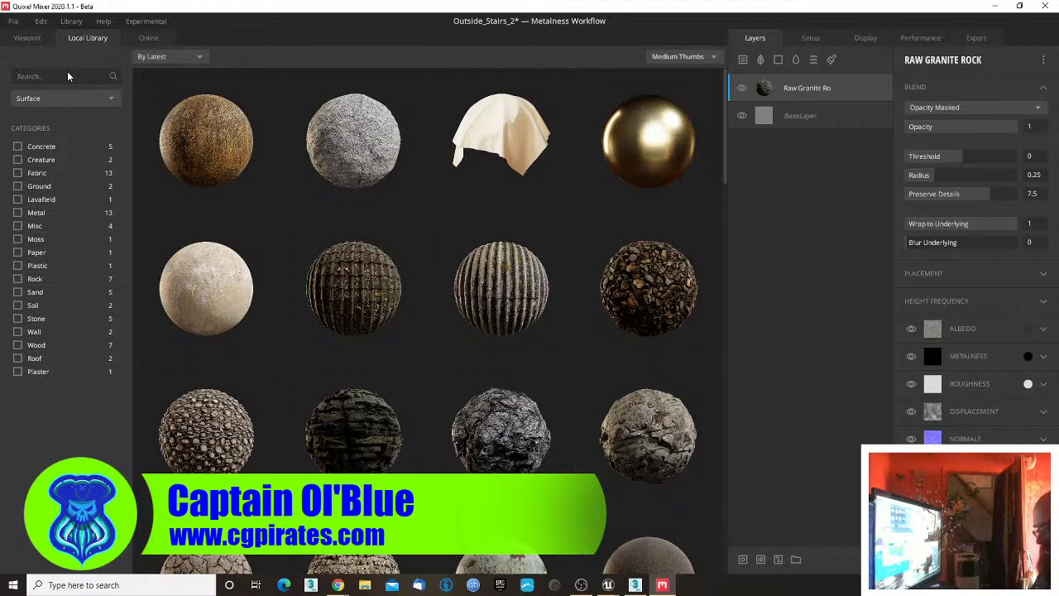
{"action": "type", "text": "iron"}
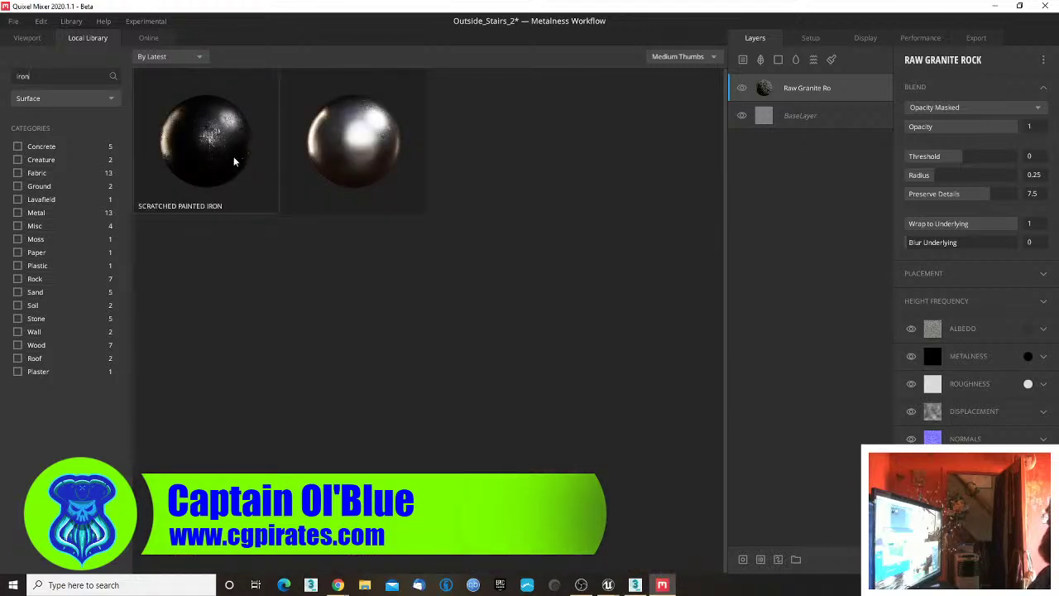
{"action": "left_click", "coordinate": [207, 143]}
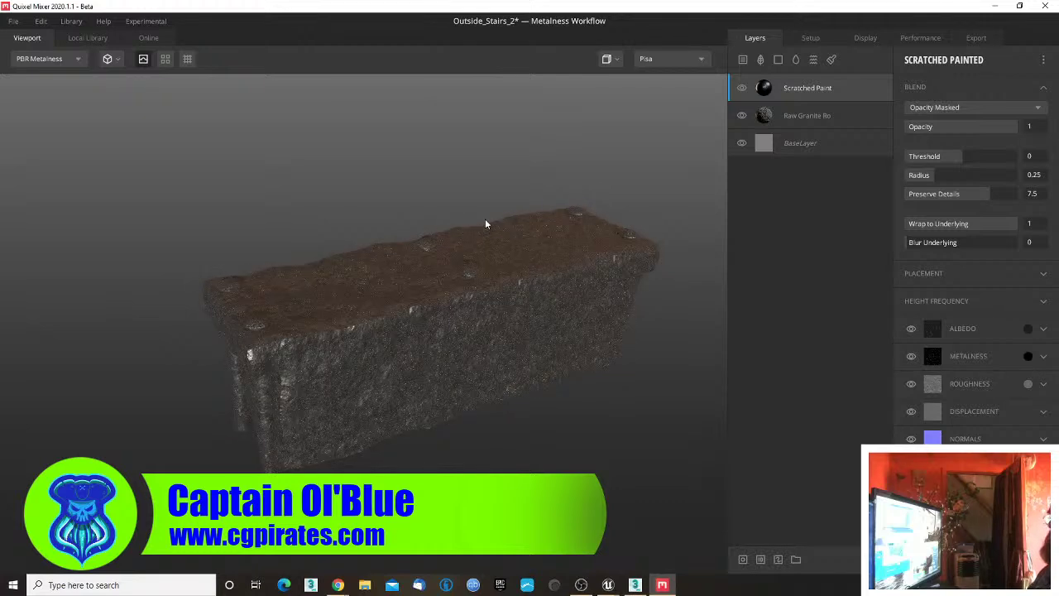
- Add a material ID mask to the Scratched Painted Iron layer, restrict it to Bright Gray, and check the masked areas on the stair mesh
{"action": "right_click", "coordinate": [780, 76]}
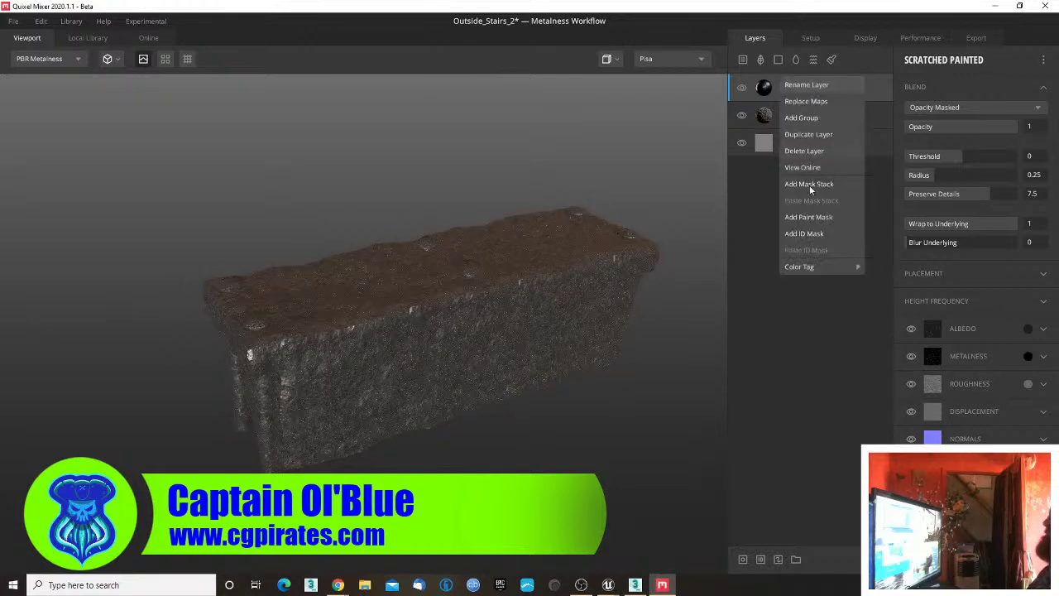
{"action": "left_click", "coordinate": [795, 235]}
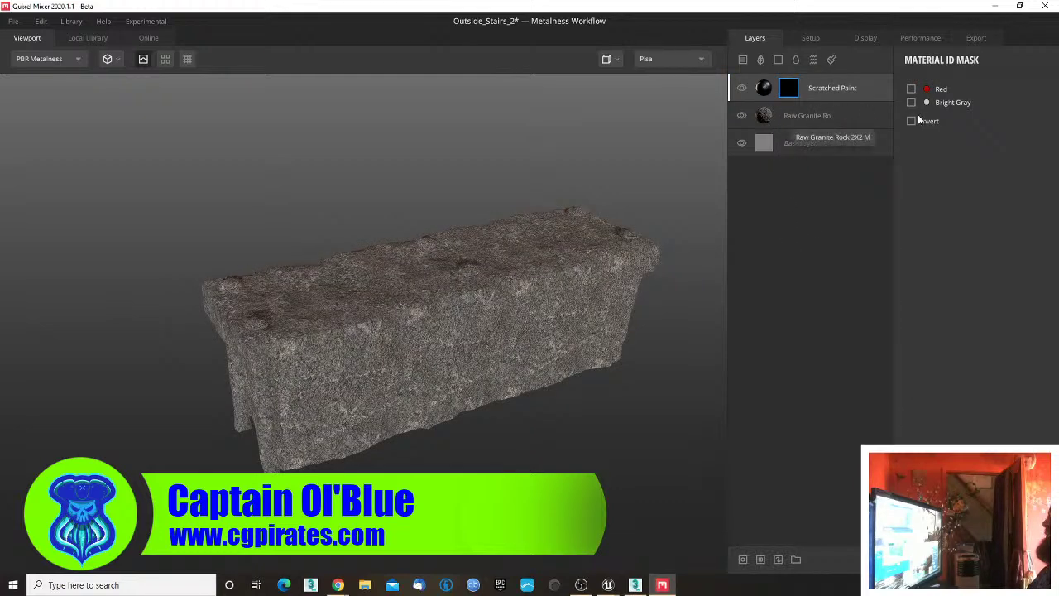
{"action": "left_click", "coordinate": [911, 89]}
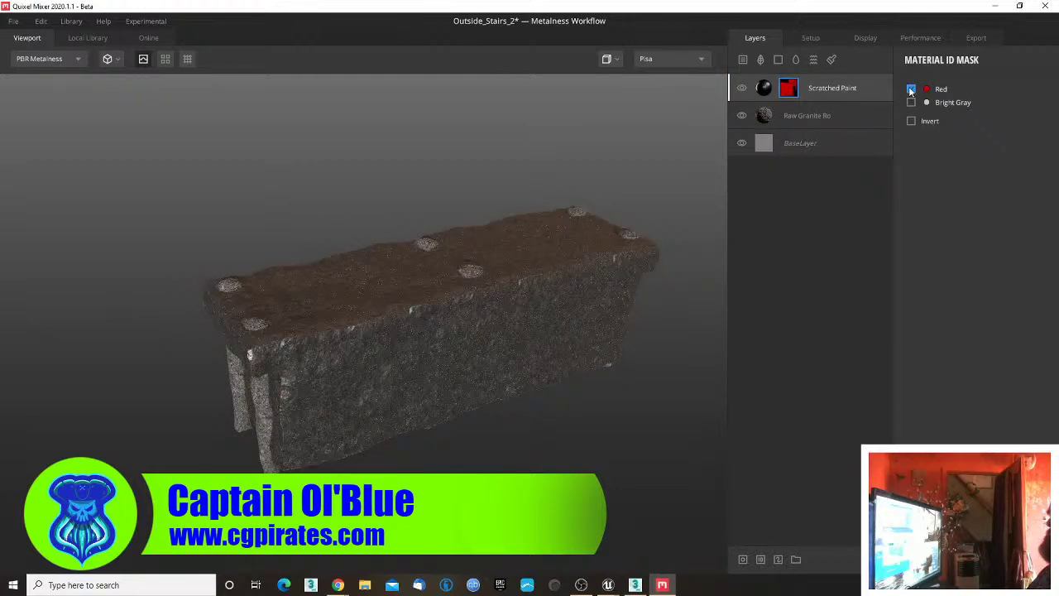
{"action": "left_click", "coordinate": [911, 89]}
{"action": "left_click", "coordinate": [912, 103]}
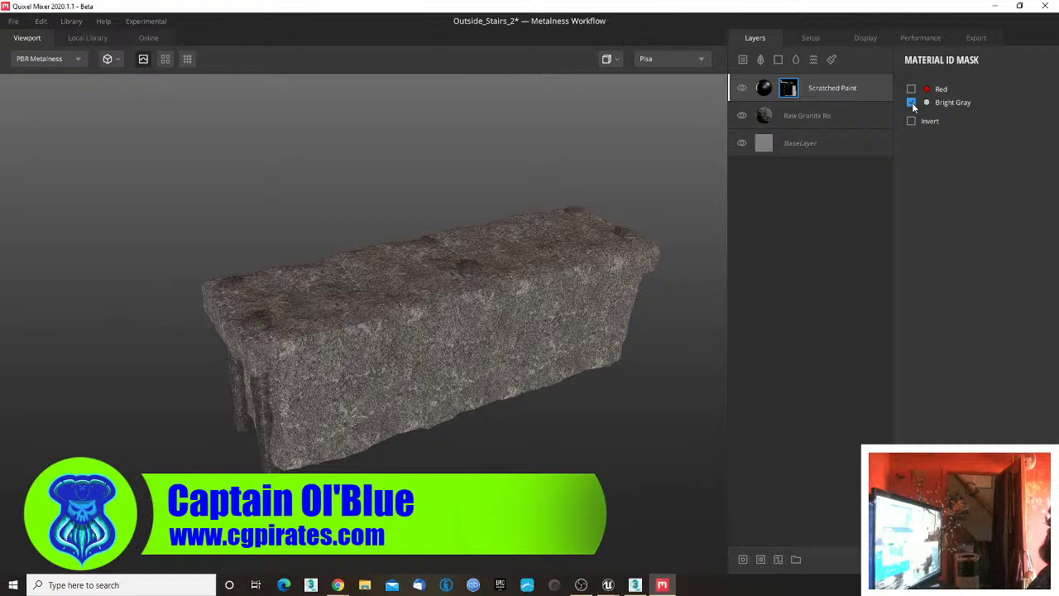
{"action": "left_click_drag", "start_coordinate": [449, 379], "coordinate": [410, 497]}
{"action": "left_click_drag", "start_coordinate": [503, 448], "coordinate": [670, 252]}
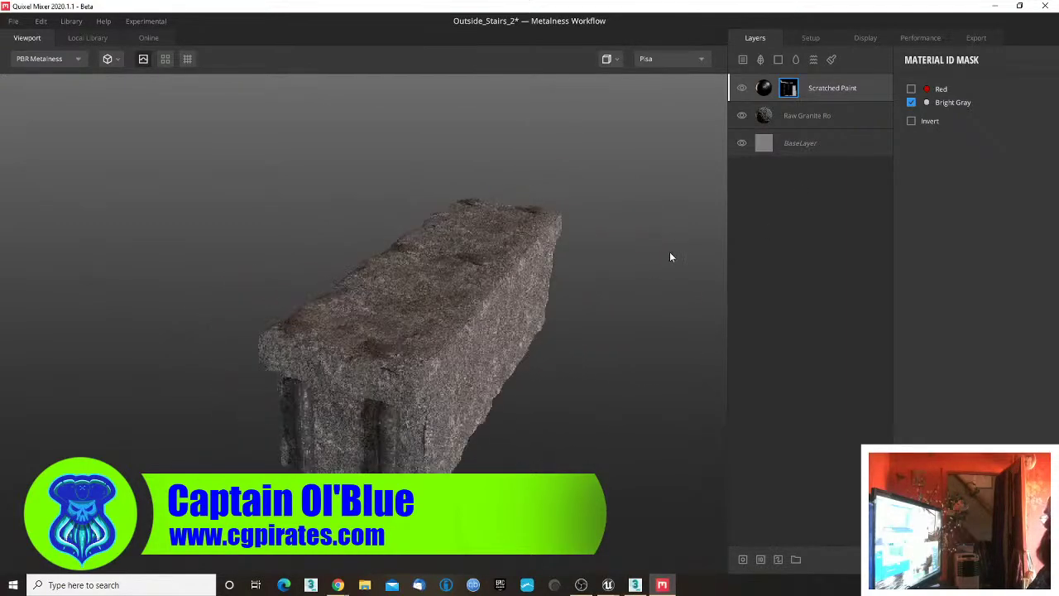
{"action": "left_click_drag", "start_coordinate": [592, 315], "coordinate": [217, 529]}
{"action": "left_click_drag", "start_coordinate": [377, 471], "coordinate": [520, 295]}
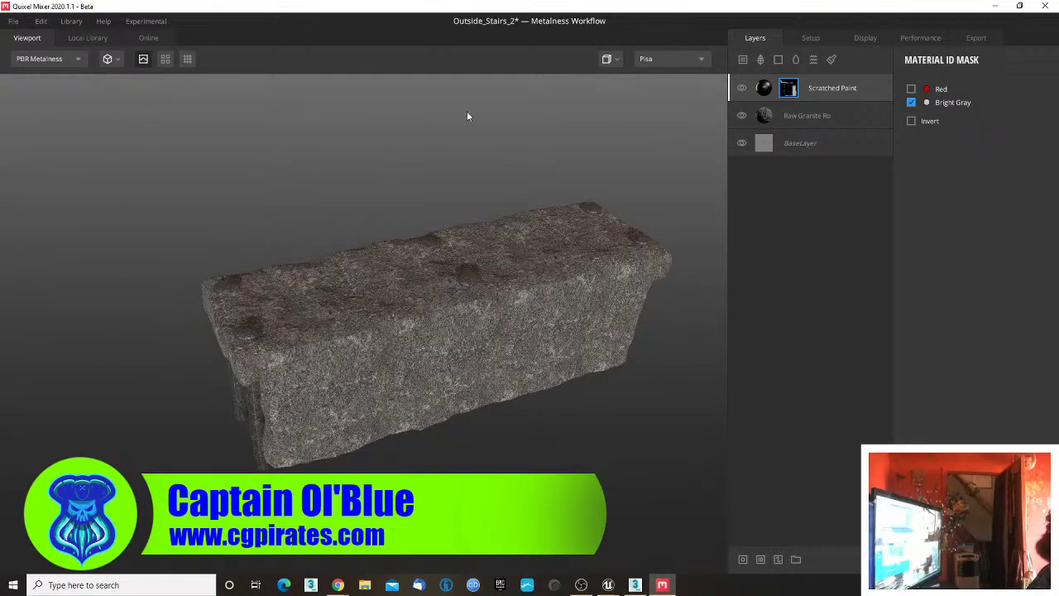
- Include the Metalness map in the export set and export the Outside_Stairs_2 texture maps
{"action": "left_click", "coordinate": [976, 38]}
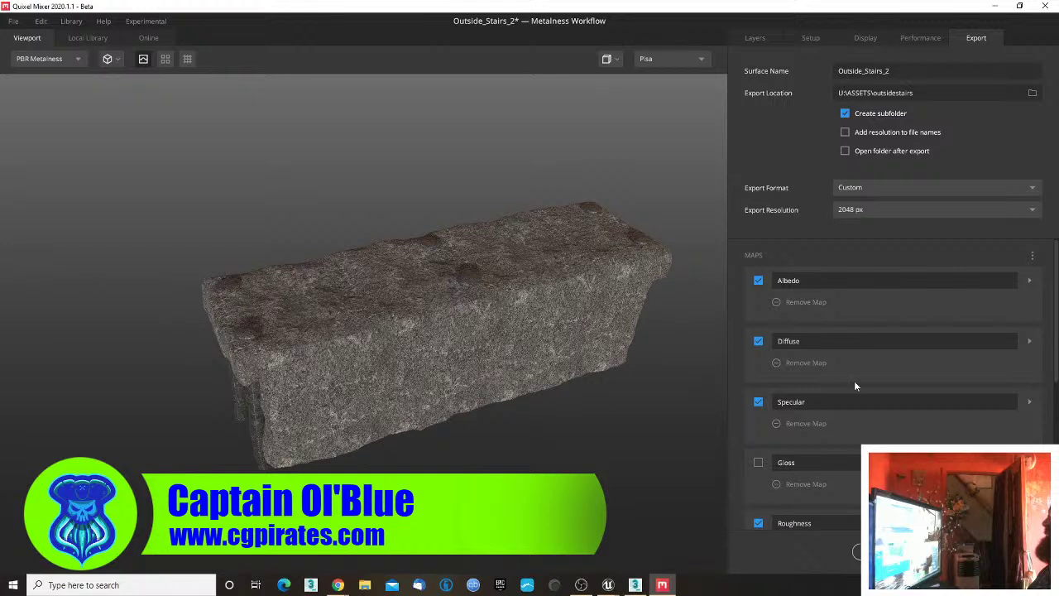
{"action": "scroll", "coordinate": [902, 387], "scroll_direction": "down", "scroll_amount": 5}
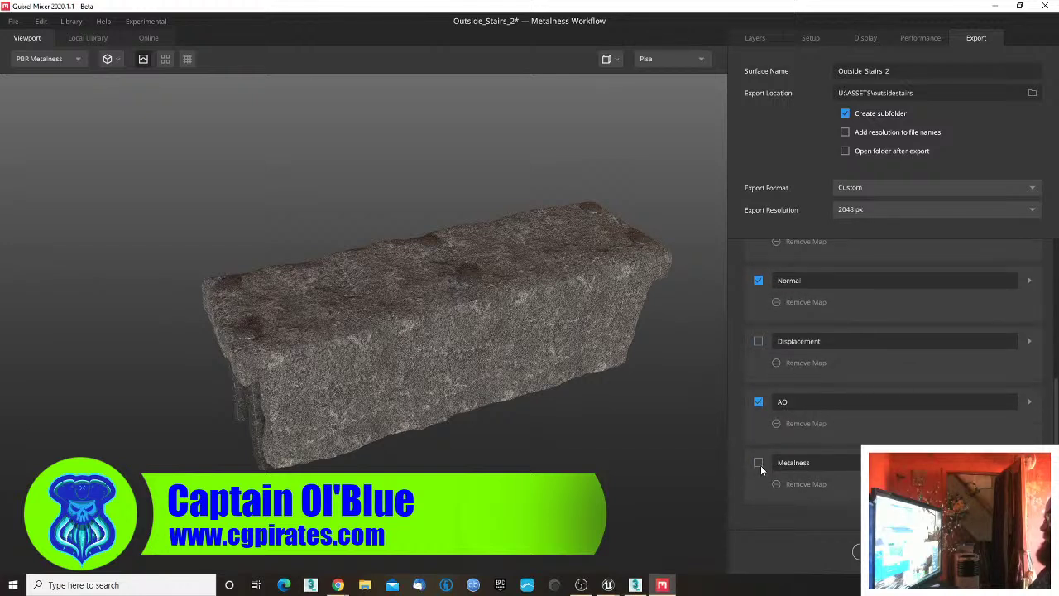
{"action": "scroll", "coordinate": [799, 412], "scroll_direction": "up", "scroll_amount": 5}
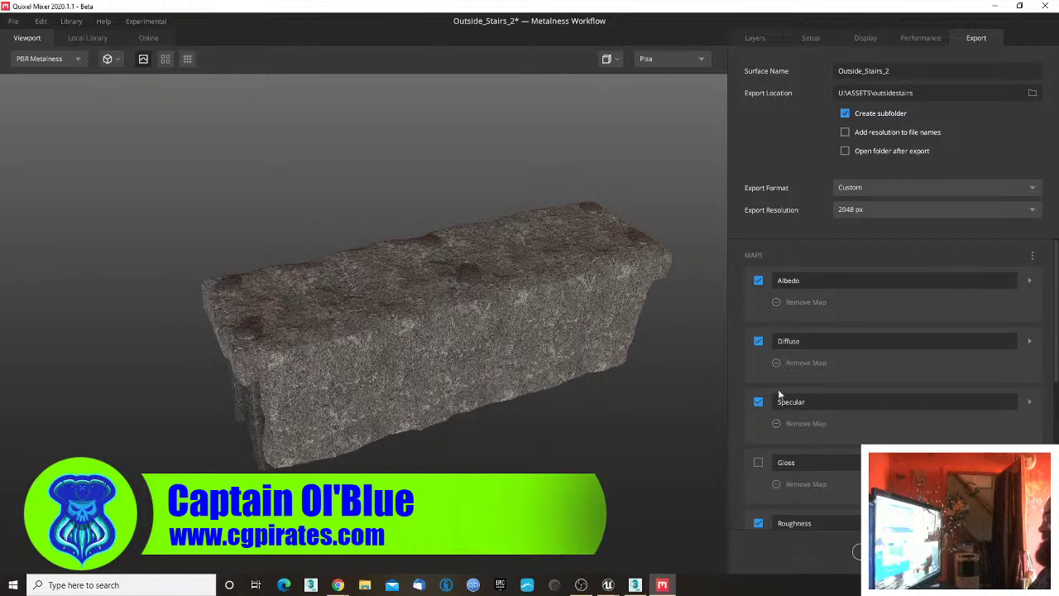
{"action": "scroll", "coordinate": [799, 455], "scroll_direction": "down", "scroll_amount": 5}
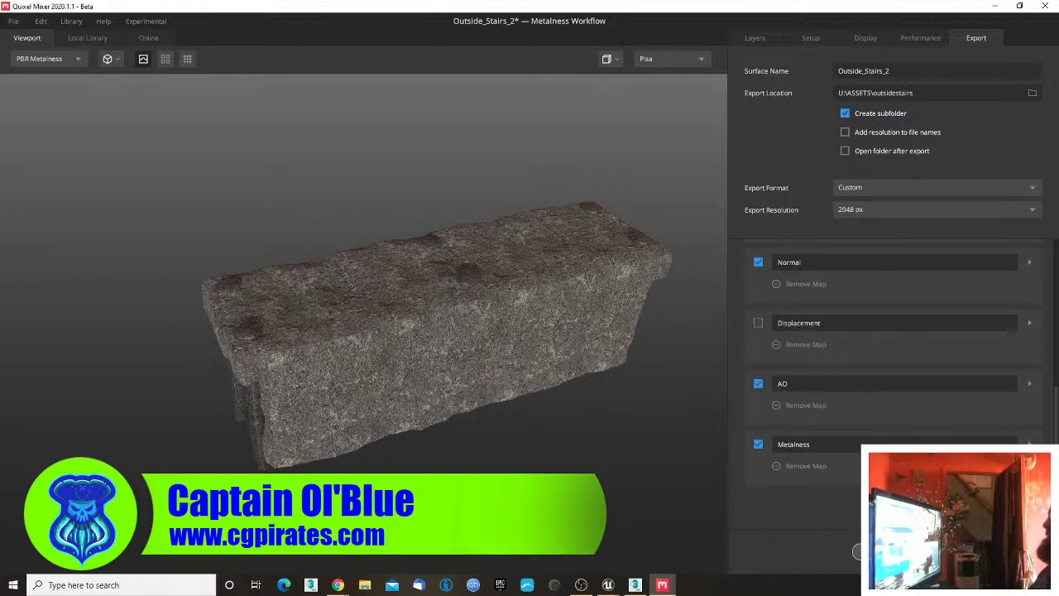
{"action": "left_click", "coordinate": [857, 551]}
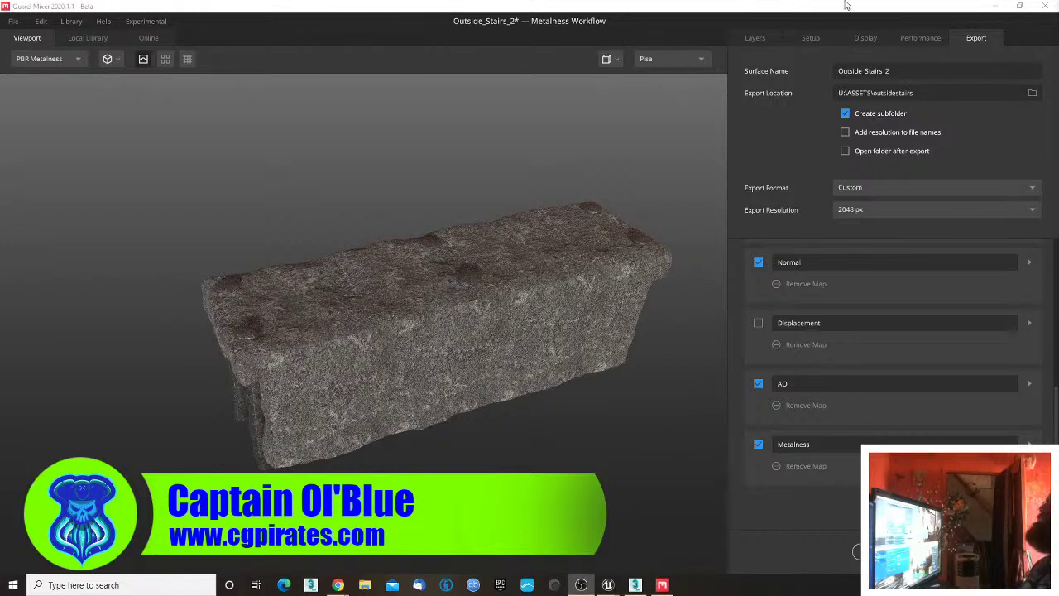
- Close Quixel Mixer and save the mix as Outside_Stairs_2
{"action": "left_click", "coordinate": [1043, 11]}
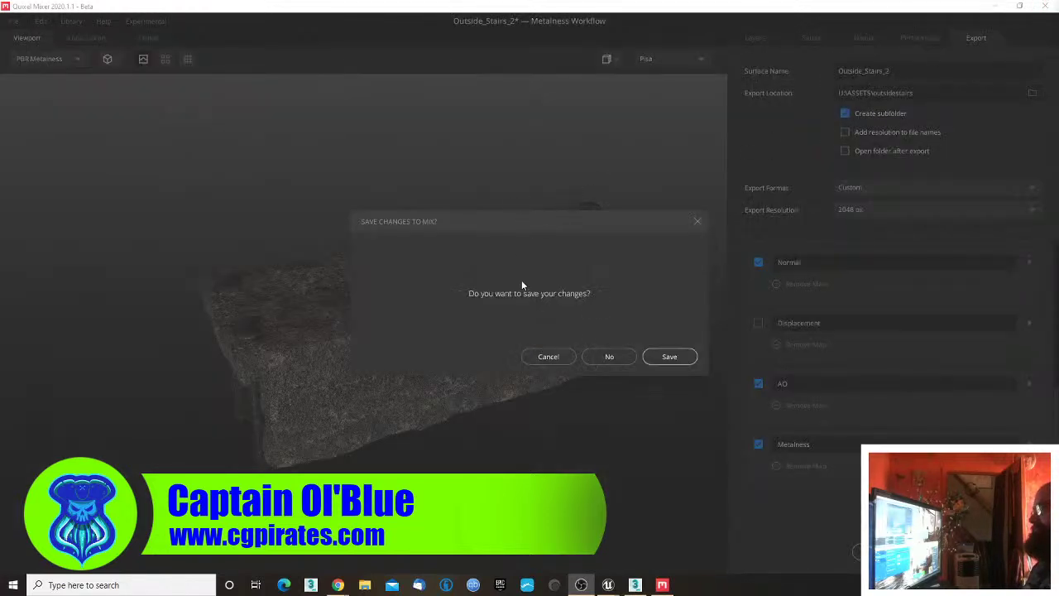
{"action": "left_click", "coordinate": [669, 357]}
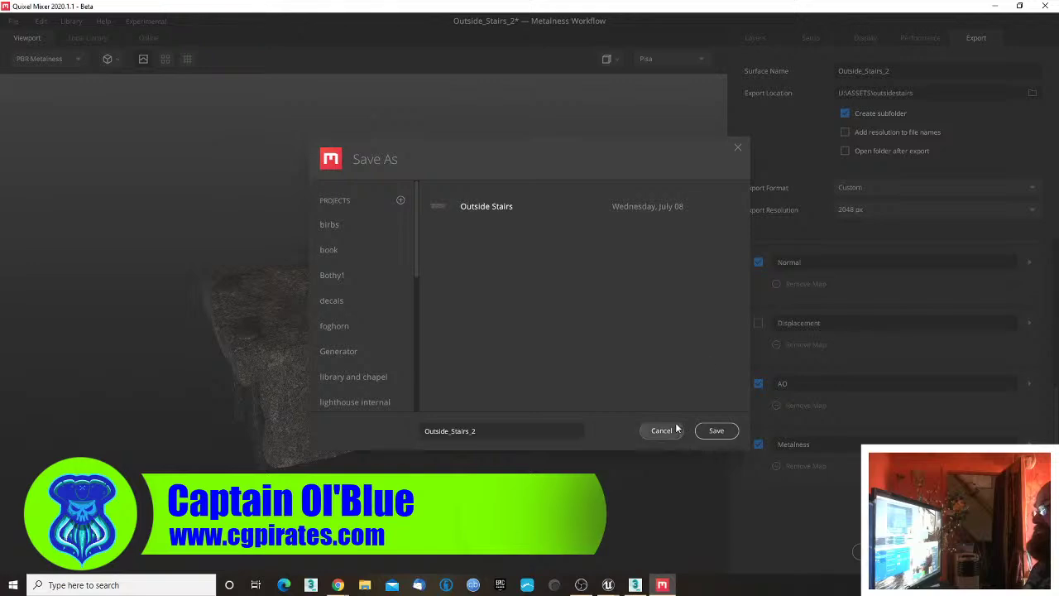
{"action": "left_click", "coordinate": [716, 430]}
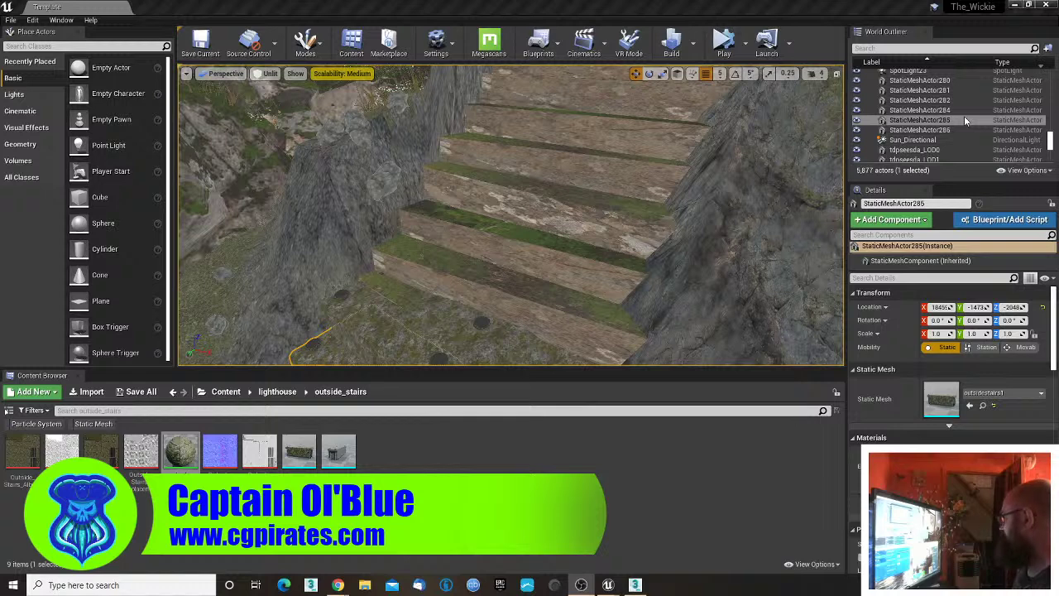
- In Unreal Editor, create a folder named textures inside the lighthouse outside_stairs content folder
{"action": "left_click", "coordinate": [964, 120]}
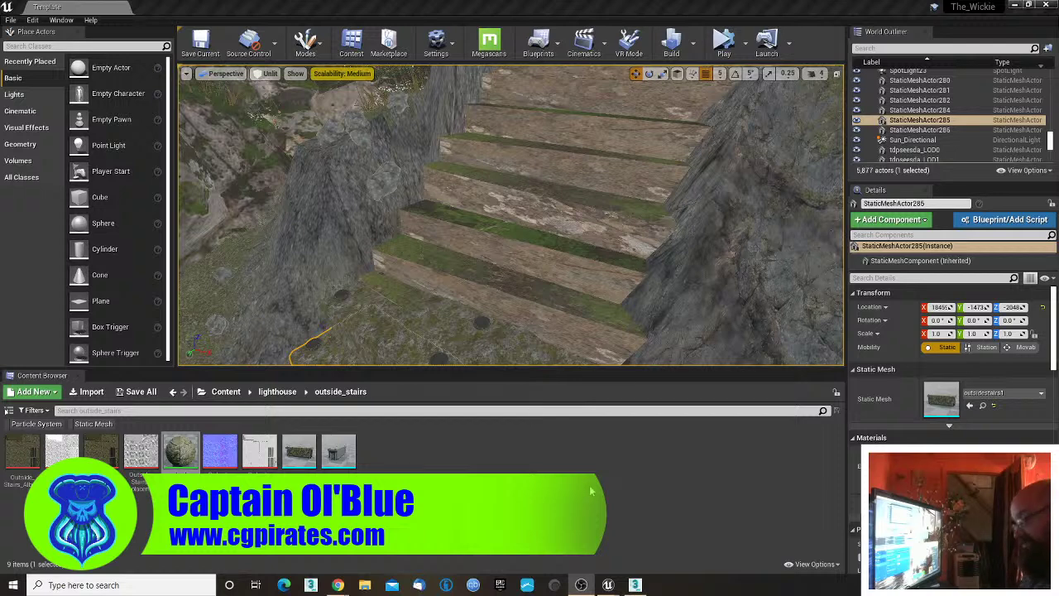
{"action": "right_click_drag", "start_coordinate": [483, 291], "coordinate": [503, 281]}
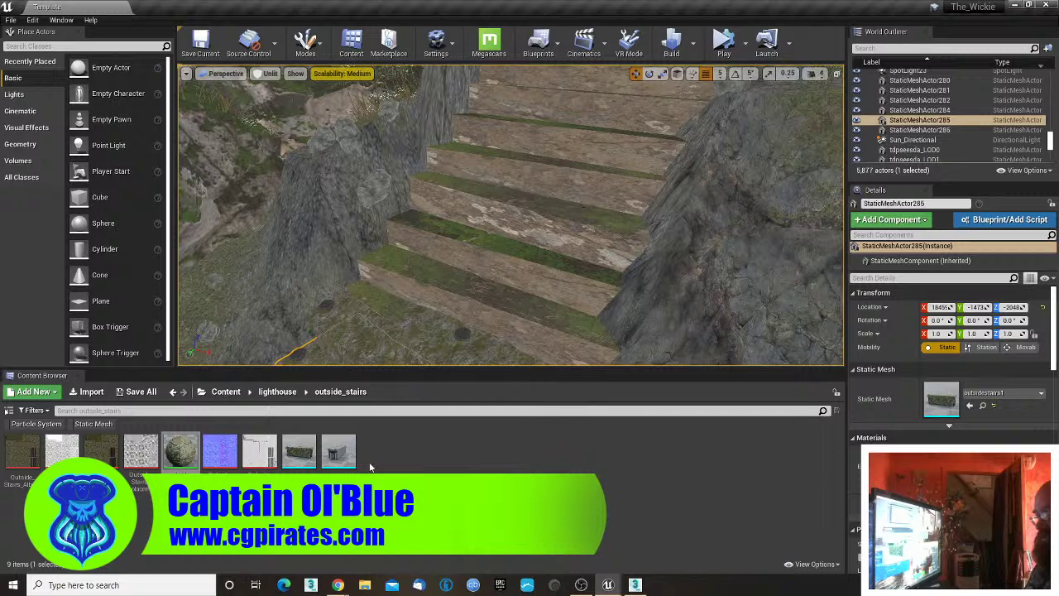
{"action": "left_click", "coordinate": [403, 453]}
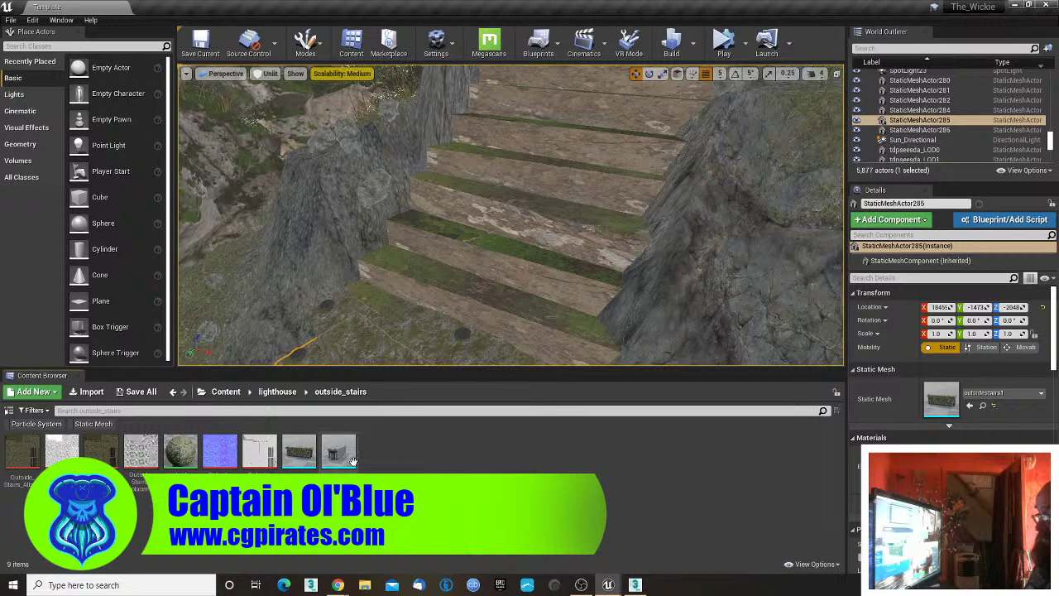
{"action": "right_click", "coordinate": [409, 450]}
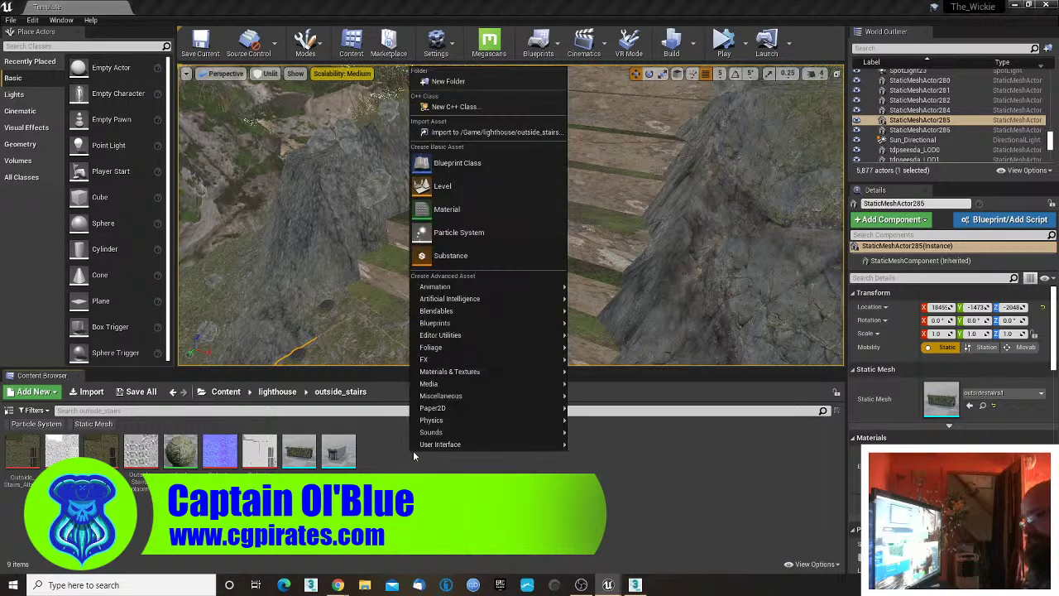
{"action": "left_click", "coordinate": [512, 82]}
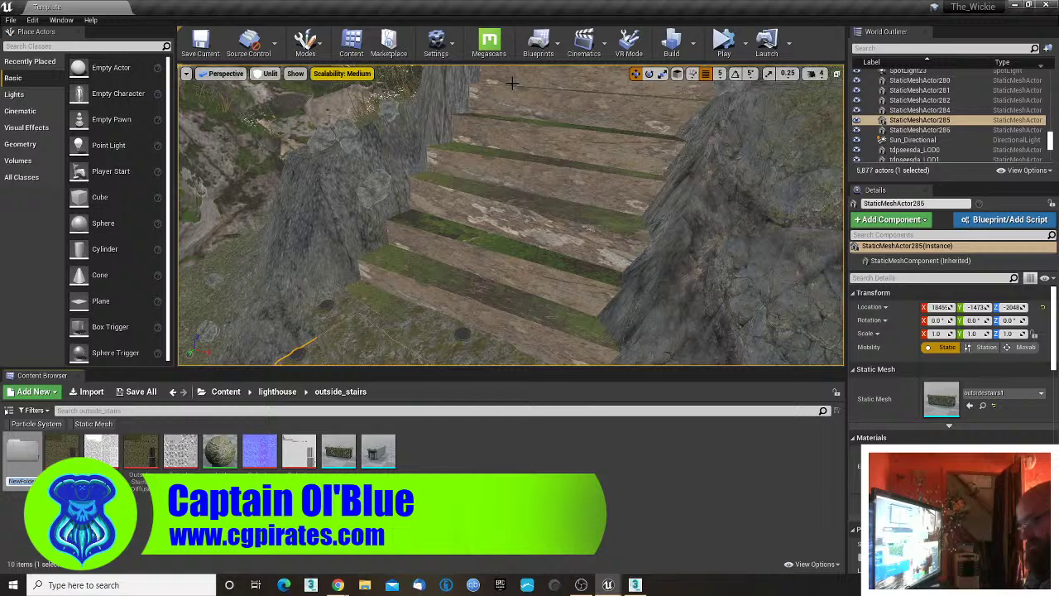
{"action": "type", "text": "textures"}
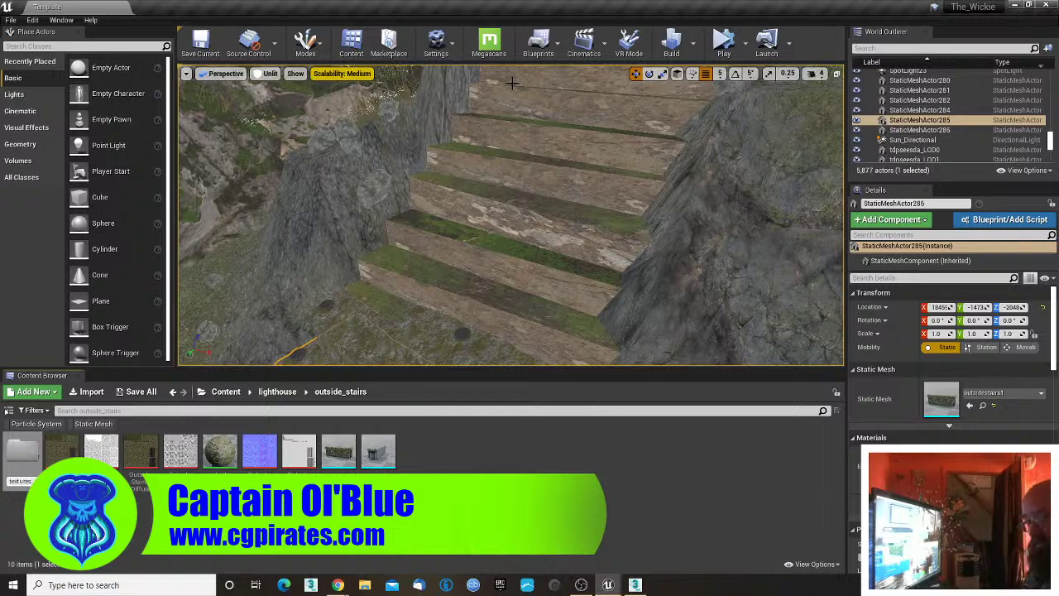
{"action": "key", "text": "Return"}
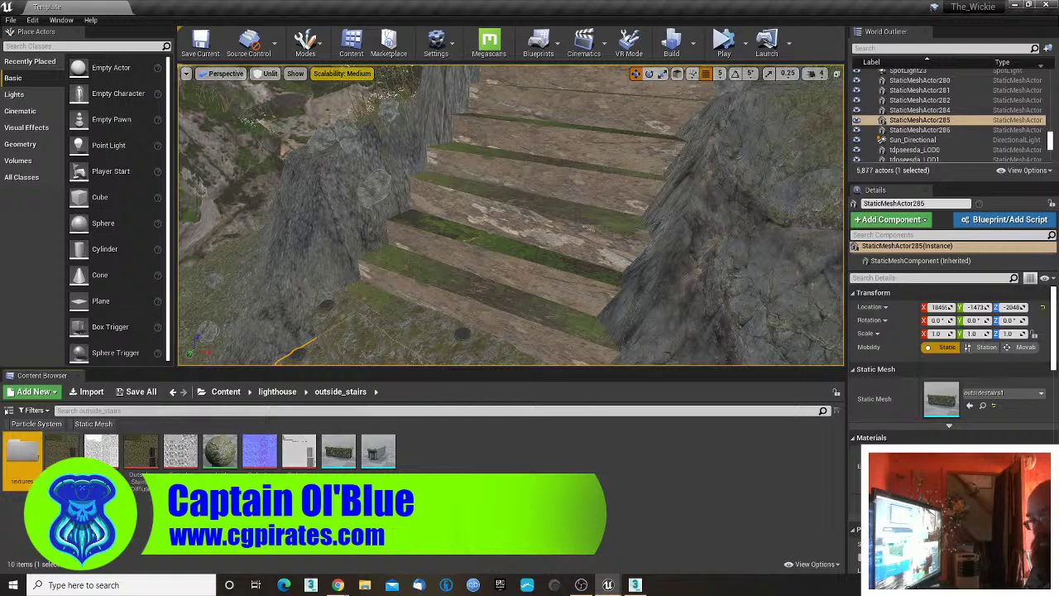
- Move the six Outside Stairs texture maps into the textures folder, leaving the material and static meshes where they are
{"action": "left_click", "coordinate": [60, 456]}
{"action": "left_click", "coordinate": [187, 458], "text": "shift"}
{"action": "left_click", "coordinate": [276, 464], "text": "ctrl"}
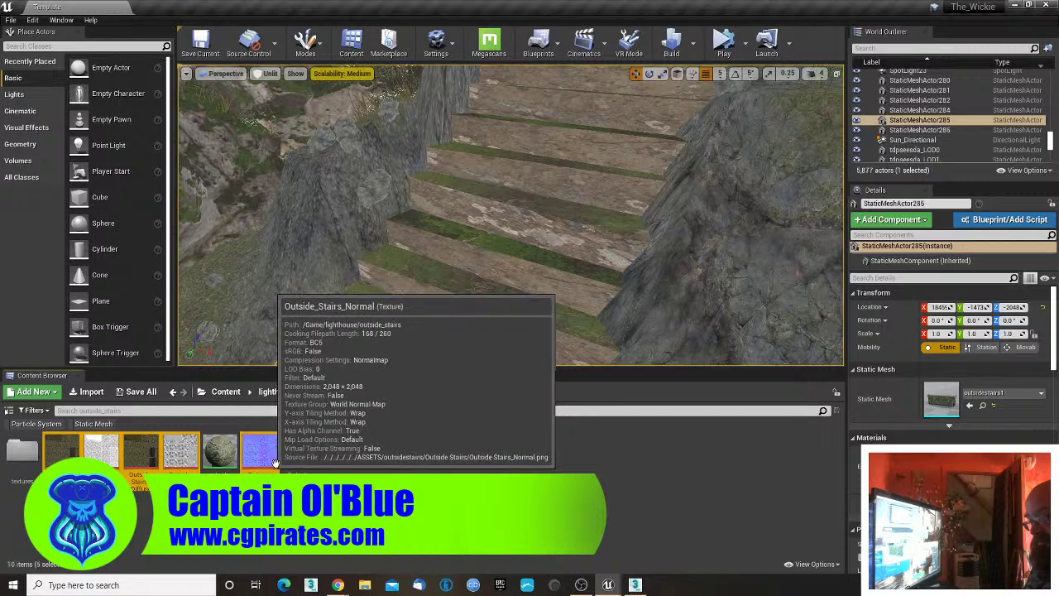
{"action": "left_click", "coordinate": [312, 460], "text": "ctrl"}
{"action": "left_click_drag", "start_coordinate": [114, 464], "coordinate": [24, 452]}
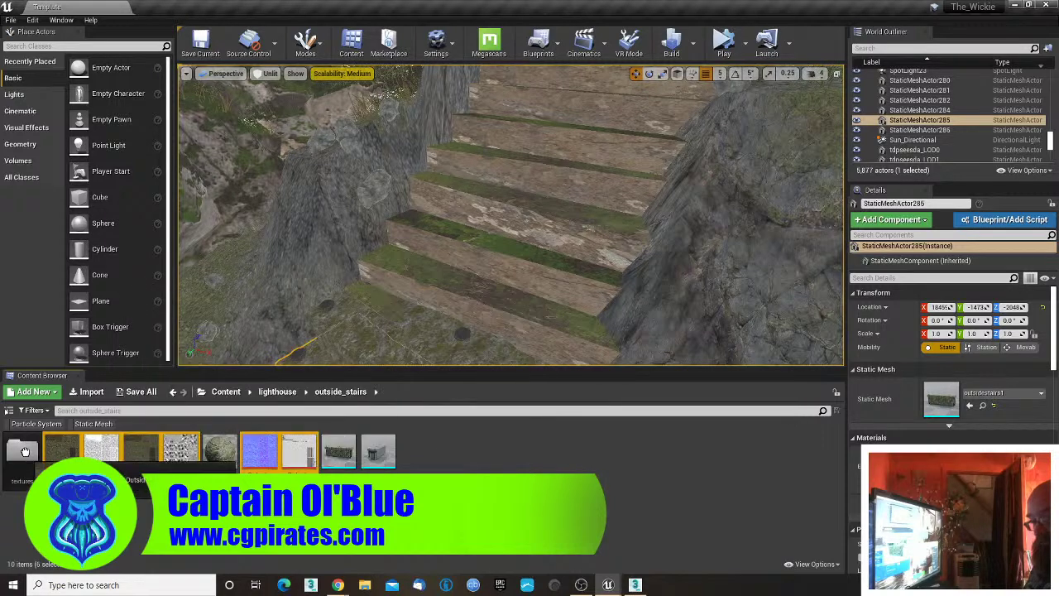
{"action": "left_click", "coordinate": [41, 468]}
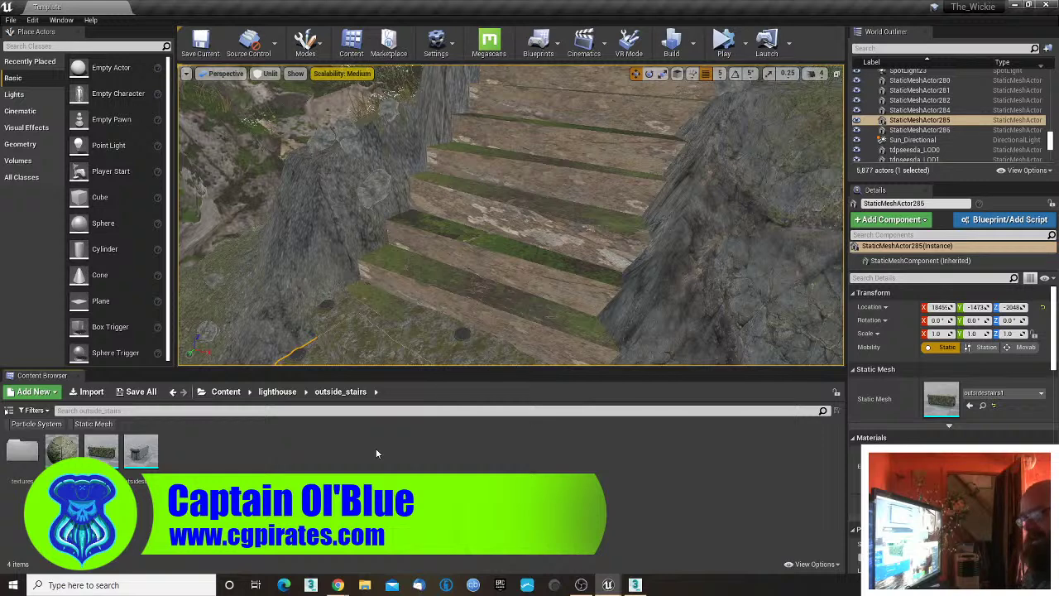
- Import Outside_Stairs_2_Specular from the Outside_Stairs_2 export folder into outside_stairs
{"action": "right_click", "coordinate": [201, 466]}
{"action": "left_click", "coordinate": [188, 470]}
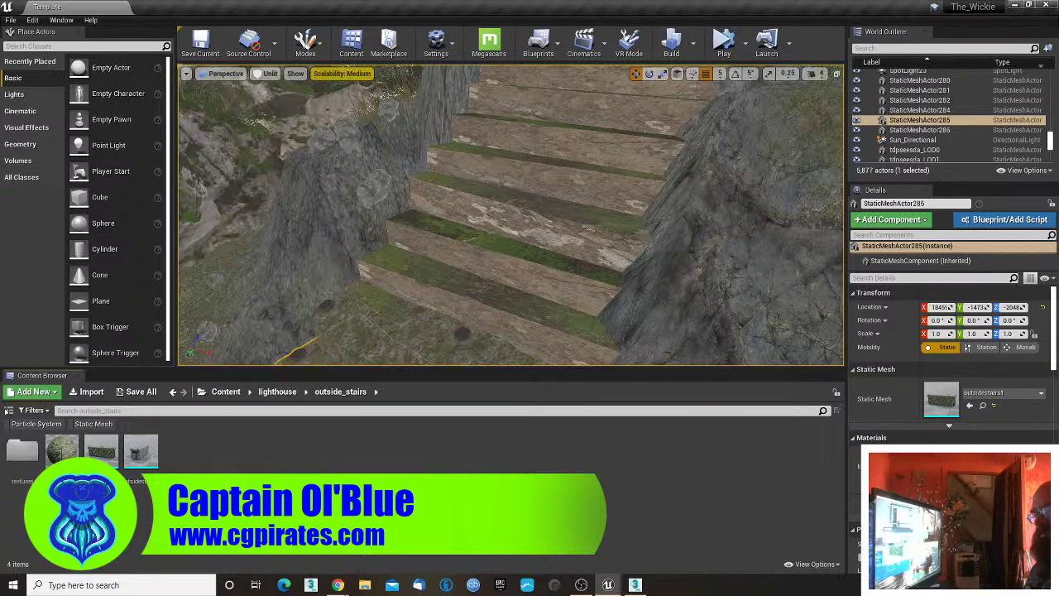
{"action": "left_click", "coordinate": [89, 398]}
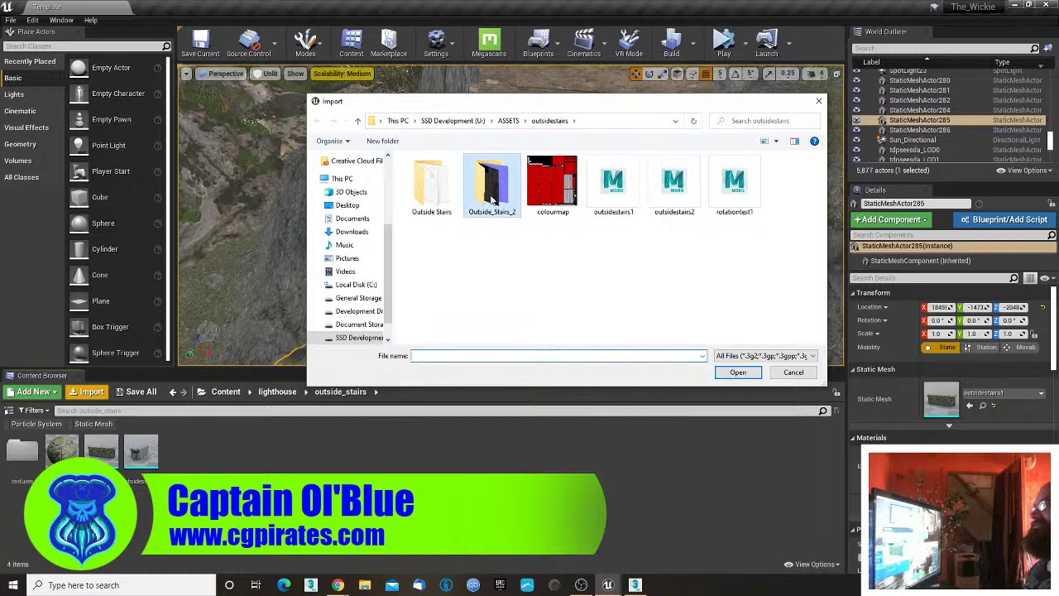
{"action": "double_click", "coordinate": [490, 182]}
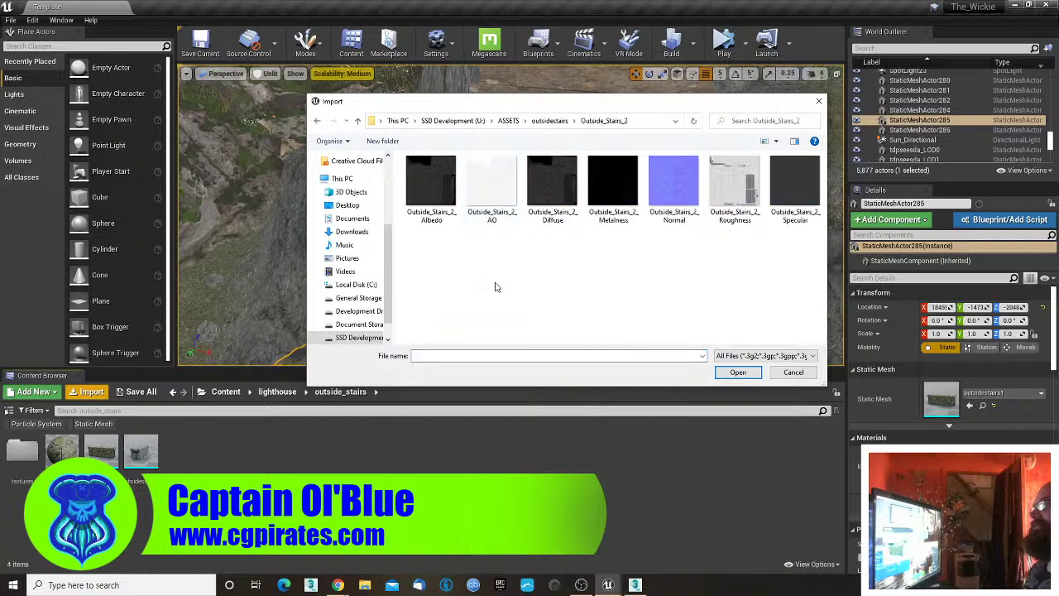
{"action": "double_click", "coordinate": [790, 189]}
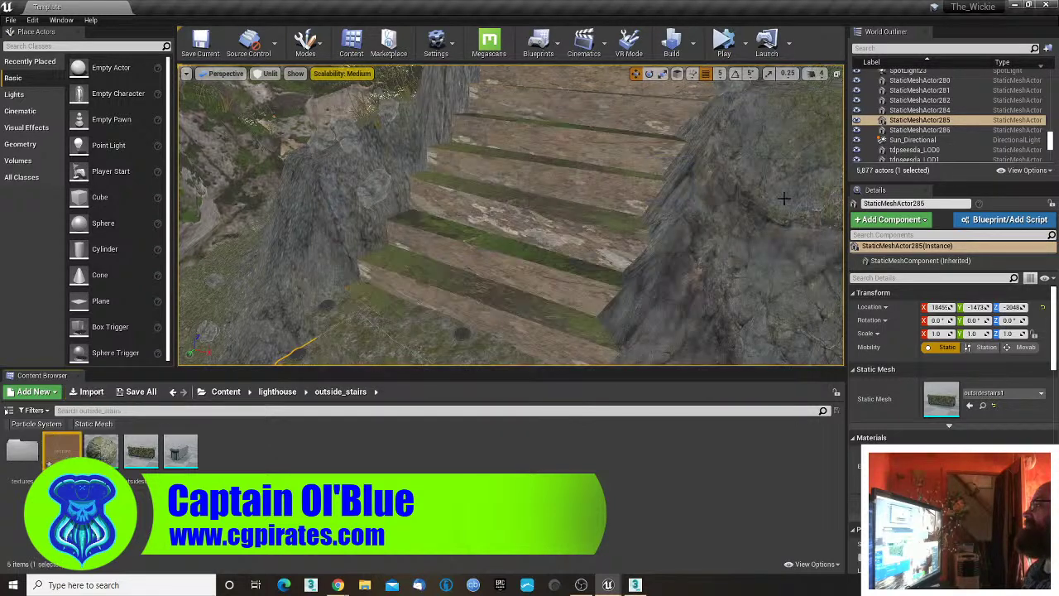
- Inspect the imported specular texture in the texture editor, close the open asset editors and delete the texture
{"action": "double_click", "coordinate": [63, 451]}
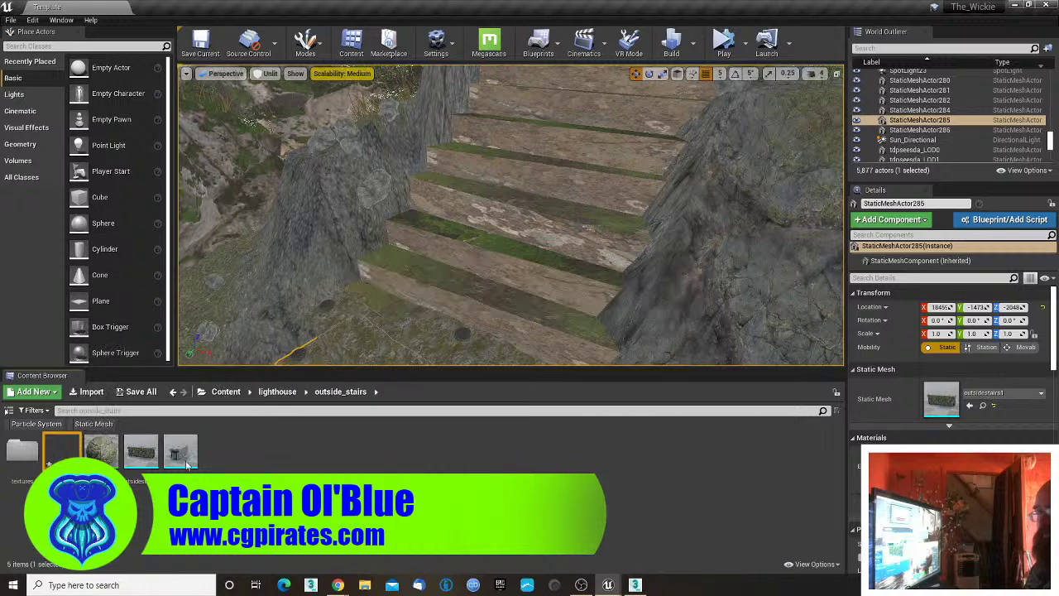
{"action": "left_click_drag", "start_coordinate": [1058, 446], "coordinate": [552, 170]}
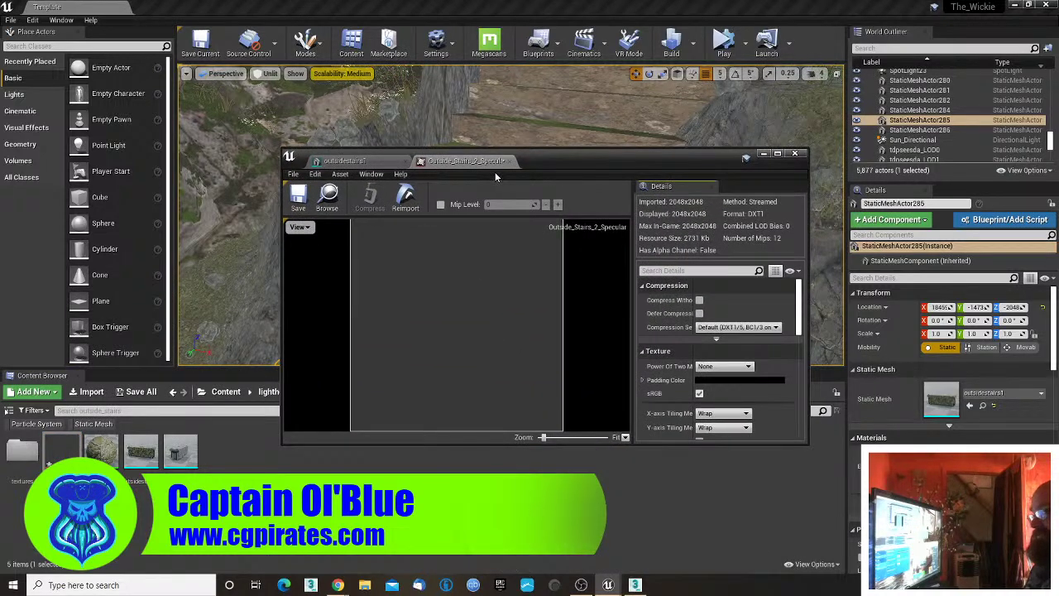
{"action": "middle_click", "coordinate": [493, 166]}
{"action": "middle_click", "coordinate": [382, 163]}
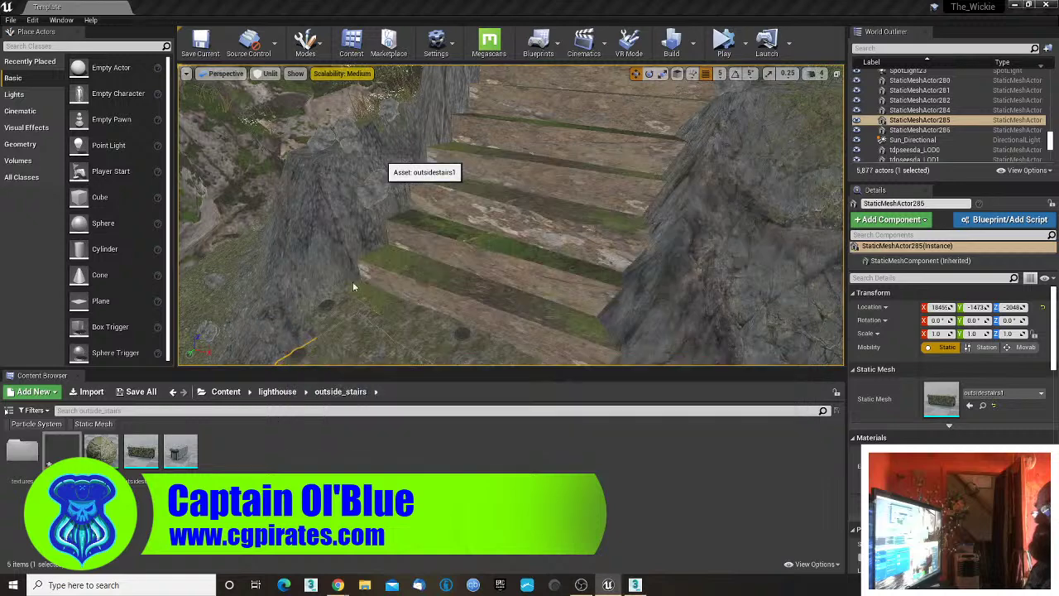
{"action": "key", "text": "Delete"}
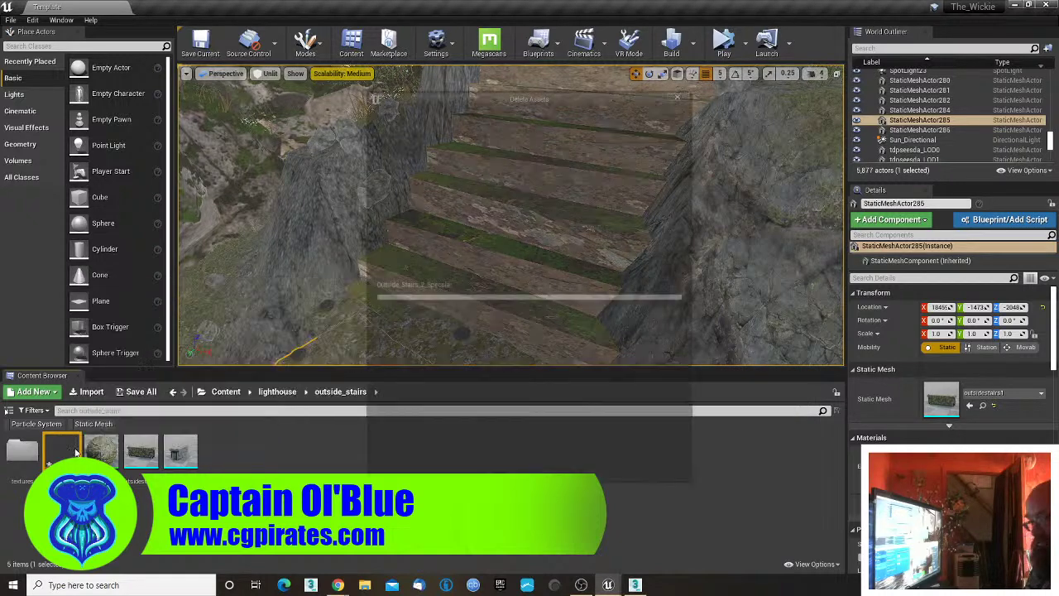
{"action": "left_click", "coordinate": [451, 468]}
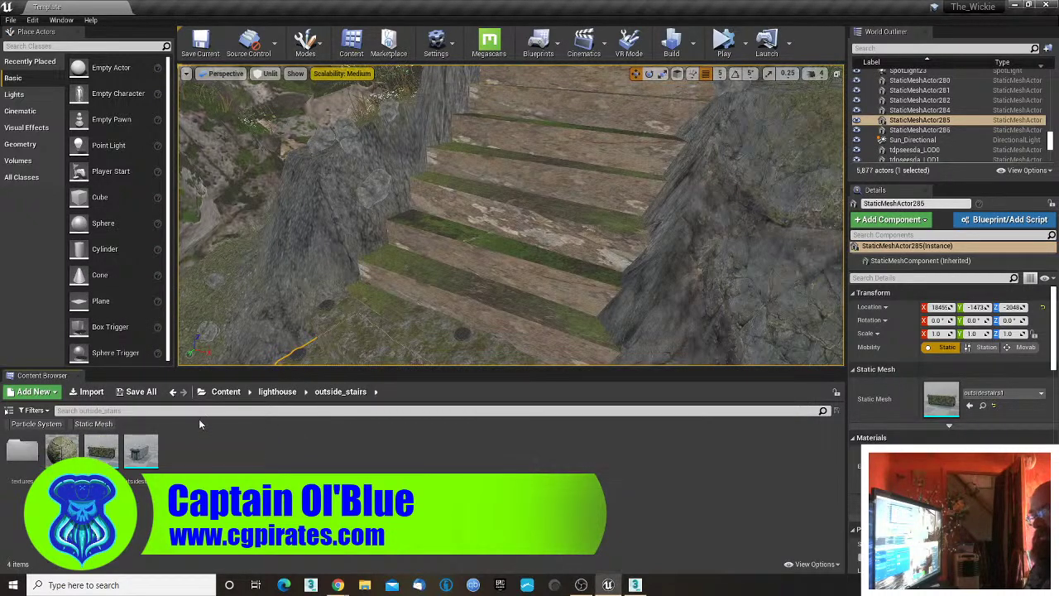
- Import the Outside_Stairs_2 Albedo, AO, Normal and Roughness maps into outside_stairs and save them
{"action": "left_click", "coordinate": [91, 391]}
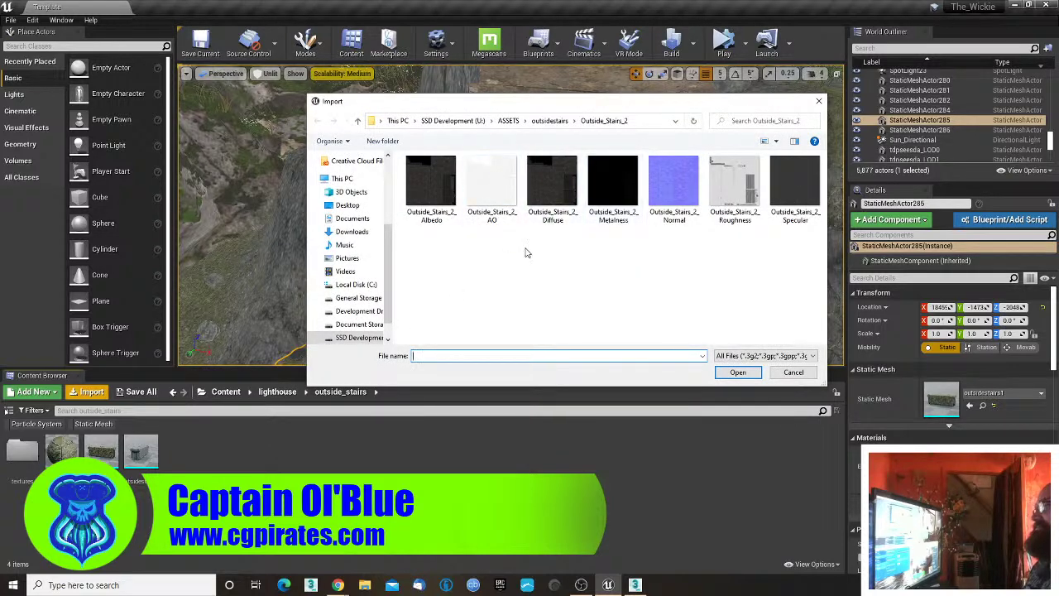
{"action": "left_click_drag", "start_coordinate": [420, 265], "coordinate": [495, 157]}
{"action": "left_click", "coordinate": [678, 173], "text": "ctrl"}
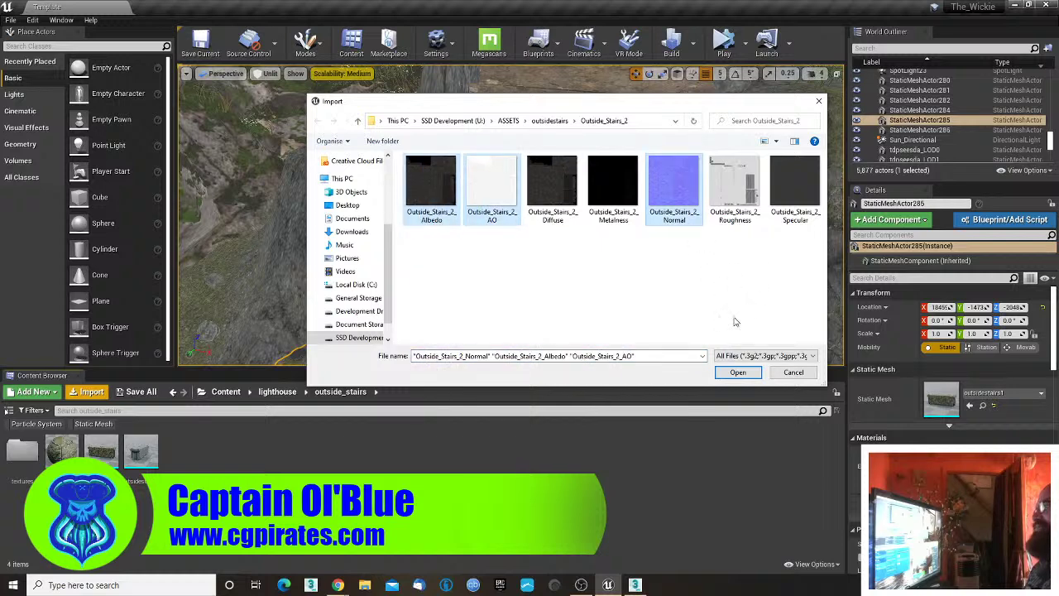
{"action": "left_click", "coordinate": [735, 182], "text": "ctrl"}
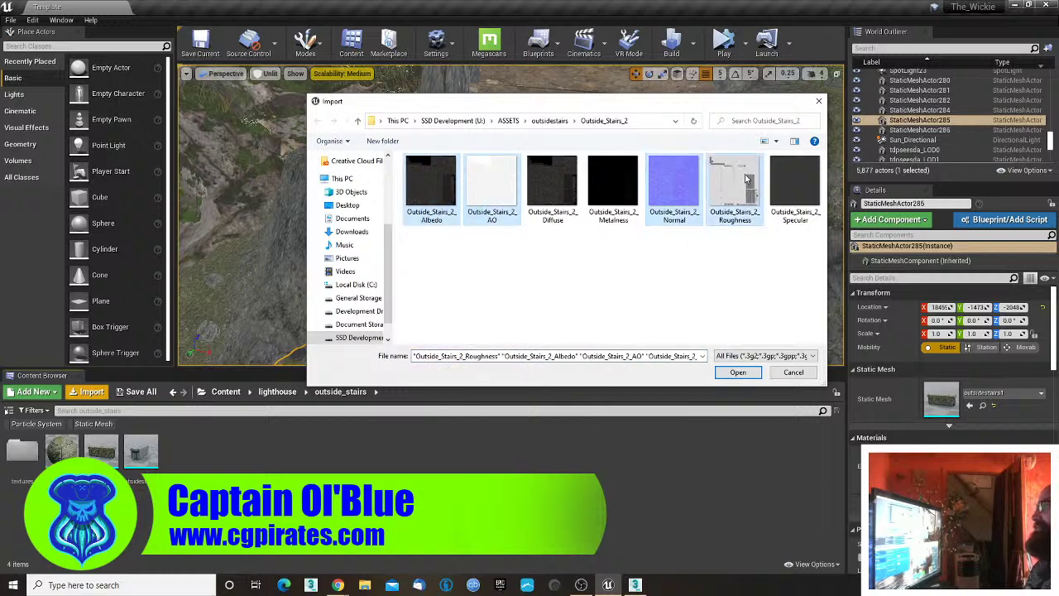
{"action": "left_click", "coordinate": [745, 375]}
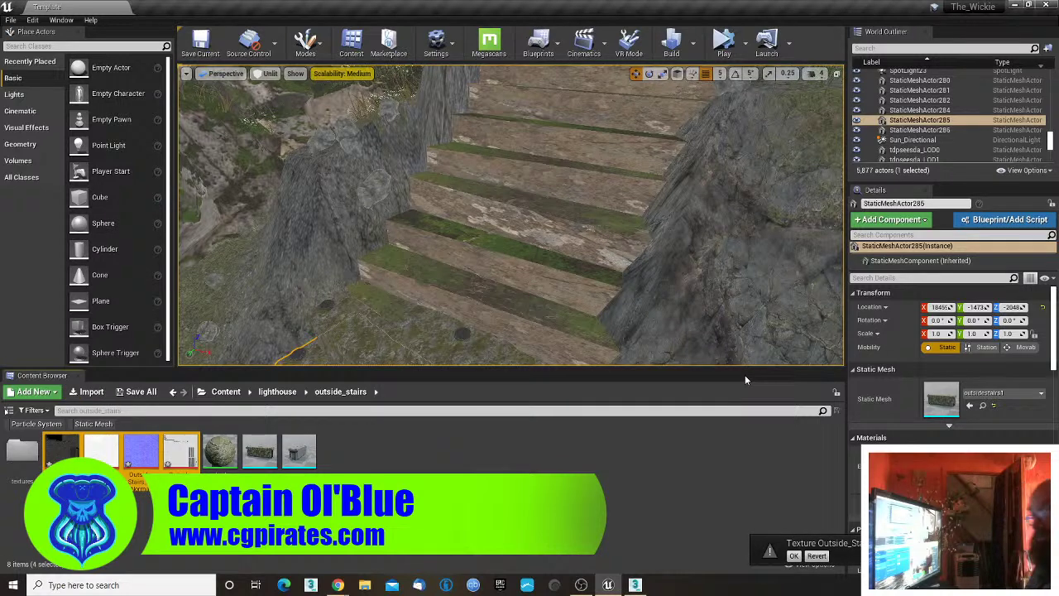
{"action": "key", "text": "ctrl+s"}
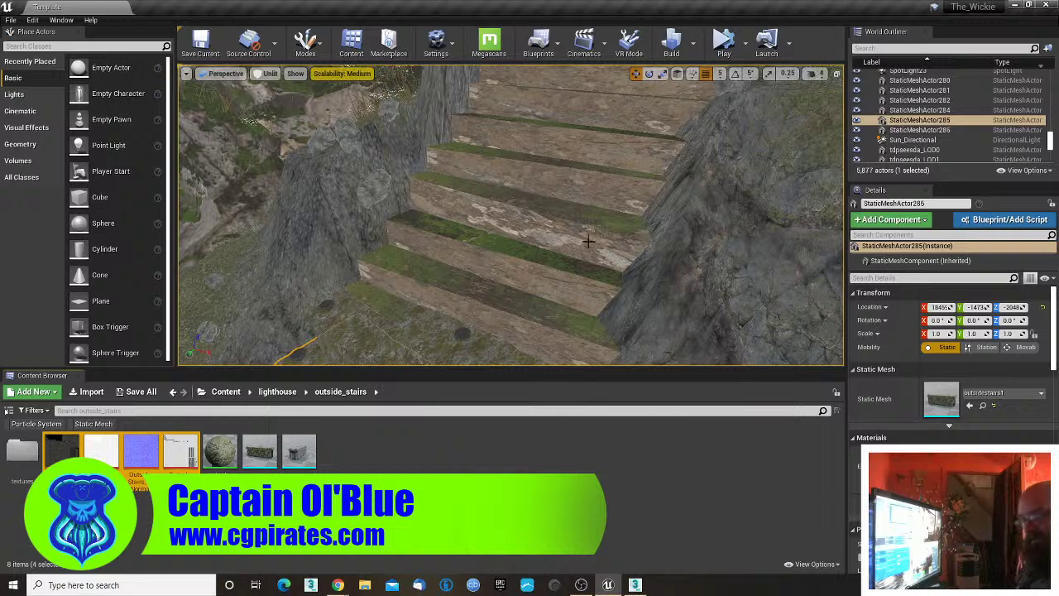
- Create a material named outsidestairs2_mat in outside_stairs, save it and open it in an enlarged material editor window
{"action": "left_click", "coordinate": [414, 470]}
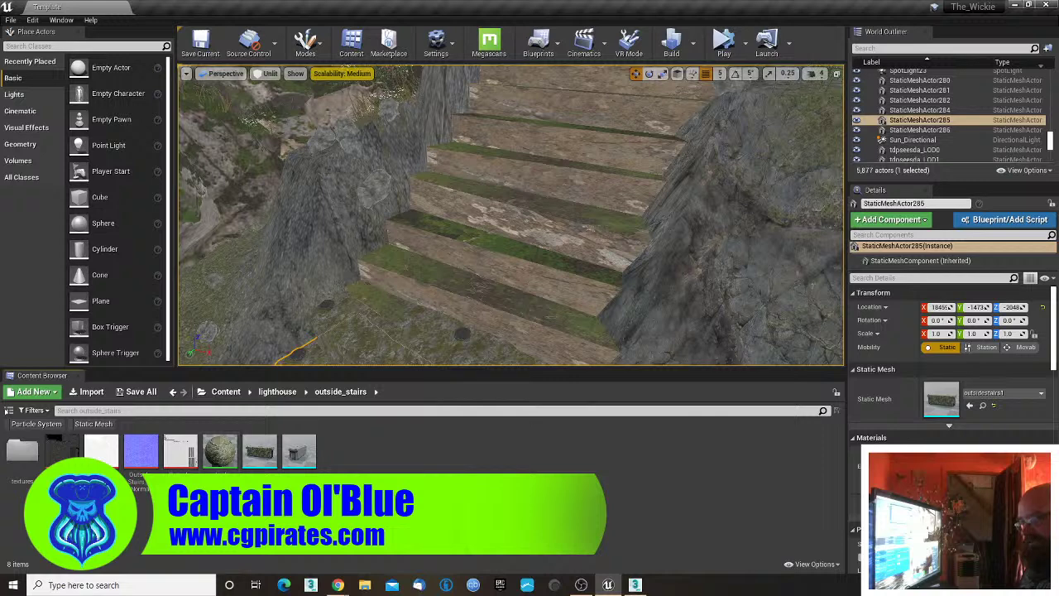
{"action": "right_click", "coordinate": [347, 445]}
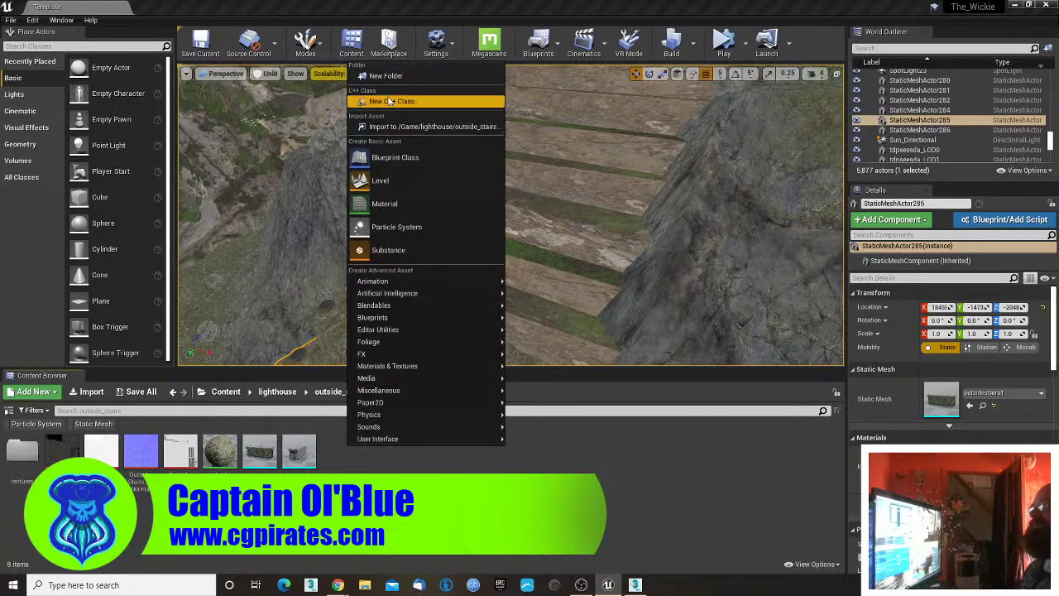
{"action": "left_click", "coordinate": [390, 201]}
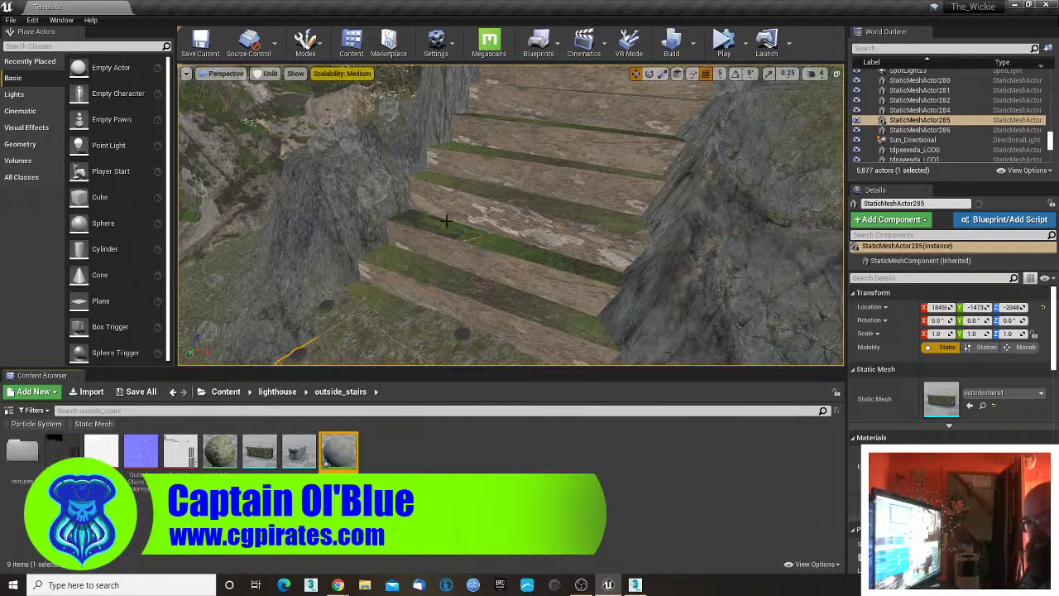
{"action": "key", "text": "ctrl+s"}
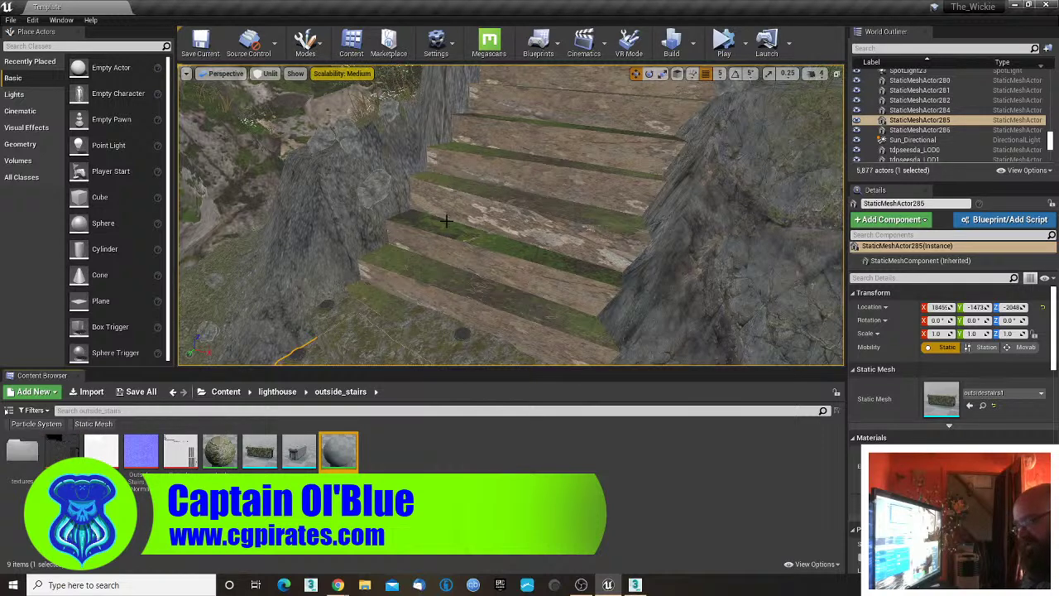
{"action": "key", "text": "Return"}
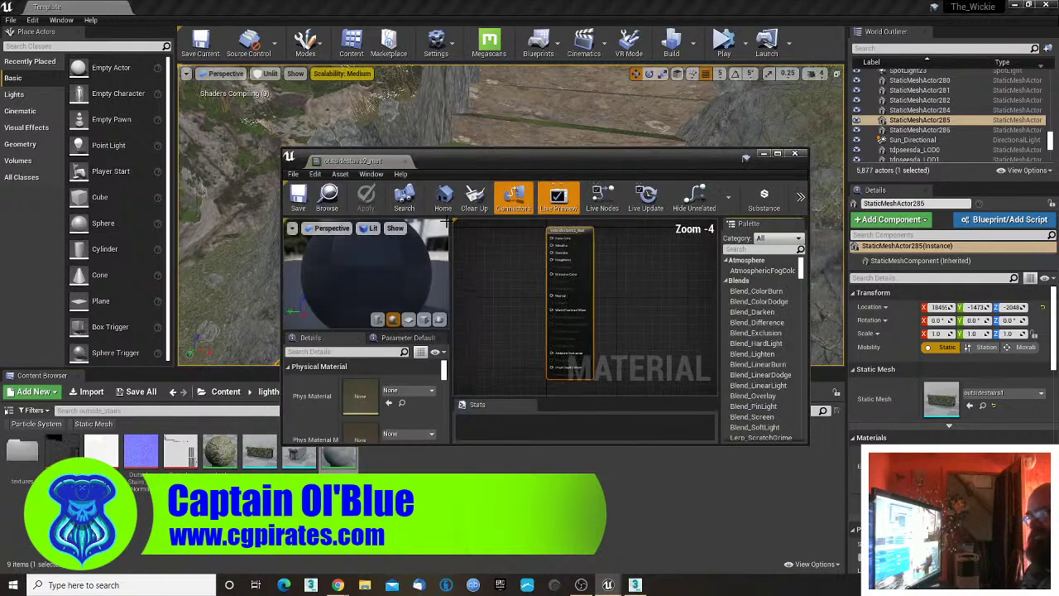
{"action": "left_click_drag", "start_coordinate": [530, 165], "coordinate": [322, 22]}
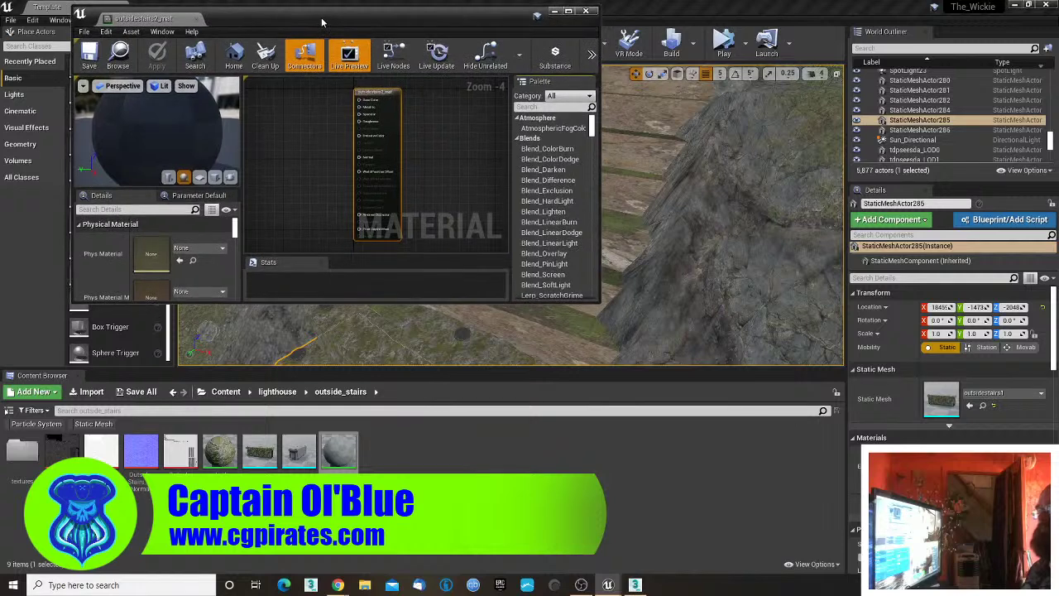
{"action": "left_click_drag", "start_coordinate": [599, 304], "coordinate": [1019, 416]}
- Set the material preview to display the outsidestairs2 static mesh and view it close up at an angle
{"action": "scroll", "coordinate": [311, 166], "scroll_direction": "down", "scroll_amount": 4}
{"action": "scroll", "coordinate": [311, 170], "scroll_direction": "down", "scroll_amount": 2}
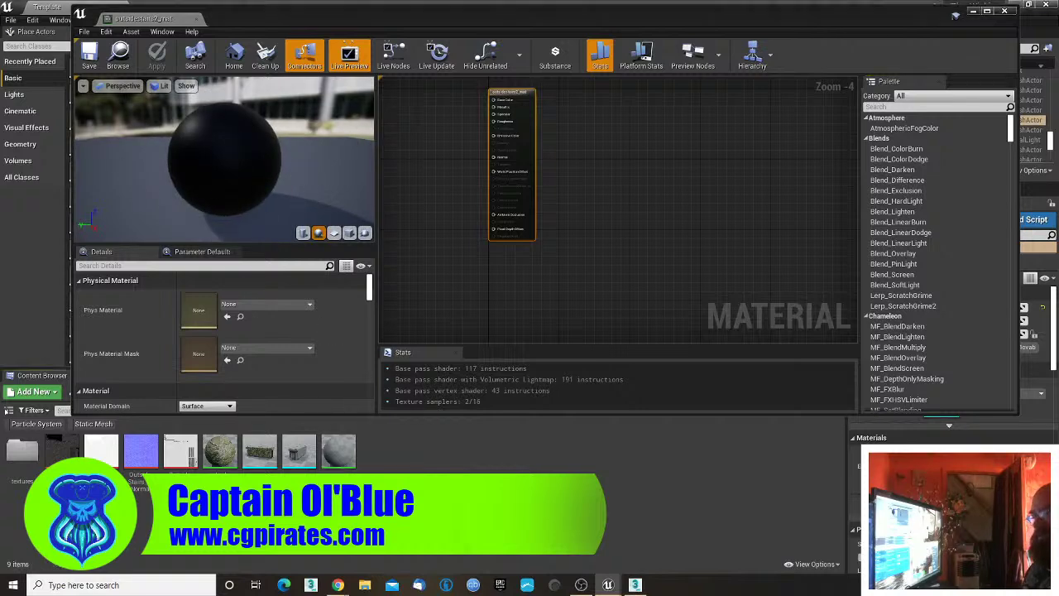
{"action": "left_click", "coordinate": [300, 452]}
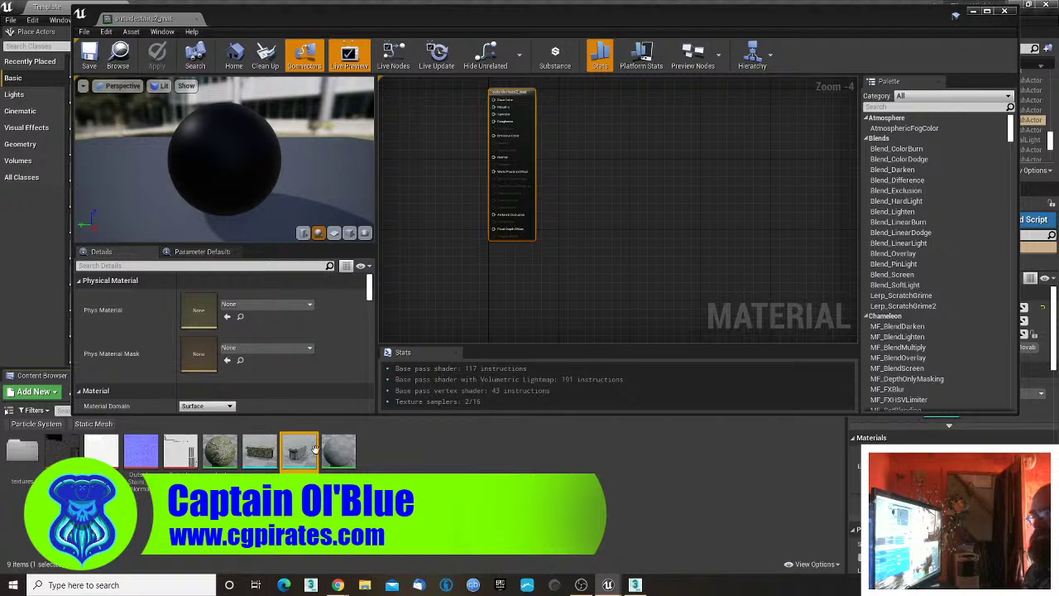
{"action": "left_click", "coordinate": [365, 232]}
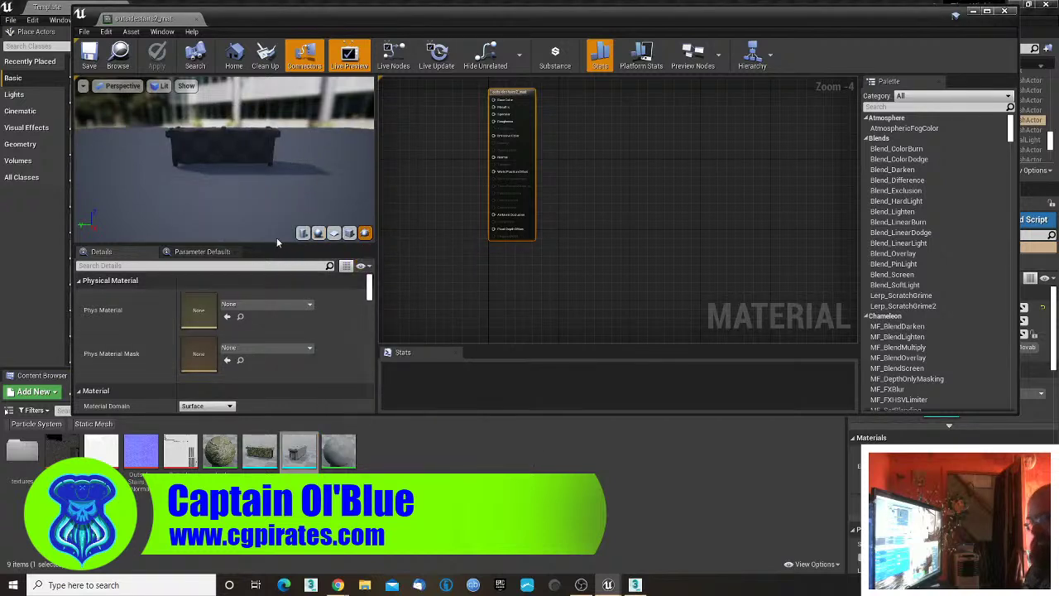
{"action": "left_click_drag", "start_coordinate": [251, 186], "coordinate": [285, 212]}
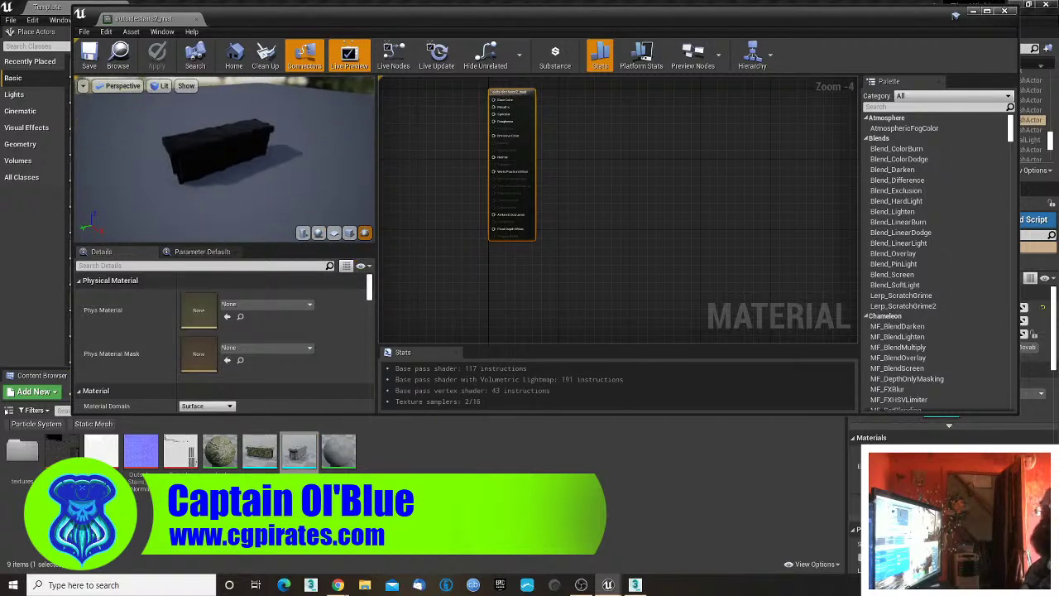
{"action": "scroll", "coordinate": [228, 122], "scroll_direction": "up", "scroll_amount": 5}
{"action": "mouse_move", "coordinate": [229, 122]}
{"action": "left_mouse_down"}
{"action": "mouse_move", "coordinate": [248, 137]}
{"action": "mouse_move", "coordinate": [240, 140]}
{"action": "left_mouse_up"}
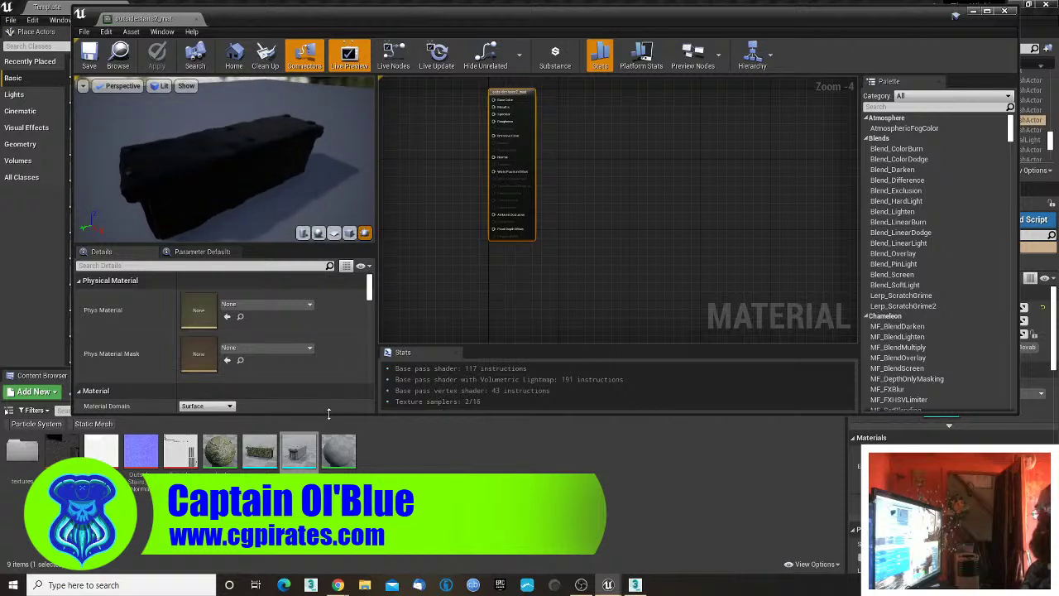
- Add the Albedo, AO and Normal textures to the material graph, wired to Base Color, Ambient Occlusion and Normal respectively
{"action": "right_click_drag", "start_coordinate": [558, 219], "coordinate": [842, 251]}
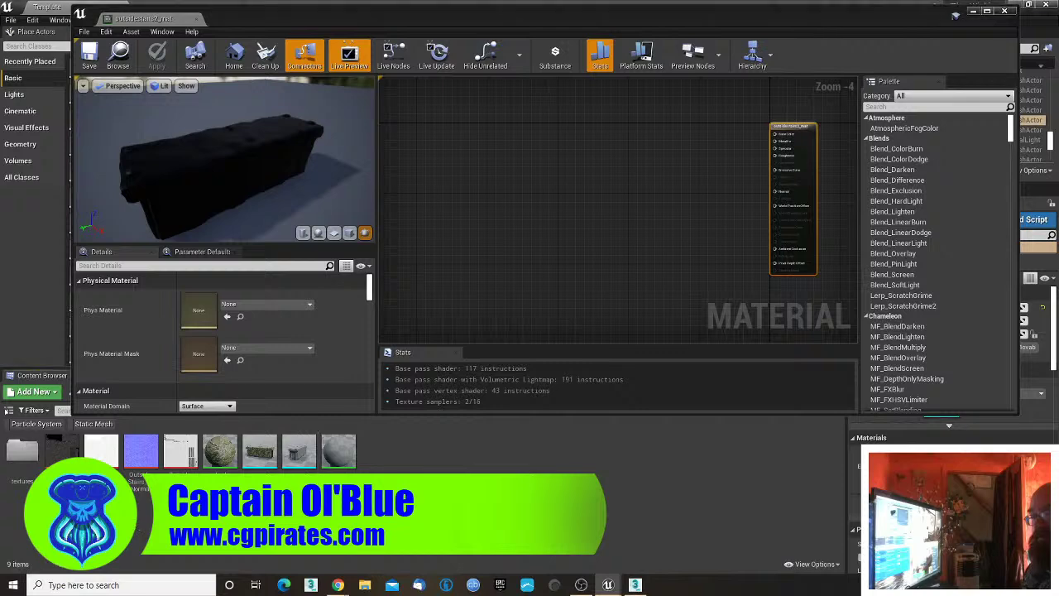
{"action": "left_click_drag", "start_coordinate": [62, 451], "coordinate": [779, 141]}
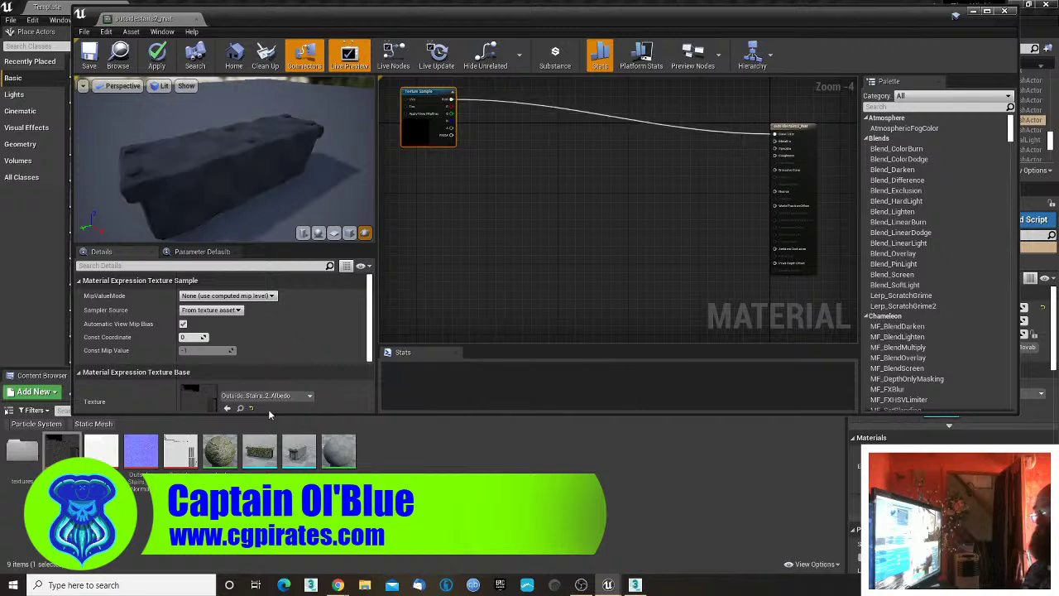
{"action": "left_click_drag", "start_coordinate": [104, 452], "coordinate": [774, 248]}
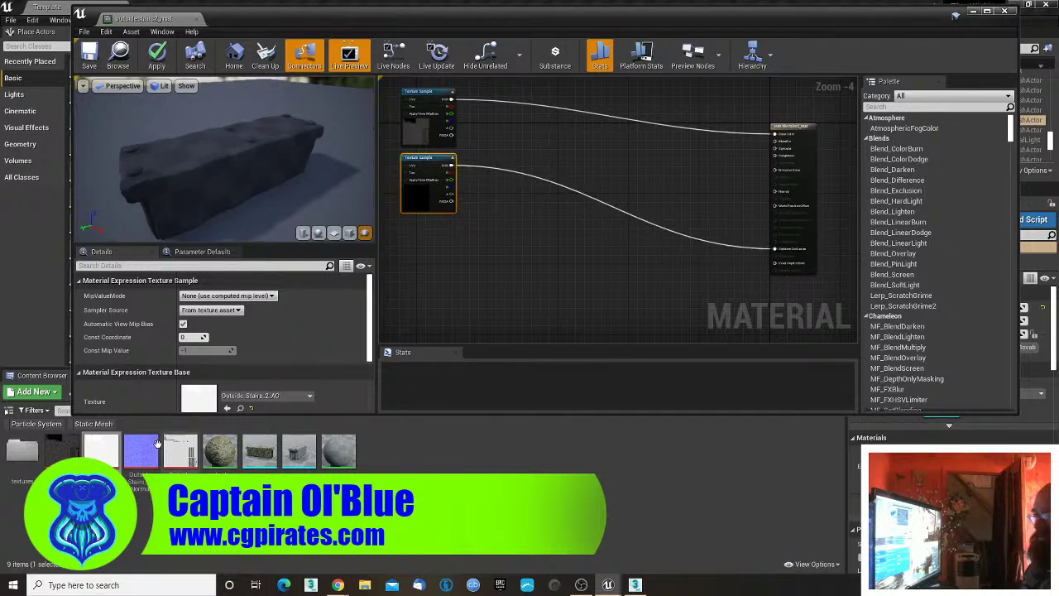
{"action": "left_click_drag", "start_coordinate": [141, 451], "coordinate": [783, 195]}
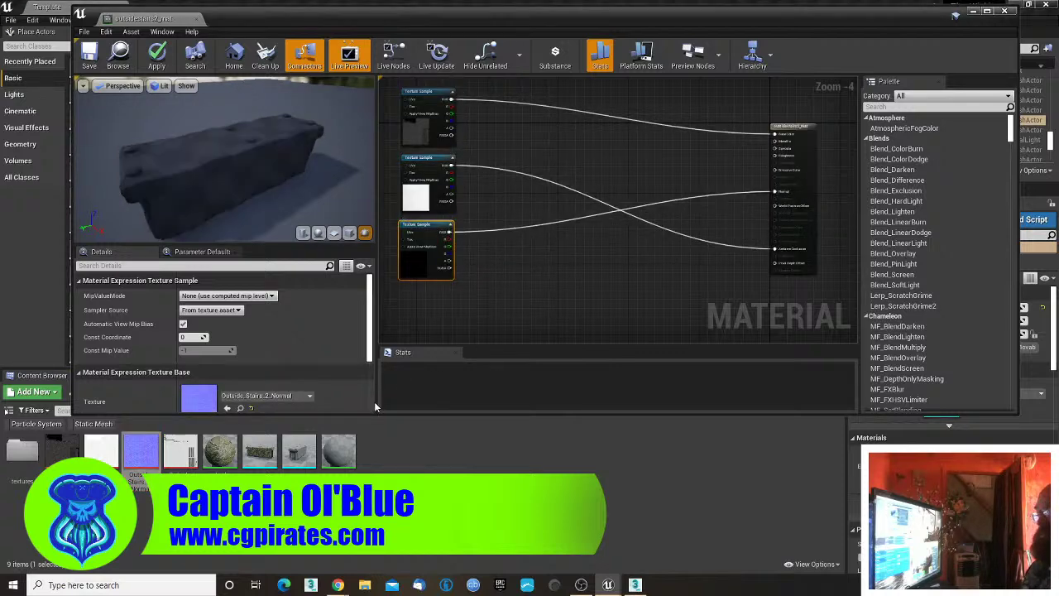
- Add the Roughness texture below the other samples and connect its RGB output to the material's Roughness input
{"action": "left_click_drag", "start_coordinate": [180, 451], "coordinate": [782, 159]}
{"action": "left_click", "coordinate": [598, 148]}
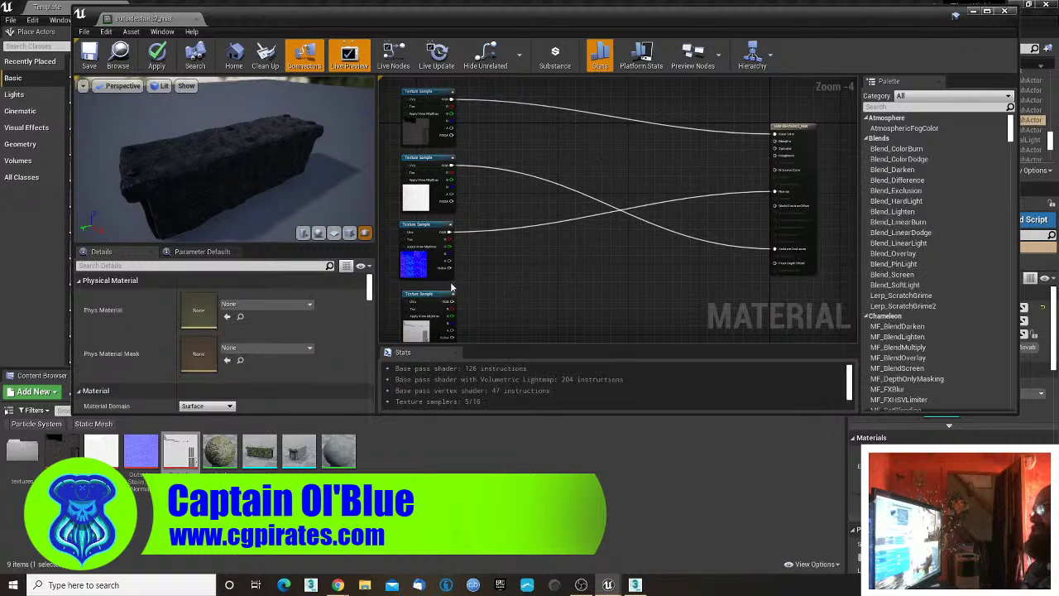
{"action": "left_click_drag", "start_coordinate": [453, 301], "coordinate": [776, 155]}
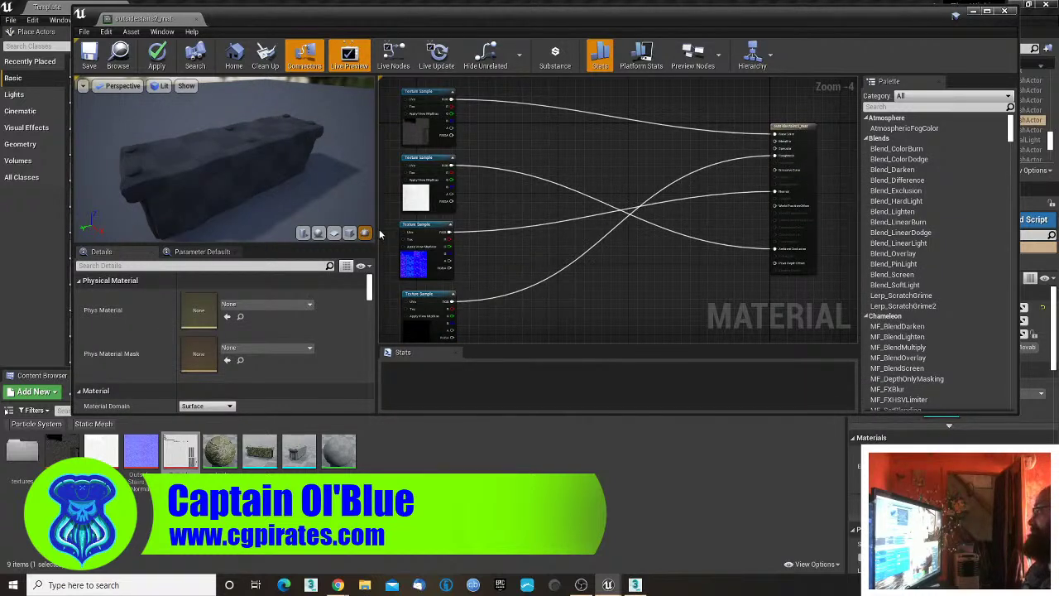
{"action": "left_click_drag", "start_coordinate": [213, 171], "coordinate": [257, 227]}
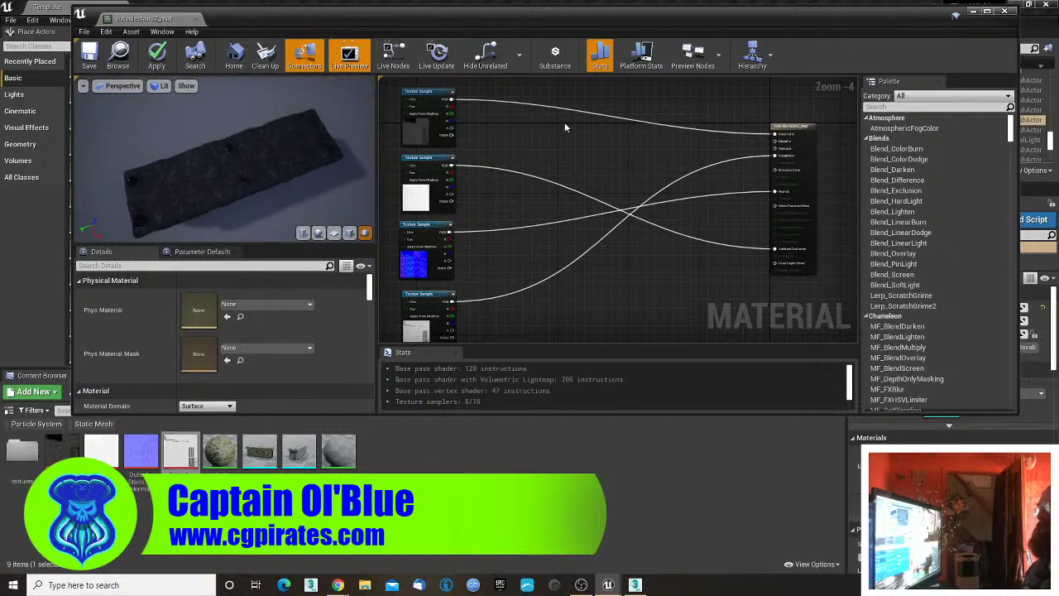
{"action": "left_click", "coordinate": [423, 292]}
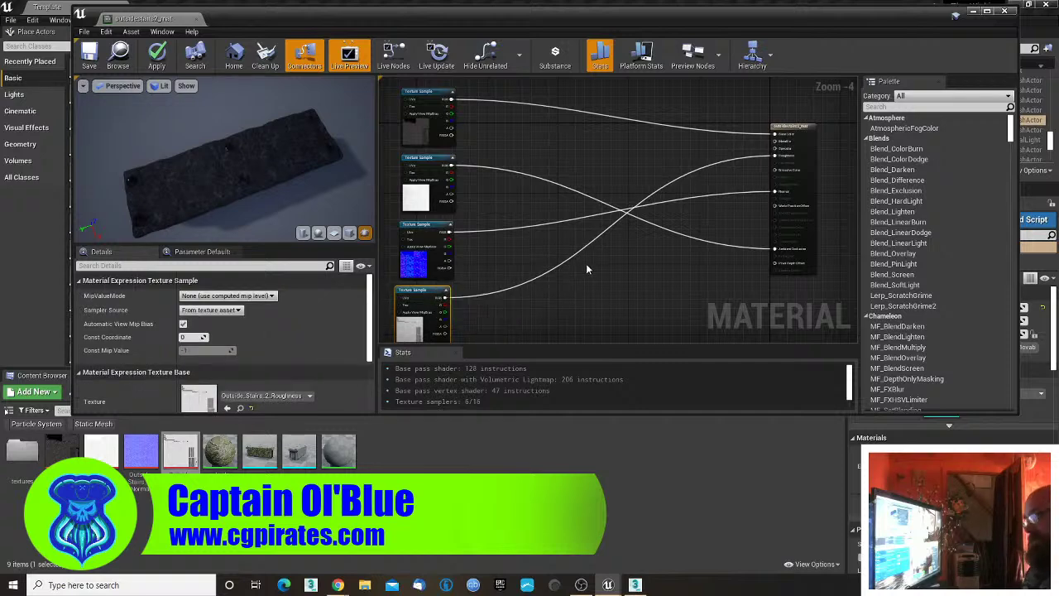
- Add two Constant nodes, connecting the upper one to Metallic and the lower one to Specular
{"action": "left_click", "coordinate": [563, 293]}
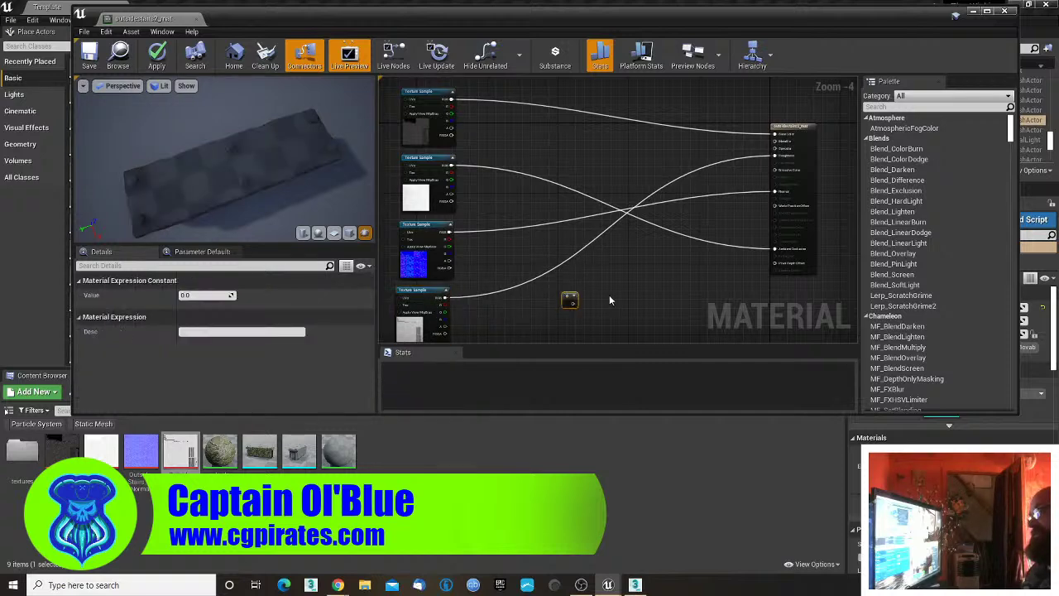
{"action": "left_click", "coordinate": [563, 251]}
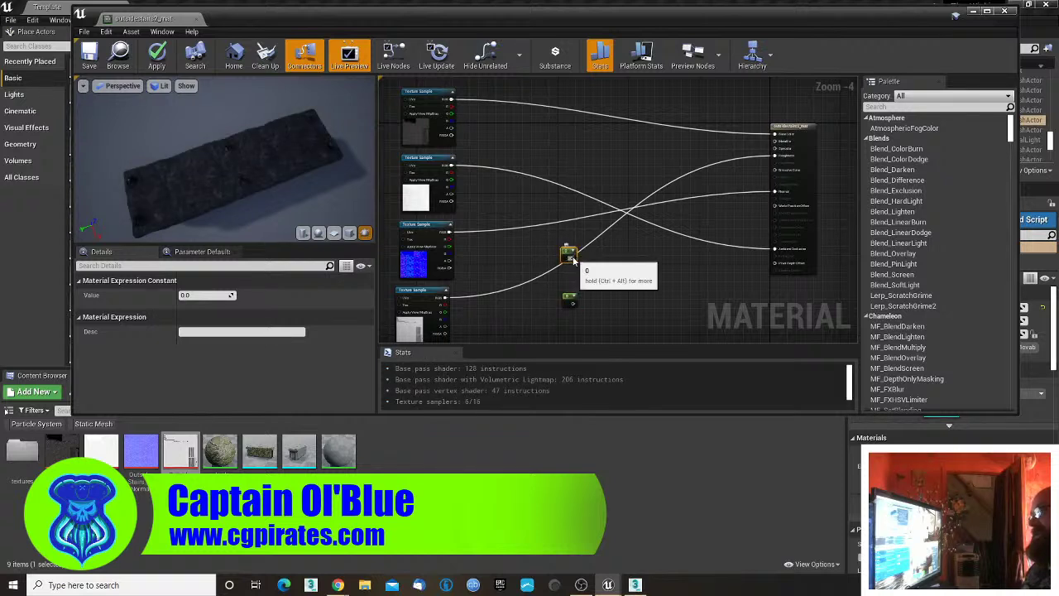
{"action": "left_click_drag", "start_coordinate": [573, 254], "coordinate": [775, 142]}
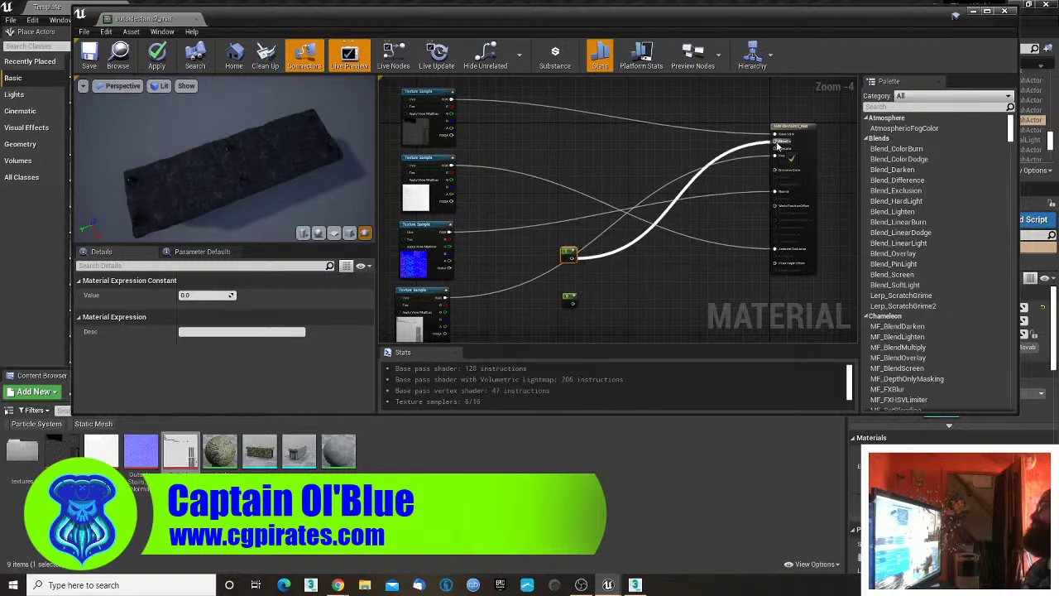
{"action": "left_click_drag", "start_coordinate": [573, 303], "coordinate": [776, 154]}
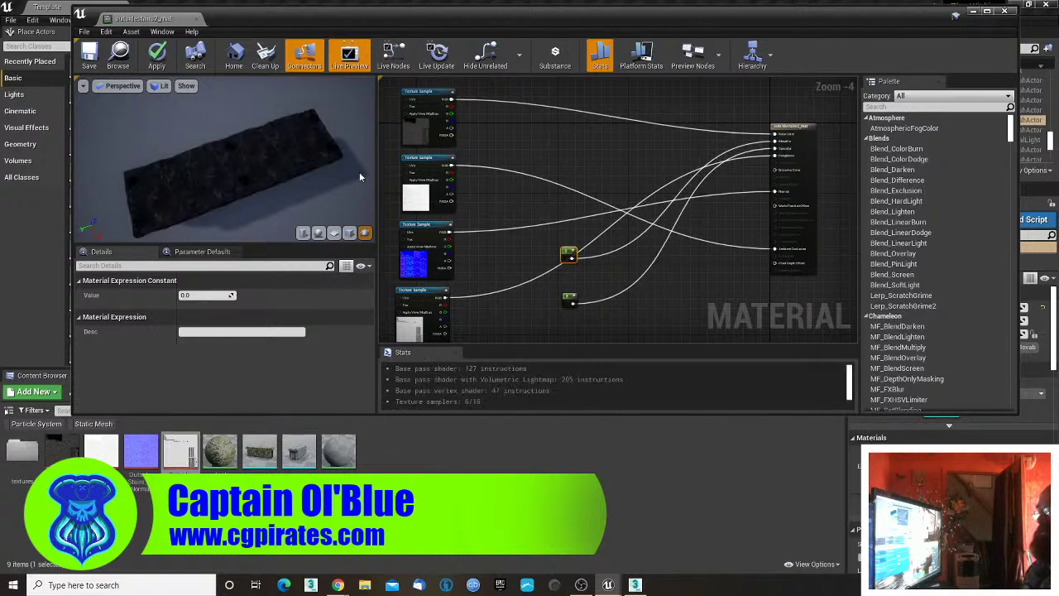
{"action": "mouse_move", "coordinate": [248, 191]}
{"action": "left_mouse_down"}
{"action": "mouse_move", "coordinate": [322, 149]}
{"action": "mouse_move", "coordinate": [277, 176]}
{"action": "mouse_move", "coordinate": [238, 179]}
{"action": "left_mouse_up"}
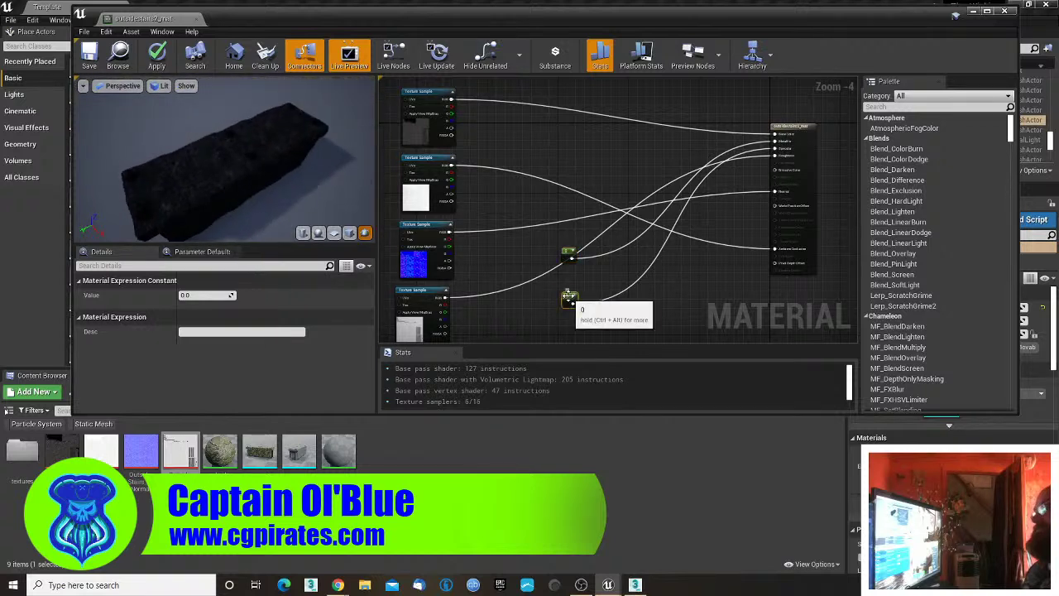
- Set the Specular constant to 0.5 and the Metallic constant to 0.15, checking the look on the preview mesh
{"action": "left_click", "coordinate": [570, 299]}
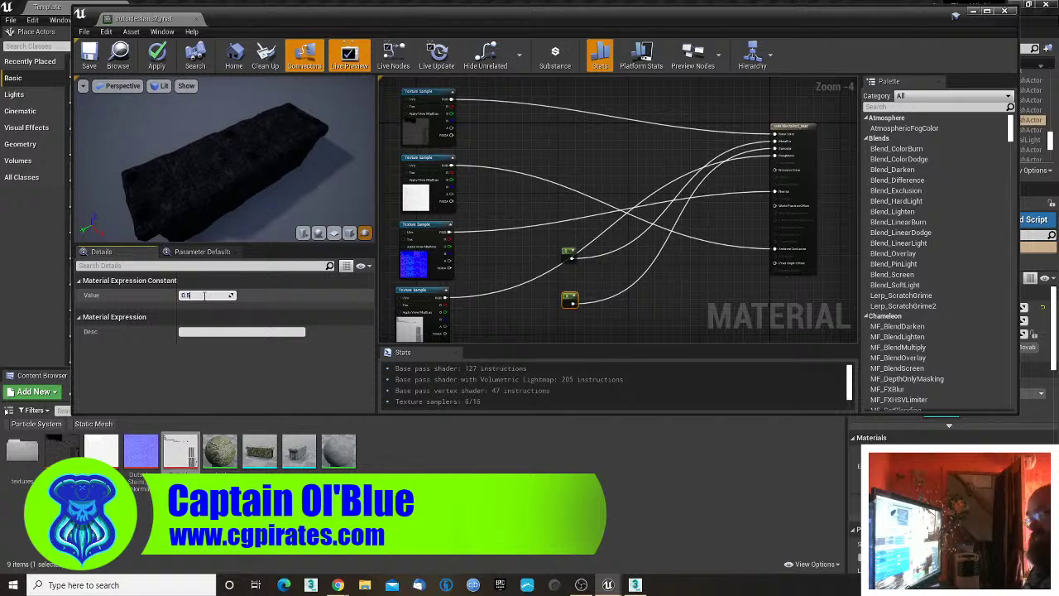
{"action": "key", "text": "Return"}
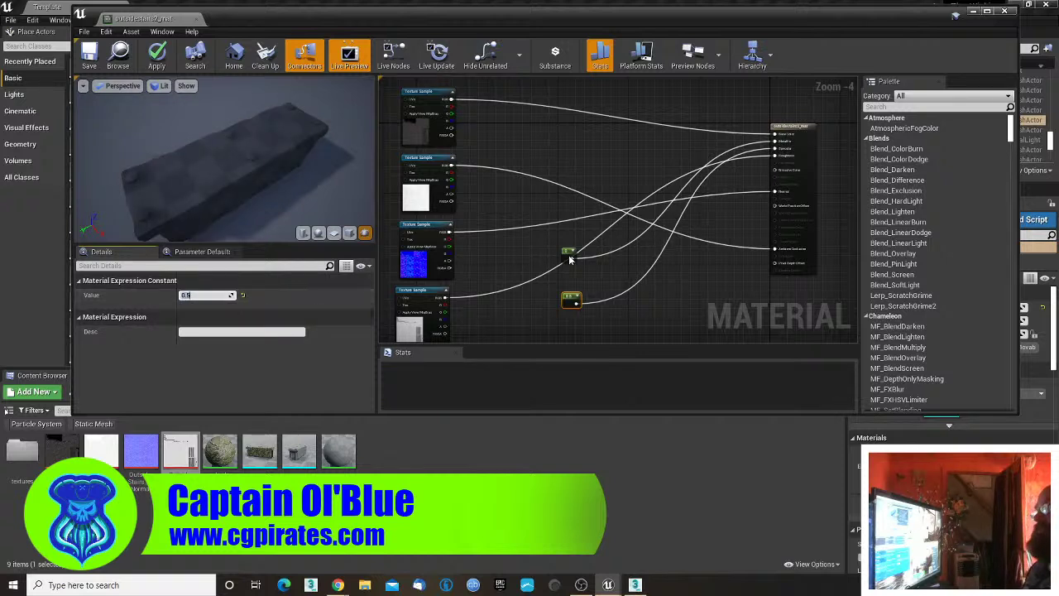
{"action": "left_click", "coordinate": [568, 252]}
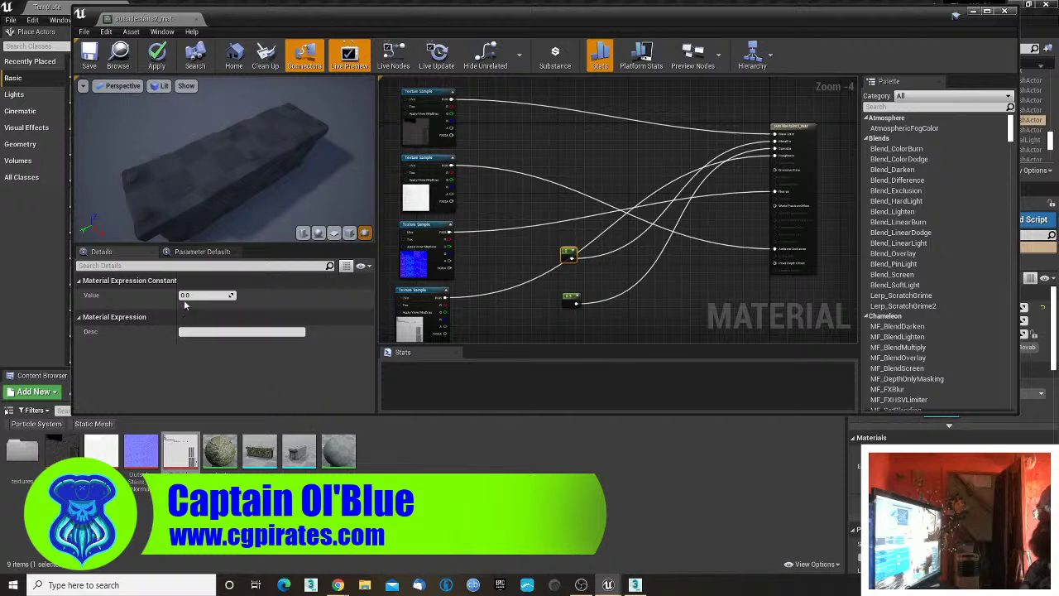
{"action": "left_click", "coordinate": [199, 295]}
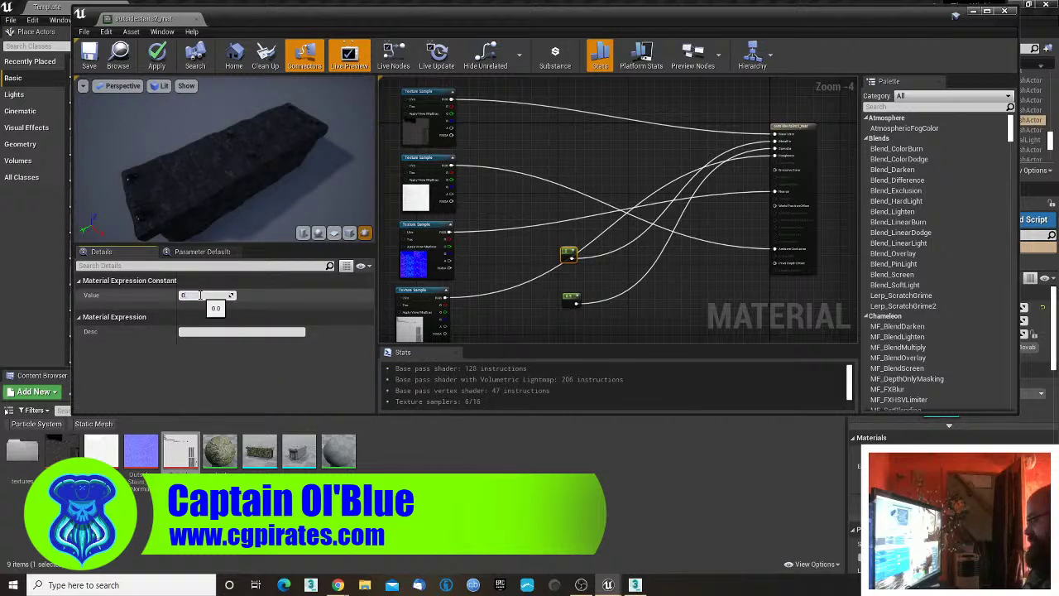
{"action": "type", "text": "0.15"}
{"action": "key", "text": "Return"}
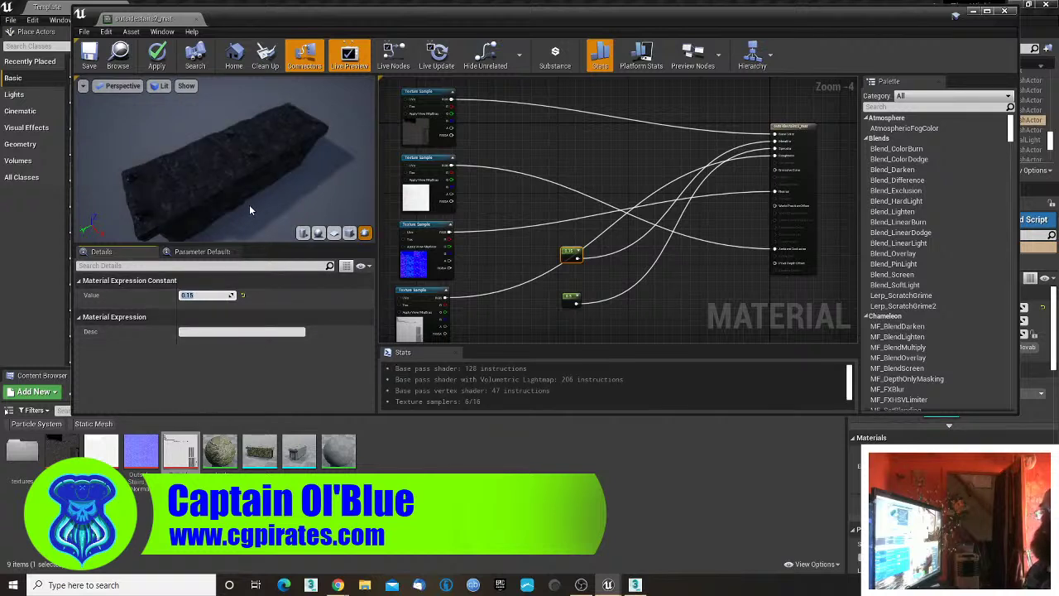
{"action": "left_click_drag", "start_coordinate": [250, 207], "coordinate": [197, 197]}
{"action": "left_click_drag", "start_coordinate": [248, 169], "coordinate": [258, 195]}
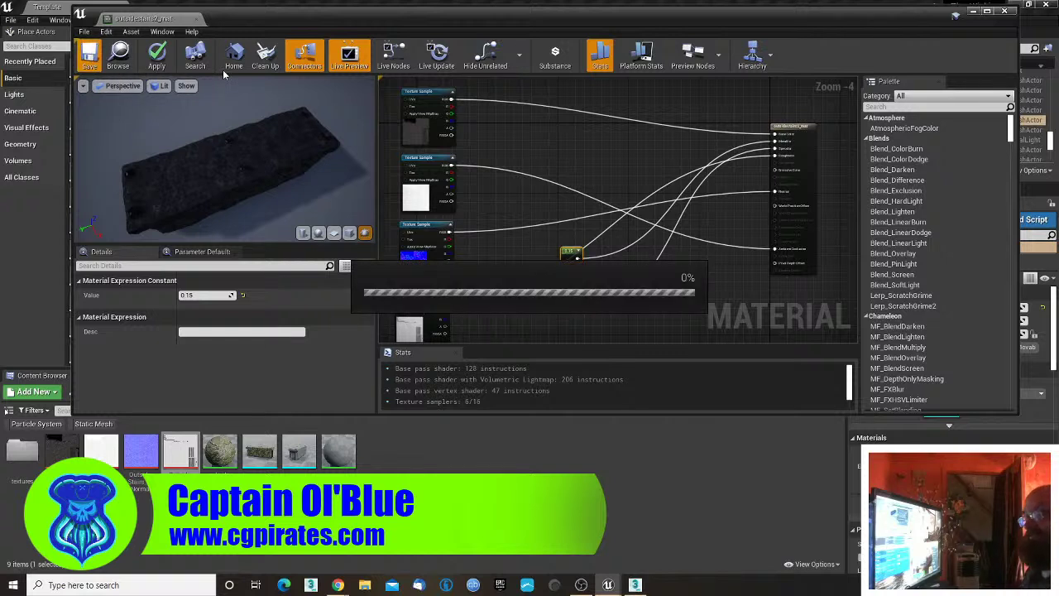
- Close the material editor and move the four outside stairs texture maps into the textures folder
{"action": "left_click", "coordinate": [197, 19]}
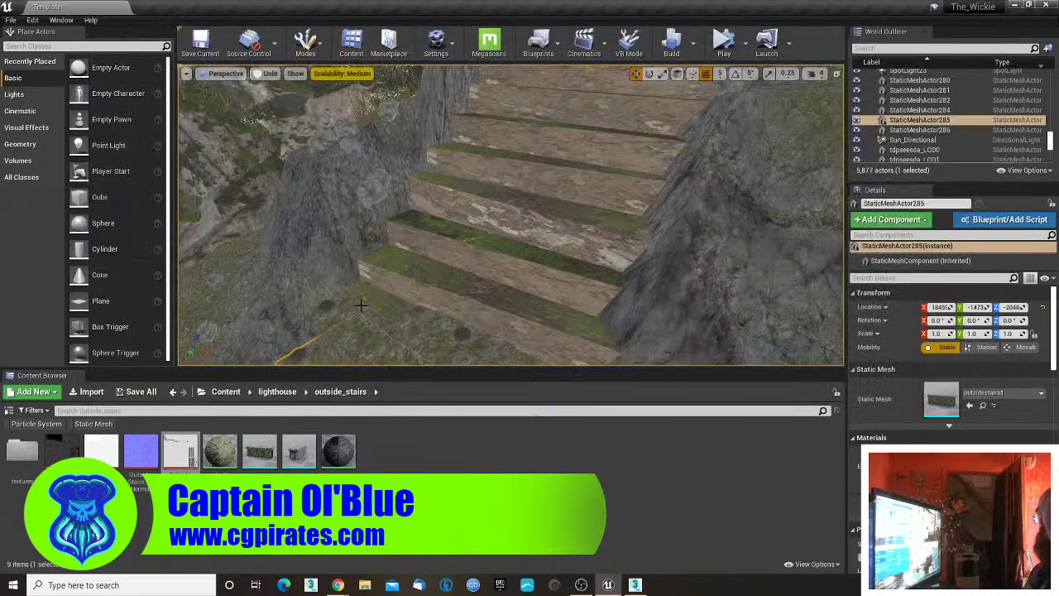
{"action": "left_click", "coordinate": [68, 453]}
{"action": "left_click", "coordinate": [168, 471], "text": "shift"}
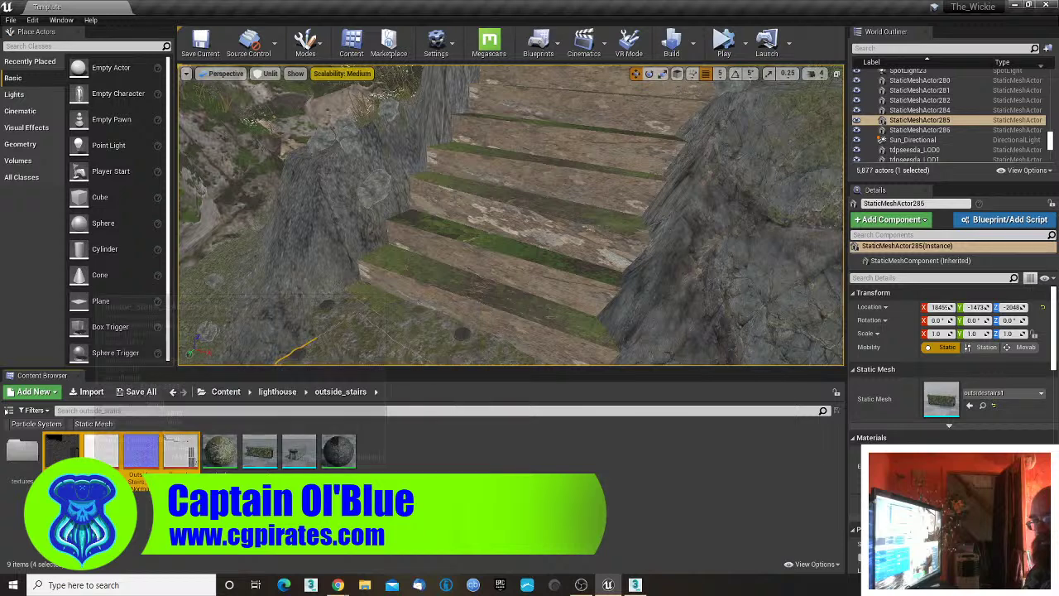
{"action": "left_click_drag", "start_coordinate": [28, 458], "coordinate": [28, 460]}
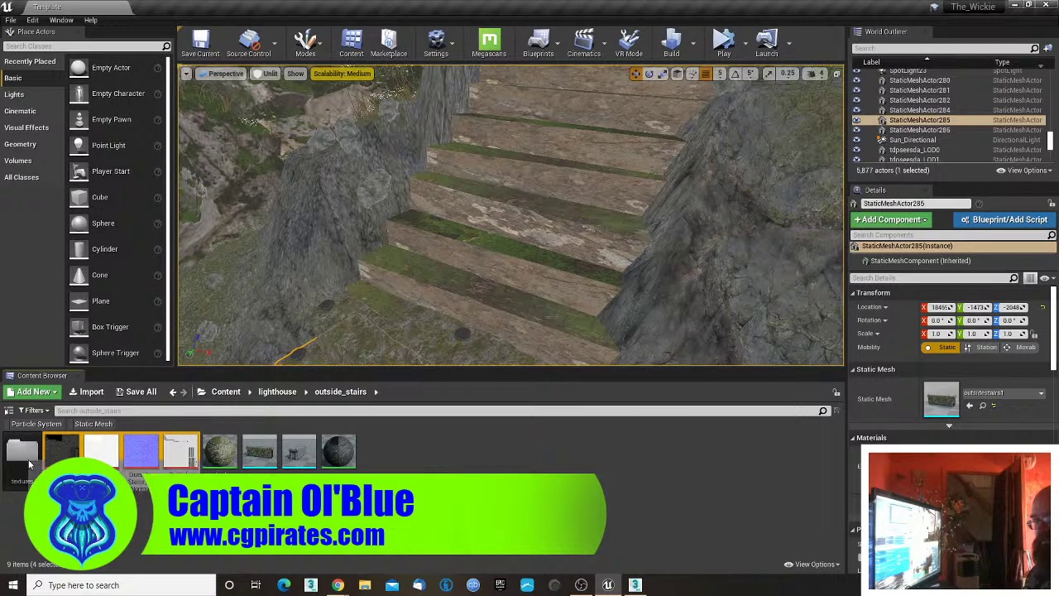
{"action": "left_click", "coordinate": [37, 476]}
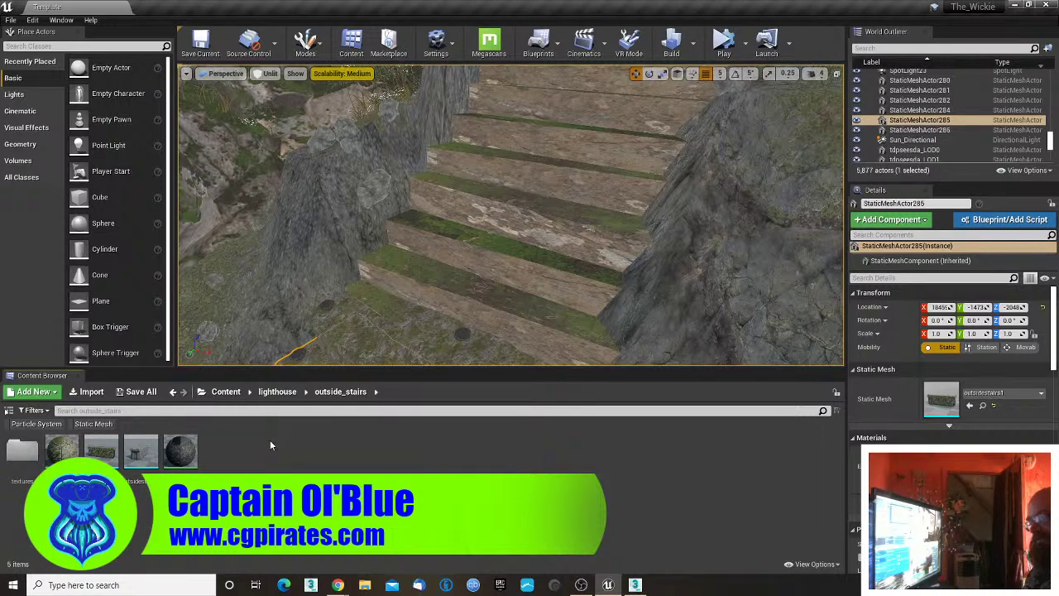
- Open the outsidestairs2 static mesh and assign outsidestairs2_mat to its Element 0 material slot
{"action": "left_click", "coordinate": [131, 451]}
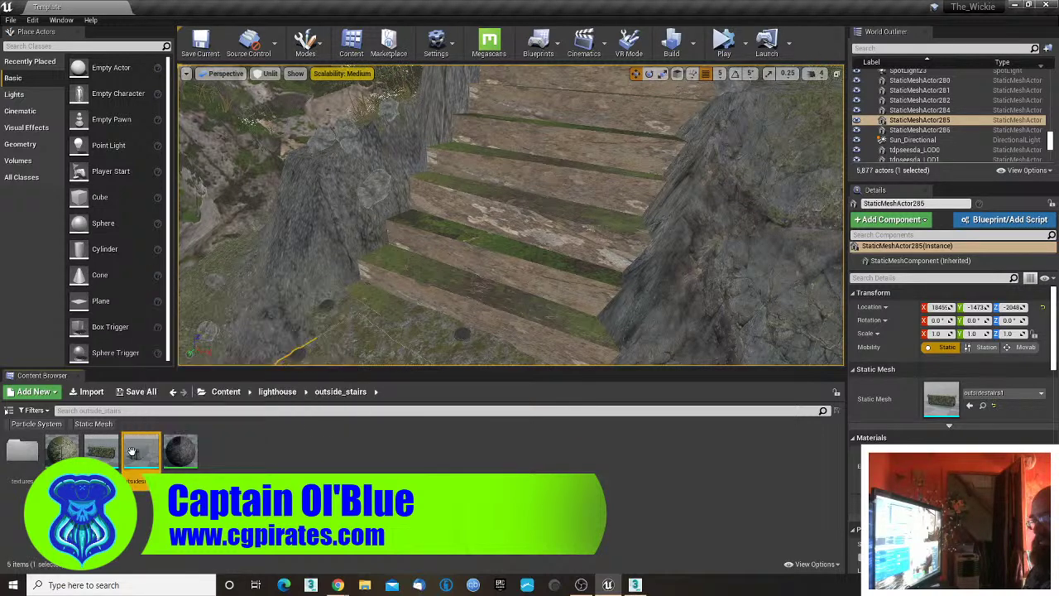
{"action": "double_click", "coordinate": [131, 451]}
{"action": "scroll", "coordinate": [520, 288], "scroll_direction": "down", "scroll_amount": 4}
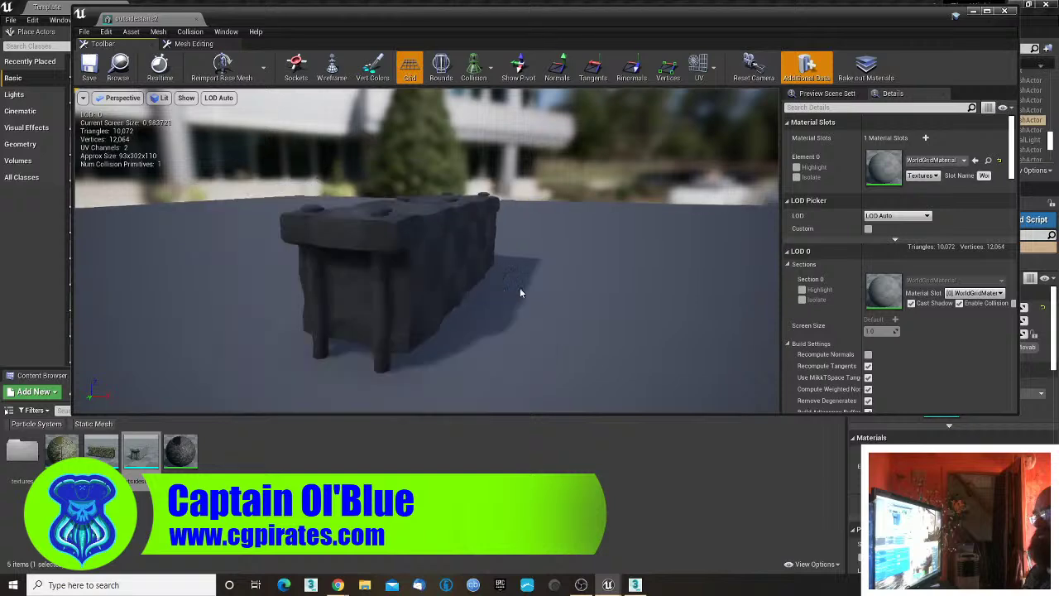
{"action": "scroll", "coordinate": [526, 290], "scroll_direction": "down", "scroll_amount": 4}
{"action": "left_click_drag", "start_coordinate": [526, 289], "coordinate": [443, 310]}
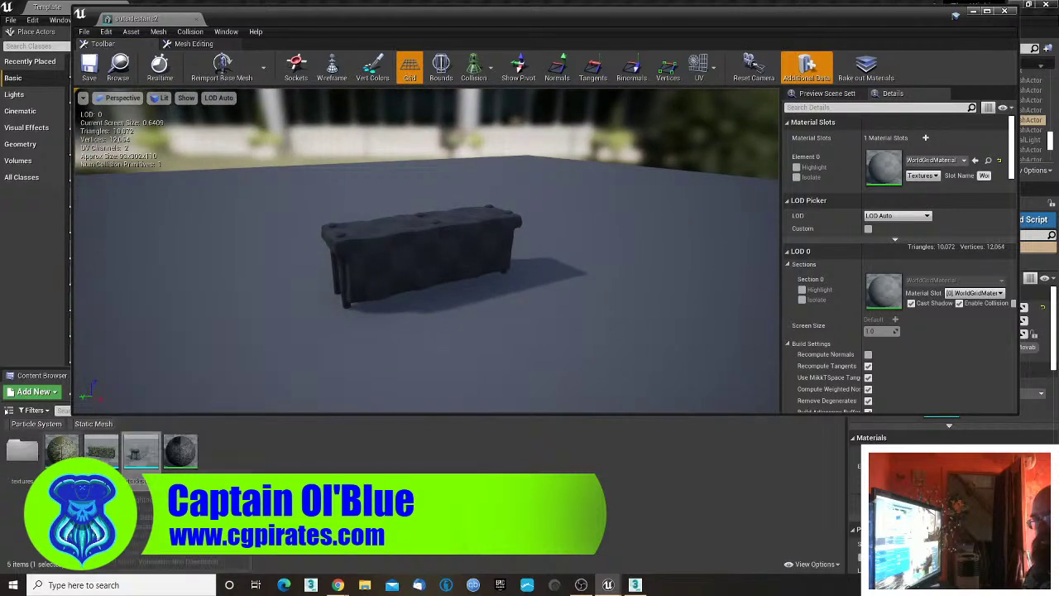
{"action": "left_click", "coordinate": [180, 451]}
{"action": "left_click_drag", "start_coordinate": [189, 461], "coordinate": [881, 175]}
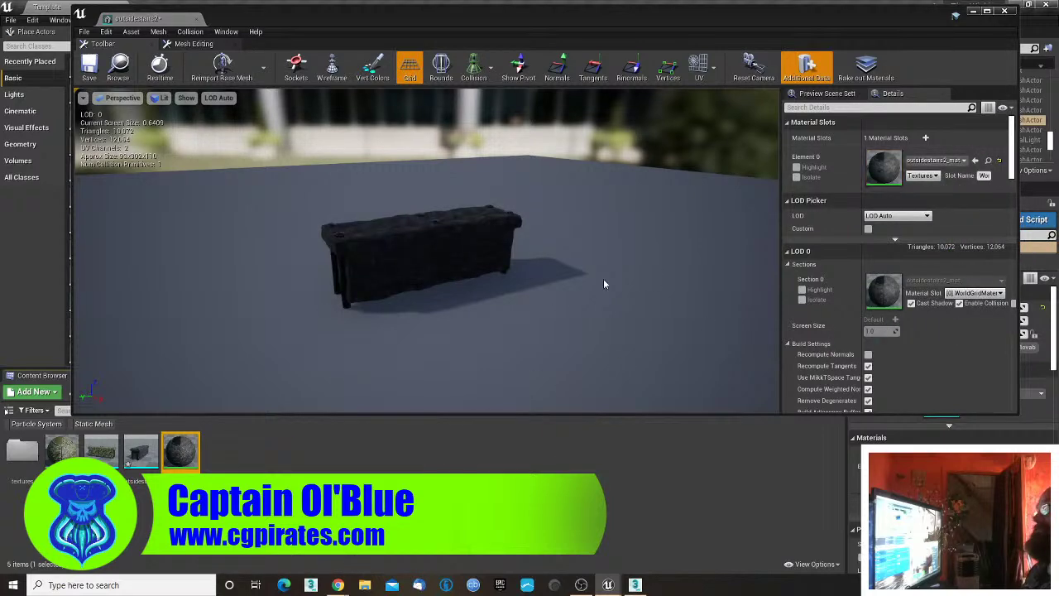
{"action": "left_click_drag", "start_coordinate": [552, 298], "coordinate": [617, 327]}
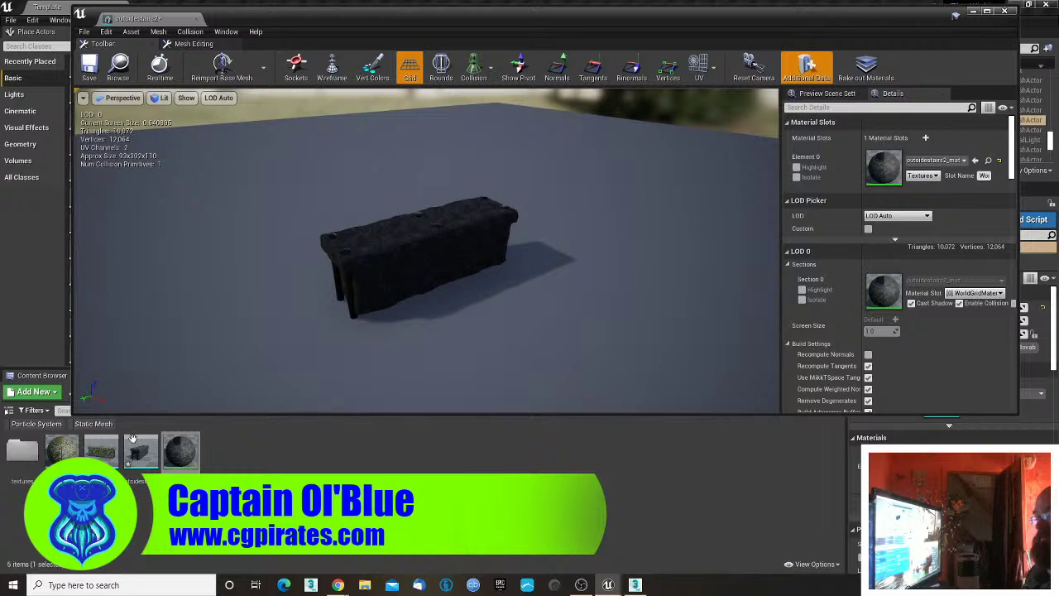
- Open the outsidestairs1 mesh, compare its shape and material with outsidestairs2 from similar angles, and close it
{"action": "double_click", "coordinate": [101, 450]}
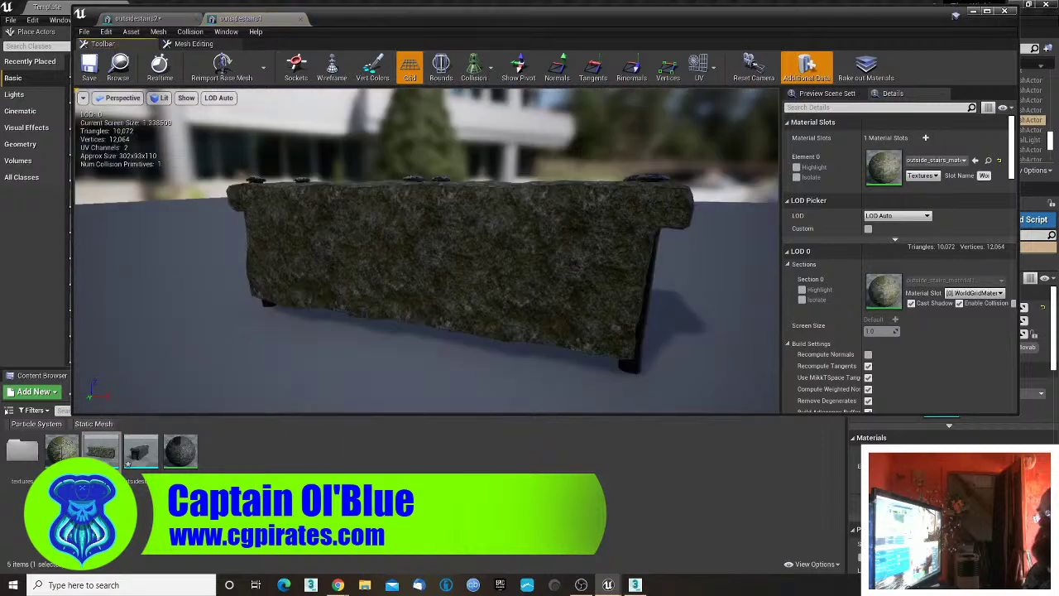
{"action": "left_click_drag", "start_coordinate": [291, 285], "coordinate": [373, 339]}
{"action": "scroll", "coordinate": [291, 285], "scroll_direction": "down", "scroll_amount": 5}
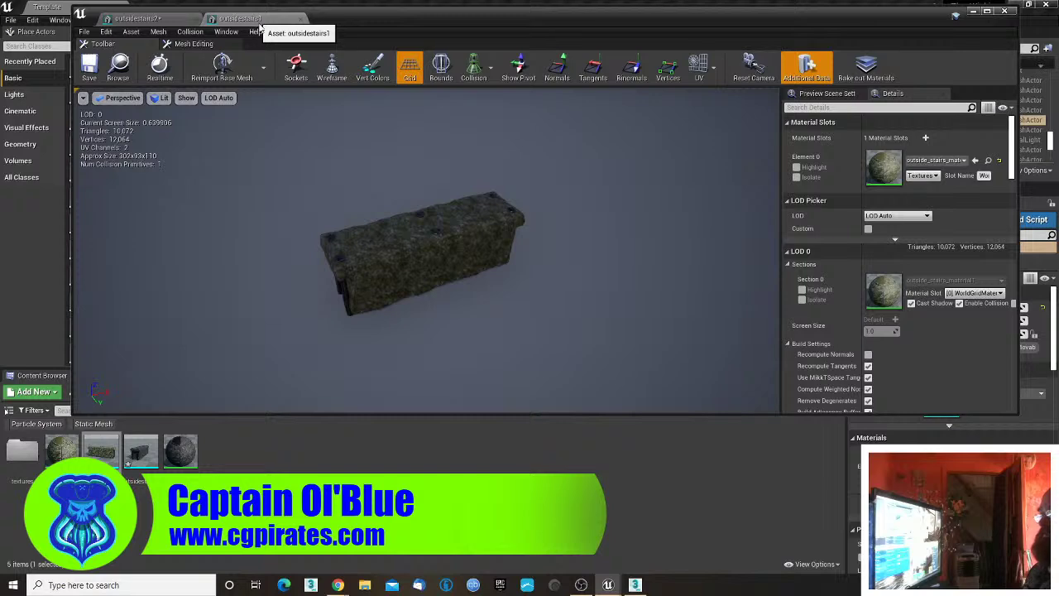
{"action": "left_click", "coordinate": [300, 19]}
{"action": "mouse_move", "coordinate": [431, 286]}
{"action": "left_mouse_down"}
{"action": "mouse_move", "coordinate": [393, 215]}
{"action": "mouse_move", "coordinate": [343, 202]}
{"action": "mouse_move", "coordinate": [248, 323]}
{"action": "mouse_move", "coordinate": [436, 296]}
{"action": "left_mouse_up"}
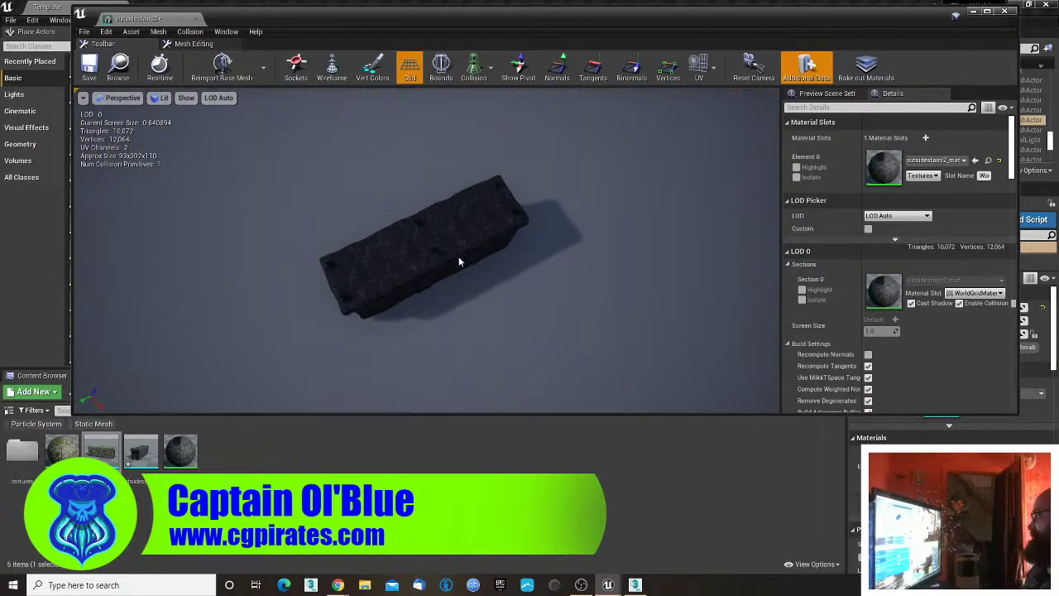
{"action": "scroll", "coordinate": [459, 261], "scroll_direction": "up", "scroll_amount": 2}
{"action": "left_click_drag", "start_coordinate": [459, 262], "coordinate": [439, 203]}
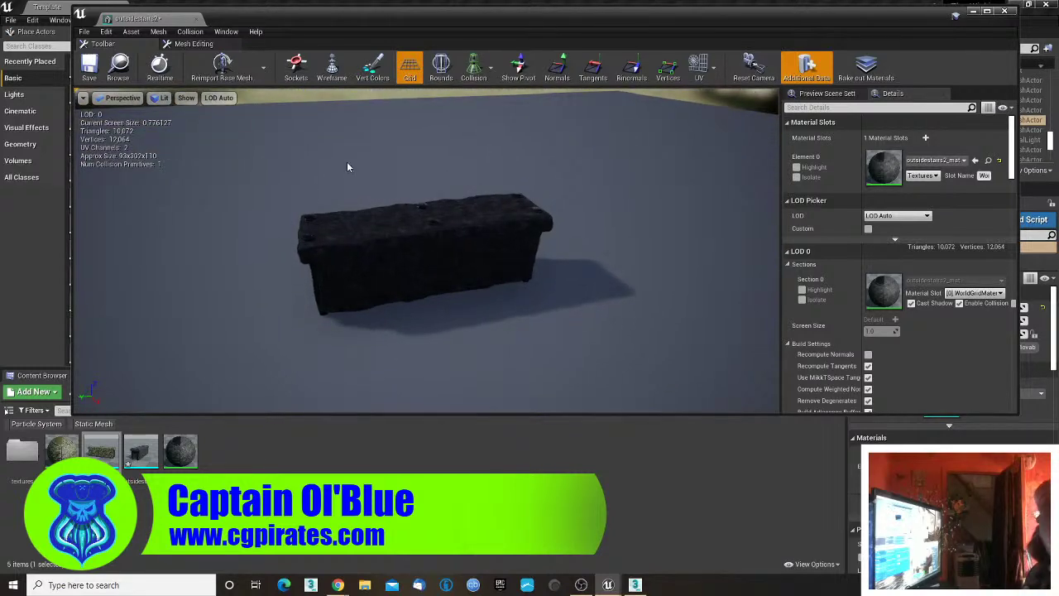
- Show the simple collision on the outsidestairs2 mesh to check its fit, and save and close the mesh
{"action": "left_click", "coordinate": [475, 70]}
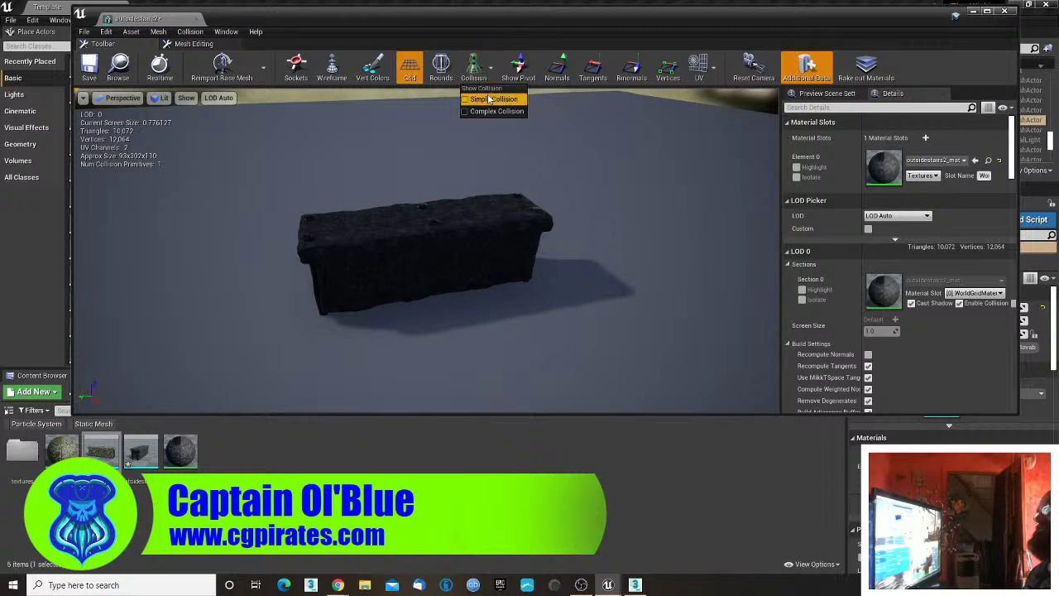
{"action": "left_click", "coordinate": [487, 97]}
{"action": "left_click_drag", "start_coordinate": [427, 332], "coordinate": [458, 329]}
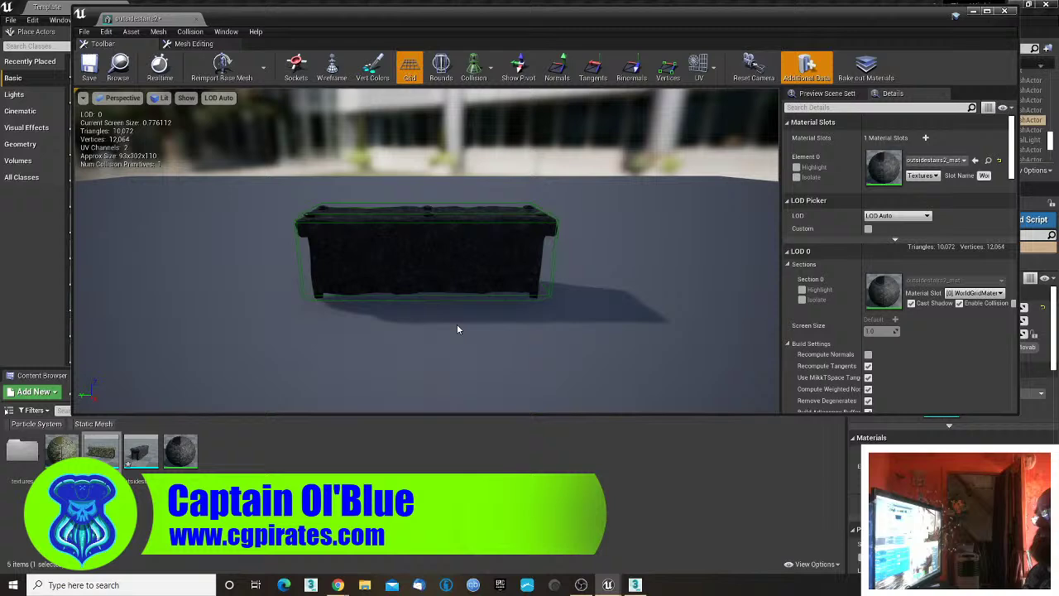
{"action": "left_click", "coordinate": [430, 217]}
{"action": "mouse_move", "coordinate": [254, 315]}
{"action": "left_mouse_down"}
{"action": "mouse_move", "coordinate": [398, 311]}
{"action": "mouse_move", "coordinate": [435, 294]}
{"action": "mouse_move", "coordinate": [356, 207]}
{"action": "mouse_move", "coordinate": [268, 217]}
{"action": "mouse_move", "coordinate": [265, 290]}
{"action": "mouse_move", "coordinate": [311, 292]}
{"action": "mouse_move", "coordinate": [235, 322]}
{"action": "left_mouse_up"}
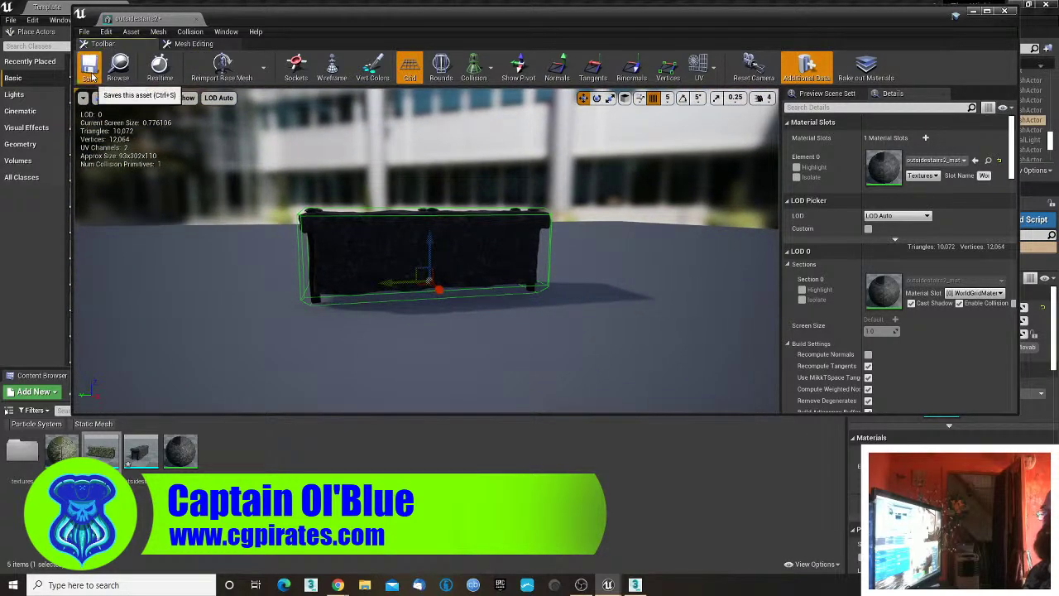
{"action": "left_click", "coordinate": [196, 19]}
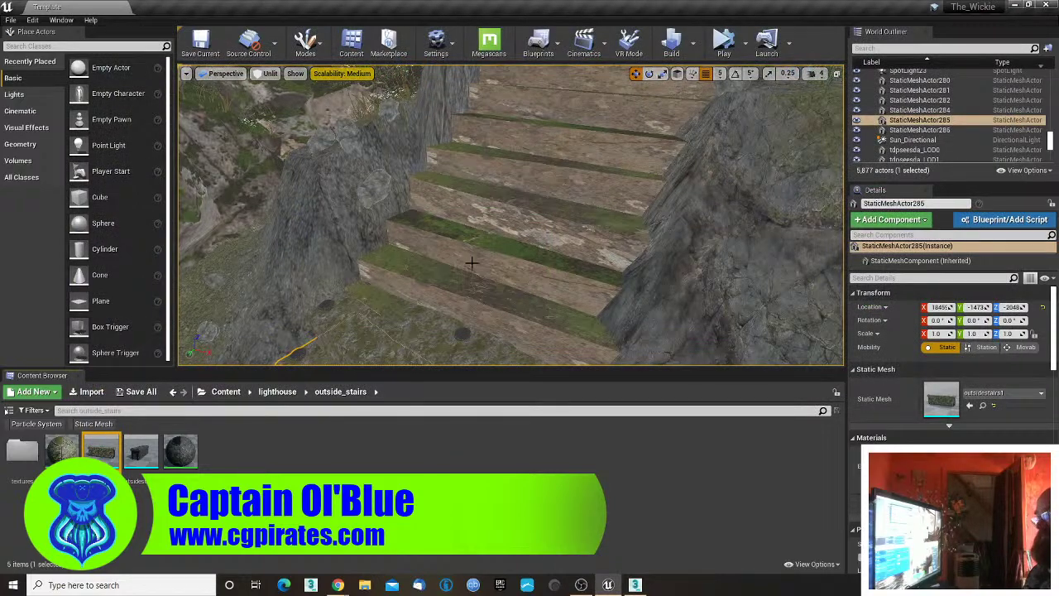
- Select the six lowest placeholder cube steps of the outdoor staircase, starting with StaticMeshActor287
{"action": "key", "text": "f"}
{"action": "scroll", "coordinate": [471, 263], "scroll_direction": "down", "scroll_amount": 3}
{"action": "scroll", "coordinate": [500, 264], "scroll_direction": "up", "scroll_amount": 6}
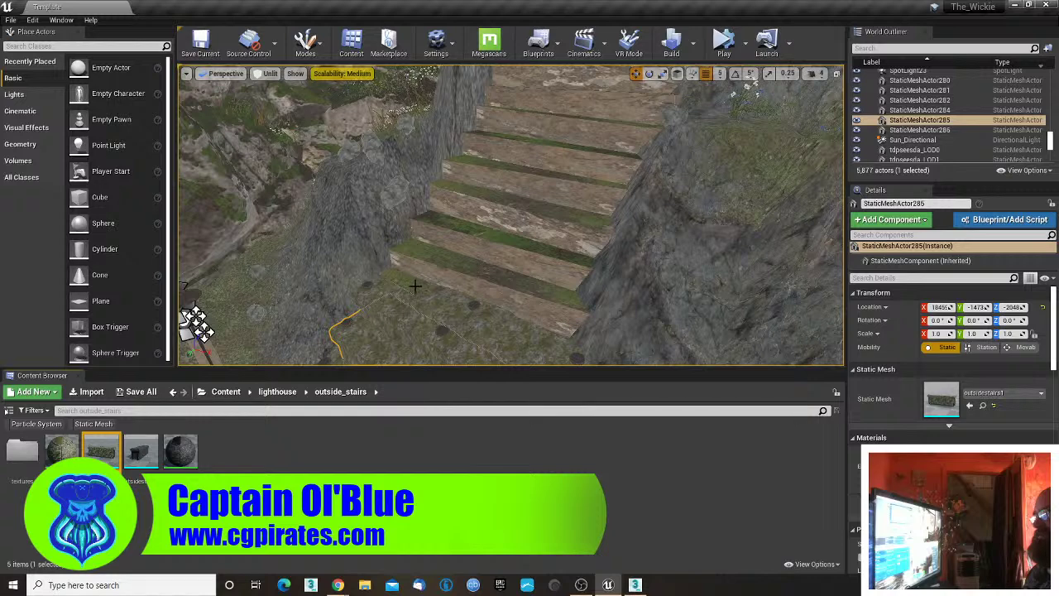
{"action": "left_click", "coordinate": [410, 283]}
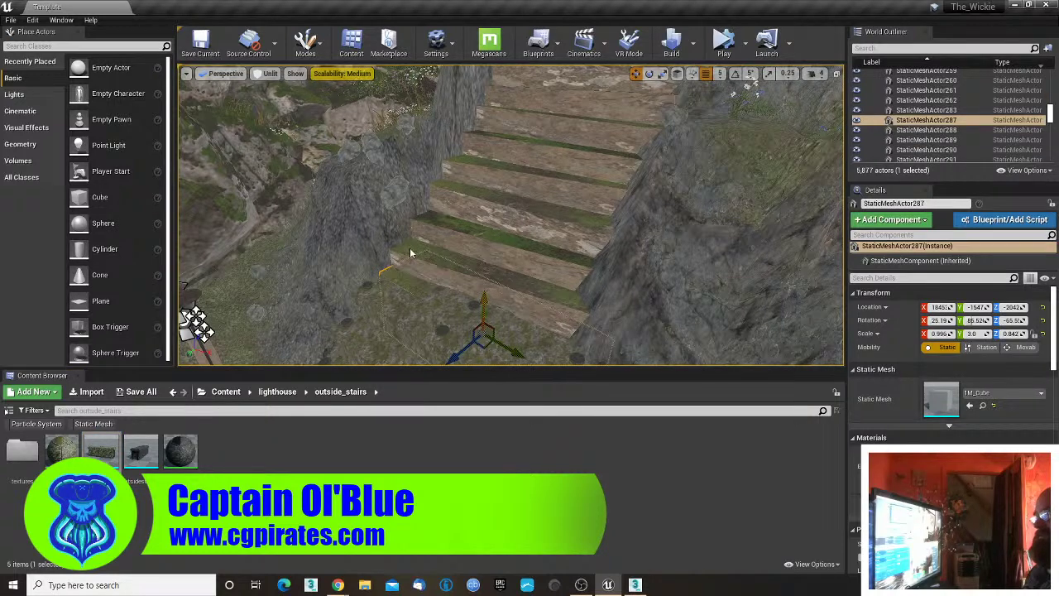
{"action": "left_click", "coordinate": [411, 253], "text": "ctrl"}
{"action": "left_click", "coordinate": [433, 224], "text": "ctrl"}
{"action": "left_click", "coordinate": [456, 195], "text": "ctrl"}
{"action": "left_click", "coordinate": [476, 173], "text": "ctrl"}
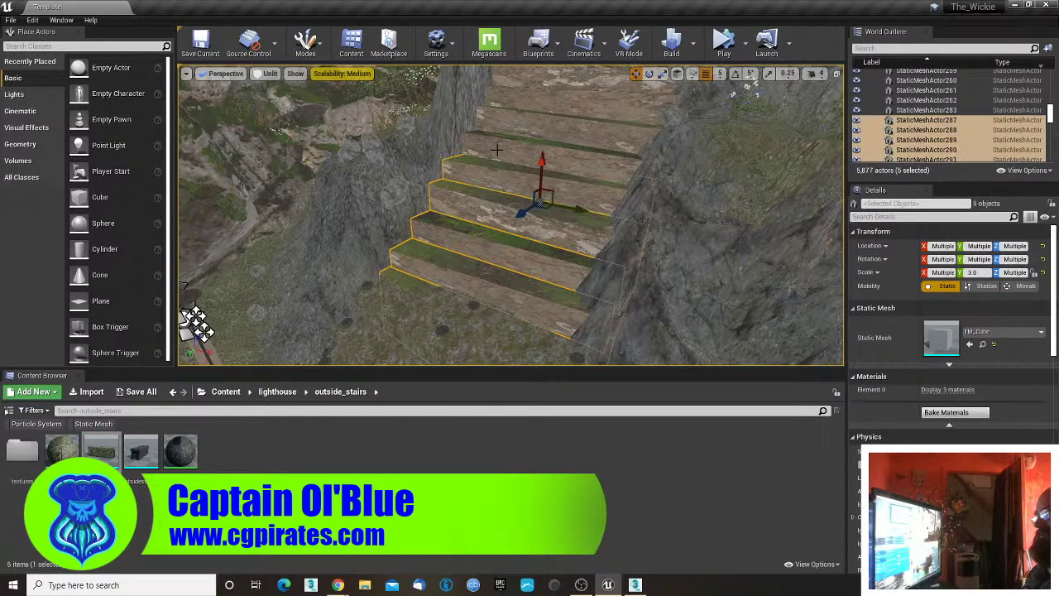
{"action": "left_click", "coordinate": [497, 150], "text": "ctrl"}
- Extend the selection through StaticMeshActor301 and replace the selected placeholder steps with the outsidestairs1 mesh
{"action": "right_click_drag", "start_coordinate": [497, 149], "coordinate": [559, 91]}
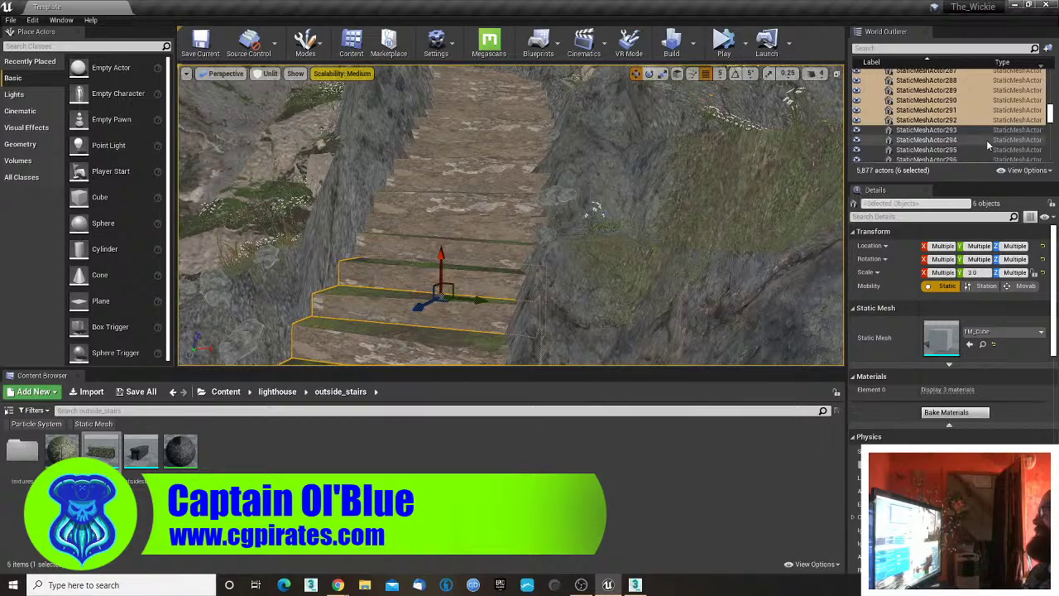
{"action": "scroll", "coordinate": [935, 140], "scroll_direction": "down", "scroll_amount": 3}
{"action": "left_click", "coordinate": [942, 139], "text": "shift"}
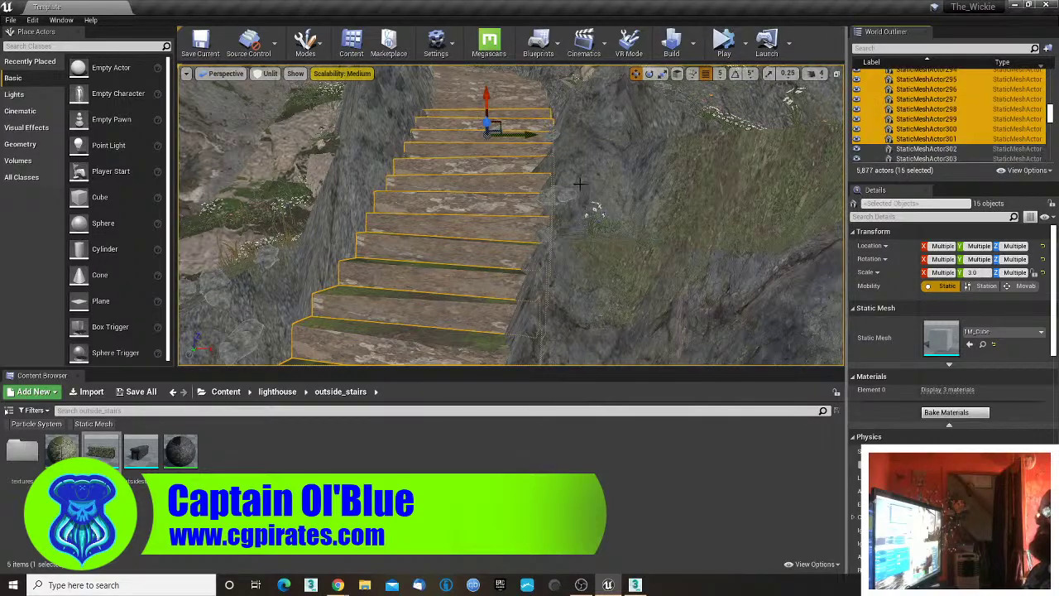
{"action": "mouse_move", "coordinate": [577, 184]}
{"action": "right_mouse_down"}
{"action": "mouse_move", "coordinate": [533, 200]}
{"action": "mouse_move", "coordinate": [581, 187]}
{"action": "mouse_move", "coordinate": [584, 217]}
{"action": "mouse_move", "coordinate": [571, 240]}
{"action": "mouse_move", "coordinate": [571, 213]}
{"action": "mouse_move", "coordinate": [553, 207]}
{"action": "mouse_move", "coordinate": [571, 184]}
{"action": "mouse_move", "coordinate": [553, 187]}
{"action": "mouse_move", "coordinate": [566, 212]}
{"action": "mouse_move", "coordinate": [569, 192]}
{"action": "right_mouse_up"}
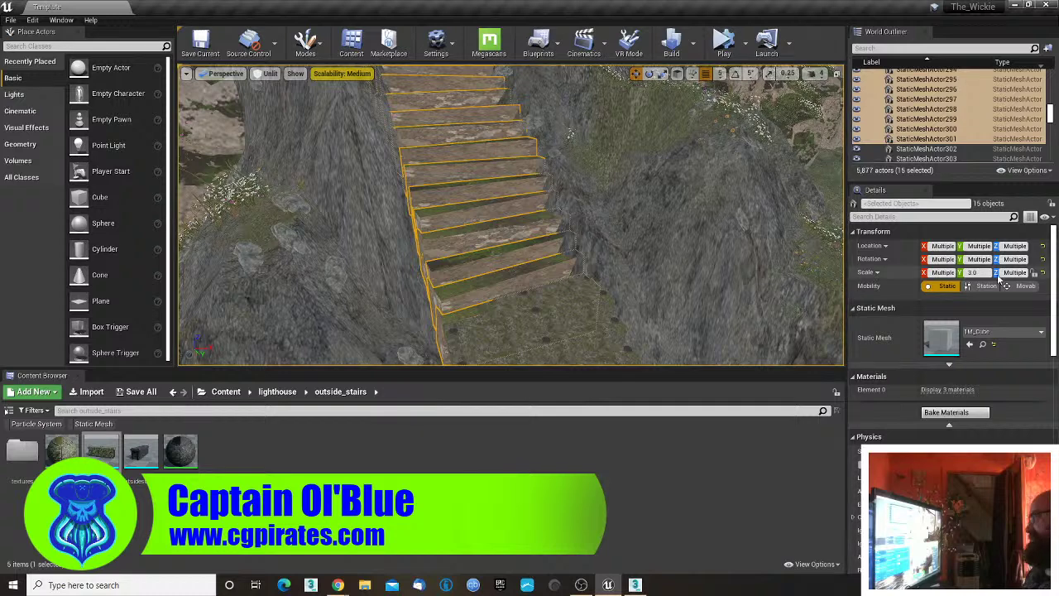
{"action": "right_click", "coordinate": [464, 148]}
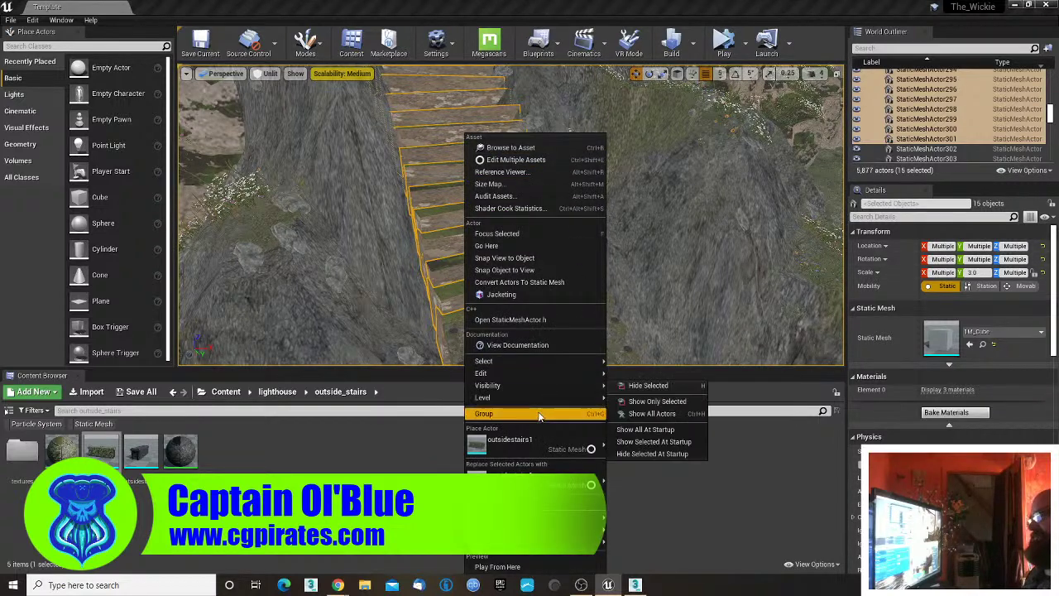
{"action": "left_click", "coordinate": [529, 483]}
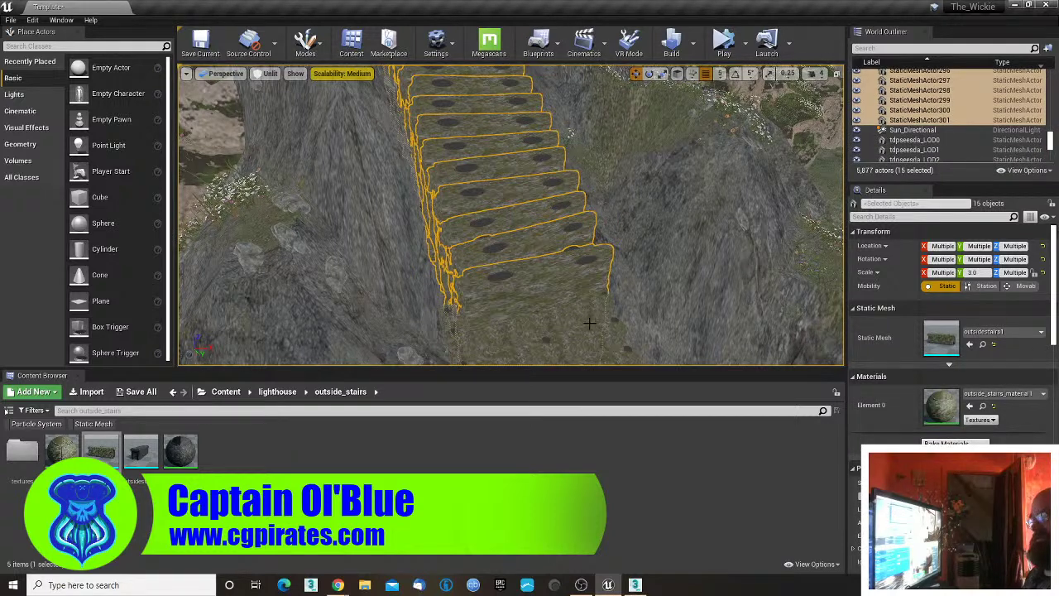
- Replace the selected staircase actors with the outsidestairs2 mesh and set their Y scale to 1.0
{"action": "left_click", "coordinate": [135, 454]}
{"action": "right_click", "coordinate": [520, 201]}
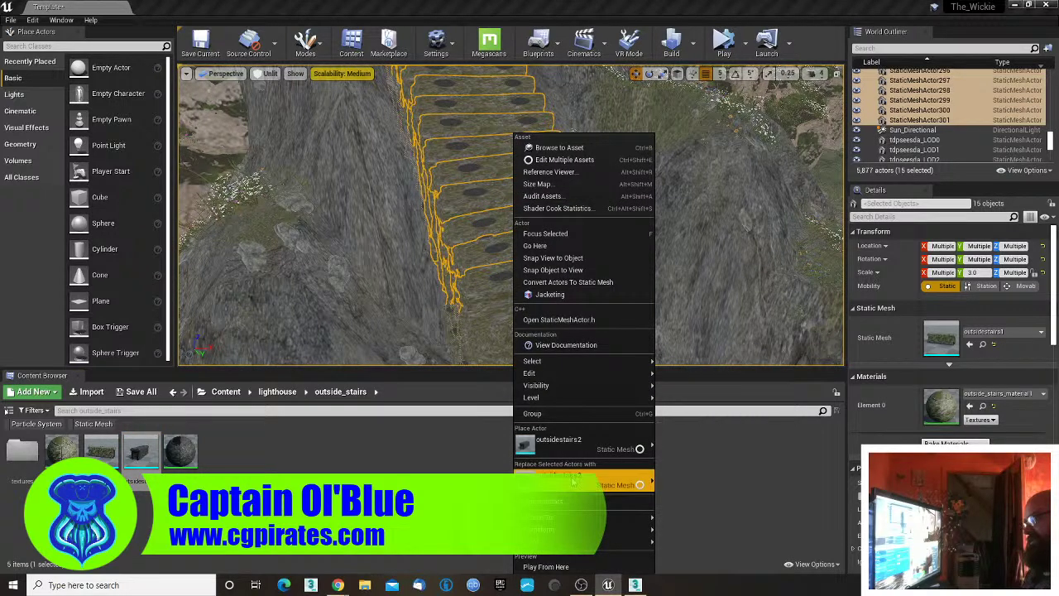
{"action": "left_click", "coordinate": [574, 478]}
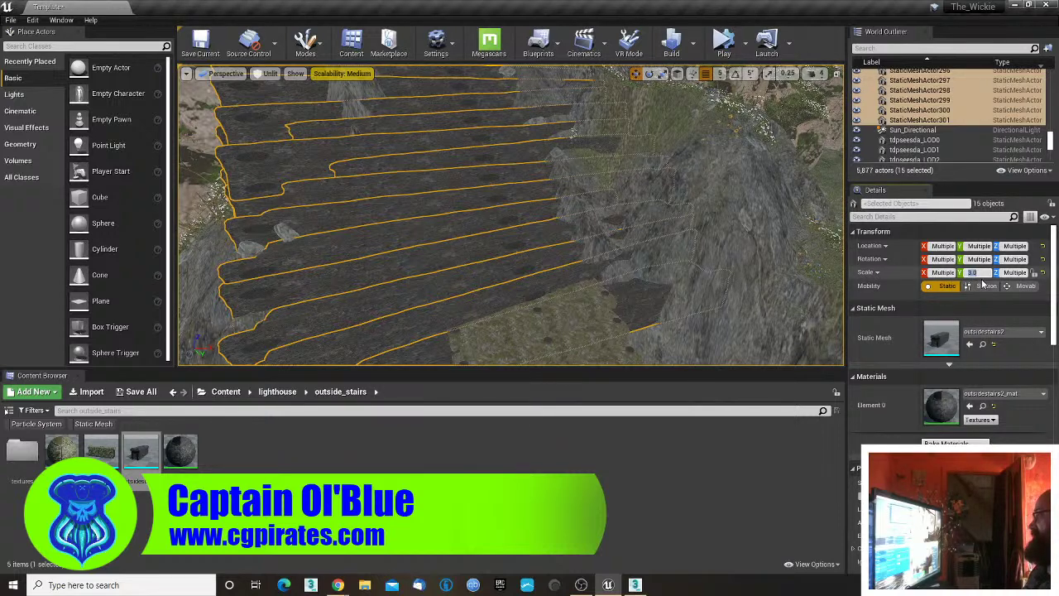
{"action": "key", "text": "Tab"}
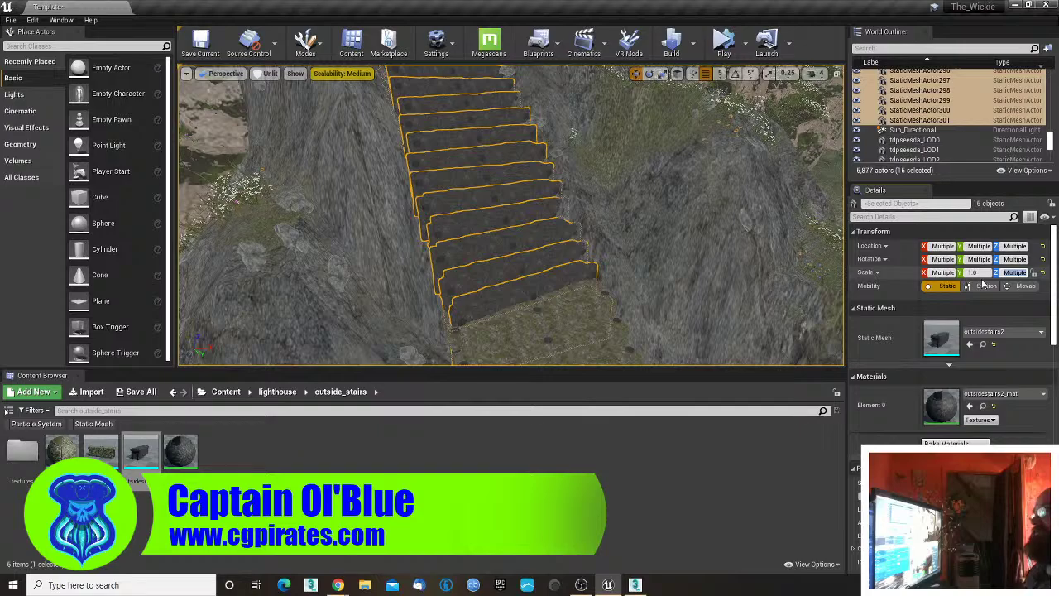
{"action": "mouse_move", "coordinate": [708, 257]}
{"action": "right_mouse_down"}
{"action": "mouse_move", "coordinate": [708, 285]}
{"action": "mouse_move", "coordinate": [708, 224]}
{"action": "mouse_move", "coordinate": [708, 257]}
{"action": "right_mouse_up"}
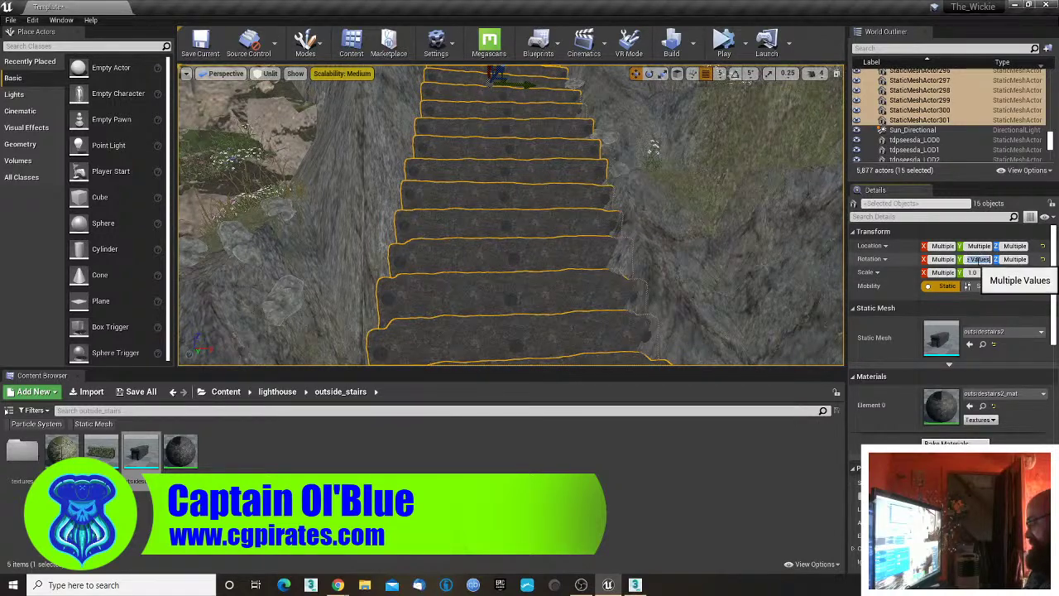
- Set the X and Y rotation of the selected outsidestairs2 steps to 0 degrees, and deselect them
{"action": "key", "text": "Tab"}
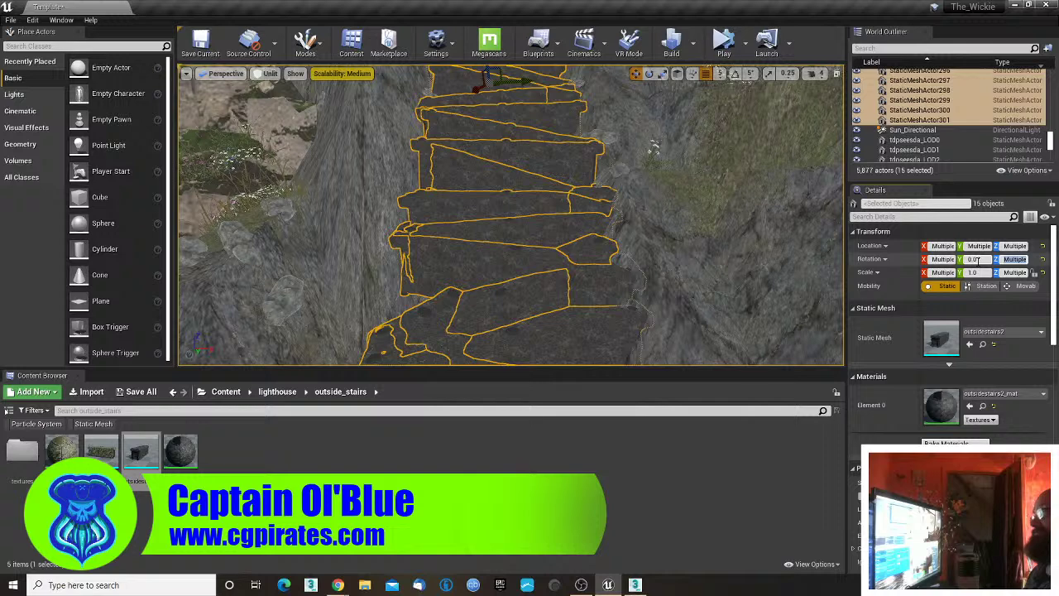
{"action": "left_click", "coordinate": [937, 260]}
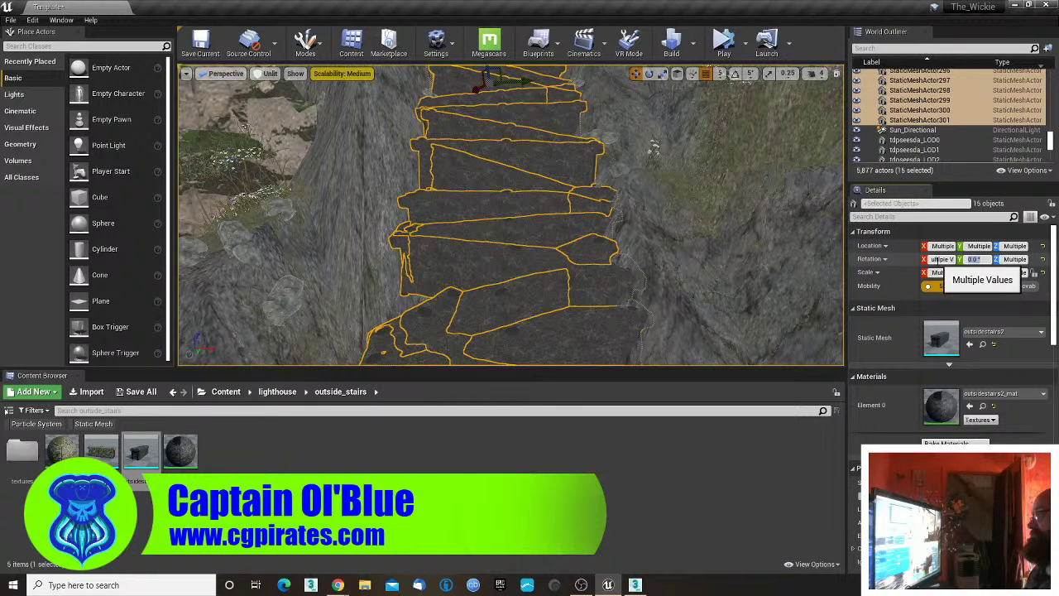
{"action": "double_click", "coordinate": [939, 260]}
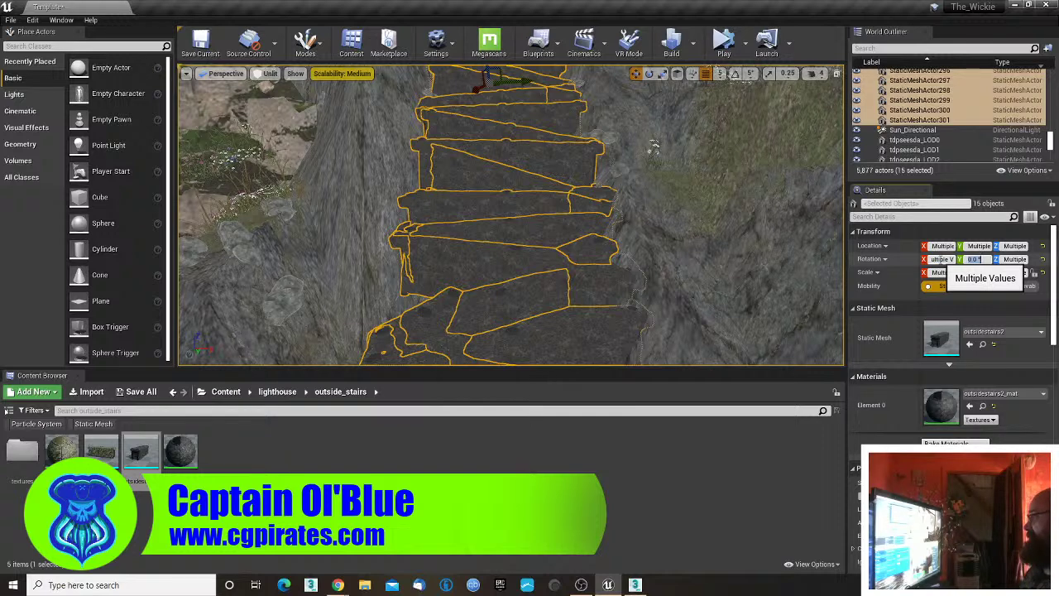
{"action": "key", "text": "BackSpace"}
{"action": "key", "text": "BackSpace"}
{"action": "key", "text": "BackSpace"}
{"action": "key", "text": "BackSpace"}
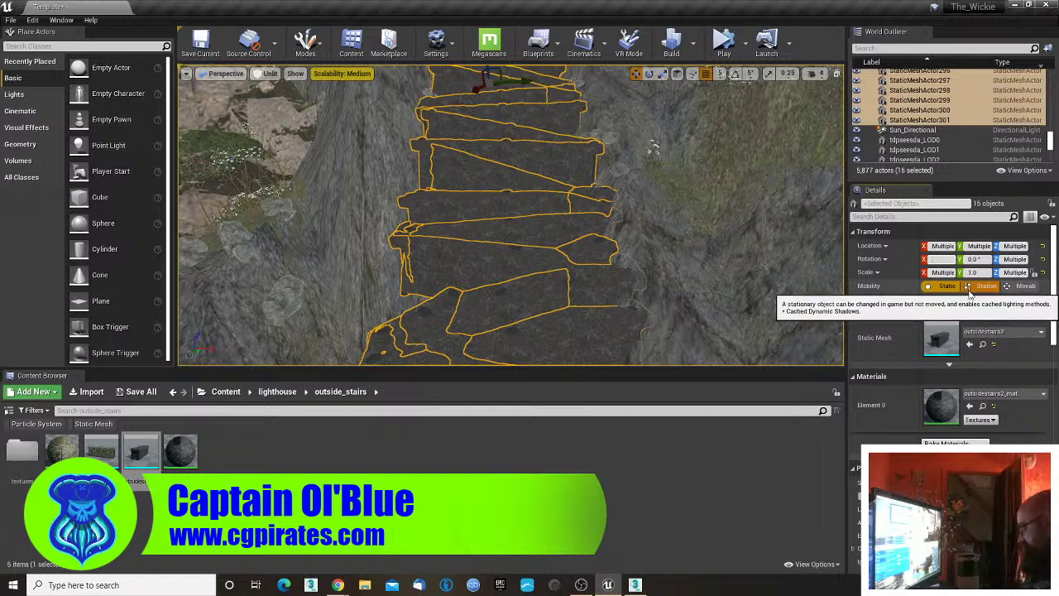
{"action": "type", "text": "0"}
{"action": "key", "text": "Tab"}
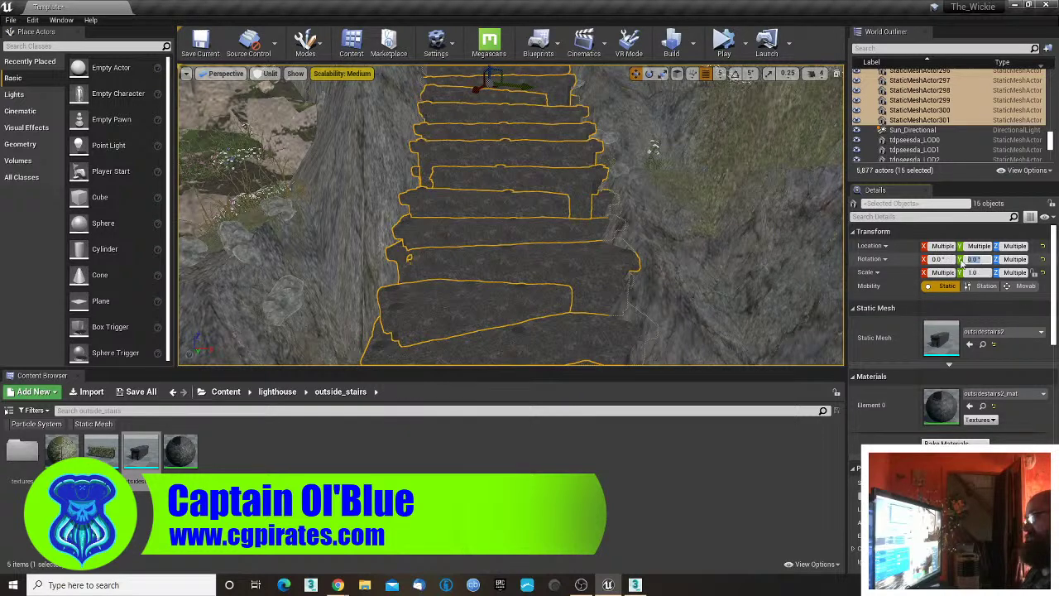
{"action": "type", "text": "0."}
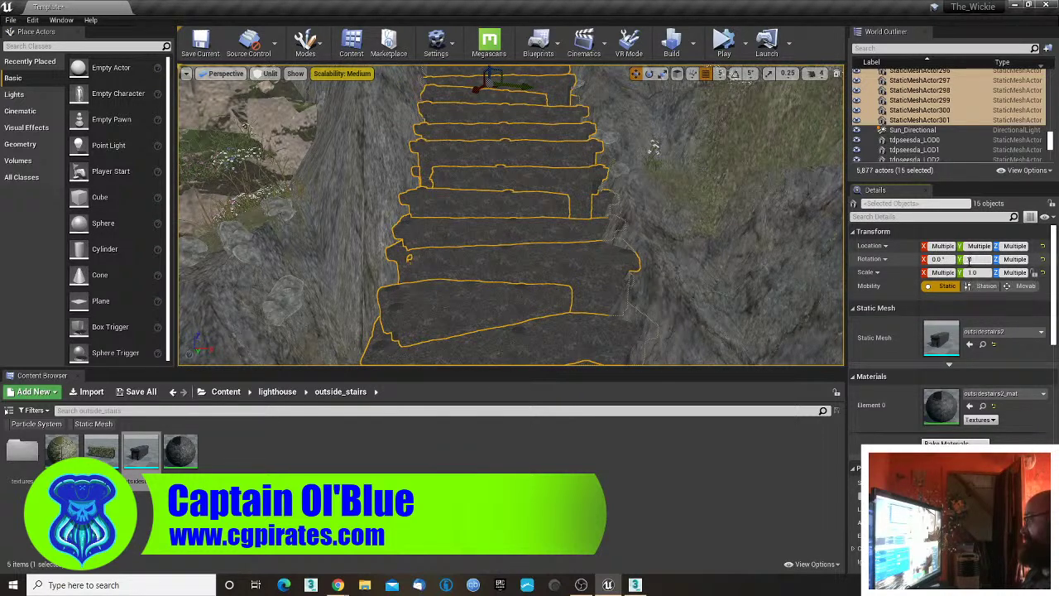
{"action": "type", "text": "0"}
{"action": "key", "text": "Tab"}
{"action": "left_click", "coordinate": [689, 214]}
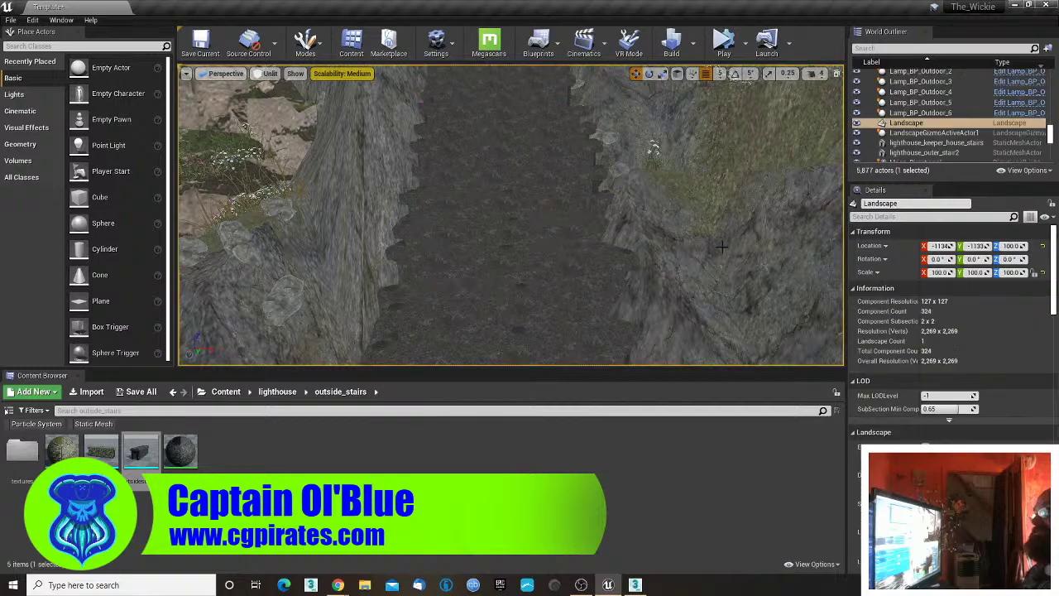
- Switch the viewport to Lit shading and examine the alignment of the replaced steps
{"action": "right_click_drag", "start_coordinate": [689, 214], "coordinate": [704, 261]}
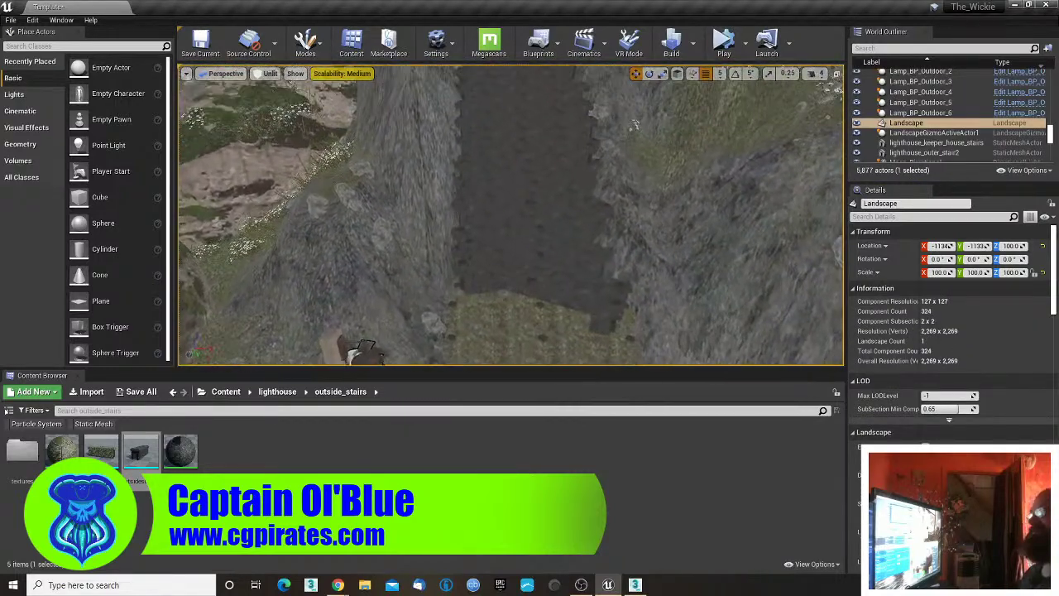
{"action": "left_click", "coordinate": [264, 76]}
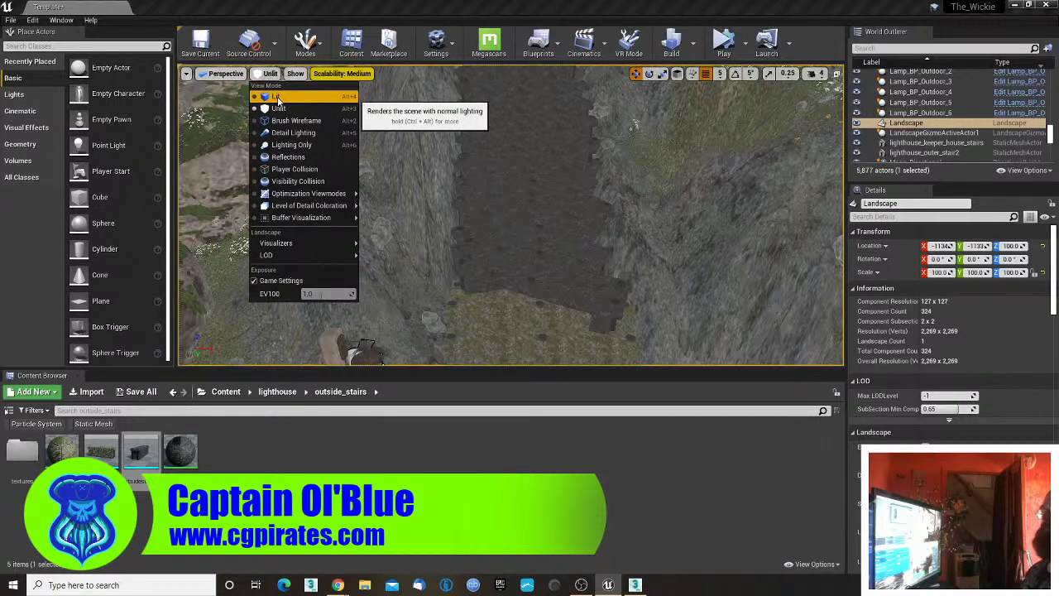
{"action": "left_click", "coordinate": [323, 97]}
{"action": "mouse_move", "coordinate": [513, 215]}
{"action": "right_mouse_down"}
{"action": "mouse_move", "coordinate": [509, 186]}
{"action": "mouse_move", "coordinate": [510, 231]}
{"action": "right_mouse_up"}
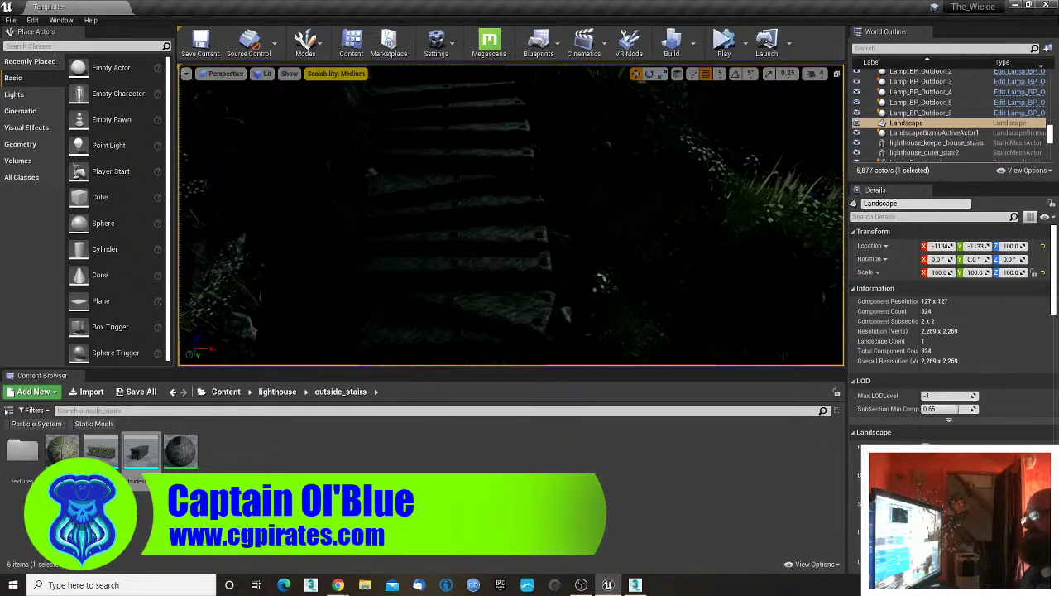
- Rotate StaticMeshActor293, StaticMeshActor298 and StaticMeshActor297 around Z to line them up with the neighbouring steps
{"action": "left_click", "coordinate": [511, 316]}
{"action": "key", "text": "e"}
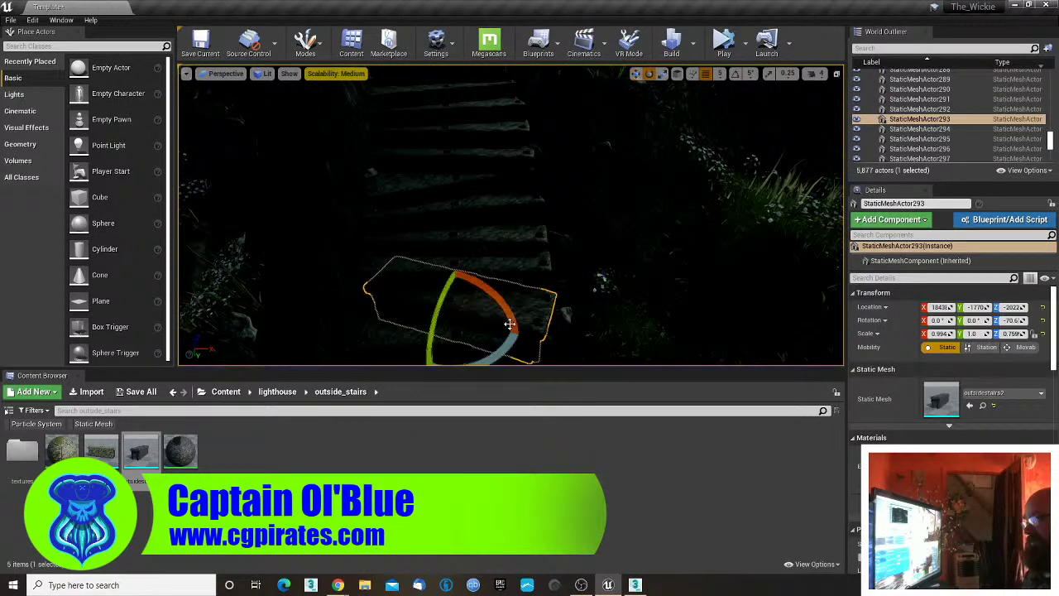
{"action": "left_click_drag", "start_coordinate": [492, 355], "coordinate": [513, 342]}
{"action": "left_click", "coordinate": [470, 177]}
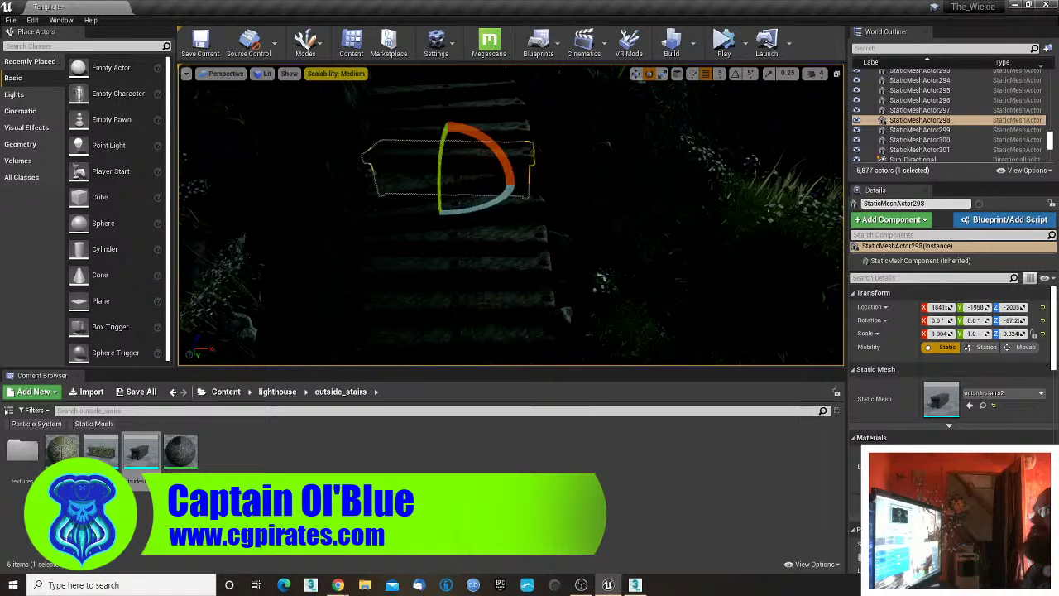
{"action": "left_click_drag", "start_coordinate": [477, 209], "coordinate": [483, 206]}
{"action": "left_click", "coordinate": [420, 184]}
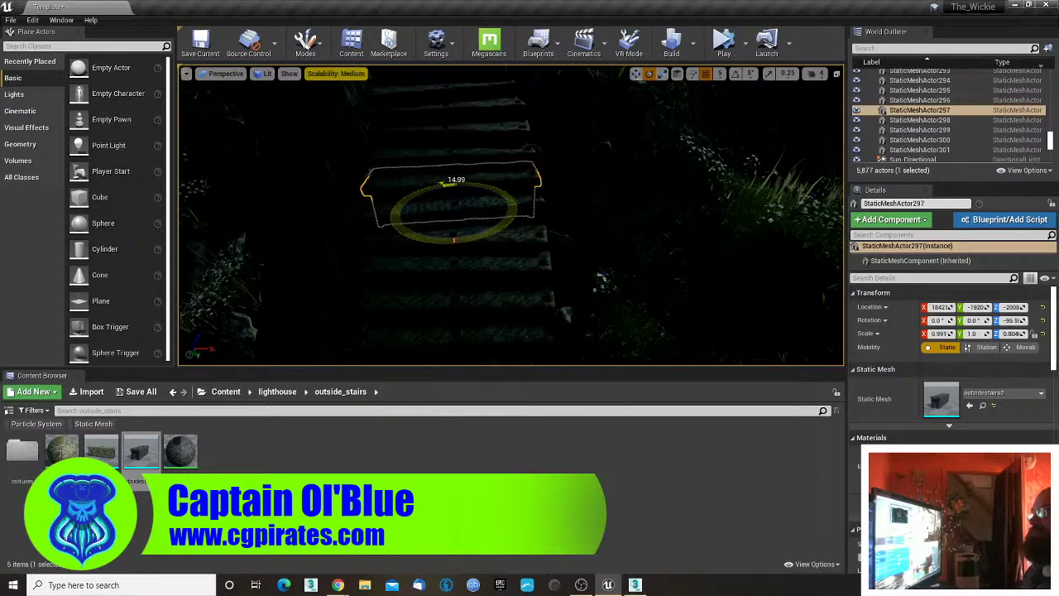
- Straighten StaticMeshActor290, StaticMeshActor289 and StaticMeshActor288 around Z, turning 289 to about -93 degrees and 288 to about -88 degrees
{"action": "right_click_drag", "start_coordinate": [480, 198], "coordinate": [472, 265]}
{"action": "key", "text": "w"}
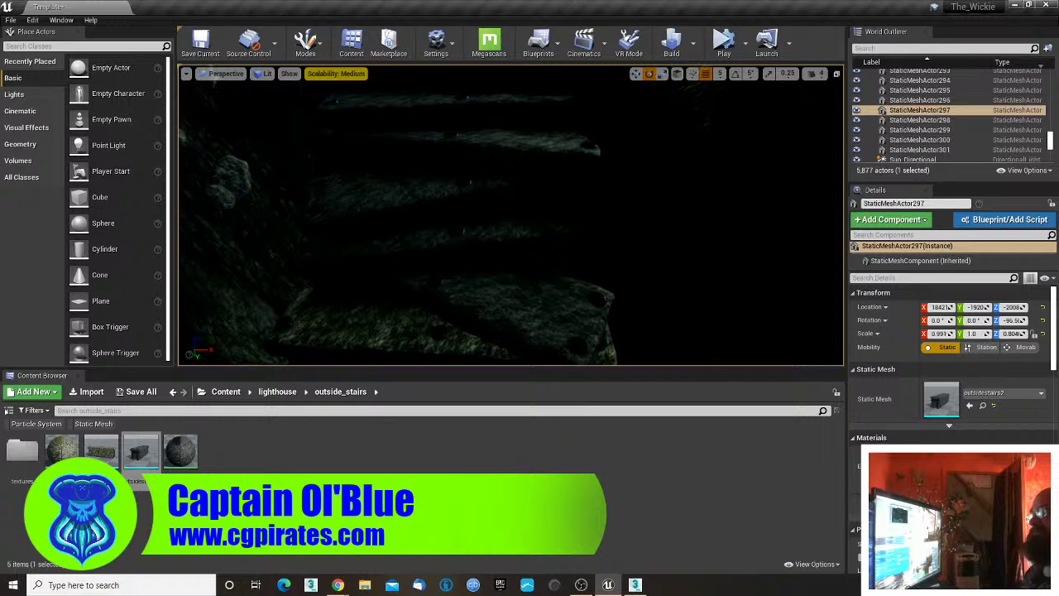
{"action": "left_click", "coordinate": [488, 149]}
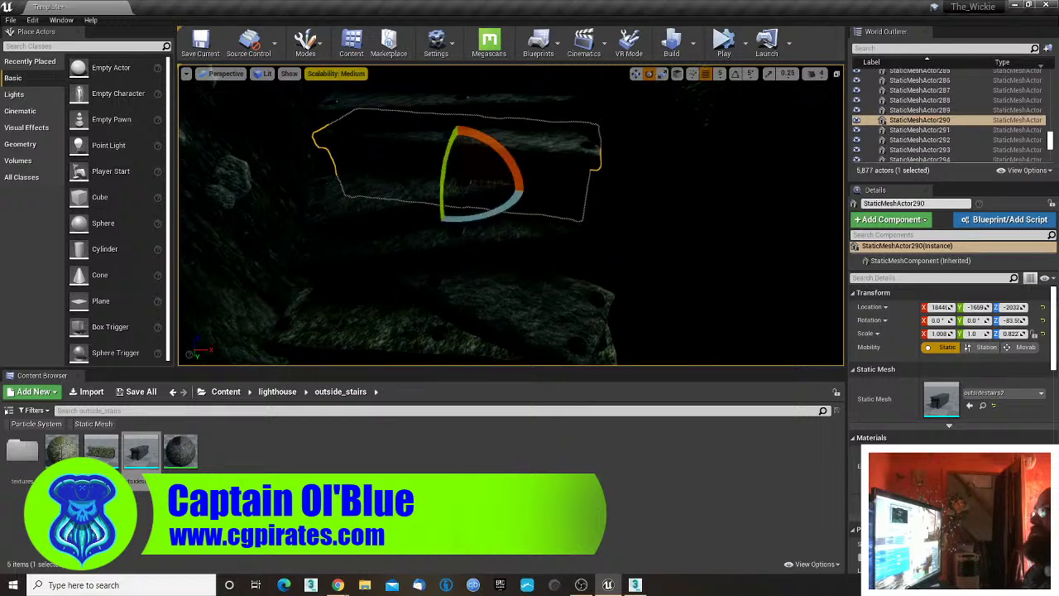
{"action": "left_click_drag", "start_coordinate": [475, 217], "coordinate": [495, 217]}
{"action": "left_click", "coordinate": [488, 235]}
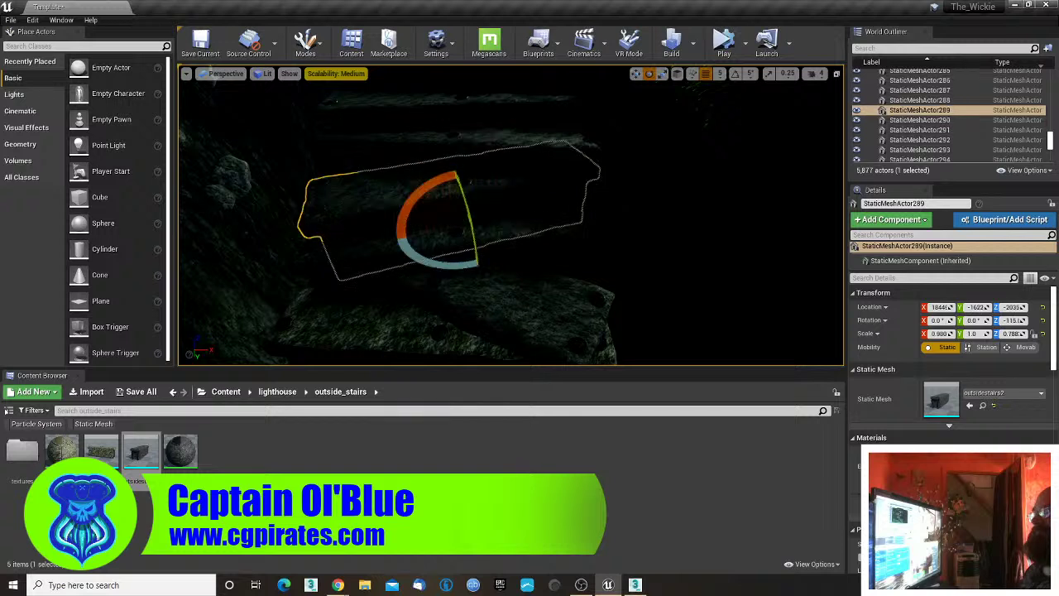
{"action": "left_click_drag", "start_coordinate": [440, 263], "coordinate": [391, 263]}
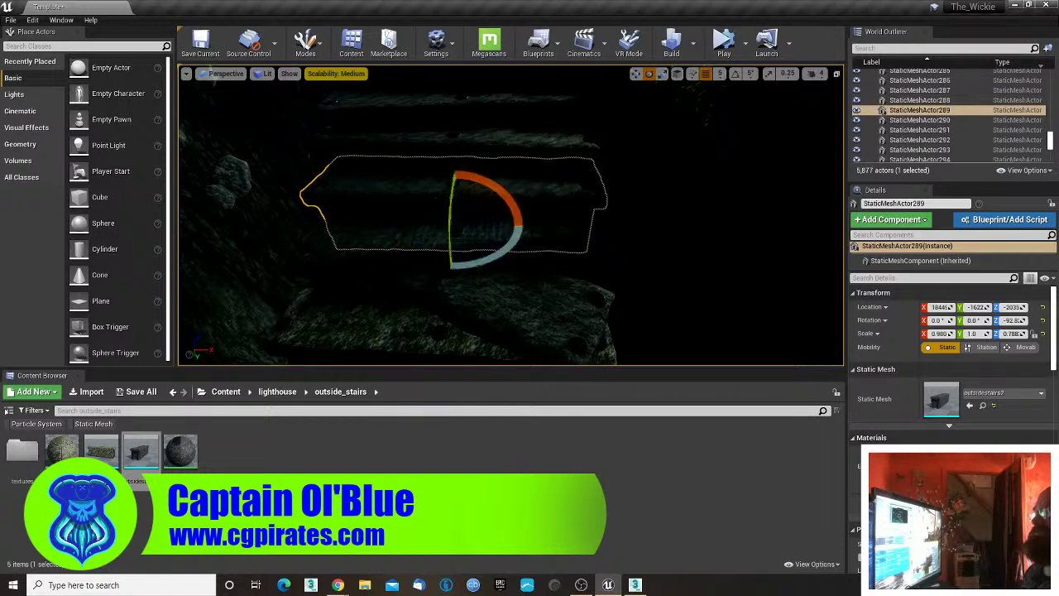
{"action": "left_click", "coordinate": [451, 277]}
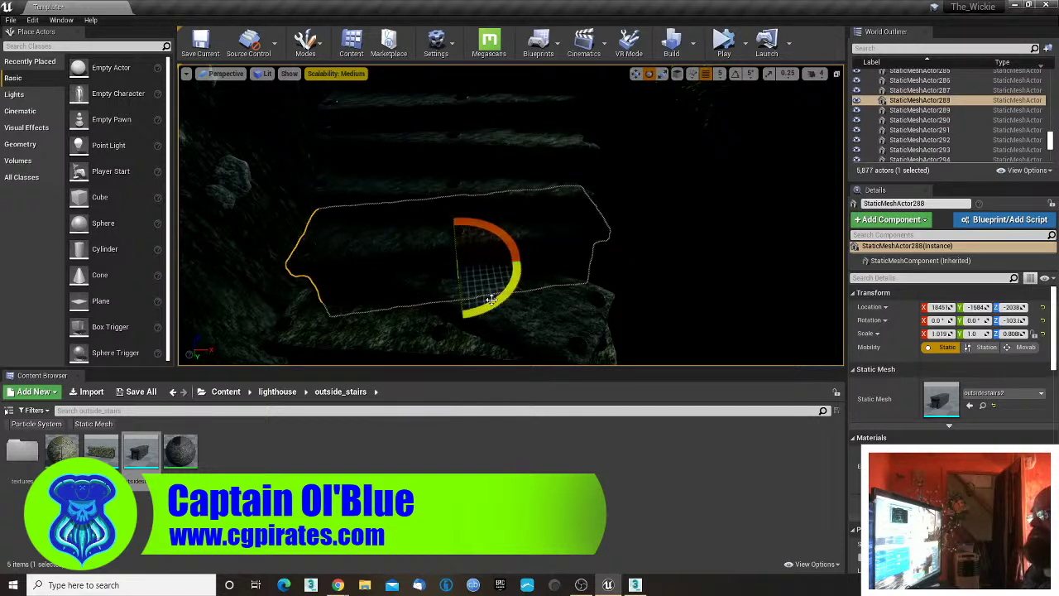
{"action": "left_click_drag", "start_coordinate": [491, 300], "coordinate": [456, 301]}
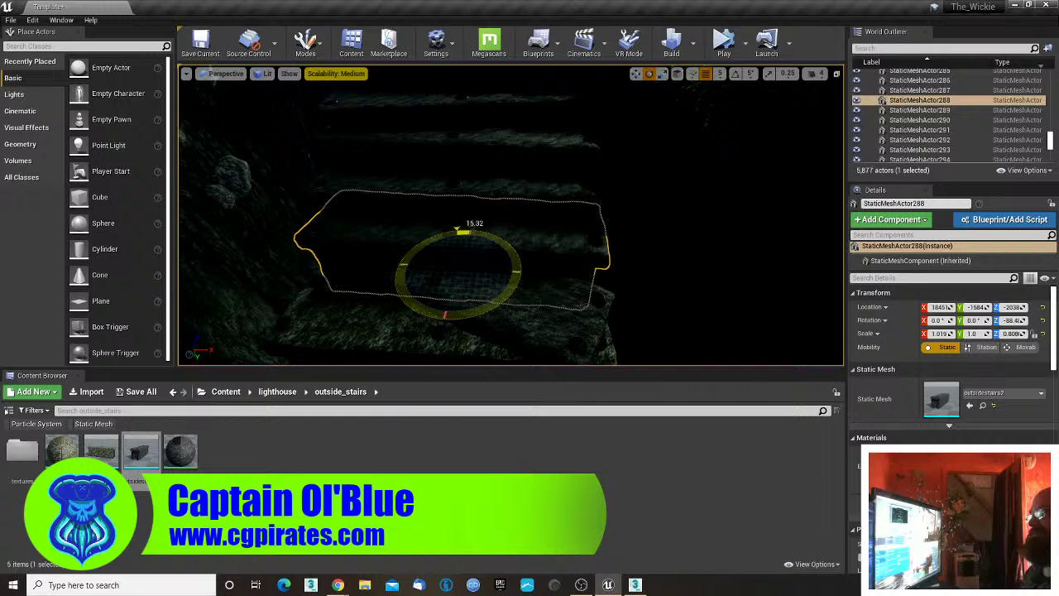
{"action": "left_click_drag", "start_coordinate": [461, 231], "coordinate": [460, 233]}
- Rotate StaticMeshActor287 around Z to align it with the staircase, and turn StaticMeshActor301 to about -106 degrees
{"action": "left_click", "coordinate": [499, 318]}
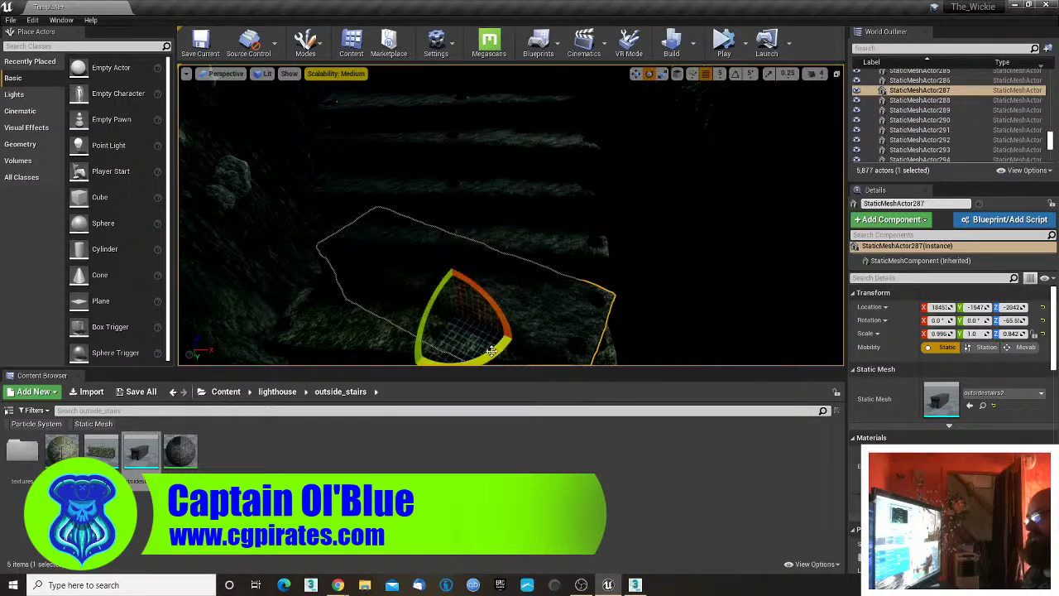
{"action": "left_click_drag", "start_coordinate": [486, 348], "coordinate": [510, 348]}
{"action": "left_click_drag", "start_coordinate": [454, 299], "coordinate": [460, 291]}
{"action": "left_click", "coordinate": [645, 286]}
{"action": "right_click_drag", "start_coordinate": [646, 286], "coordinate": [629, 233]}
{"action": "key", "text": "s"}
{"action": "key", "text": "s"}
{"action": "key", "text": "w"}
{"action": "left_click", "coordinate": [514, 313]}
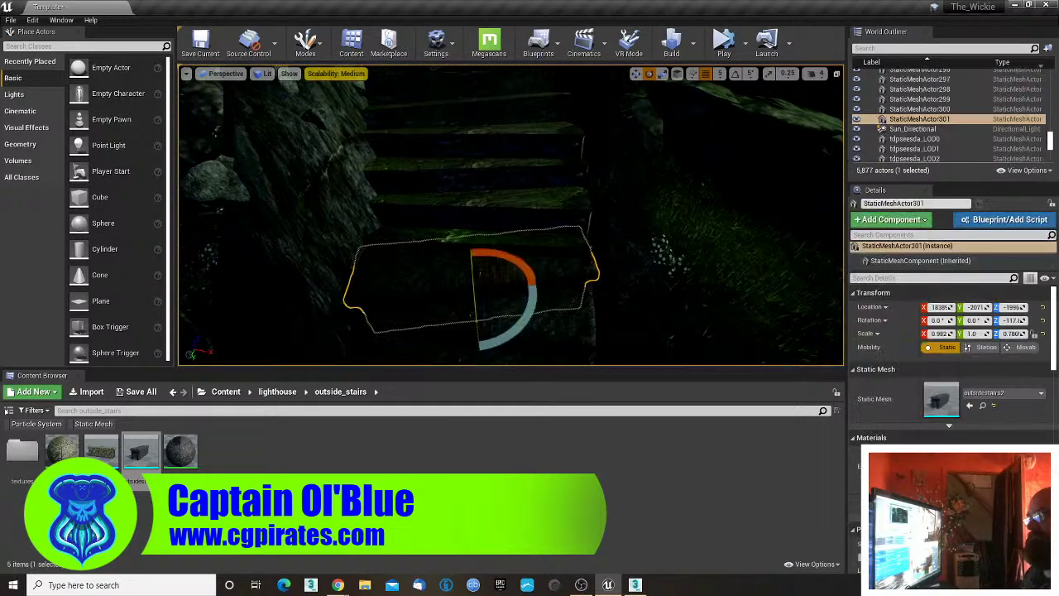
{"action": "left_click_drag", "start_coordinate": [520, 329], "coordinate": [499, 343]}
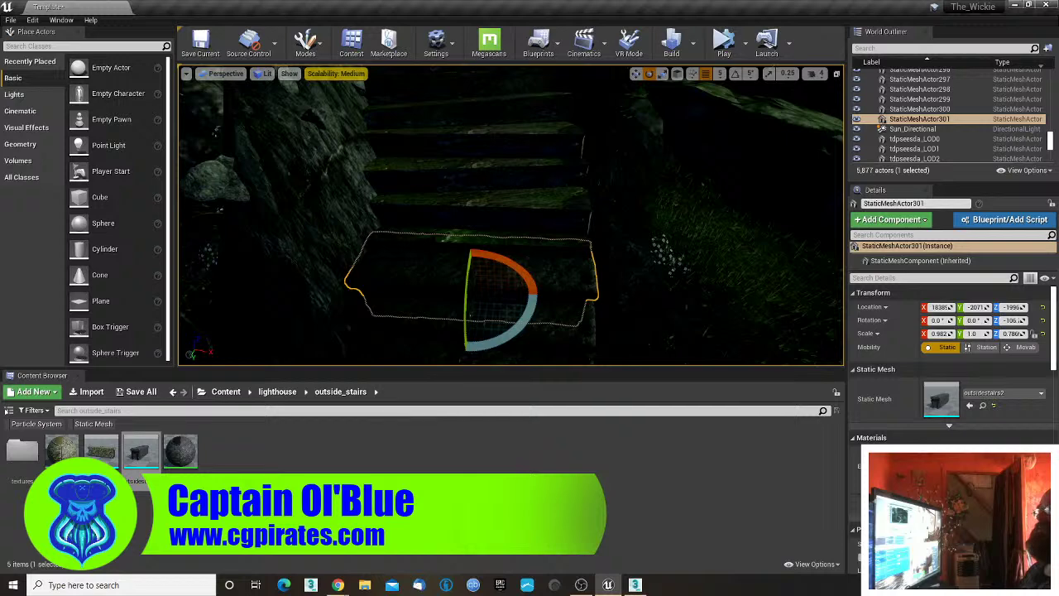
- Switch the viewport to Unlit shading and select StaticMeshActor302, the first placeholder cube step above the replaced ones
{"action": "left_click", "coordinate": [263, 72]}
{"action": "left_click", "coordinate": [274, 104]}
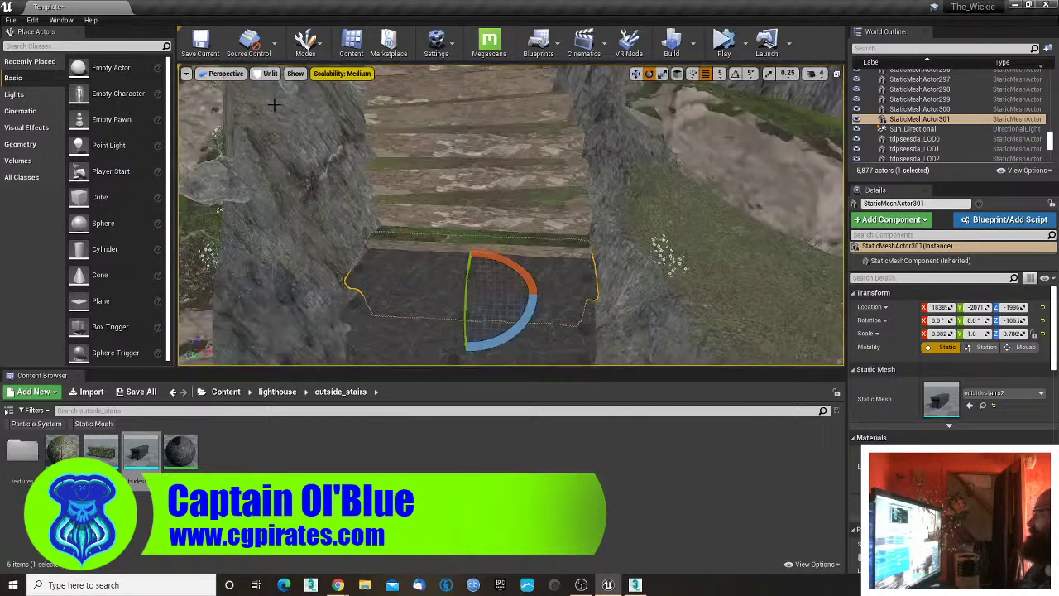
{"action": "left_click", "coordinate": [475, 242]}
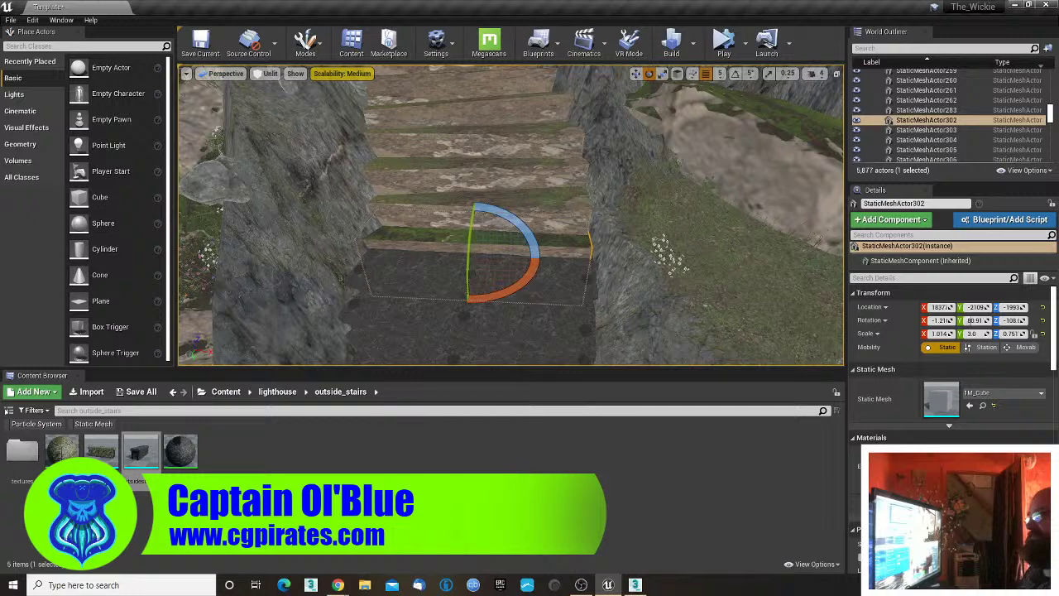
{"action": "mouse_move", "coordinate": [476, 242]}
{"action": "right_mouse_down"}
{"action": "mouse_move", "coordinate": [506, 214]}
{"action": "mouse_move", "coordinate": [488, 245]}
{"action": "right_mouse_up"}
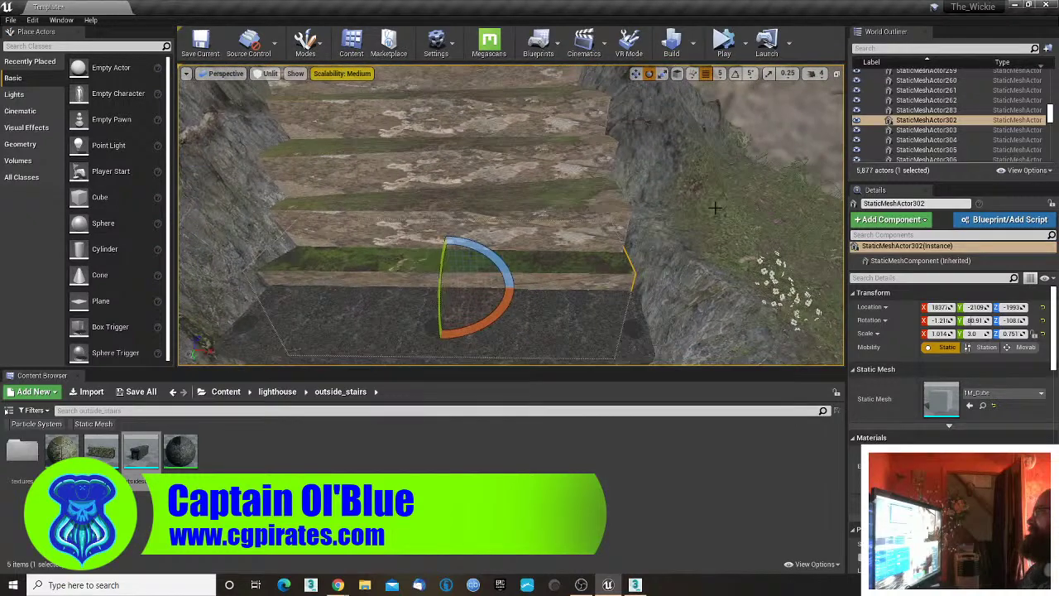
{"action": "left_click", "coordinate": [918, 111]}
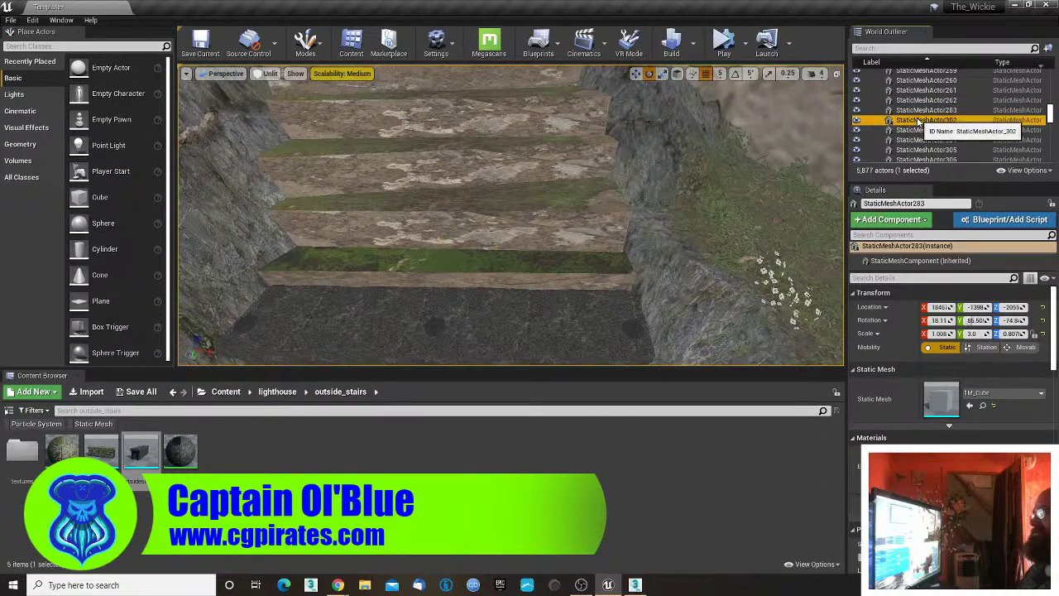
{"action": "left_click", "coordinate": [918, 122]}
- Follow the remaining staircase up the cliff and extend the selection from StaticMeshActor302 through StaticMeshActor342
{"action": "right_click_drag", "start_coordinate": [720, 157], "coordinate": [700, 76]}
{"action": "key", "text": "s"}
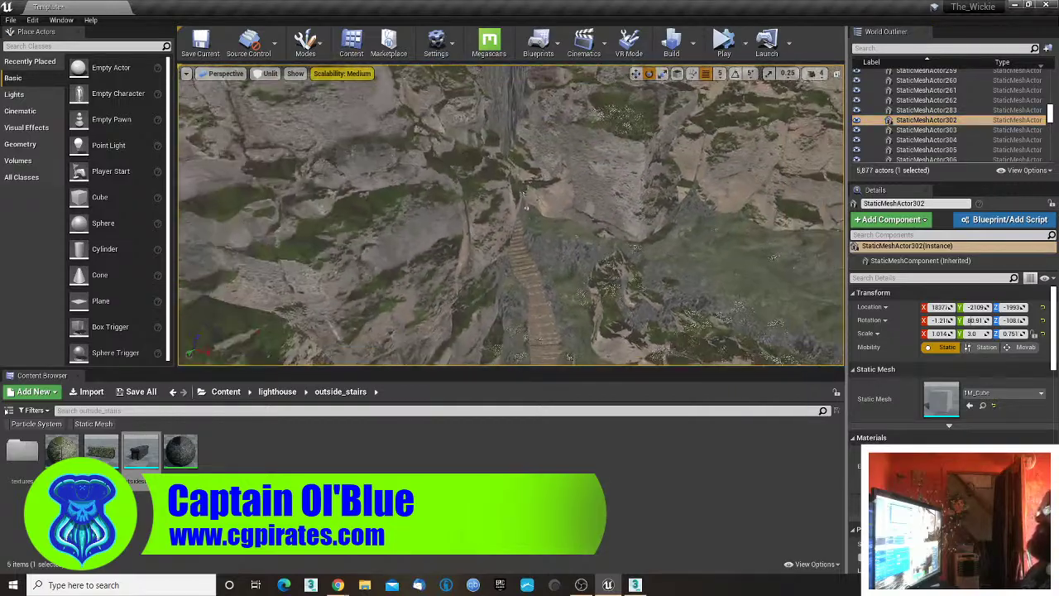
{"action": "scroll", "coordinate": [524, 202], "scroll_direction": "down", "scroll_amount": 10}
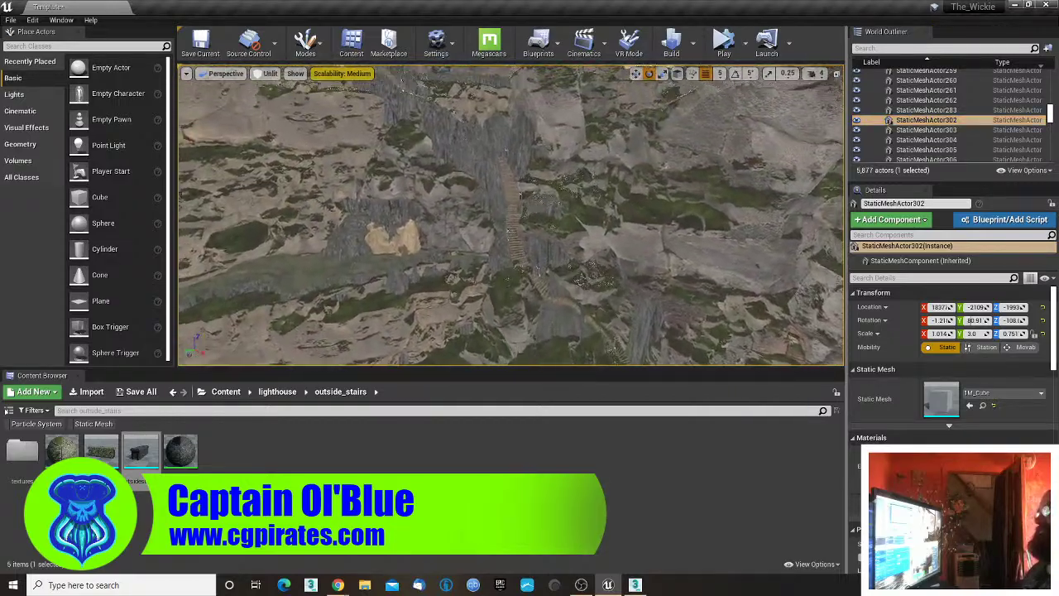
{"action": "right_click_drag", "start_coordinate": [524, 203], "coordinate": [494, 137]}
{"action": "key", "text": "w"}
{"action": "key", "text": "w"}
{"action": "key", "text": "w"}
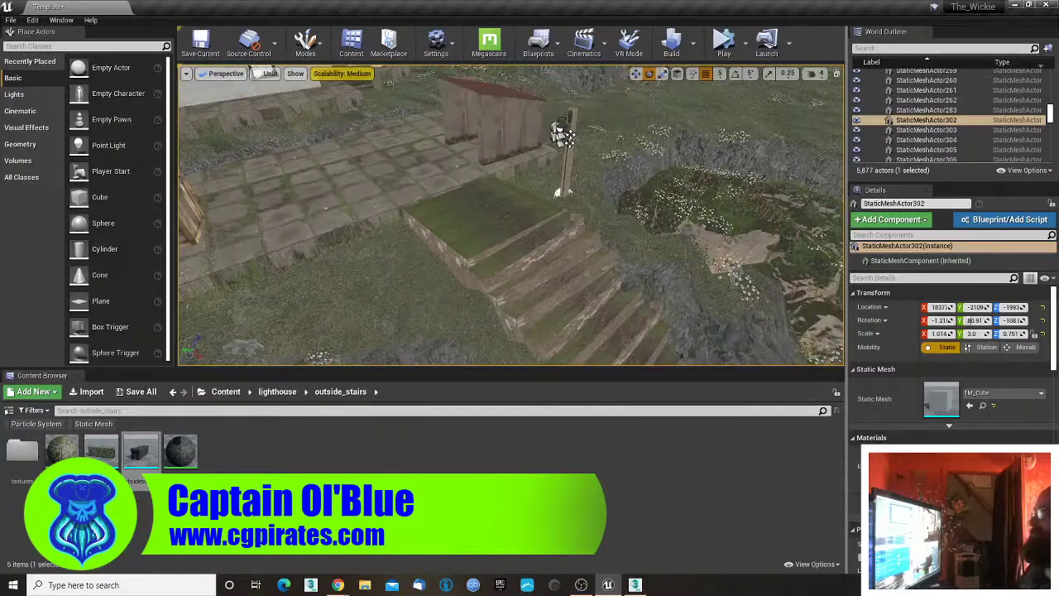
{"action": "scroll", "coordinate": [952, 153], "scroll_direction": "down", "scroll_amount": 15}
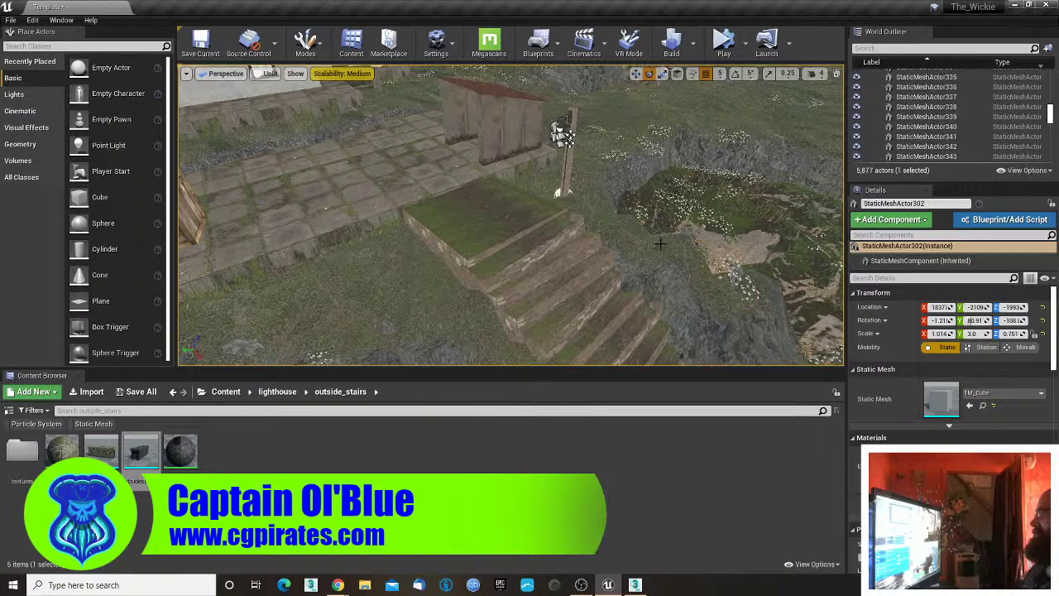
{"action": "scroll", "coordinate": [658, 242], "scroll_direction": "down", "scroll_amount": 4}
{"action": "key", "text": "s"}
{"action": "right_click_drag", "start_coordinate": [658, 242], "coordinate": [669, 239]}
{"action": "left_click", "coordinate": [915, 147], "text": "shift"}
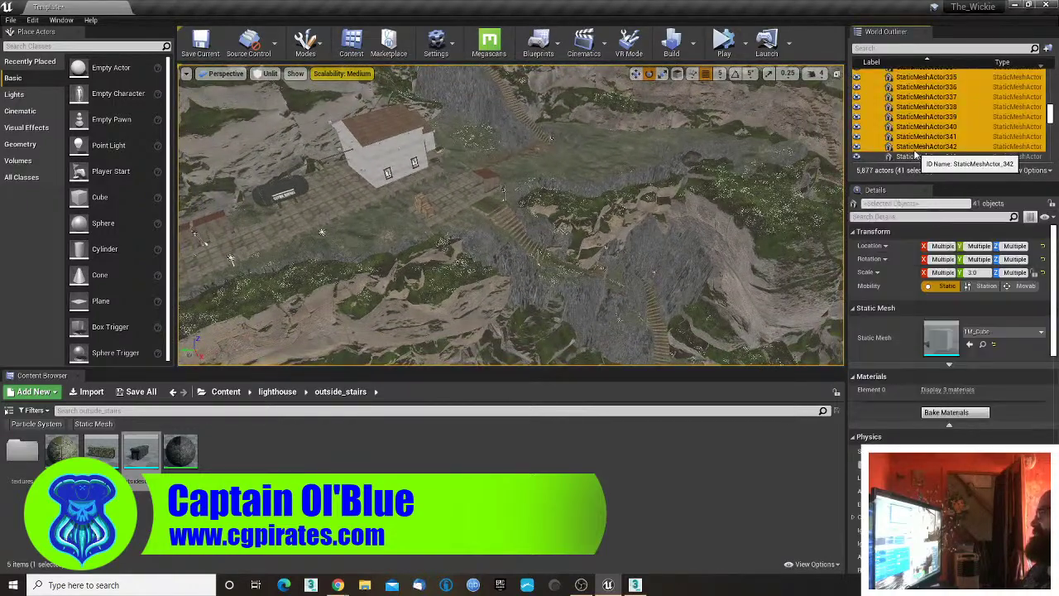
- Extend the actor selection through StaticMeshActor550, covering all placeholder cube steps up to just below the landing at the top of the cliff
{"action": "scroll", "coordinate": [915, 155], "scroll_direction": "down", "scroll_amount": 11}
{"action": "left_click", "coordinate": [916, 155], "text": "shift"}
{"action": "scroll", "coordinate": [915, 155], "scroll_direction": "down", "scroll_amount": 6}
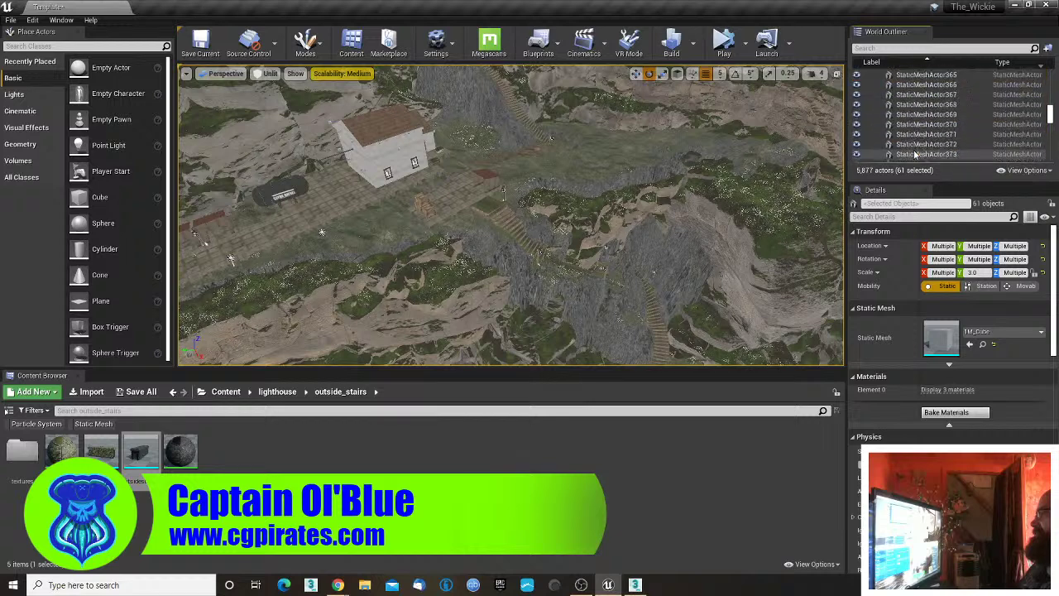
{"action": "scroll", "coordinate": [915, 154], "scroll_direction": "down", "scroll_amount": 4}
{"action": "left_click", "coordinate": [915, 154], "text": "shift"}
{"action": "scroll", "coordinate": [915, 154], "scroll_direction": "down", "scroll_amount": 8}
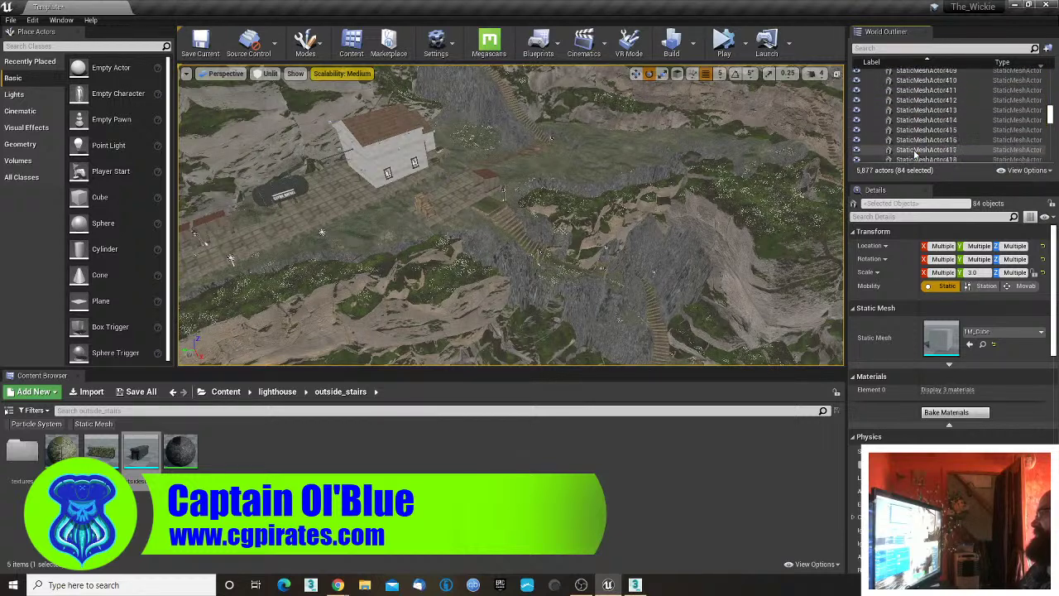
{"action": "left_click", "coordinate": [915, 152], "text": "shift"}
{"action": "scroll", "coordinate": [915, 154], "scroll_direction": "down", "scroll_amount": 10}
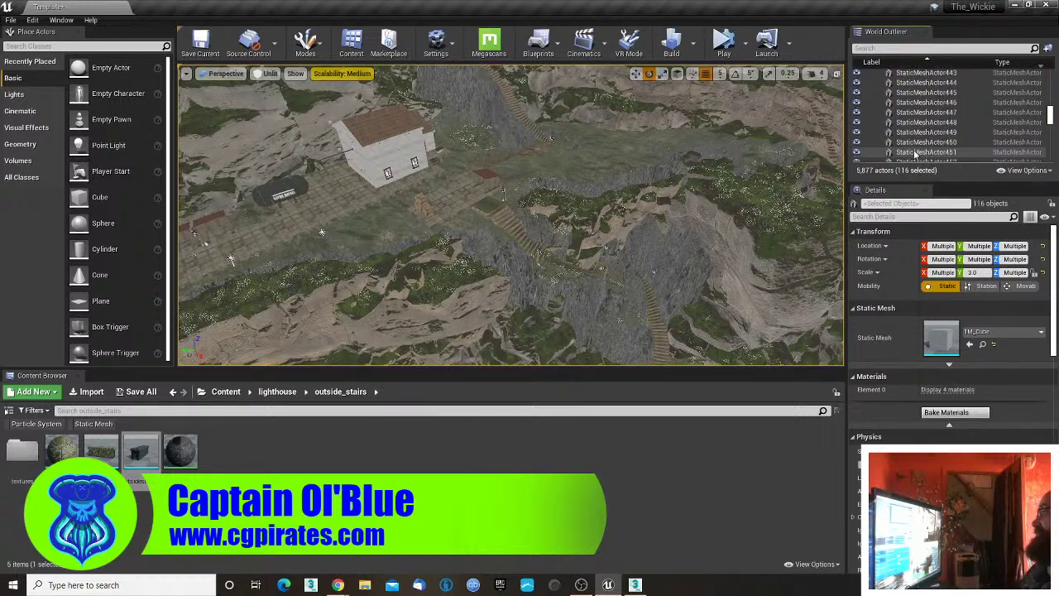
{"action": "left_click", "coordinate": [915, 152], "text": "shift"}
{"action": "scroll", "coordinate": [915, 154], "scroll_direction": "down", "scroll_amount": 9}
{"action": "left_click", "coordinate": [915, 152], "text": "shift"}
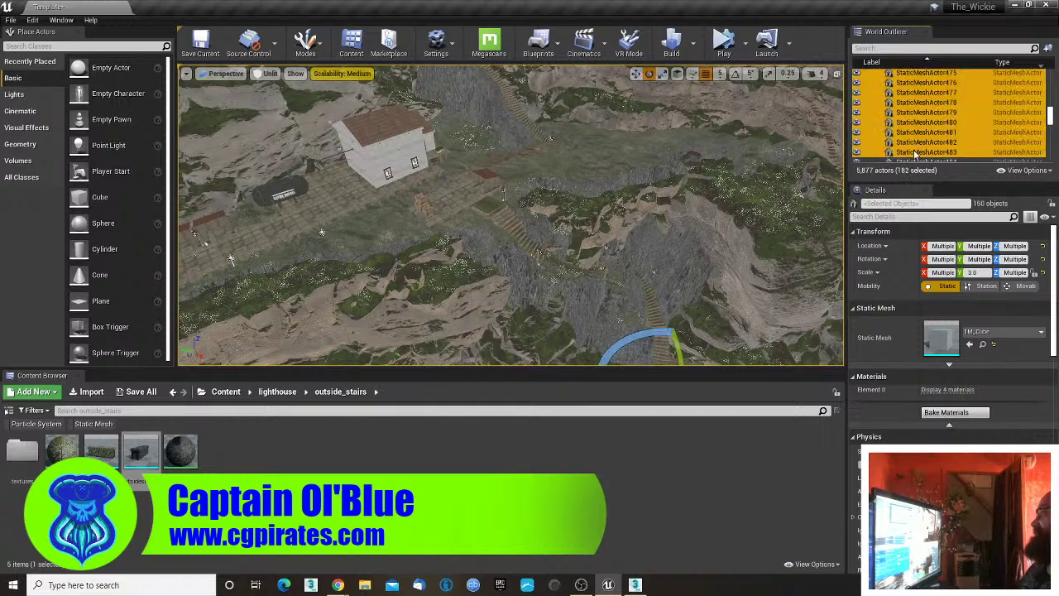
{"action": "scroll", "coordinate": [915, 154], "scroll_direction": "down", "scroll_amount": 3}
{"action": "left_click", "coordinate": [915, 152], "text": "shift"}
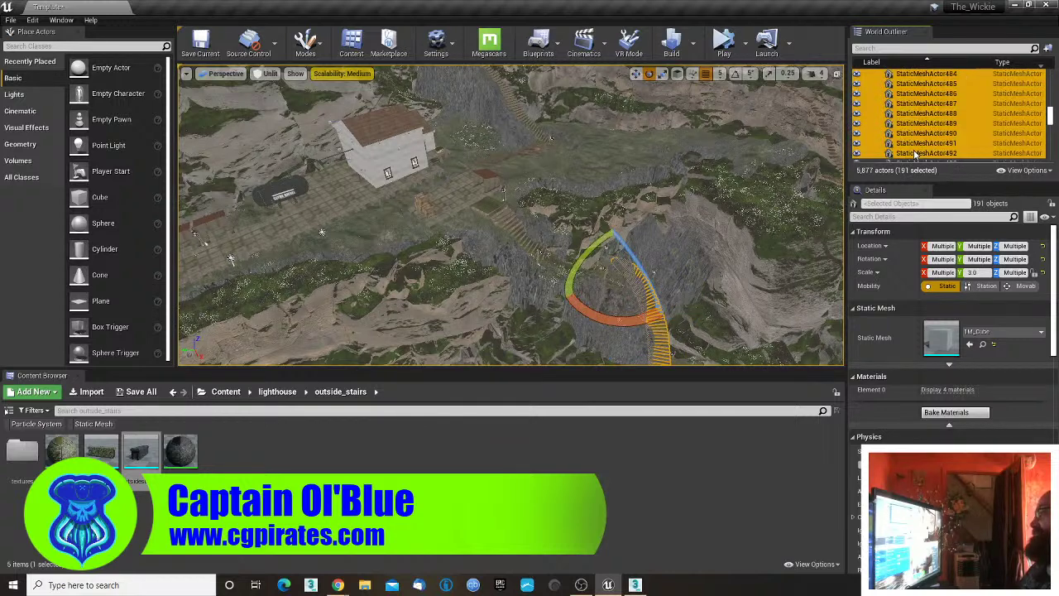
{"action": "scroll", "coordinate": [915, 154], "scroll_direction": "down", "scroll_amount": 3}
{"action": "left_click", "coordinate": [915, 152], "text": "shift"}
{"action": "scroll", "coordinate": [915, 154], "scroll_direction": "down", "scroll_amount": 4}
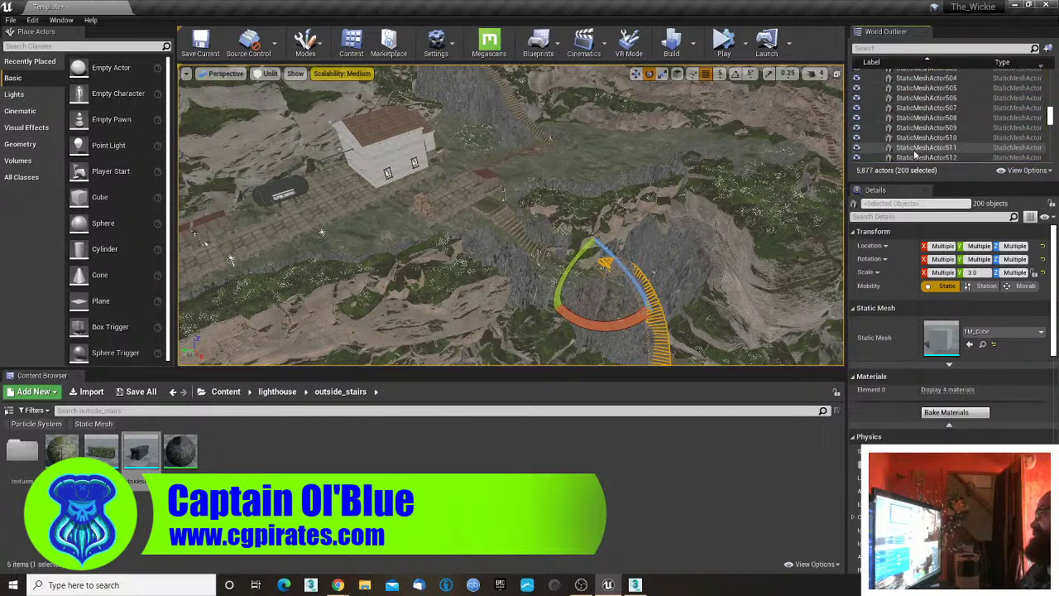
{"action": "scroll", "coordinate": [915, 154], "scroll_direction": "down", "scroll_amount": 1}
{"action": "left_click", "coordinate": [915, 152], "text": "shift"}
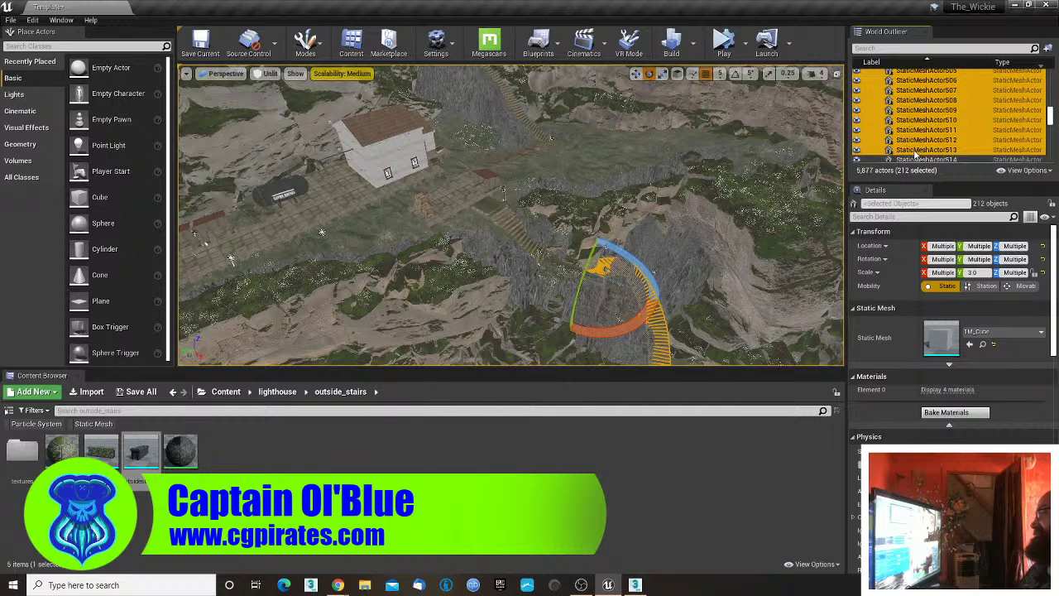
{"action": "scroll", "coordinate": [915, 154], "scroll_direction": "down", "scroll_amount": 3}
{"action": "left_click", "coordinate": [915, 152], "text": "shift"}
{"action": "scroll", "coordinate": [915, 154], "scroll_direction": "down", "scroll_amount": 3}
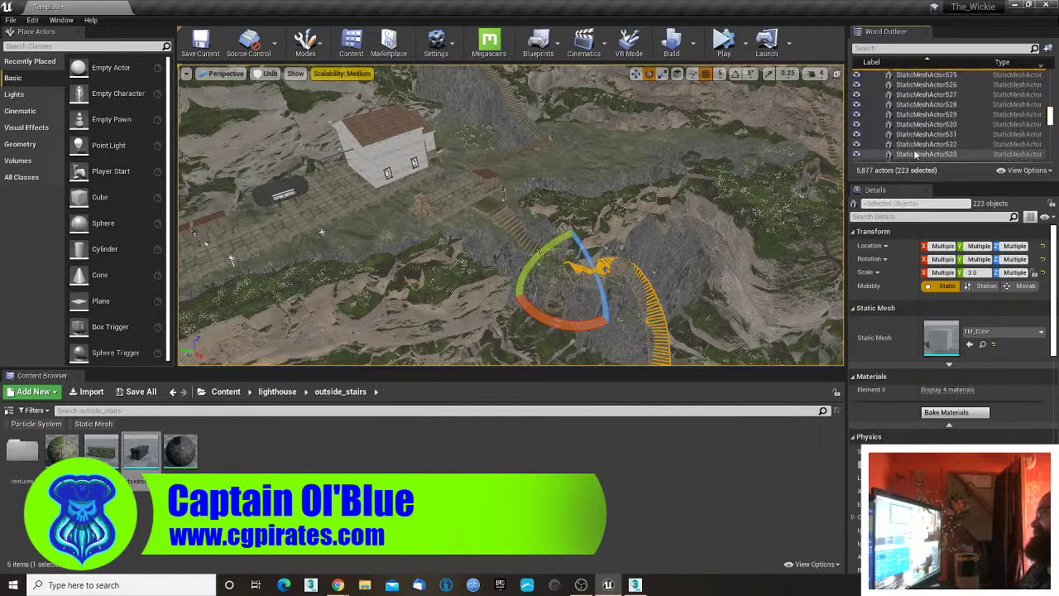
{"action": "left_click", "coordinate": [915, 154], "text": "shift"}
{"action": "scroll", "coordinate": [915, 154], "scroll_direction": "down", "scroll_amount": 2}
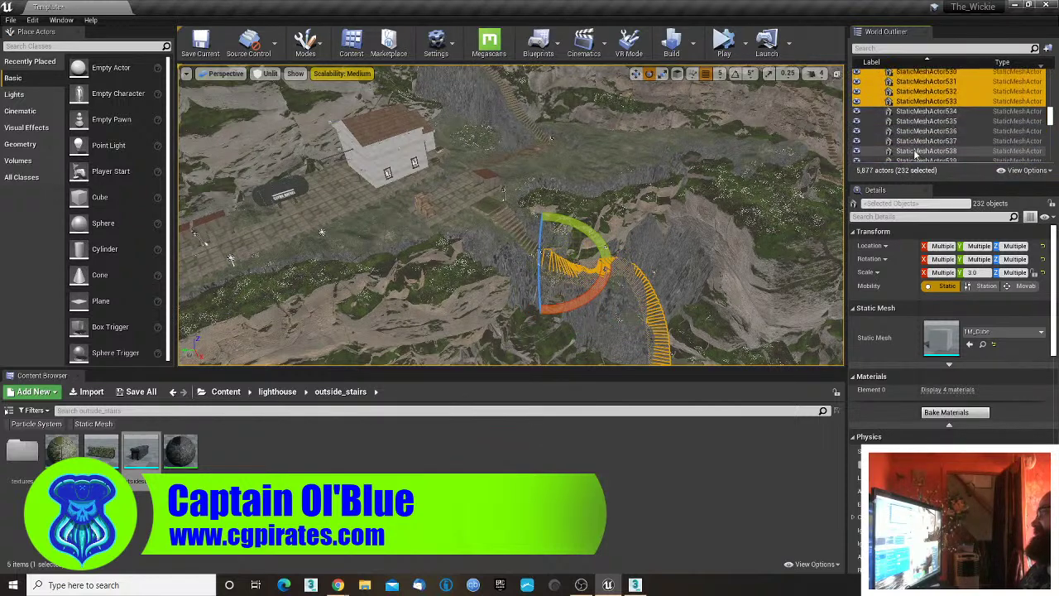
{"action": "left_click", "coordinate": [915, 154], "text": "shift"}
{"action": "scroll", "coordinate": [915, 152], "scroll_direction": "down", "scroll_amount": 3}
{"action": "left_click", "coordinate": [916, 152], "text": "shift"}
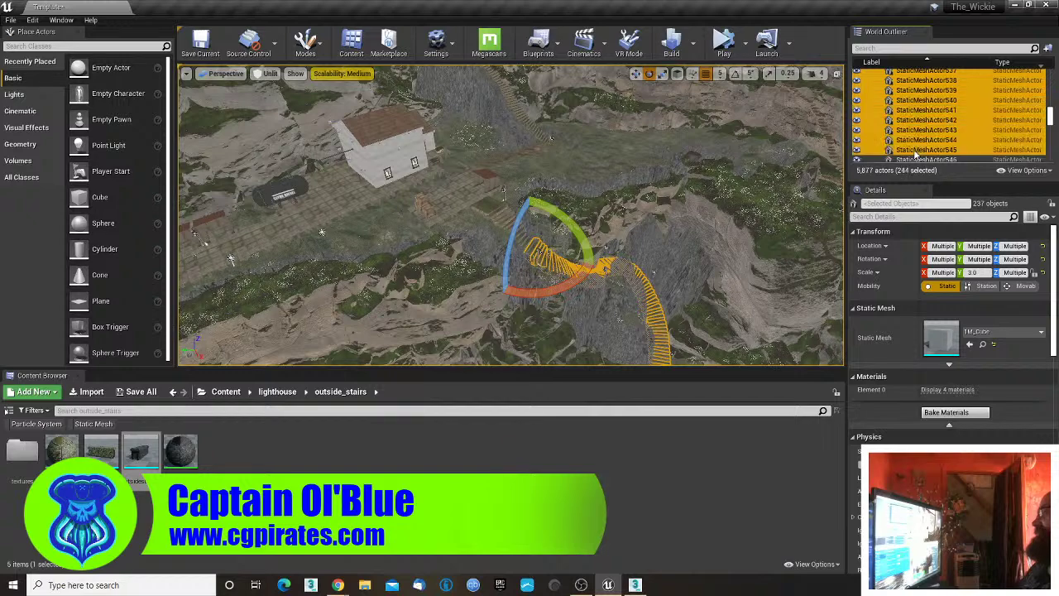
{"action": "scroll", "coordinate": [915, 154], "scroll_direction": "down", "scroll_amount": 2}
{"action": "left_click", "coordinate": [915, 154], "text": "shift"}
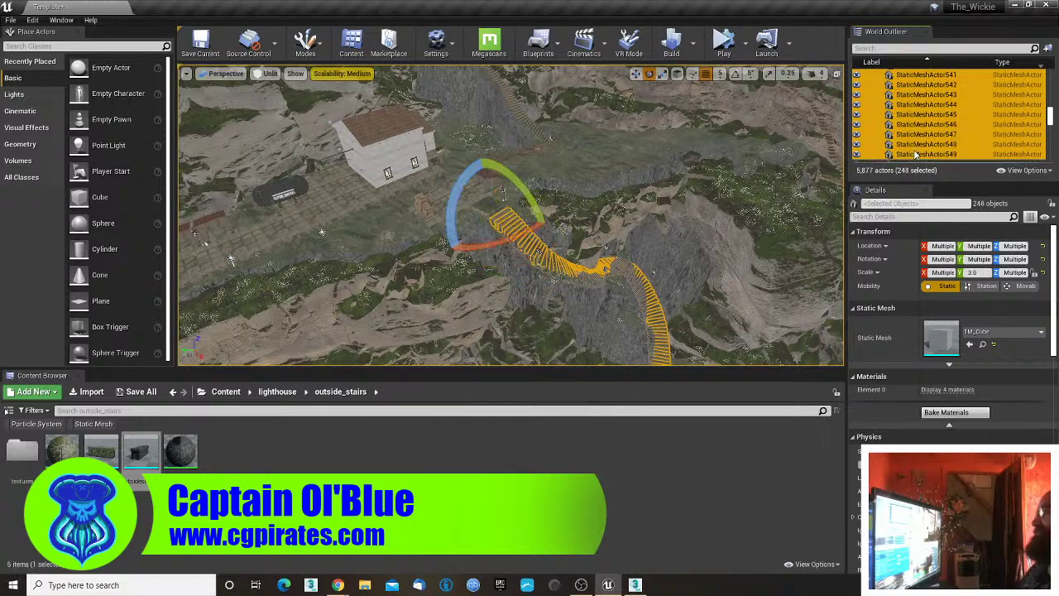
{"action": "scroll", "coordinate": [915, 154], "scroll_direction": "down", "scroll_amount": 1}
{"action": "left_click", "coordinate": [915, 148], "text": "shift"}
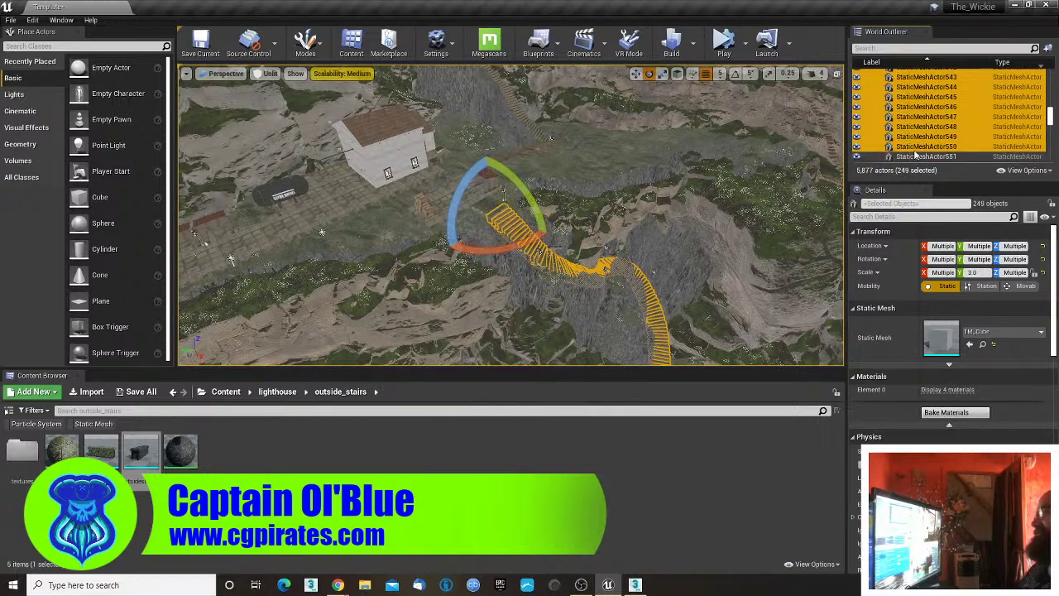
- Replace all the selected placeholder cube steps with the outsidestairs2 static mesh
{"action": "right_click_drag", "start_coordinate": [652, 259], "coordinate": [695, 266]}
{"action": "key", "text": "w"}
{"action": "key", "text": "w"}
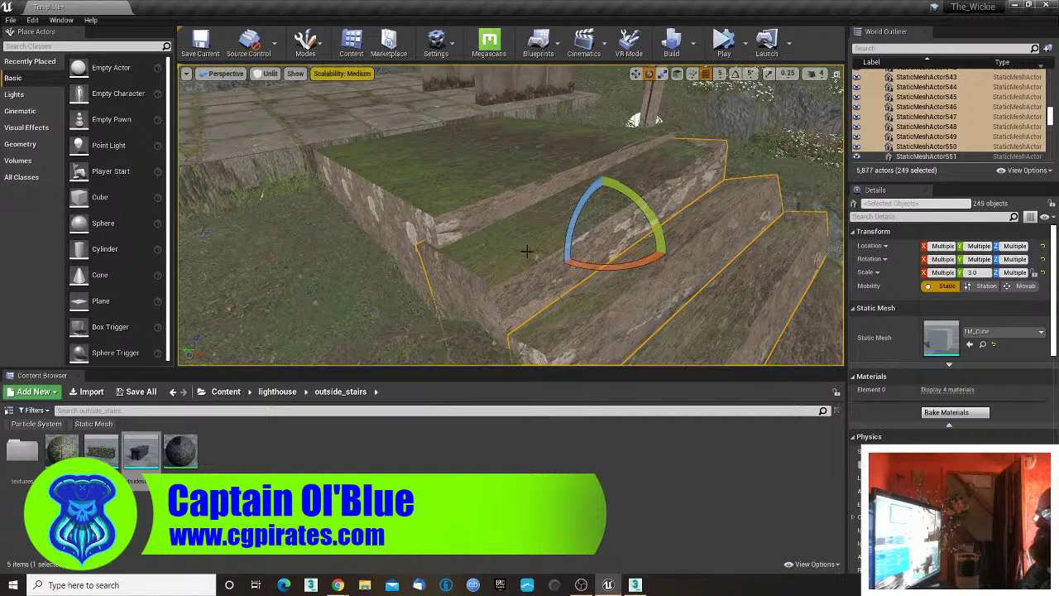
{"action": "right_click", "coordinate": [527, 252]}
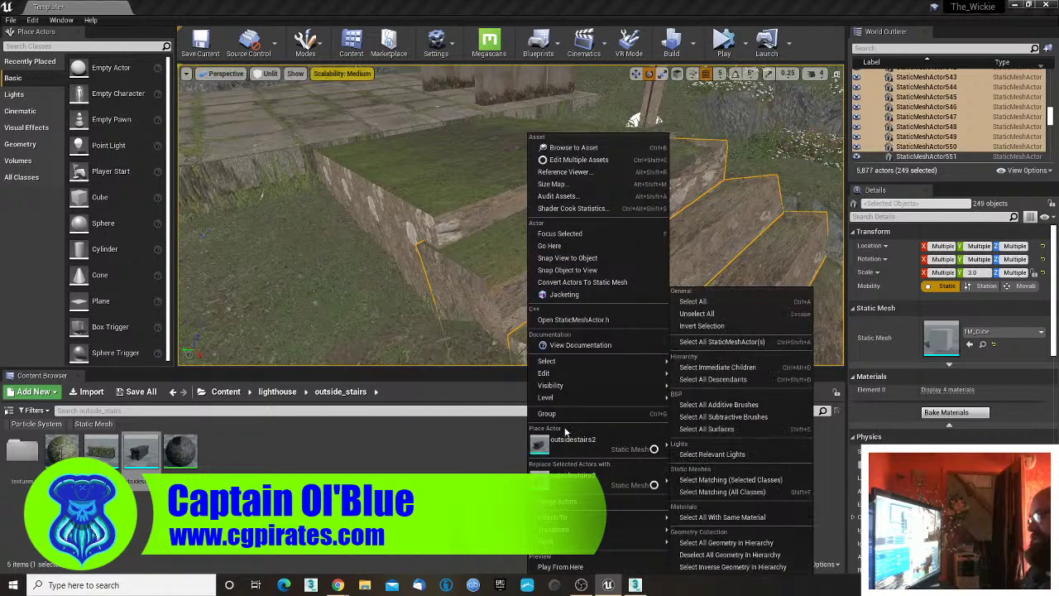
{"action": "left_click", "coordinate": [577, 476]}
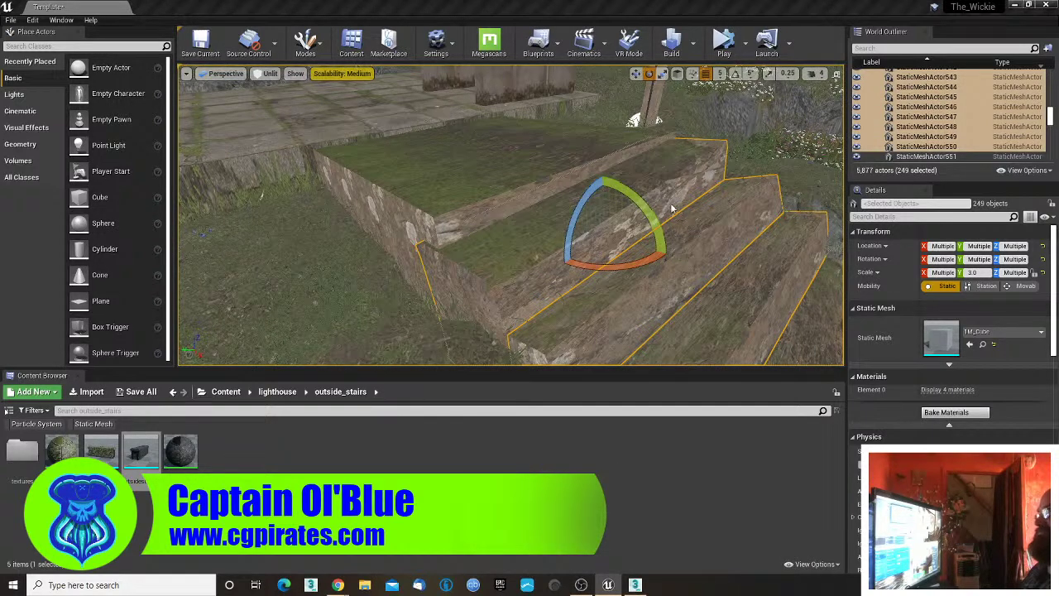
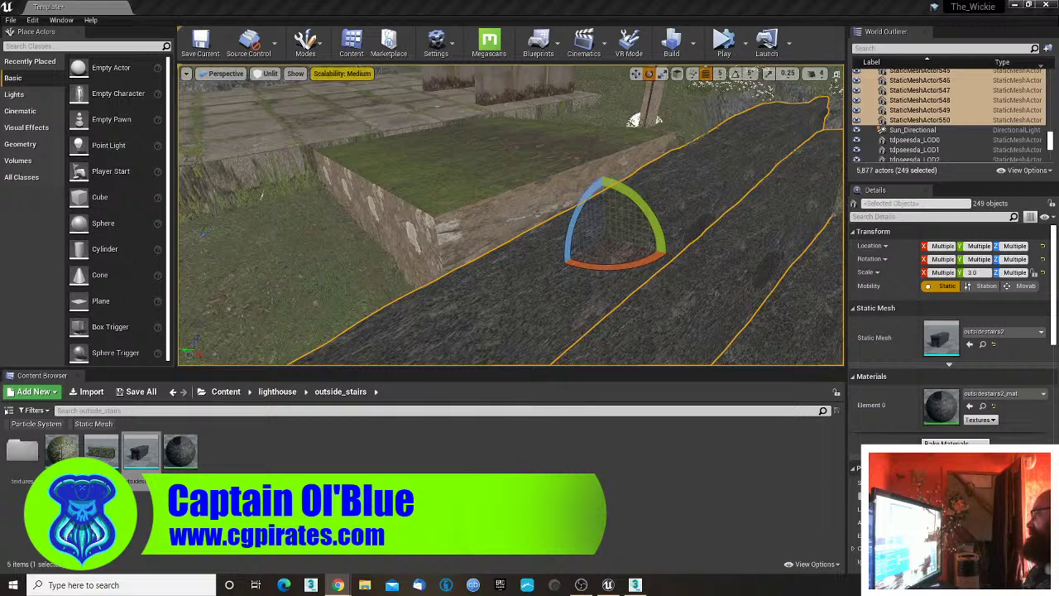
- Set the Y scale of all the replaced steps to 1
{"action": "left_click", "coordinate": [976, 273]}
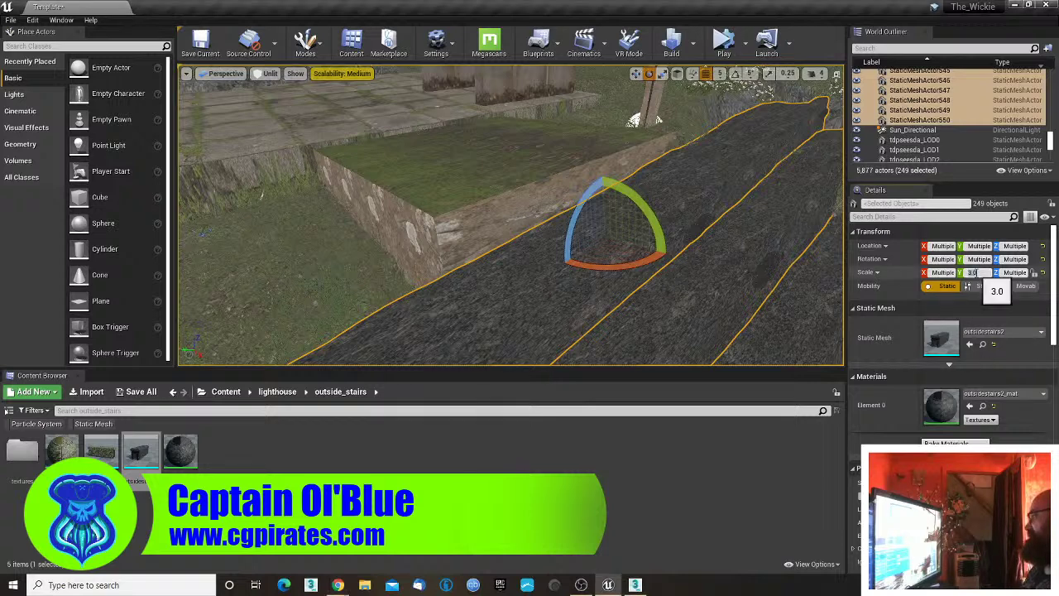
{"action": "type", "text": "1"}
{"action": "key", "text": "Return"}
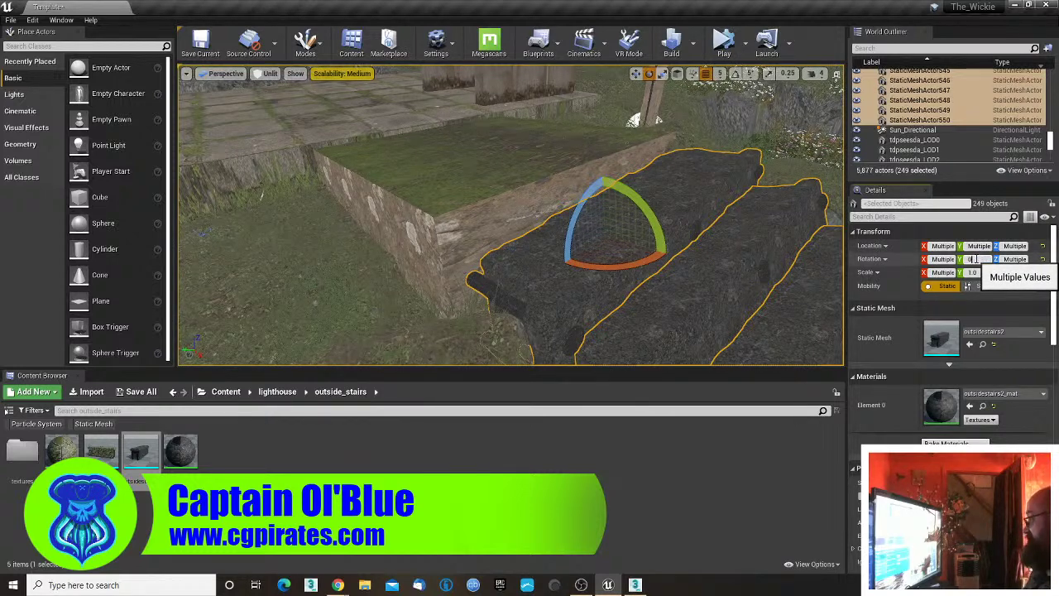
- Set the X and Y rotation of all the replaced steps to 0 degrees and save the level
{"action": "key", "text": "Tab"}
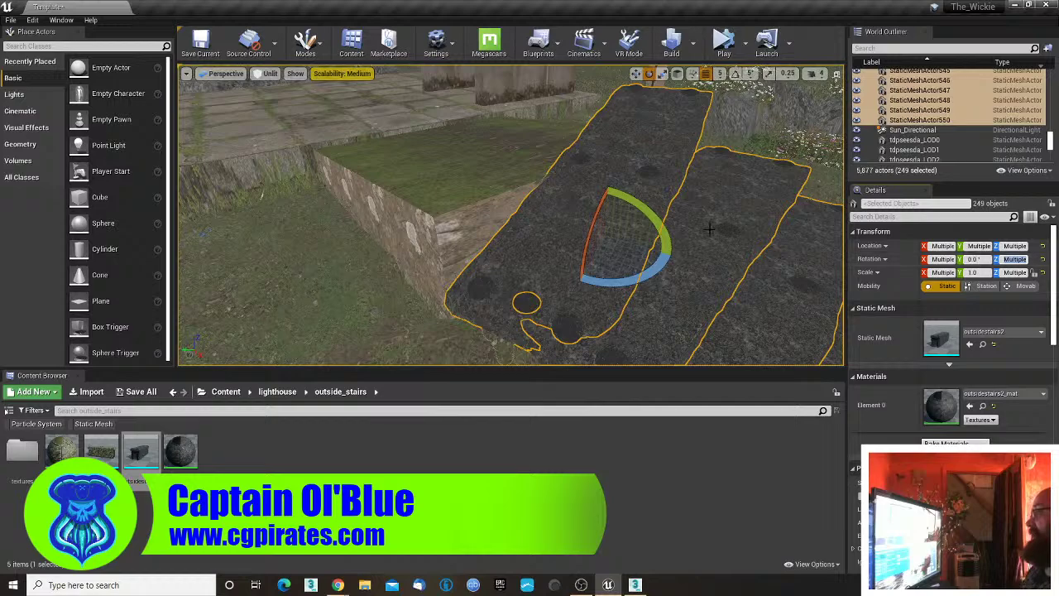
{"action": "right_click_drag", "start_coordinate": [704, 224], "coordinate": [701, 224]}
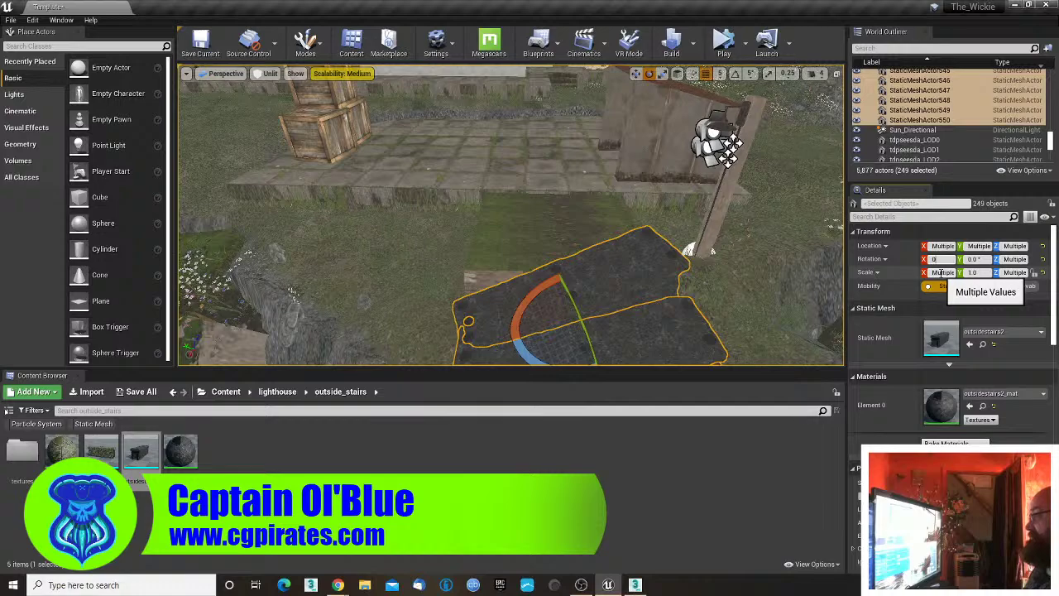
{"action": "key", "text": "Tab"}
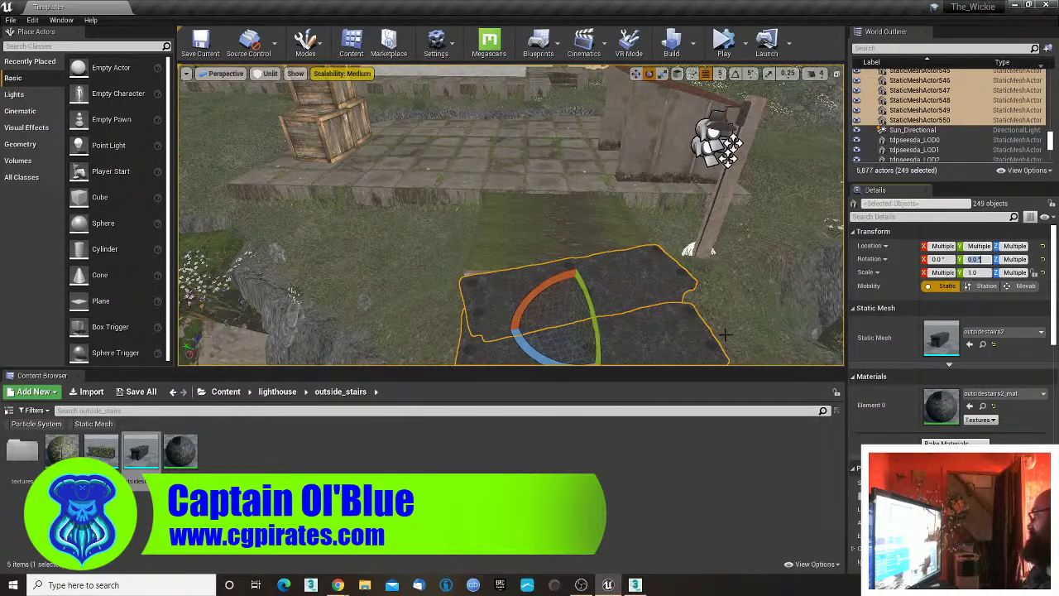
{"action": "right_click_drag", "start_coordinate": [741, 312], "coordinate": [705, 326]}
{"action": "key", "text": "ctrl+s"}
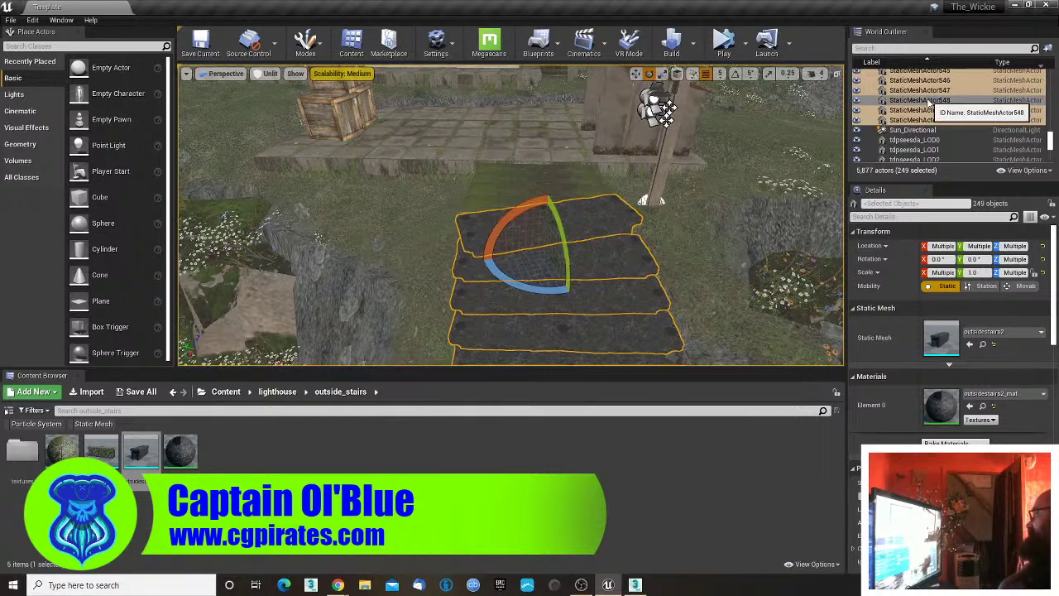
{"action": "right_click", "coordinate": [930, 102]}
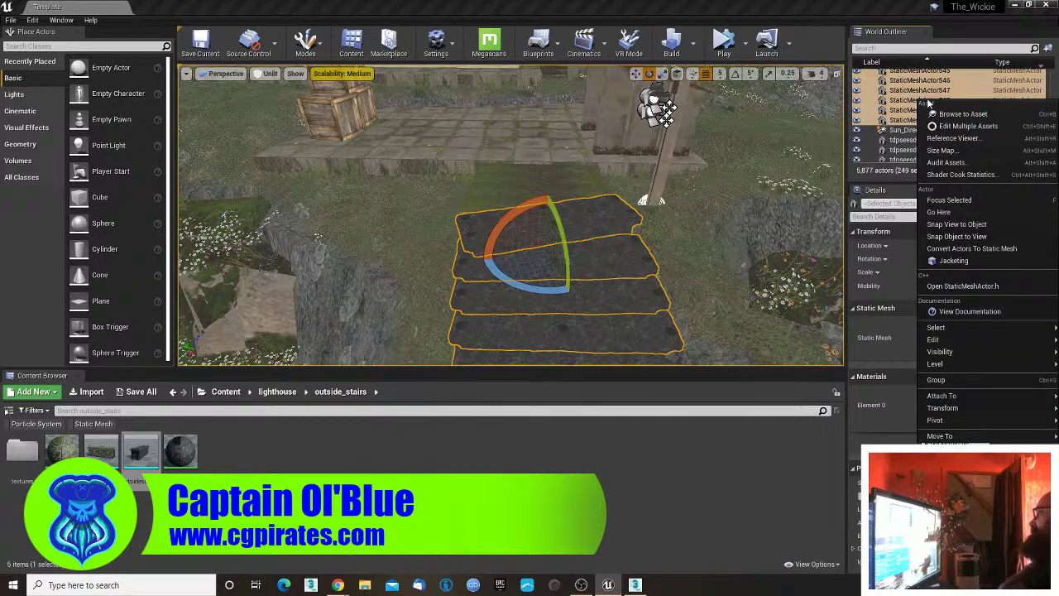
{"action": "mouse_move", "coordinate": [956, 340]}
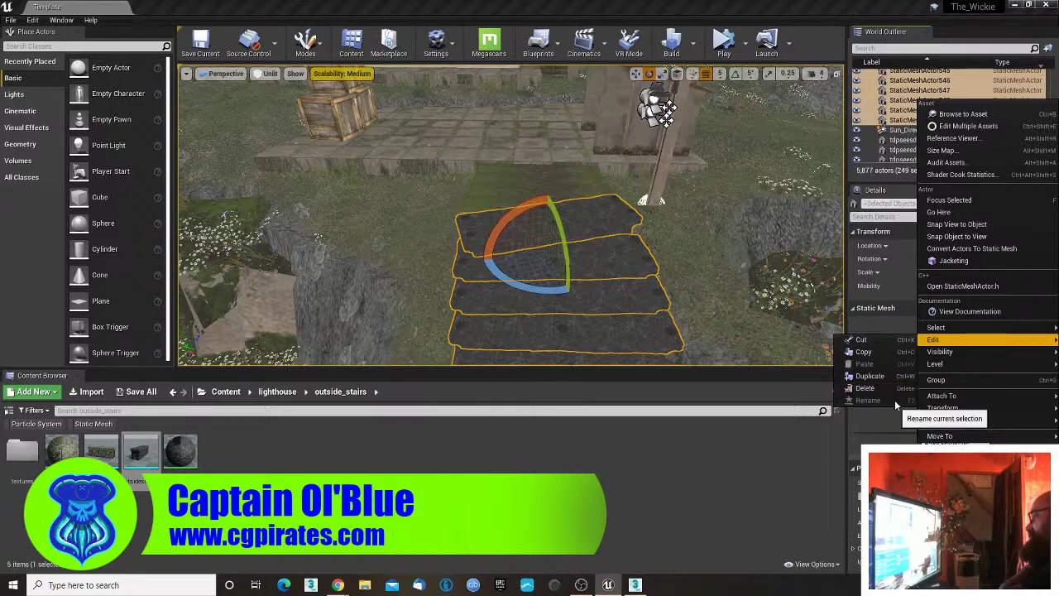
{"action": "mouse_move", "coordinate": [701, 253]}
{"action": "right_mouse_down"}
{"action": "mouse_move", "coordinate": [705, 285]}
{"action": "mouse_move", "coordinate": [700, 241]}
{"action": "mouse_move", "coordinate": [705, 255]}
{"action": "right_mouse_up"}
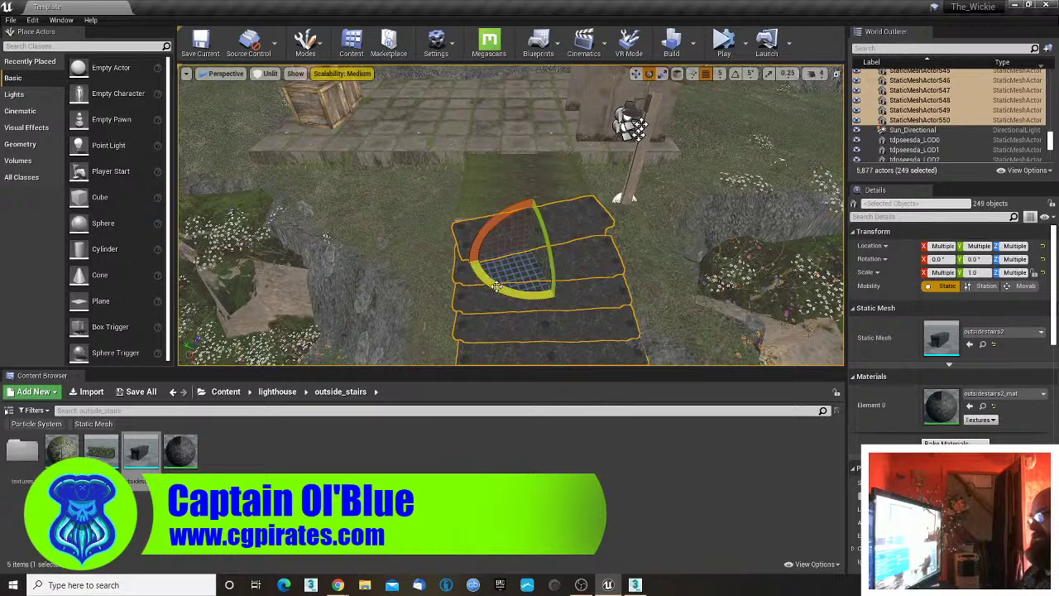
{"action": "left_click_drag", "start_coordinate": [499, 286], "coordinate": [476, 284]}
{"action": "key", "text": "ctrl+z"}
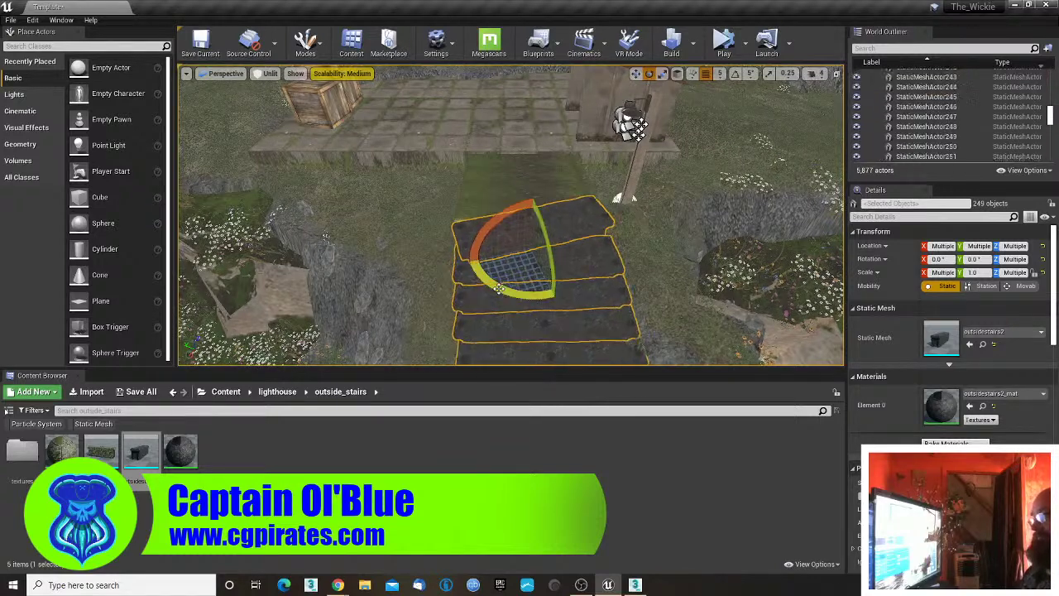
- Rotate StaticMeshActor550 around Z to about 149 degrees and straighten StaticMeshActor534 around Z to follow the staircase
{"action": "left_click", "coordinate": [515, 146]}
{"action": "left_click", "coordinate": [527, 238]}
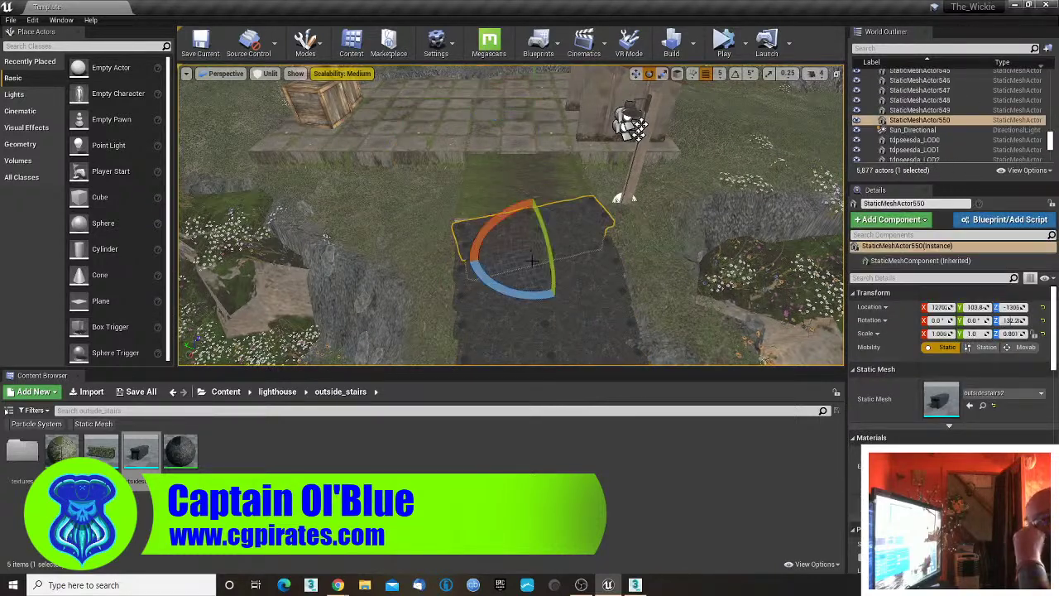
{"action": "mouse_move", "coordinate": [535, 295]}
{"action": "left_mouse_down"}
{"action": "mouse_move", "coordinate": [496, 294]}
{"action": "mouse_move", "coordinate": [528, 289]}
{"action": "left_mouse_up"}
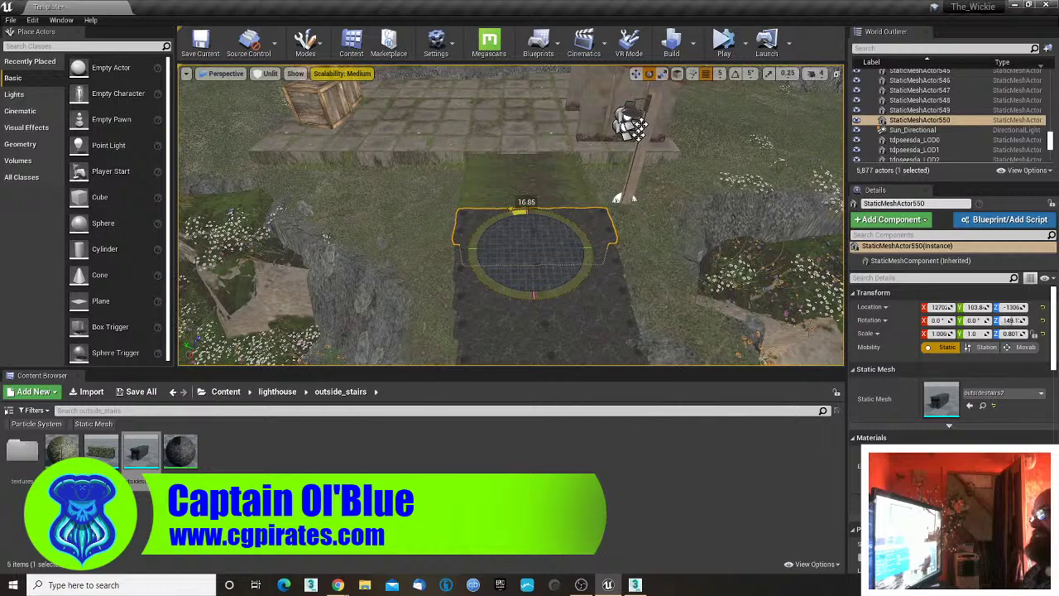
{"action": "right_click_drag", "start_coordinate": [528, 289], "coordinate": [712, 331]}
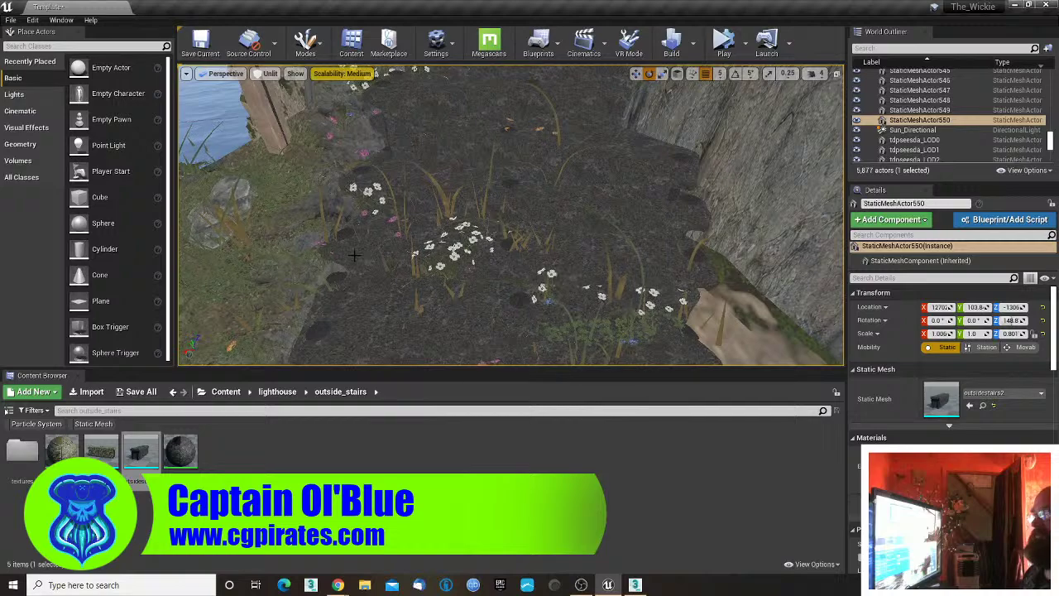
{"action": "left_click", "coordinate": [393, 267]}
{"action": "left_click_drag", "start_coordinate": [514, 246], "coordinate": [503, 248]}
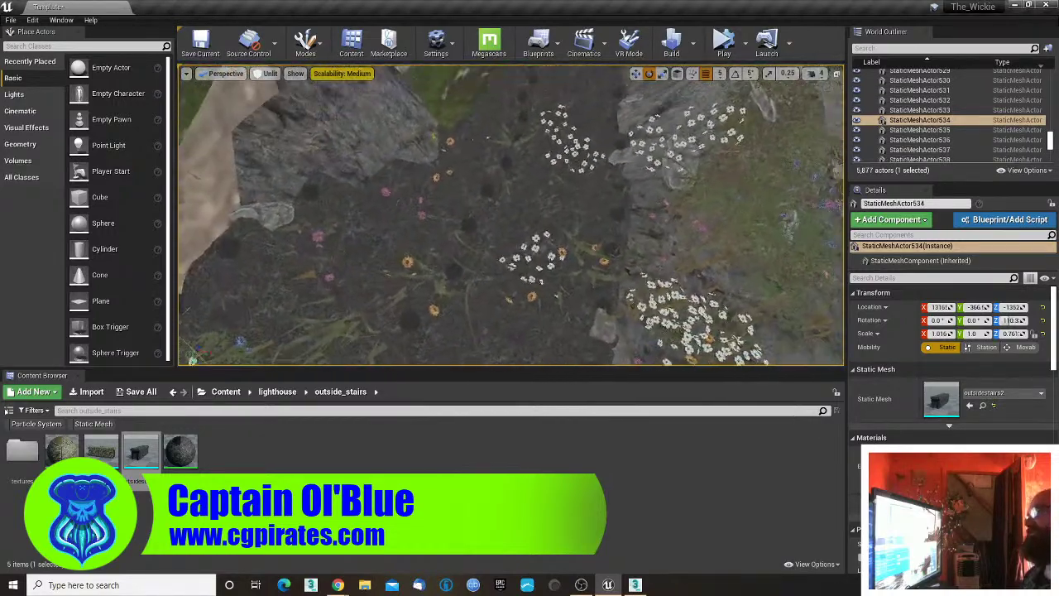
- Switch the viewport to Lit shading and rotate the crooked step in the shaded part of the staircase around Z
{"action": "right_click_drag", "start_coordinate": [503, 231], "coordinate": [397, 224]}
{"action": "right_click_drag", "start_coordinate": [496, 224], "coordinate": [679, 228]}
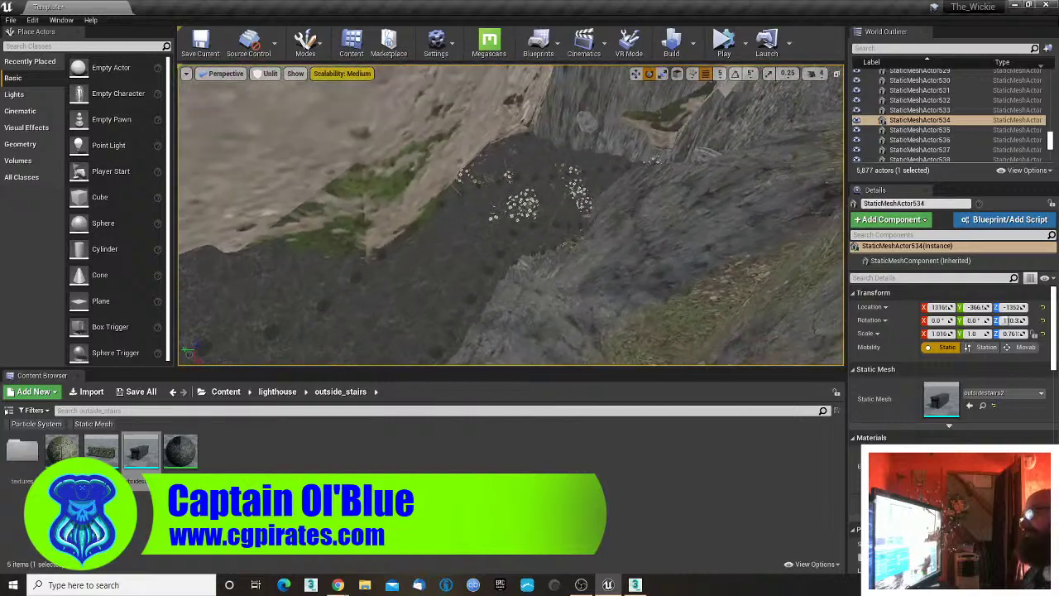
{"action": "left_click", "coordinate": [266, 73]}
{"action": "left_click", "coordinate": [278, 97]}
{"action": "right_click_drag", "start_coordinate": [496, 224], "coordinate": [390, 312]}
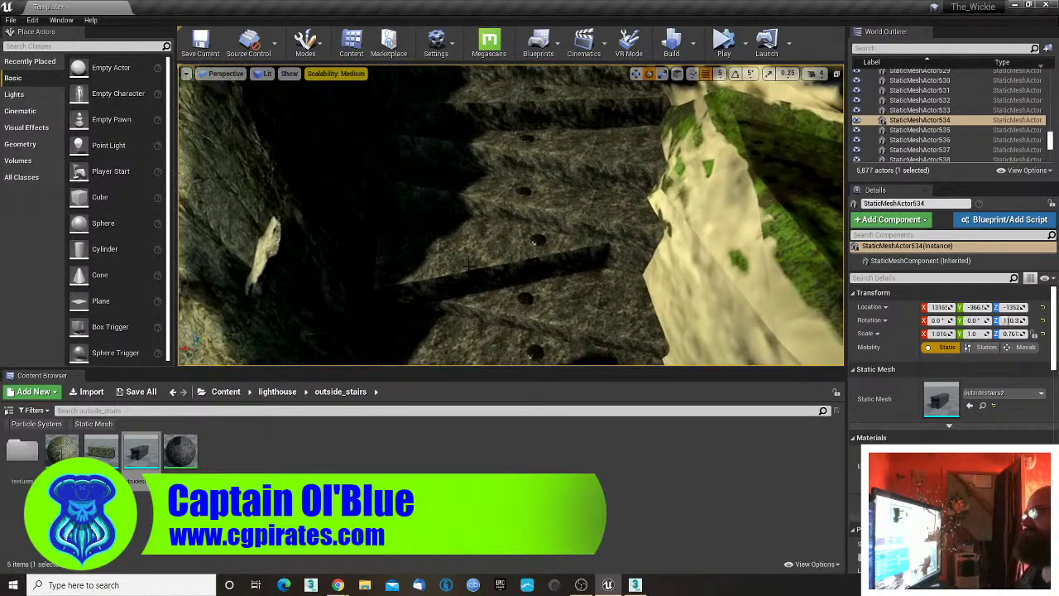
{"action": "left_click", "coordinate": [478, 277]}
{"action": "left_click_drag", "start_coordinate": [496, 315], "coordinate": [517, 319]}
- Straighten StaticMeshActor522 and StaticMeshActor528 around Z, turning 522 to about 80 degrees
{"action": "right_click_drag", "start_coordinate": [557, 301], "coordinate": [553, 246]}
{"action": "left_click", "coordinate": [528, 335]}
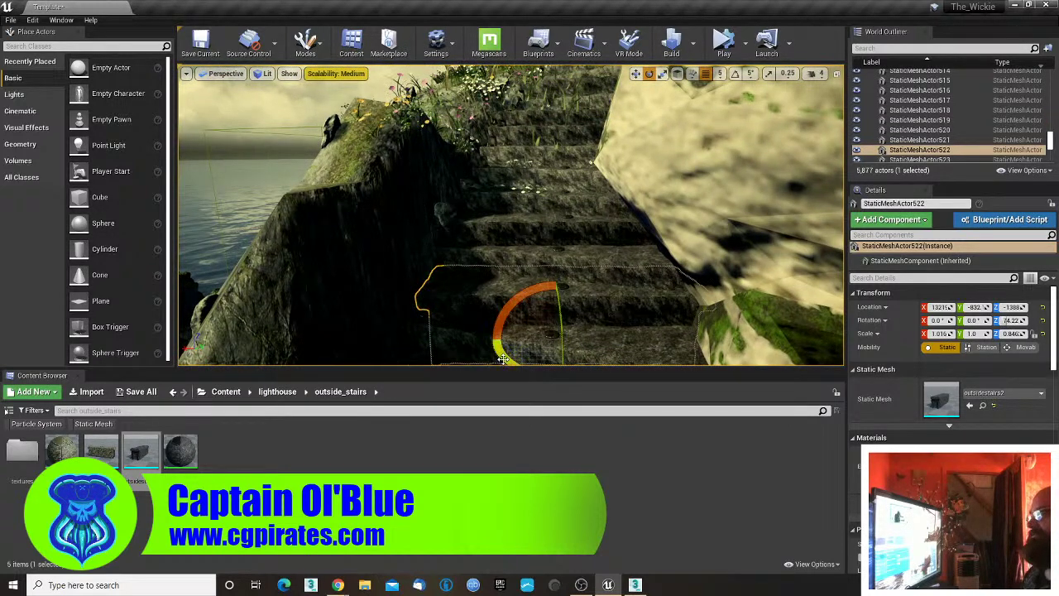
{"action": "left_click_drag", "start_coordinate": [503, 359], "coordinate": [511, 362]}
{"action": "right_click_drag", "start_coordinate": [510, 362], "coordinate": [518, 414]}
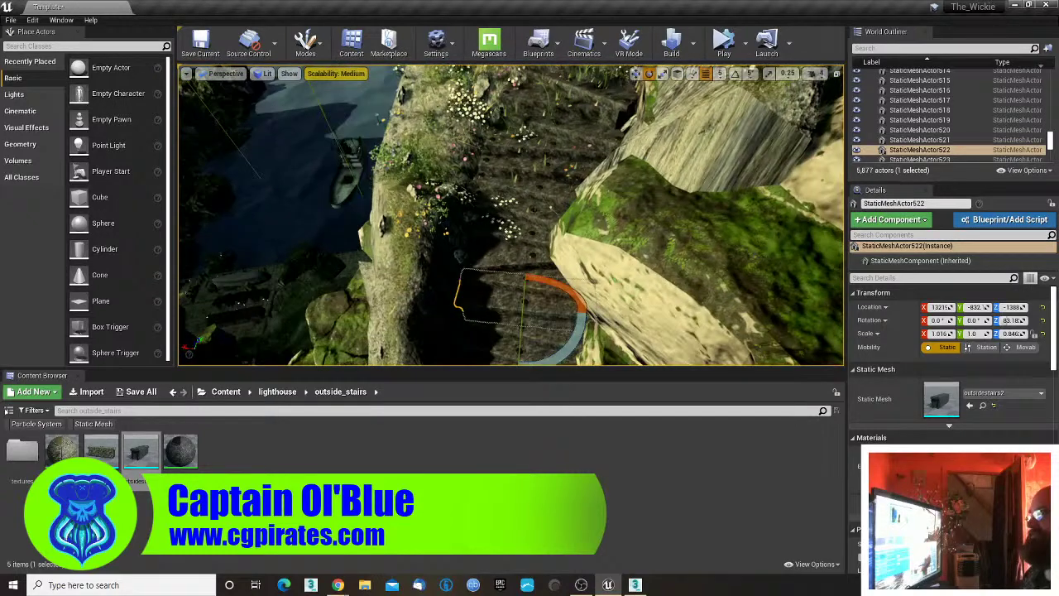
{"action": "left_click", "coordinate": [523, 269]}
{"action": "left_click_drag", "start_coordinate": [503, 317], "coordinate": [514, 321]}
- Rotate the crooked StaticMeshActor528 around Z to bring it in line with the surrounding stairs
{"action": "right_click_drag", "start_coordinate": [512, 245], "coordinate": [519, 208]}
{"action": "left_click", "coordinate": [494, 267]}
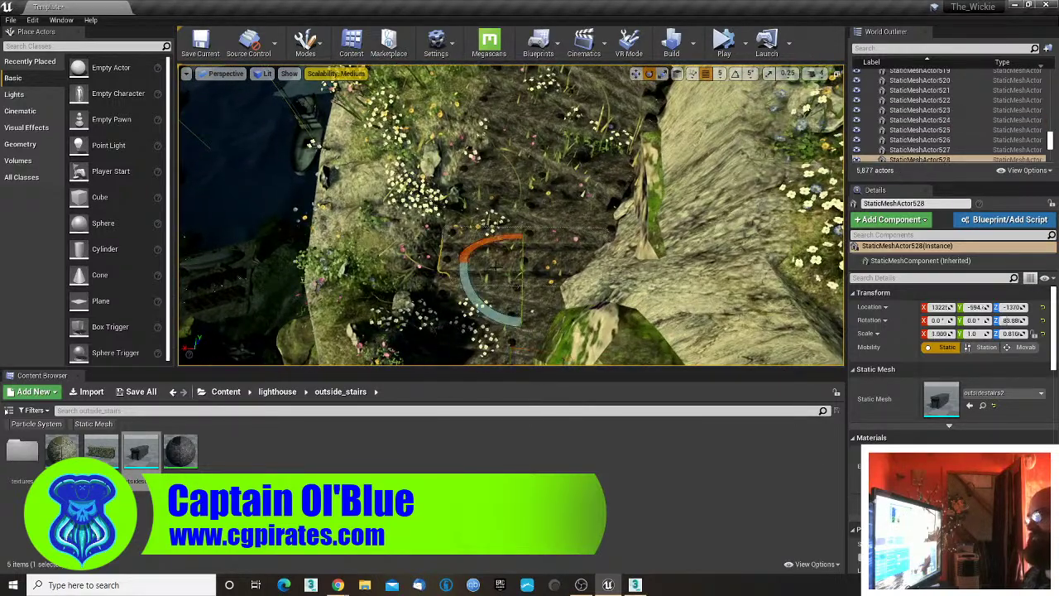
{"action": "left_click_drag", "start_coordinate": [496, 320], "coordinate": [530, 191]}
- Rotate StaticMeshActor531 to about 105 degrees and StaticMeshActor532 to about 108 degrees around Z
{"action": "left_click", "coordinate": [474, 241]}
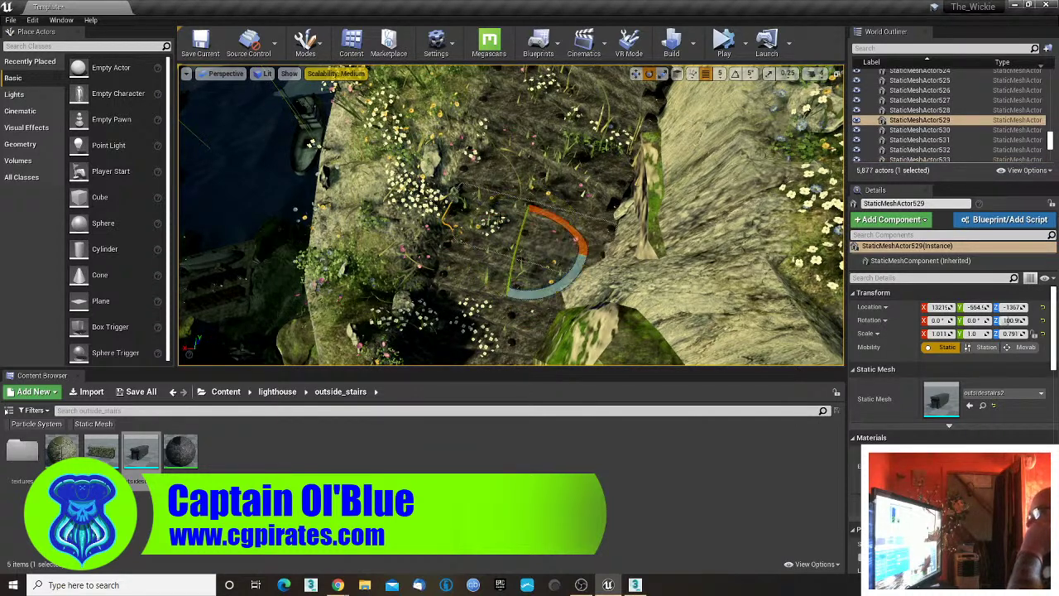
{"action": "left_click", "coordinate": [523, 203]}
{"action": "left_click_drag", "start_coordinate": [498, 229], "coordinate": [518, 191]}
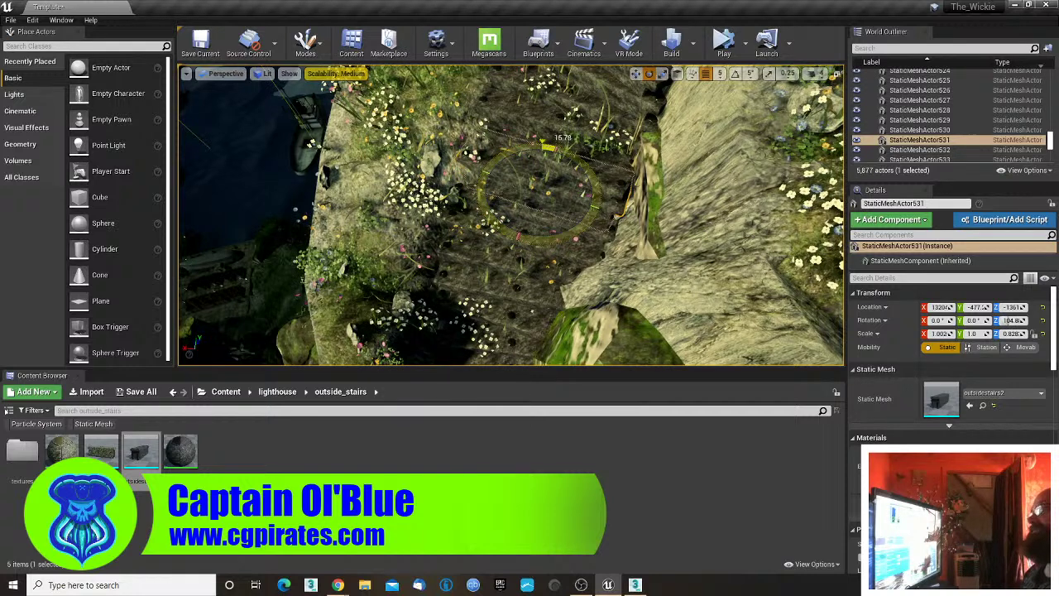
{"action": "left_click", "coordinate": [594, 158]}
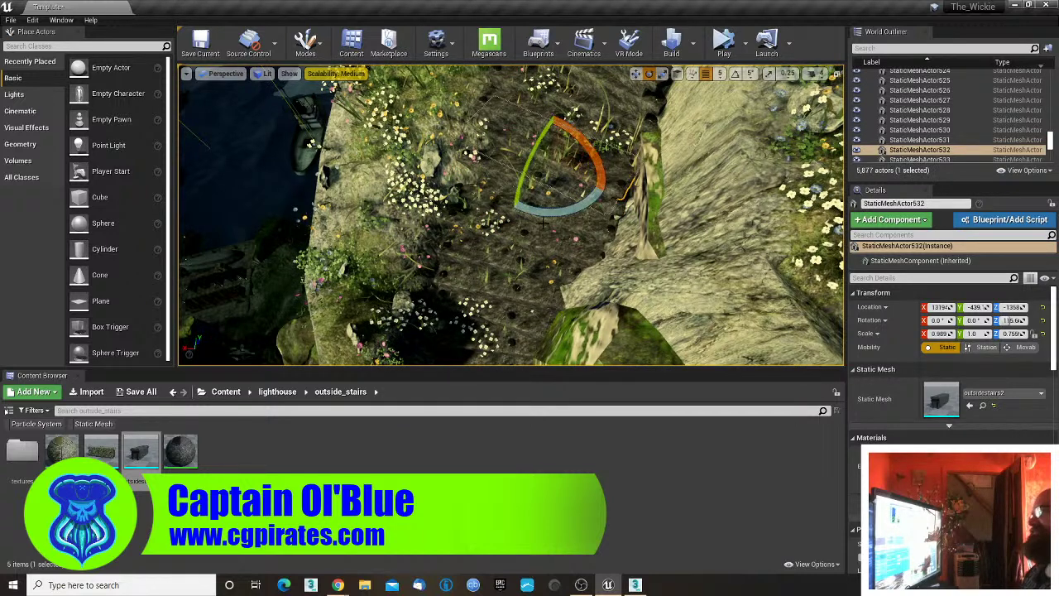
{"action": "left_click_drag", "start_coordinate": [551, 213], "coordinate": [523, 208]}
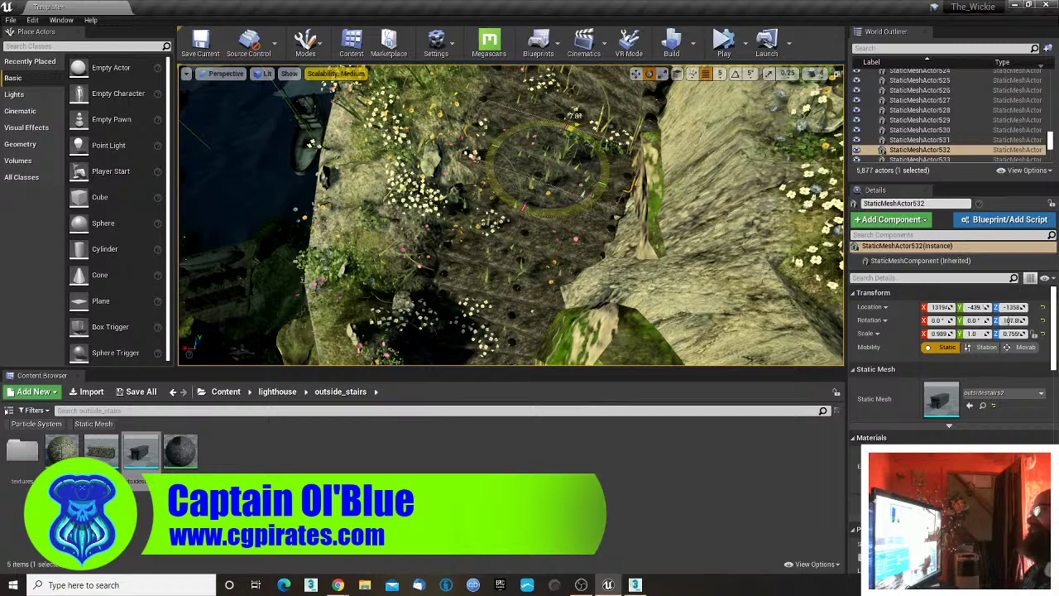
- Rotate StaticMeshActor536 around Z to about 120 degrees and straighten StaticMeshActor537 next to it
{"action": "right_click_drag", "start_coordinate": [594, 198], "coordinate": [661, 163]}
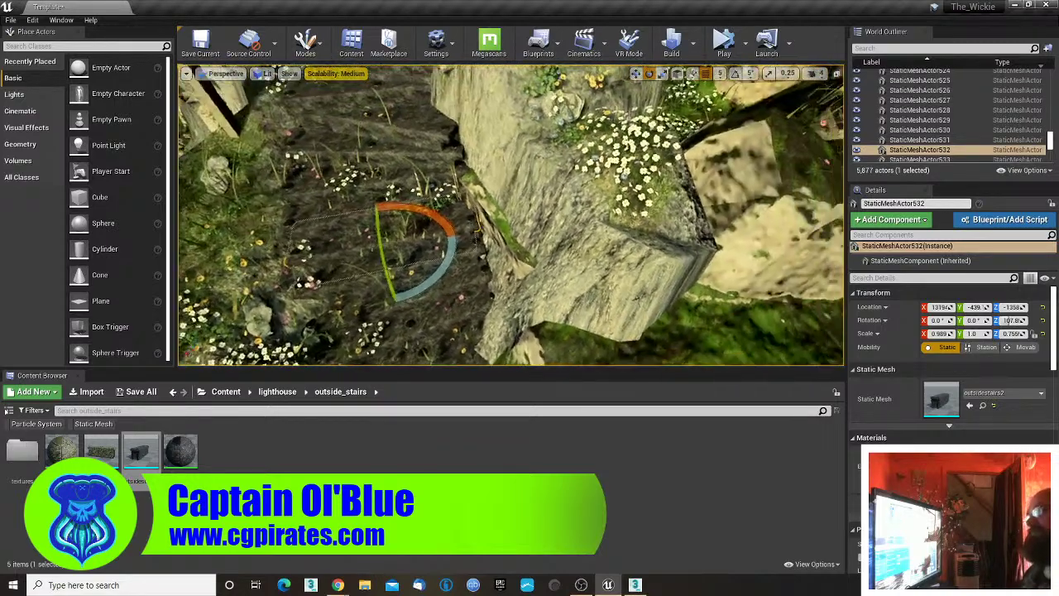
{"action": "mouse_move", "coordinate": [513, 199]}
{"action": "right_mouse_down"}
{"action": "mouse_move", "coordinate": [377, 197]}
{"action": "mouse_move", "coordinate": [496, 207]}
{"action": "right_mouse_up"}
{"action": "key", "text": "w"}
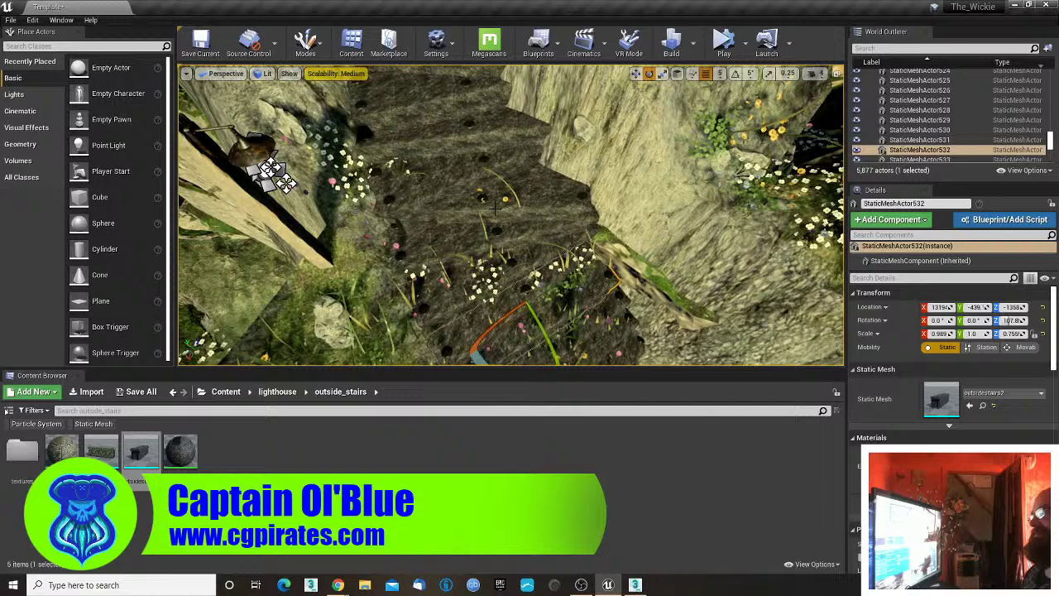
{"action": "left_click", "coordinate": [496, 208]}
{"action": "left_click_drag", "start_coordinate": [503, 257], "coordinate": [475, 259]}
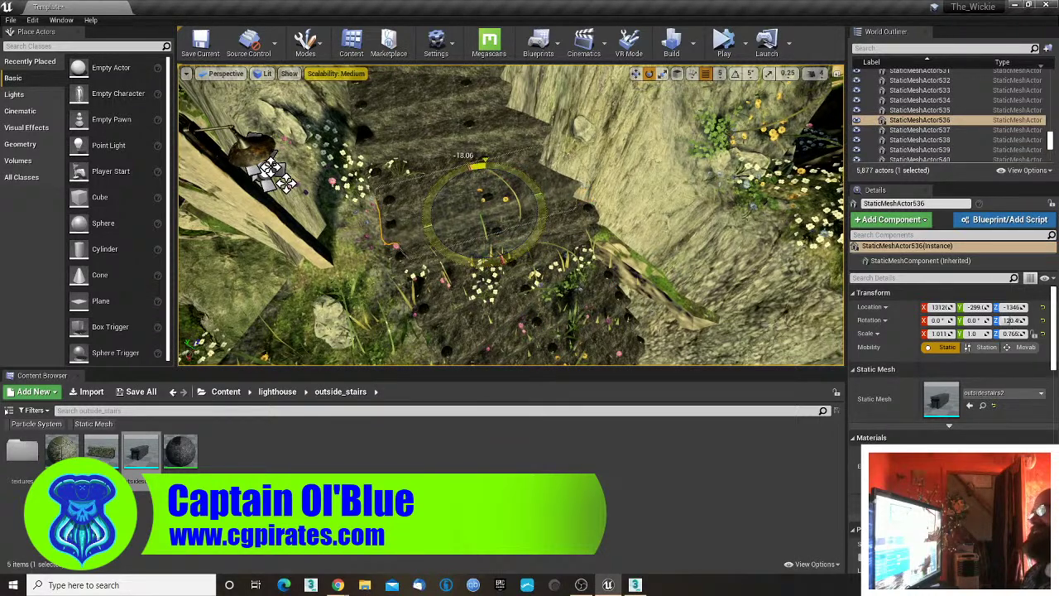
{"action": "left_click", "coordinate": [449, 163]}
{"action": "left_click_drag", "start_coordinate": [462, 226], "coordinate": [474, 226]}
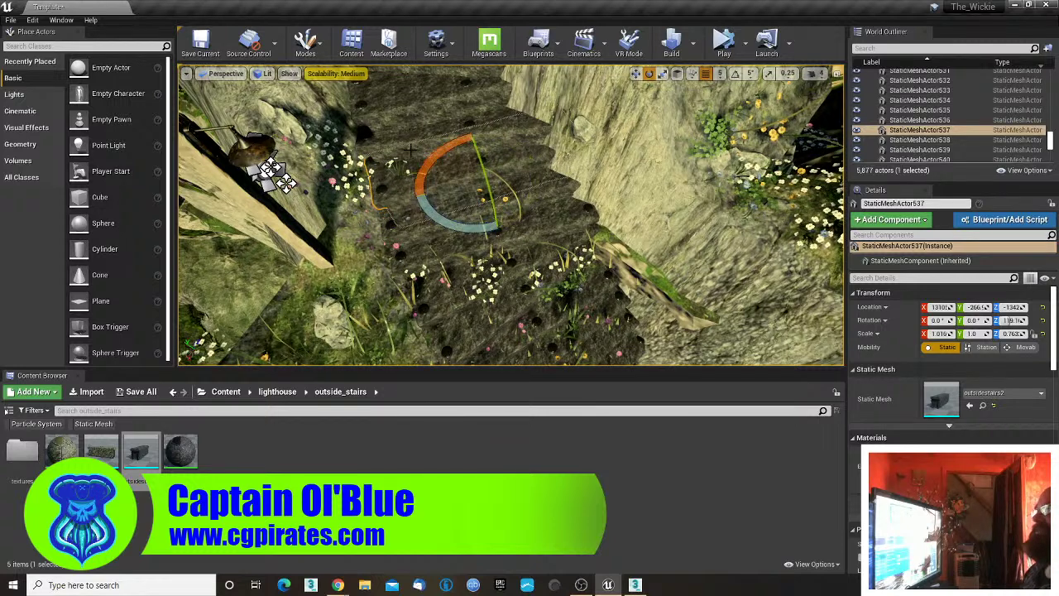
- Turn StaticMeshActor538 to about 122 degrees and StaticMeshActor540 to about 139 degrees around Z
{"action": "left_click", "coordinate": [472, 188]}
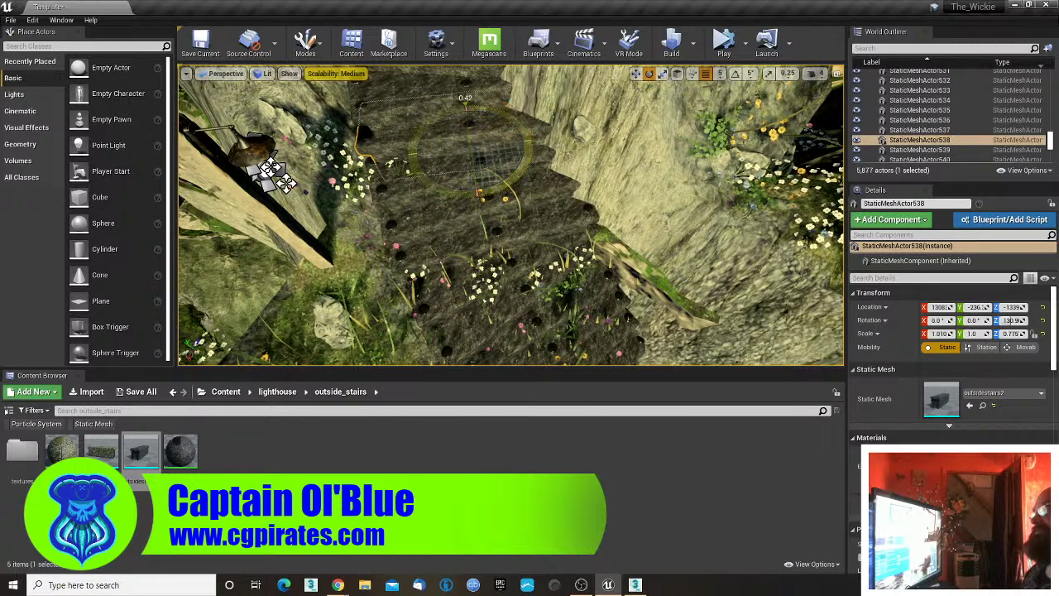
{"action": "left_click_drag", "start_coordinate": [479, 193], "coordinate": [481, 195]}
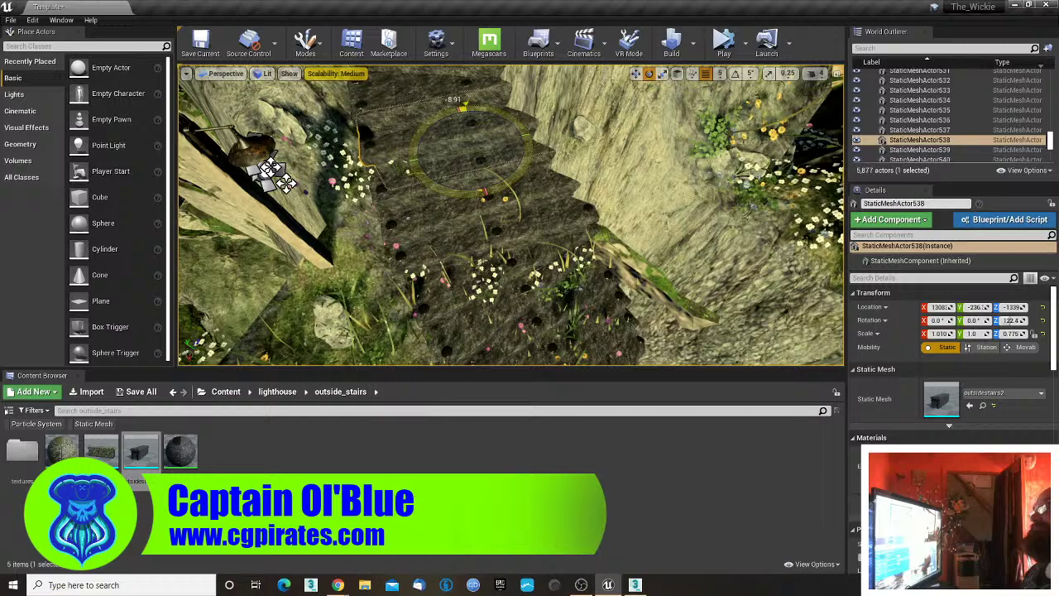
{"action": "right_click_drag", "start_coordinate": [489, 198], "coordinate": [476, 162]}
{"action": "scroll", "coordinate": [456, 220], "scroll_direction": "up", "scroll_amount": 4}
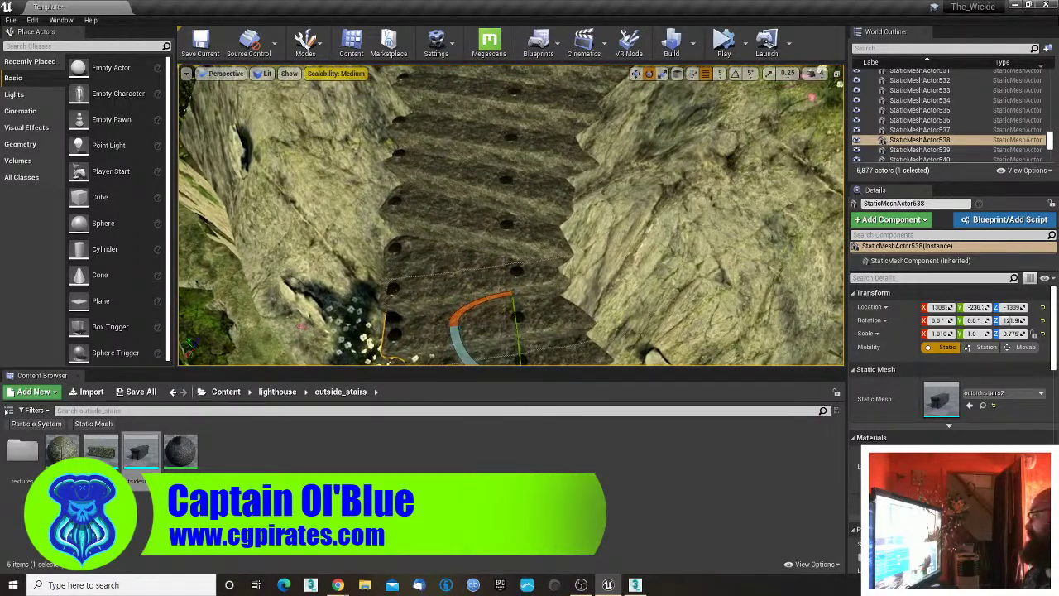
{"action": "left_click", "coordinate": [457, 218]}
{"action": "left_click_drag", "start_coordinate": [532, 291], "coordinate": [500, 296]}
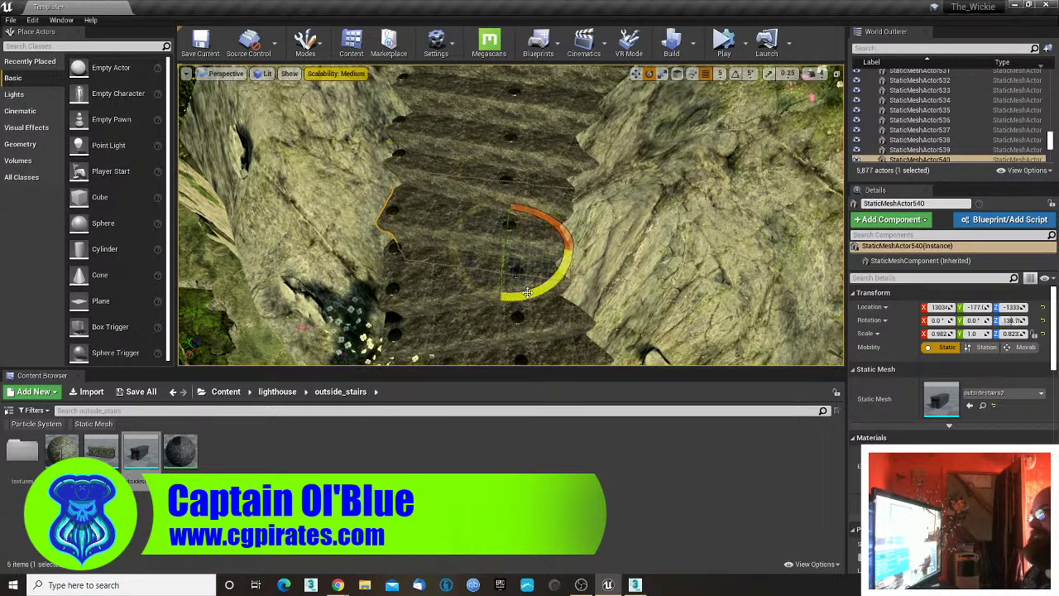
- Switch the viewport to Unlit shading and rotate StaticMeshActor508 around Z to about 36 degrees
{"action": "right_click_drag", "start_coordinate": [460, 298], "coordinate": [563, 286]}
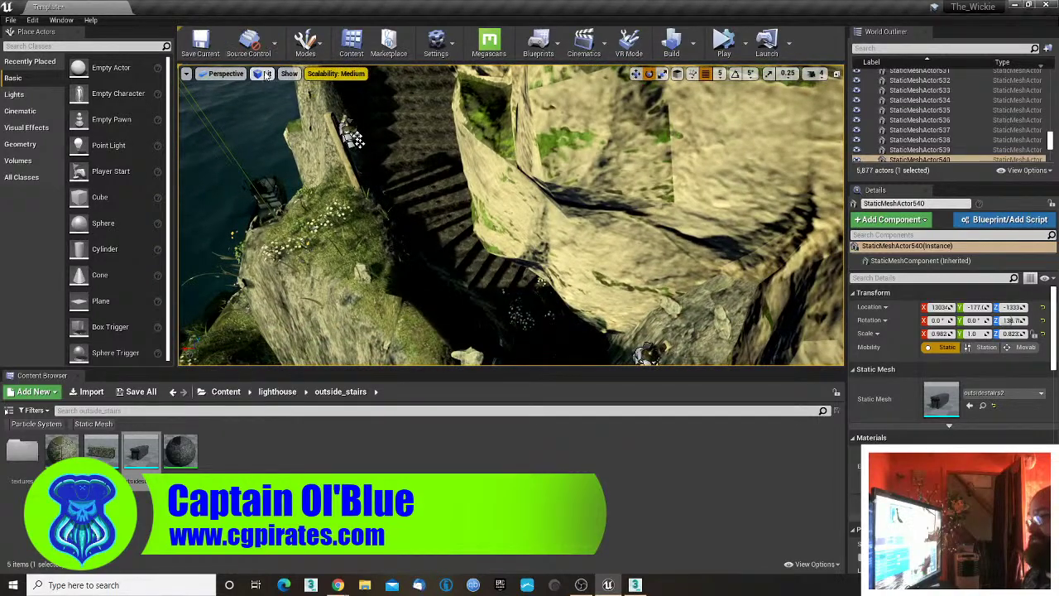
{"action": "left_click", "coordinate": [265, 74]}
{"action": "left_click", "coordinate": [275, 110]}
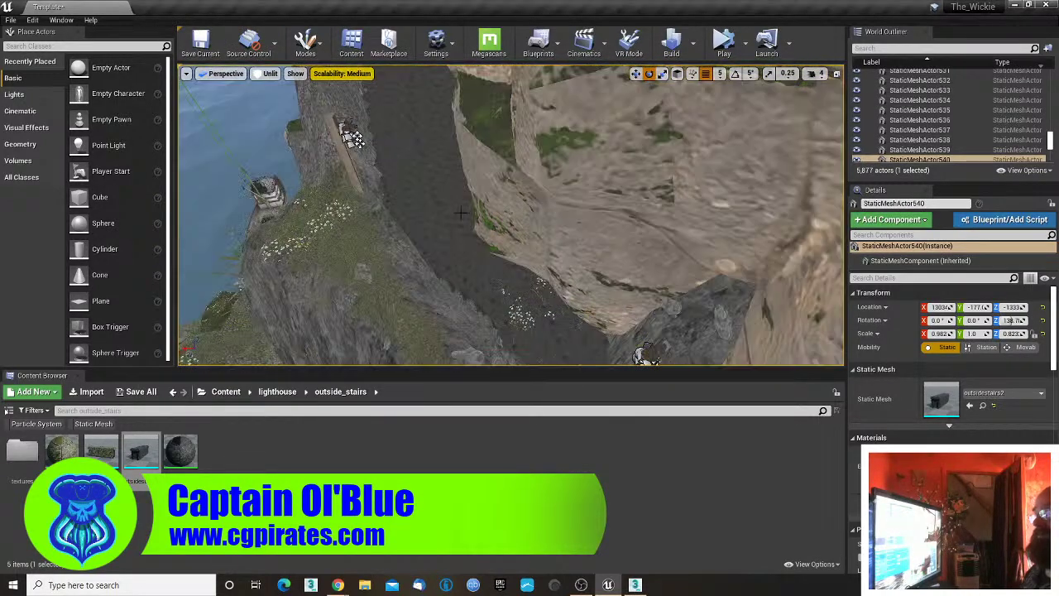
{"action": "right_click_drag", "start_coordinate": [510, 231], "coordinate": [494, 248]}
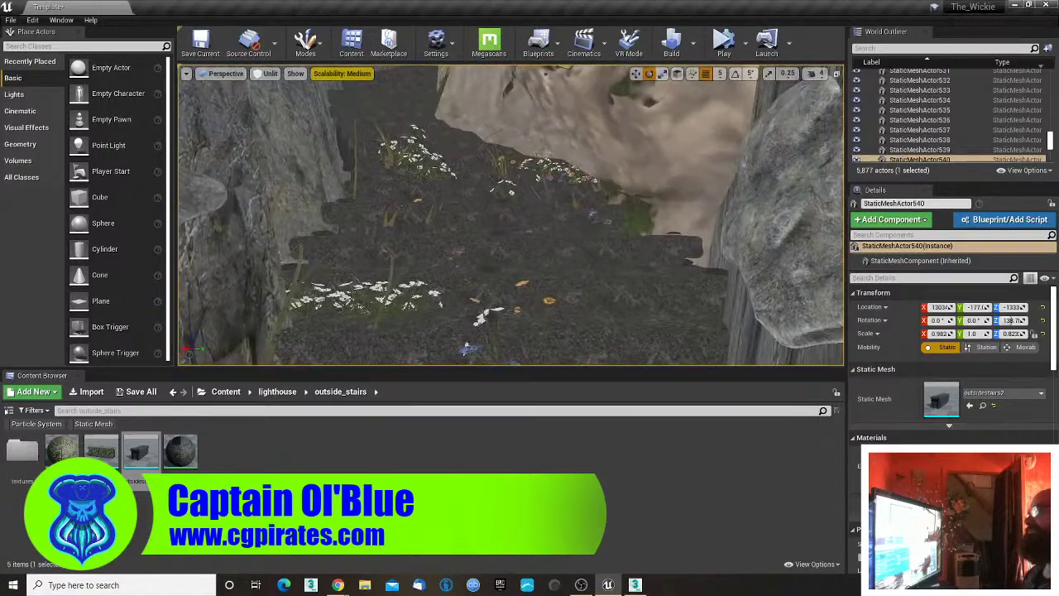
{"action": "right_click_drag", "start_coordinate": [510, 223], "coordinate": [501, 244]}
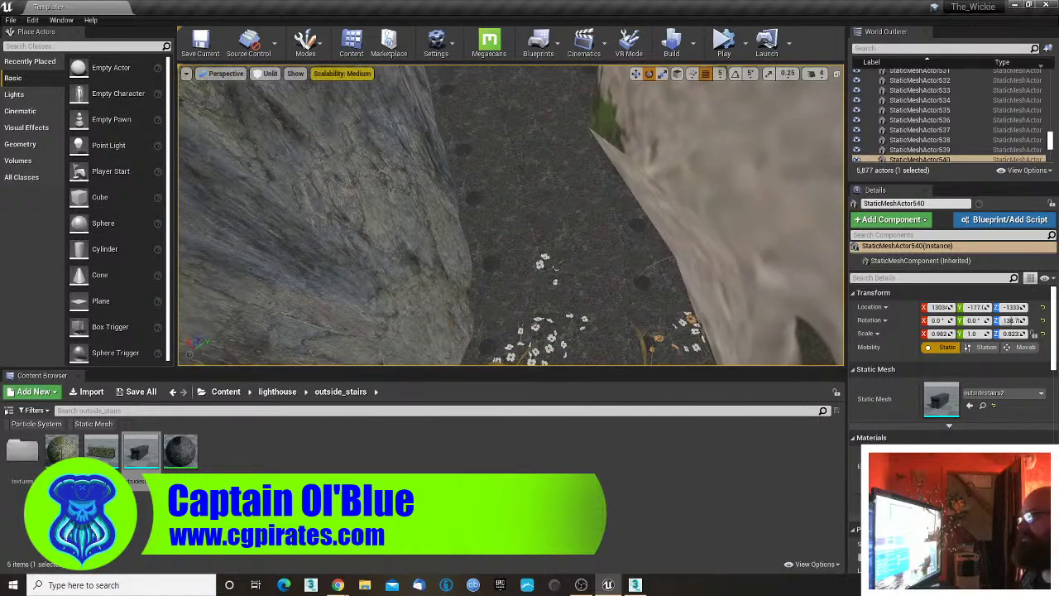
{"action": "left_click", "coordinate": [520, 248]}
{"action": "left_click_drag", "start_coordinate": [573, 283], "coordinate": [589, 280]}
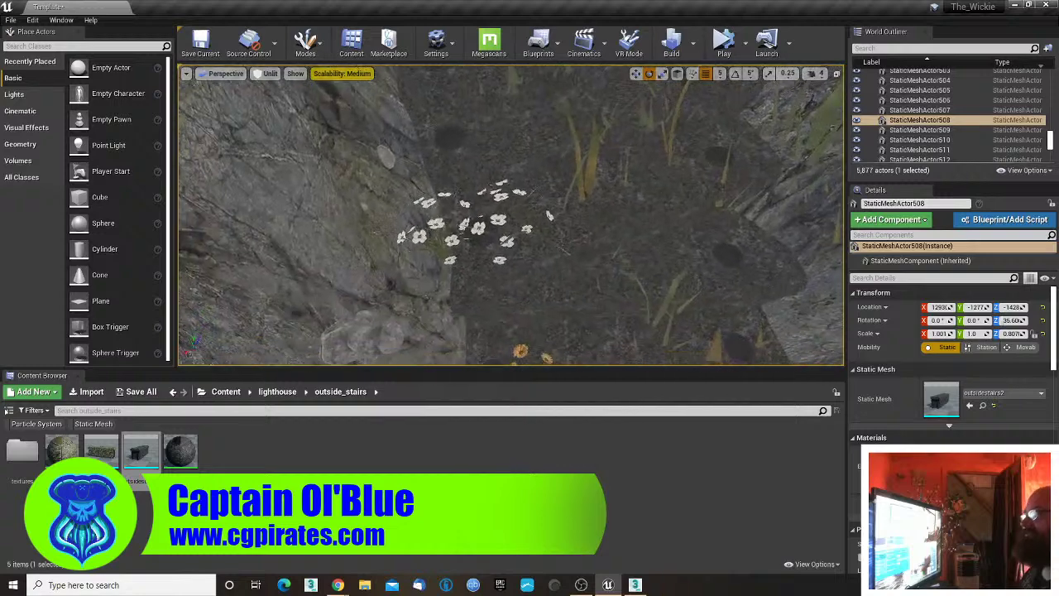
- Straighten StaticMeshActor491 around Z and rotate StaticMeshActor482 around Z to about 168 degrees
{"action": "left_click", "coordinate": [530, 259]}
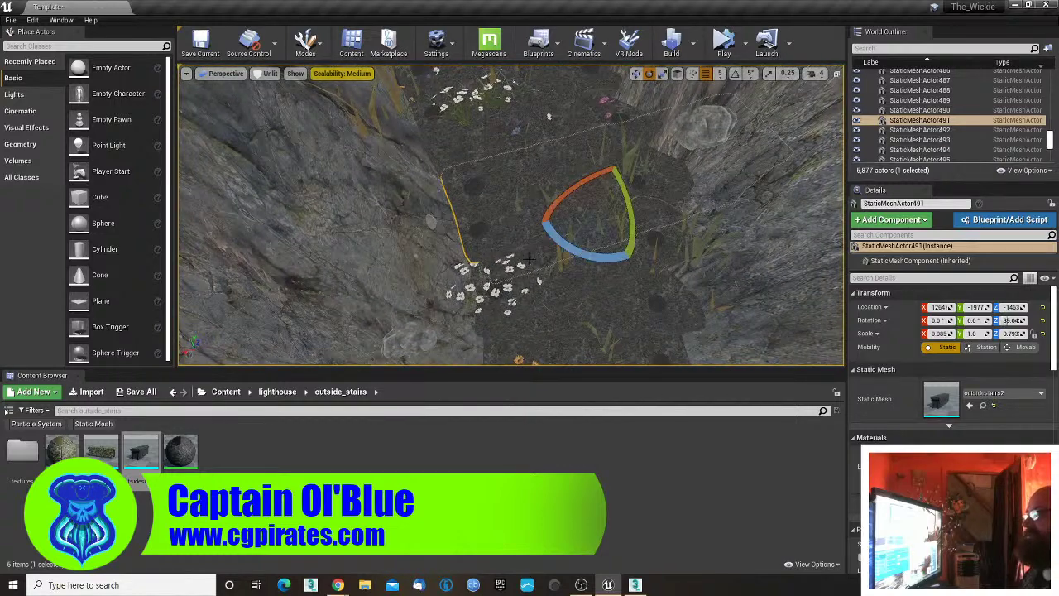
{"action": "left_click_drag", "start_coordinate": [572, 248], "coordinate": [581, 252]}
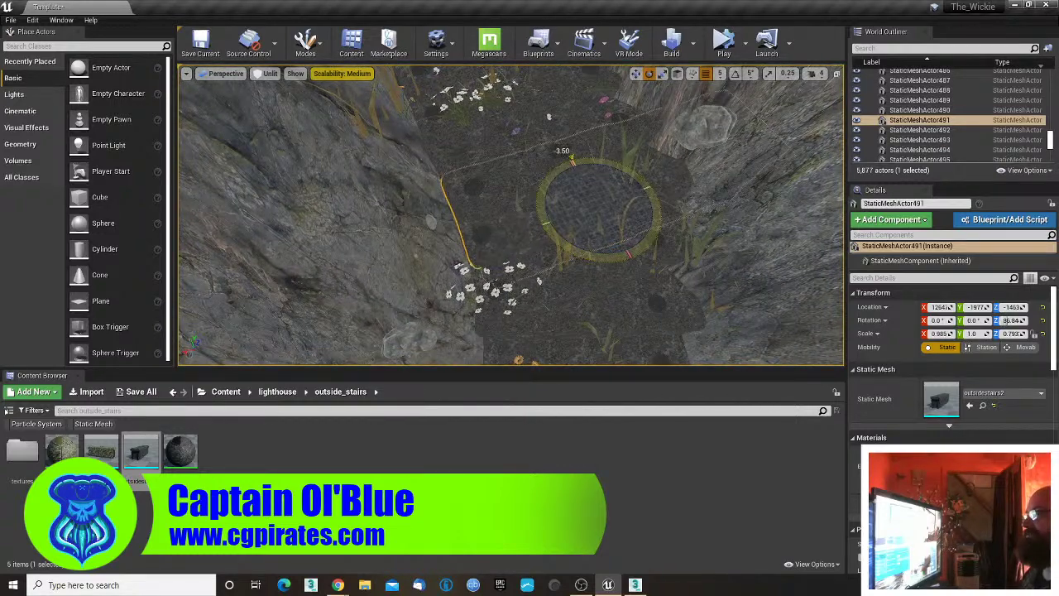
{"action": "right_click_drag", "start_coordinate": [555, 276], "coordinate": [487, 305]}
{"action": "left_click", "coordinate": [483, 258]}
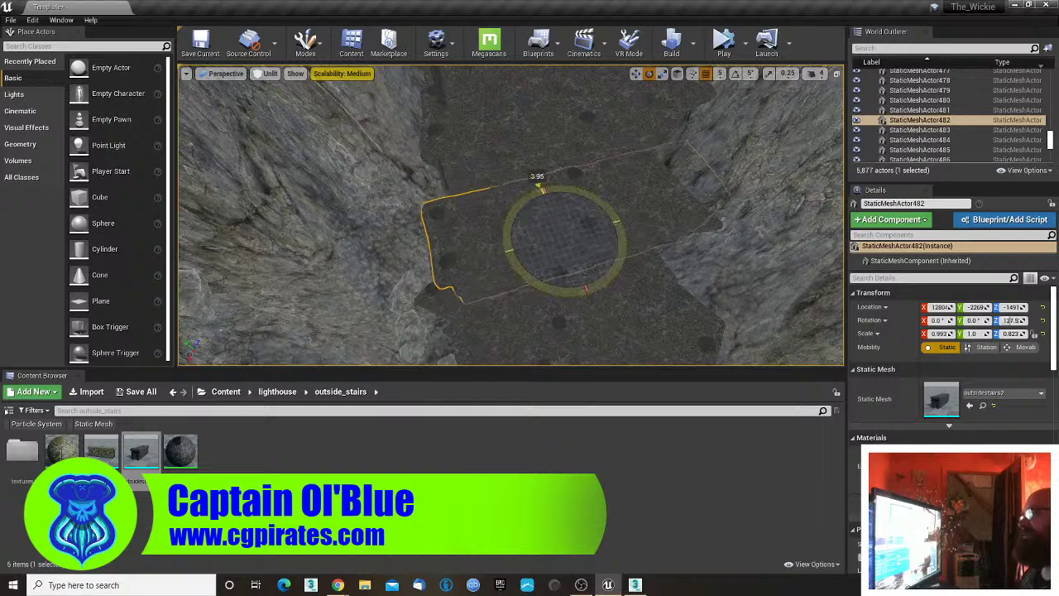
{"action": "left_click_drag", "start_coordinate": [542, 190], "coordinate": [583, 192]}
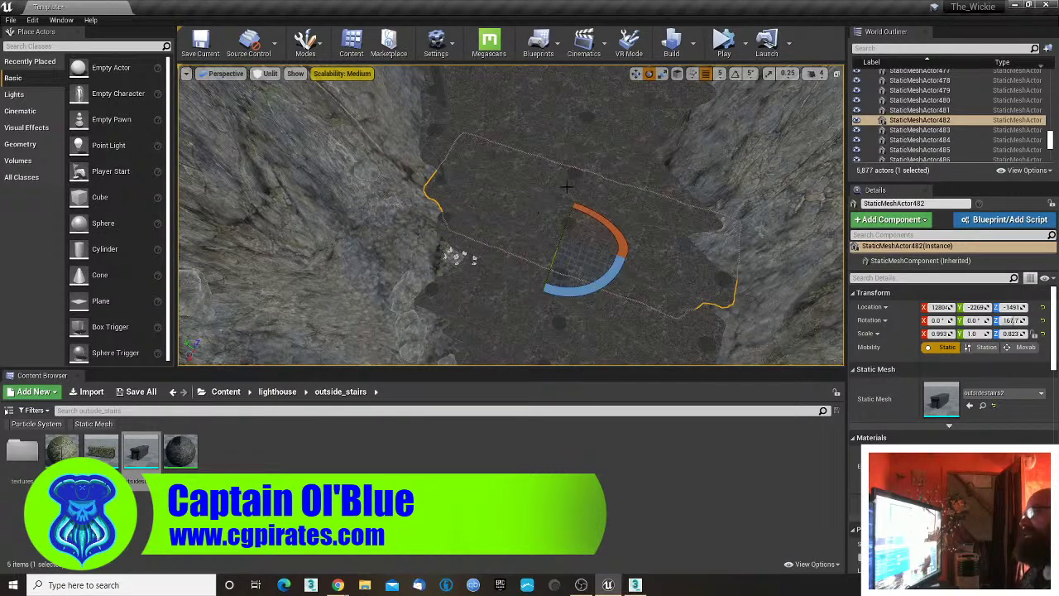
- Straighten the step beside StaticMeshActor482 around Z and rotate StaticMeshActor484 to about 149 degrees
{"action": "left_click", "coordinate": [592, 192]}
{"action": "left_click_drag", "start_coordinate": [535, 230], "coordinate": [542, 230]}
{"action": "left_click", "coordinate": [451, 150]}
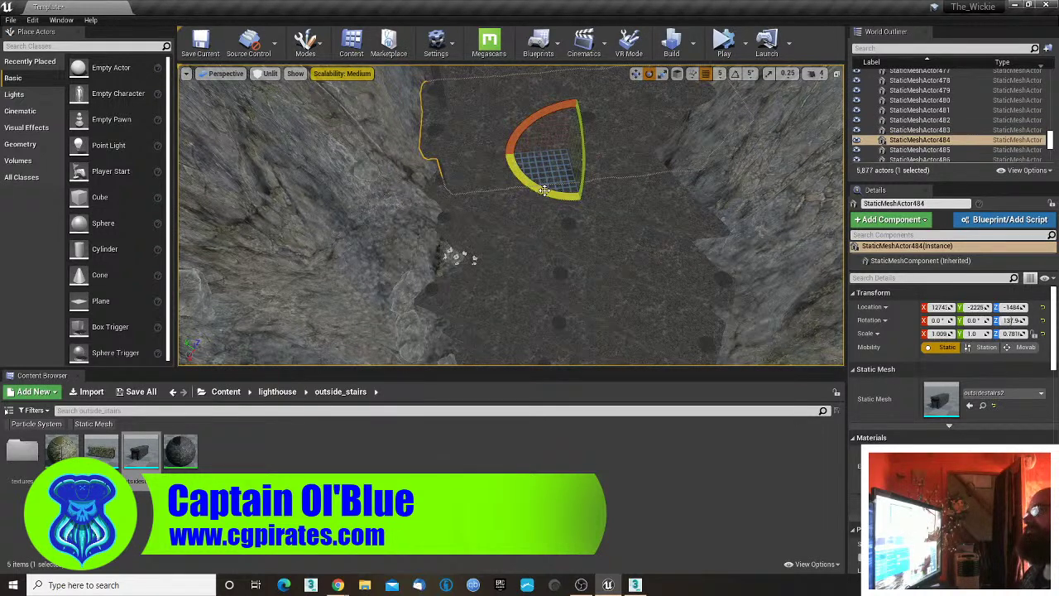
{"action": "left_click_drag", "start_coordinate": [535, 184], "coordinate": [547, 184]}
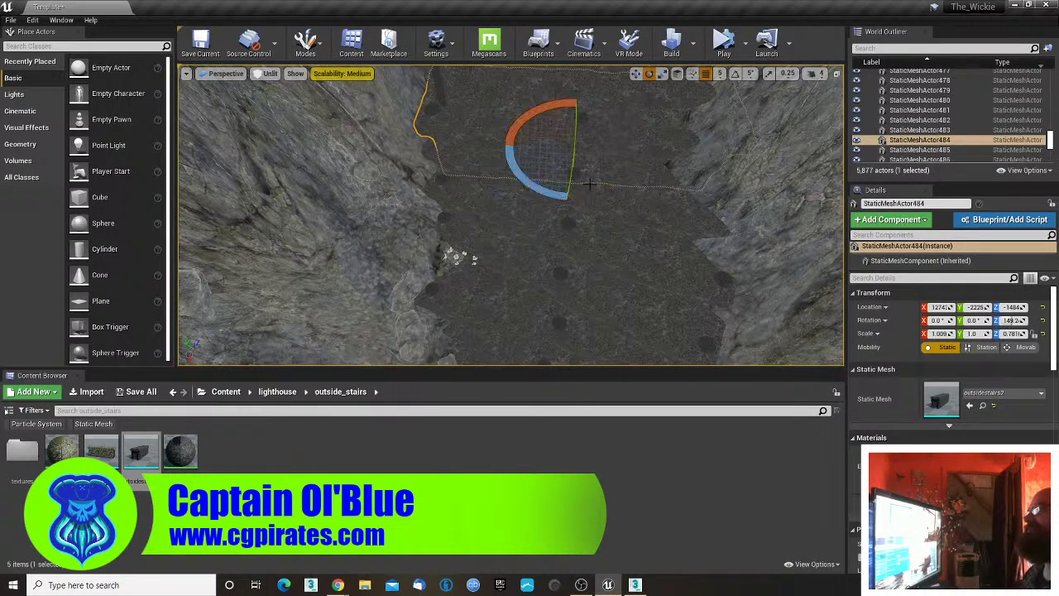
- Rotate StaticMeshActor485 around Z to about 149.5 degrees and StaticMeshActor487 to about 107 degrees
{"action": "right_click_drag", "start_coordinate": [524, 198], "coordinate": [525, 148]}
{"action": "left_click", "coordinate": [524, 207]}
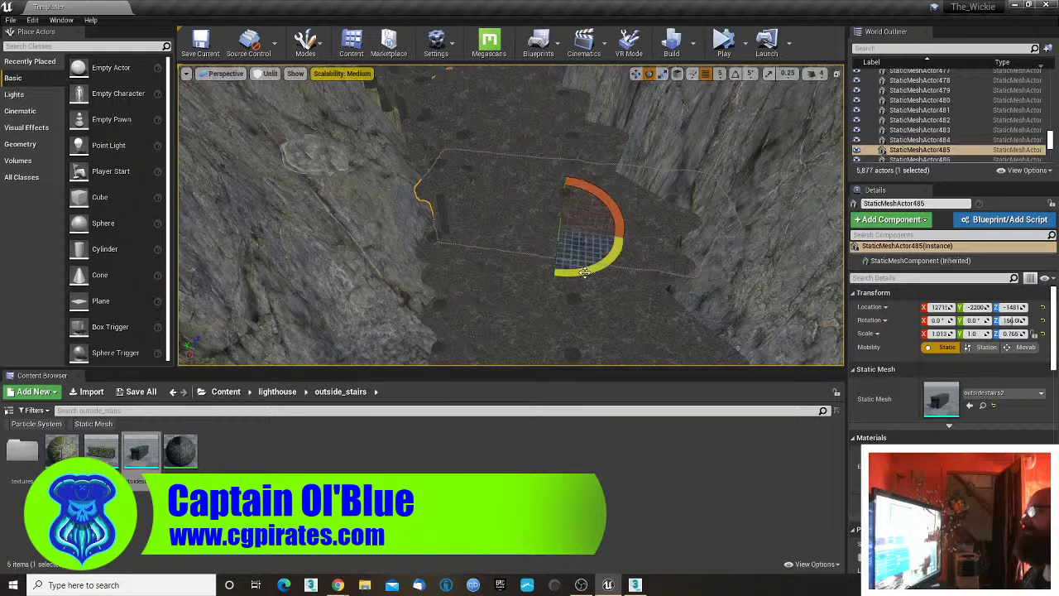
{"action": "left_click_drag", "start_coordinate": [564, 195], "coordinate": [558, 197]}
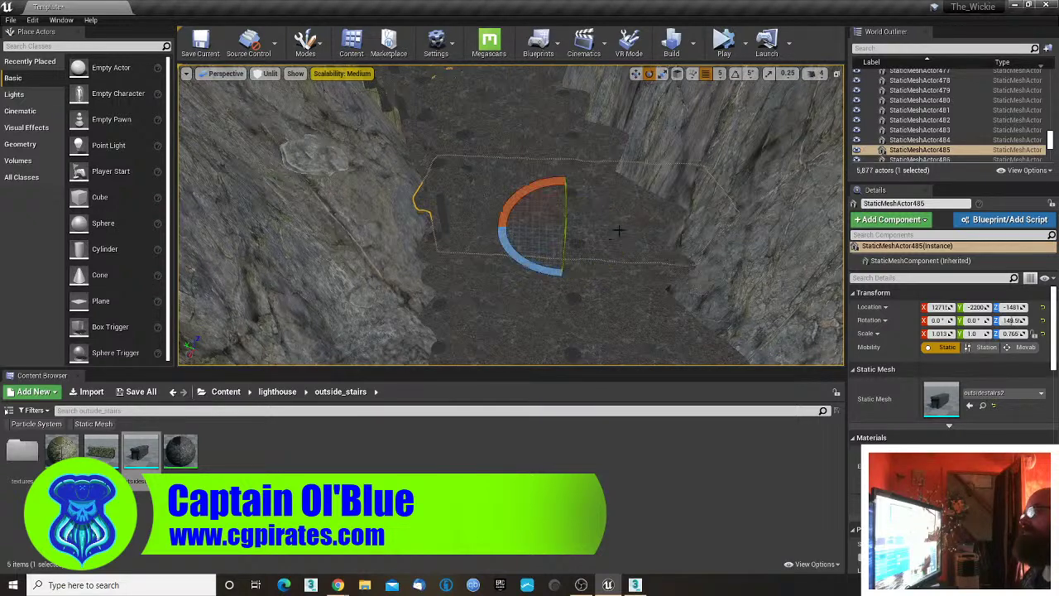
{"action": "right_click_drag", "start_coordinate": [555, 225], "coordinate": [544, 191]}
{"action": "left_click", "coordinate": [460, 219]}
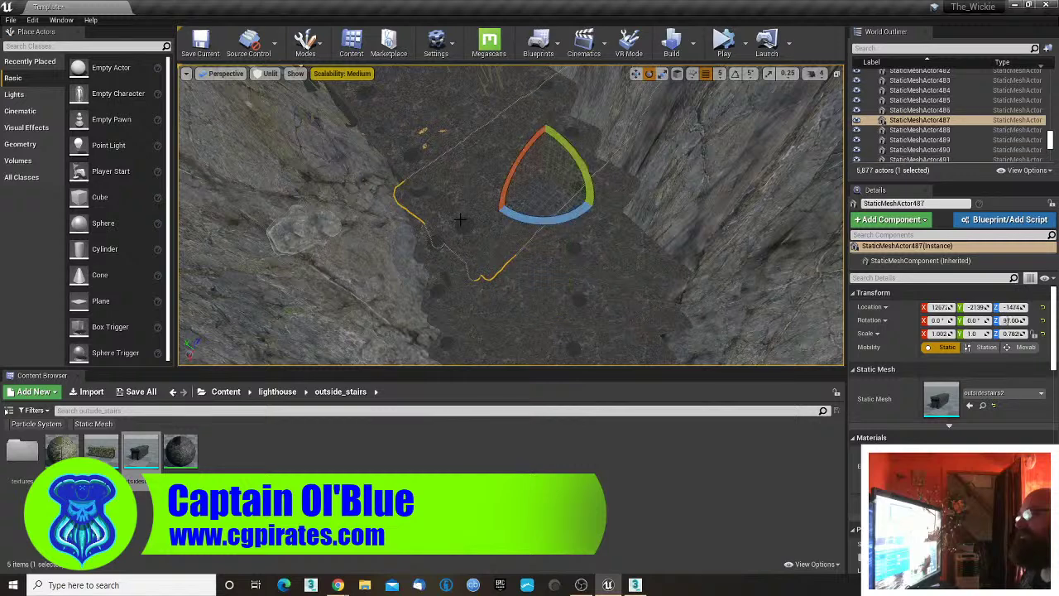
{"action": "left_click_drag", "start_coordinate": [548, 220], "coordinate": [566, 220]}
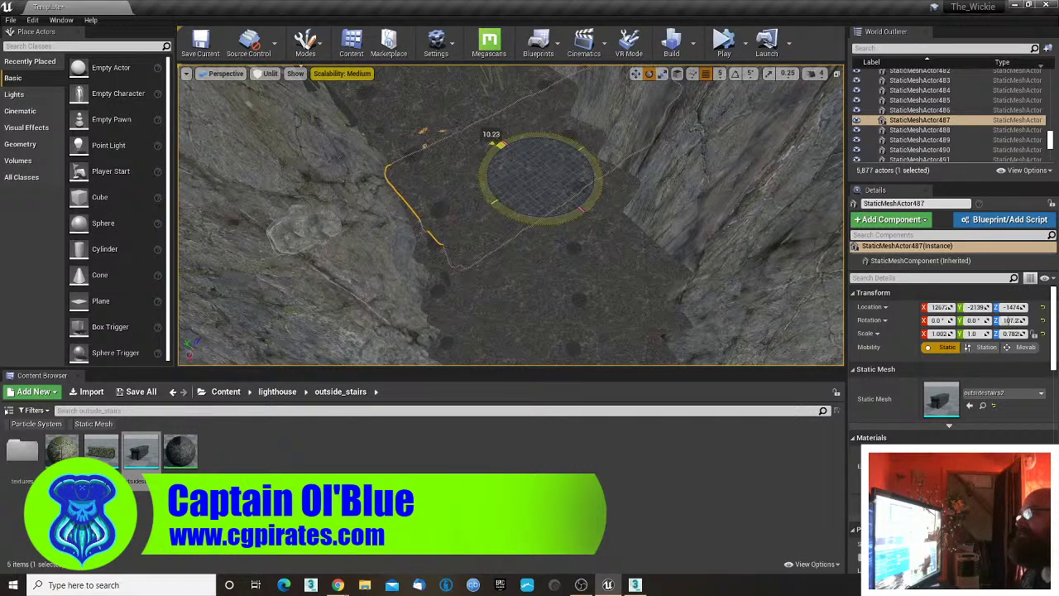
{"action": "right_click_drag", "start_coordinate": [579, 257], "coordinate": [629, 216]}
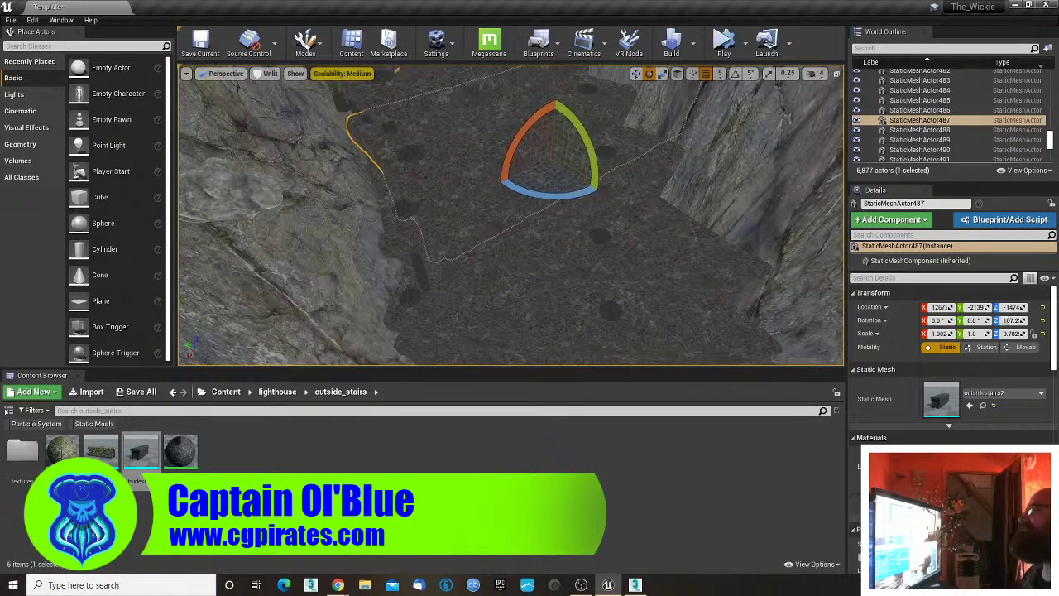
- Rotate StaticMeshActor486 about its vertical axis to line it up with the neighbouring stair treads
{"action": "left_click", "coordinate": [611, 233]}
{"action": "left_click_drag", "start_coordinate": [576, 259], "coordinate": [565, 259]}
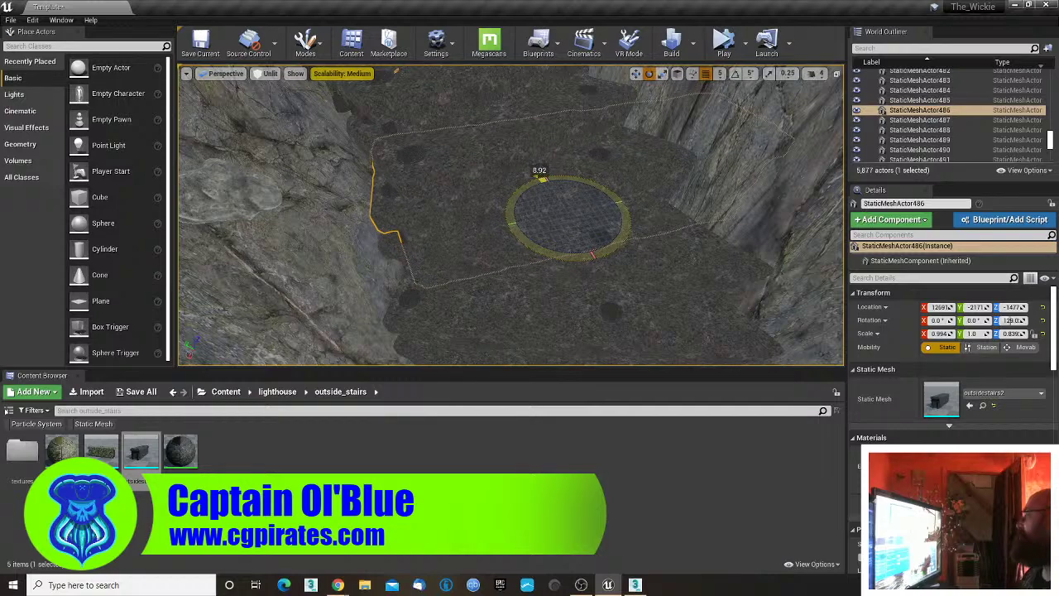
- Switch the viewport's view mode from Unlit to Lit
{"action": "right_click_drag", "start_coordinate": [599, 273], "coordinate": [517, 153]}
{"action": "left_click", "coordinate": [267, 72]}
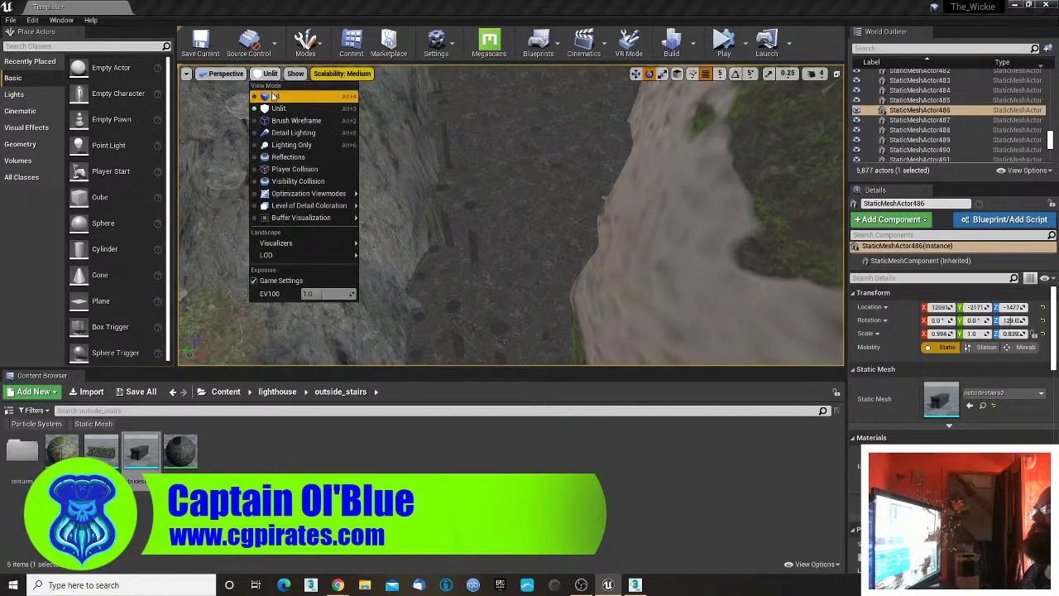
{"action": "left_click", "coordinate": [269, 95]}
- Place a point light on the dark section of the staircase, then raise it and shift it along X
{"action": "right_click_drag", "start_coordinate": [431, 202], "coordinate": [447, 217]}
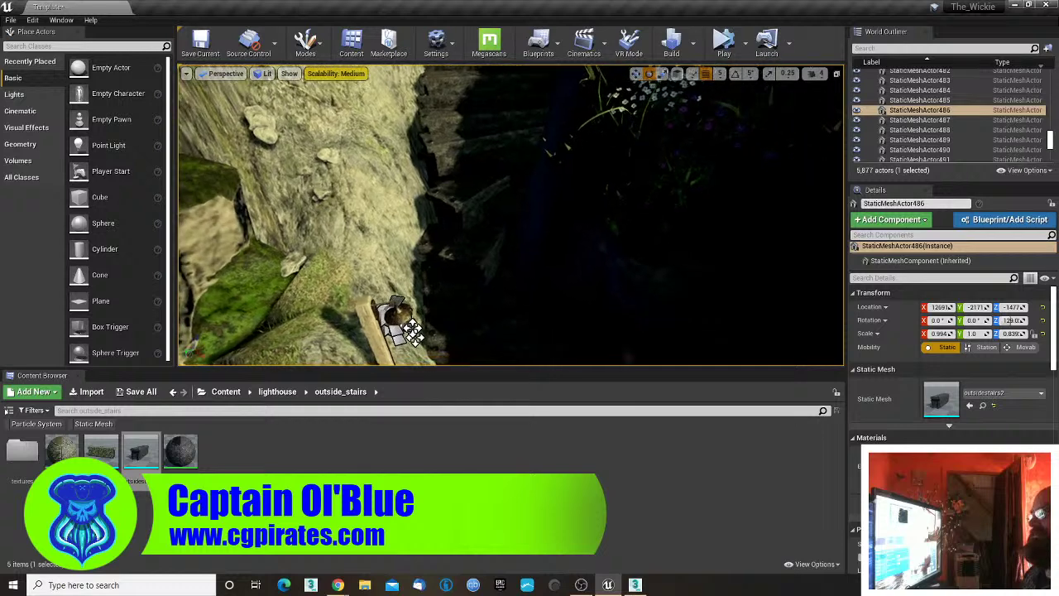
{"action": "right_click", "coordinate": [471, 241]}
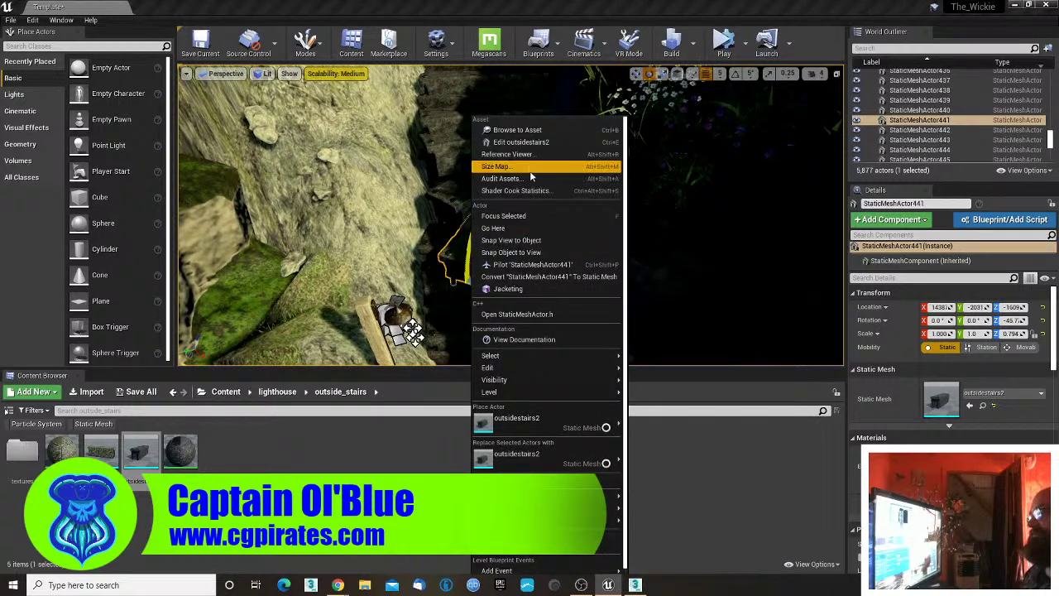
{"action": "mouse_move", "coordinate": [579, 429]}
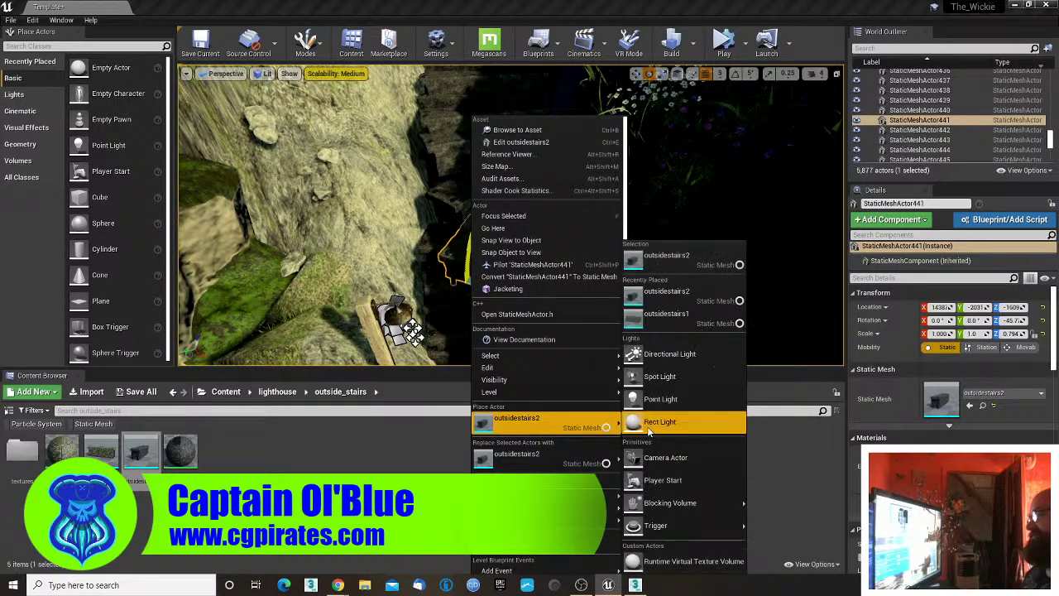
{"action": "left_click", "coordinate": [662, 404]}
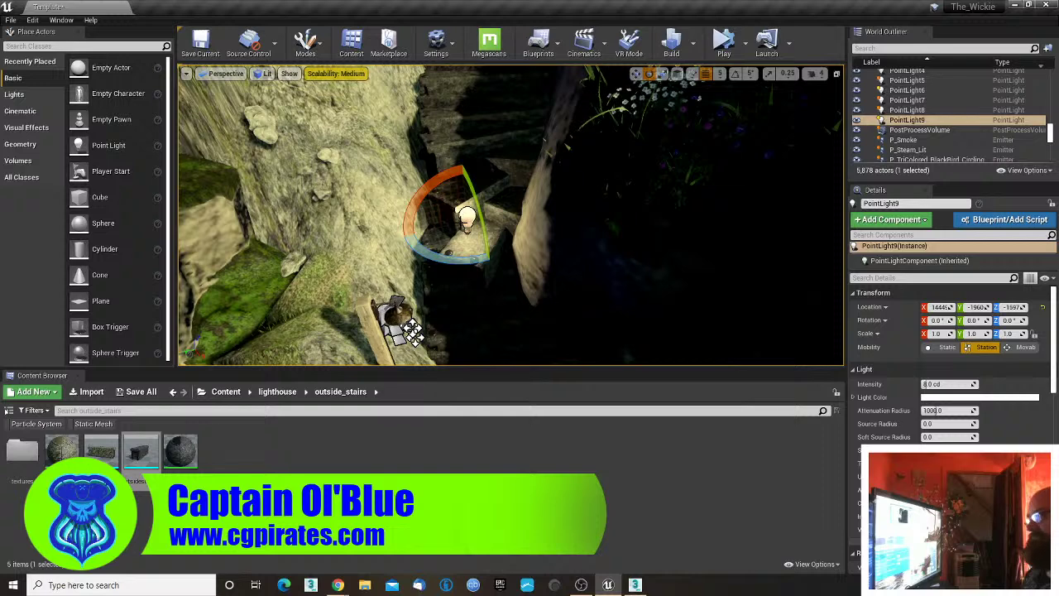
{"action": "key", "text": "w"}
{"action": "left_click_drag", "start_coordinate": [464, 182], "coordinate": [459, 60]}
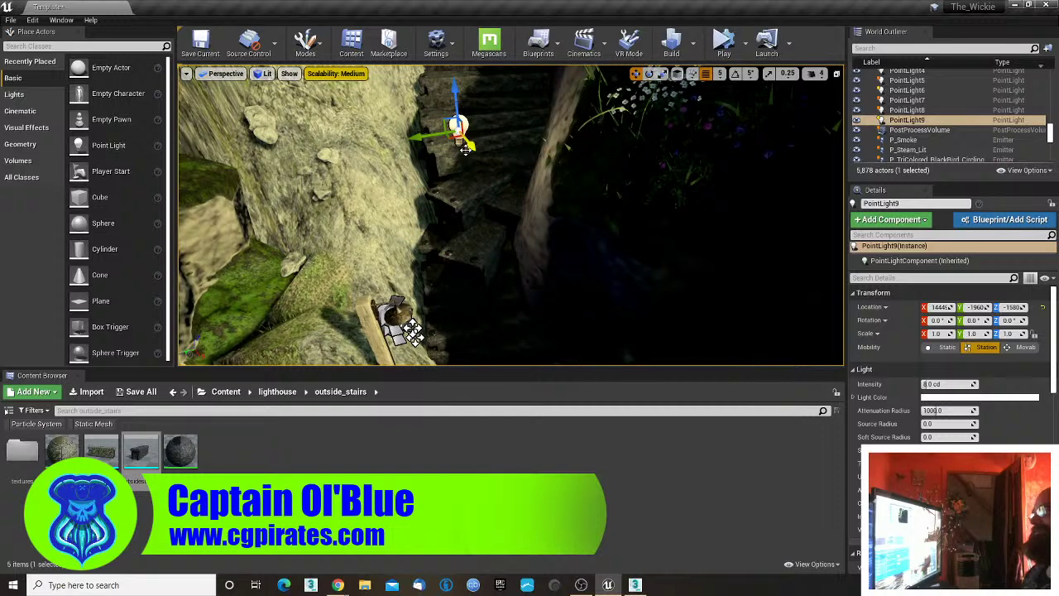
{"action": "left_click_drag", "start_coordinate": [465, 149], "coordinate": [506, 203]}
- Set the new point light's intensity to 50 cd
{"action": "right_click_drag", "start_coordinate": [506, 203], "coordinate": [552, 196]}
{"action": "left_click", "coordinate": [939, 385]}
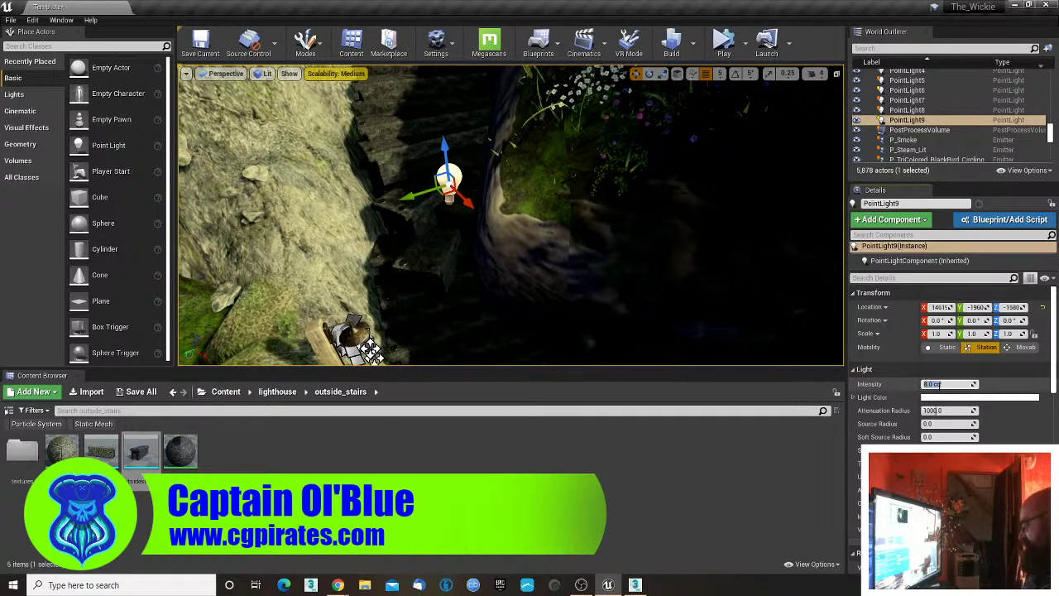
{"action": "type", "text": "50"}
{"action": "key", "text": "Return"}
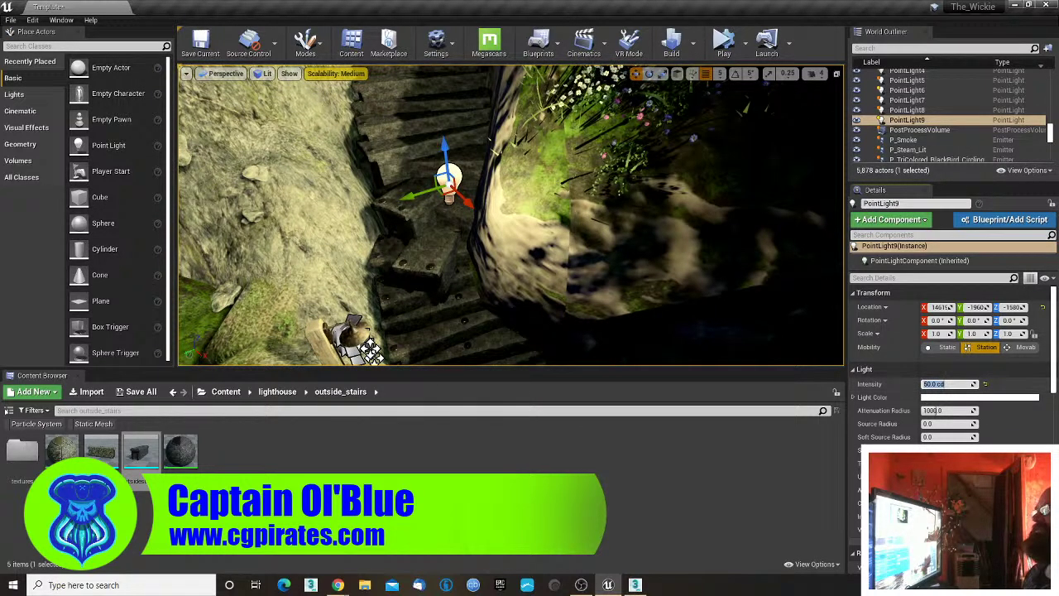
- Rotate the stair treads StaticMeshActor444, 443 and 442 about the vertical axis to follow the curve of the staircase
{"action": "right_click_drag", "start_coordinate": [602, 245], "coordinate": [530, 255]}
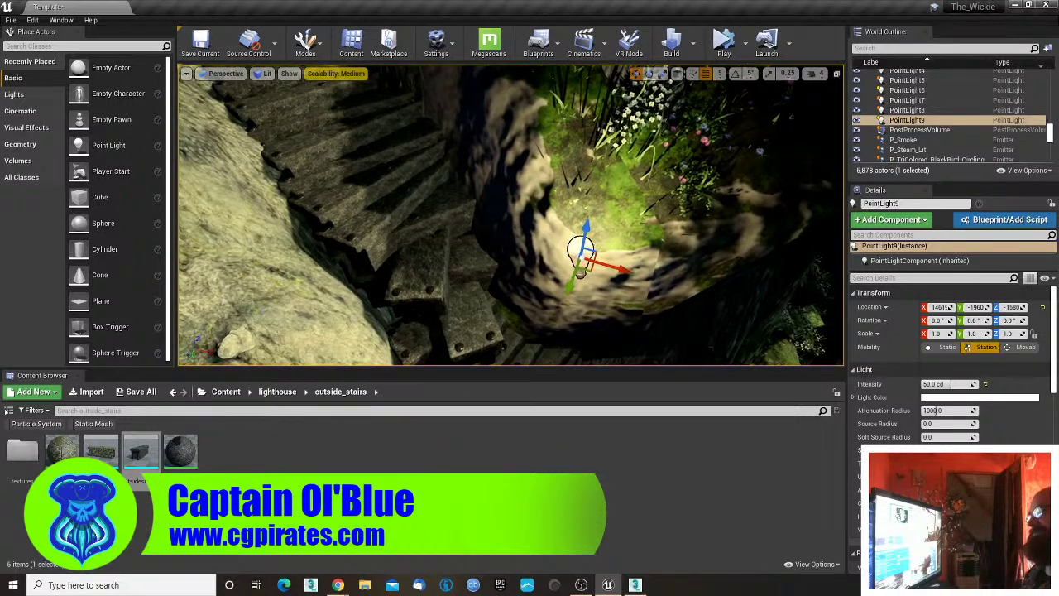
{"action": "left_click", "coordinate": [447, 233]}
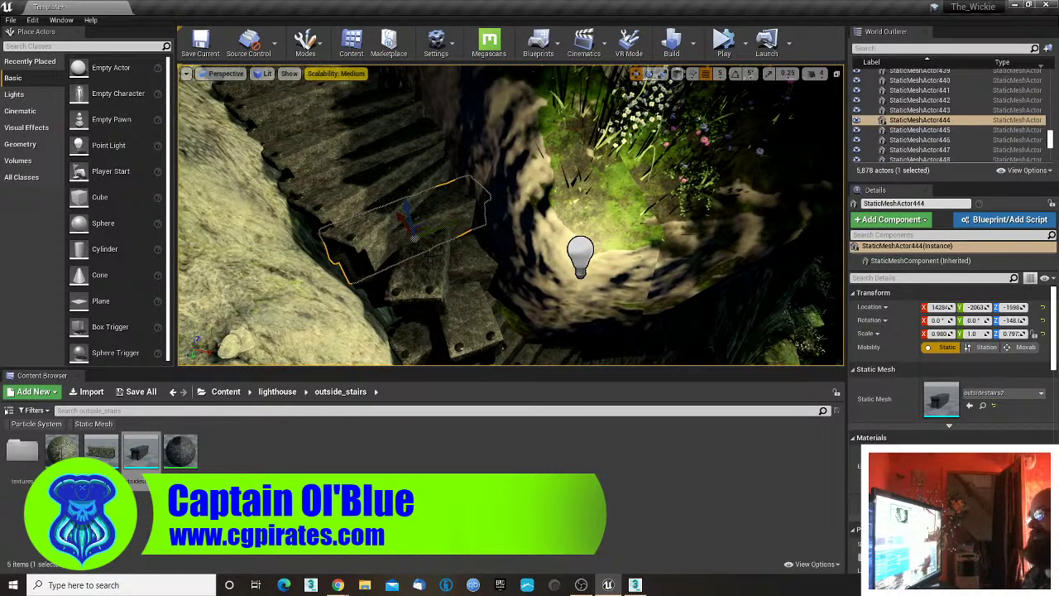
{"action": "key", "text": "e"}
{"action": "left_click_drag", "start_coordinate": [392, 274], "coordinate": [438, 308]}
{"action": "left_click", "coordinate": [337, 232]}
{"action": "left_click", "coordinate": [434, 290]}
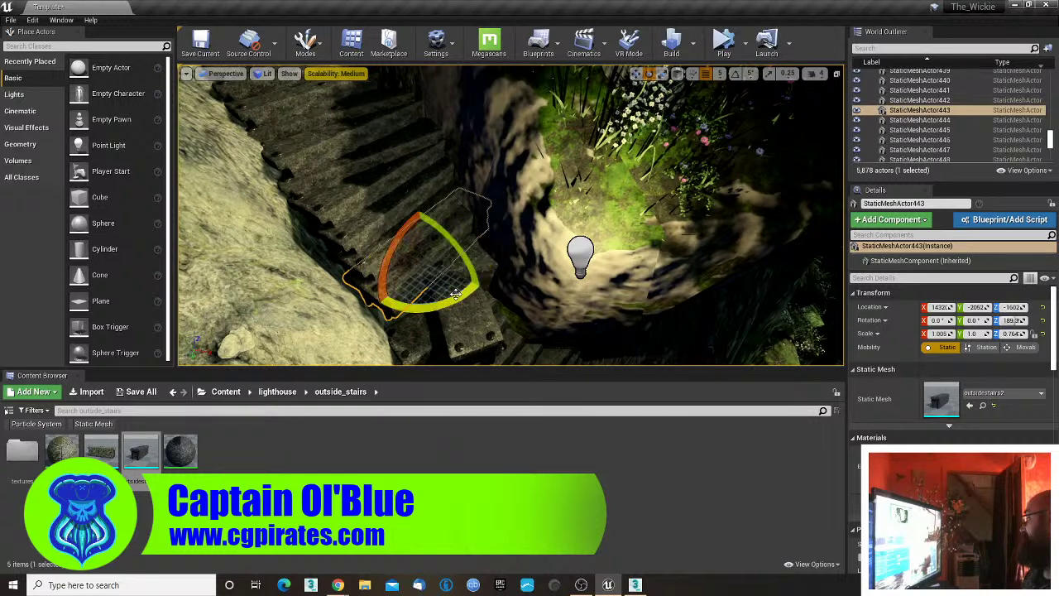
{"action": "left_click", "coordinate": [481, 269]}
{"action": "left_click_drag", "start_coordinate": [487, 304], "coordinate": [507, 270]}
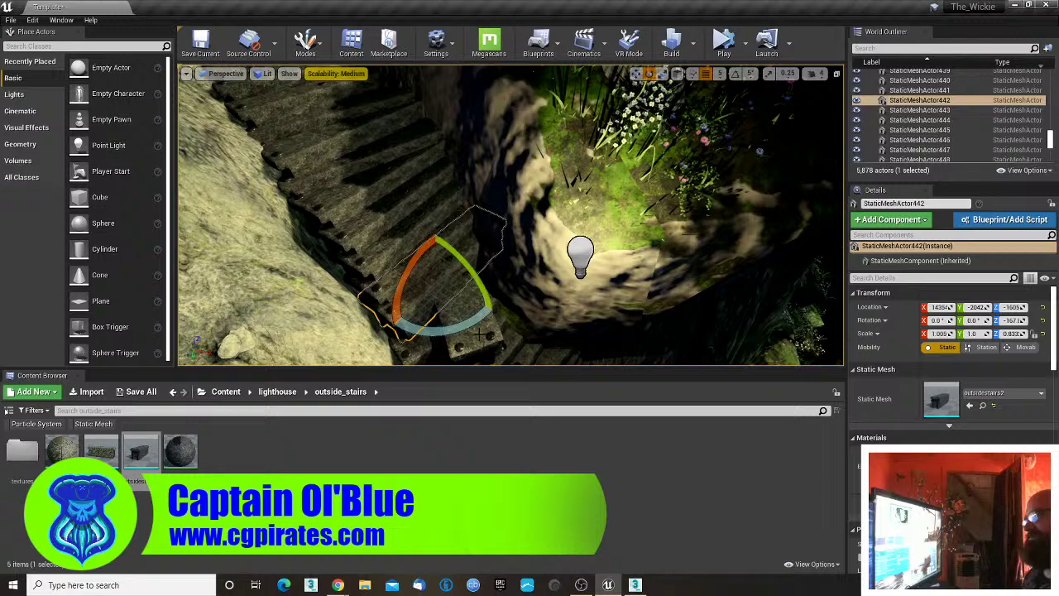
- Rotate StaticMeshActor441 to about 13.4° around Z and turn a tread just below it into line with the staircase
{"action": "left_click", "coordinate": [481, 335]}
{"action": "left_click_drag", "start_coordinate": [452, 353], "coordinate": [405, 343]}
{"action": "right_click_drag", "start_coordinate": [404, 343], "coordinate": [323, 366]}
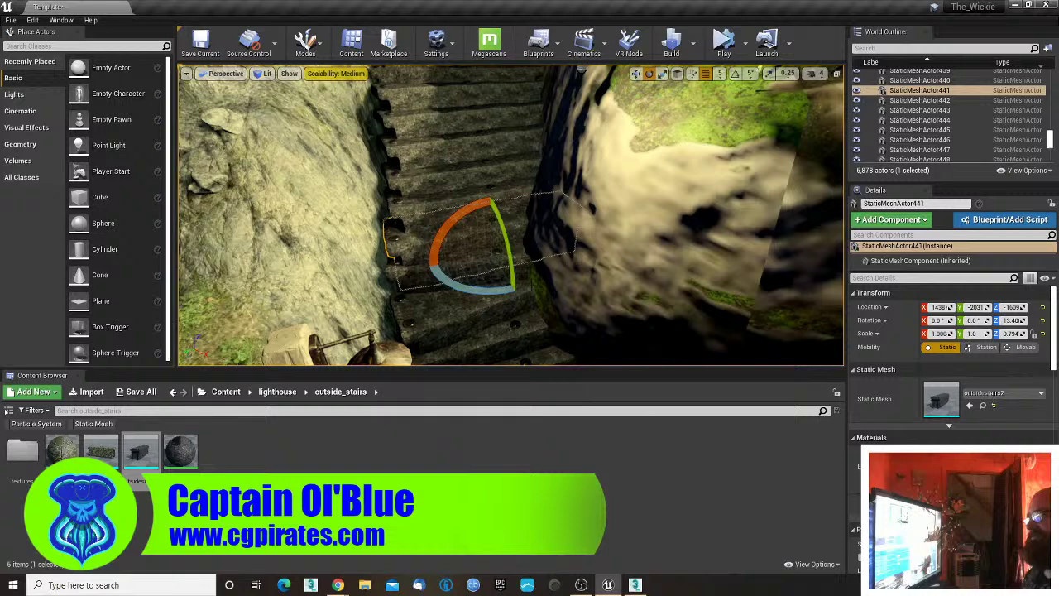
{"action": "left_click", "coordinate": [523, 274]}
{"action": "left_click_drag", "start_coordinate": [480, 327], "coordinate": [526, 330]}
- Rotate stair tread StaticMeshActor436 to about 6.8° around Z so it matches its neighbours
{"action": "right_click_drag", "start_coordinate": [735, 350], "coordinate": [785, 351]}
{"action": "left_click", "coordinate": [429, 298]}
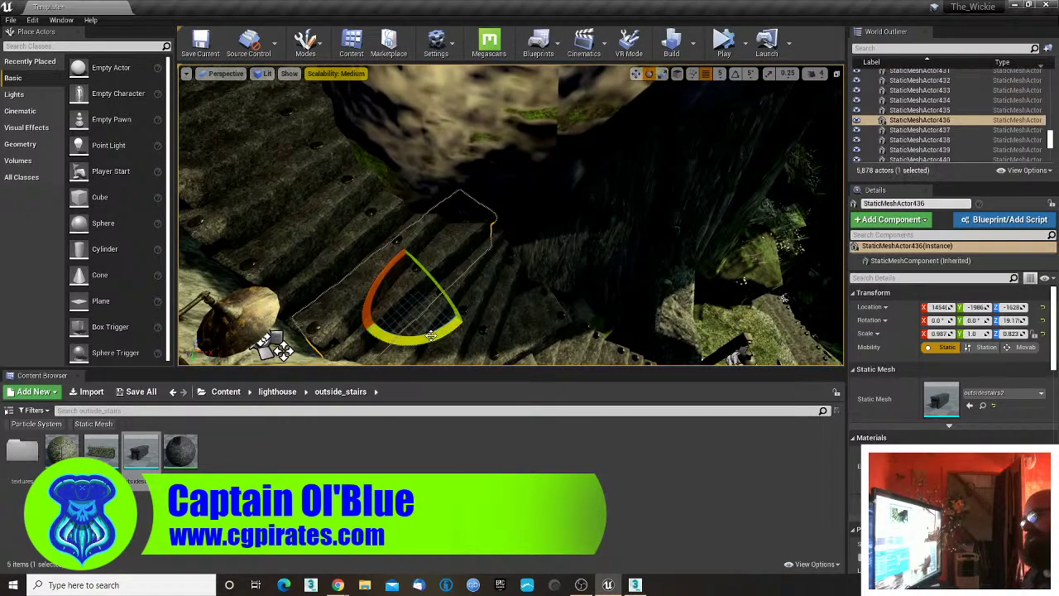
{"action": "right_click_drag", "start_coordinate": [465, 317], "coordinate": [506, 356]}
- Rotate the misaligned treads StaticMeshActor432 and StaticMeshActor431 around Z to continue the staircase curve
{"action": "right_click_drag", "start_coordinate": [456, 284], "coordinate": [453, 283]}
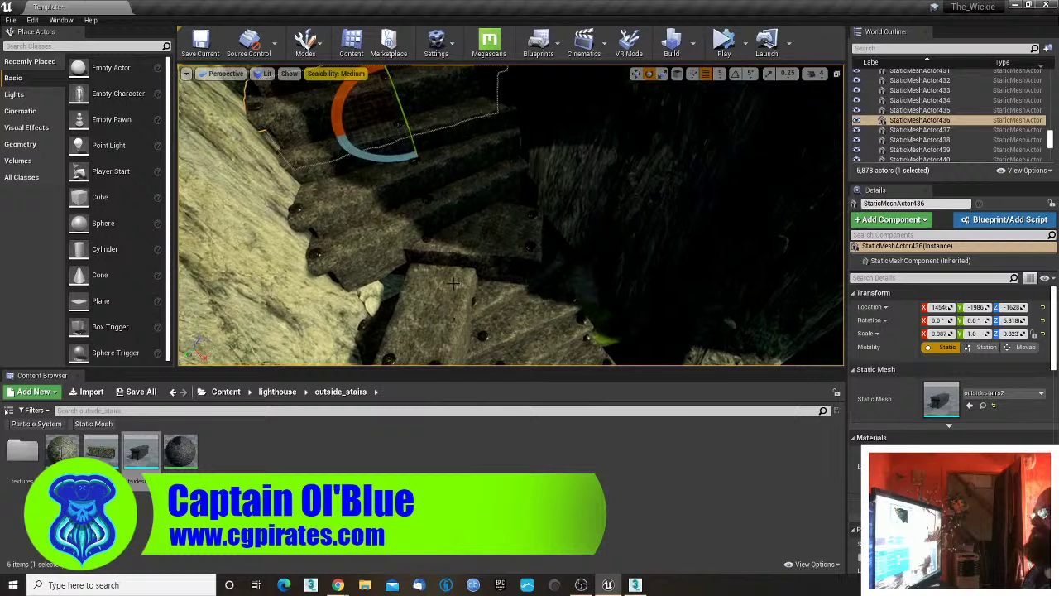
{"action": "left_click", "coordinate": [470, 253]}
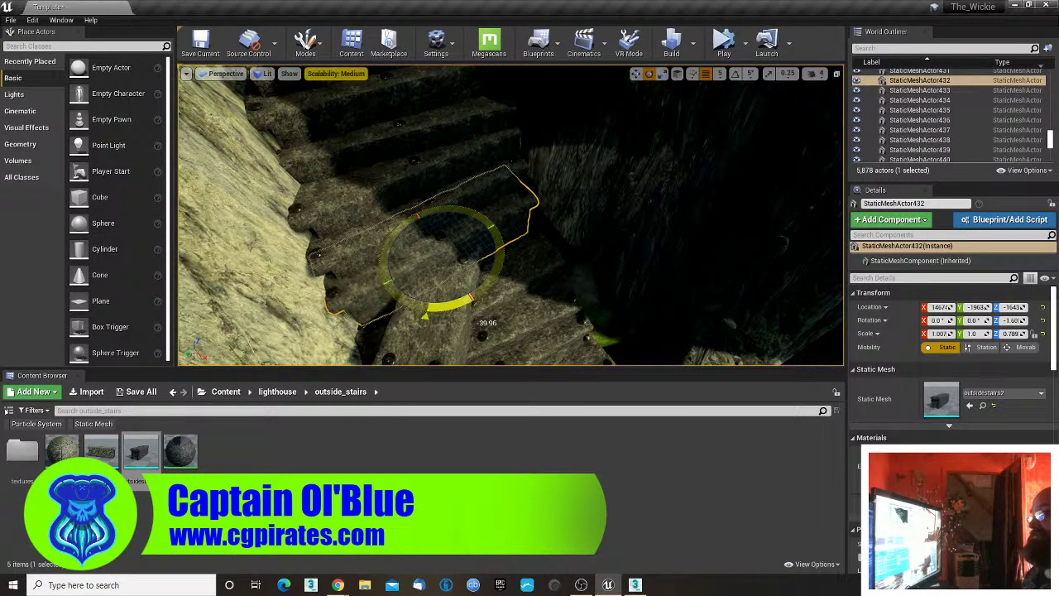
{"action": "left_click", "coordinate": [456, 335]}
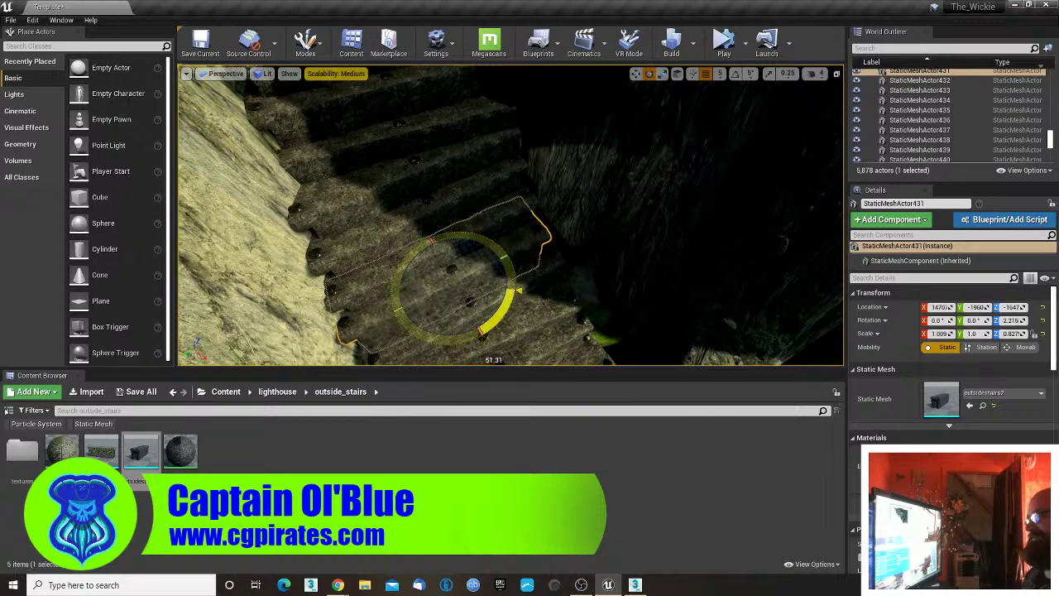
- Delete the temporary point light PointLight9 above the staircase
{"action": "right_click_drag", "start_coordinate": [480, 282], "coordinate": [306, 248]}
{"action": "key", "text": "w"}
{"action": "left_click", "coordinate": [415, 257]}
{"action": "key", "text": "s"}
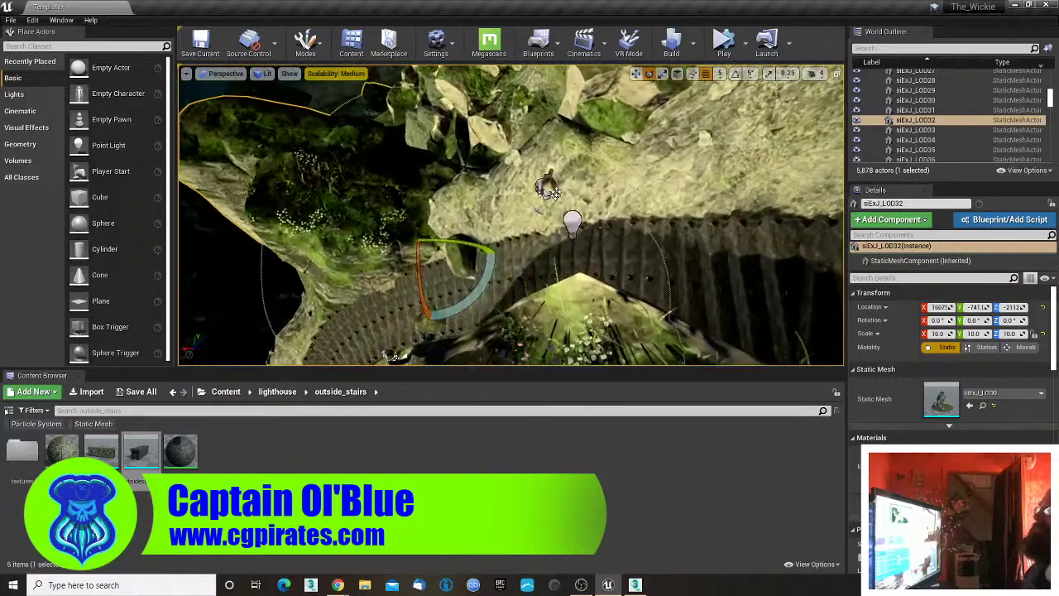
{"action": "left_click", "coordinate": [668, 238]}
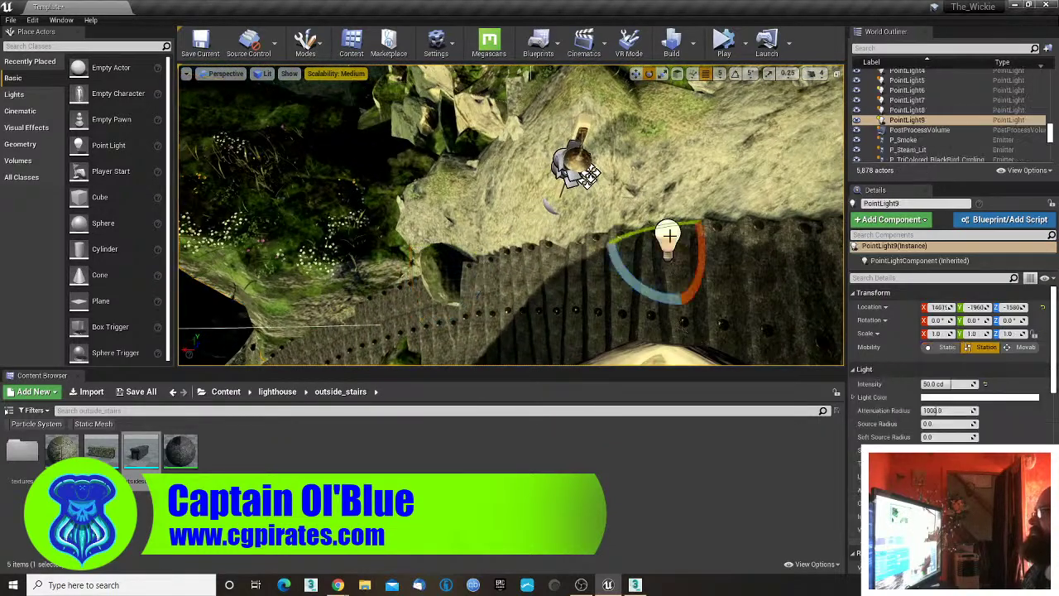
{"action": "key", "text": "Delete"}
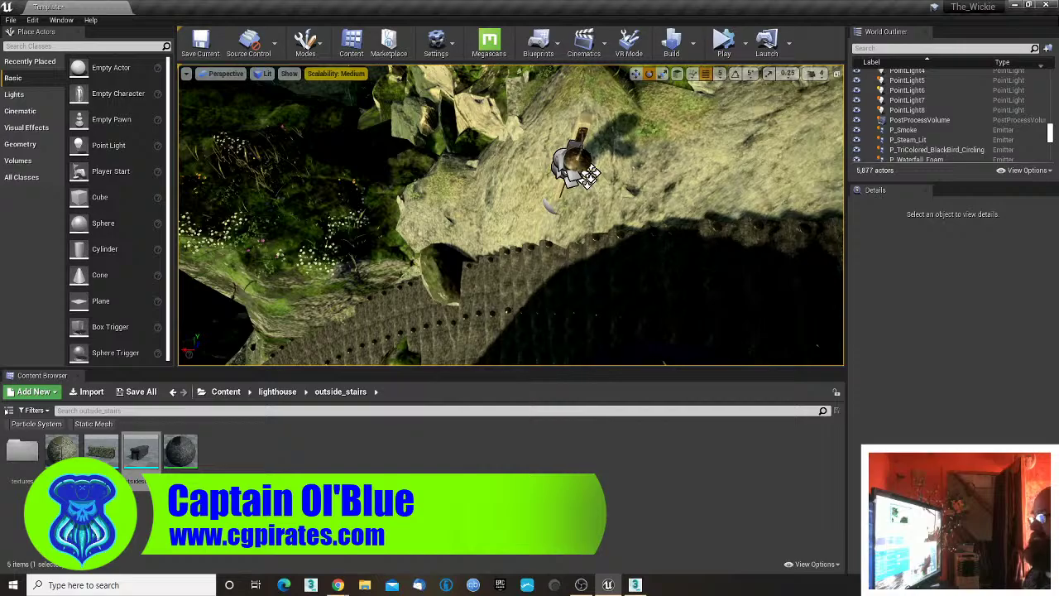
- Try the Brush Wireframe view mode on the unaligned section of the staircase
{"action": "right_click_drag", "start_coordinate": [580, 232], "coordinate": [662, 219]}
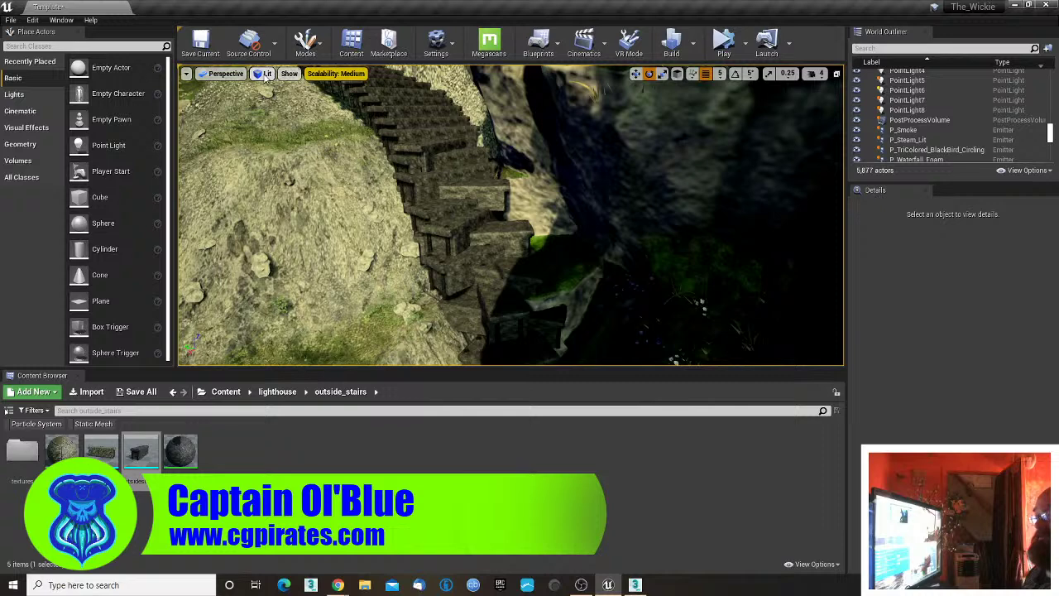
{"action": "left_click", "coordinate": [225, 75]}
{"action": "left_click", "coordinate": [227, 80]}
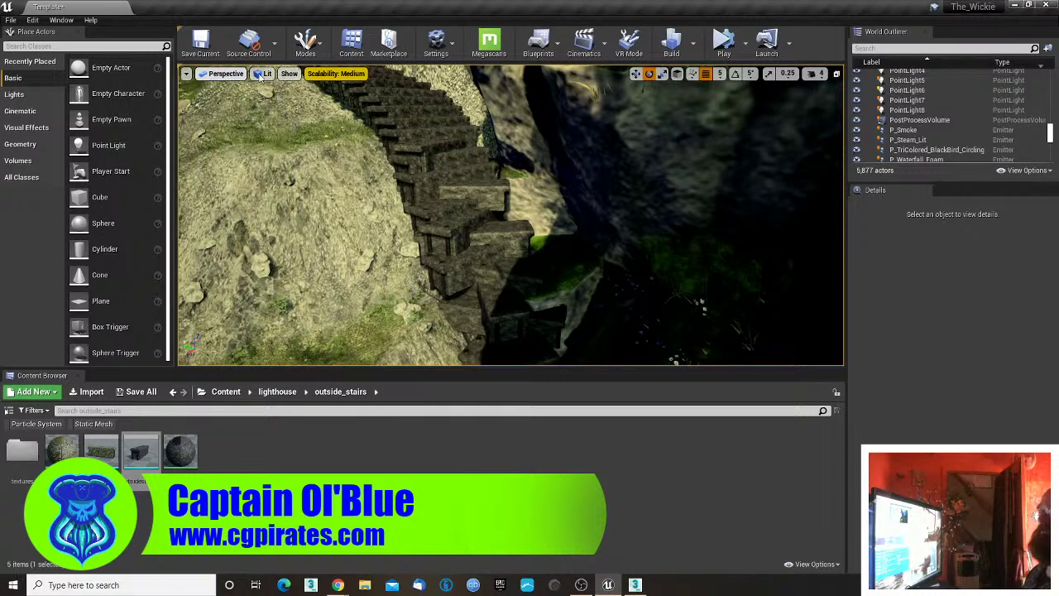
{"action": "left_click", "coordinate": [261, 77]}
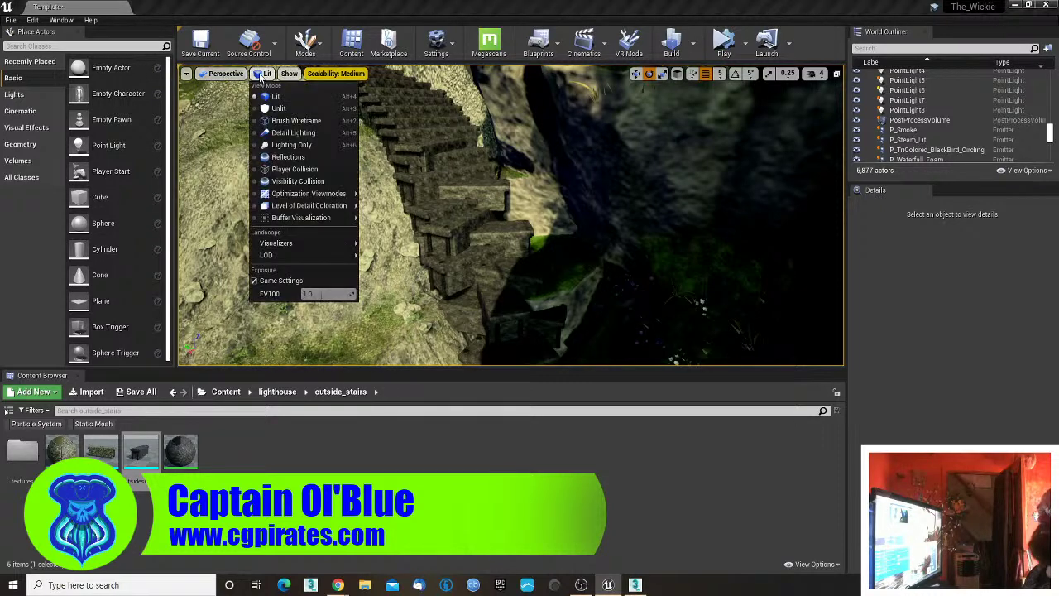
{"action": "left_click", "coordinate": [280, 121]}
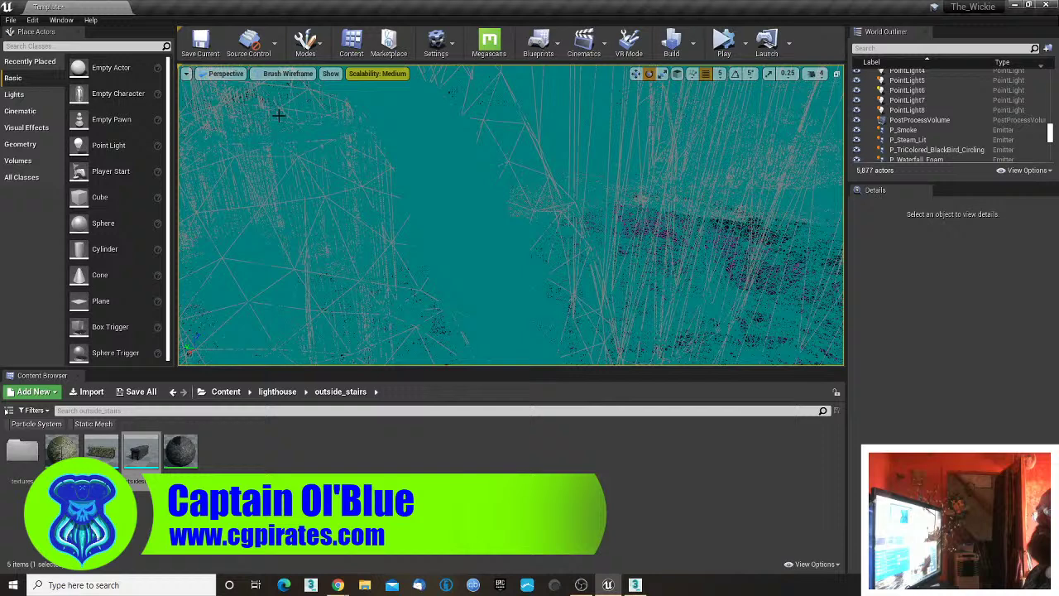
- Set the viewport's view mode to Lighting Only for working on the shadowed stair treads
{"action": "left_click", "coordinate": [277, 74]}
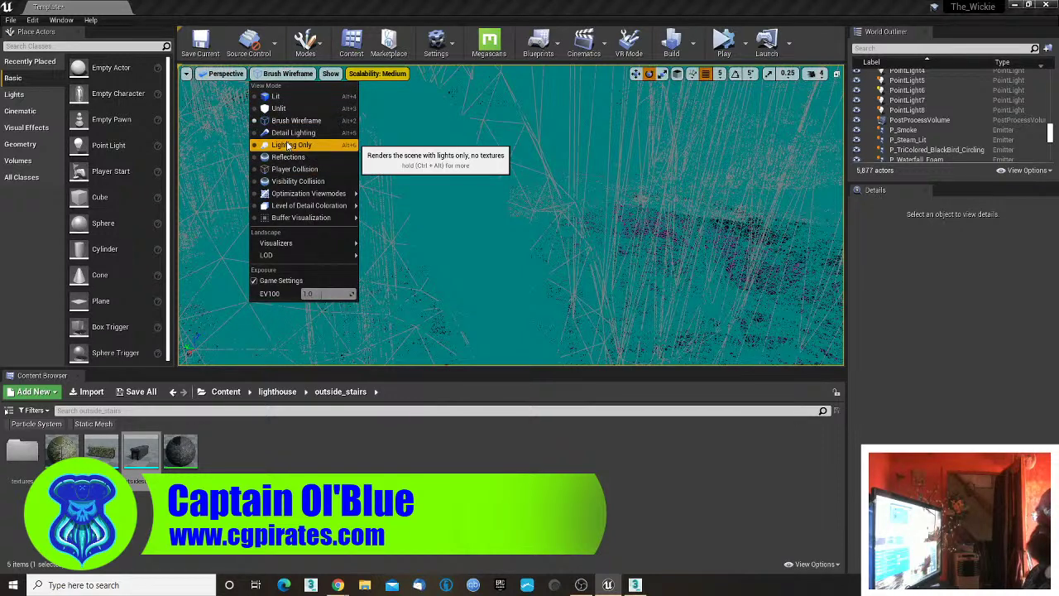
{"action": "left_click", "coordinate": [288, 145]}
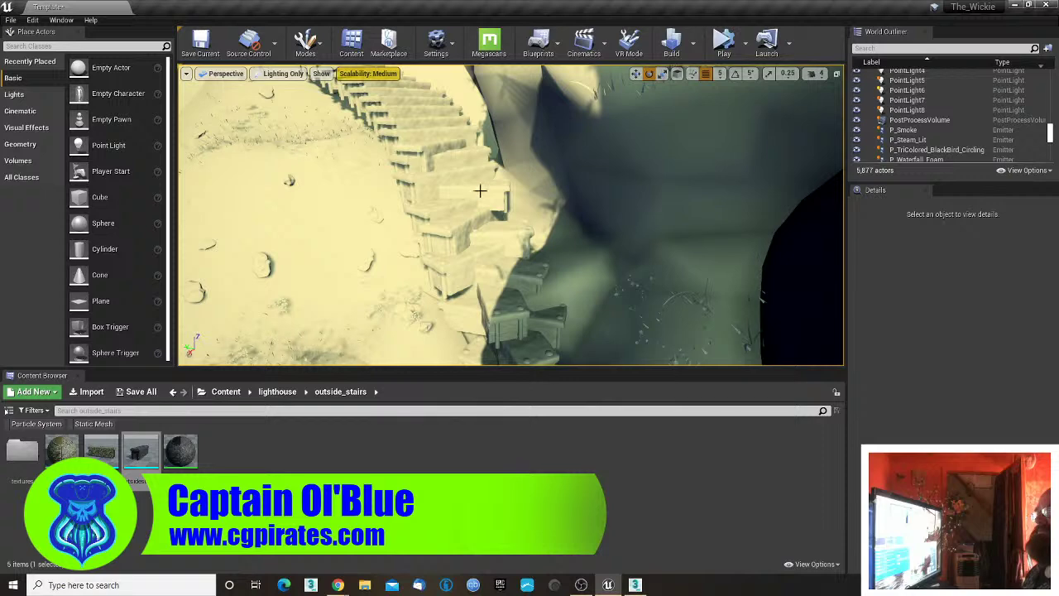
{"action": "right_click_drag", "start_coordinate": [559, 208], "coordinate": [529, 222]}
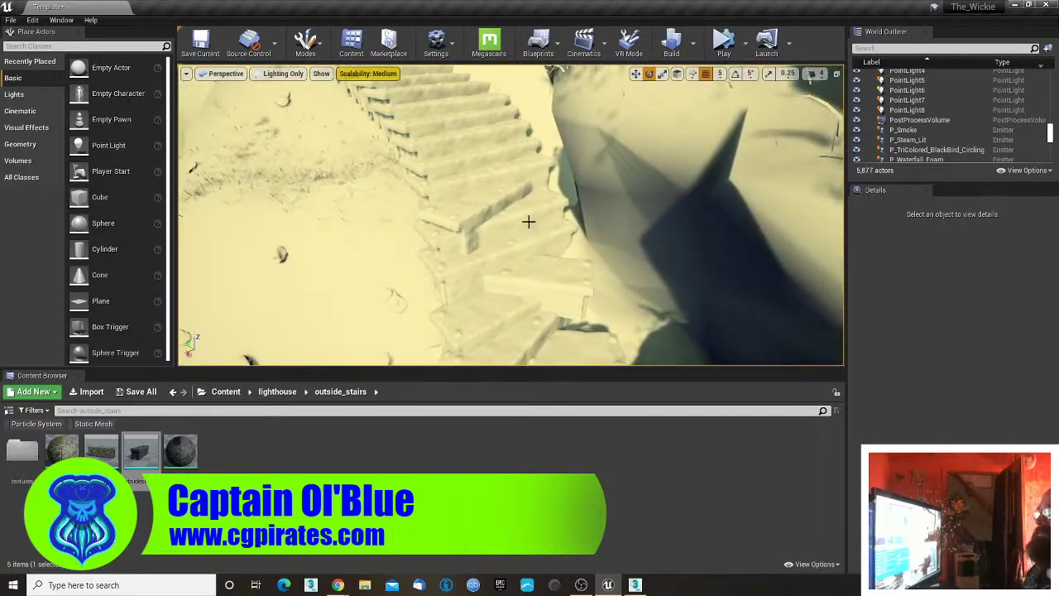
- Rotate StaticMeshActor397 and a tread below it around Z to align them with the stairs above
{"action": "left_click", "coordinate": [479, 211]}
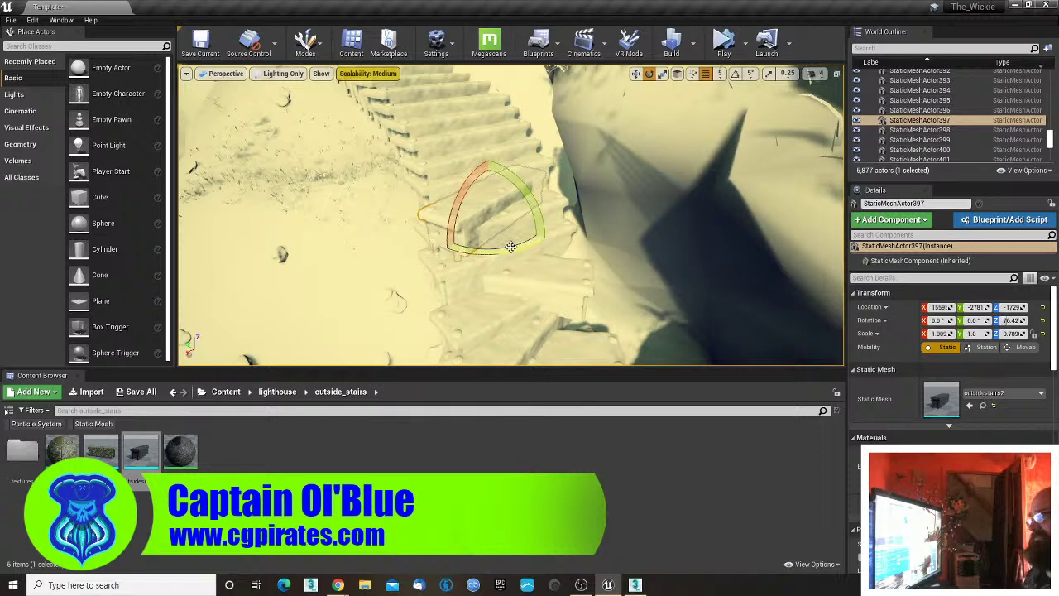
{"action": "mouse_move", "coordinate": [510, 247]}
{"action": "left_mouse_down"}
{"action": "mouse_move", "coordinate": [520, 246]}
{"action": "mouse_move", "coordinate": [495, 249]}
{"action": "left_mouse_up"}
{"action": "right_click_drag", "start_coordinate": [495, 249], "coordinate": [510, 293]}
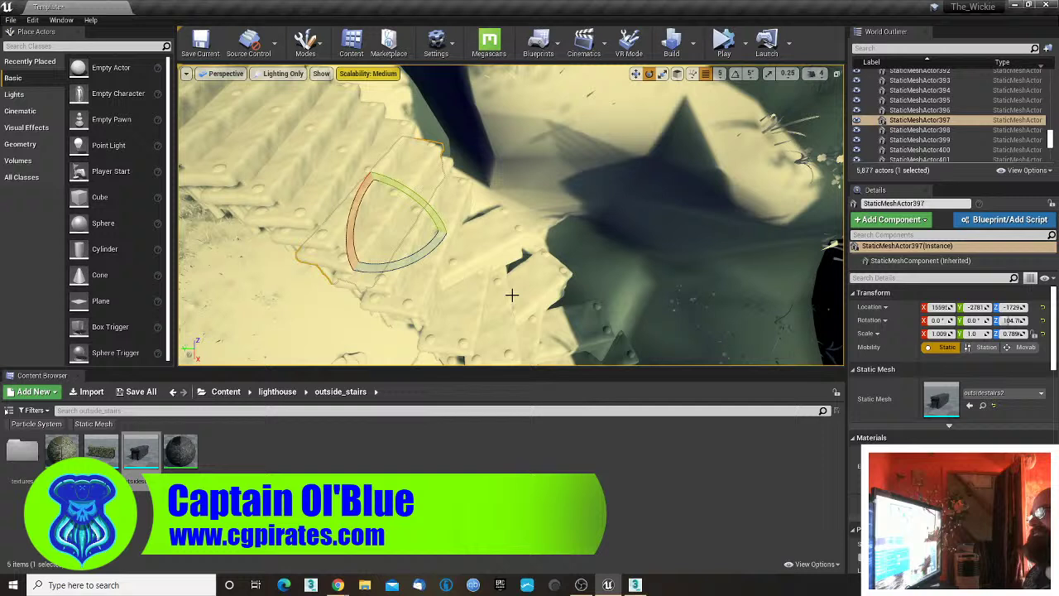
{"action": "left_click", "coordinate": [427, 298]}
{"action": "left_click_drag", "start_coordinate": [436, 308], "coordinate": [416, 337]}
- Rotate StaticMeshActor394 to about 96.5° around Z and turn a crooked tread below it to match
{"action": "left_click", "coordinate": [495, 255]}
{"action": "right_click_drag", "start_coordinate": [416, 338], "coordinate": [563, 360]}
{"action": "right_click_drag", "start_coordinate": [372, 338], "coordinate": [372, 347]}
{"action": "right_click_drag", "start_coordinate": [376, 280], "coordinate": [343, 271]}
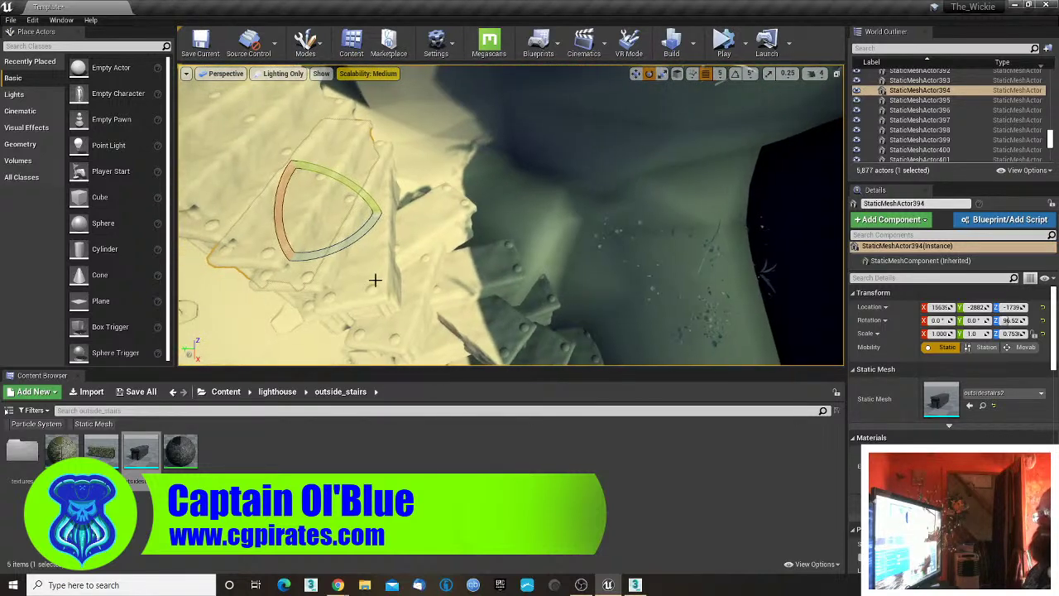
{"action": "left_click", "coordinate": [369, 278]}
{"action": "left_click_drag", "start_coordinate": [400, 284], "coordinate": [336, 260]}
- Rotate the crooked treads down to StaticMeshActor389 around Z to continue the staircase curve
{"action": "left_click", "coordinate": [441, 217]}
{"action": "left_click", "coordinate": [474, 273]}
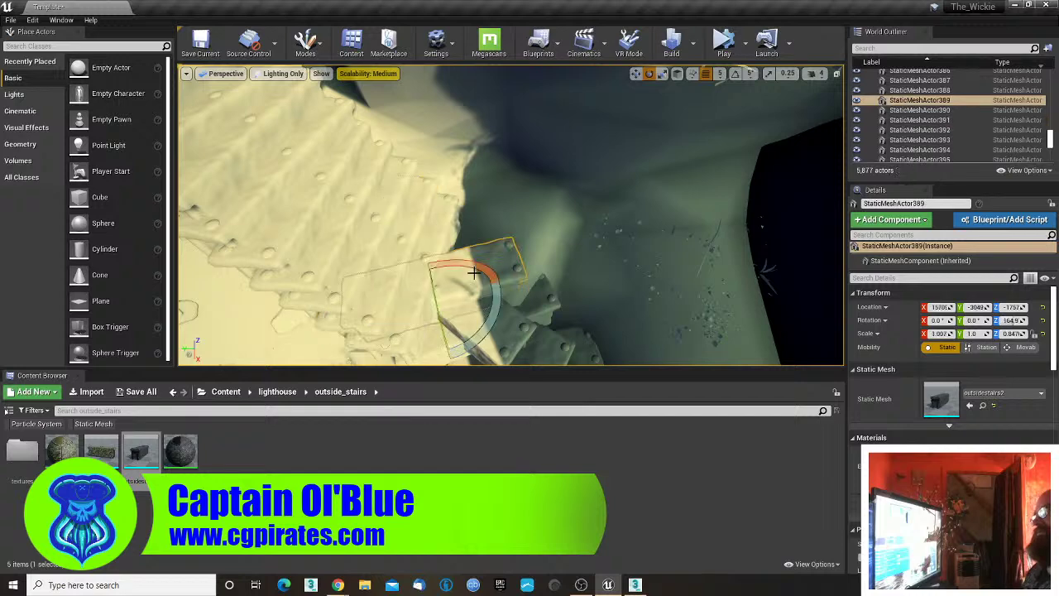
{"action": "left_click_drag", "start_coordinate": [483, 335], "coordinate": [365, 283]}
- Rotate stair tread StaticMeshActor388 around Z so it lies parallel to the tread above it
{"action": "right_click_drag", "start_coordinate": [476, 327], "coordinate": [528, 283]}
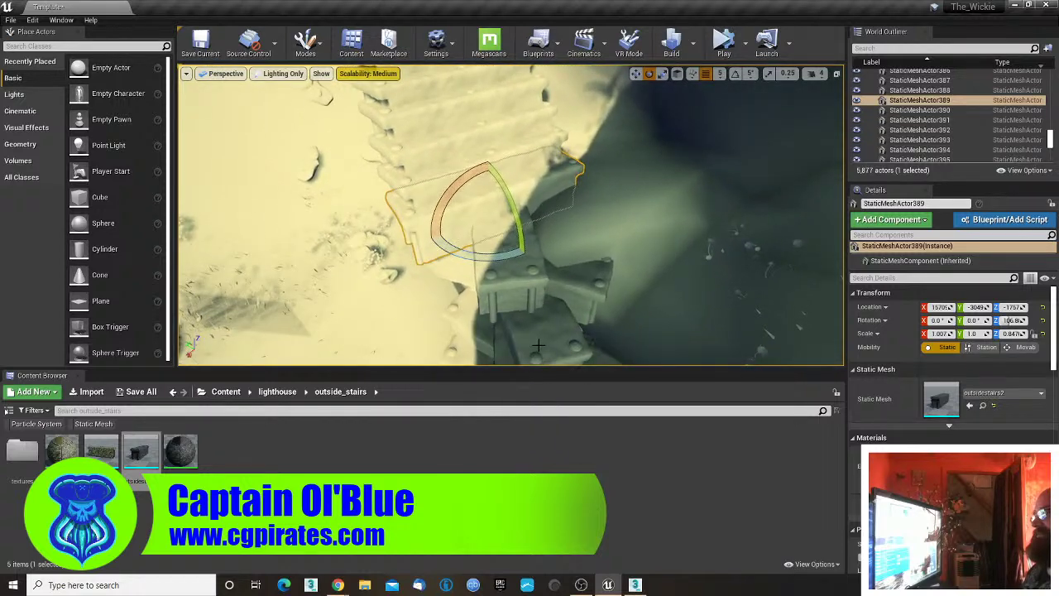
{"action": "left_click", "coordinate": [529, 283]}
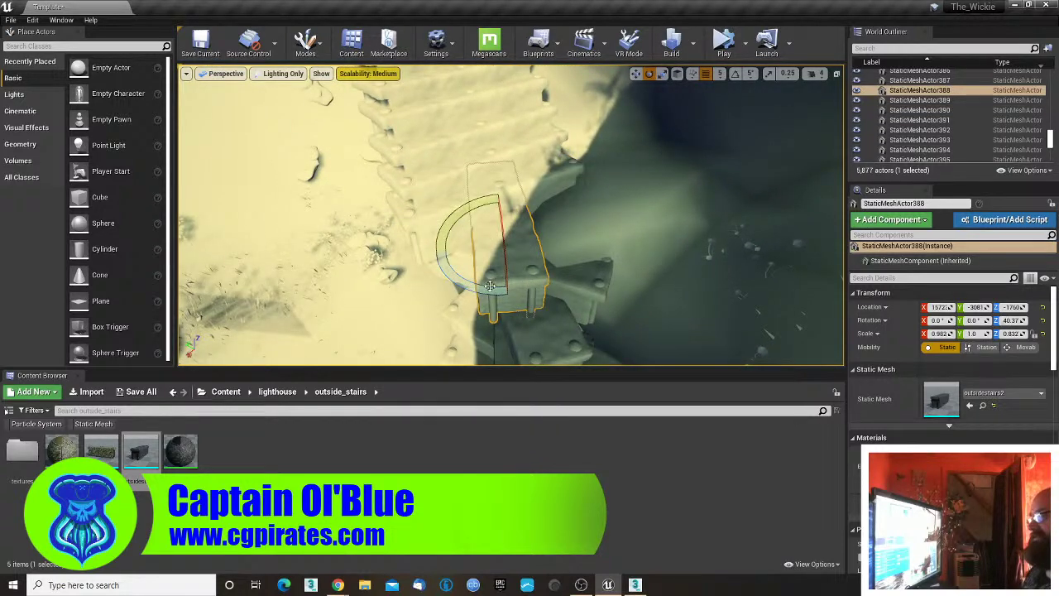
{"action": "left_click_drag", "start_coordinate": [489, 287], "coordinate": [402, 285]}
{"action": "right_click_drag", "start_coordinate": [403, 286], "coordinate": [431, 322]}
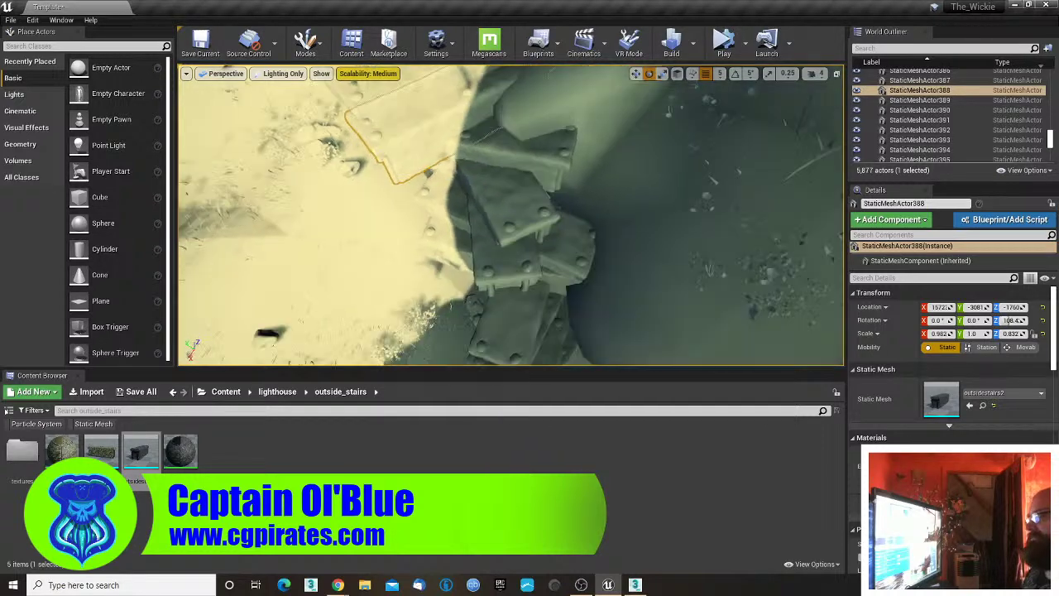
- Rotate stair tread StaticMeshActor387 around Z to match the tread above, and turn StaticMeshActor386 to about -64.1°
{"action": "mouse_move", "coordinate": [496, 253]}
{"action": "right_mouse_down"}
{"action": "mouse_move", "coordinate": [502, 331]}
{"action": "mouse_move", "coordinate": [496, 252]}
{"action": "right_mouse_up"}
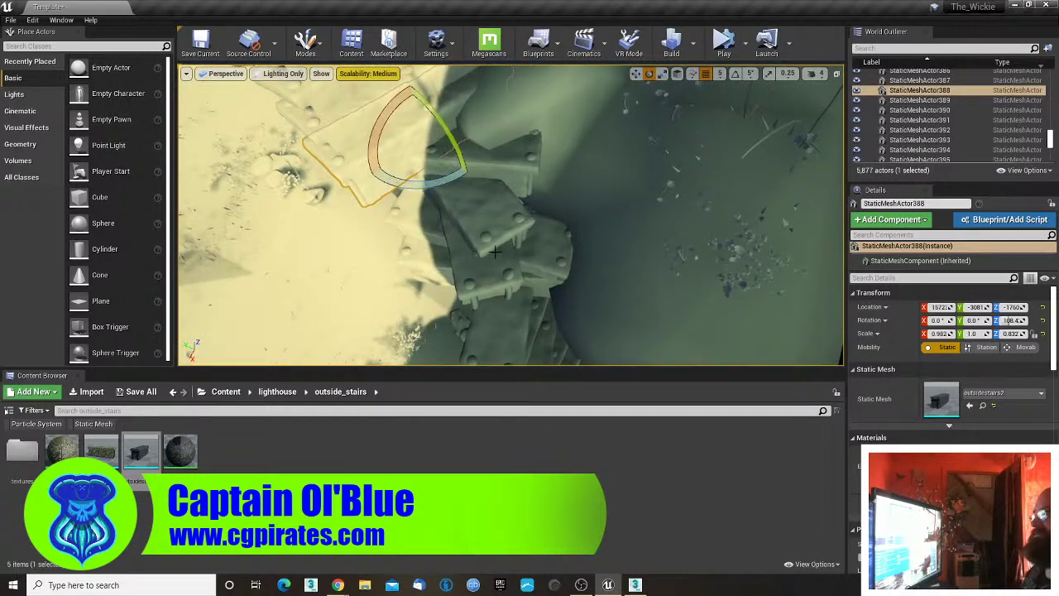
{"action": "left_click", "coordinate": [487, 180]}
{"action": "left_click_drag", "start_coordinate": [476, 204], "coordinate": [434, 211]}
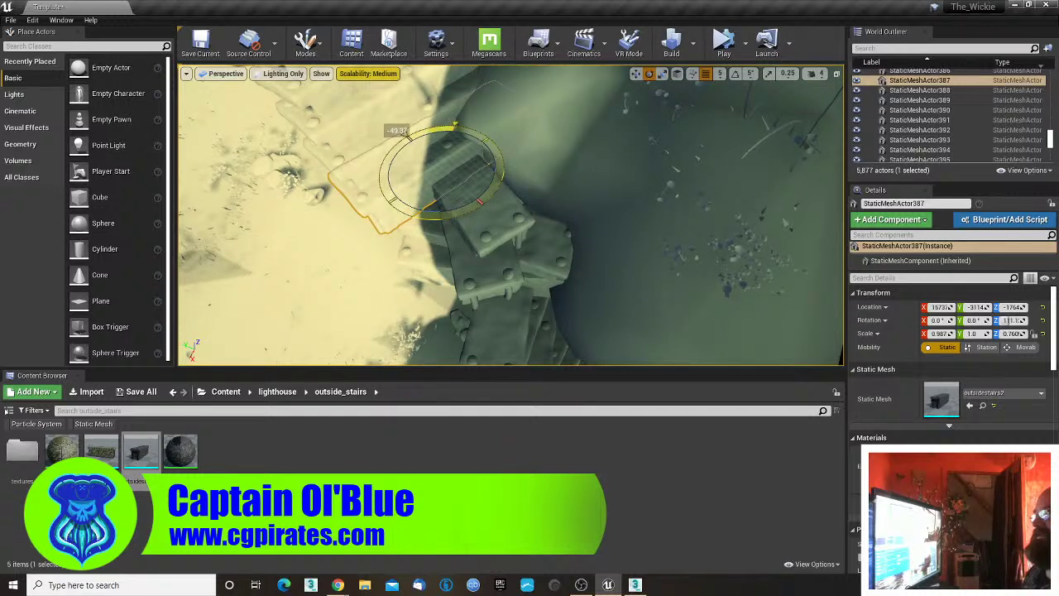
{"action": "left_click", "coordinate": [475, 254]}
{"action": "left_click_drag", "start_coordinate": [459, 249], "coordinate": [414, 256]}
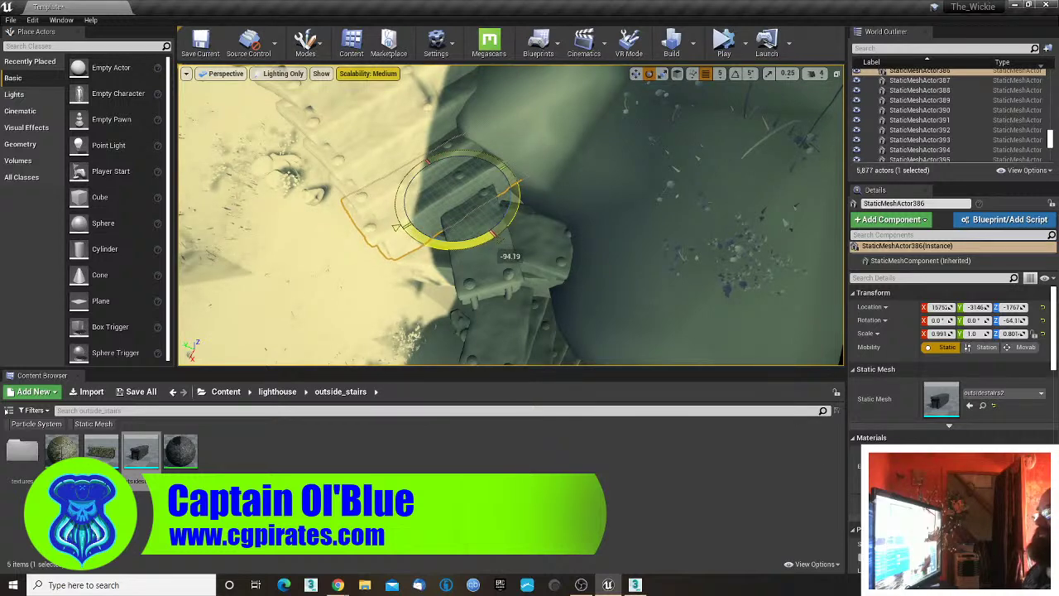
- Rotate StaticMeshActor385 to about -61.1° and StaticMeshActor384 to about -55.5° around Z to follow the stairs above
{"action": "right_click_drag", "start_coordinate": [447, 270], "coordinate": [465, 287]}
{"action": "right_click_drag", "start_coordinate": [477, 213], "coordinate": [497, 186]}
{"action": "mouse_move", "coordinate": [442, 274]}
{"action": "right_mouse_down"}
{"action": "mouse_move", "coordinate": [447, 240]}
{"action": "mouse_move", "coordinate": [442, 274]}
{"action": "right_mouse_up"}
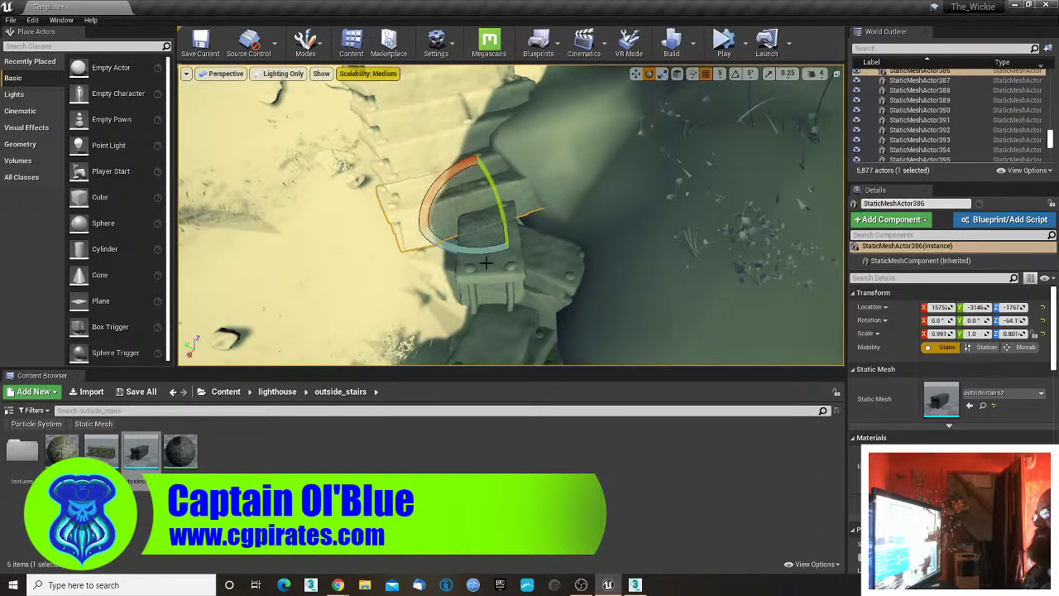
{"action": "left_click", "coordinate": [502, 285]}
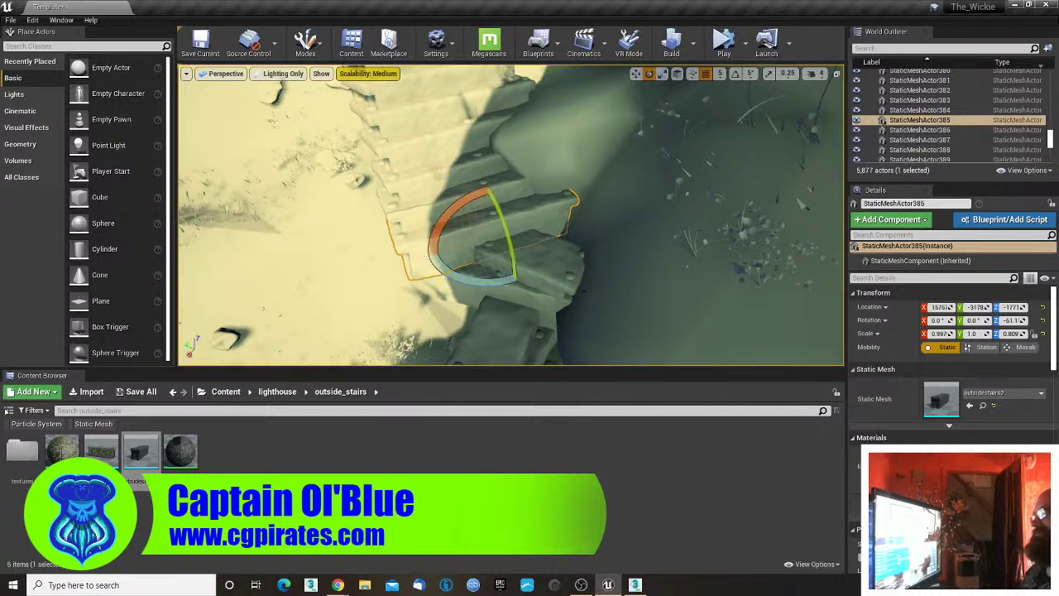
{"action": "left_click", "coordinate": [525, 292]}
{"action": "left_click_drag", "start_coordinate": [524, 307], "coordinate": [519, 335]}
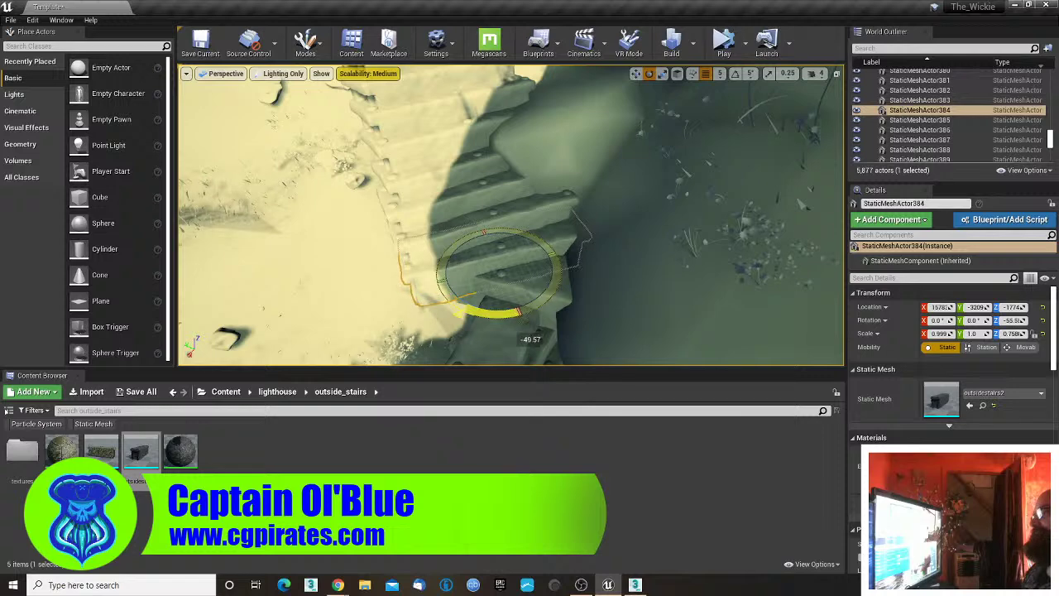
- Rotate StaticMeshActor383 to about -53.1° around Z and turn StaticMeshActor382 below it to match
{"action": "left_click", "coordinate": [553, 295]}
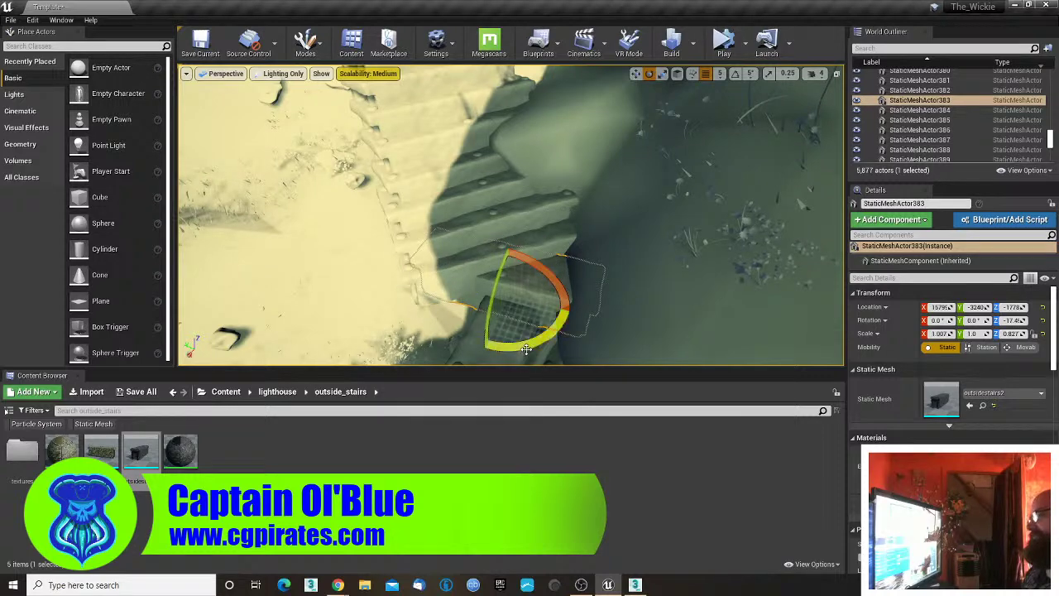
{"action": "left_click_drag", "start_coordinate": [515, 347], "coordinate": [528, 345]}
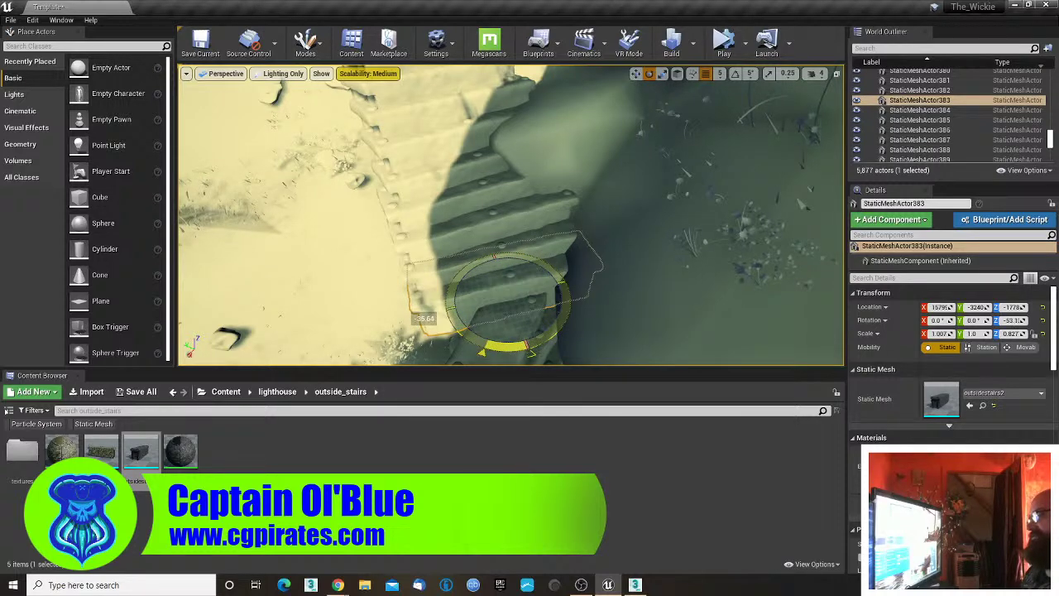
{"action": "mouse_move", "coordinate": [528, 344]}
{"action": "right_mouse_down"}
{"action": "mouse_move", "coordinate": [522, 335]}
{"action": "mouse_move", "coordinate": [529, 373]}
{"action": "mouse_move", "coordinate": [509, 351]}
{"action": "right_mouse_up"}
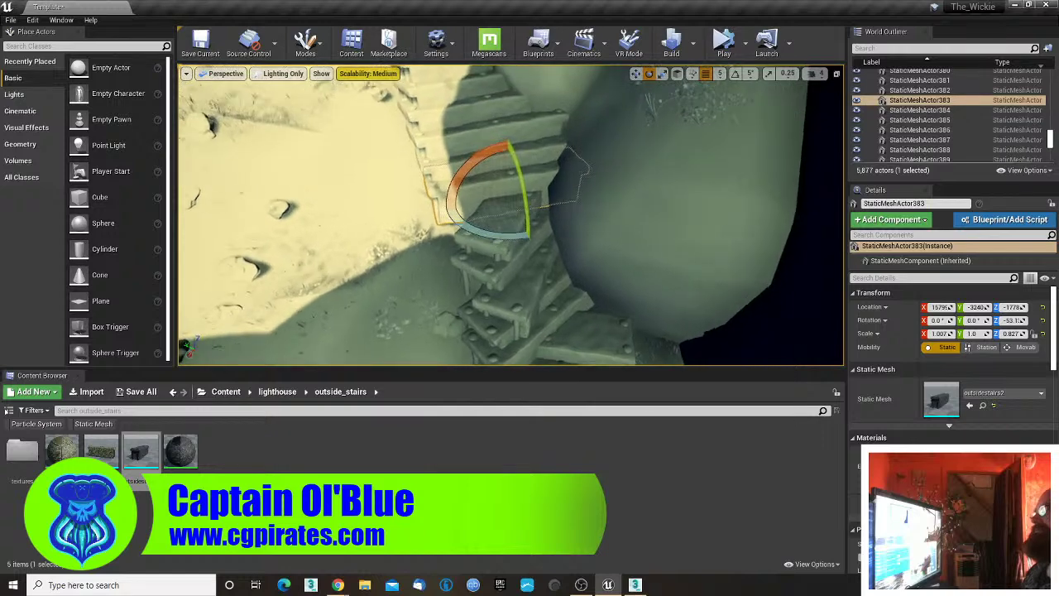
{"action": "right_click_drag", "start_coordinate": [502, 288], "coordinate": [502, 288]}
{"action": "left_click", "coordinate": [489, 247]}
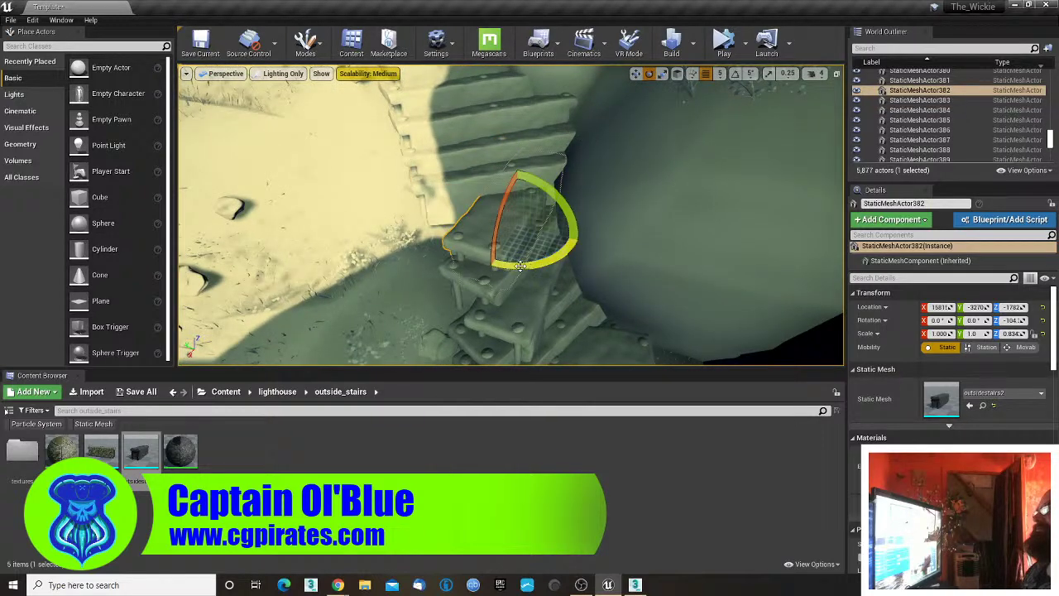
{"action": "left_click_drag", "start_coordinate": [520, 267], "coordinate": [492, 267]}
- Rotate StaticMeshActor381 around Z parallel to the tread above, and turn StaticMeshActor380 to about -47.4°
{"action": "left_click", "coordinate": [510, 280]}
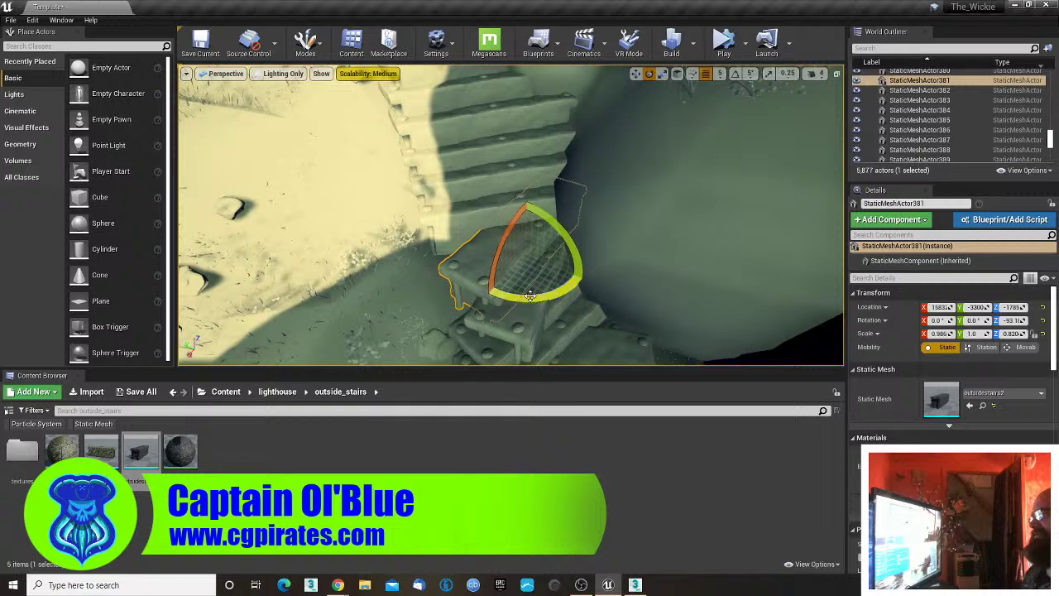
{"action": "left_click_drag", "start_coordinate": [529, 295], "coordinate": [549, 335]}
{"action": "left_click", "coordinate": [539, 320]}
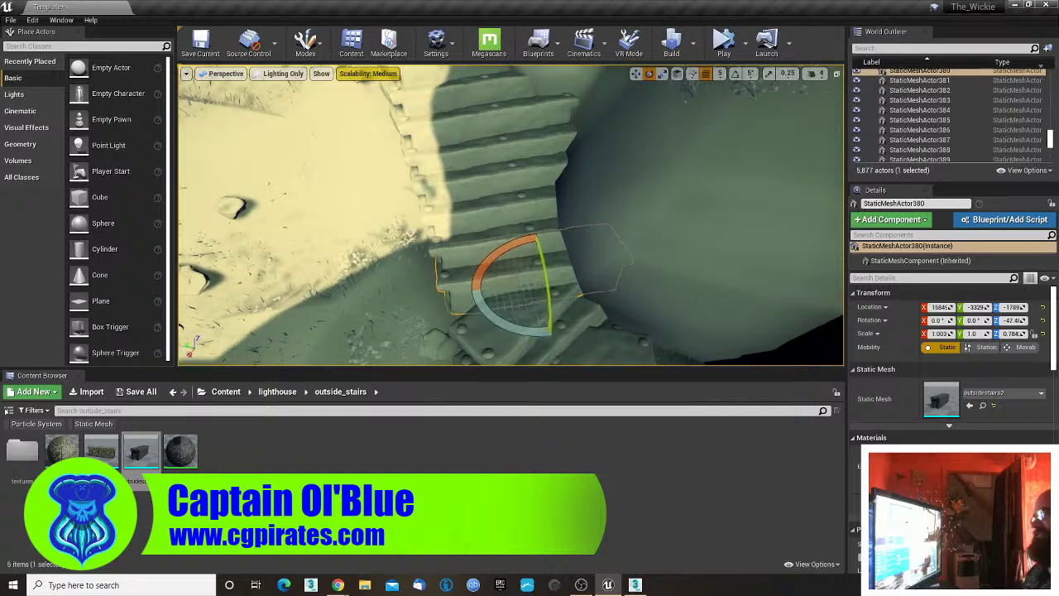
- Rotate the crooked treads StaticMeshActor379 and StaticMeshActor378 around Z so they line up with the stairs above
{"action": "left_click", "coordinate": [504, 348]}
{"action": "right_click_drag", "start_coordinate": [521, 285], "coordinate": [521, 357]}
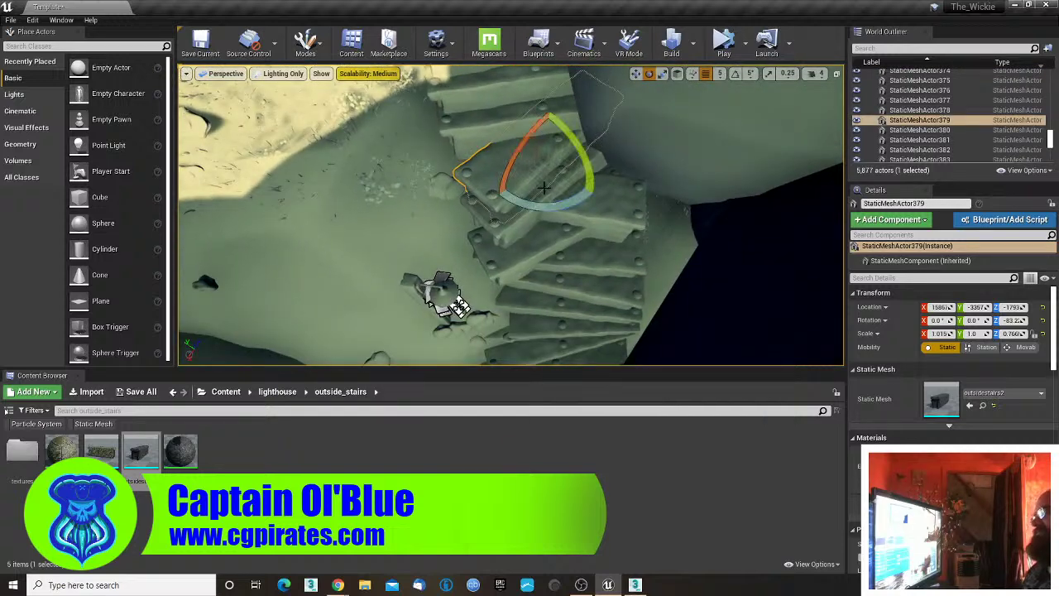
{"action": "left_click_drag", "start_coordinate": [553, 207], "coordinate": [502, 220]}
{"action": "left_click", "coordinate": [522, 214]}
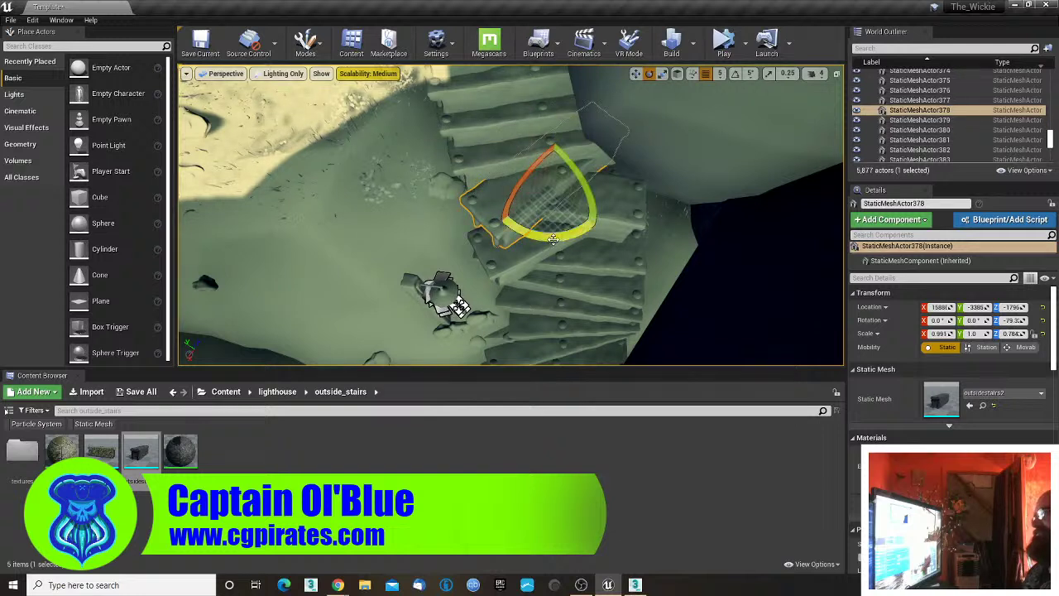
{"action": "left_click_drag", "start_coordinate": [588, 227], "coordinate": [576, 268]}
- Rotate treads StaticMeshActor377 down to StaticMeshActor374 around Z to continue the curve, with StaticMeshActor377 at about -53.6°
{"action": "left_click", "coordinate": [597, 214]}
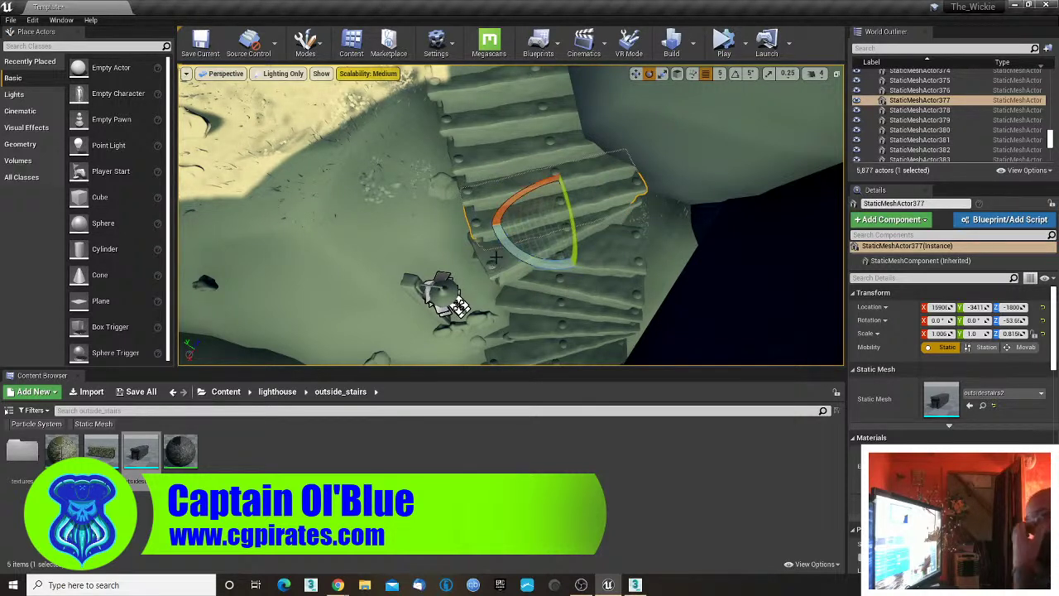
{"action": "left_click", "coordinate": [534, 268]}
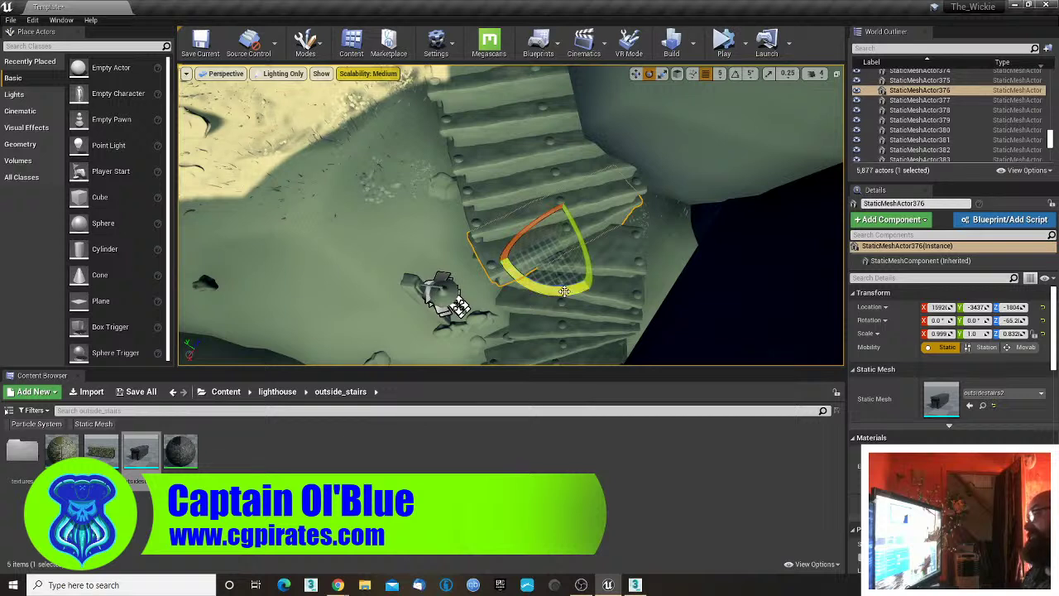
{"action": "left_click_drag", "start_coordinate": [564, 290], "coordinate": [561, 339]}
{"action": "left_click", "coordinate": [598, 266]}
{"action": "left_click", "coordinate": [554, 320]}
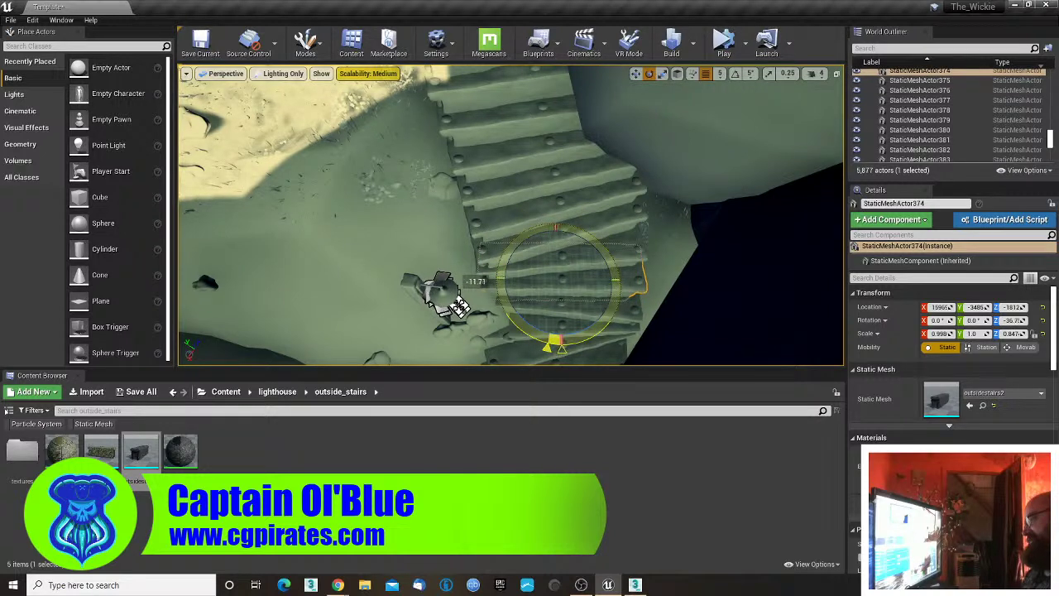
- Align the next treads down the stairs around Z, with StaticMeshActor371 at about -30.9° and StaticMeshActor366 at about -22.5°
{"action": "mouse_move", "coordinate": [569, 346]}
{"action": "right_mouse_down"}
{"action": "mouse_move", "coordinate": [580, 320]}
{"action": "mouse_move", "coordinate": [587, 351]}
{"action": "mouse_move", "coordinate": [621, 341]}
{"action": "mouse_move", "coordinate": [616, 355]}
{"action": "mouse_move", "coordinate": [574, 317]}
{"action": "mouse_move", "coordinate": [566, 335]}
{"action": "right_mouse_up"}
{"action": "left_click", "coordinate": [507, 303]}
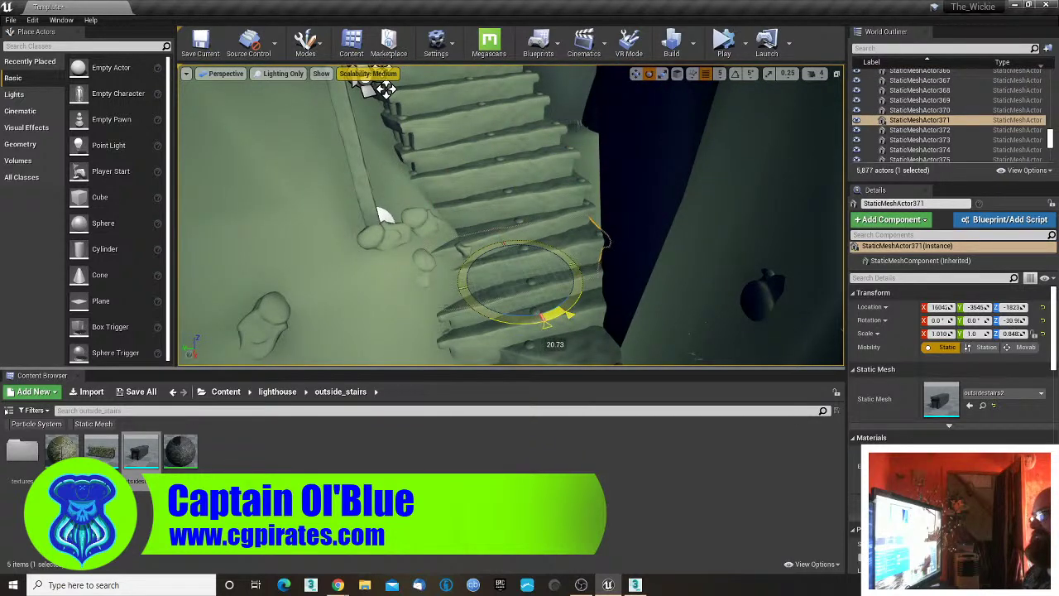
{"action": "right_click_drag", "start_coordinate": [508, 329], "coordinate": [538, 360]}
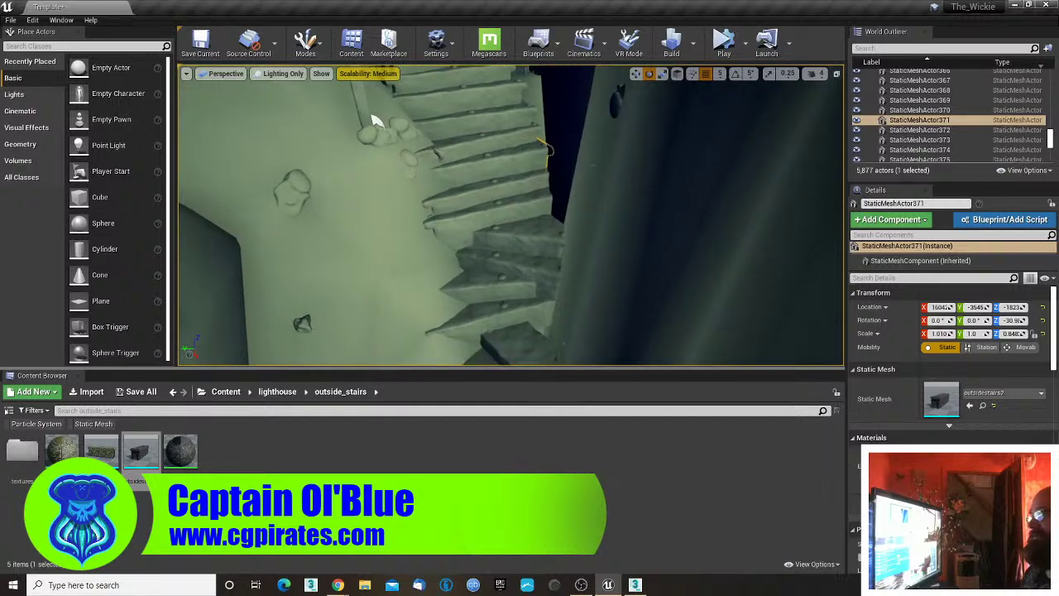
{"action": "left_click", "coordinate": [475, 286]}
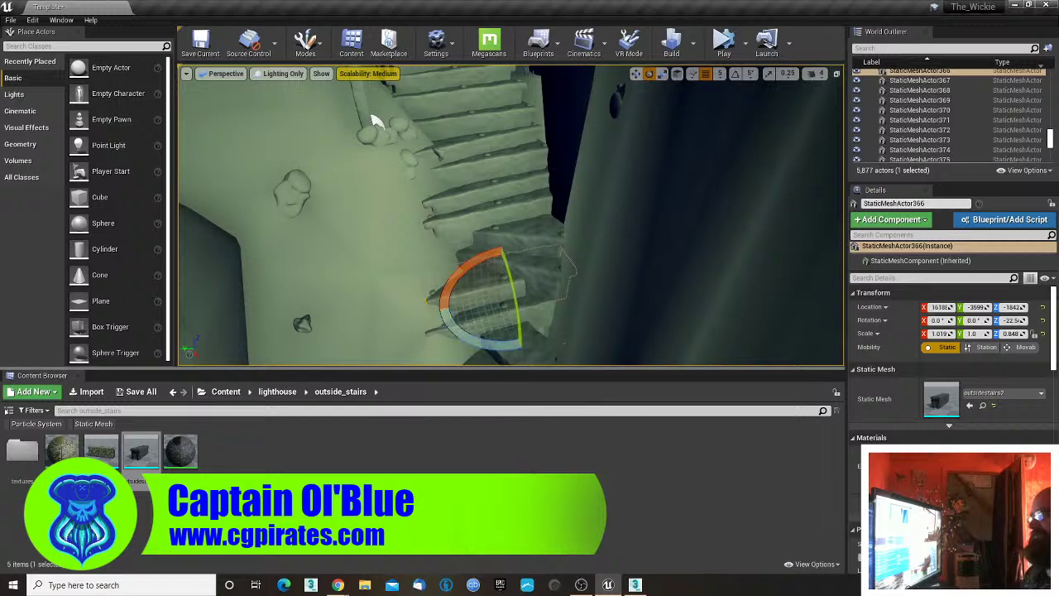
- Rotate the crooked treads StaticMeshActor364 and StaticMeshActor363 around Z to line up with the steps above
{"action": "mouse_move", "coordinate": [523, 358]}
{"action": "right_mouse_down"}
{"action": "mouse_move", "coordinate": [574, 463]}
{"action": "mouse_move", "coordinate": [523, 359]}
{"action": "right_mouse_up"}
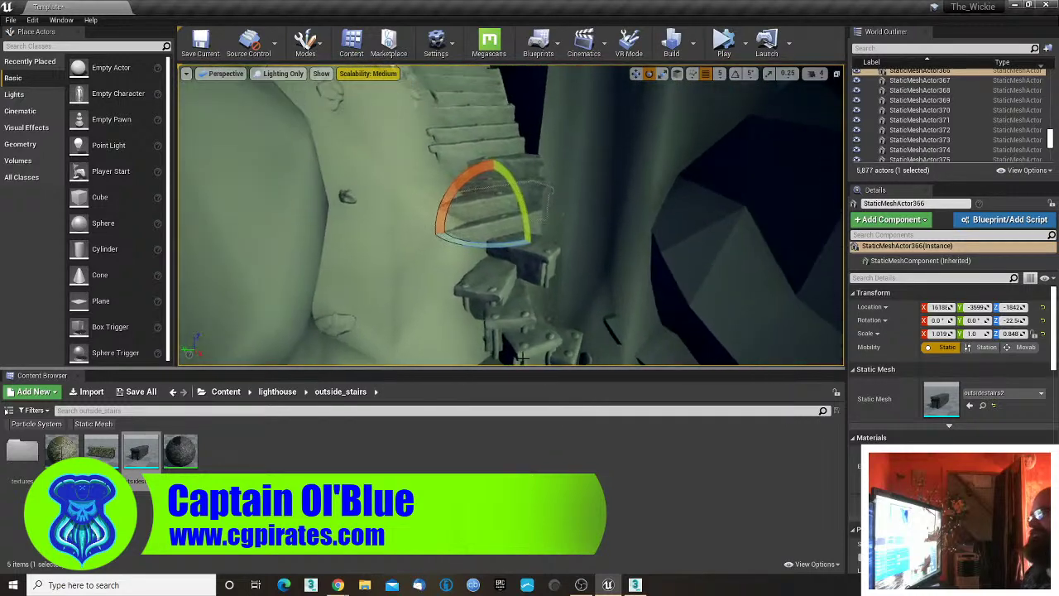
{"action": "left_click", "coordinate": [509, 273]}
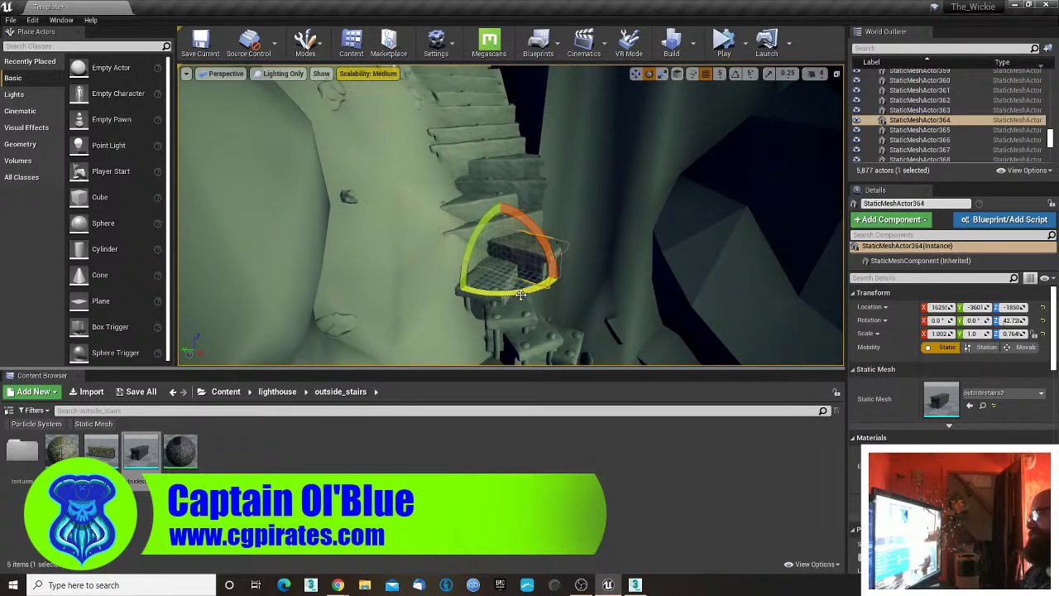
{"action": "left_click_drag", "start_coordinate": [521, 294], "coordinate": [480, 308]}
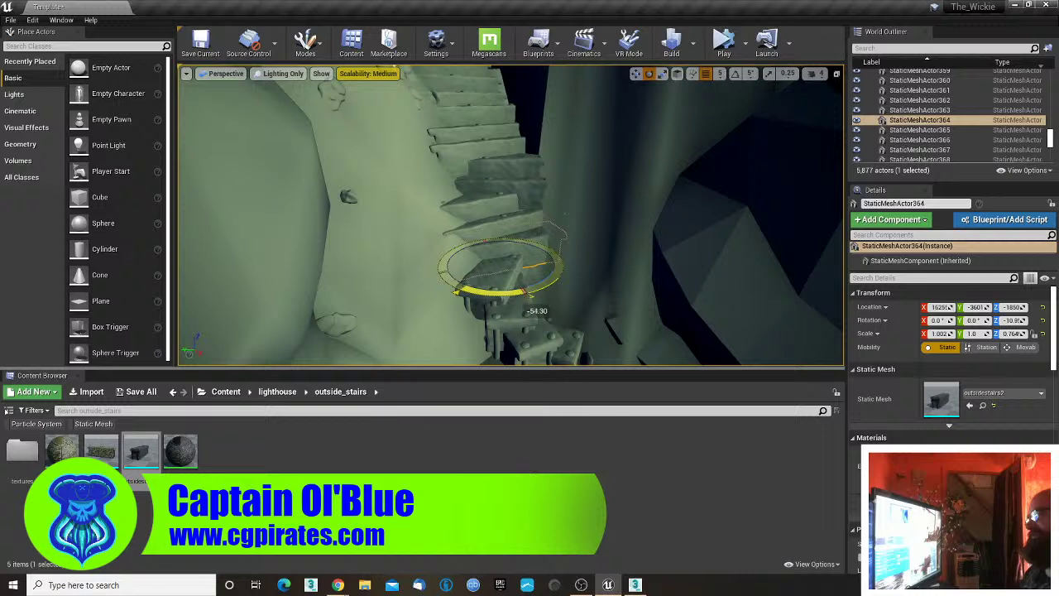
{"action": "left_click", "coordinate": [513, 311]}
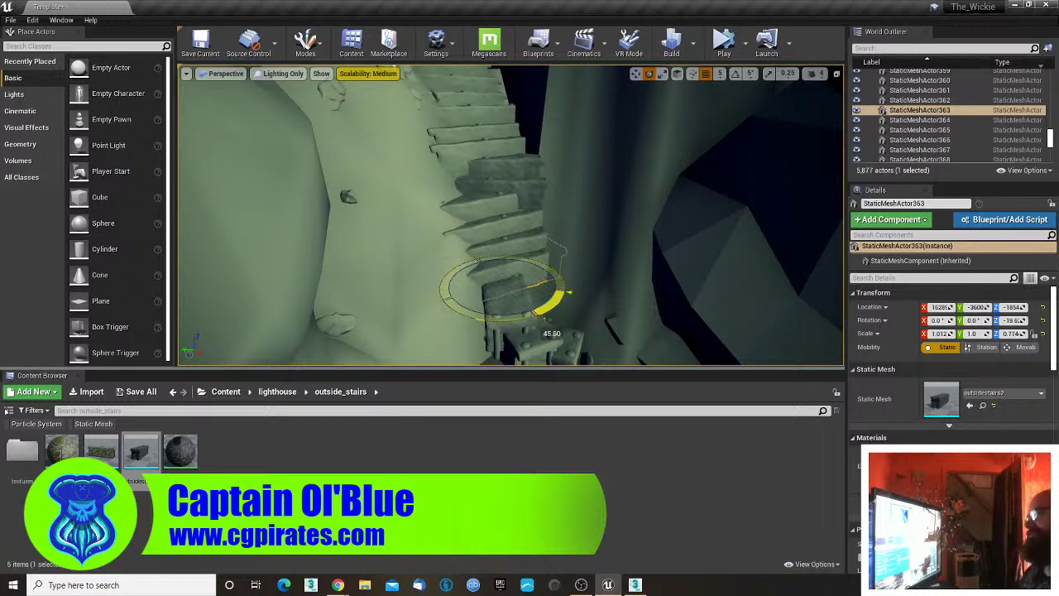
- Rotate StaticMeshActor362 to about -18.2° and StaticMeshActor361 to about -4.6° around Z along the staircase curve
{"action": "left_click", "coordinate": [504, 335]}
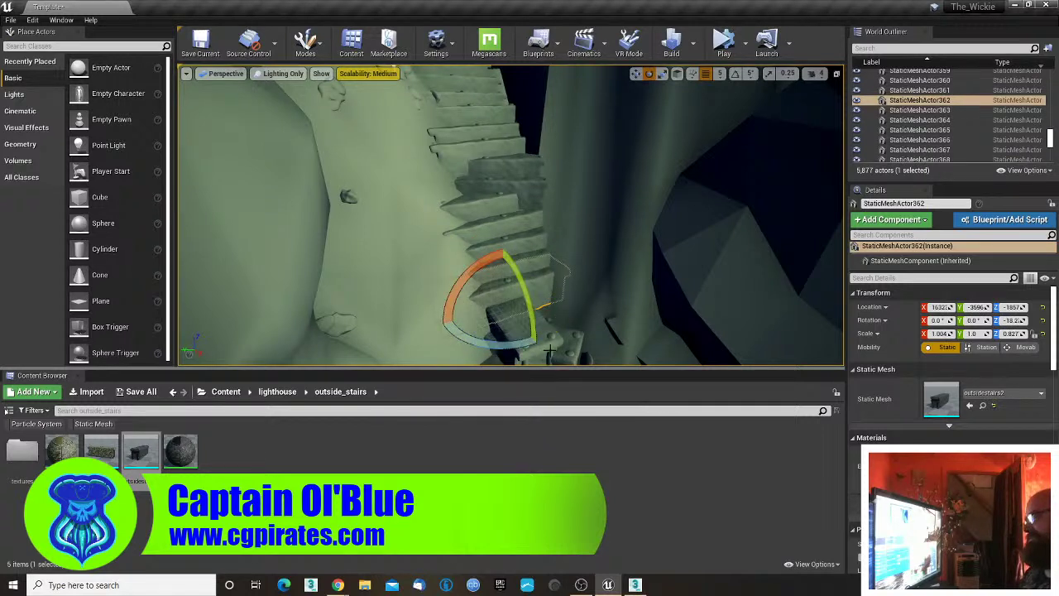
{"action": "left_click", "coordinate": [542, 348]}
{"action": "left_click_drag", "start_coordinate": [465, 361], "coordinate": [390, 361]}
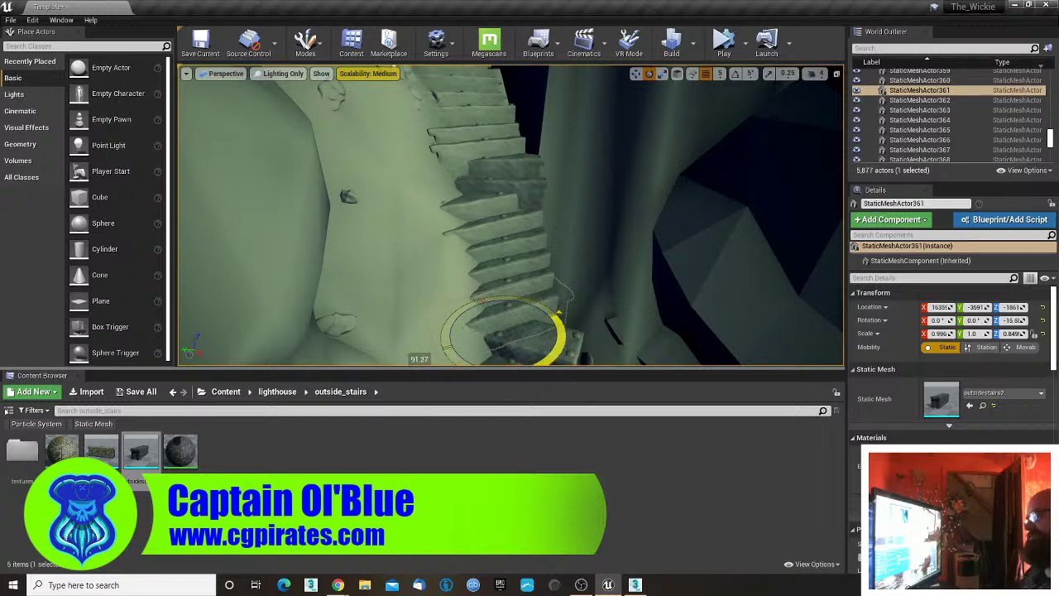
{"action": "right_click_drag", "start_coordinate": [542, 302], "coordinate": [553, 345]}
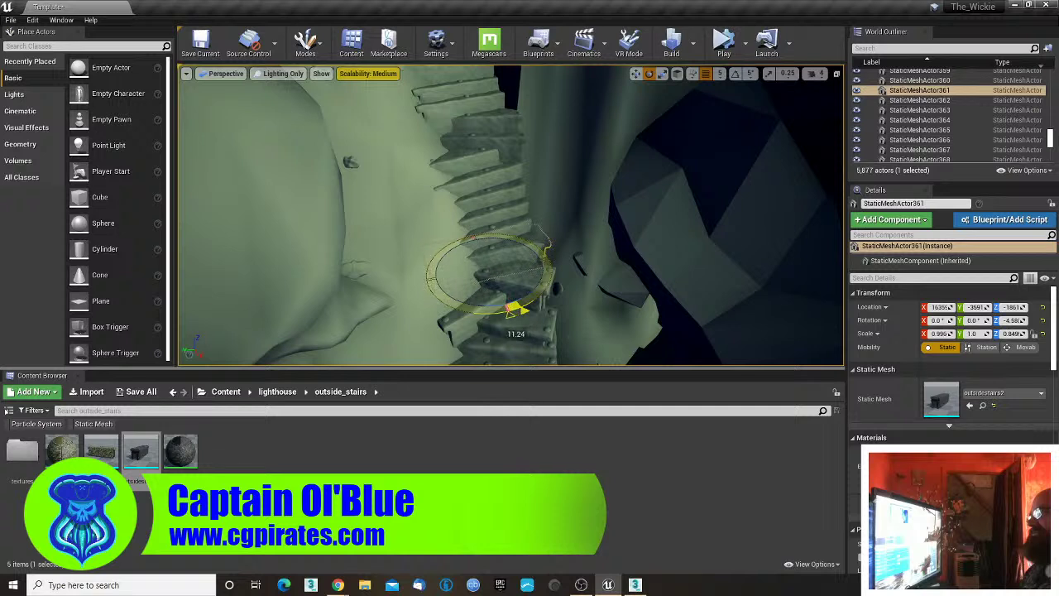
- Rotate treads StaticMeshActor360, StaticMeshActor359 and StaticMeshActor358 around Z to follow the curve, with StaticMeshActor359 at about 187.5°
{"action": "left_click", "coordinate": [523, 328]}
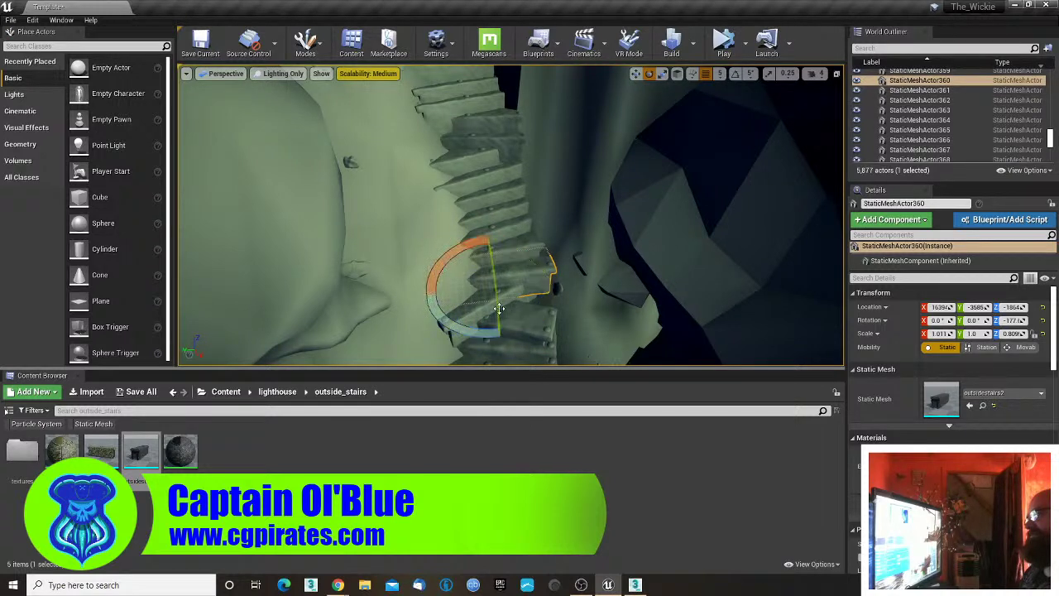
{"action": "left_click", "coordinate": [502, 315]}
{"action": "left_click_drag", "start_coordinate": [499, 361], "coordinate": [509, 362]}
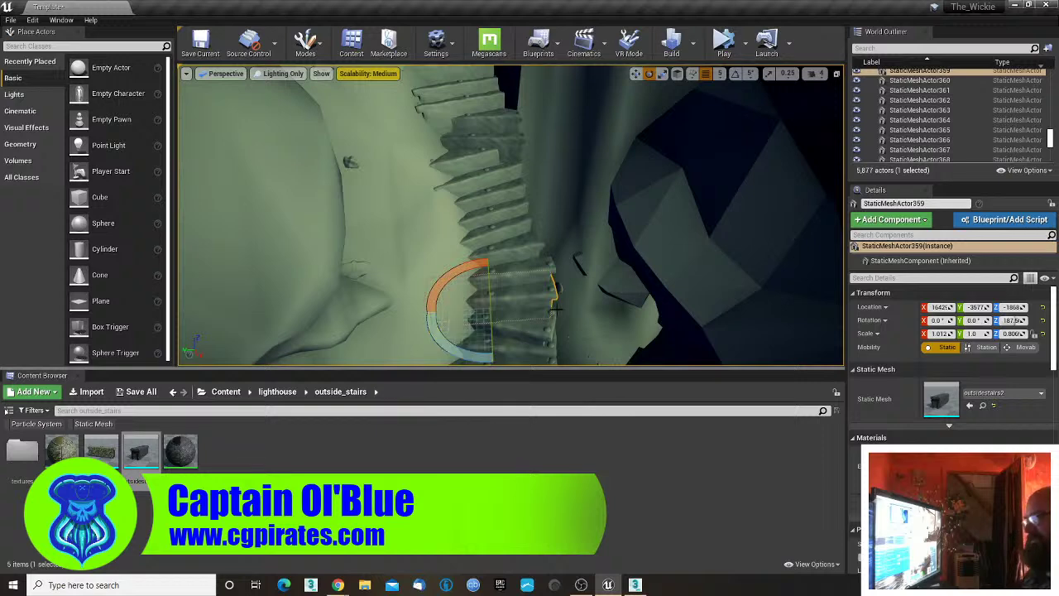
{"action": "right_click_drag", "start_coordinate": [506, 323], "coordinate": [532, 303]}
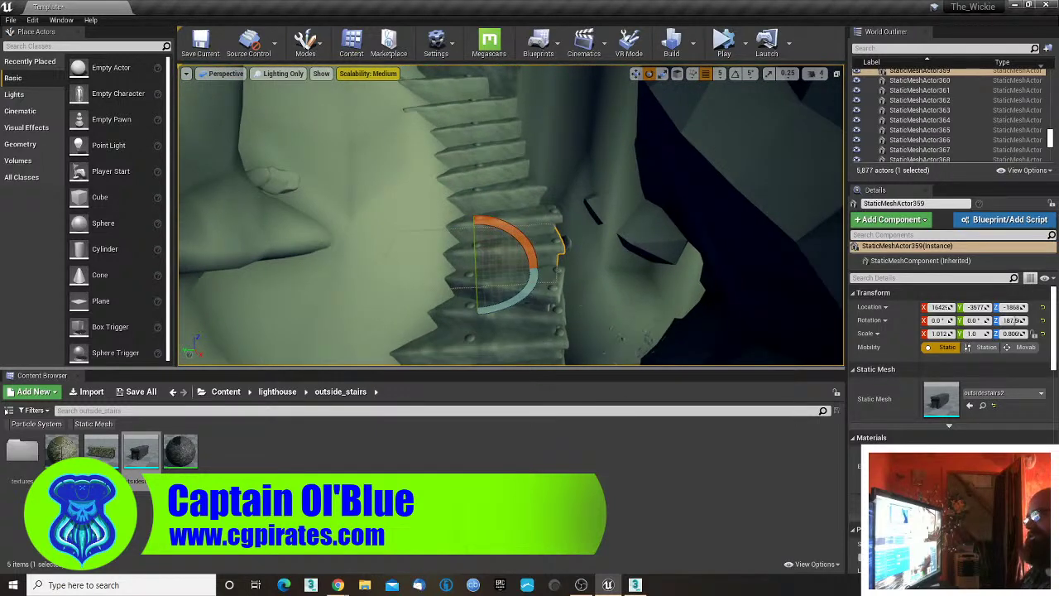
{"action": "left_click", "coordinate": [537, 305]}
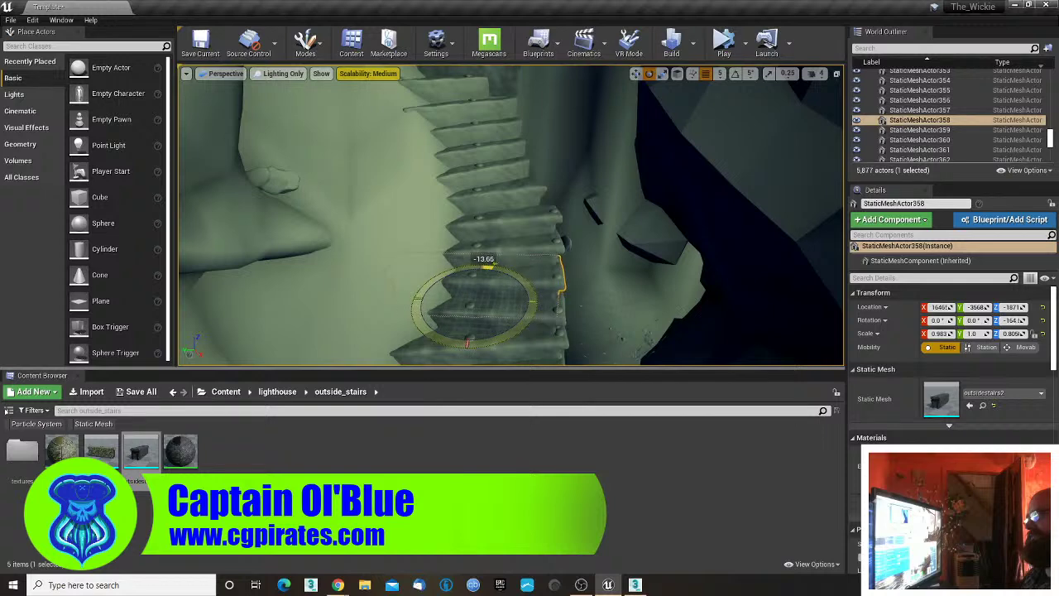
{"action": "right_click", "coordinate": [530, 329]}
- Rotate treads StaticMeshActor354 and StaticMeshActor353 around Z to follow the curve, with StaticMeshActor354 at about -161°
{"action": "right_click_drag", "start_coordinate": [447, 289], "coordinate": [457, 349]}
{"action": "left_click", "coordinate": [504, 332]}
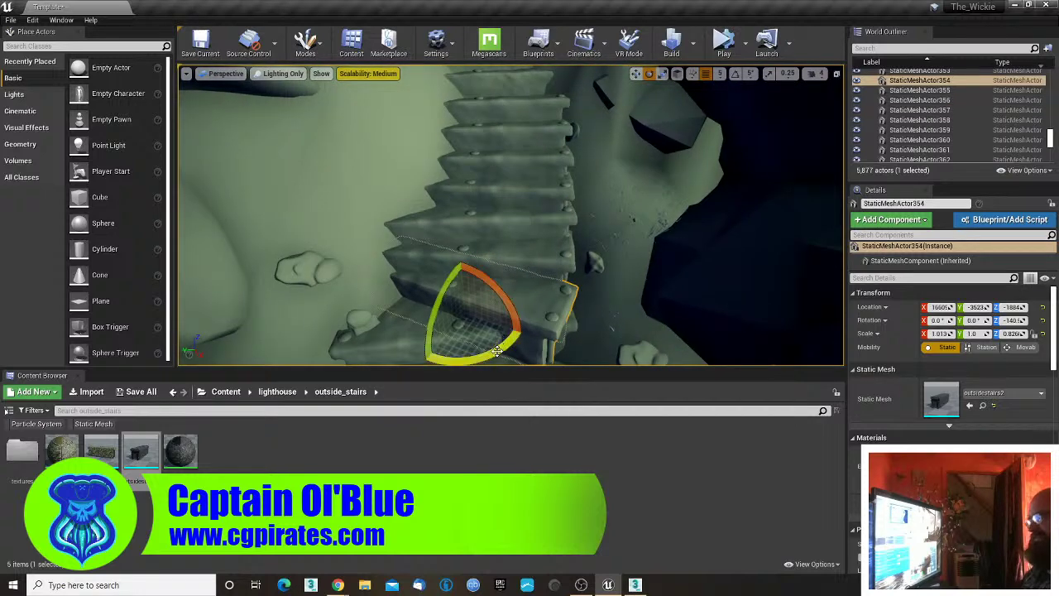
{"action": "left_click_drag", "start_coordinate": [497, 351], "coordinate": [536, 336]}
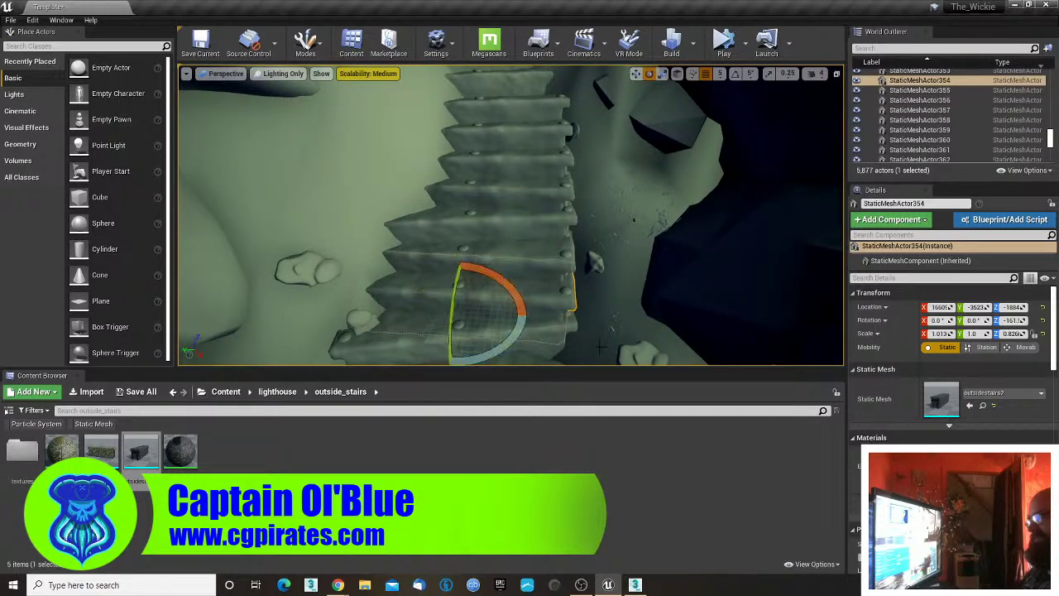
{"action": "right_click_drag", "start_coordinate": [602, 347], "coordinate": [567, 316]}
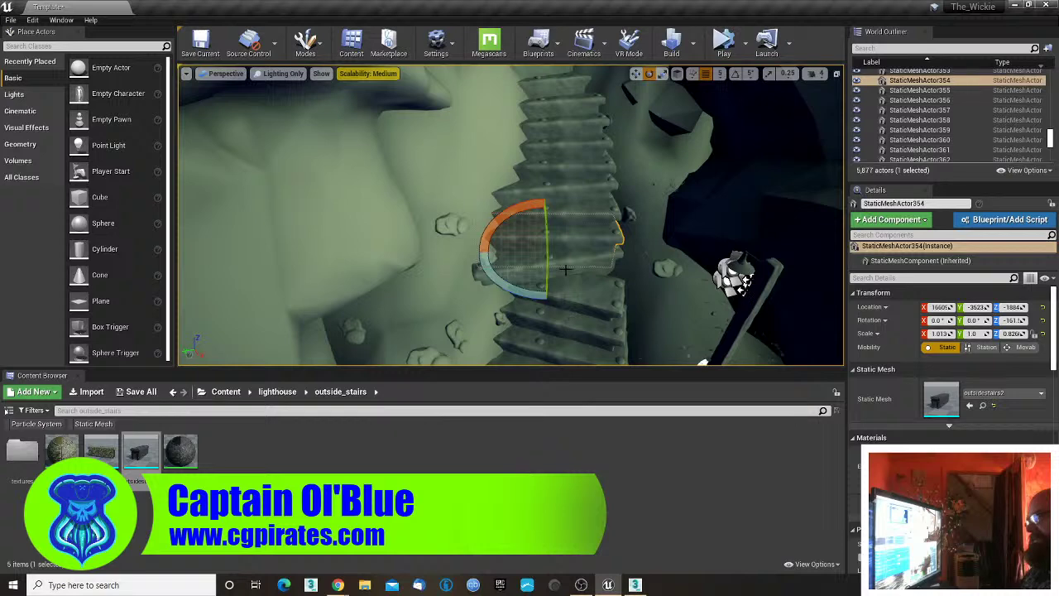
{"action": "left_click", "coordinate": [575, 291]}
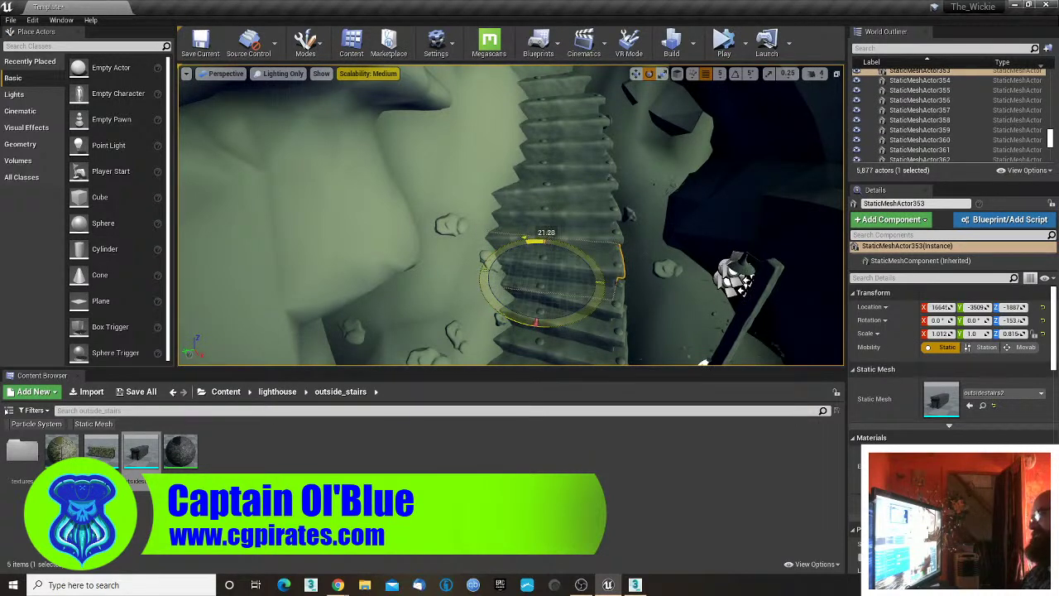
- Align the next treads down the stairs around Z, with StaticMeshActor349 at about -152° and StaticMeshActor341 at about -154°
{"action": "right_click_drag", "start_coordinate": [567, 329], "coordinate": [574, 397]}
{"action": "left_click", "coordinate": [566, 338]}
{"action": "mouse_move", "coordinate": [461, 223]}
{"action": "right_mouse_down"}
{"action": "mouse_move", "coordinate": [446, 207]}
{"action": "mouse_move", "coordinate": [460, 223]}
{"action": "right_mouse_up"}
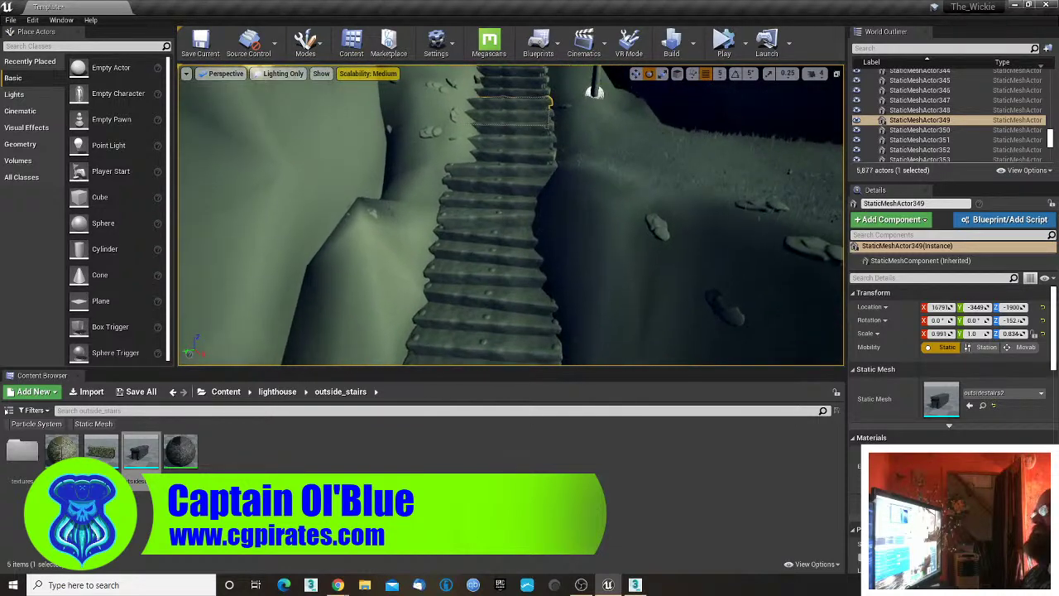
{"action": "left_click", "coordinate": [479, 246]}
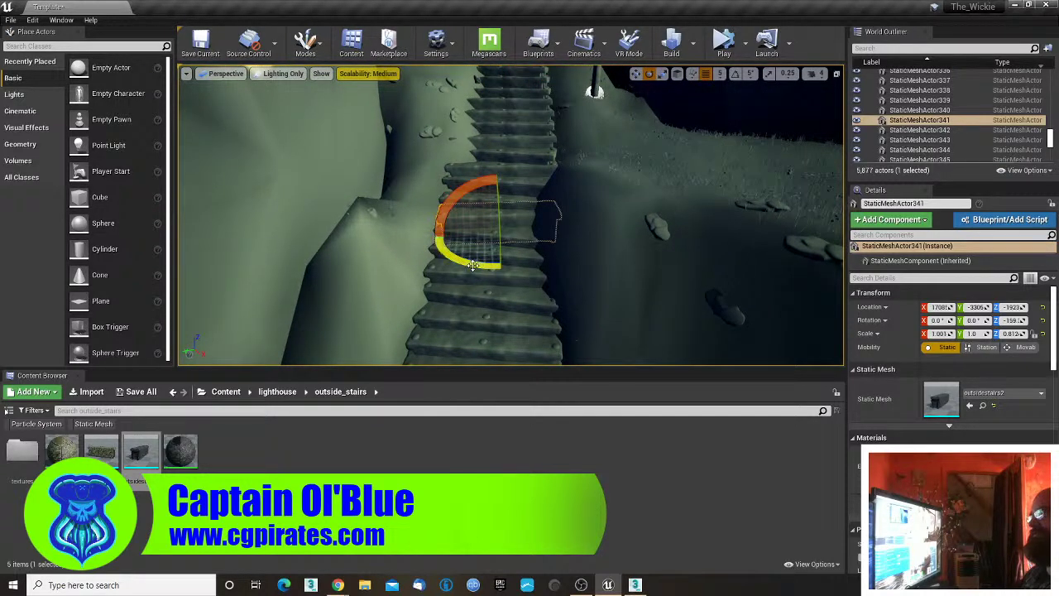
{"action": "left_click_drag", "start_coordinate": [471, 265], "coordinate": [475, 265]}
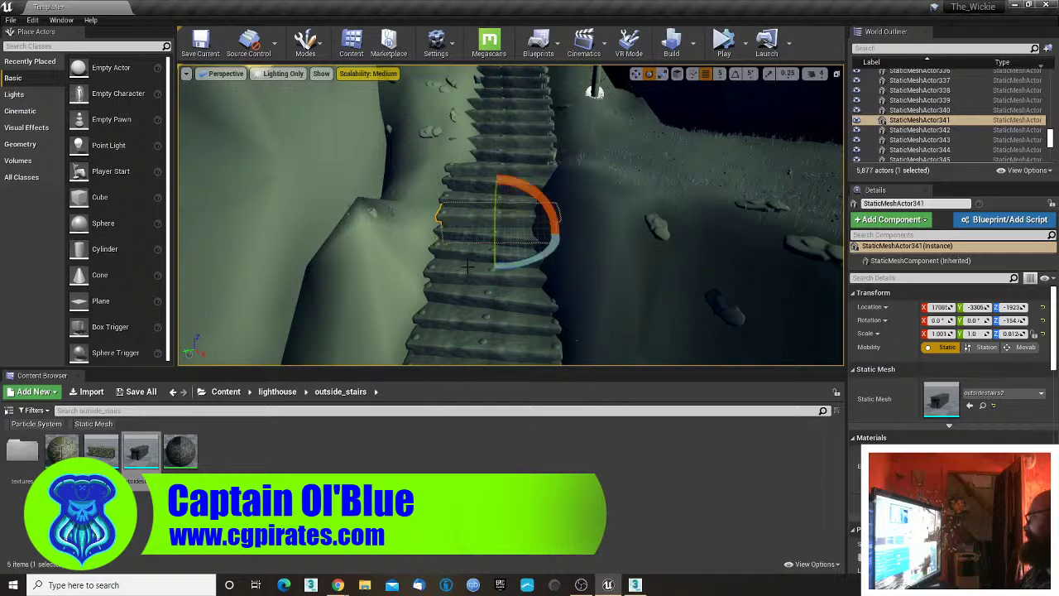
- Apply the outsidestairs2_mat material to the mossy treads on the lower part of the staircase
{"action": "right_click_drag", "start_coordinate": [509, 278], "coordinate": [534, 288]}
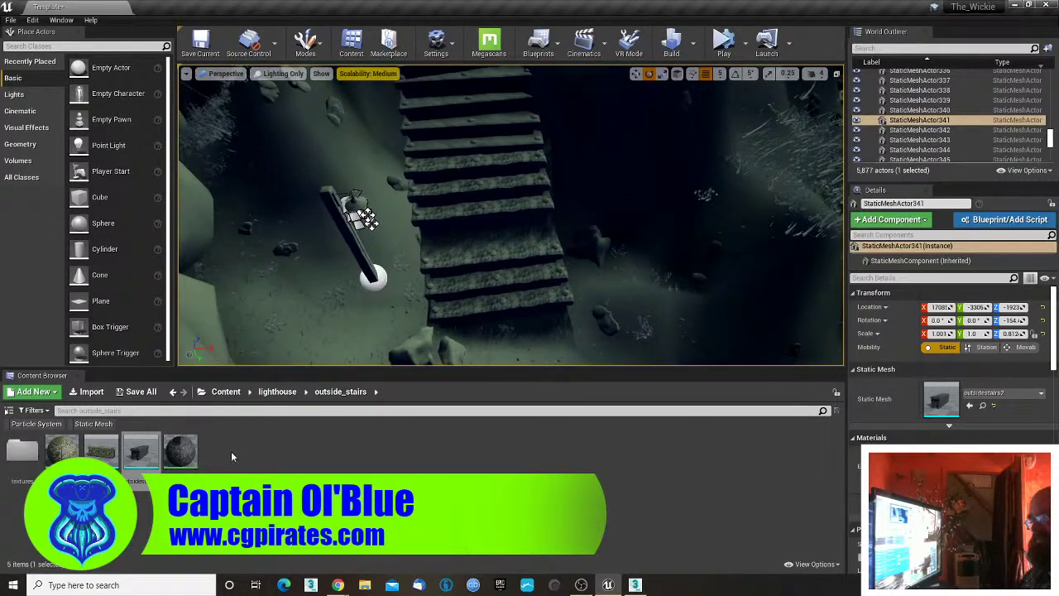
{"action": "left_click_drag", "start_coordinate": [178, 453], "coordinate": [537, 300]}
{"action": "left_click_drag", "start_coordinate": [179, 453], "coordinate": [479, 234]}
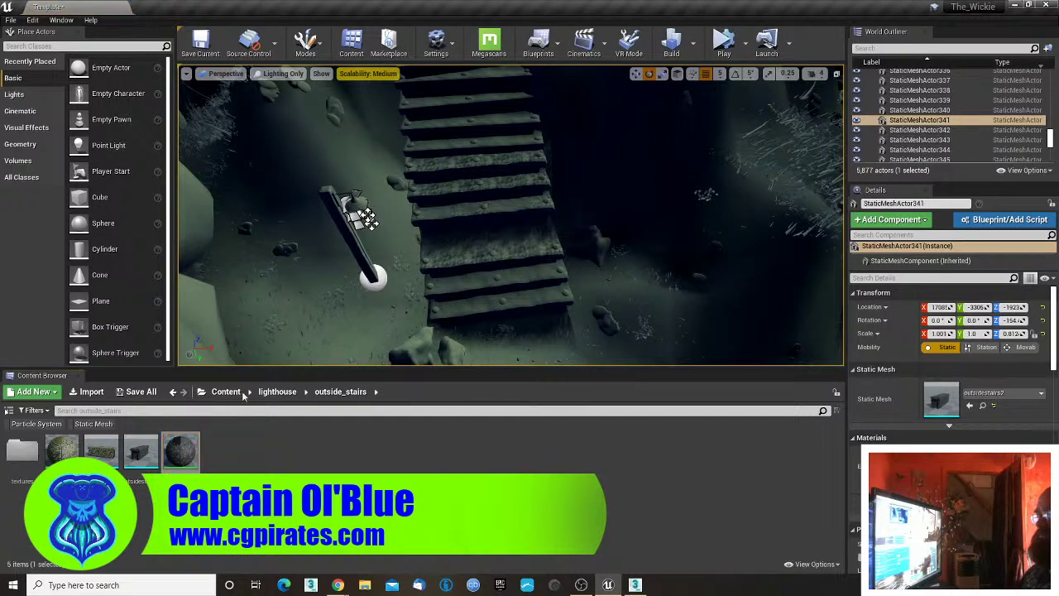
{"action": "left_click_drag", "start_coordinate": [175, 460], "coordinate": [471, 250]}
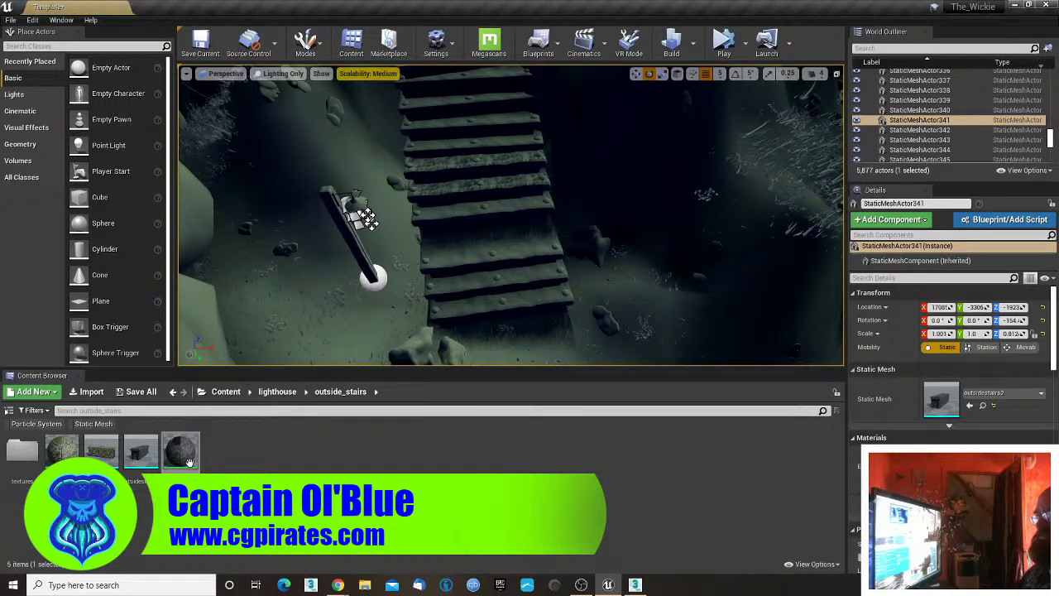
{"action": "left_click_drag", "start_coordinate": [186, 460], "coordinate": [469, 186]}
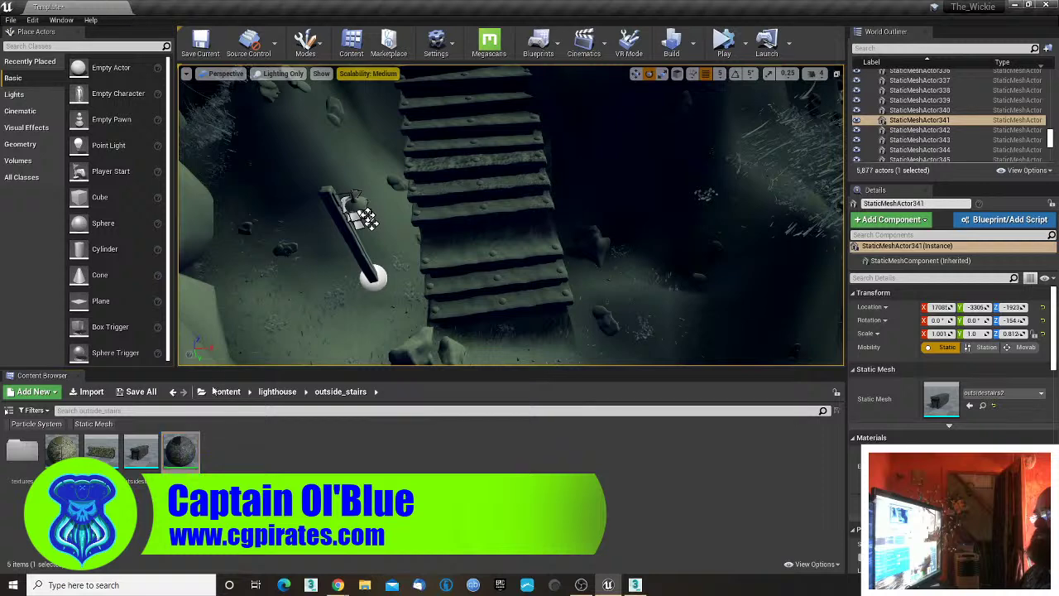
{"action": "left_click_drag", "start_coordinate": [179, 458], "coordinate": [461, 165]}
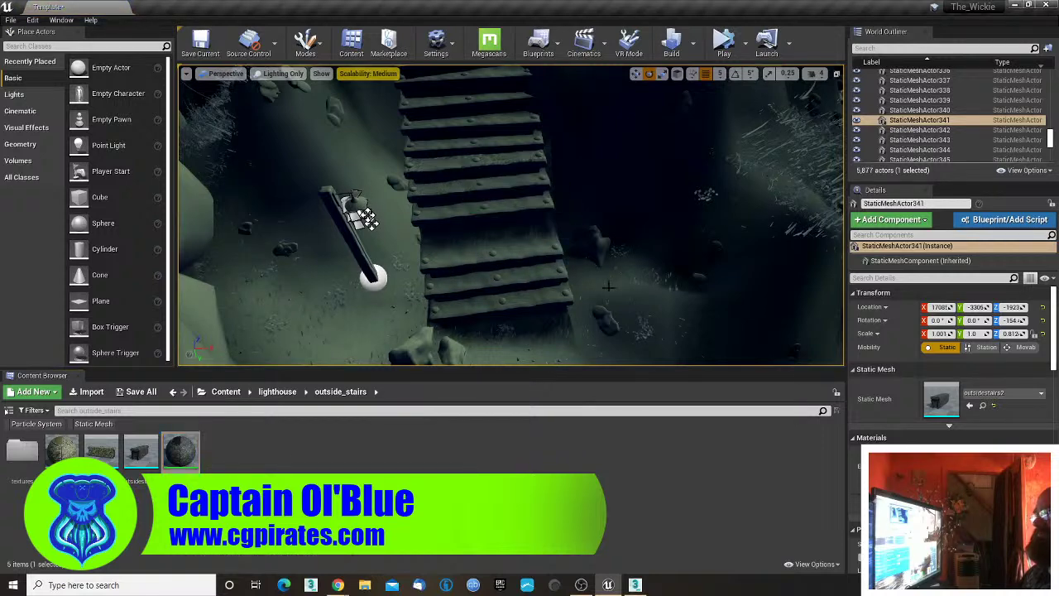
- Duplicate tread StaticMeshActor284 and place the copy below it to fill the gap in the lower stairs
{"action": "right_click_drag", "start_coordinate": [604, 284], "coordinate": [606, 321]}
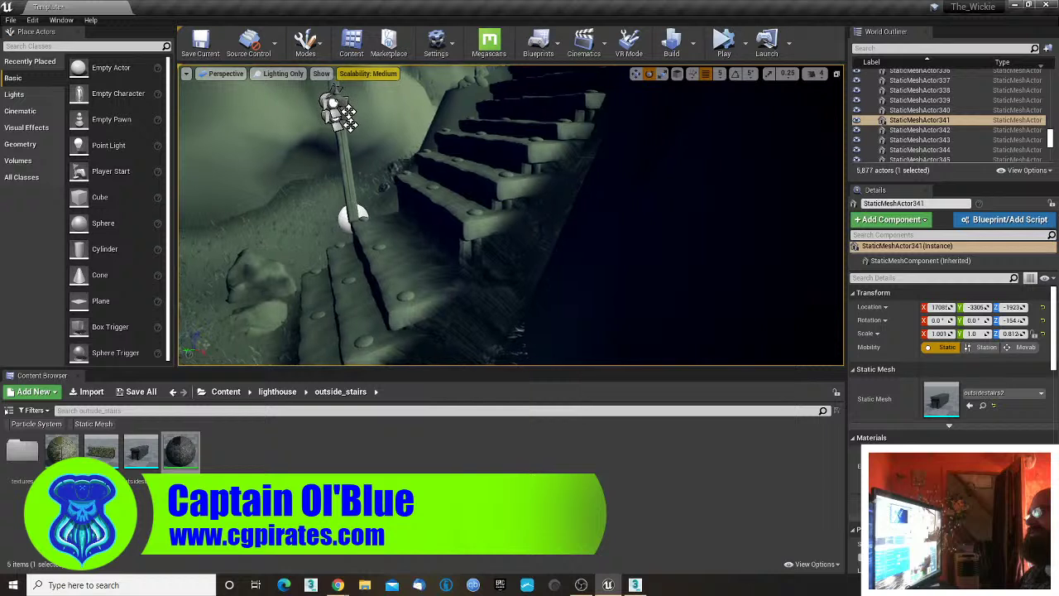
{"action": "left_click", "coordinate": [476, 215]}
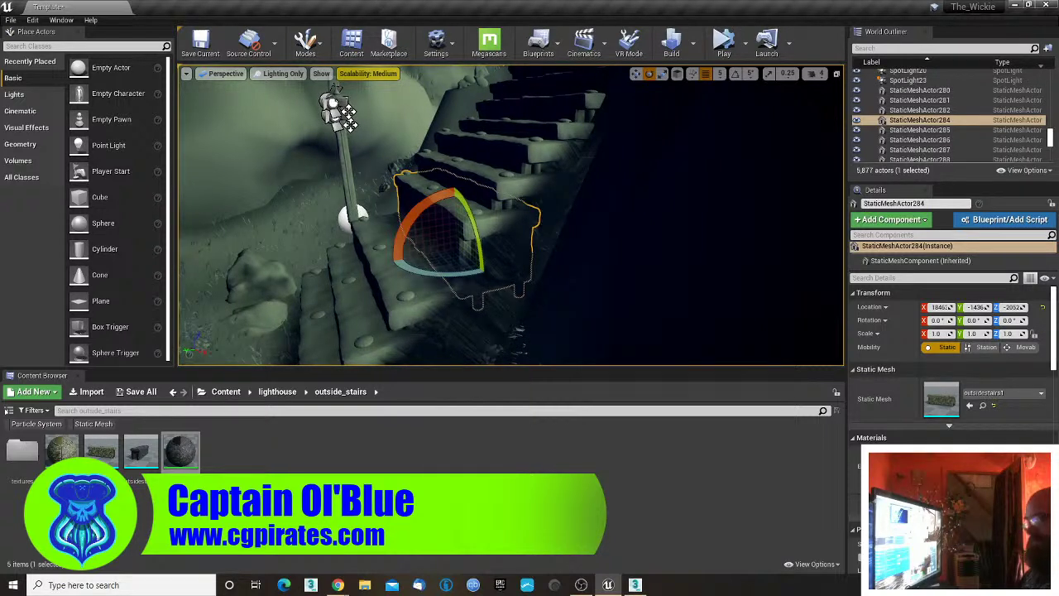
{"action": "key", "text": "w"}
{"action": "left_click_drag", "start_coordinate": [445, 239], "coordinate": [422, 266], "text": "alt"}
- Duplicate the lowest tread, StaticMeshActor280, and place the copy below it as an extra step at ground level
{"action": "right_click_drag", "start_coordinate": [422, 266], "coordinate": [339, 329]}
{"action": "left_click", "coordinate": [455, 283]}
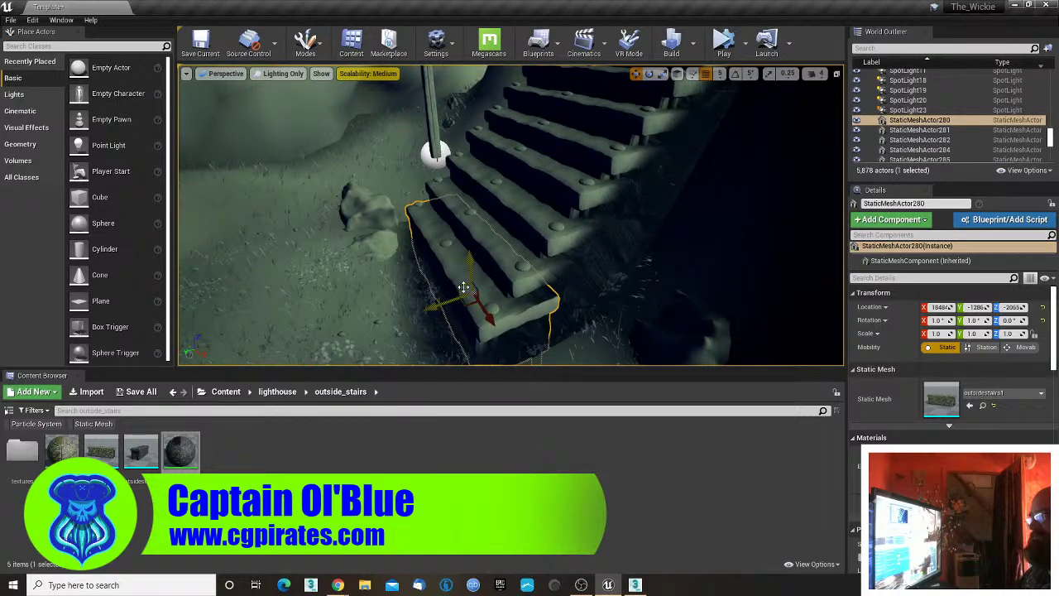
{"action": "left_click_drag", "start_coordinate": [461, 287], "coordinate": [455, 346], "text": "alt"}
{"action": "left_click", "coordinate": [366, 318]}
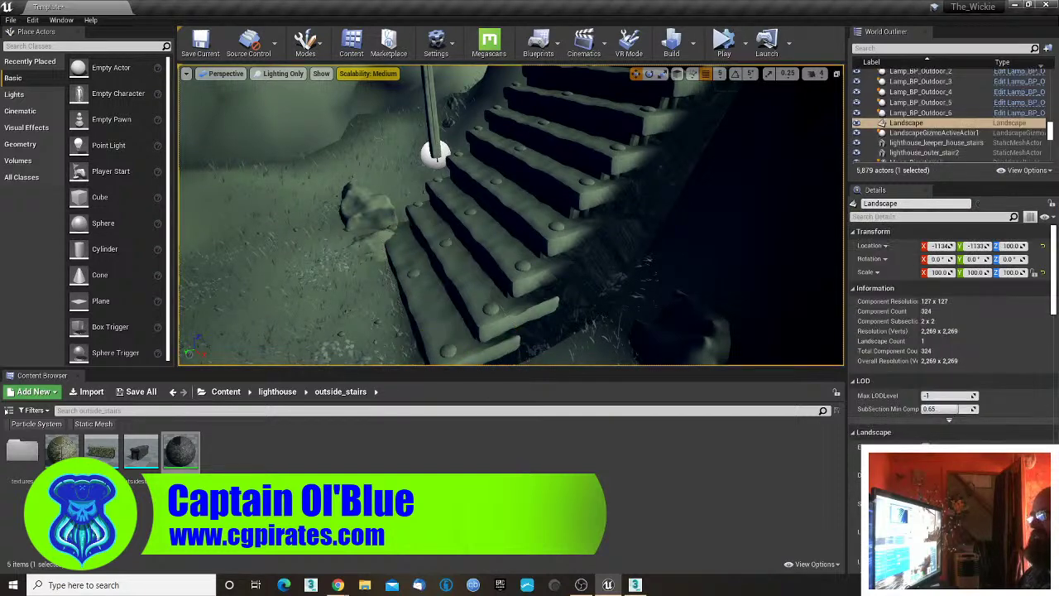
- Move the small rock tebtbhfda_LOD27 along Y to about -1108, in front of the bottom tread's corner
{"action": "right_click_drag", "start_coordinate": [365, 318], "coordinate": [571, 335]}
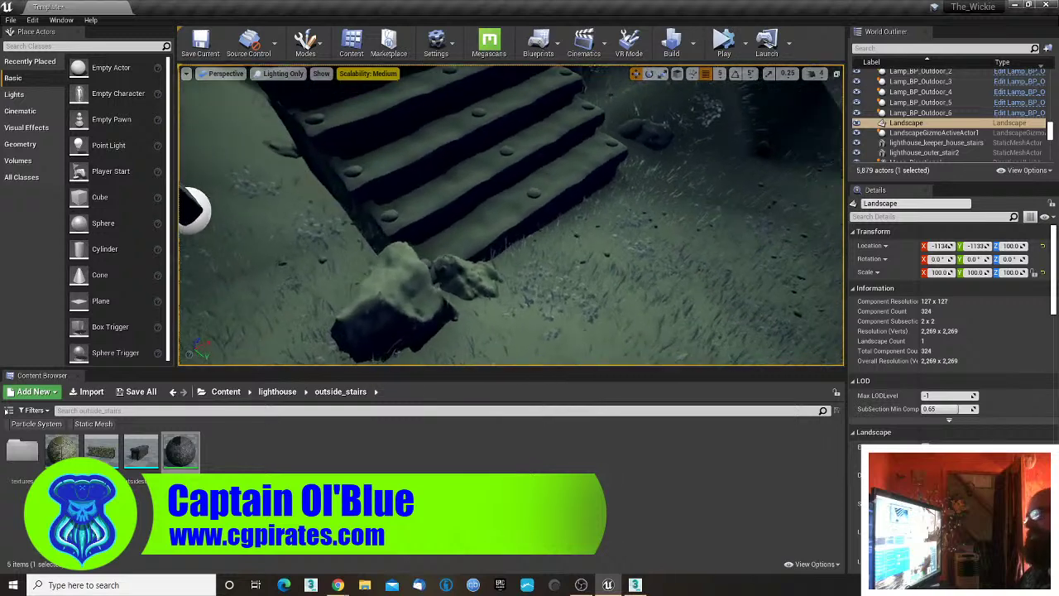
{"action": "left_click", "coordinate": [461, 282]}
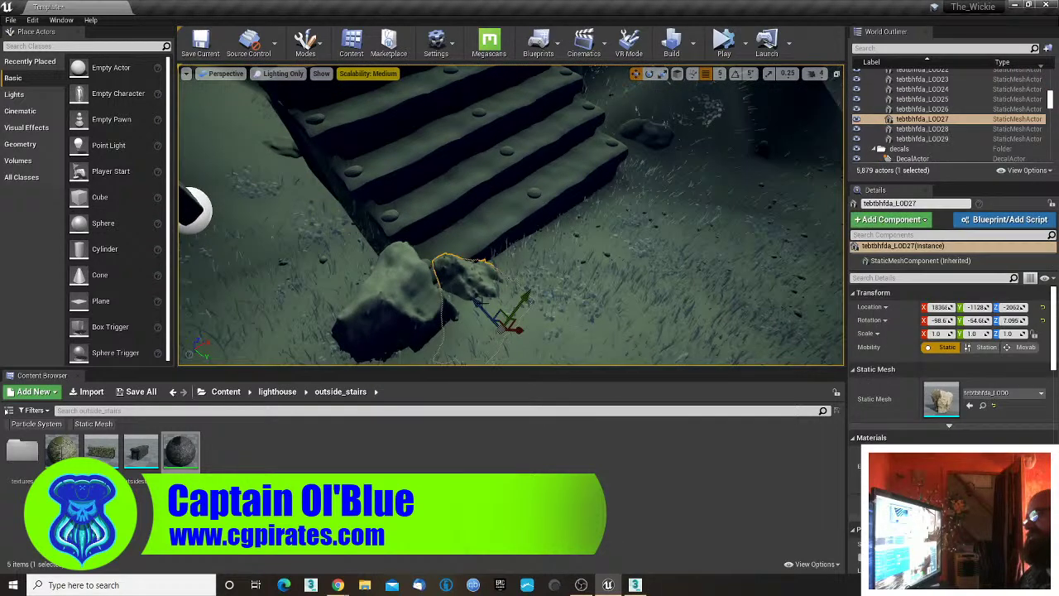
{"action": "left_click_drag", "start_coordinate": [482, 311], "coordinate": [503, 341]}
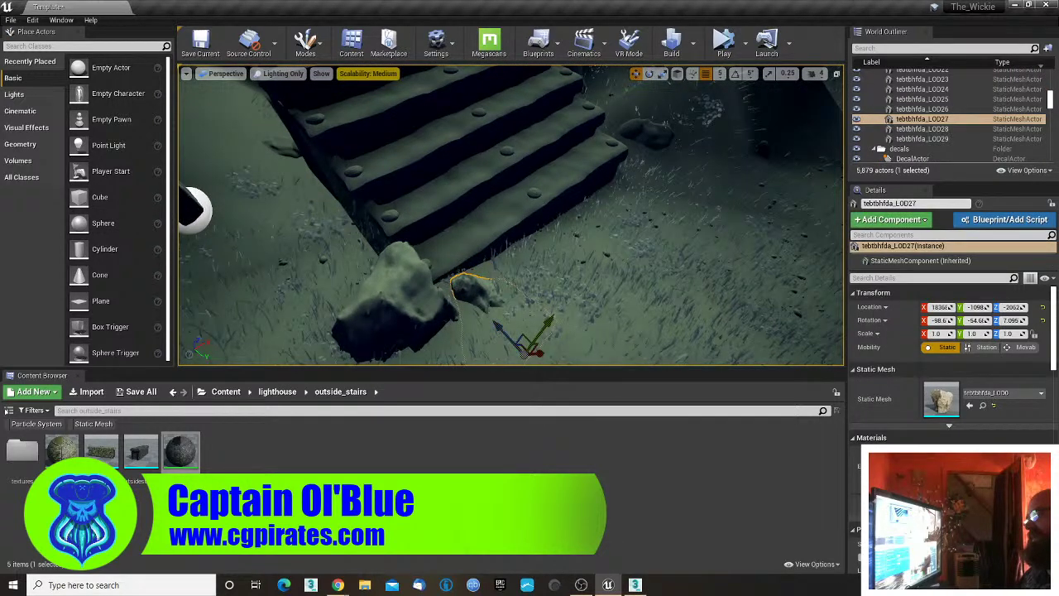
{"action": "right_click_drag", "start_coordinate": [502, 341], "coordinate": [397, 264]}
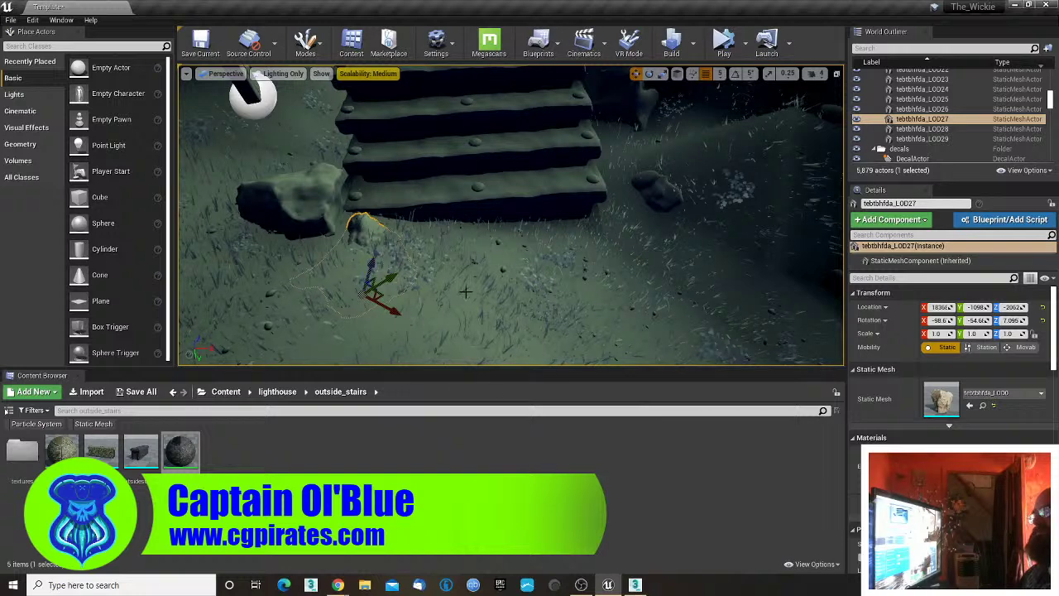
{"action": "left_click_drag", "start_coordinate": [373, 267], "coordinate": [384, 252]}
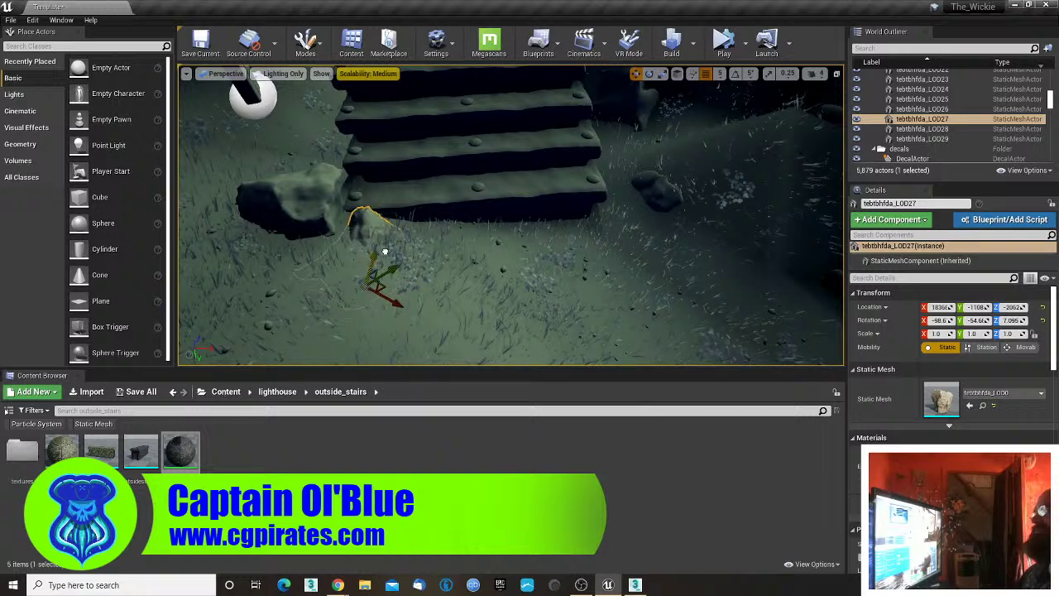
{"action": "left_click", "coordinate": [460, 252]}
{"action": "right_click_drag", "start_coordinate": [460, 252], "coordinate": [455, 294]}
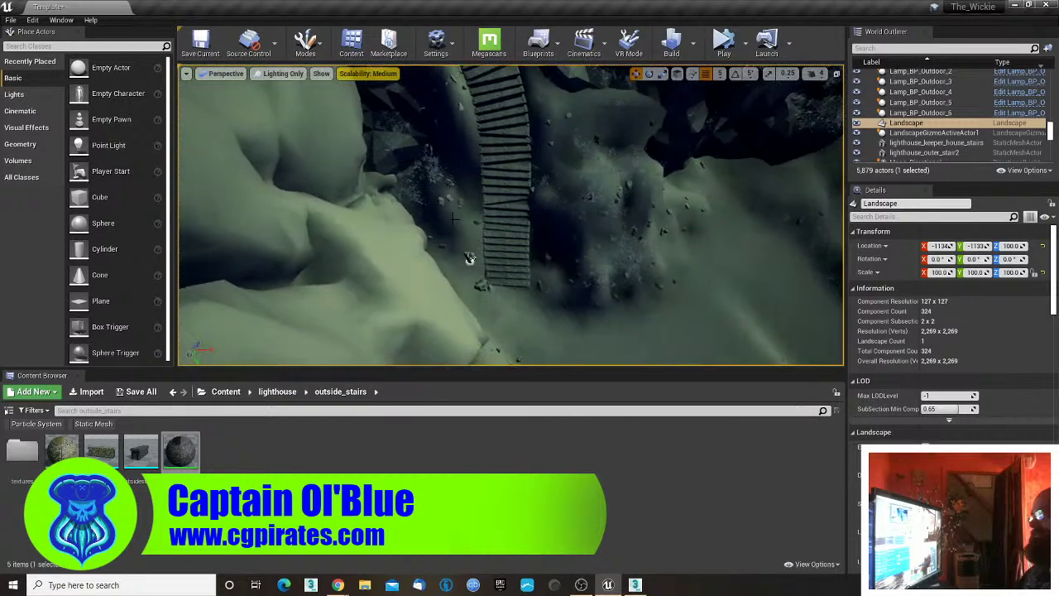
{"action": "left_click", "coordinate": [519, 282]}
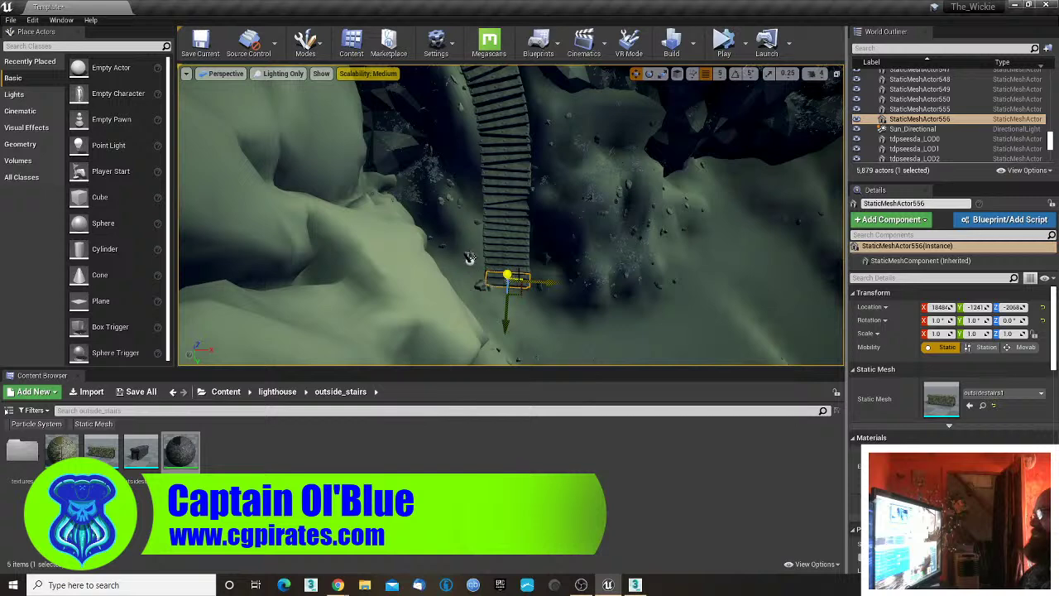
{"action": "left_click", "coordinate": [522, 266], "text": "ctrl"}
{"action": "left_click", "coordinate": [469, 257], "text": "ctrl"}
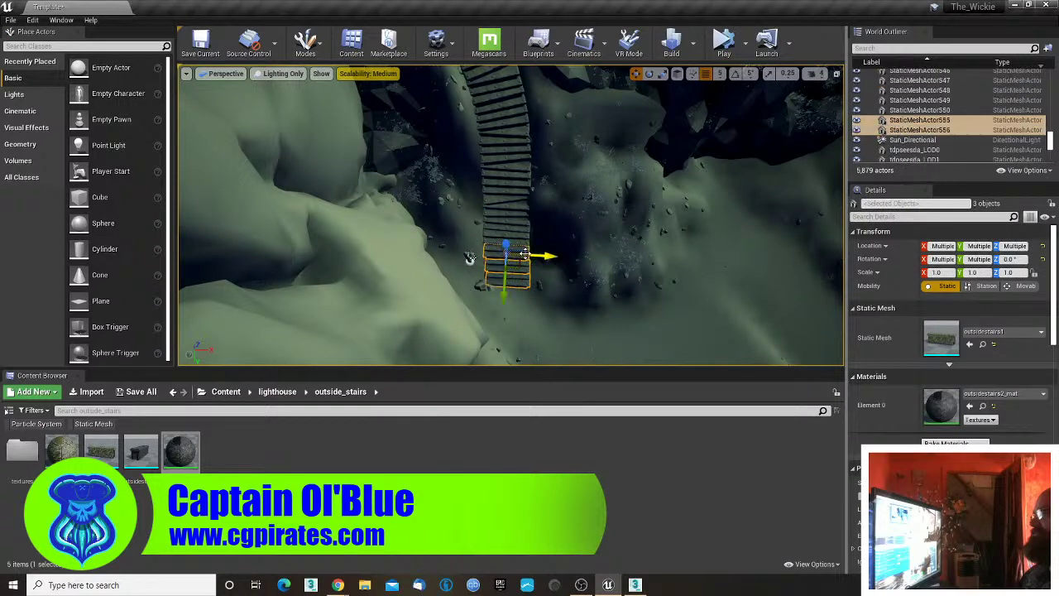
{"action": "left_click", "coordinate": [469, 257], "text": "ctrl"}
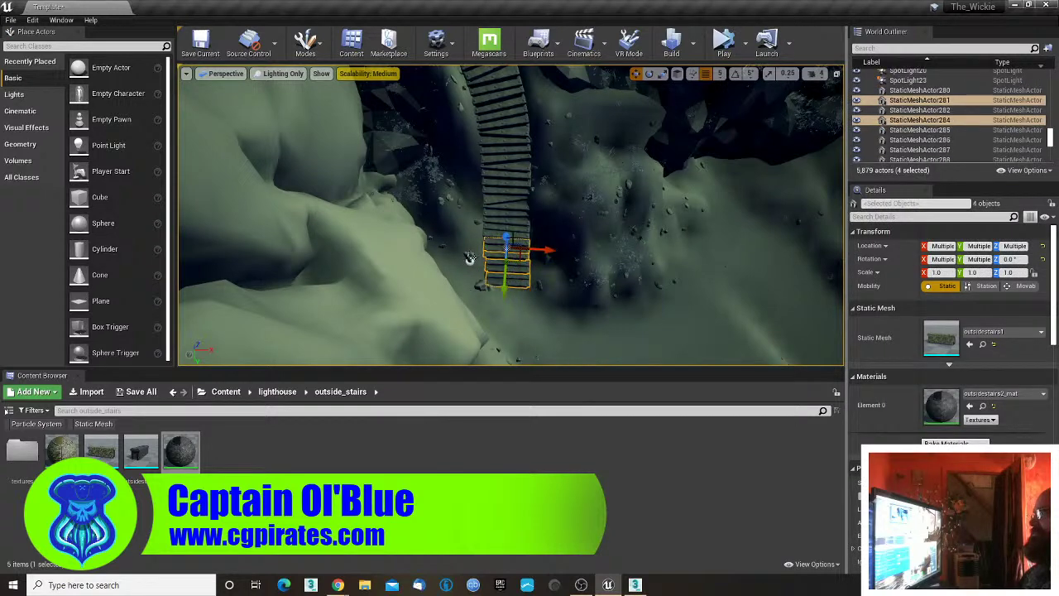
- Inspect the lower treads one by one, from StaticMeshActor288 down to StaticMeshActor280, and check their outliner entries and the staircase's overall run
{"action": "left_click", "coordinate": [510, 218]}
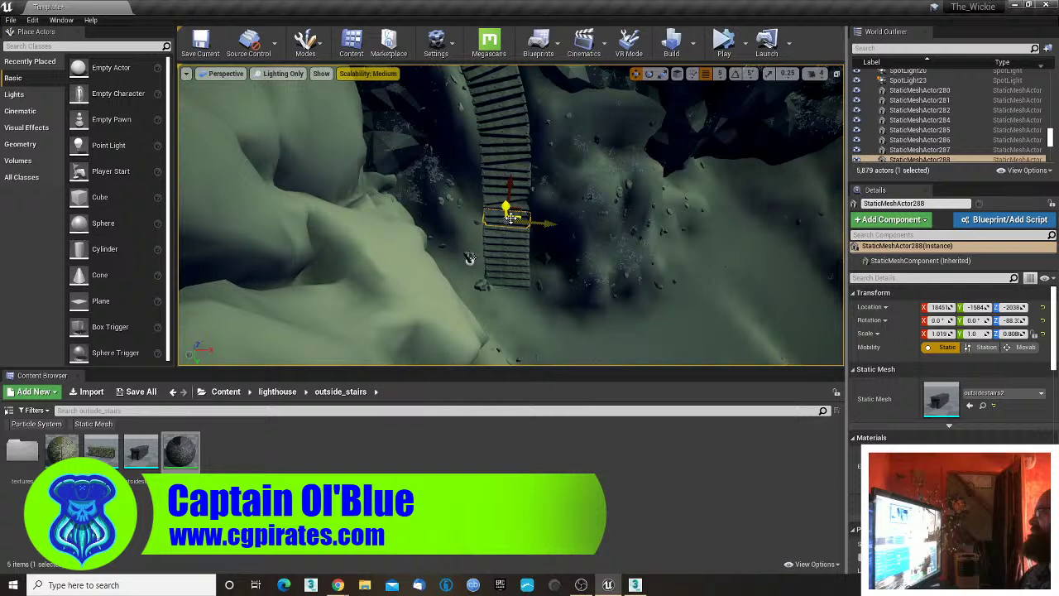
{"action": "scroll", "coordinate": [496, 224], "scroll_direction": "up", "scroll_amount": 5}
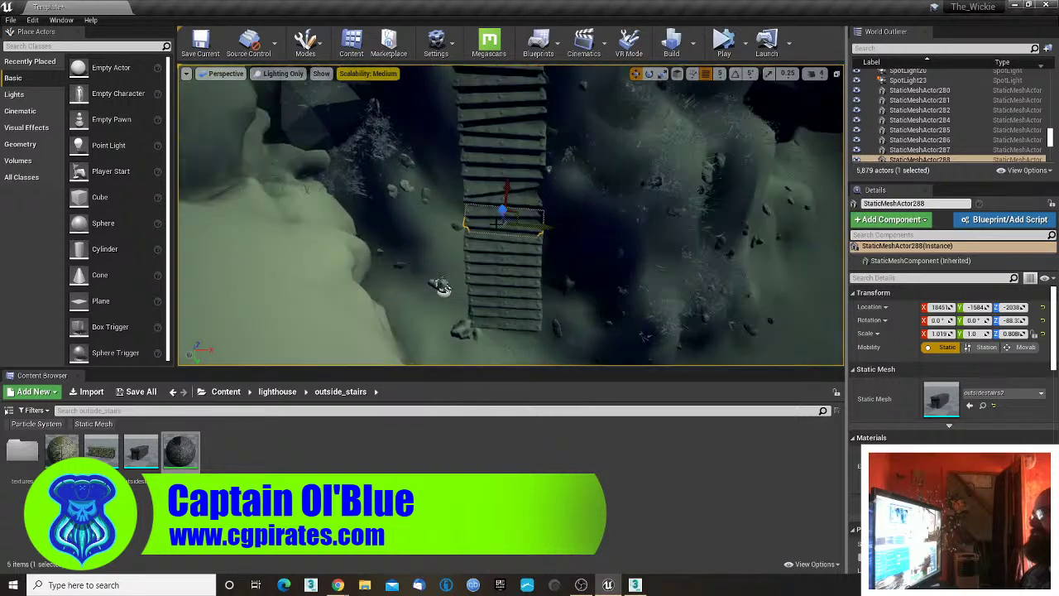
{"action": "scroll", "coordinate": [496, 224], "scroll_direction": "up", "scroll_amount": 2}
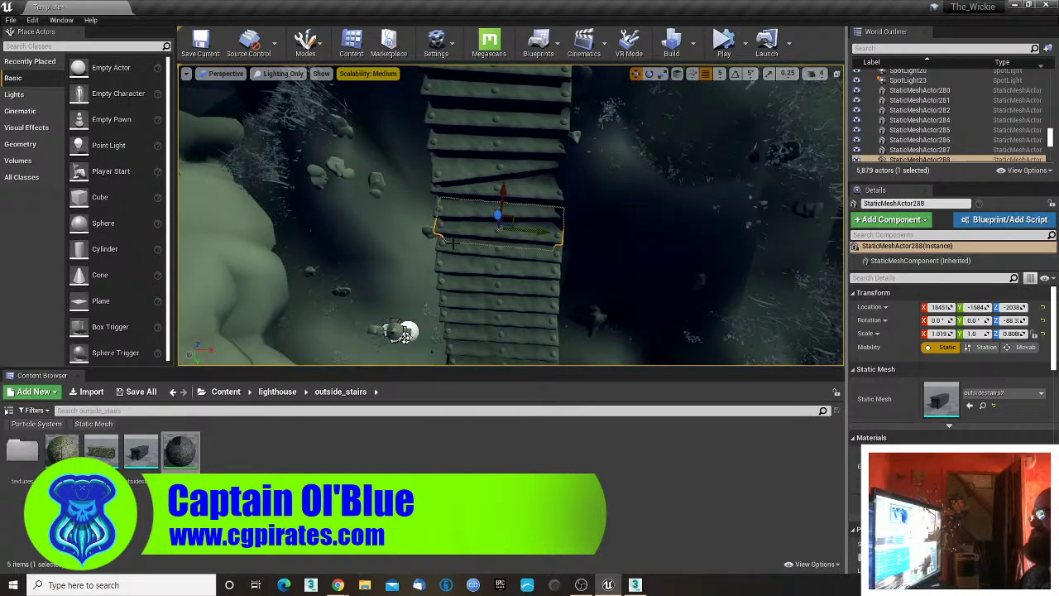
{"action": "left_click", "coordinate": [455, 243]}
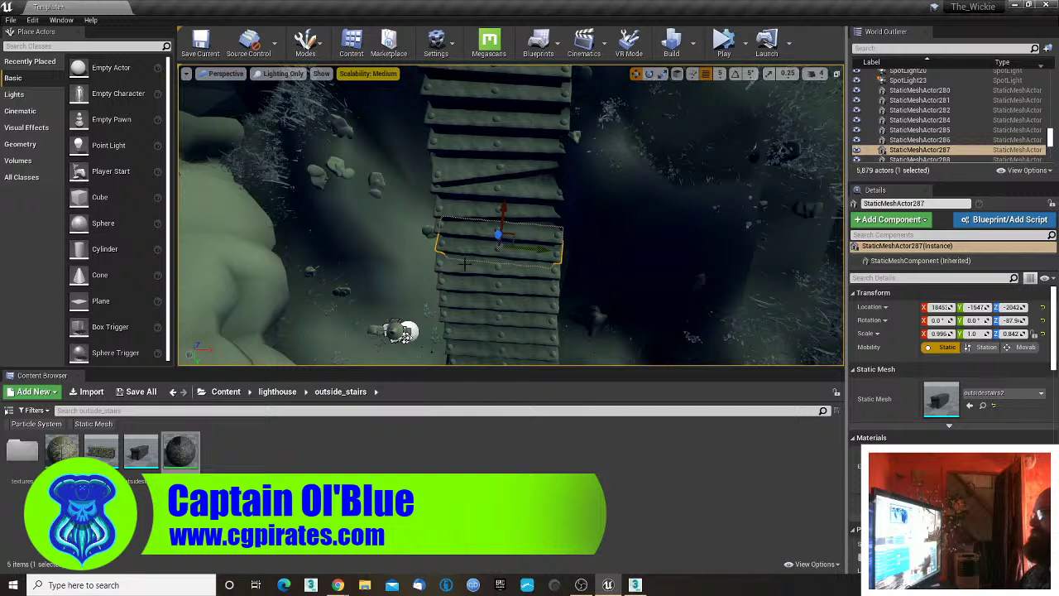
{"action": "left_click", "coordinate": [465, 263]}
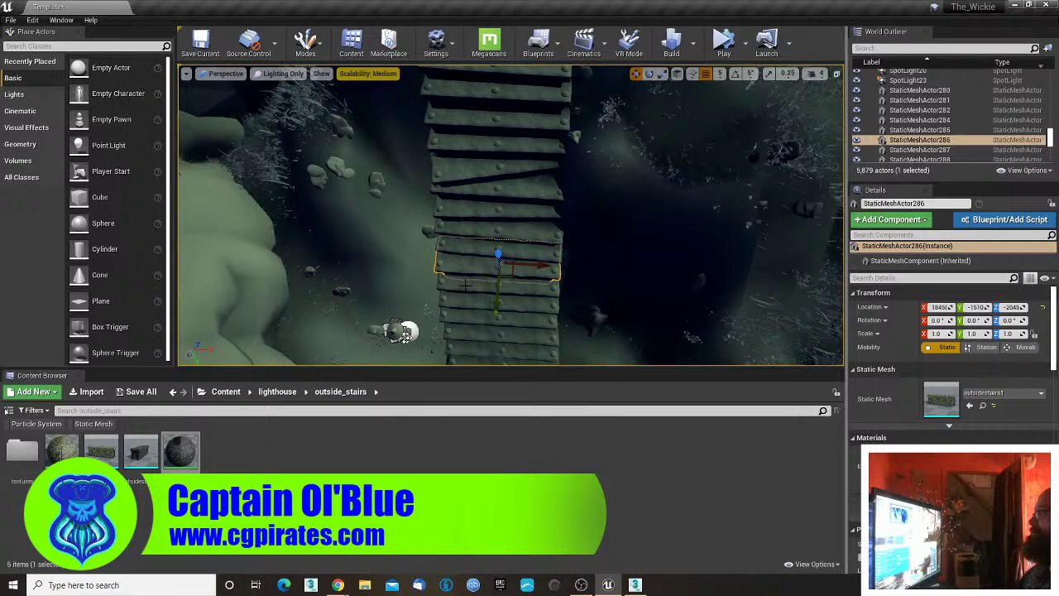
{"action": "left_click", "coordinate": [465, 285]}
{"action": "left_click", "coordinate": [465, 303]}
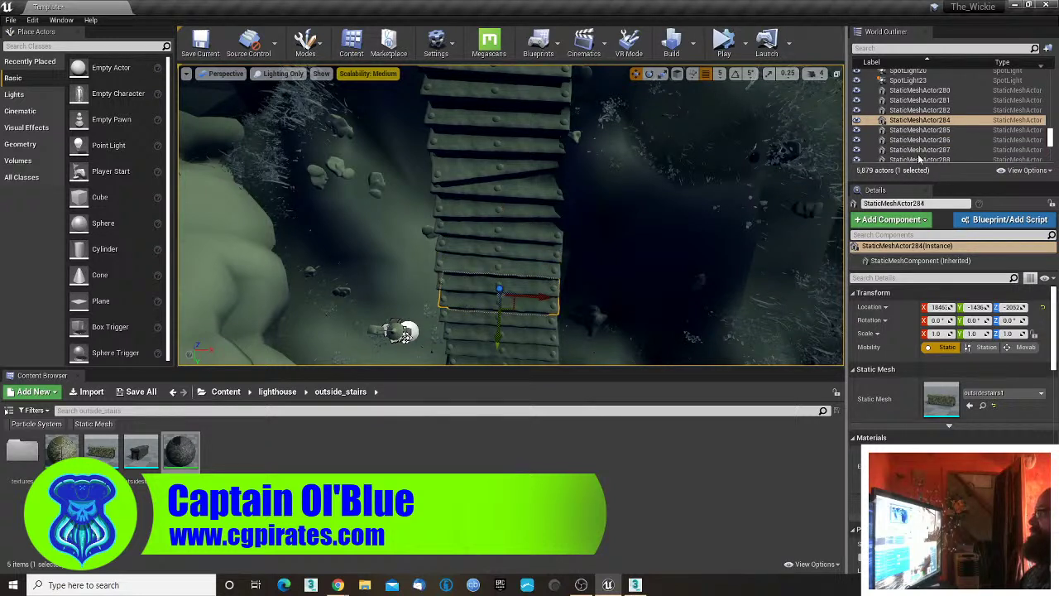
{"action": "left_click", "coordinate": [919, 90]}
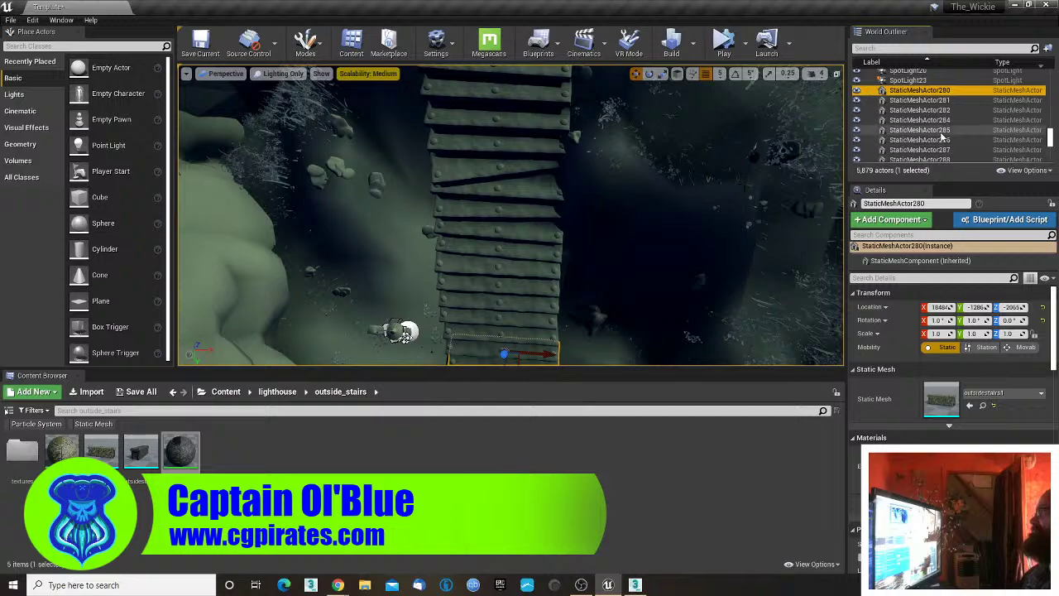
{"action": "scroll", "coordinate": [941, 139], "scroll_direction": "down", "scroll_amount": 20}
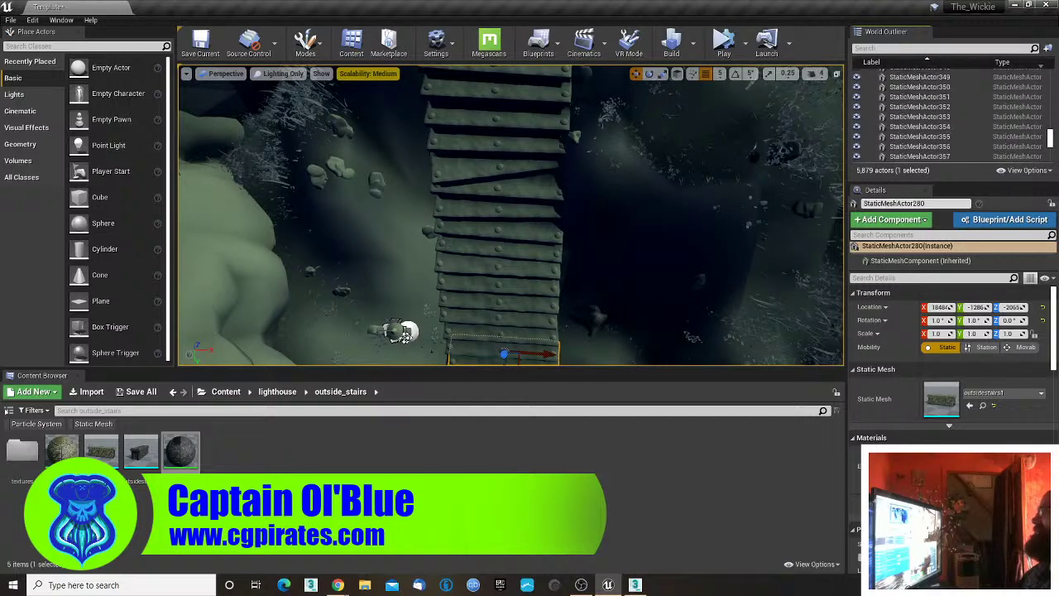
{"action": "right_click_drag", "start_coordinate": [511, 248], "coordinate": [405, 140]}
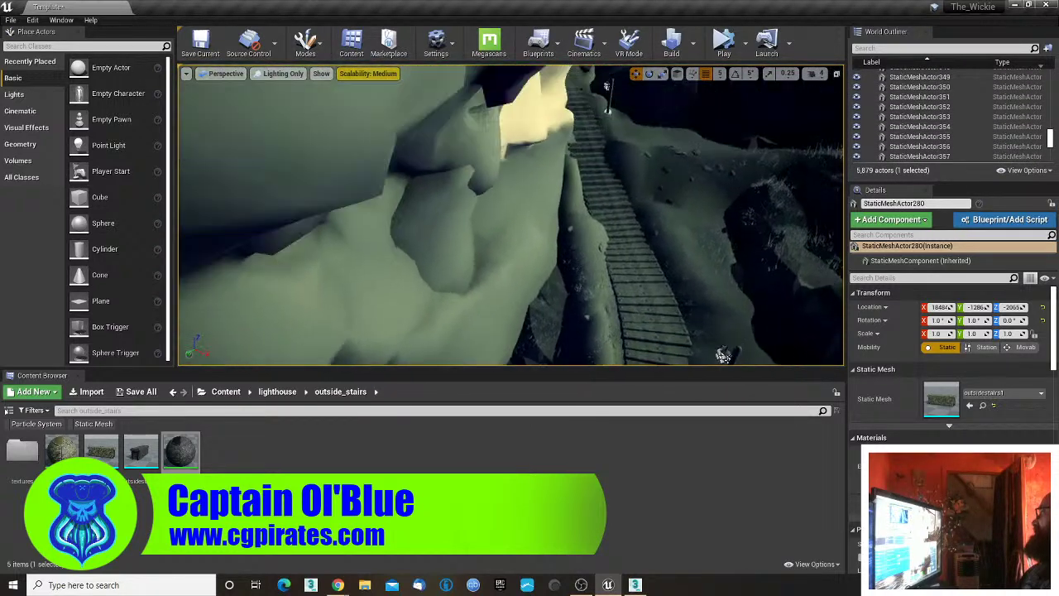
{"action": "right_click_drag", "start_coordinate": [510, 215], "coordinate": [472, 213]}
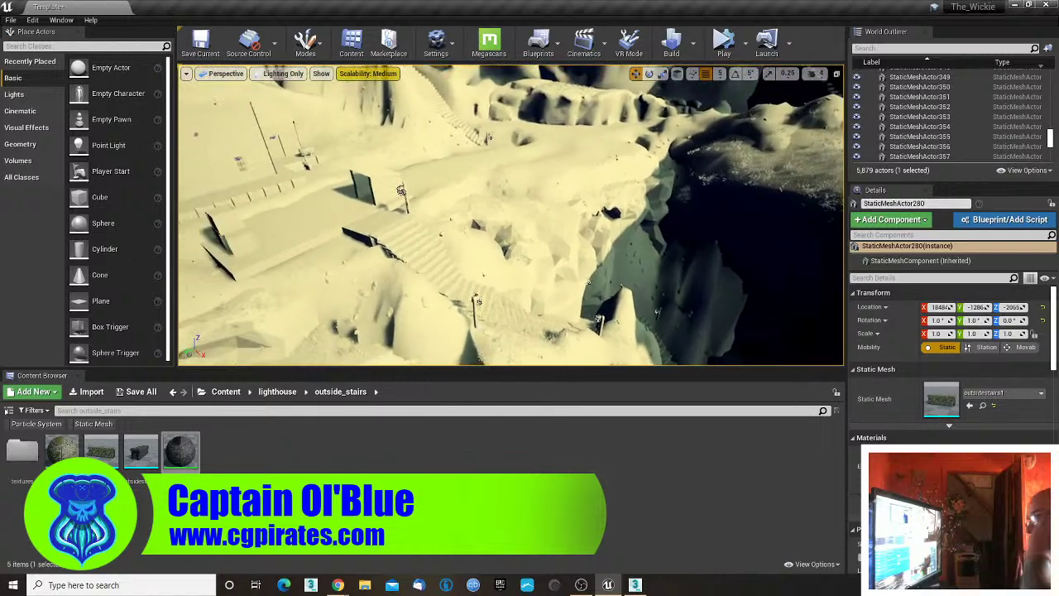
{"action": "left_click", "coordinate": [920, 128], "text": "shift"}
{"action": "scroll", "coordinate": [922, 135], "scroll_direction": "down", "scroll_amount": 20}
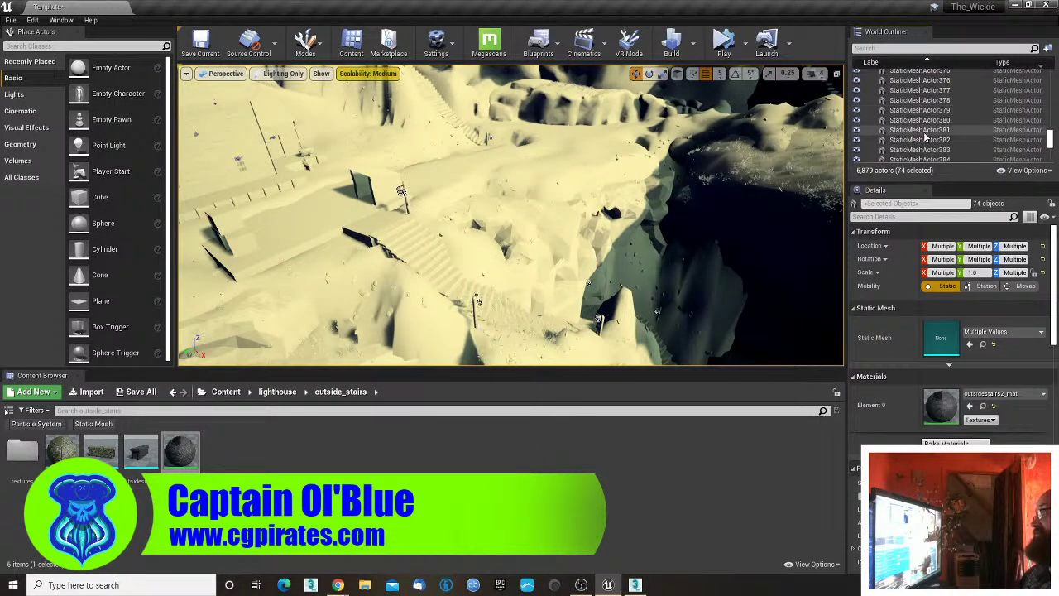
{"action": "left_click", "coordinate": [925, 131], "text": "shift"}
{"action": "scroll", "coordinate": [925, 134], "scroll_direction": "down", "scroll_amount": 8}
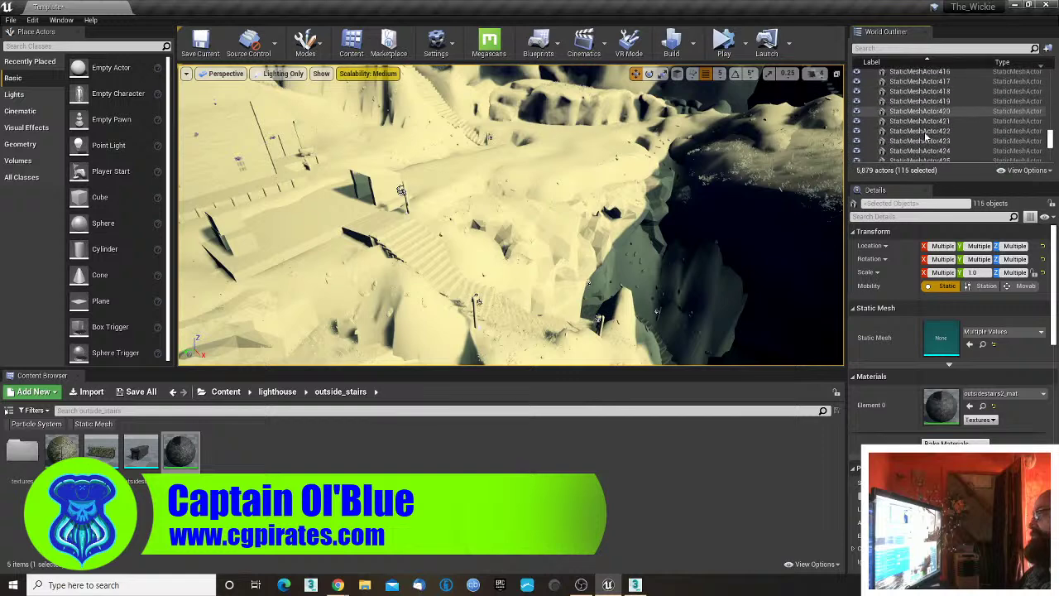
{"action": "left_click", "coordinate": [924, 131], "text": "shift"}
{"action": "scroll", "coordinate": [925, 136], "scroll_direction": "down", "scroll_amount": 10}
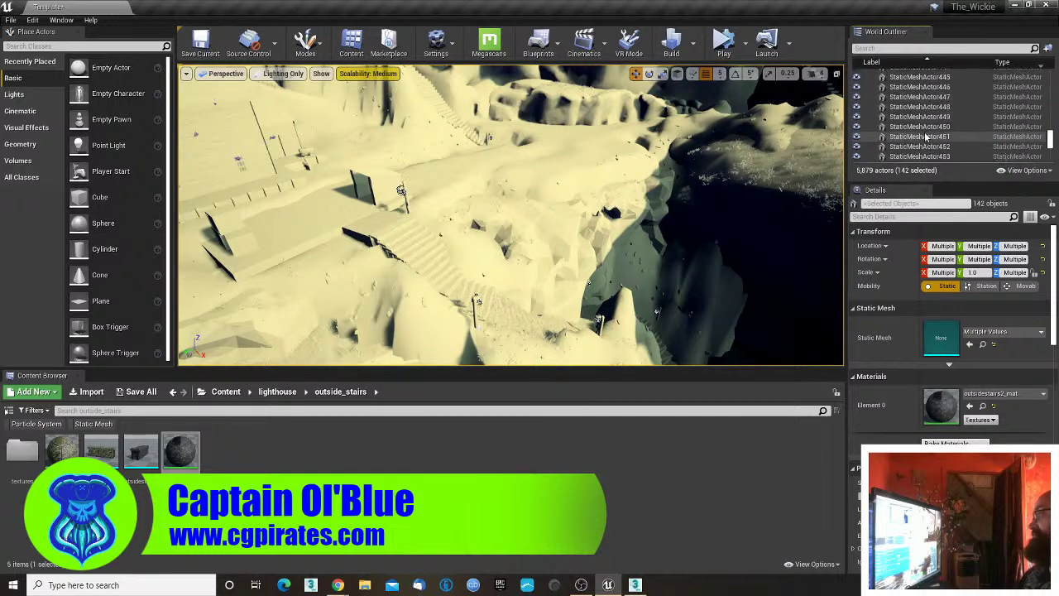
{"action": "left_click", "coordinate": [925, 132], "text": "shift"}
{"action": "scroll", "coordinate": [926, 137], "scroll_direction": "down", "scroll_amount": 4}
{"action": "scroll", "coordinate": [925, 136], "scroll_direction": "down", "scroll_amount": 4}
{"action": "left_click", "coordinate": [925, 129], "text": "shift"}
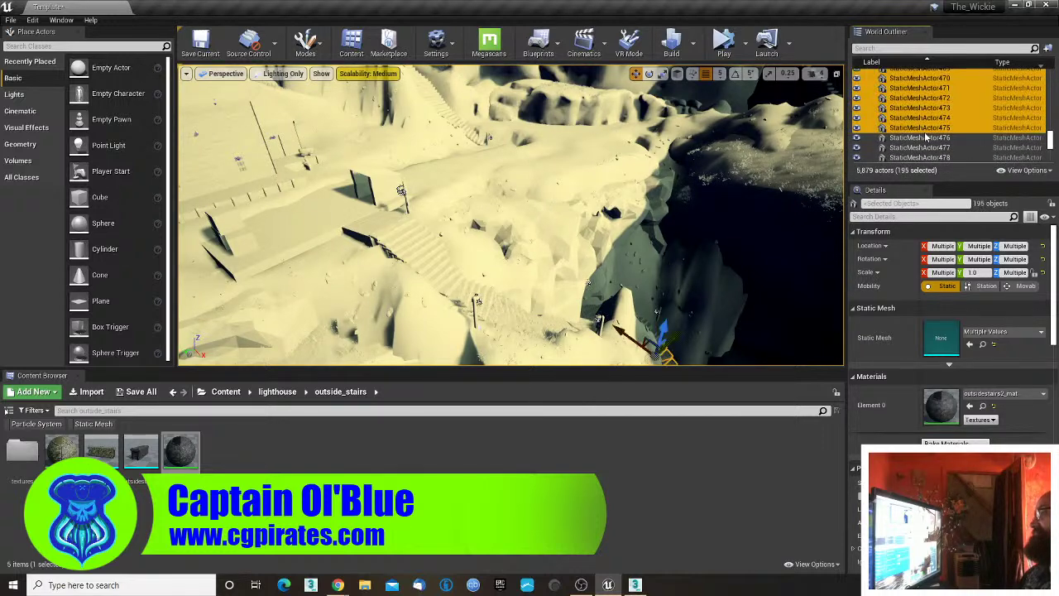
{"action": "scroll", "coordinate": [925, 135], "scroll_direction": "down", "scroll_amount": 2}
{"action": "left_click", "coordinate": [925, 133], "text": "shift"}
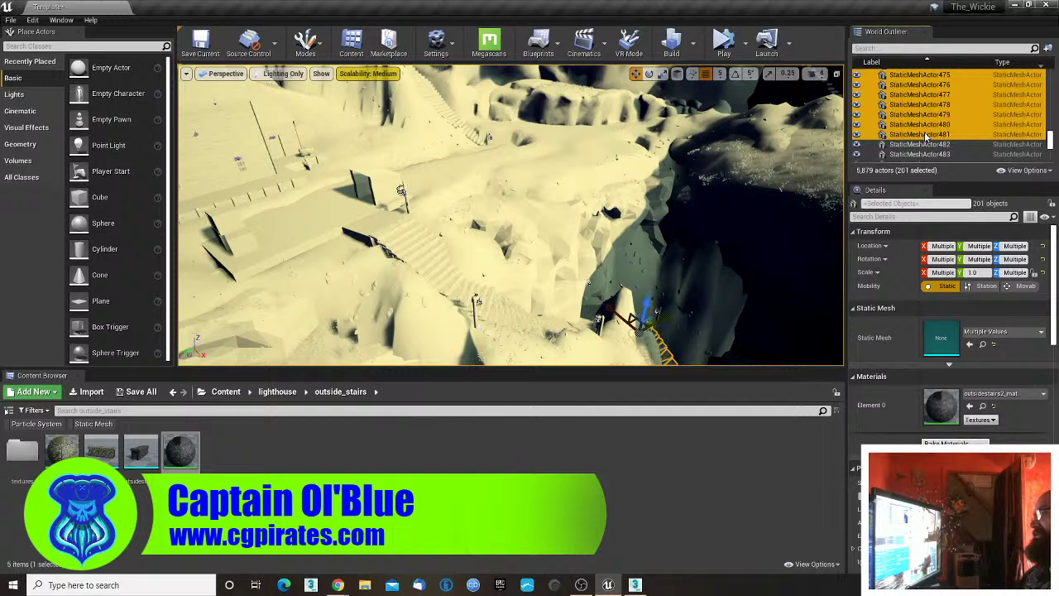
{"action": "scroll", "coordinate": [927, 135], "scroll_direction": "down", "scroll_amount": 3}
{"action": "scroll", "coordinate": [927, 135], "scroll_direction": "down", "scroll_amount": 1}
{"action": "left_click", "coordinate": [927, 129]}
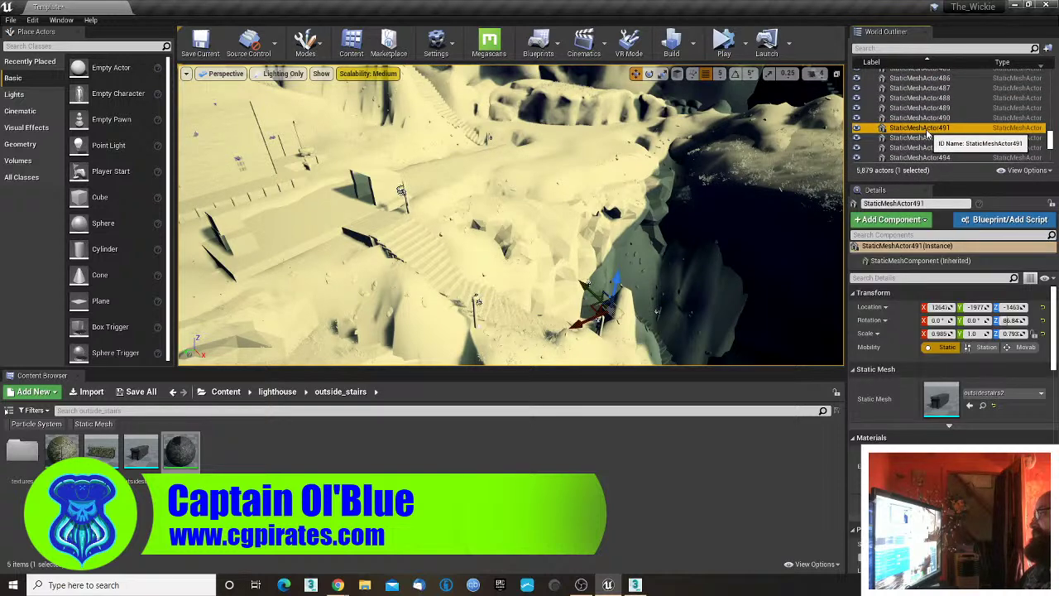
{"action": "scroll", "coordinate": [926, 134], "scroll_direction": "down", "scroll_amount": 1}
{"action": "scroll", "coordinate": [926, 134], "scroll_direction": "up", "scroll_amount": 1}
{"action": "key", "text": "ctrl+z"}
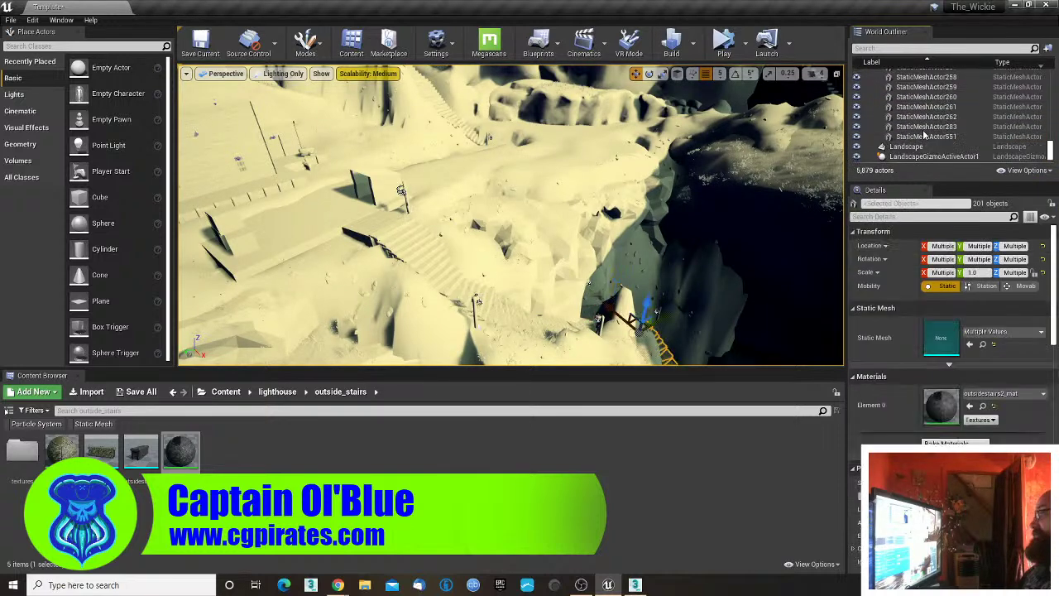
{"action": "scroll", "coordinate": [924, 135], "scroll_direction": "up", "scroll_amount": 20}
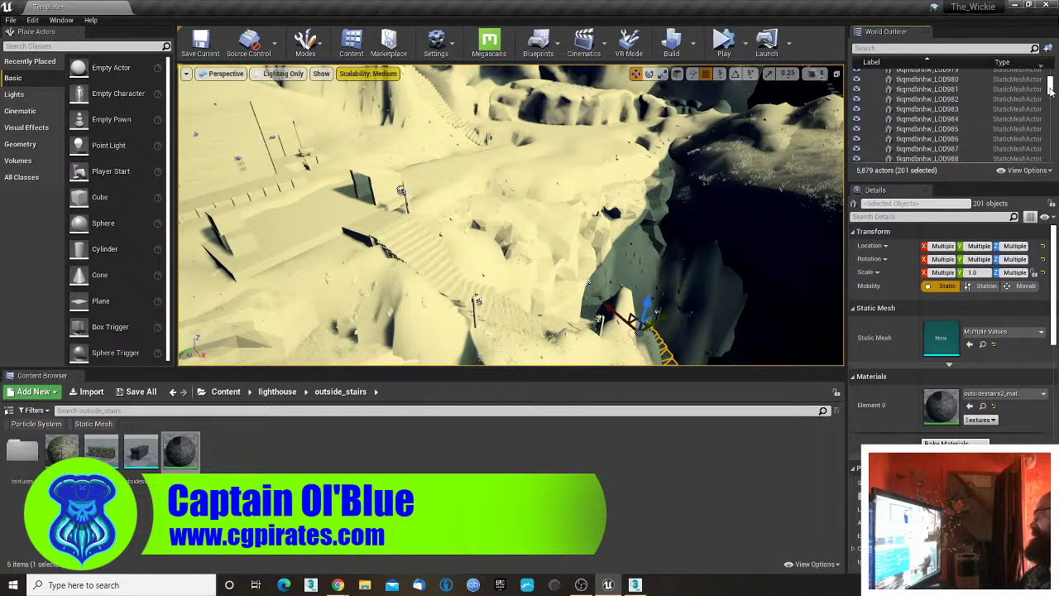
{"action": "left_click_drag", "start_coordinate": [1050, 89], "coordinate": [1053, 145]}
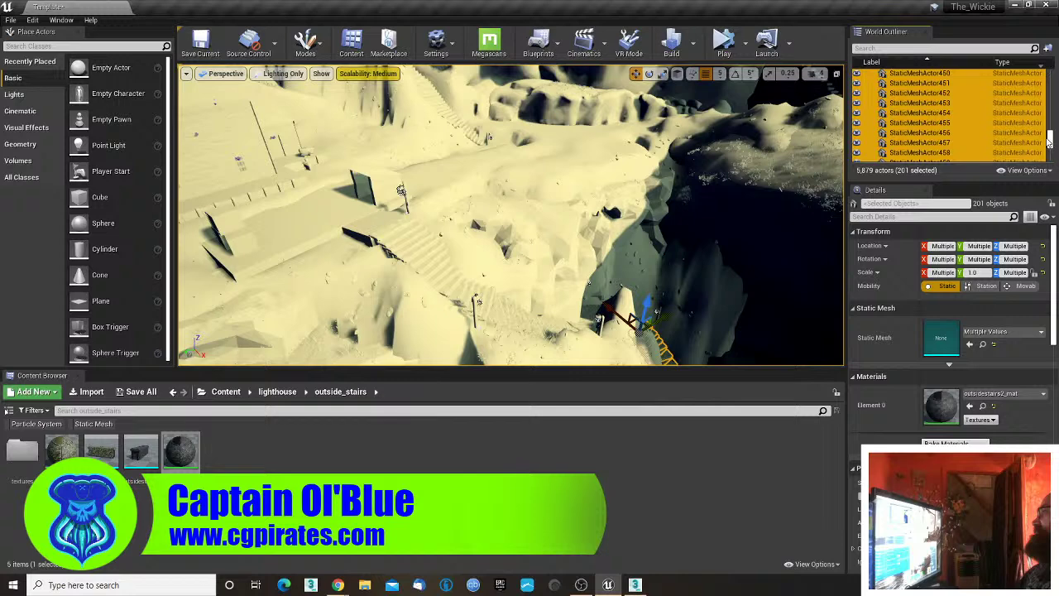
{"action": "scroll", "coordinate": [985, 126], "scroll_direction": "down", "scroll_amount": 16}
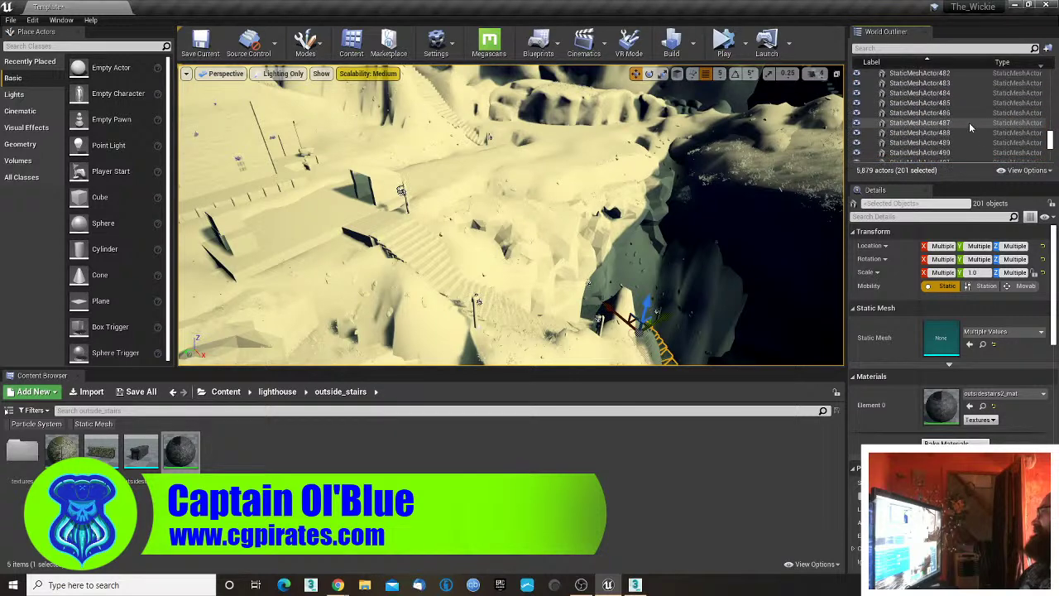
{"action": "scroll", "coordinate": [960, 122], "scroll_direction": "up", "scroll_amount": 2}
{"action": "scroll", "coordinate": [945, 121], "scroll_direction": "down", "scroll_amount": 1}
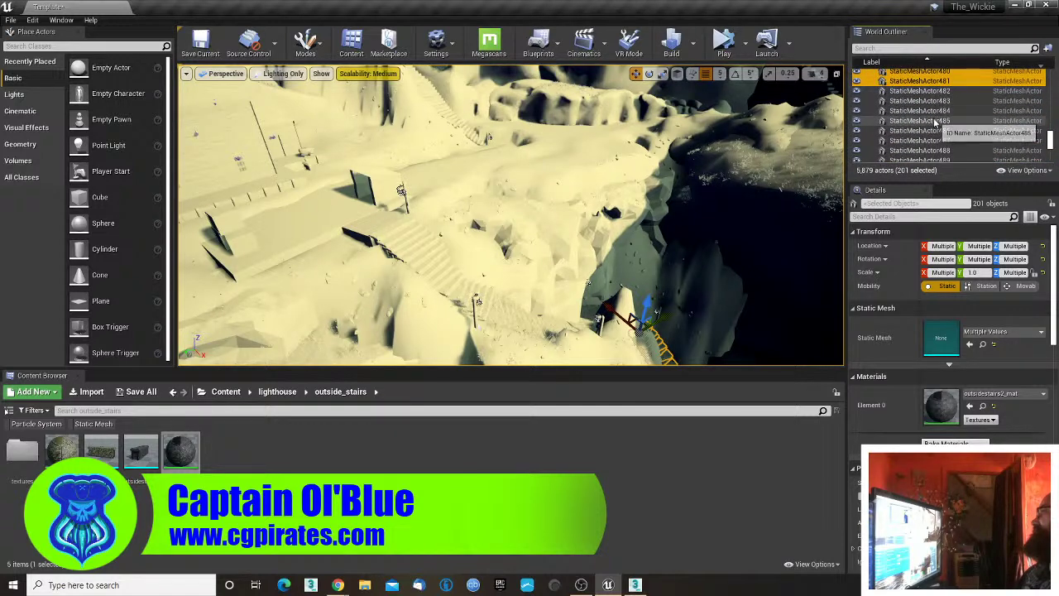
{"action": "left_click", "coordinate": [937, 112], "text": "shift"}
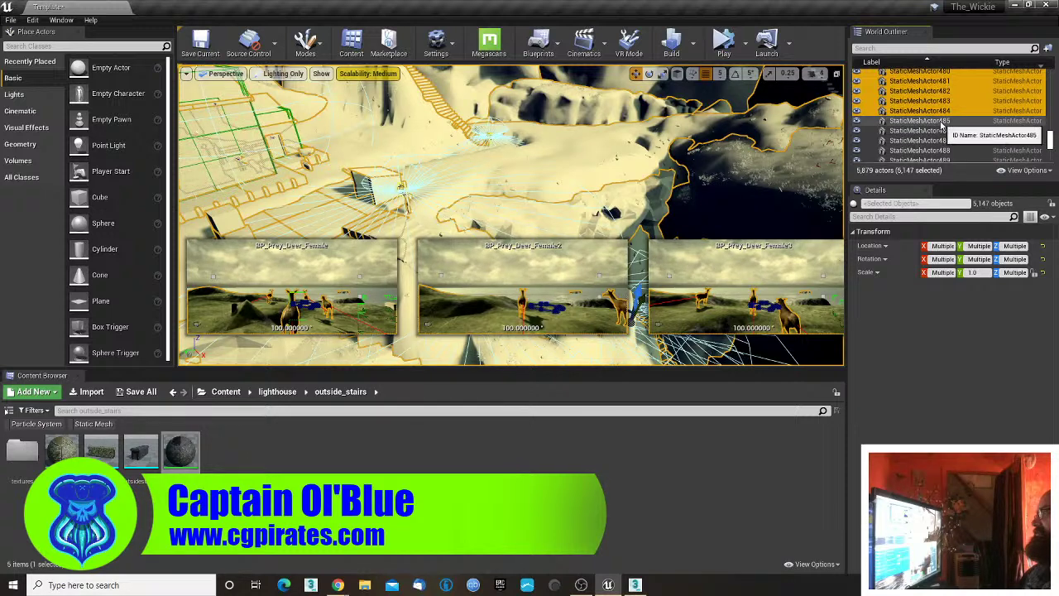
{"action": "scroll", "coordinate": [942, 125], "scroll_direction": "up", "scroll_amount": 1}
{"action": "left_click", "coordinate": [539, 142]}
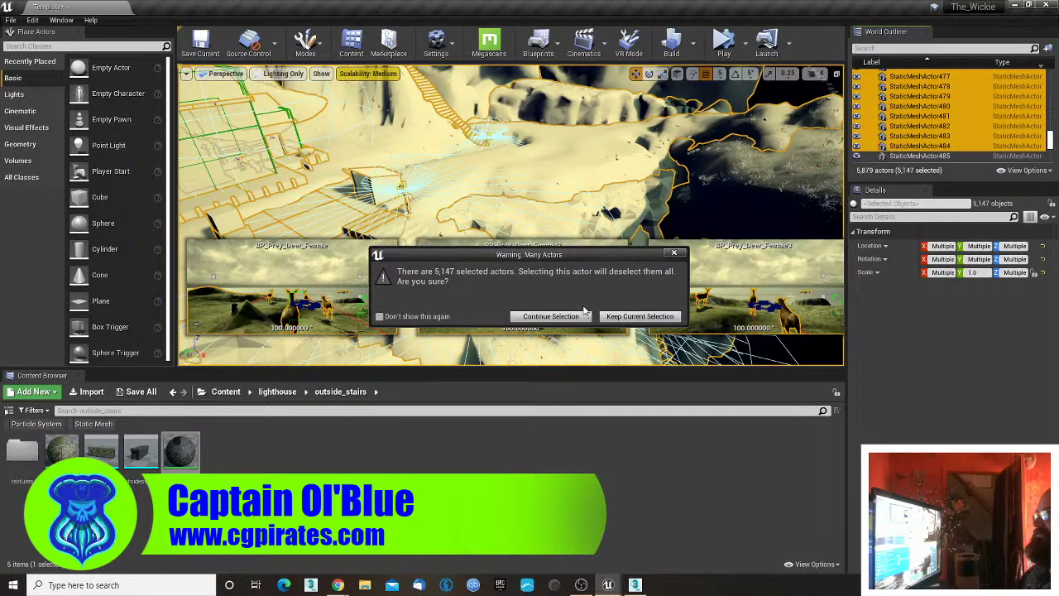
{"action": "left_click", "coordinate": [574, 317]}
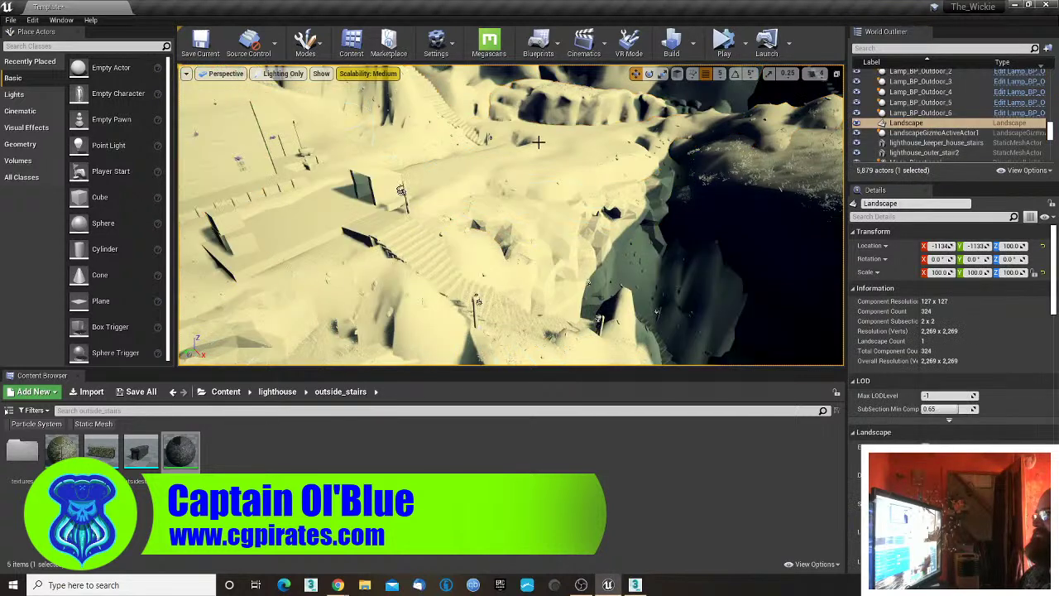
- Select the outdoor stair treads from StaticMeshActor550 back to StaticMeshActor280 and move them into an existing outliner folder
{"action": "left_click", "coordinate": [383, 235]}
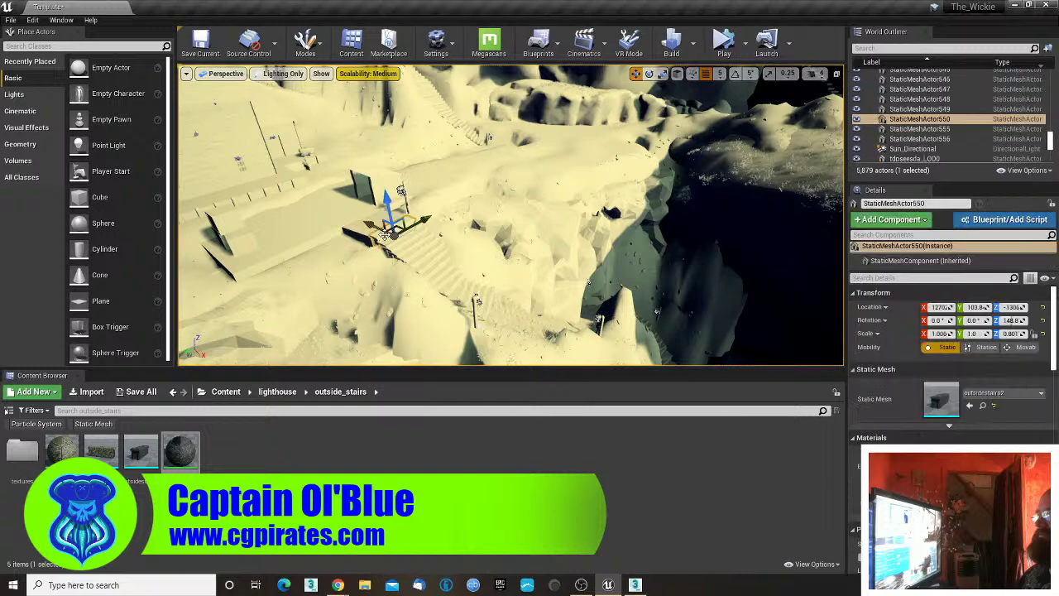
{"action": "left_click", "coordinate": [933, 139]}
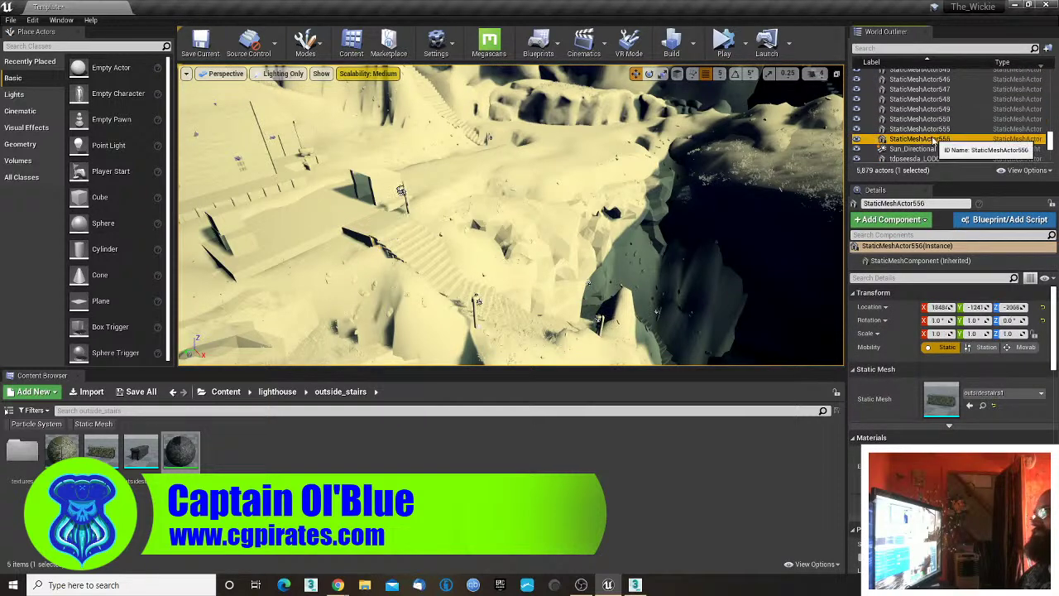
{"action": "left_click", "coordinate": [933, 119]}
{"action": "scroll", "coordinate": [935, 121], "scroll_direction": "up", "scroll_amount": 5}
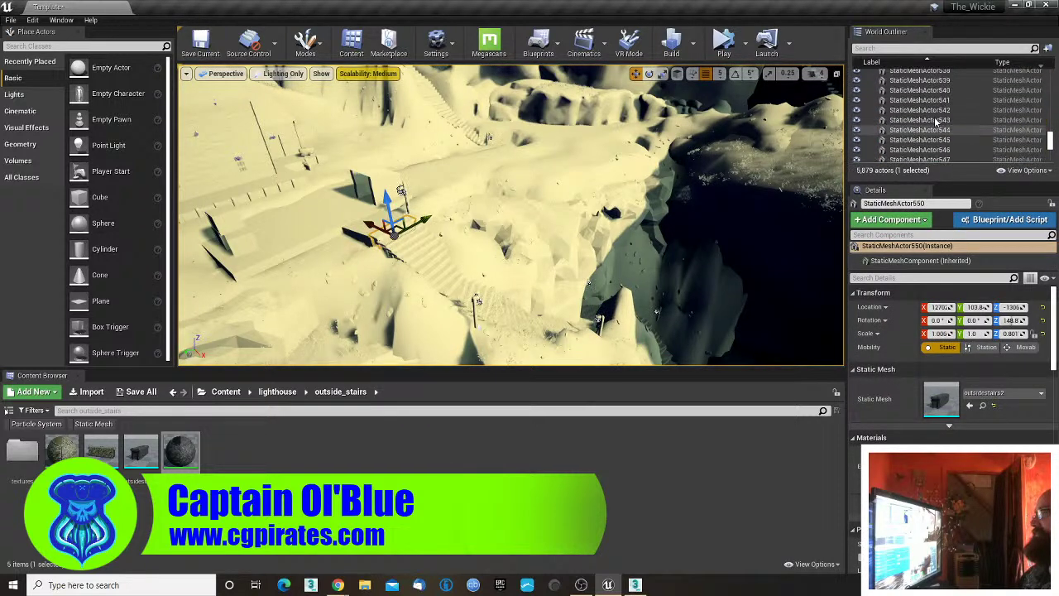
{"action": "scroll", "coordinate": [935, 120], "scroll_direction": "up", "scroll_amount": 20}
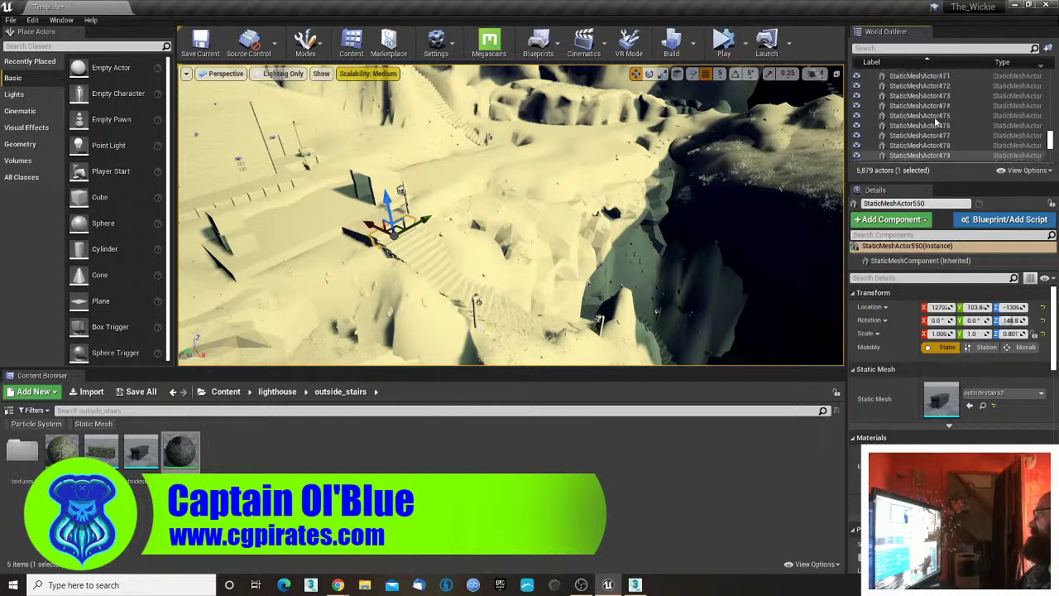
{"action": "scroll", "coordinate": [935, 121], "scroll_direction": "up", "scroll_amount": 20}
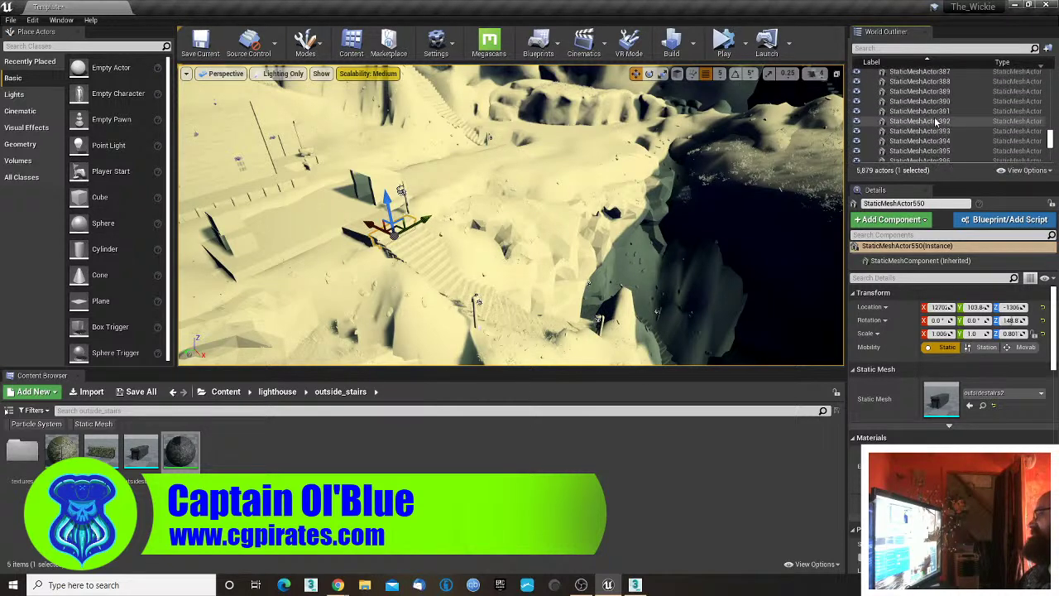
{"action": "scroll", "coordinate": [935, 121], "scroll_direction": "up", "scroll_amount": 11}
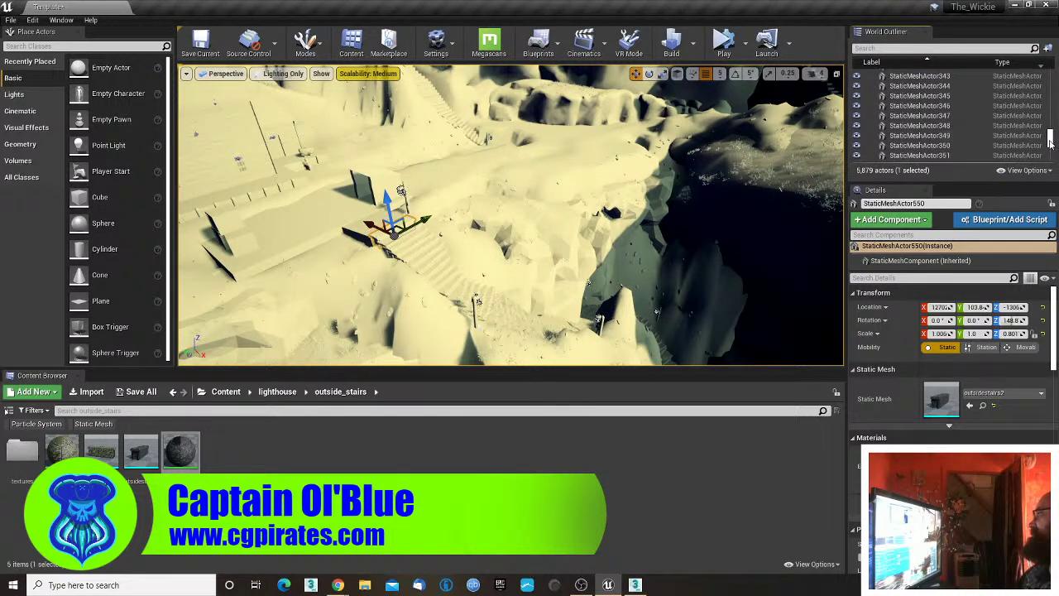
{"action": "scroll", "coordinate": [950, 121], "scroll_direction": "up", "scroll_amount": 20}
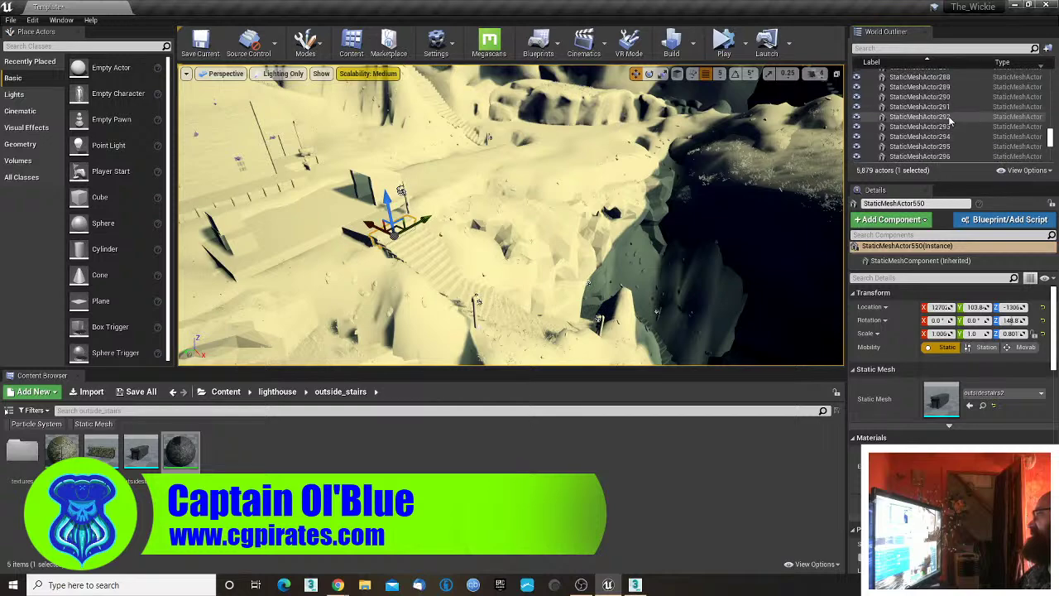
{"action": "scroll", "coordinate": [949, 117], "scroll_direction": "down", "scroll_amount": 2}
{"action": "scroll", "coordinate": [948, 115], "scroll_direction": "down", "scroll_amount": 3}
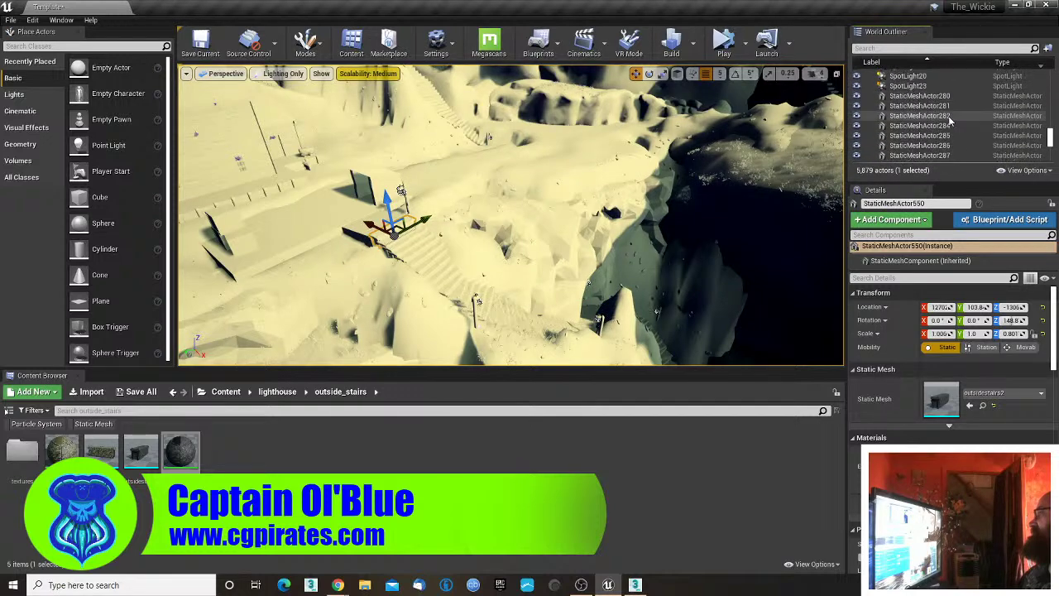
{"action": "left_click", "coordinate": [947, 99], "text": "shift"}
{"action": "right_click_drag", "start_coordinate": [599, 225], "coordinate": [662, 198]}
{"action": "key", "text": "w"}
{"action": "right_click_drag", "start_coordinate": [317, 259], "coordinate": [257, 257]}
{"action": "right_click_drag", "start_coordinate": [659, 238], "coordinate": [638, 227]}
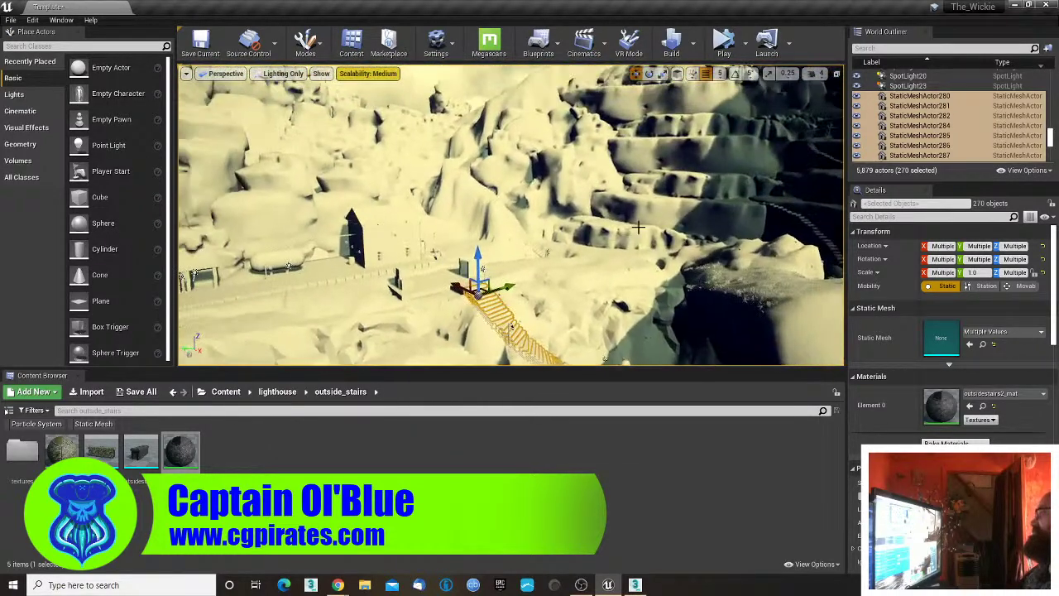
{"action": "right_click", "coordinate": [917, 132]}
{"action": "mouse_move", "coordinate": [1019, 505]}
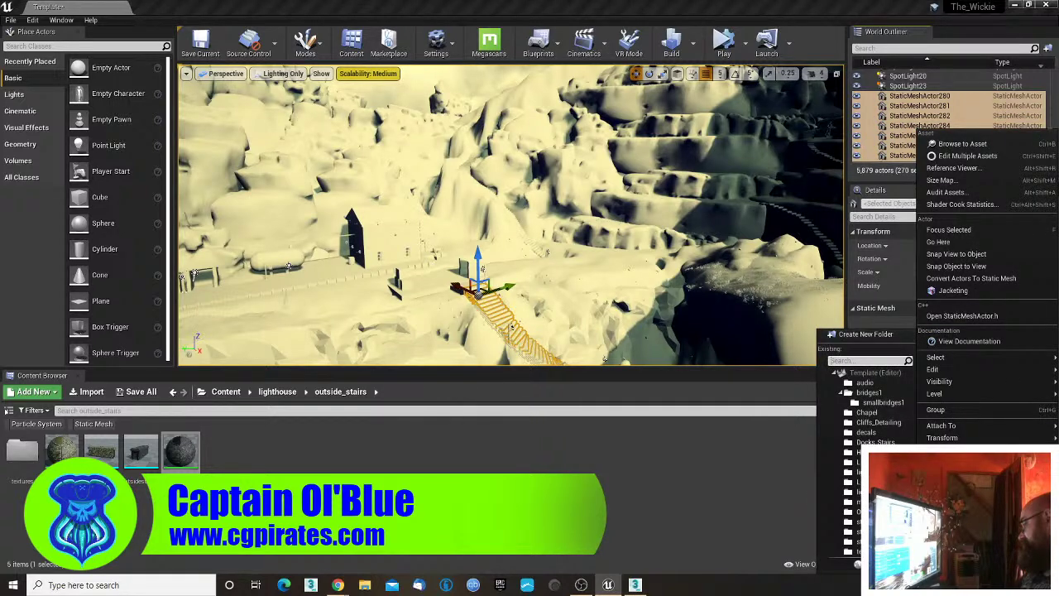
{"action": "left_click", "coordinate": [874, 532]}
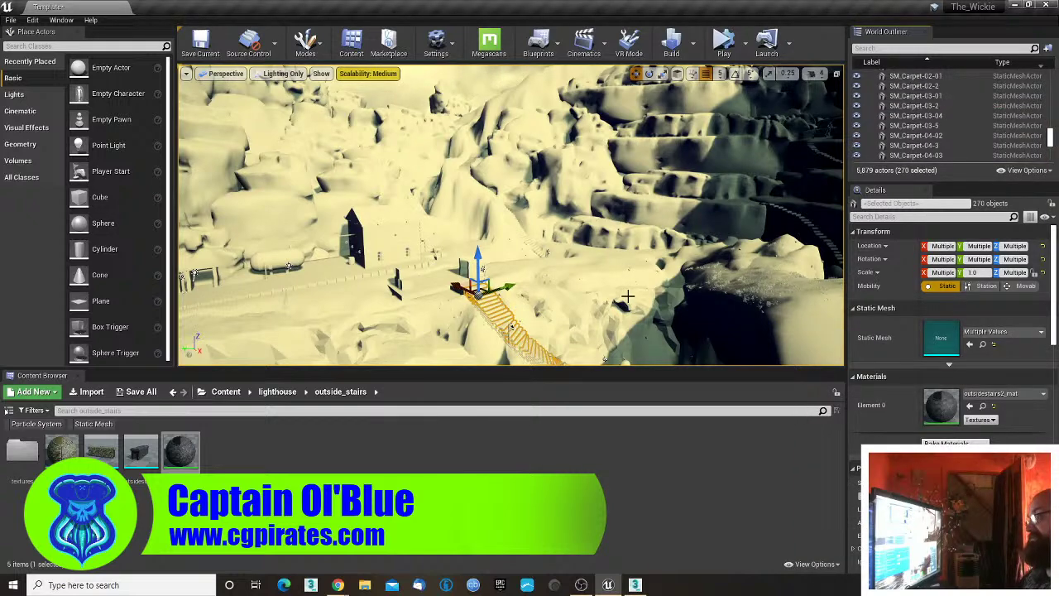
- Select StaticMeshActor2, the lowest cube tread of the other rock staircase, in the steps folder
{"action": "key", "text": "w"}
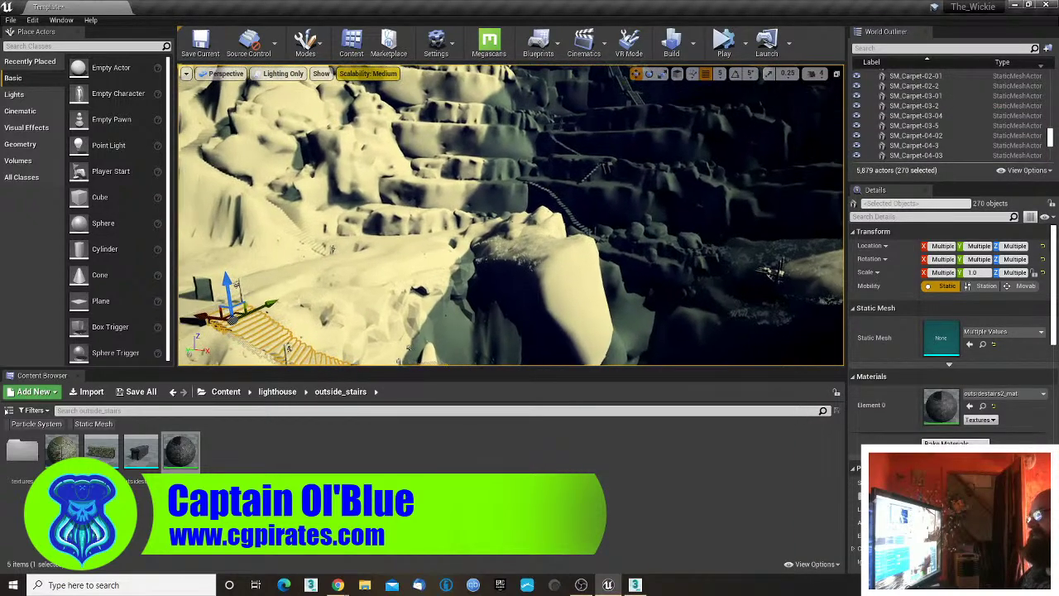
{"action": "key", "text": "w"}
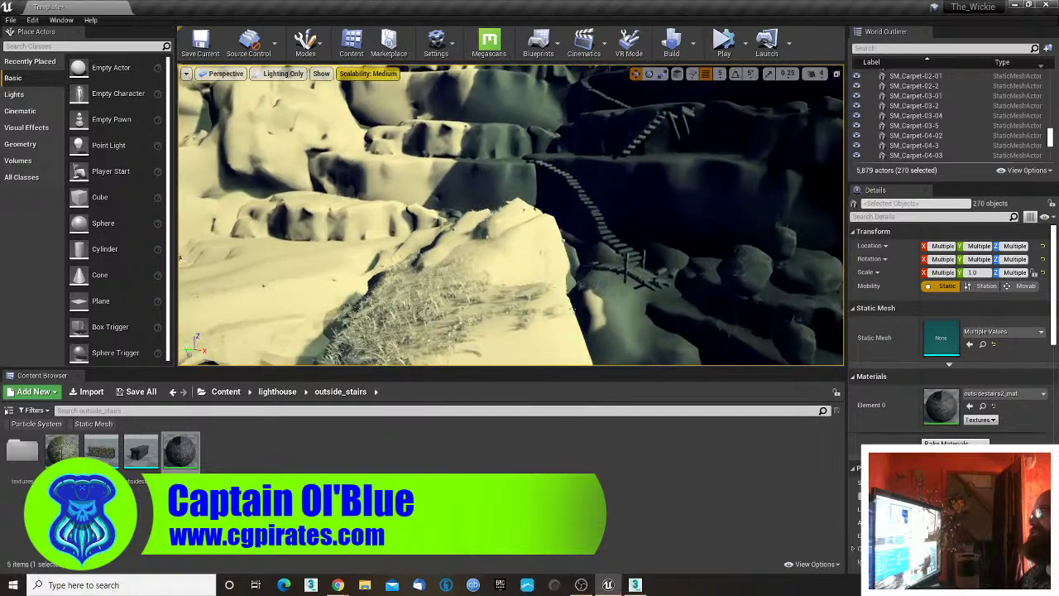
{"action": "key", "text": "w"}
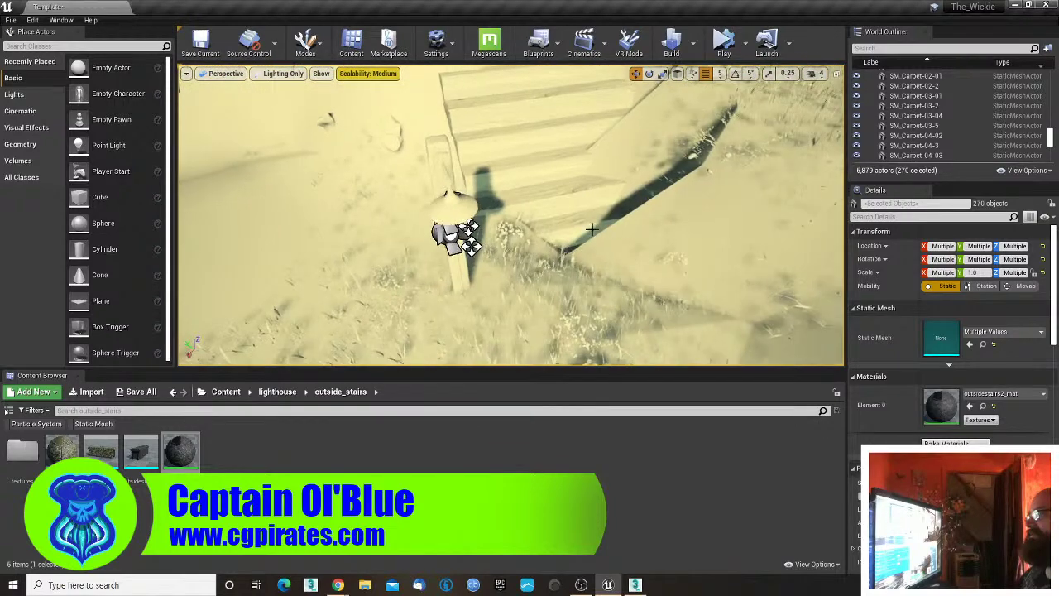
{"action": "left_click", "coordinate": [589, 228]}
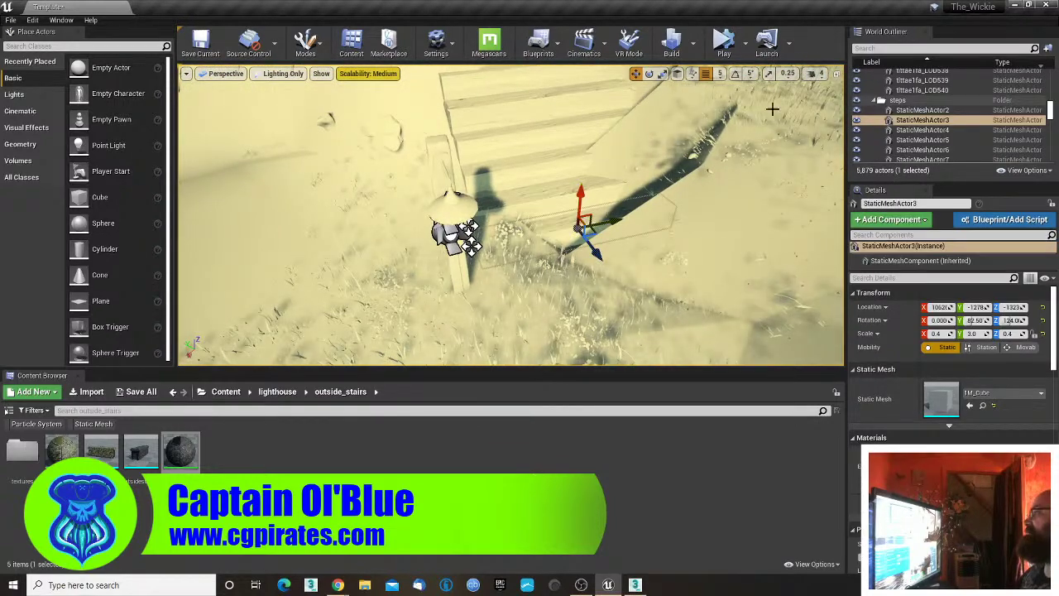
{"action": "left_click", "coordinate": [922, 110]}
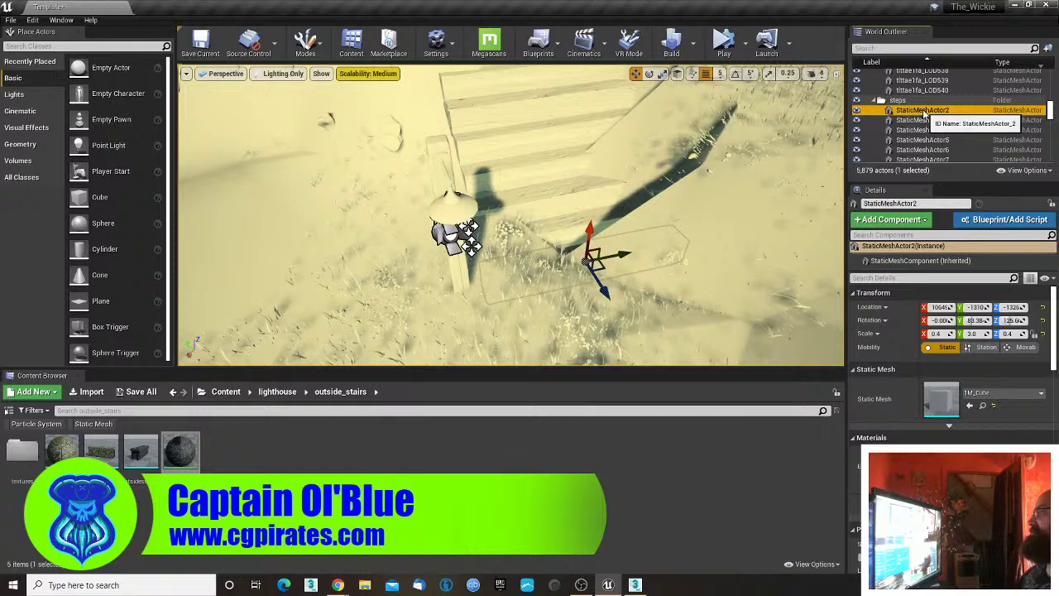
- Extend the selection through the consecutive cube treads in the steps folder, from StaticMeshActor2 up to StaticMeshActor112
{"action": "scroll", "coordinate": [924, 114], "scroll_direction": "down", "scroll_amount": 6}
{"action": "right_click_drag", "start_coordinate": [728, 173], "coordinate": [740, 153]}
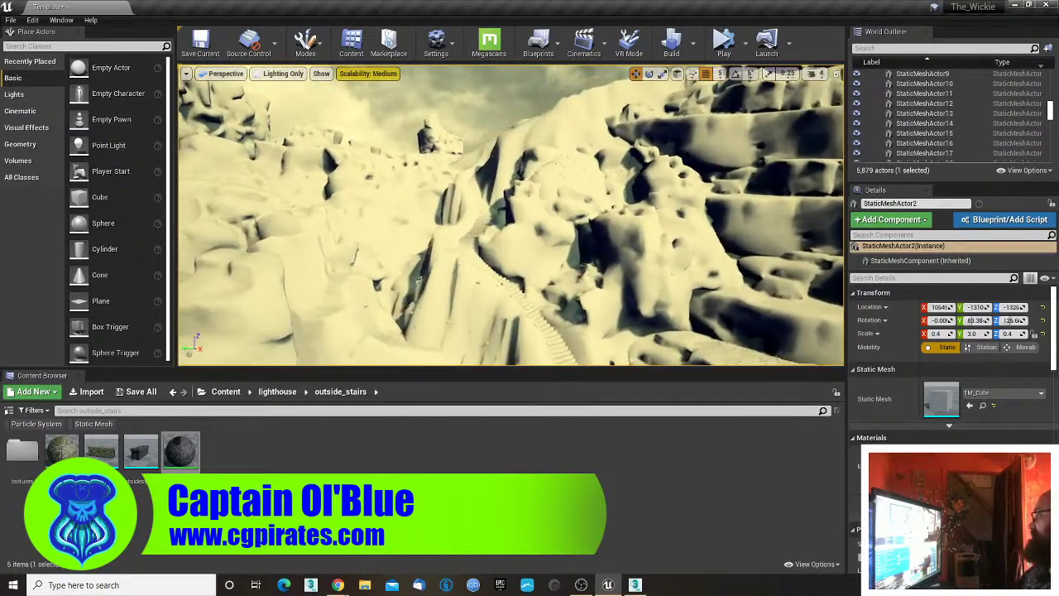
{"action": "right_click_drag", "start_coordinate": [728, 173], "coordinate": [769, 167]}
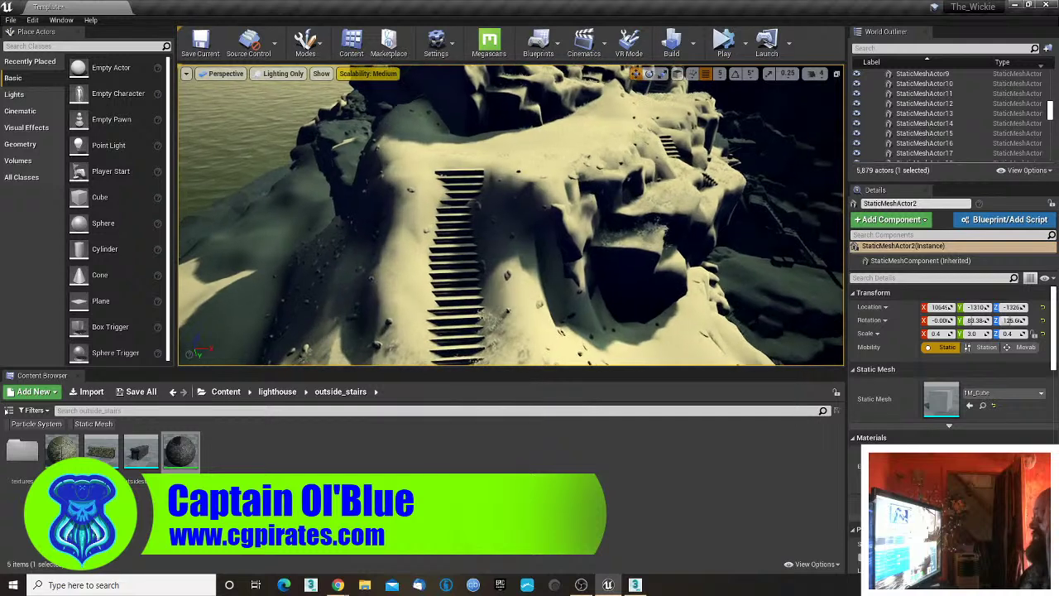
{"action": "scroll", "coordinate": [952, 124], "scroll_direction": "down", "scroll_amount": 8}
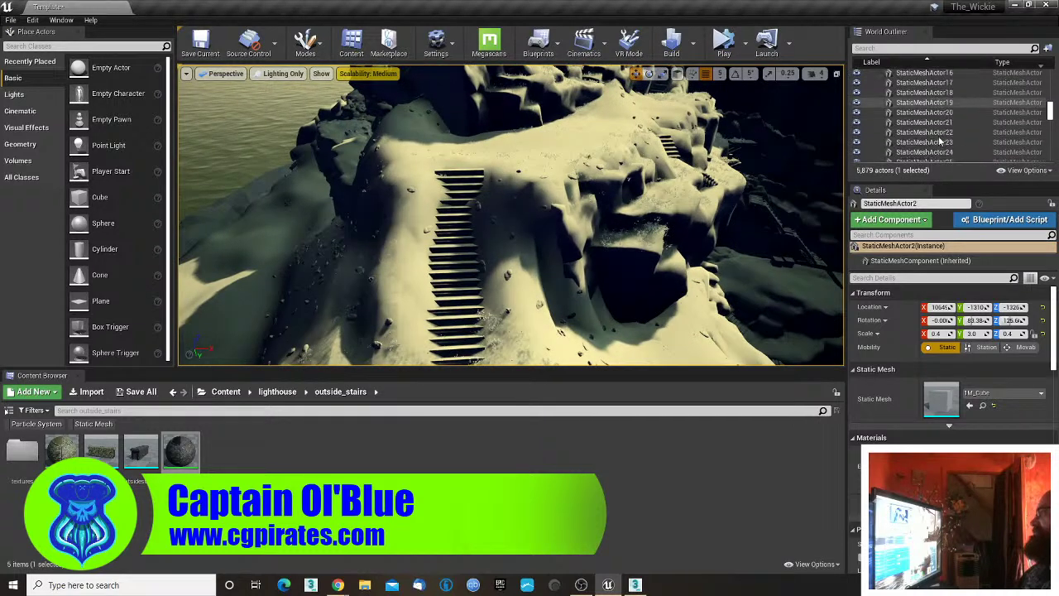
{"action": "left_click", "coordinate": [924, 137], "text": "shift"}
{"action": "scroll", "coordinate": [930, 140], "scroll_direction": "down", "scroll_amount": 14}
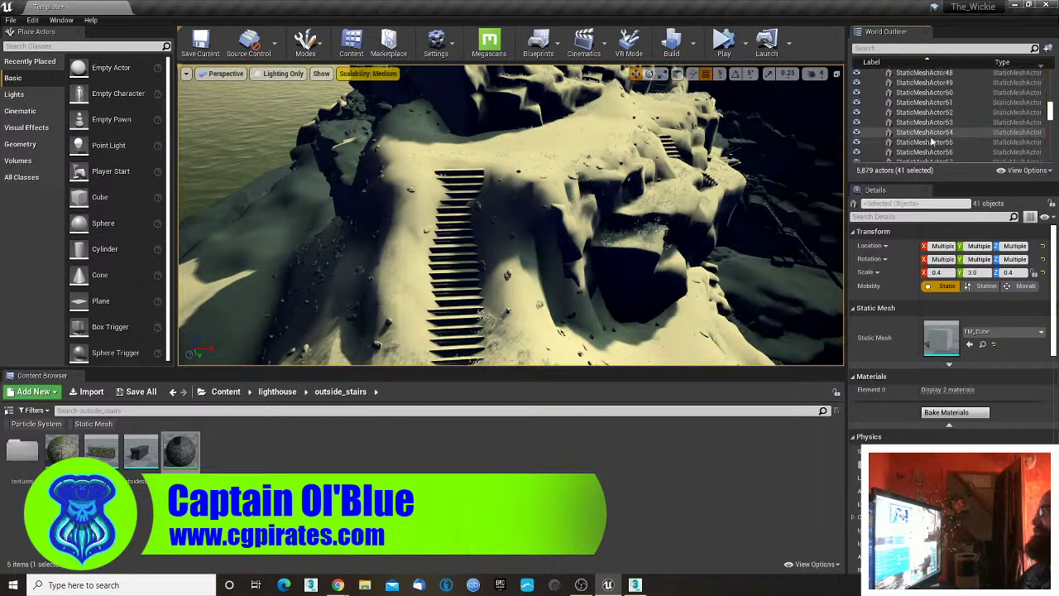
{"action": "left_click", "coordinate": [928, 139], "text": "shift"}
{"action": "scroll", "coordinate": [928, 142], "scroll_direction": "down", "scroll_amount": 6}
{"action": "scroll", "coordinate": [929, 142], "scroll_direction": "down", "scroll_amount": 5}
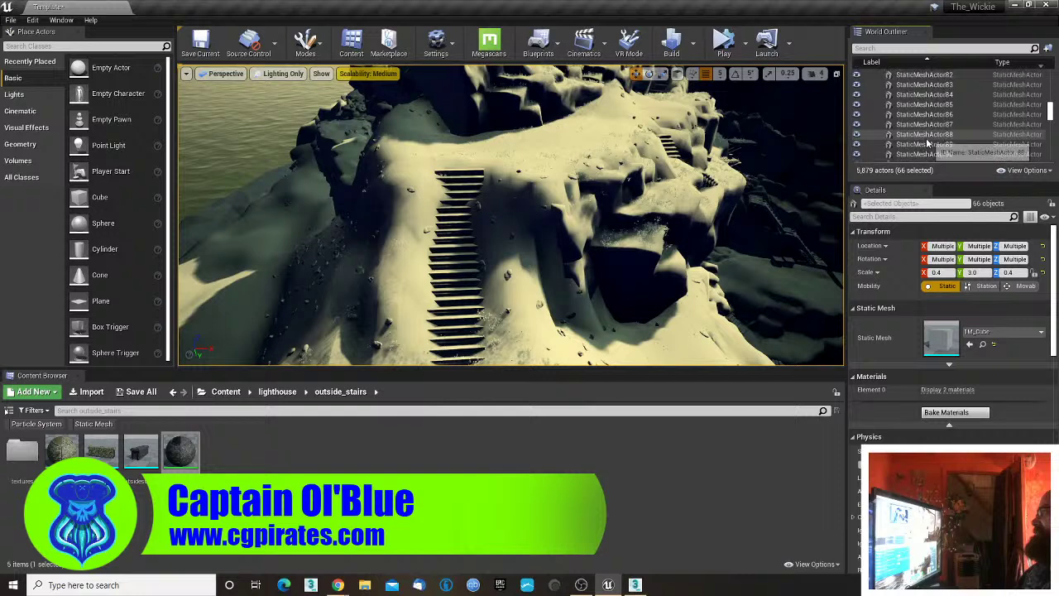
{"action": "left_click", "coordinate": [929, 143], "text": "shift"}
{"action": "scroll", "coordinate": [928, 142], "scroll_direction": "down", "scroll_amount": 5}
{"action": "left_click", "coordinate": [927, 144], "text": "shift"}
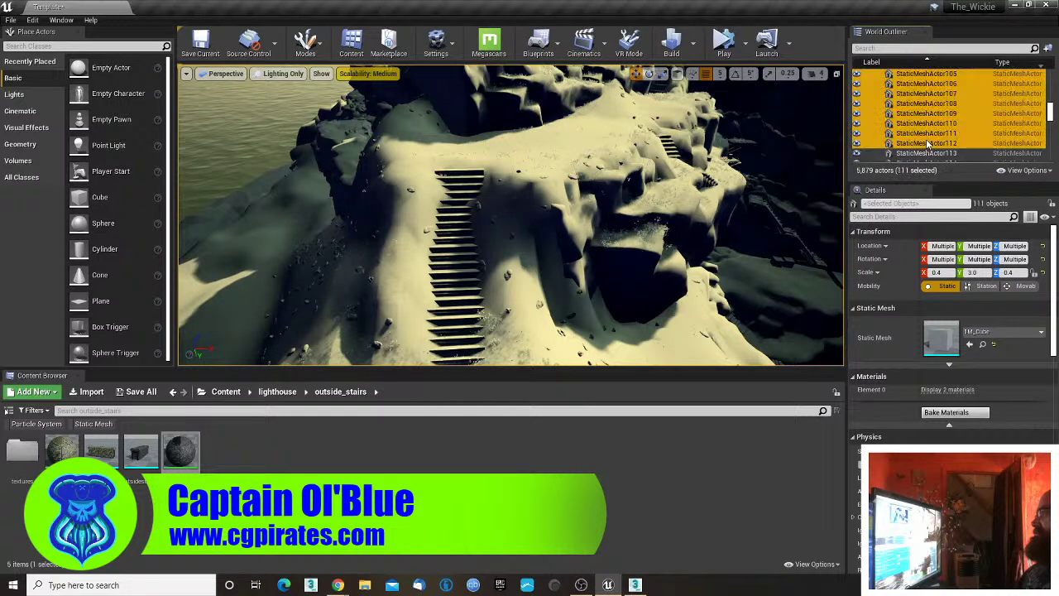
- Continue extending the cube tread selection in the steps folder up to StaticMeshActor172
{"action": "scroll", "coordinate": [928, 144], "scroll_direction": "down", "scroll_amount": 7}
{"action": "left_click", "coordinate": [928, 144], "text": "shift"}
{"action": "scroll", "coordinate": [927, 144], "scroll_direction": "down", "scroll_amount": 5}
{"action": "scroll", "coordinate": [928, 143], "scroll_direction": "down", "scroll_amount": 2}
{"action": "left_click", "coordinate": [929, 143], "text": "shift"}
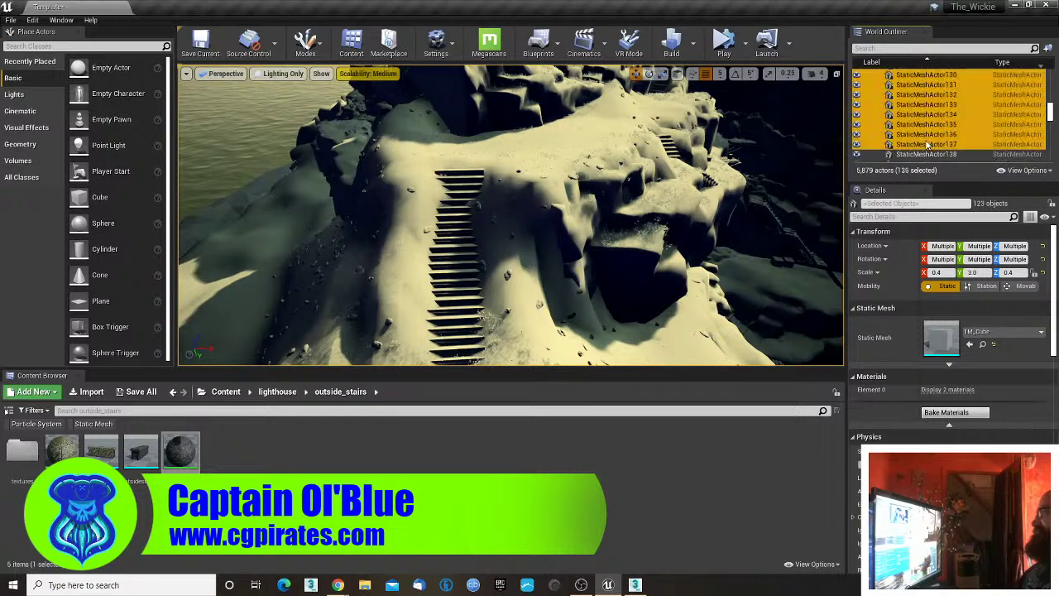
{"action": "scroll", "coordinate": [928, 143], "scroll_direction": "down", "scroll_amount": 4}
{"action": "left_click", "coordinate": [929, 143], "text": "shift"}
{"action": "scroll", "coordinate": [928, 144], "scroll_direction": "down", "scroll_amount": 4}
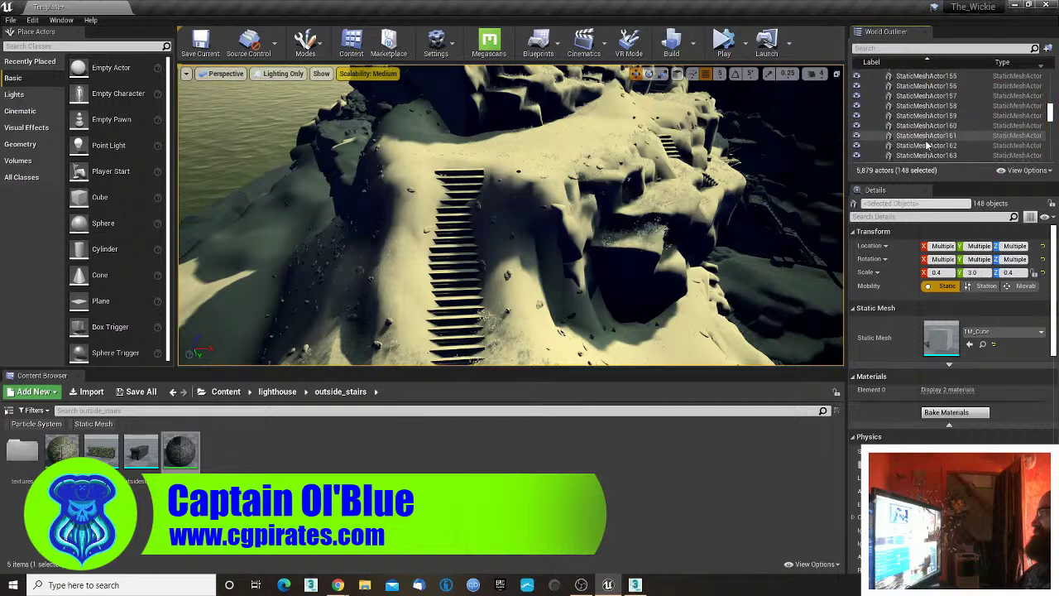
{"action": "left_click", "coordinate": [929, 144], "text": "shift"}
{"action": "scroll", "coordinate": [928, 144], "scroll_direction": "down", "scroll_amount": 4}
{"action": "left_click", "coordinate": [928, 143], "text": "shift"}
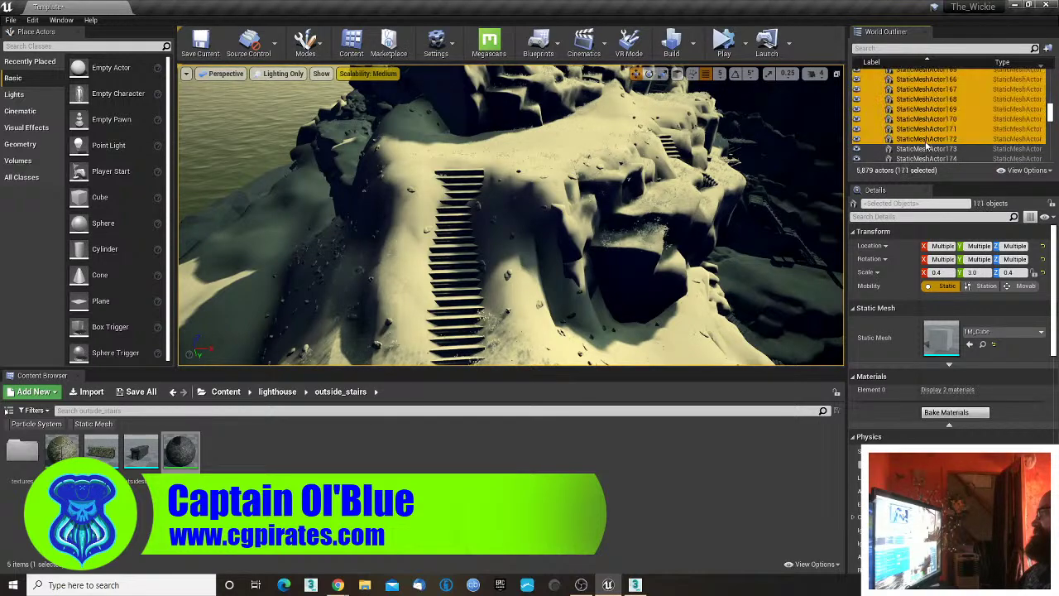
- Extend the selection further up the rock staircase to the tread StaticMeshActor201
{"action": "right_click_drag", "start_coordinate": [512, 215], "coordinate": [521, 248]}
{"action": "scroll", "coordinate": [931, 120], "scroll_direction": "down", "scroll_amount": 3}
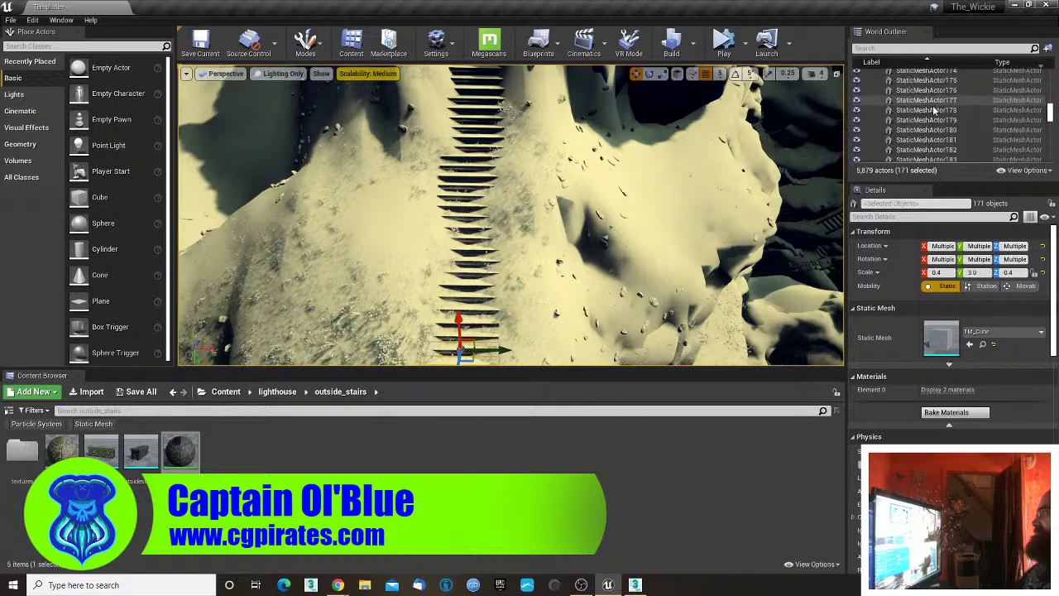
{"action": "left_click", "coordinate": [930, 120], "text": "shift"}
{"action": "scroll", "coordinate": [933, 124], "scroll_direction": "down", "scroll_amount": 1}
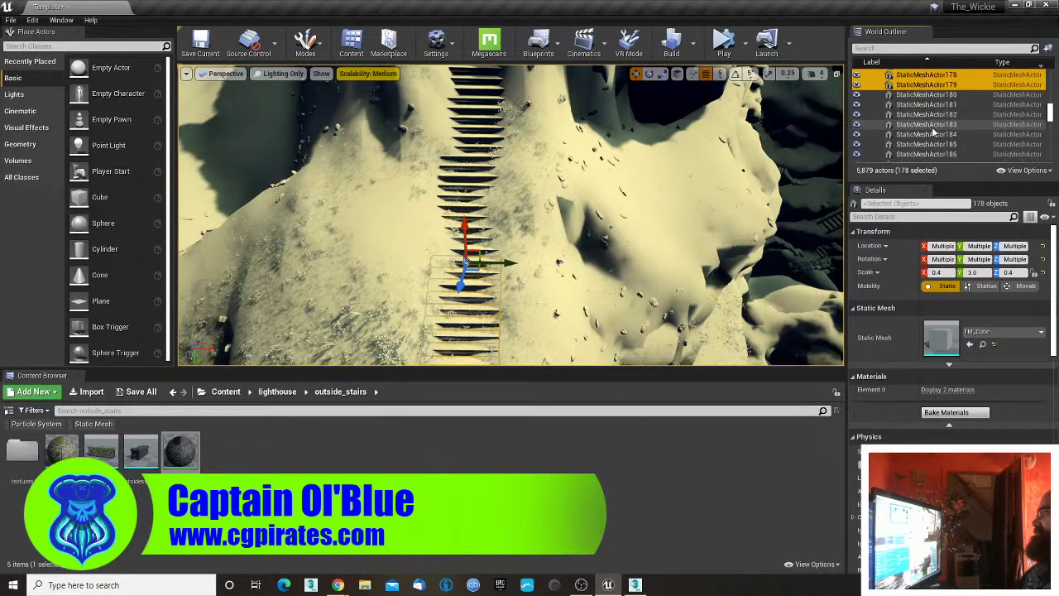
{"action": "left_click", "coordinate": [932, 125], "text": "shift"}
{"action": "right_click_drag", "start_coordinate": [513, 224], "coordinate": [517, 168]}
{"action": "scroll", "coordinate": [951, 134], "scroll_direction": "down", "scroll_amount": 1}
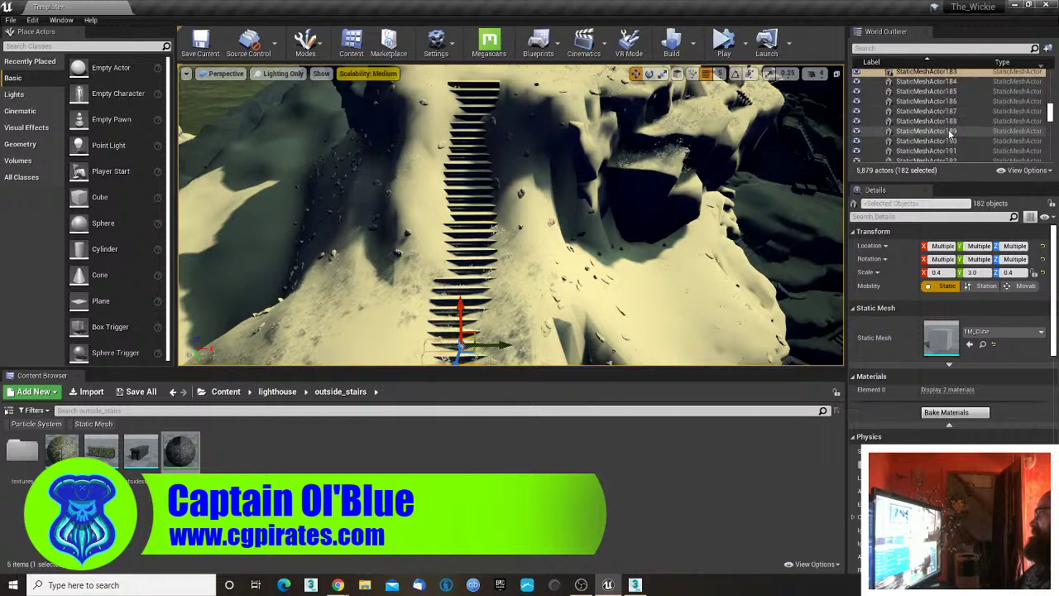
{"action": "left_click", "coordinate": [950, 134], "text": "shift"}
{"action": "scroll", "coordinate": [950, 134], "scroll_direction": "down", "scroll_amount": 2}
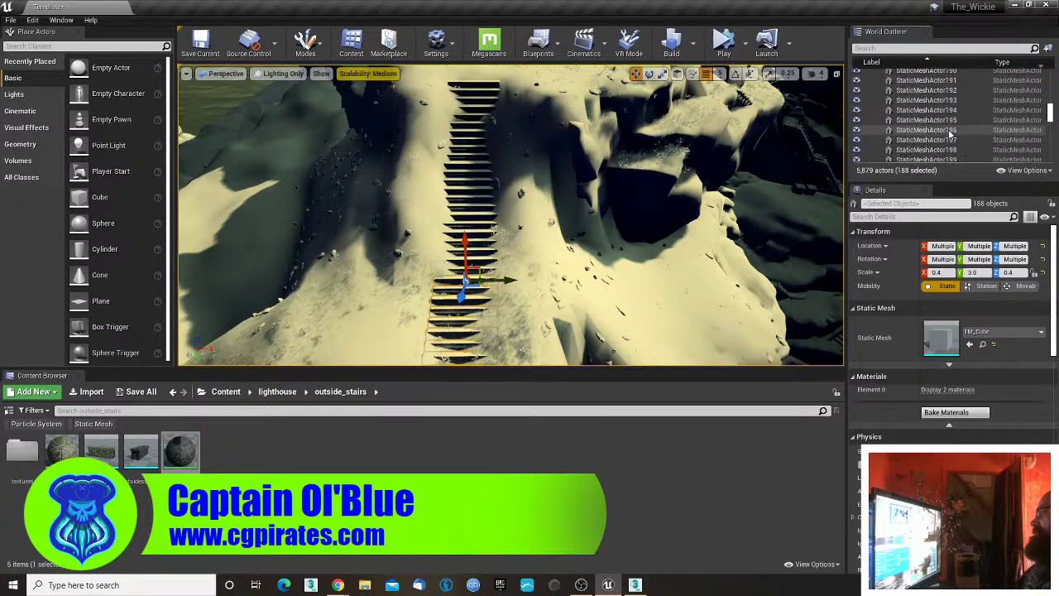
{"action": "left_click", "coordinate": [949, 132], "text": "shift"}
{"action": "scroll", "coordinate": [950, 133], "scroll_direction": "down", "scroll_amount": 1}
{"action": "left_click", "coordinate": [949, 131], "text": "shift"}
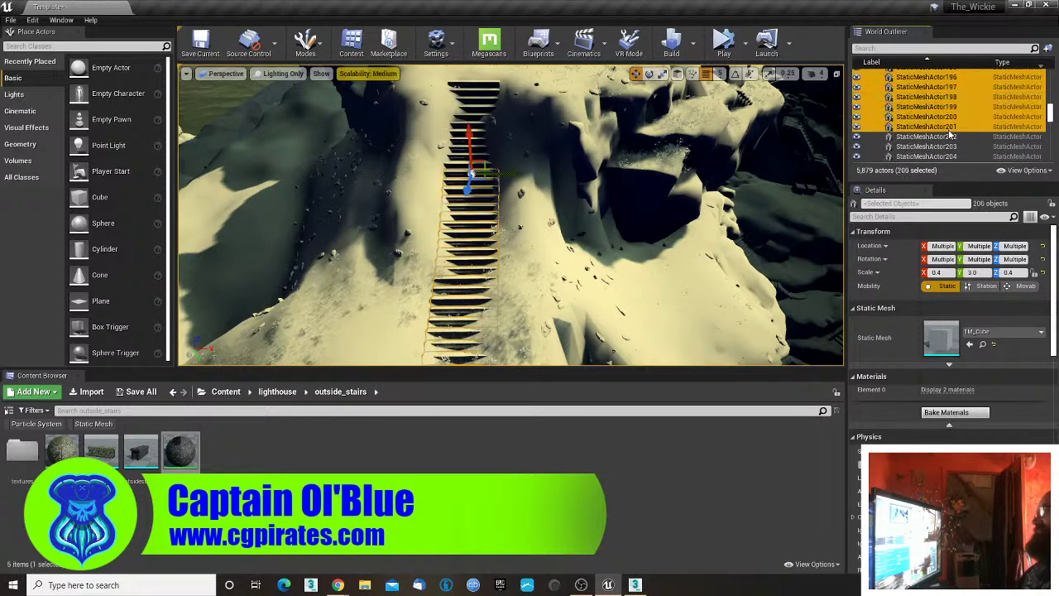
- Finish the selection at the staircase's top tread, StaticMeshActor212, leaving StaticMeshActor229 out
{"action": "scroll", "coordinate": [949, 132], "scroll_direction": "down", "scroll_amount": 1}
{"action": "left_click", "coordinate": [950, 133], "text": "shift"}
{"action": "scroll", "coordinate": [950, 133], "scroll_direction": "down", "scroll_amount": 1}
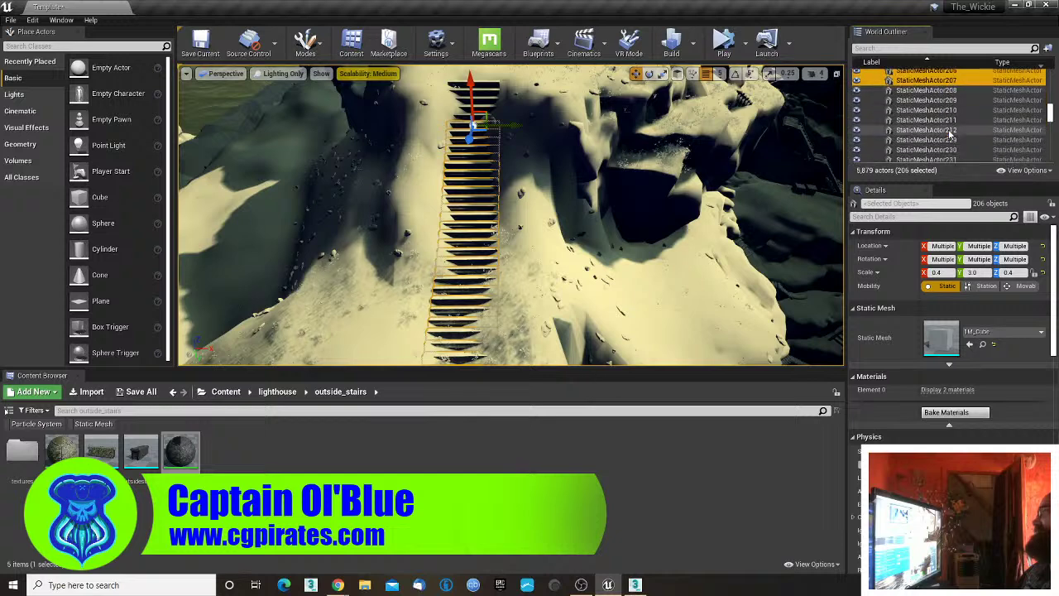
{"action": "left_click", "coordinate": [950, 132], "text": "shift"}
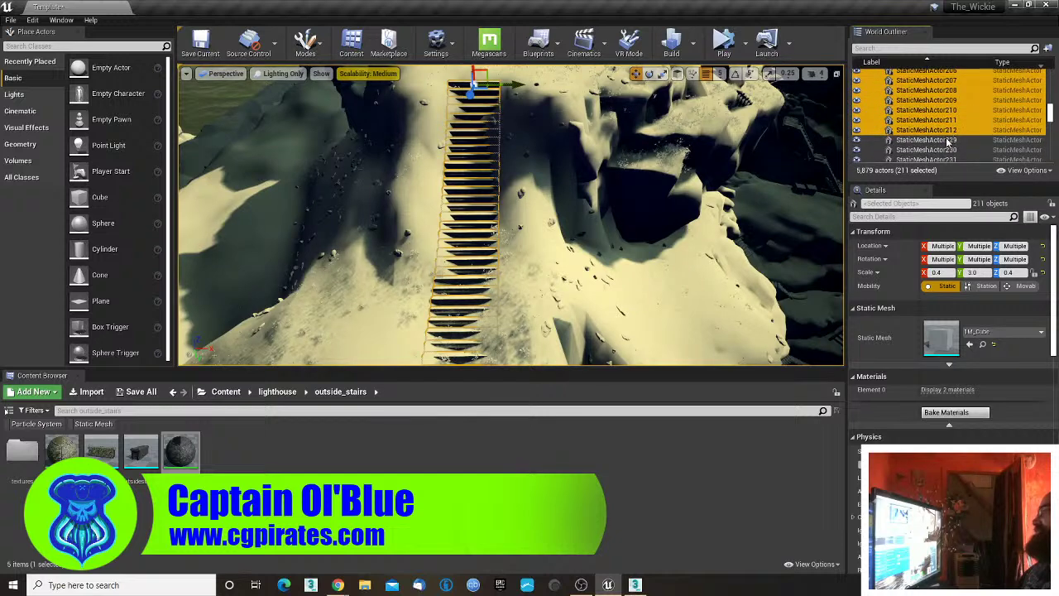
{"action": "left_click", "coordinate": [950, 141], "text": "shift"}
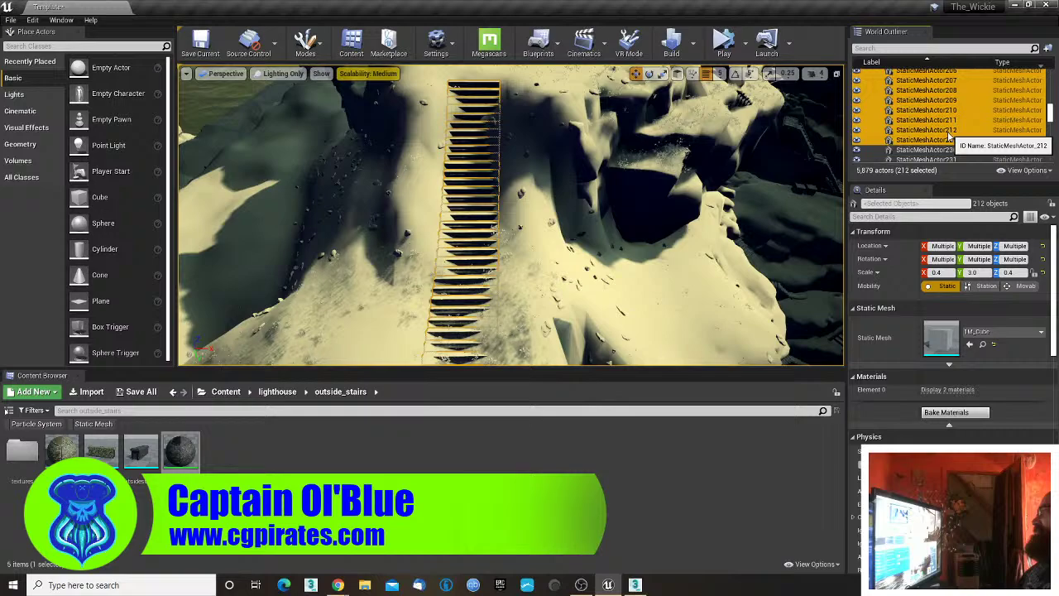
{"action": "left_click", "coordinate": [948, 140], "text": "ctrl"}
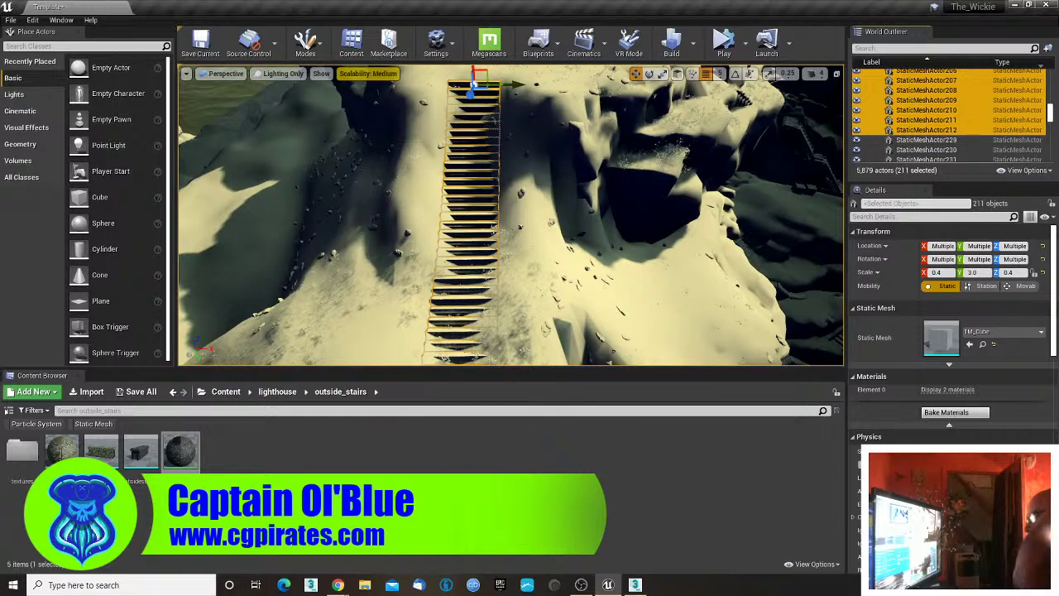
- Replace the selected cube treads with the outsidestairs2 static mesh and set their Y scale to 1.0
{"action": "right_click_drag", "start_coordinate": [512, 216], "coordinate": [517, 129]}
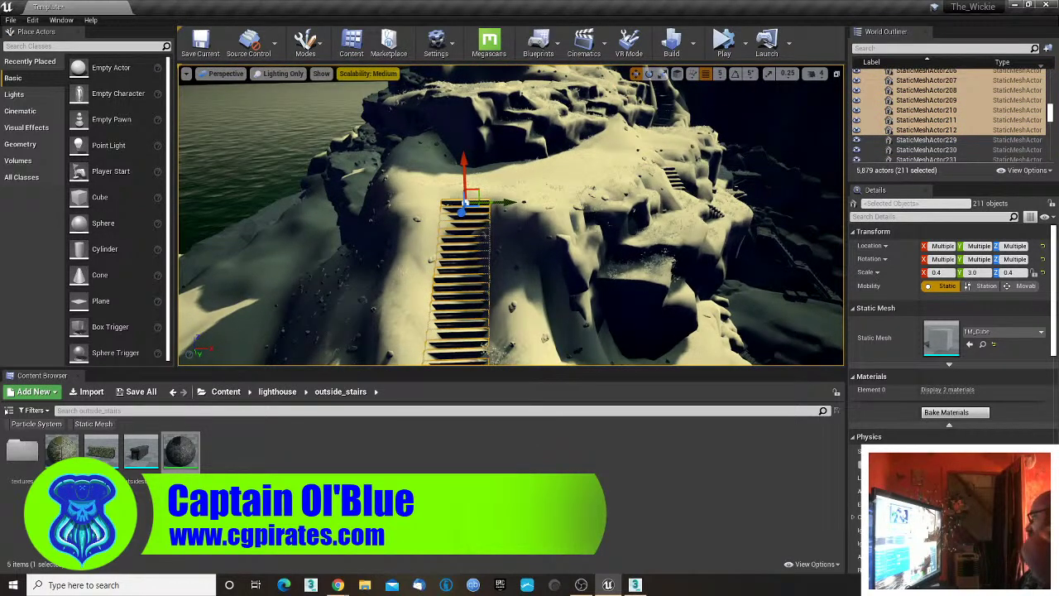
{"action": "right_click_drag", "start_coordinate": [517, 166], "coordinate": [554, 257]}
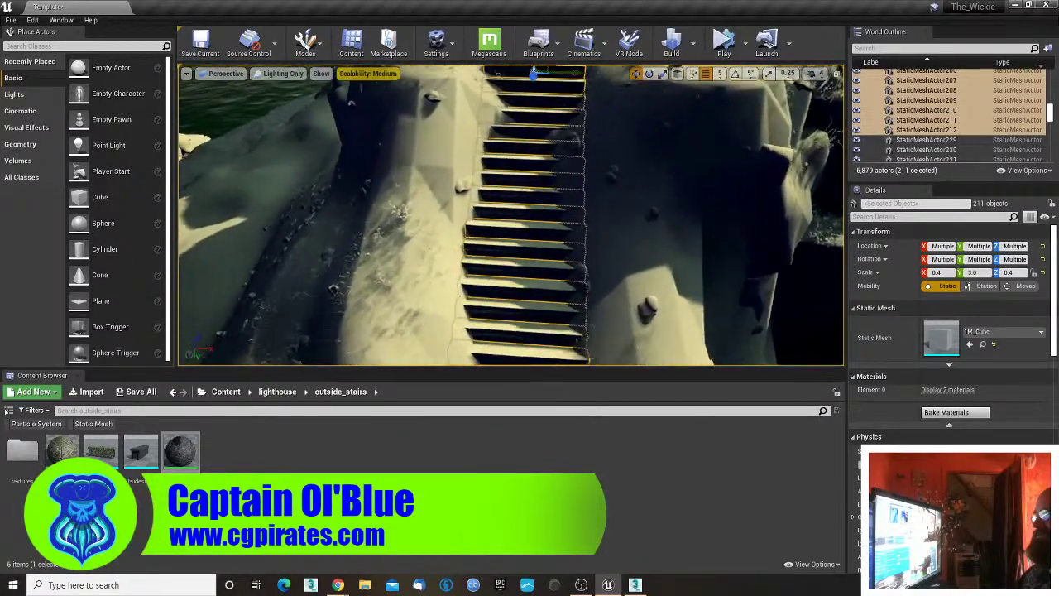
{"action": "right_click_drag", "start_coordinate": [654, 197], "coordinate": [657, 195]}
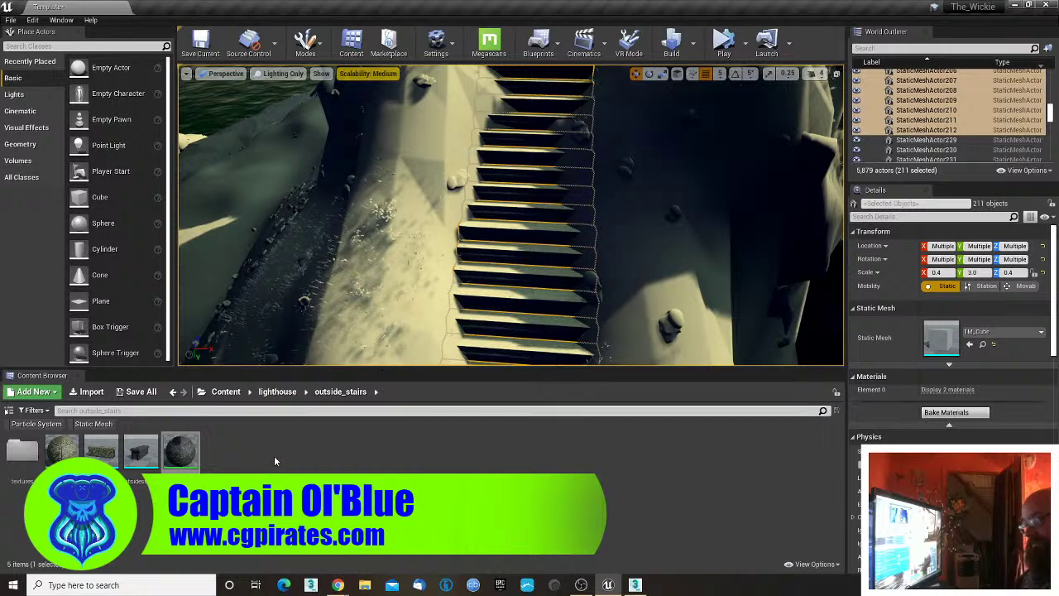
{"action": "left_click", "coordinate": [141, 458]}
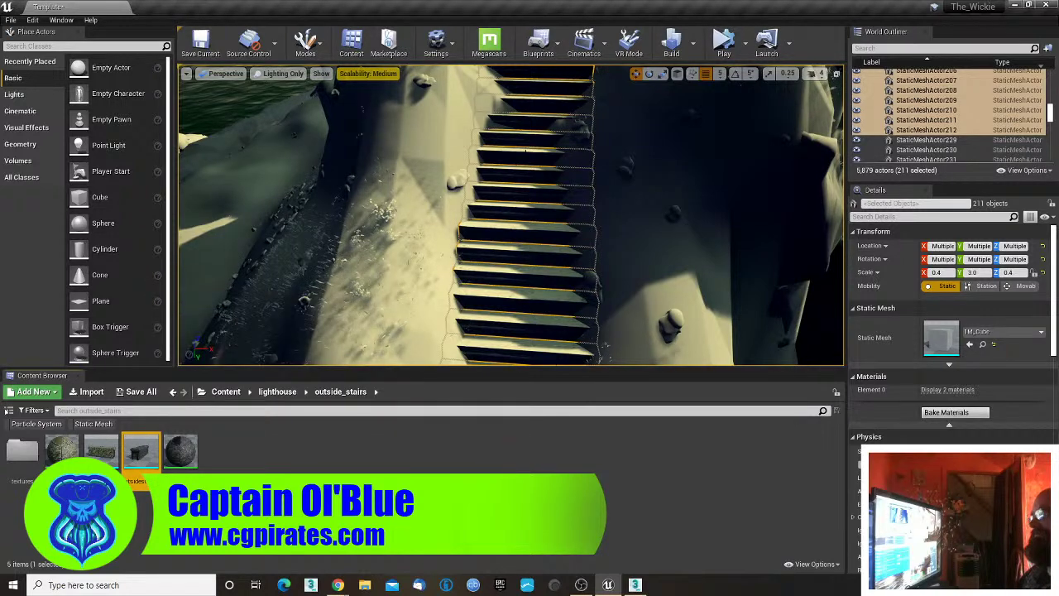
{"action": "right_click", "coordinate": [527, 136]}
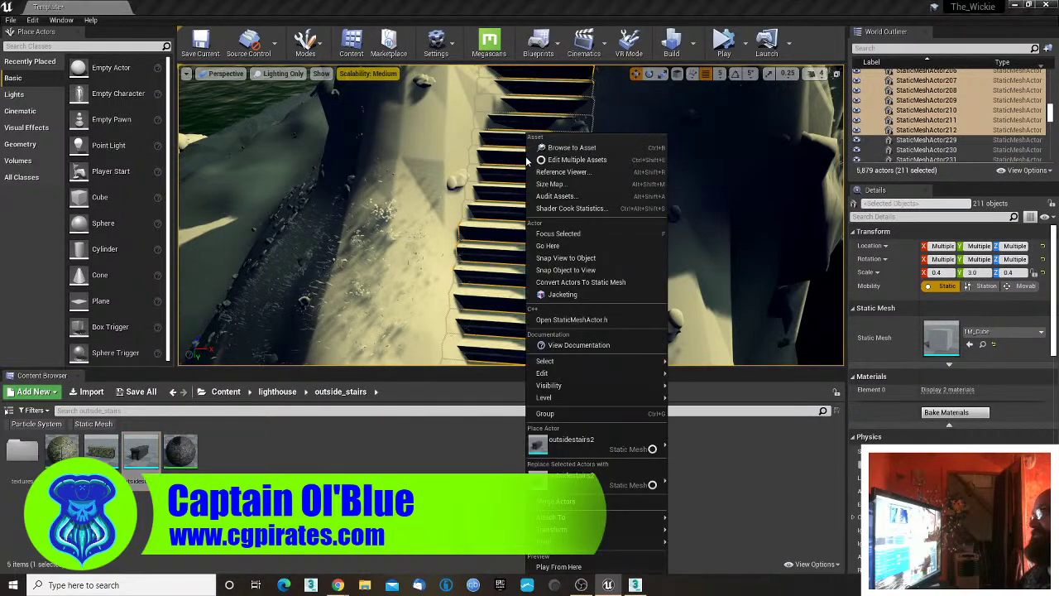
{"action": "left_click", "coordinate": [588, 485]}
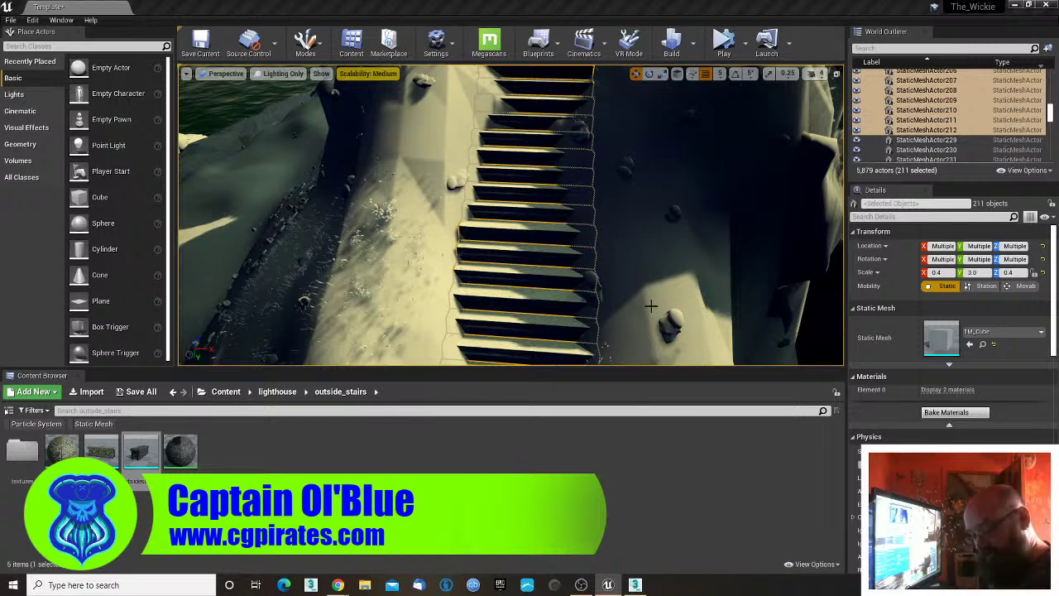
{"action": "key", "text": "ctrl+z"}
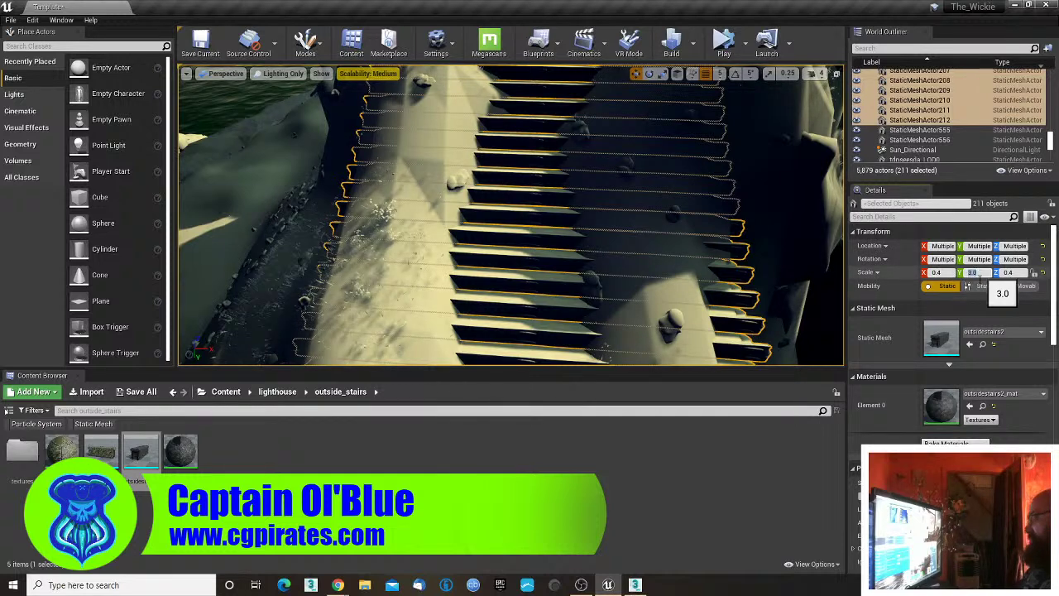
{"action": "key", "text": "Tab"}
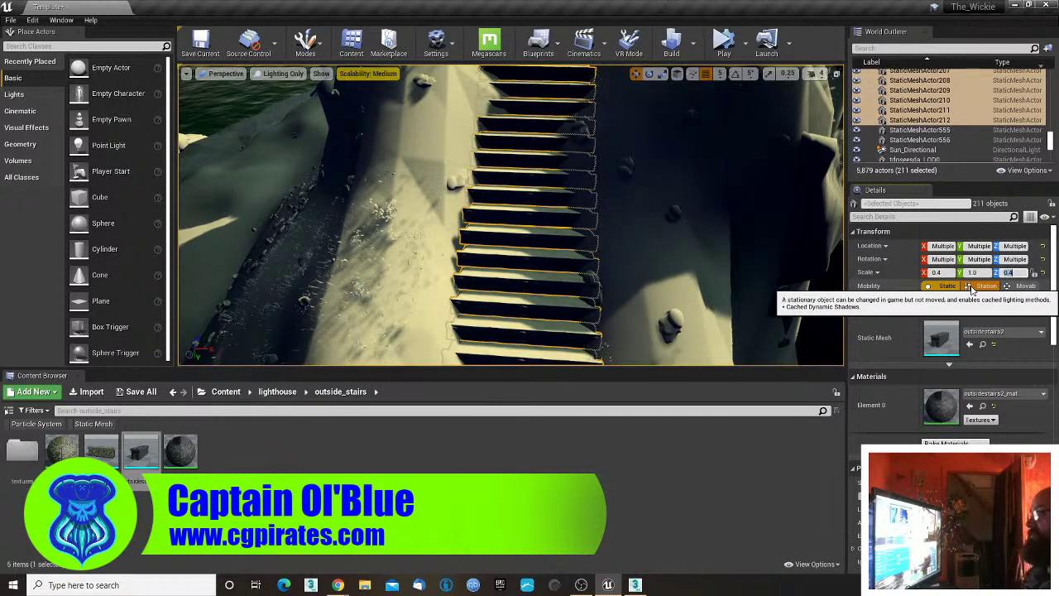
- Set the Y rotation of all selected treads to 0° so they lie level, and check them along the staircase
{"action": "right_click_drag", "start_coordinate": [643, 321], "coordinate": [557, 366]}
{"action": "key", "text": "w"}
{"action": "key", "text": "s"}
{"action": "key", "text": "w"}
{"action": "key", "text": "w"}
{"action": "key", "text": "w"}
{"action": "key", "text": "w"}
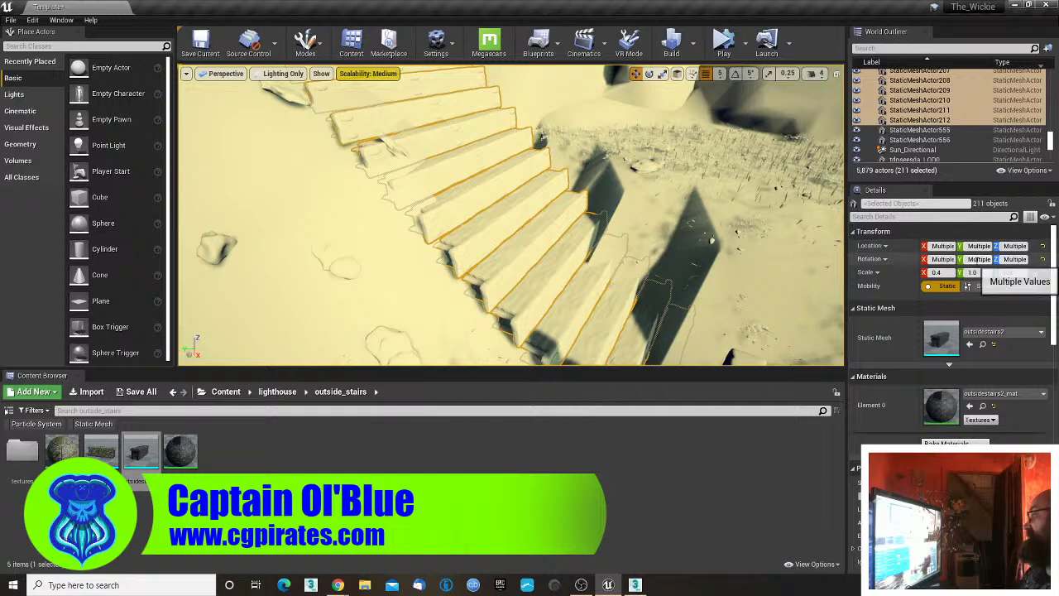
{"action": "left_click", "coordinate": [978, 260]}
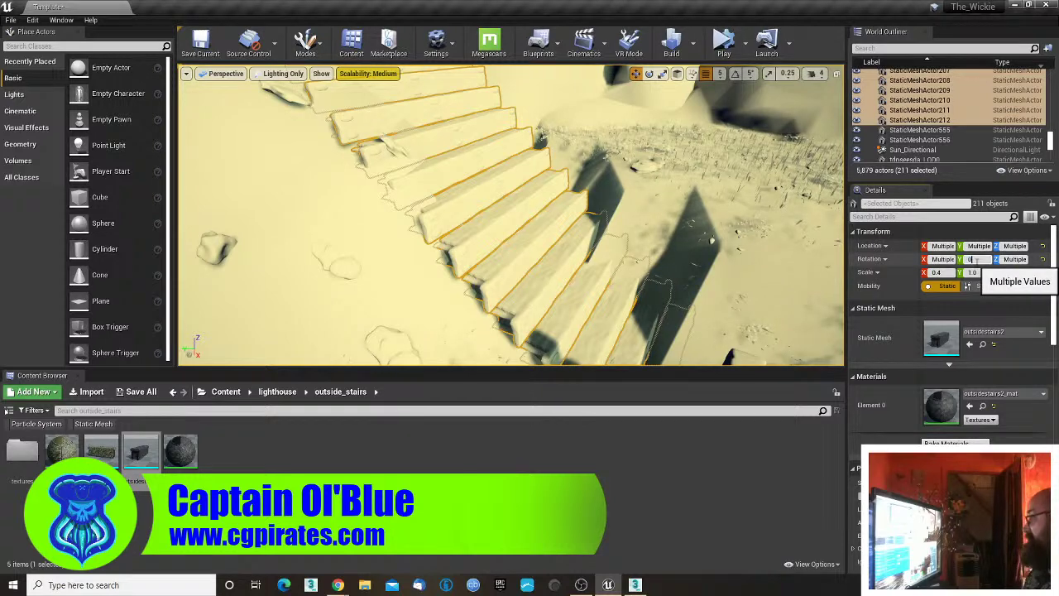
{"action": "key", "text": "Tab"}
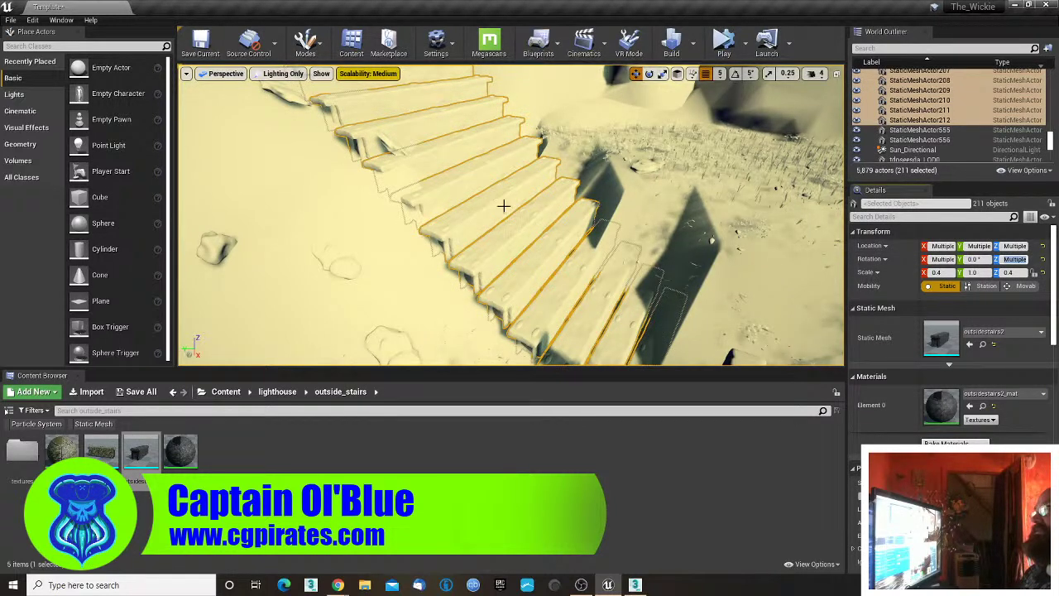
{"action": "mouse_move", "coordinate": [512, 215]}
{"action": "right_mouse_down"}
{"action": "mouse_move", "coordinate": [496, 211]}
{"action": "mouse_move", "coordinate": [505, 199]}
{"action": "mouse_move", "coordinate": [496, 203]}
{"action": "mouse_move", "coordinate": [529, 198]}
{"action": "mouse_move", "coordinate": [505, 207]}
{"action": "mouse_move", "coordinate": [517, 219]}
{"action": "mouse_move", "coordinate": [497, 215]}
{"action": "mouse_move", "coordinate": [501, 207]}
{"action": "mouse_move", "coordinate": [477, 187]}
{"action": "mouse_move", "coordinate": [509, 209]}
{"action": "mouse_move", "coordinate": [529, 204]}
{"action": "mouse_move", "coordinate": [517, 211]}
{"action": "mouse_move", "coordinate": [530, 209]}
{"action": "mouse_move", "coordinate": [507, 190]}
{"action": "mouse_move", "coordinate": [513, 222]}
{"action": "right_mouse_up"}
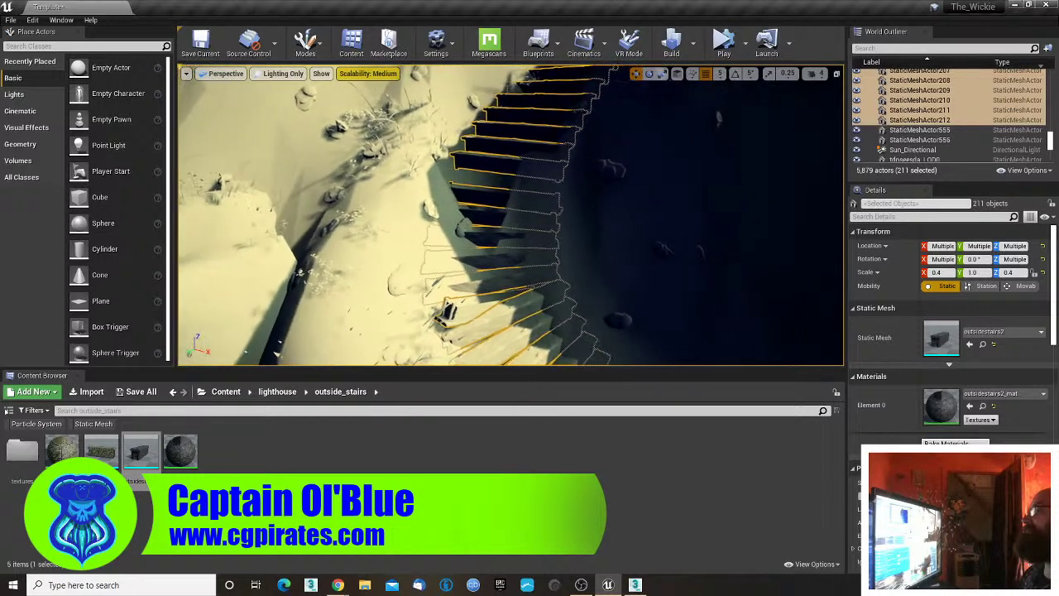
- Set the X rotation of all selected outsidestairs2 treads to 0° and inspect them along the staircase
{"action": "left_click", "coordinate": [943, 259]}
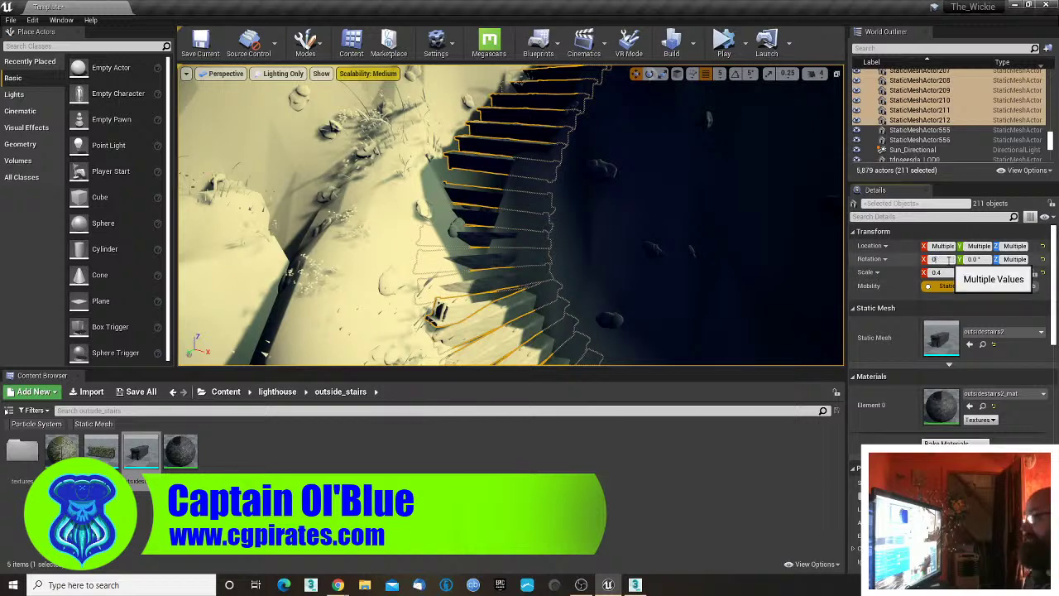
{"action": "key", "text": "Tab"}
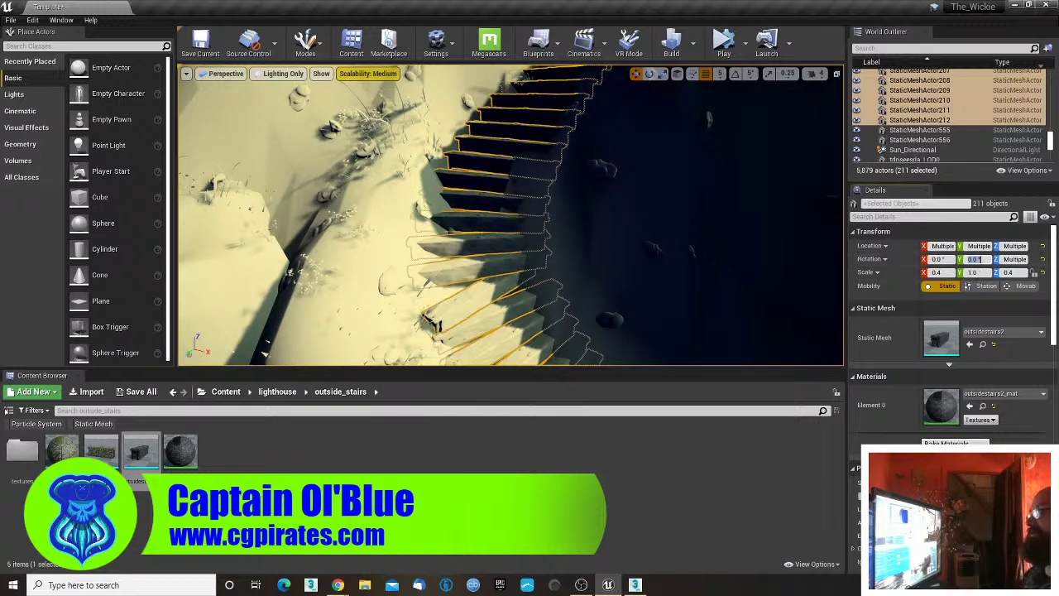
{"action": "right_click_drag", "start_coordinate": [511, 215], "coordinate": [642, 296]}
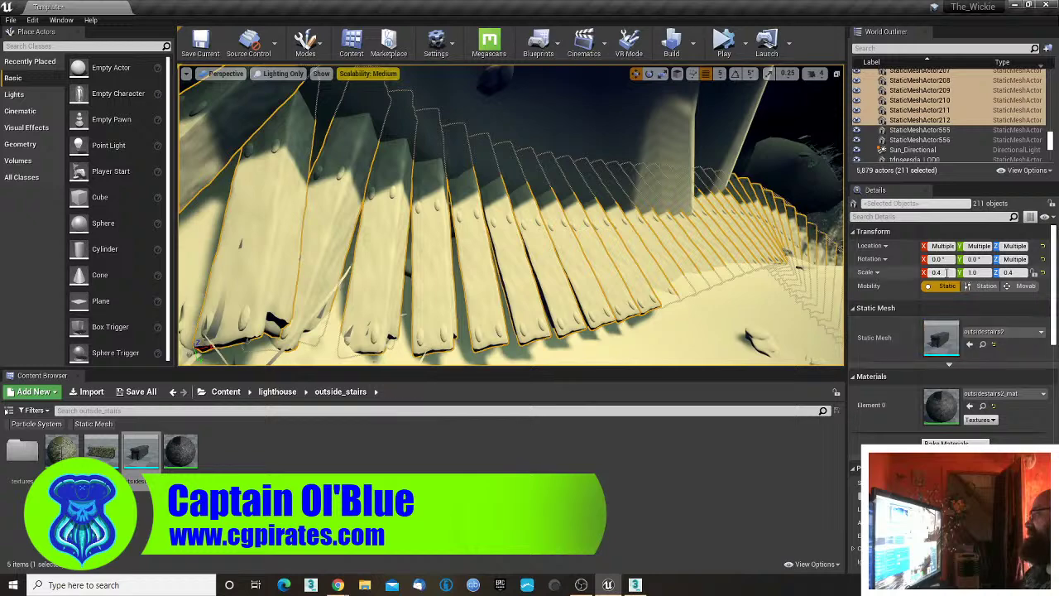
- Set the X and Z scale of all selected treads to 1.0
{"action": "left_click", "coordinate": [943, 274]}
{"action": "type", "text": "1"}
{"action": "key", "text": "Tab"}
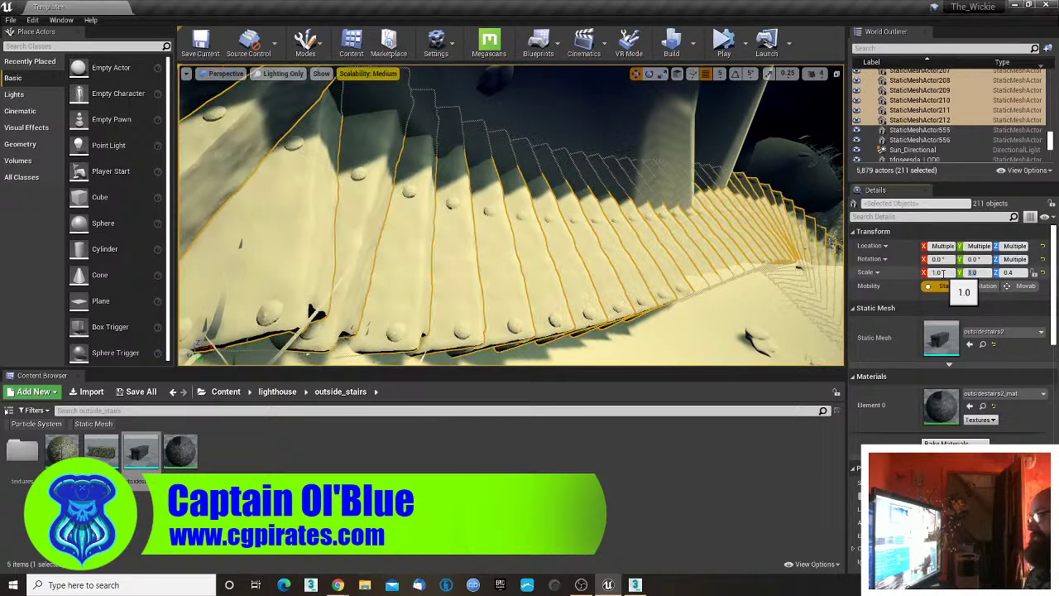
{"action": "right_click_drag", "start_coordinate": [628, 279], "coordinate": [373, 244]}
{"action": "key", "text": "w"}
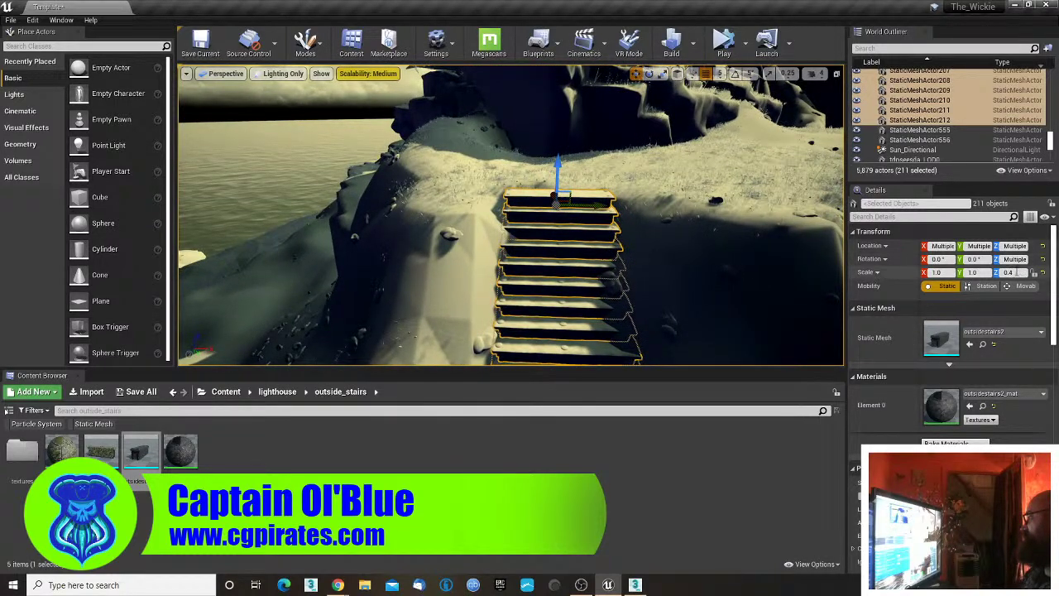
{"action": "left_click", "coordinate": [1017, 272]}
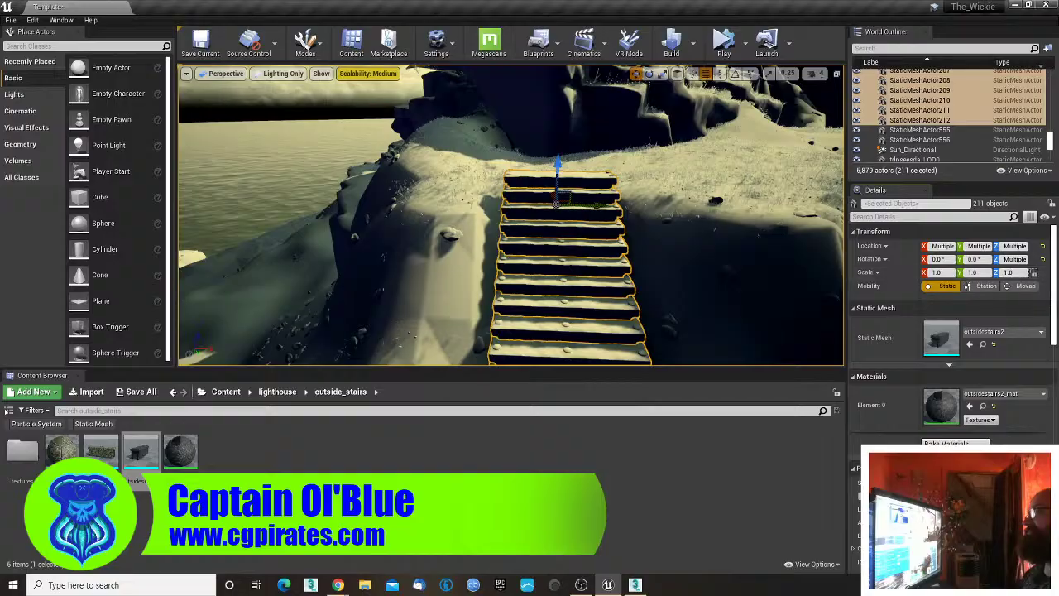
- Check the rescaled staircase along its length and move all its selected treads into an existing World Outliner folder
{"action": "key", "text": "w"}
{"action": "mouse_move", "coordinate": [511, 215]}
{"action": "right_mouse_down"}
{"action": "mouse_move", "coordinate": [670, 217]}
{"action": "mouse_move", "coordinate": [679, 195]}
{"action": "mouse_move", "coordinate": [654, 188]}
{"action": "mouse_move", "coordinate": [510, 216]}
{"action": "mouse_move", "coordinate": [518, 203]}
{"action": "mouse_move", "coordinate": [496, 182]}
{"action": "mouse_move", "coordinate": [480, 186]}
{"action": "mouse_move", "coordinate": [550, 236]}
{"action": "mouse_move", "coordinate": [629, 240]}
{"action": "mouse_move", "coordinate": [510, 215]}
{"action": "right_mouse_up"}
{"action": "key", "text": "w"}
{"action": "key", "text": "w"}
{"action": "key", "text": "w"}
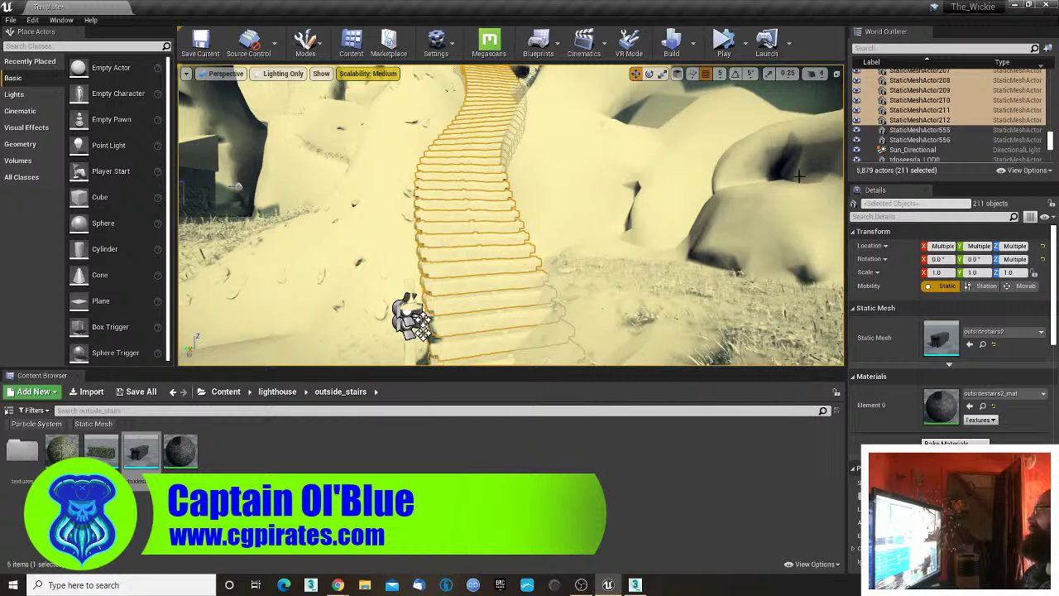
{"action": "right_click", "coordinate": [917, 121]}
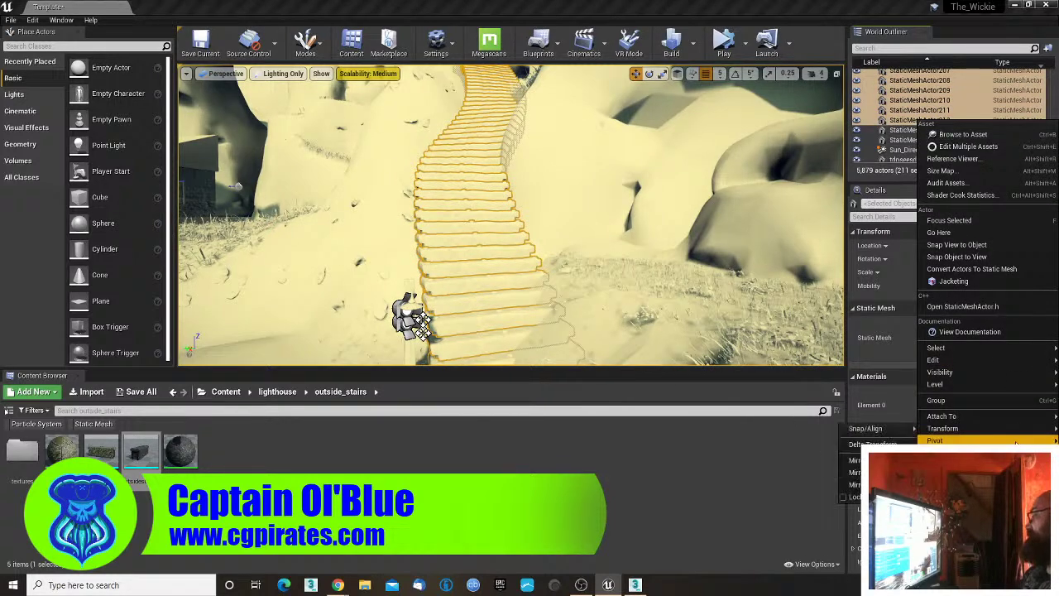
{"action": "mouse_move", "coordinate": [977, 465]}
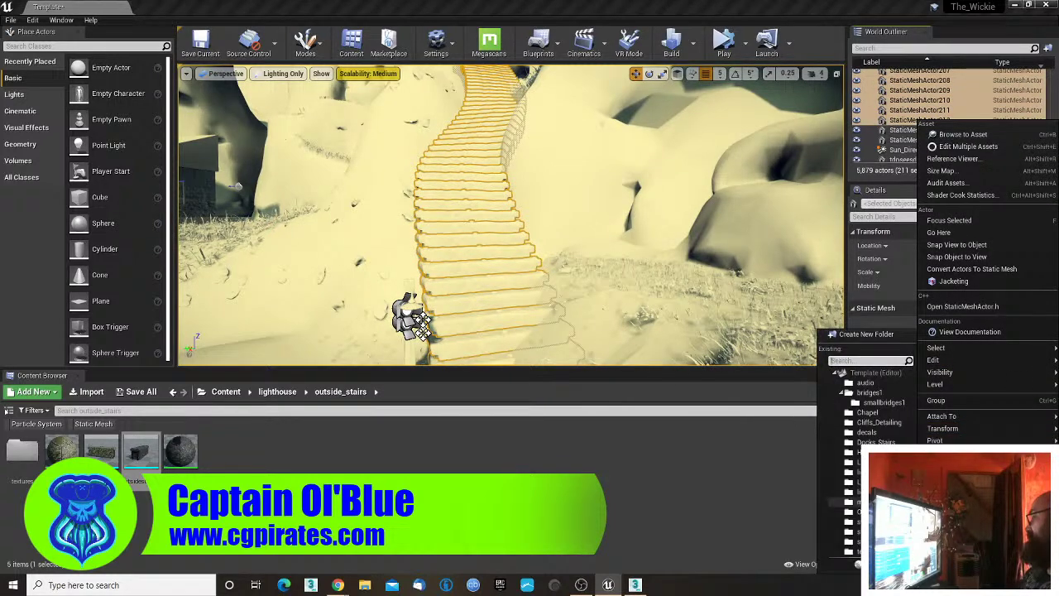
{"action": "left_click", "coordinate": [882, 532]}
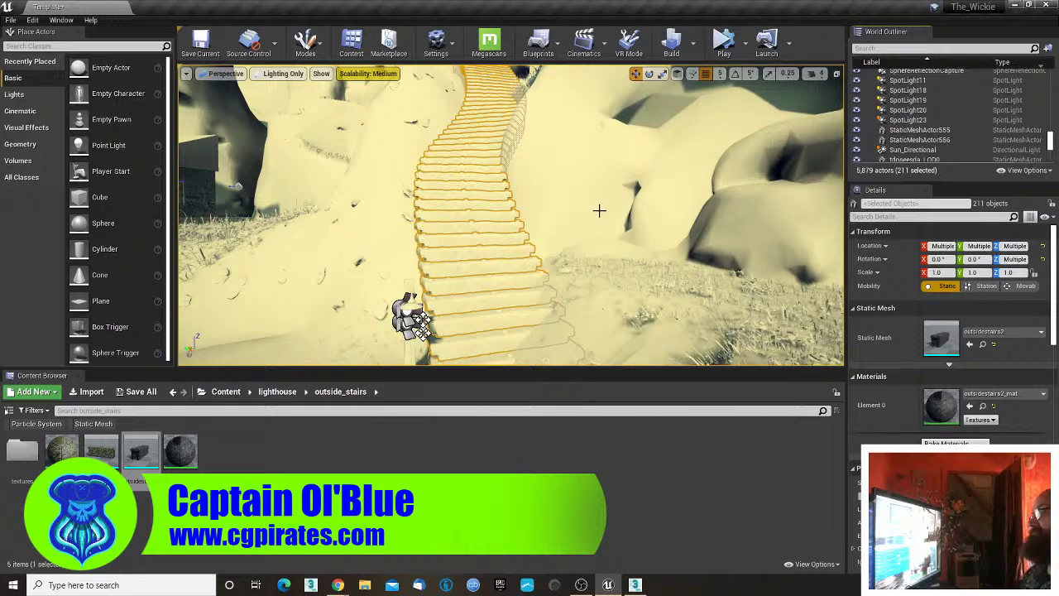
- Deselect the finished treads and select the lowest cube tread of the next rock staircase, StaticMeshActor229
{"action": "right_click_drag", "start_coordinate": [599, 210], "coordinate": [571, 278]}
{"action": "left_click", "coordinate": [517, 215]}
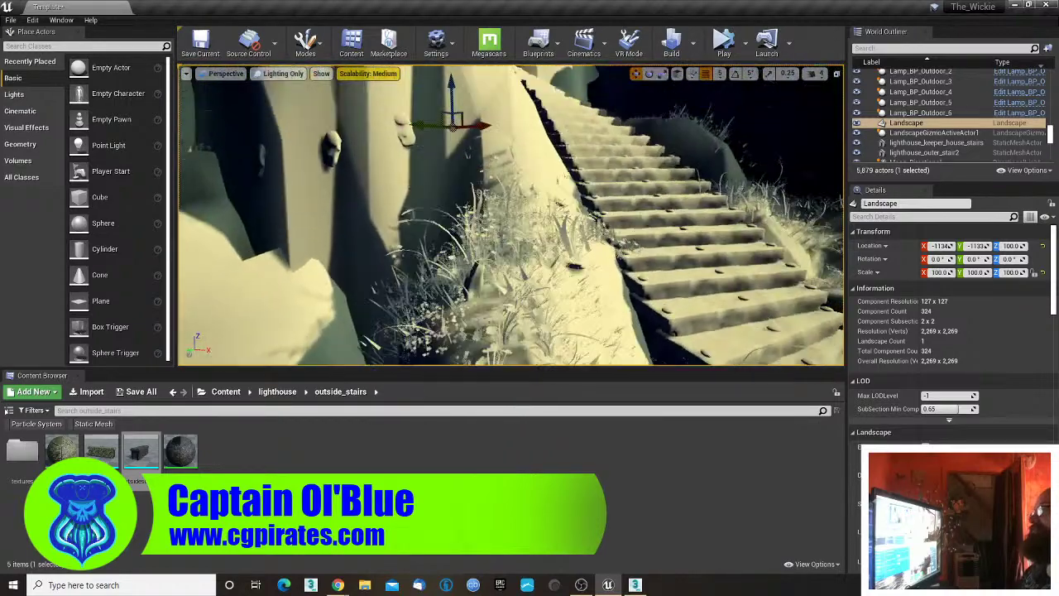
{"action": "right_click_drag", "start_coordinate": [516, 215], "coordinate": [514, 165]}
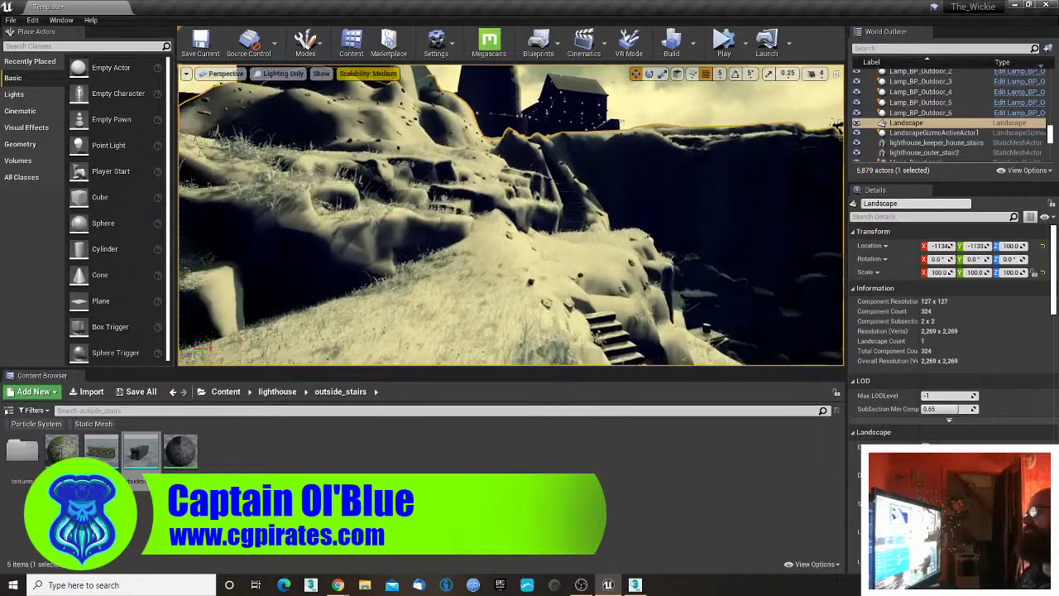
{"action": "key", "text": "w"}
{"action": "right_click_drag", "start_coordinate": [511, 215], "coordinate": [550, 249]}
{"action": "key", "text": "w"}
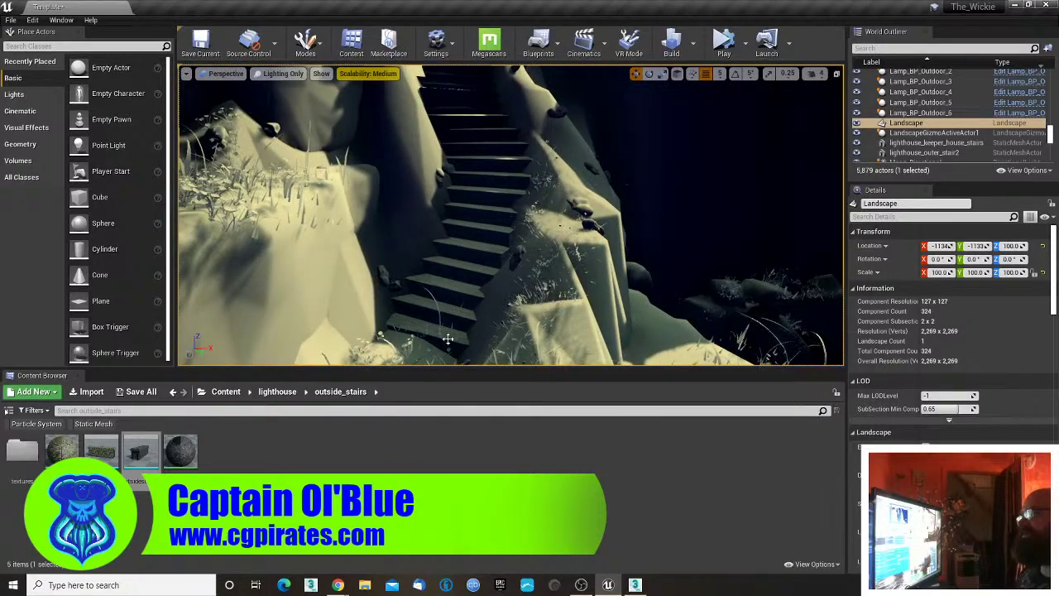
{"action": "left_click", "coordinate": [448, 339]}
{"action": "right_click_drag", "start_coordinate": [490, 289], "coordinate": [513, 294]}
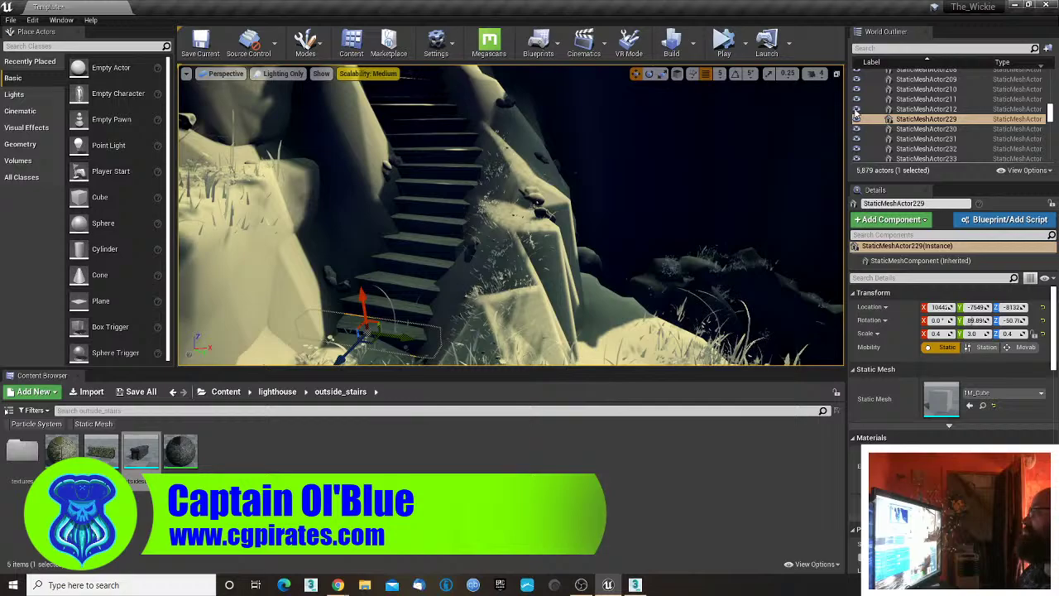
- Select the tread StaticMeshActor212 to check which staircase it belongs to
{"action": "left_click", "coordinate": [908, 109]}
{"action": "right_click_drag", "start_coordinate": [811, 158], "coordinate": [831, 248]}
{"action": "key", "text": "s"}
{"action": "key", "text": "w"}
{"action": "key", "text": "w"}
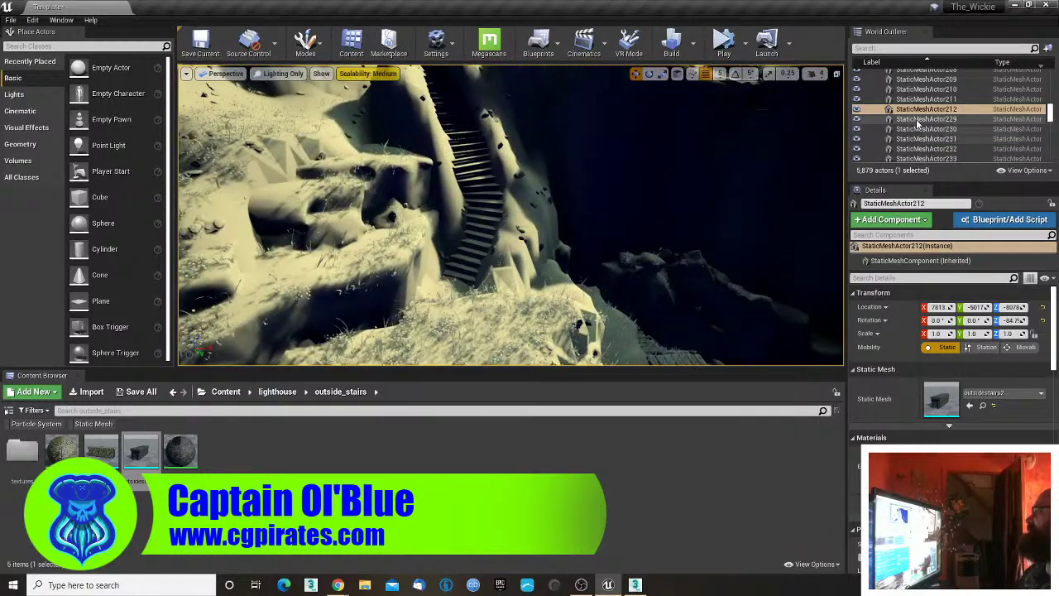
- Select the cube treads of the next rock staircase from StaticMeshActor229 up to StaticMeshActor241
{"action": "left_click", "coordinate": [923, 119]}
{"action": "scroll", "coordinate": [926, 129], "scroll_direction": "down", "scroll_amount": 2}
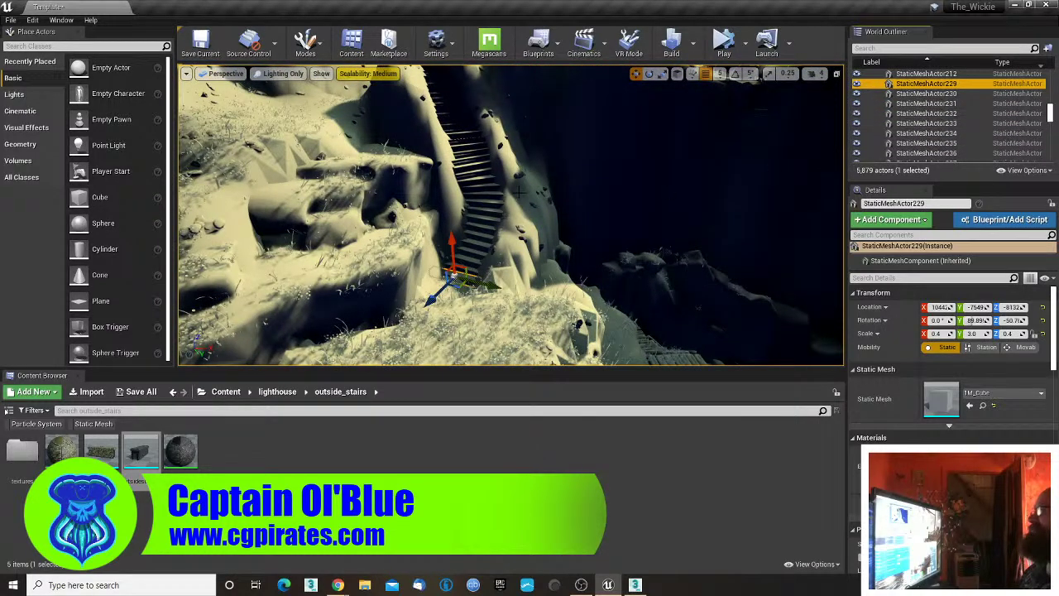
{"action": "right_click_drag", "start_coordinate": [661, 199], "coordinate": [632, 180]}
{"action": "key", "text": "w"}
{"action": "right_click_drag", "start_coordinate": [562, 192], "coordinate": [561, 189]}
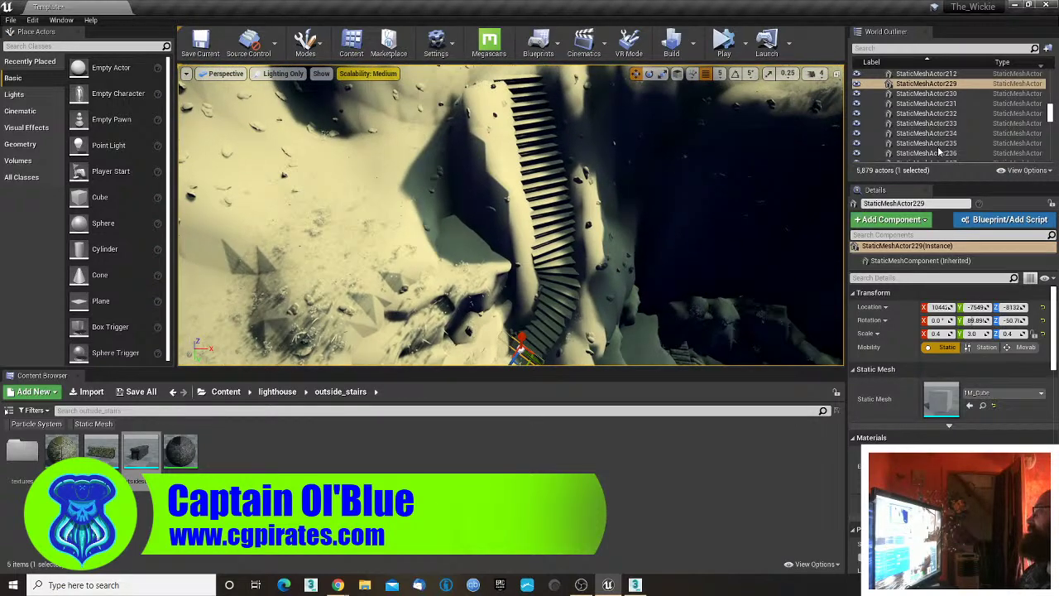
{"action": "left_click", "coordinate": [946, 154], "text": "shift"}
{"action": "scroll", "coordinate": [940, 134], "scroll_direction": "down", "scroll_amount": 4}
{"action": "left_click", "coordinate": [941, 135], "text": "shift"}
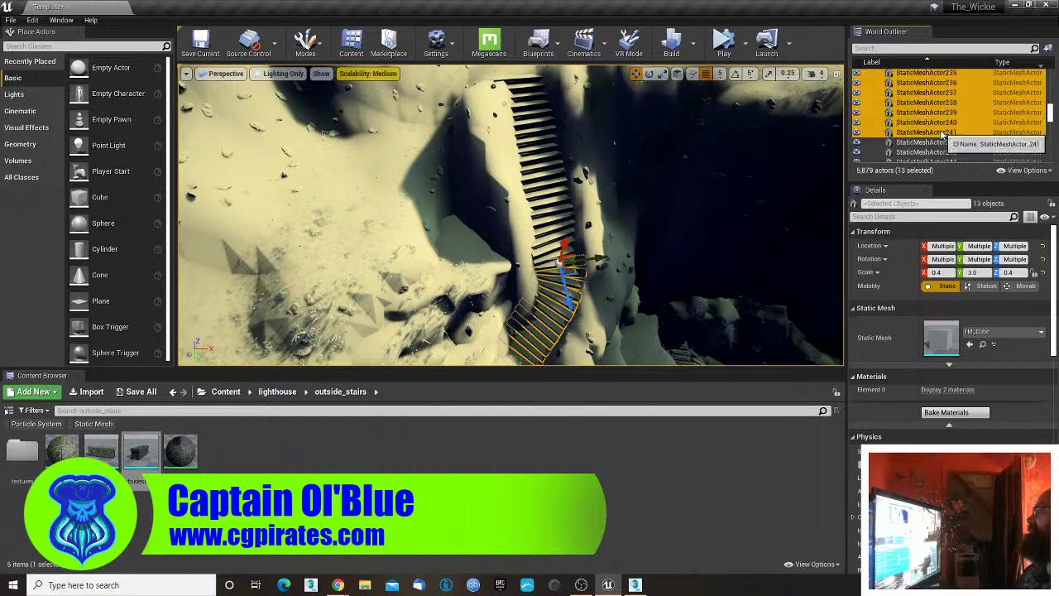
- Extend the selection up the staircase to its top tread, StaticMeshActor262, leaving StaticMeshActor280 out
{"action": "scroll", "coordinate": [942, 135], "scroll_direction": "down", "scroll_amount": 2}
{"action": "left_click", "coordinate": [942, 132], "text": "shift"}
{"action": "scroll", "coordinate": [943, 134], "scroll_direction": "down", "scroll_amount": 3}
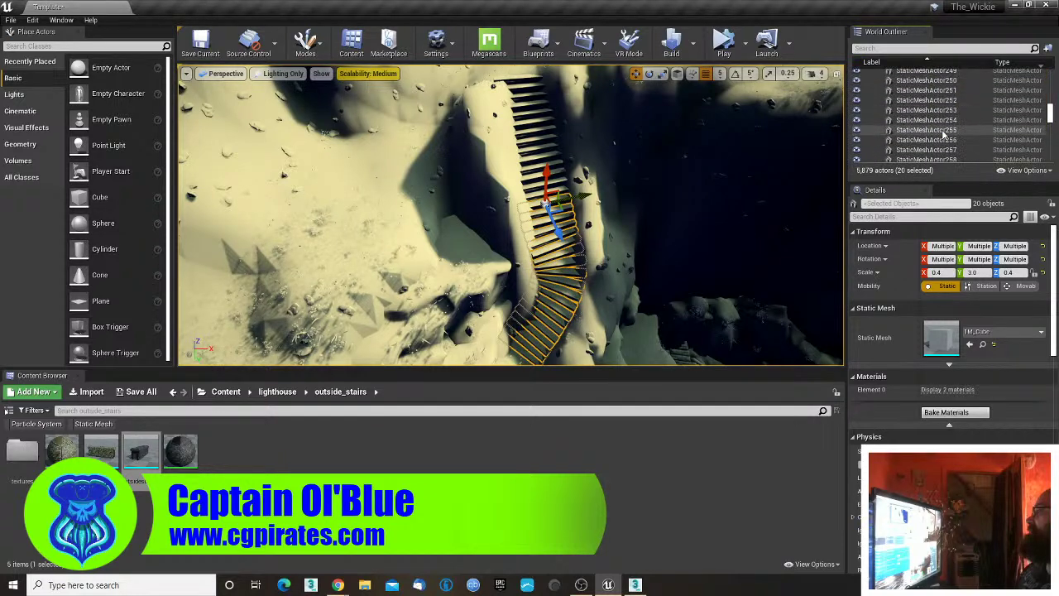
{"action": "left_click", "coordinate": [943, 133], "text": "shift"}
{"action": "scroll", "coordinate": [944, 134], "scroll_direction": "down", "scroll_amount": 2}
{"action": "left_click", "coordinate": [943, 134], "text": "shift"}
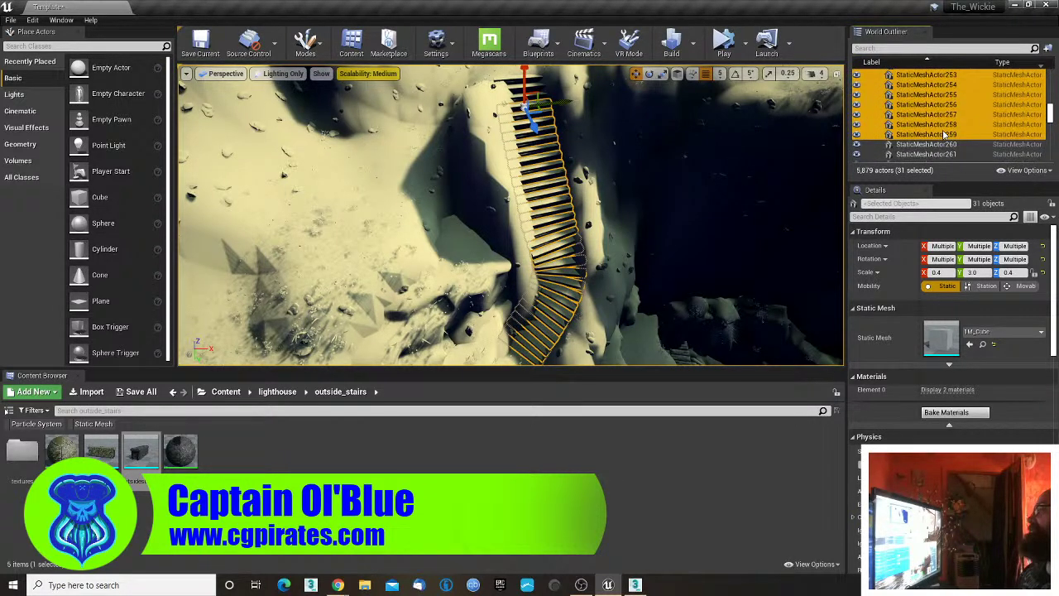
{"action": "scroll", "coordinate": [944, 134], "scroll_direction": "down", "scroll_amount": 1}
{"action": "left_click", "coordinate": [944, 138], "text": "shift"}
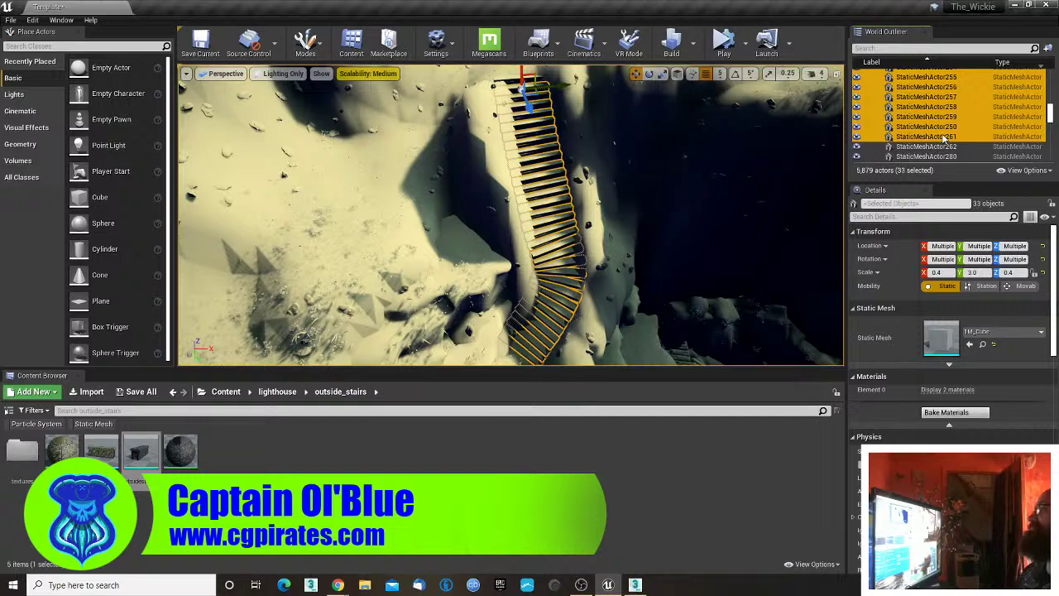
{"action": "left_click", "coordinate": [927, 146], "text": "shift"}
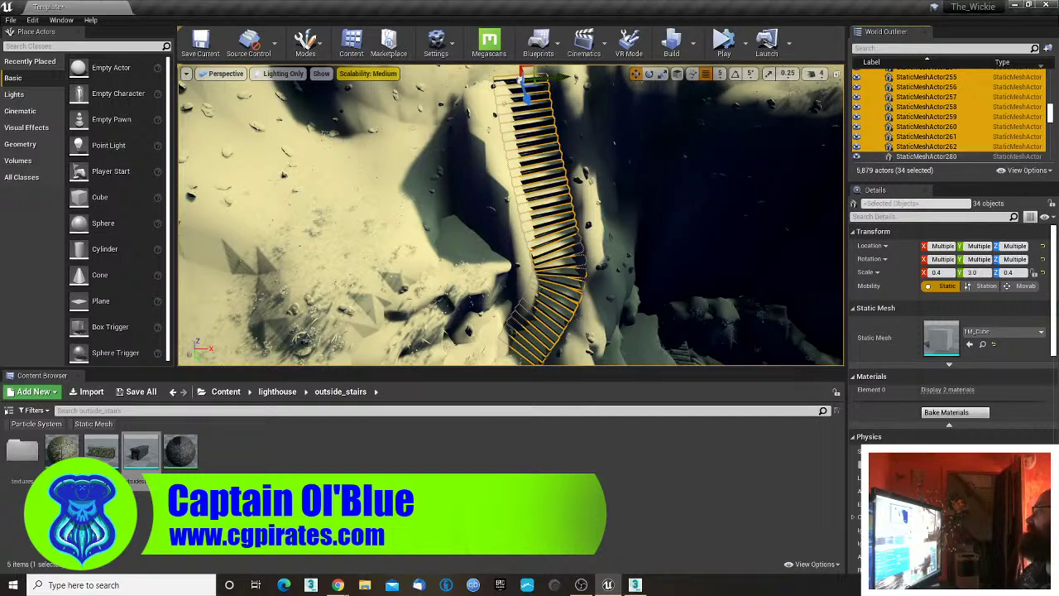
- Focus on the selected cube treads and set their X, Y and Z scale to 1.0
{"action": "key", "text": "f"}
{"action": "right_click_drag", "start_coordinate": [511, 215], "coordinate": [490, 243]}
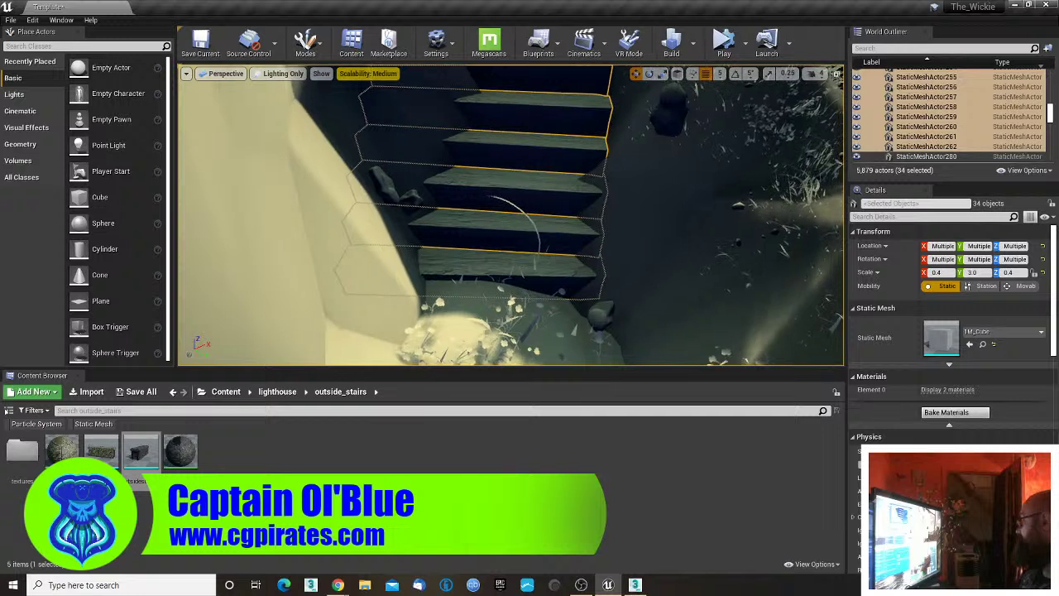
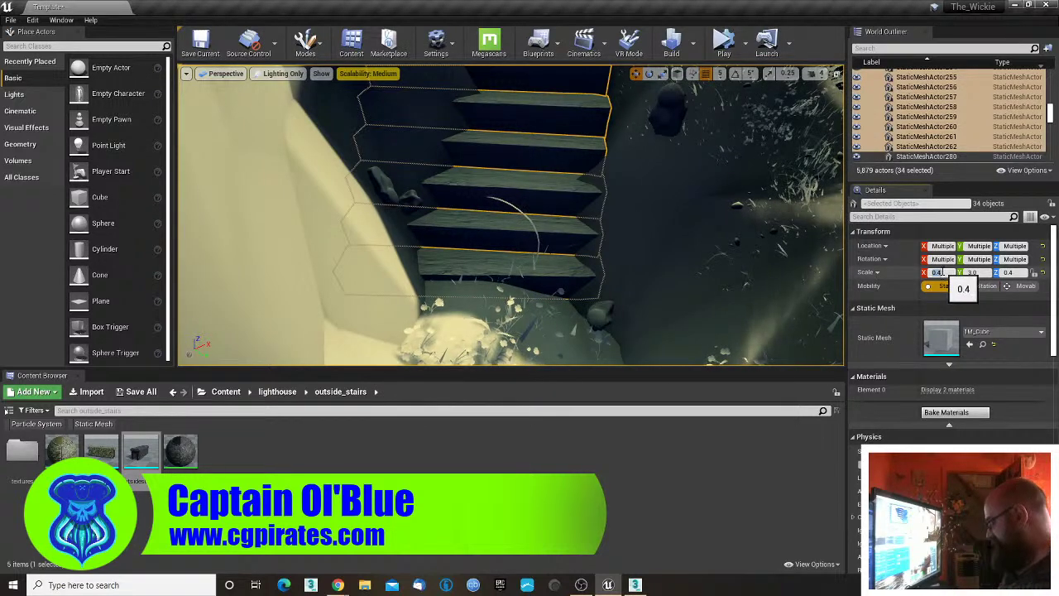
{"action": "type", "text": "1"}
{"action": "key", "text": "Tab"}
{"action": "type", "text": "1"}
{"action": "key", "text": "Tab"}
{"action": "type", "text": "1"}
{"action": "key", "text": "Return"}
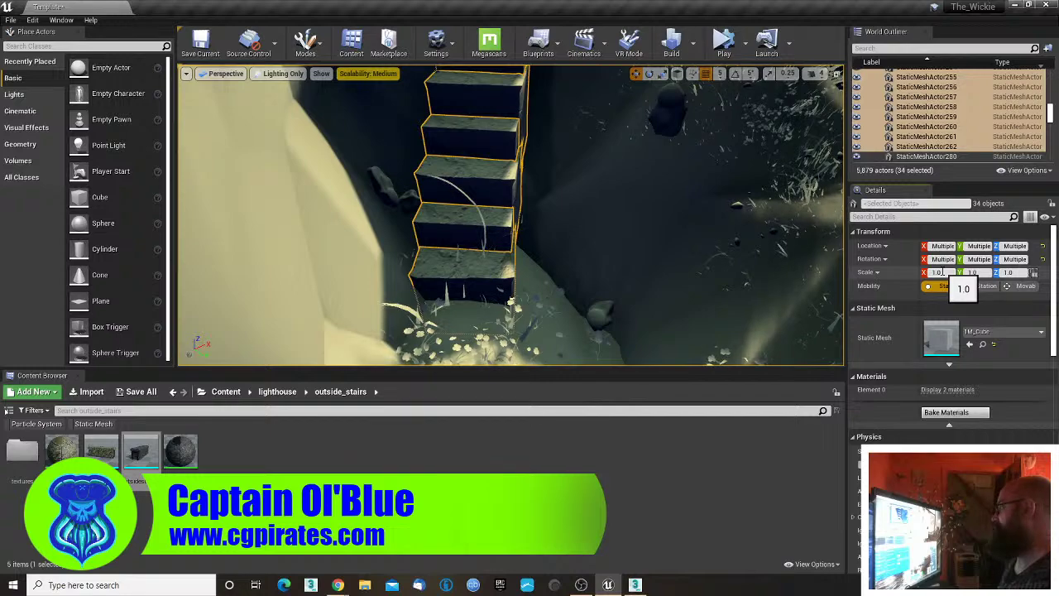
- Replace the selected cube treads with the outsidestairs2 static mesh
{"action": "right_click_drag", "start_coordinate": [629, 248], "coordinate": [672, 251]}
{"action": "right_click_drag", "start_coordinate": [529, 293], "coordinate": [491, 296]}
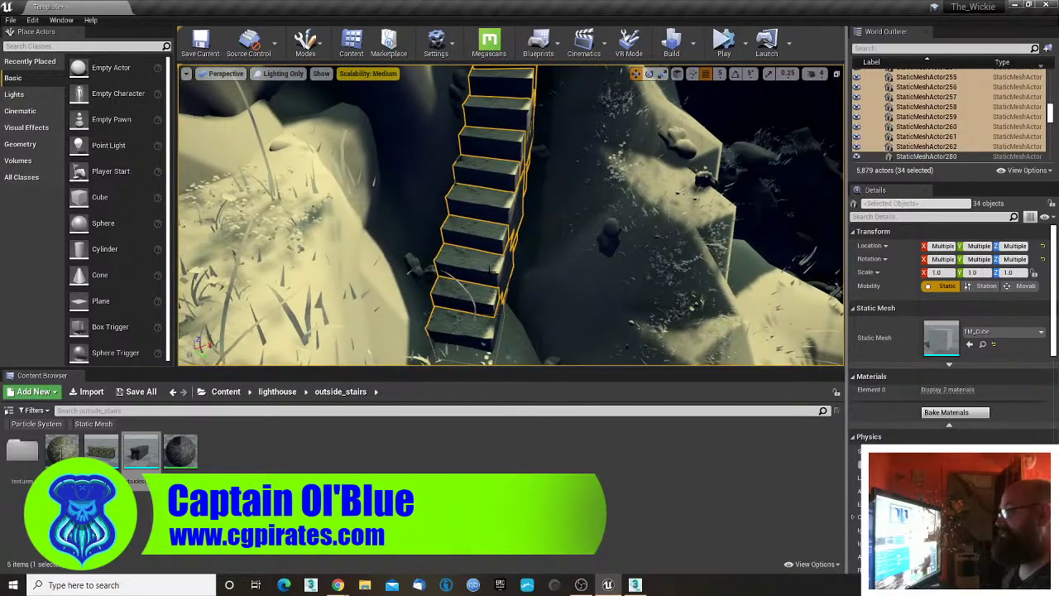
{"action": "right_click", "coordinate": [490, 277]}
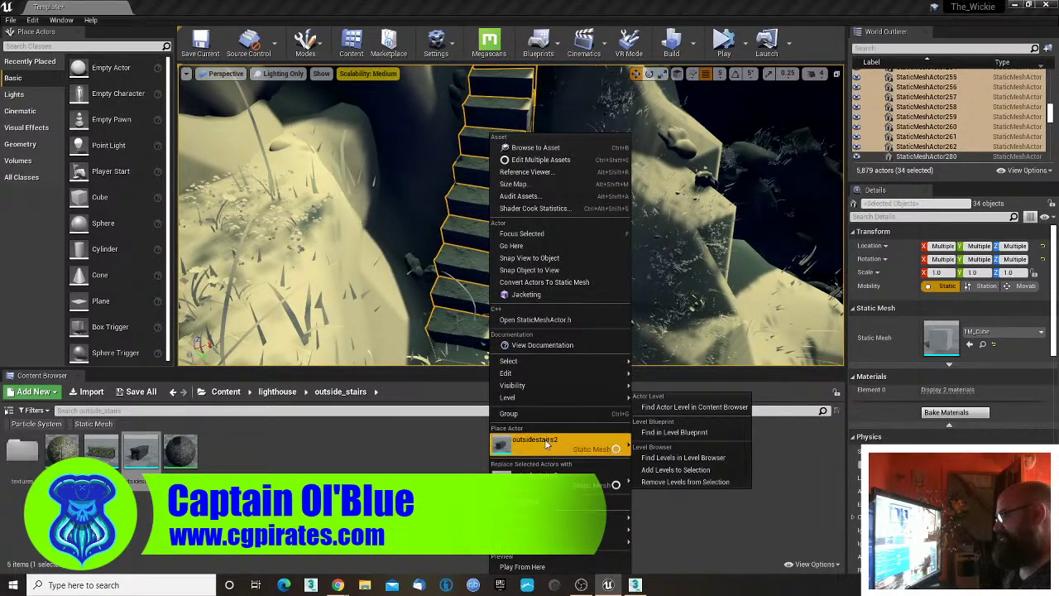
{"action": "mouse_move", "coordinate": [546, 444]}
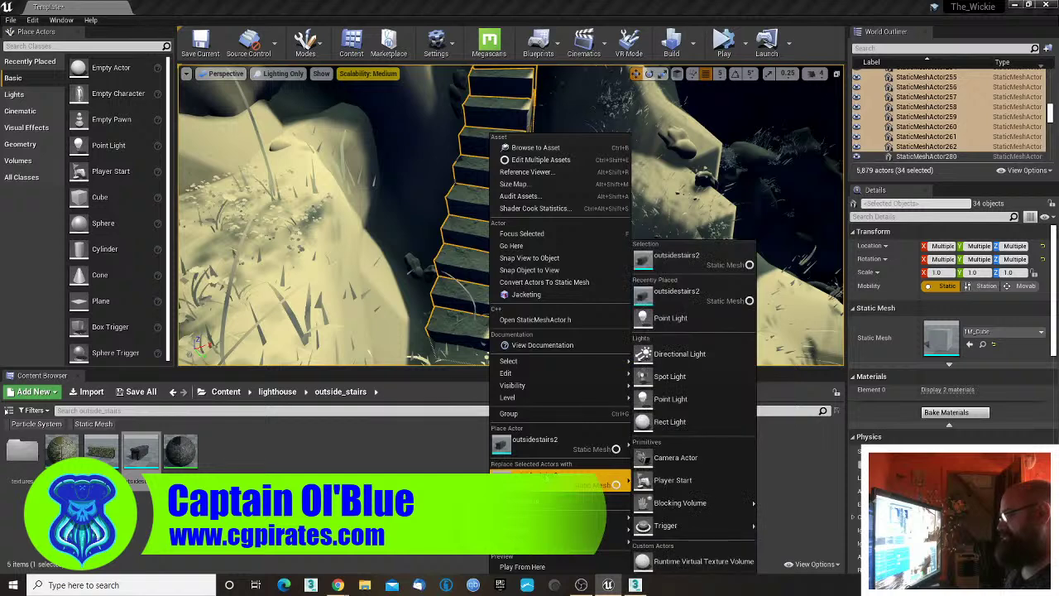
{"action": "left_click", "coordinate": [548, 478]}
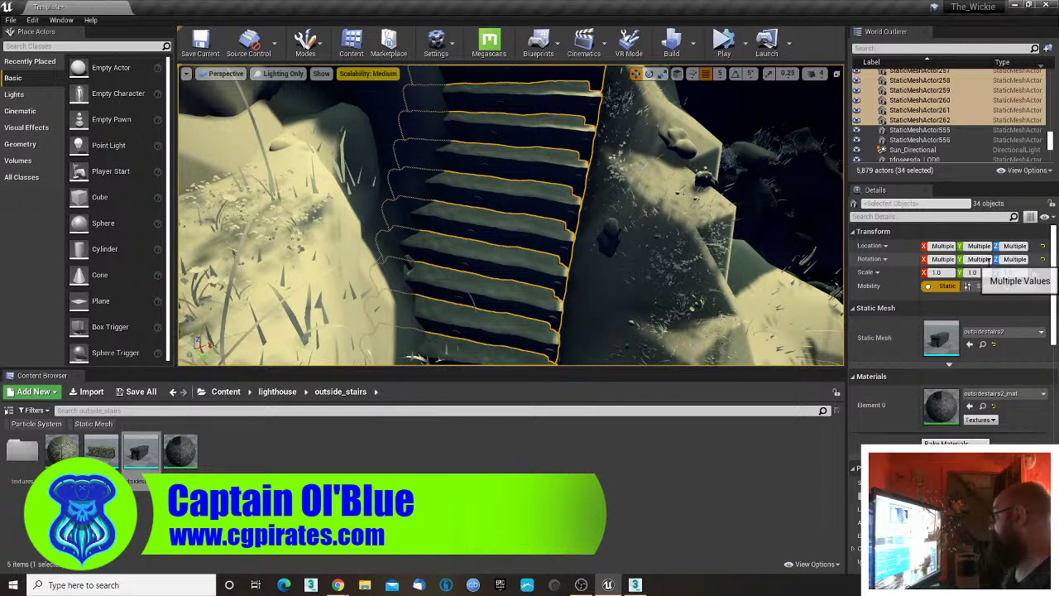
- Set the Y and X rotation of all selected replacement treads to 0° so they lie level
{"action": "type", "text": "0"}
{"action": "key", "text": "Return"}
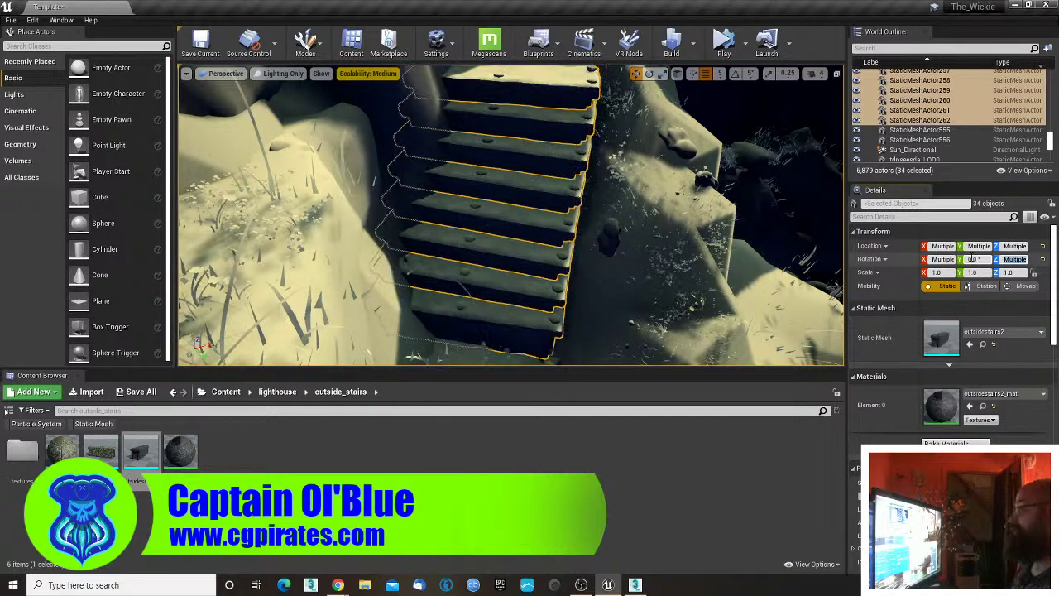
{"action": "right_click_drag", "start_coordinate": [579, 248], "coordinate": [554, 186]}
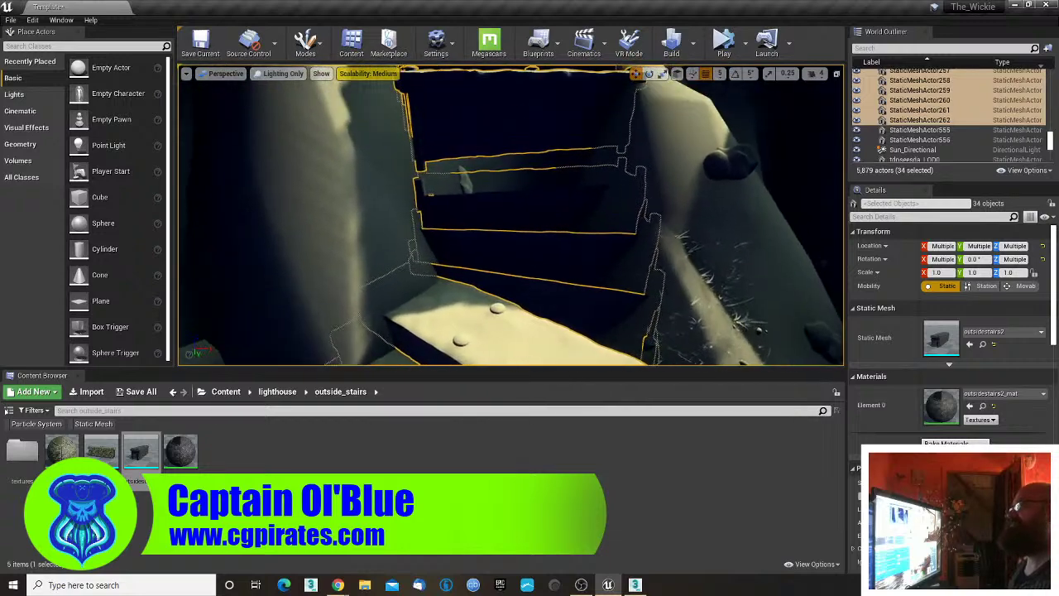
{"action": "left_click", "coordinate": [937, 259]}
{"action": "type", "text": "0"}
{"action": "key", "text": "Tab"}
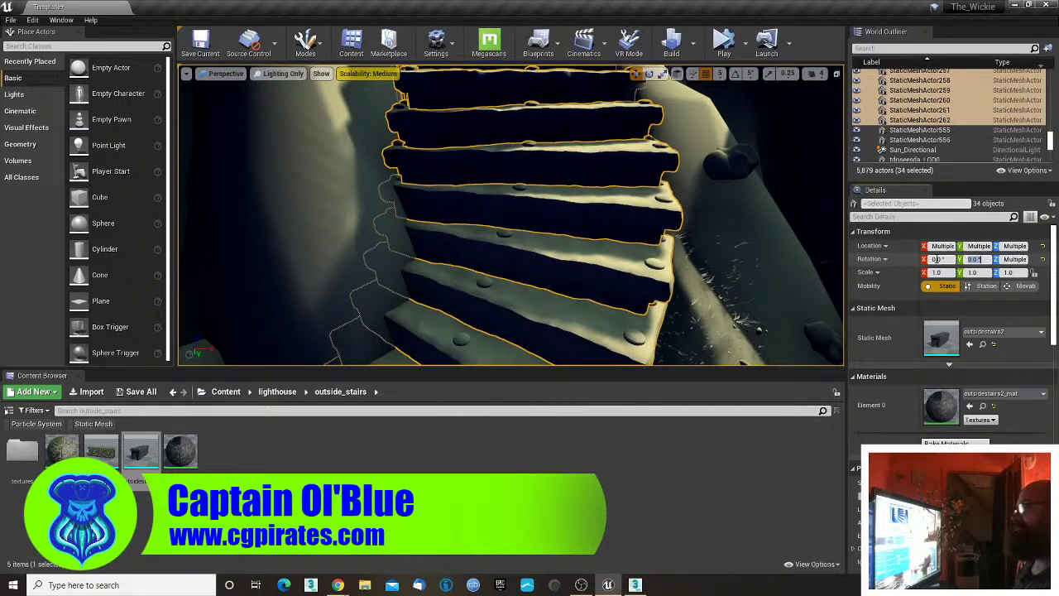
- Move all selected outsidestairs2 treads into an existing World Outliner folder
{"action": "right_click_drag", "start_coordinate": [571, 195], "coordinate": [599, 208]}
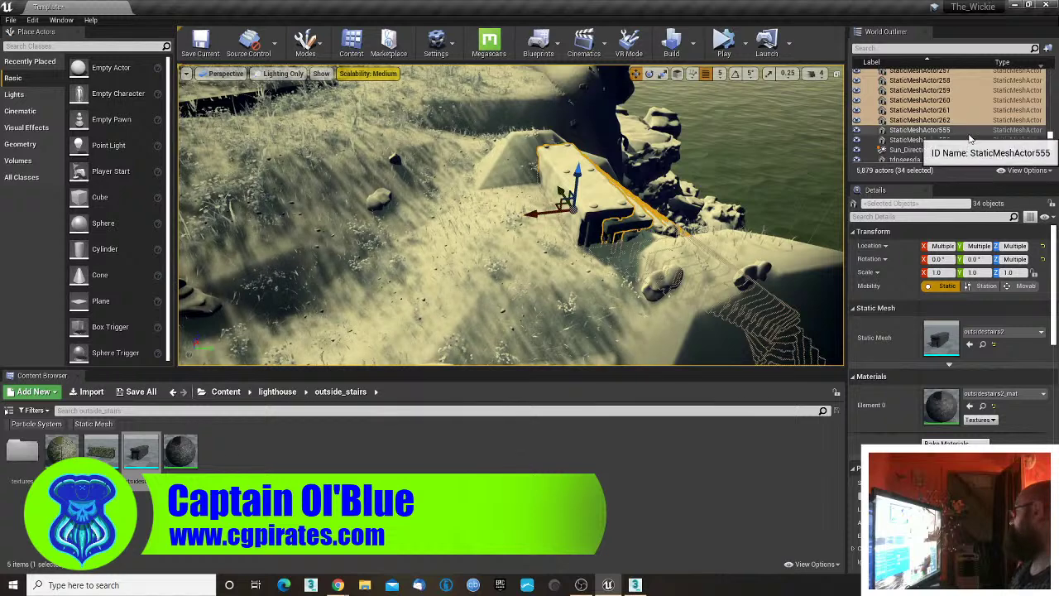
{"action": "right_click", "coordinate": [940, 122]}
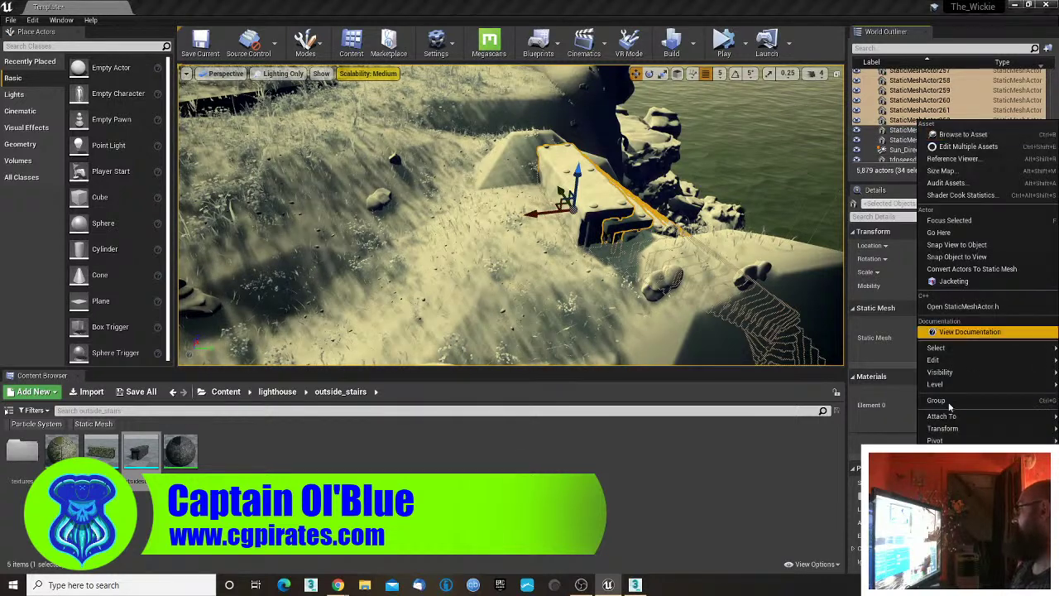
{"action": "mouse_move", "coordinate": [949, 457]}
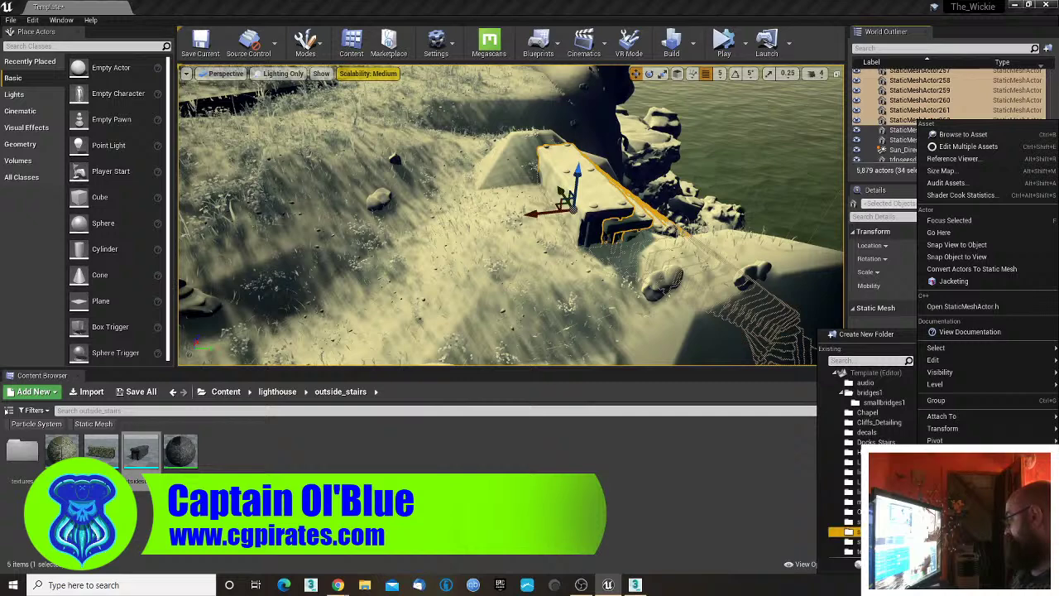
{"action": "left_click", "coordinate": [862, 532]}
- Delete the topmost tread, StaticMeshActor262, and select the next tread down, StaticMeshActor261
{"action": "left_click", "coordinate": [601, 205]}
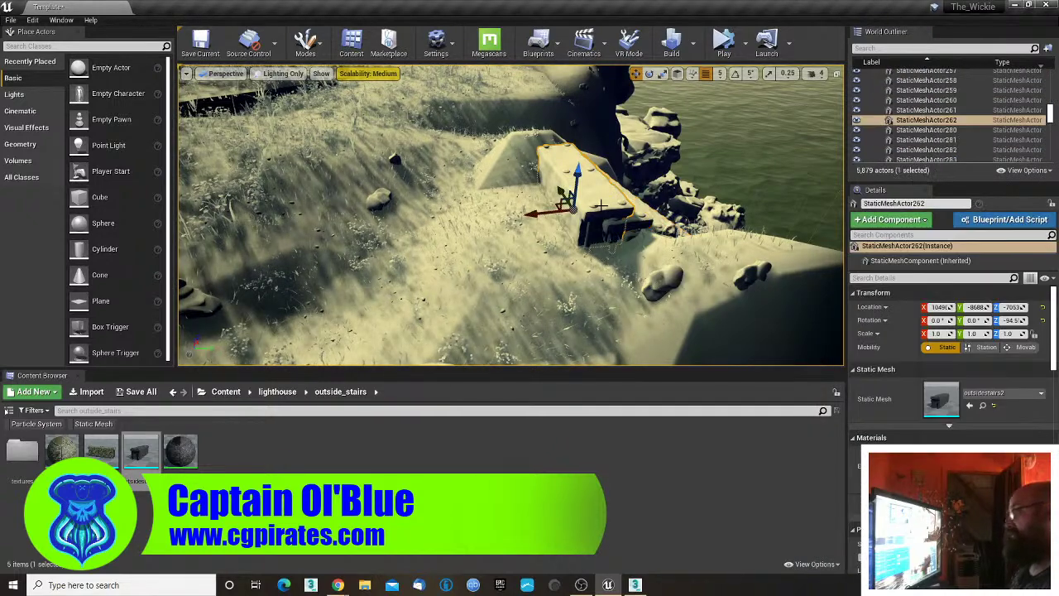
{"action": "key", "text": "Delete"}
{"action": "left_click", "coordinate": [614, 215]}
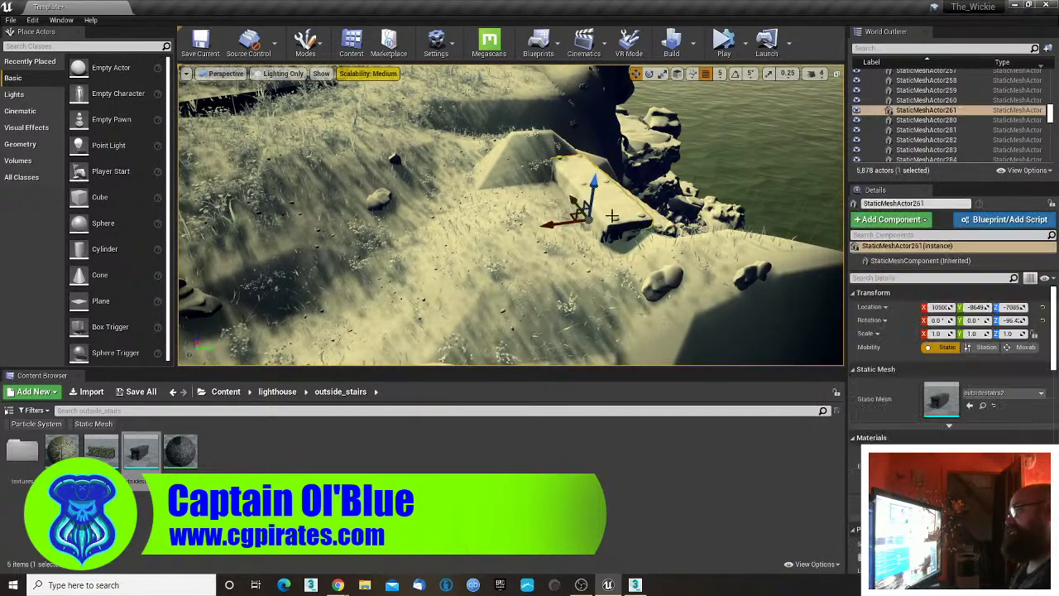
- Duplicate the staircase's bottom tread, StaticMeshActor229, outward and lower the copy by 40 units to form an extra step
{"action": "right_click_drag", "start_coordinate": [615, 216], "coordinate": [672, 228]}
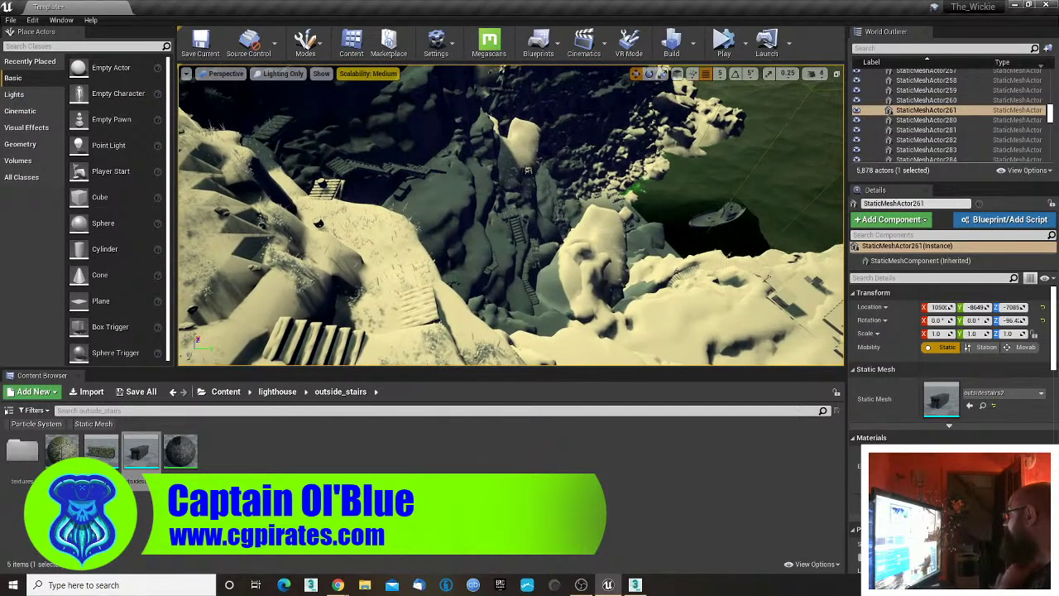
{"action": "right_click_drag", "start_coordinate": [511, 217], "coordinate": [377, 125]}
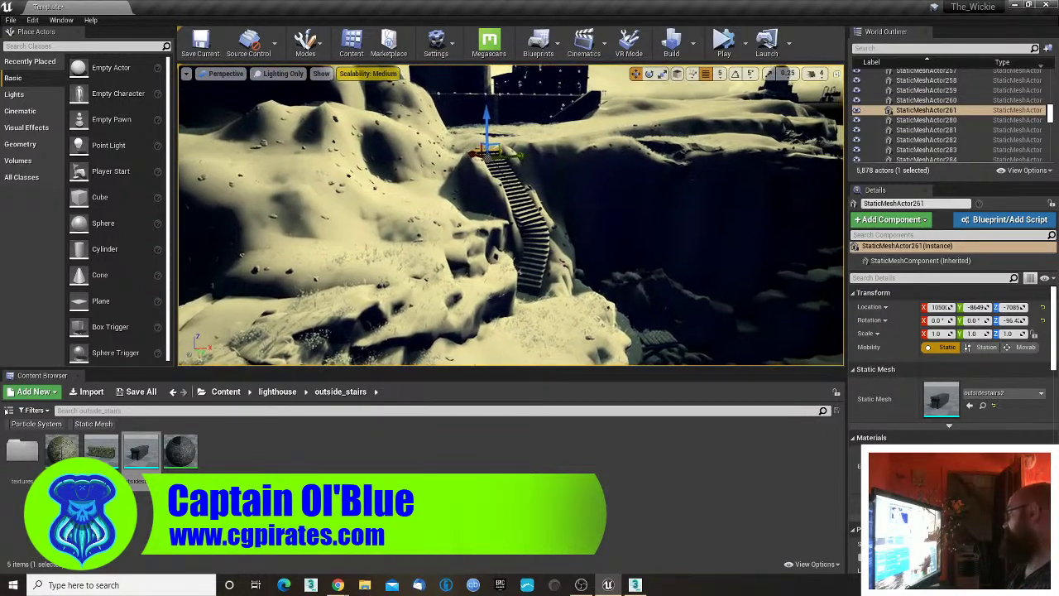
{"action": "right_click_drag", "start_coordinate": [512, 216], "coordinate": [465, 268]}
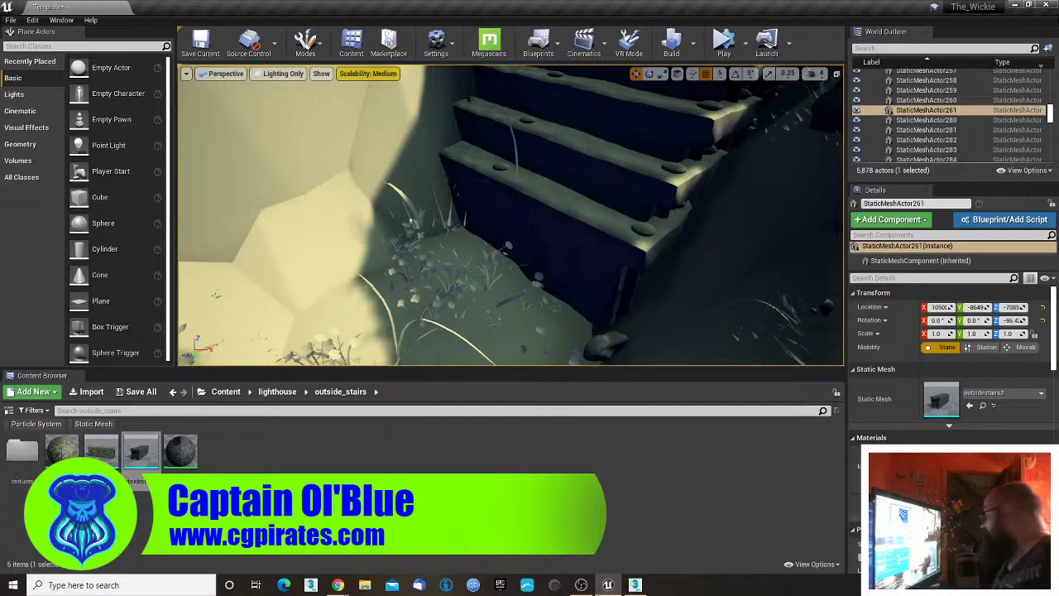
{"action": "left_click", "coordinate": [550, 239]}
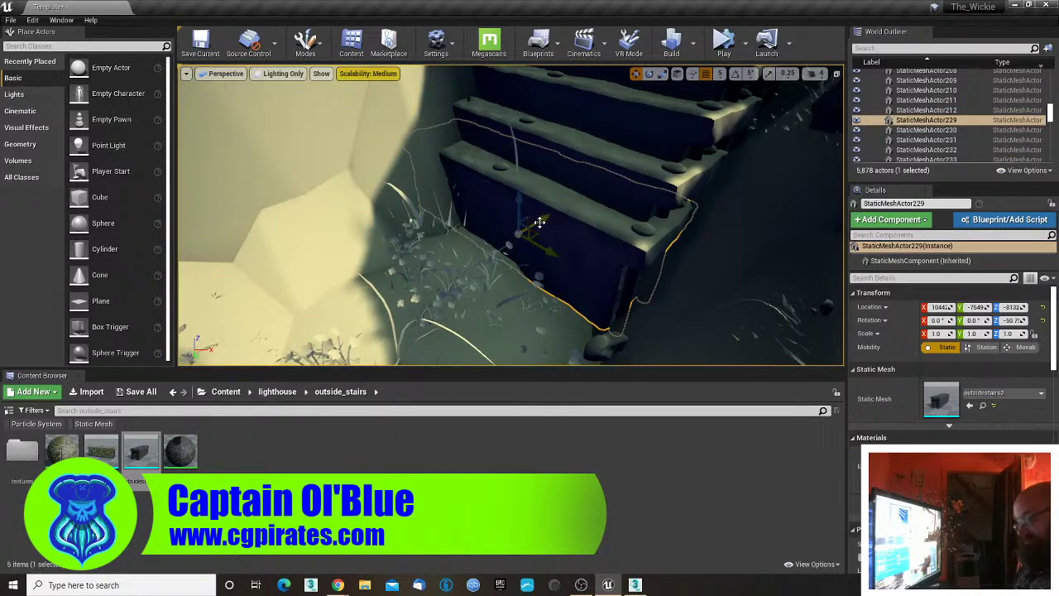
{"action": "left_click_drag", "start_coordinate": [538, 223], "coordinate": [524, 230], "text": "alt"}
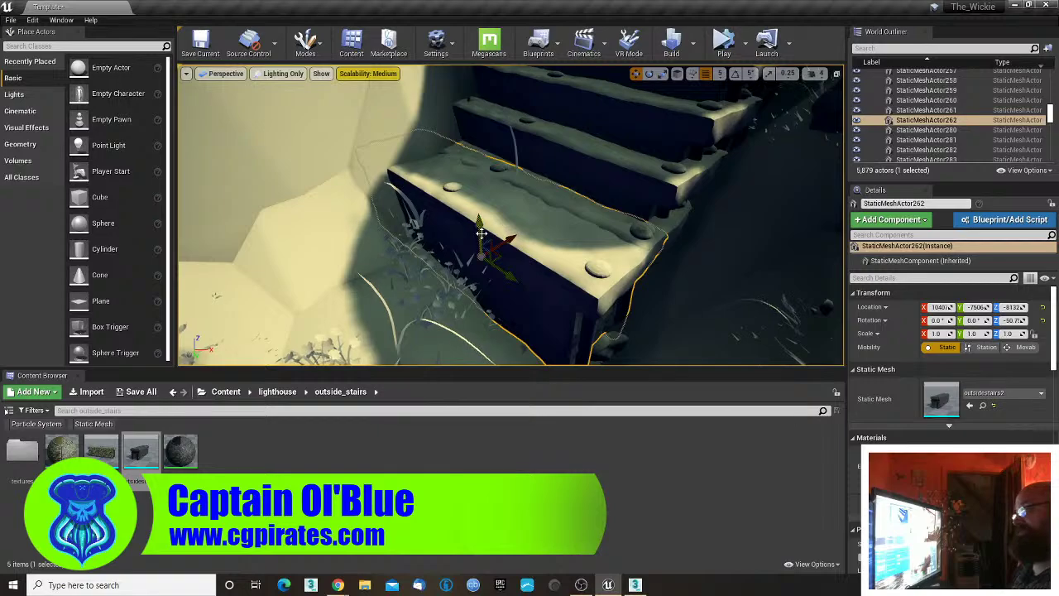
{"action": "left_click_drag", "start_coordinate": [481, 245], "coordinate": [481, 263]}
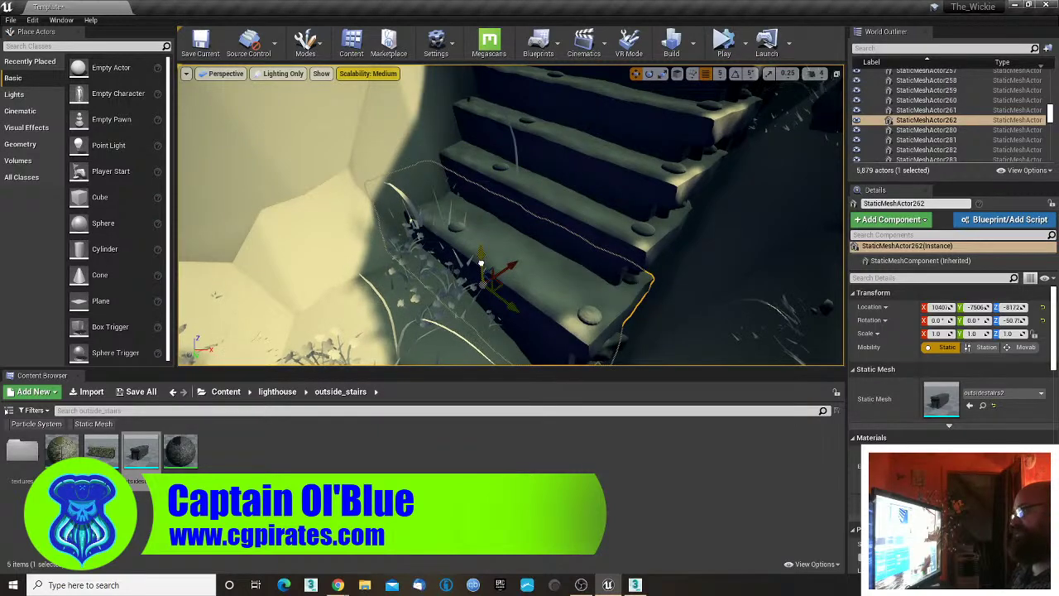
- Rotate the new bottom tread about its Z axis to about -57° so it follows the staircase's curve
{"action": "right_click_drag", "start_coordinate": [488, 264], "coordinate": [586, 278]}
{"action": "key", "text": "e"}
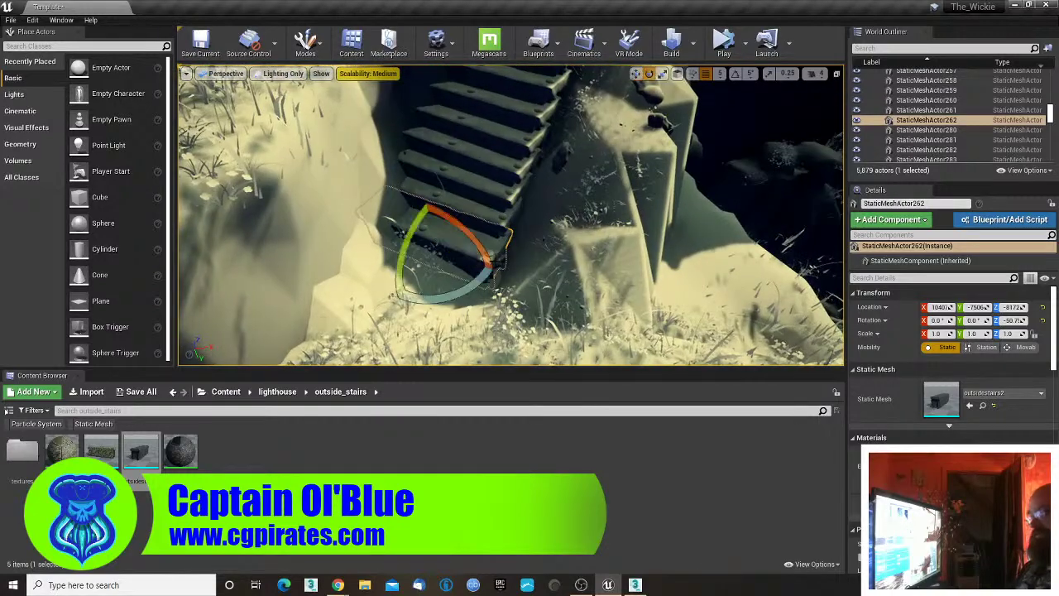
{"action": "left_click_drag", "start_coordinate": [474, 287], "coordinate": [491, 280]}
- Survey the coast, the docks and the outdoor staircases from above to check the tread placement
{"action": "right_click_drag", "start_coordinate": [496, 276], "coordinate": [801, 234]}
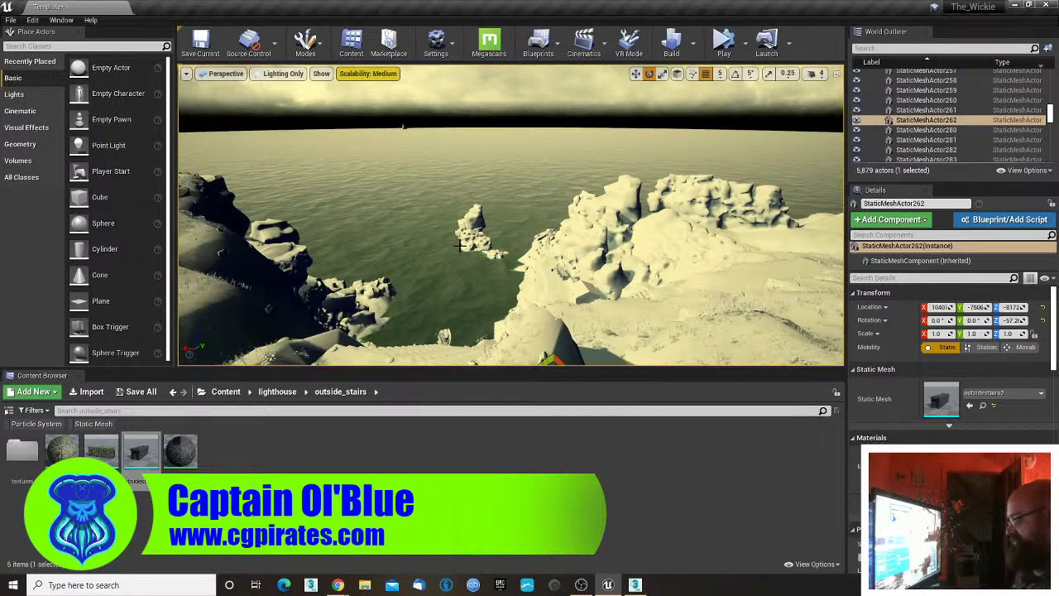
{"action": "right_click_drag", "start_coordinate": [493, 288], "coordinate": [262, 265]}
{"action": "key", "text": "d"}
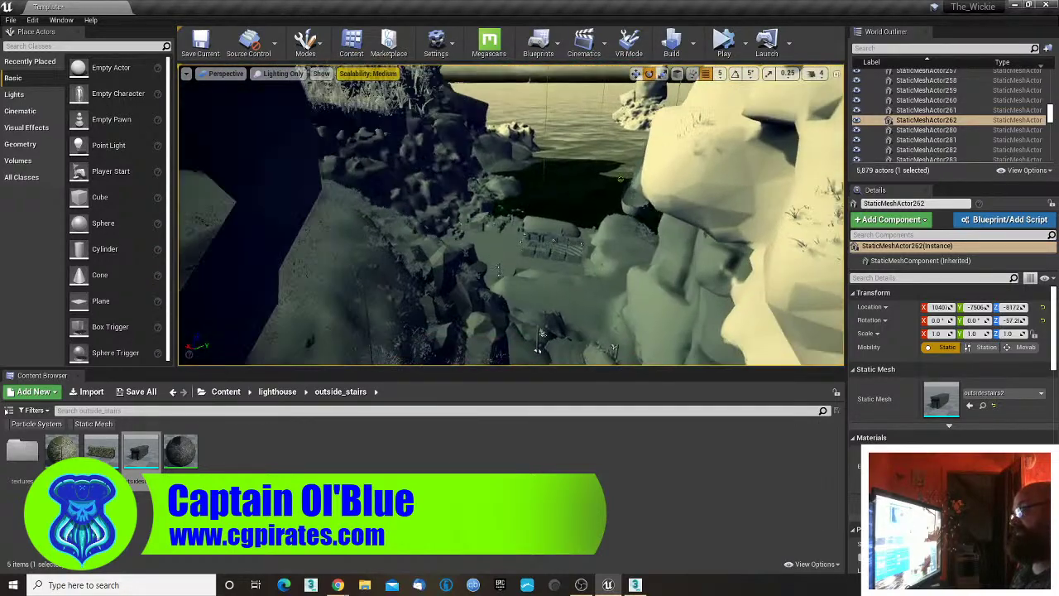
{"action": "key", "text": "w"}
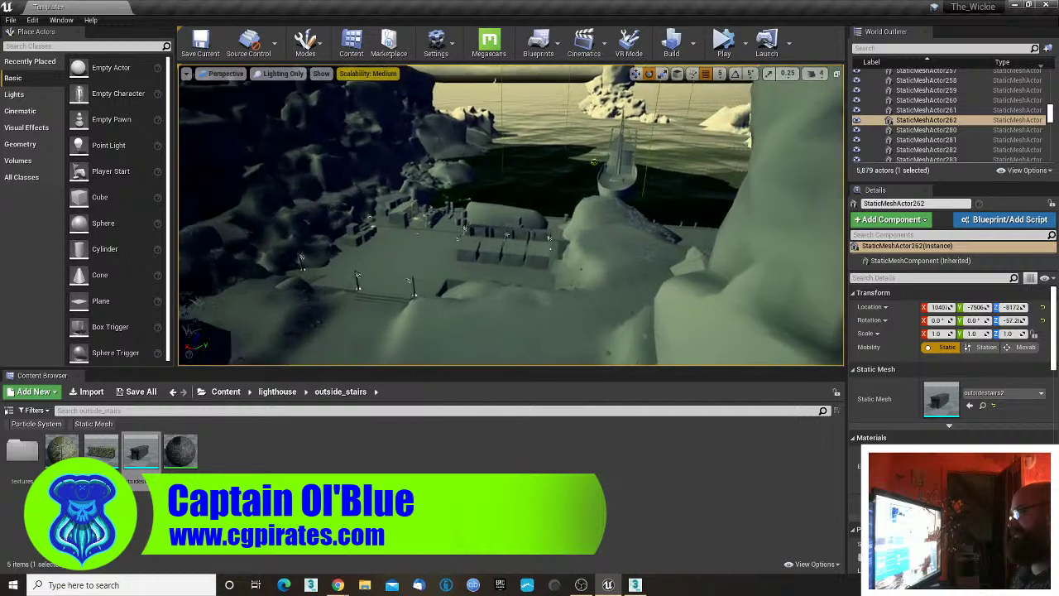
{"action": "key", "text": "w"}
{"action": "right_click_drag", "start_coordinate": [511, 215], "coordinate": [264, 207]}
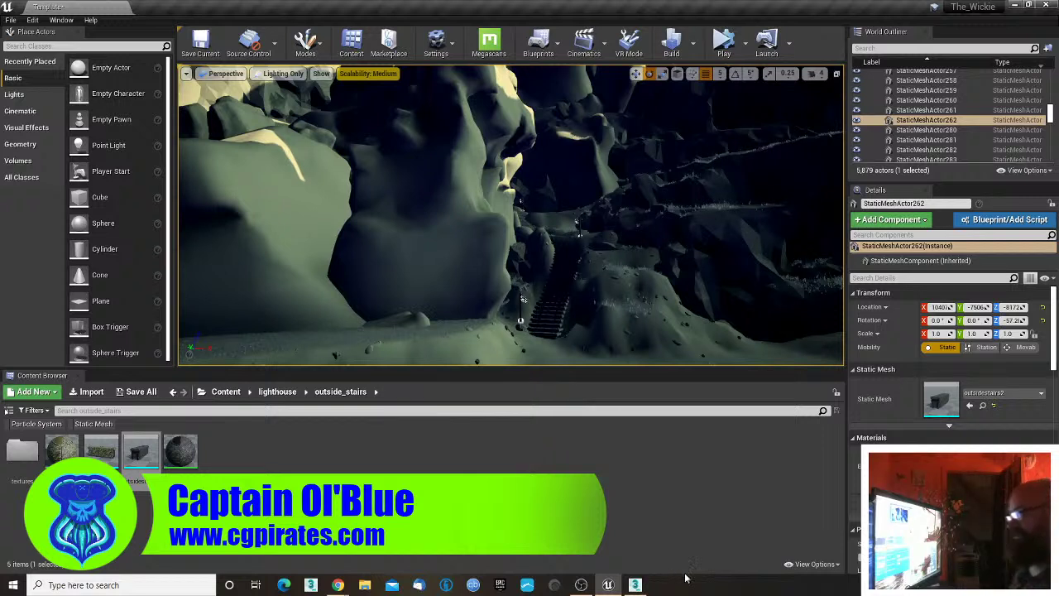
{"action": "right_click_drag", "start_coordinate": [521, 321], "coordinate": [330, 326]}
- Switch the viewport to Lit shading and play the level in the selected viewport
{"action": "left_click", "coordinate": [283, 72]}
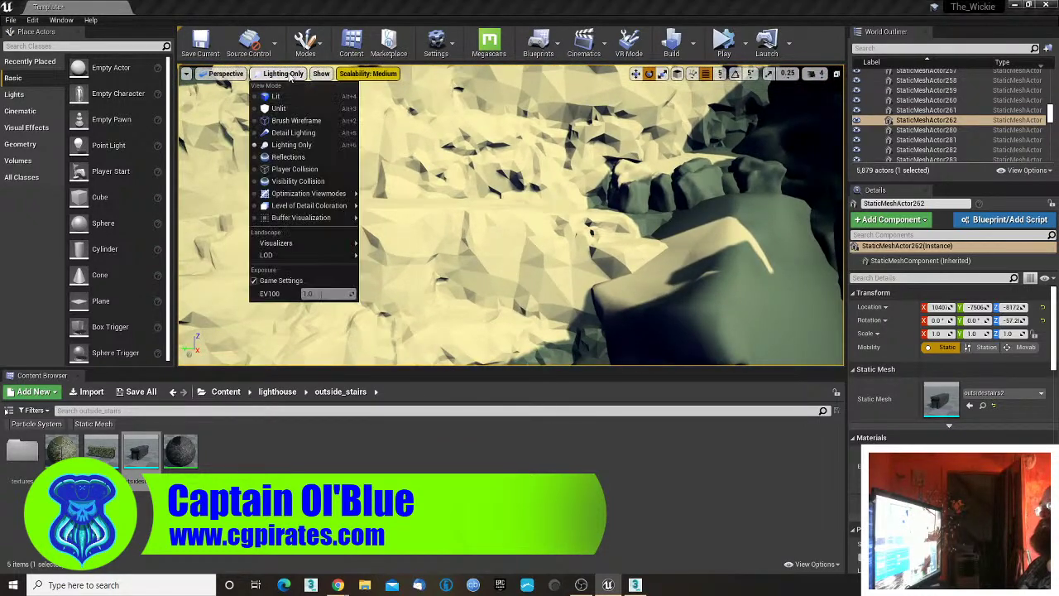
{"action": "left_click", "coordinate": [335, 100]}
{"action": "right_click_drag", "start_coordinate": [463, 224], "coordinate": [646, 231]}
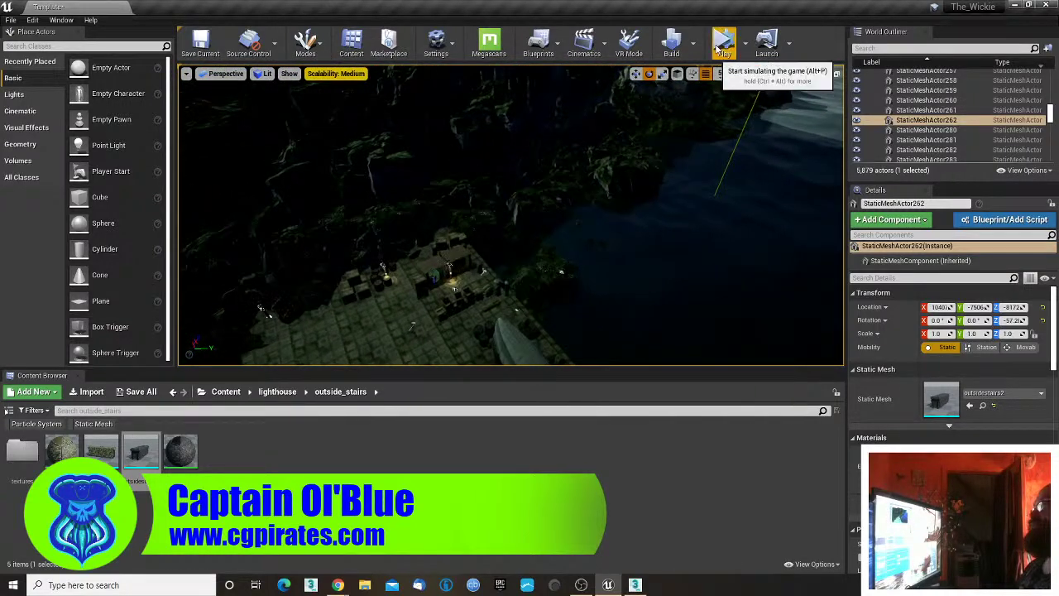
{"action": "left_click", "coordinate": [745, 43]}
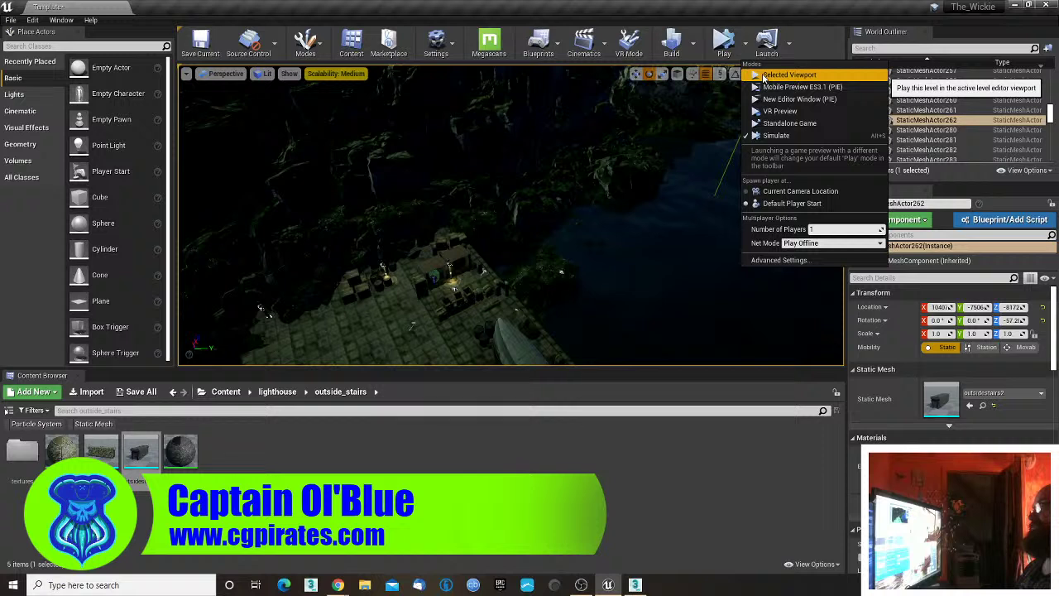
{"action": "left_click", "coordinate": [765, 78]}
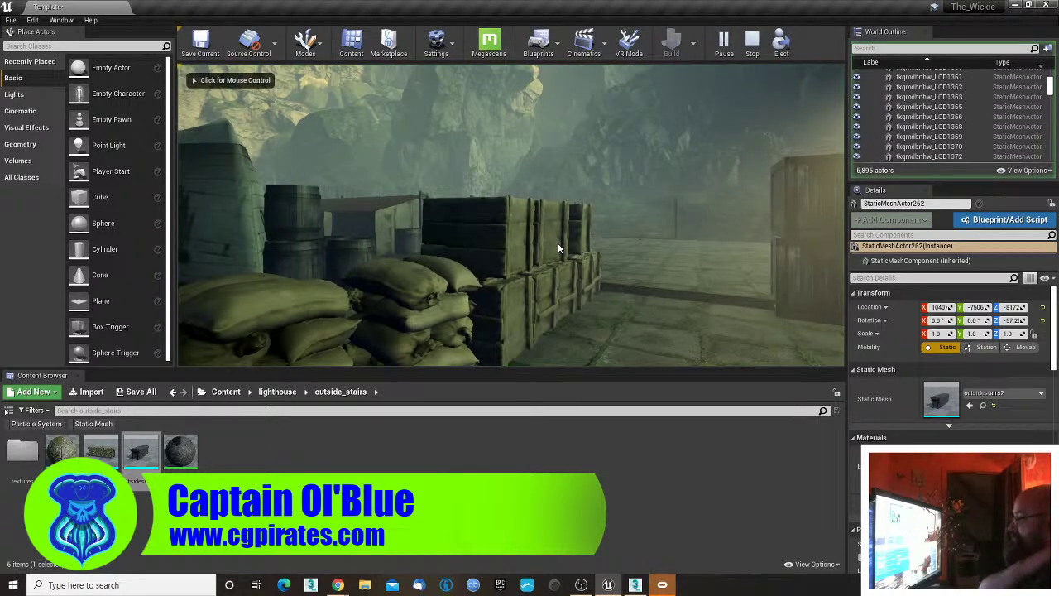
- Walk from the dock crates past the lamp posts to the outdoor staircase and examine its treads in play mode
{"action": "left_click", "coordinate": [609, 257]}
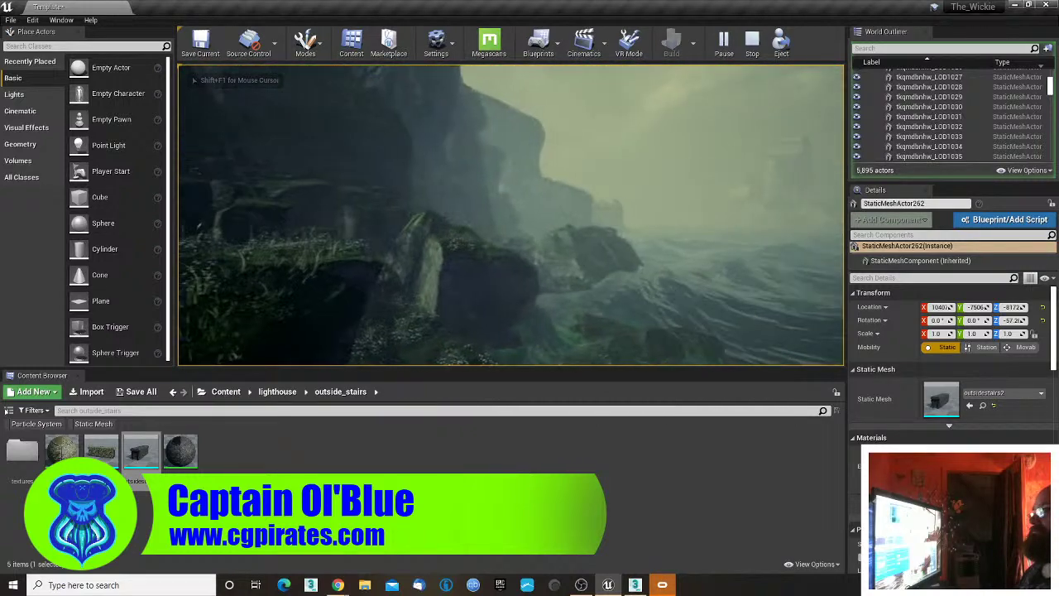
{"action": "key", "text": "w"}
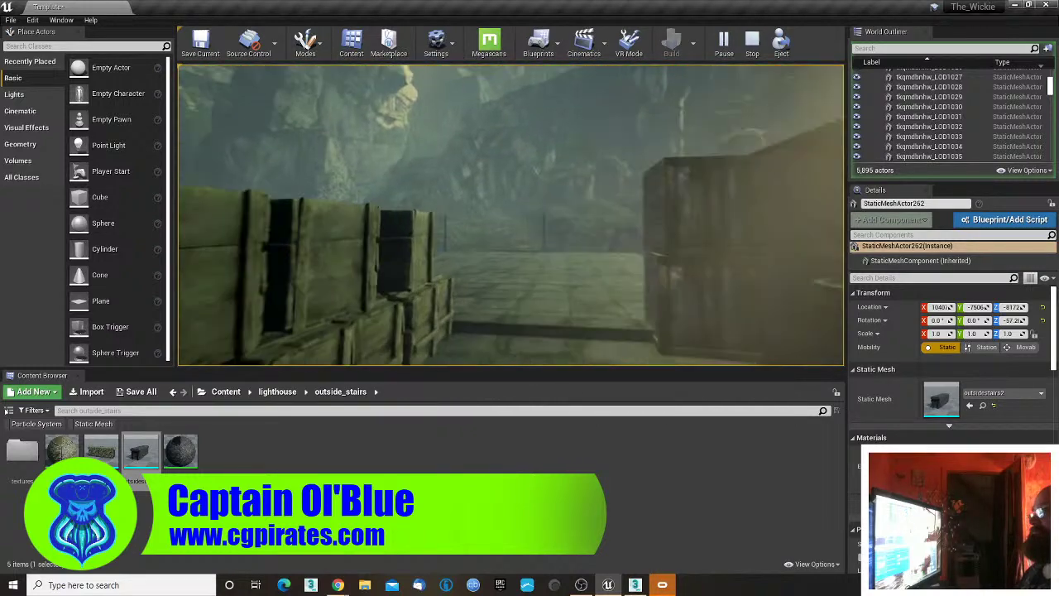
{"action": "key", "text": "w"}
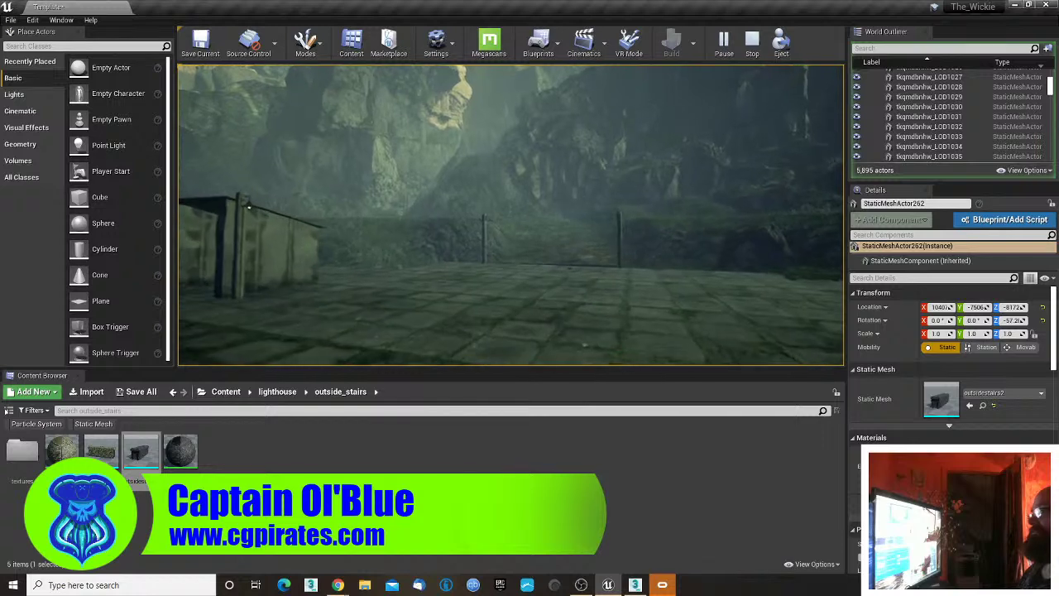
{"action": "key", "text": "w"}
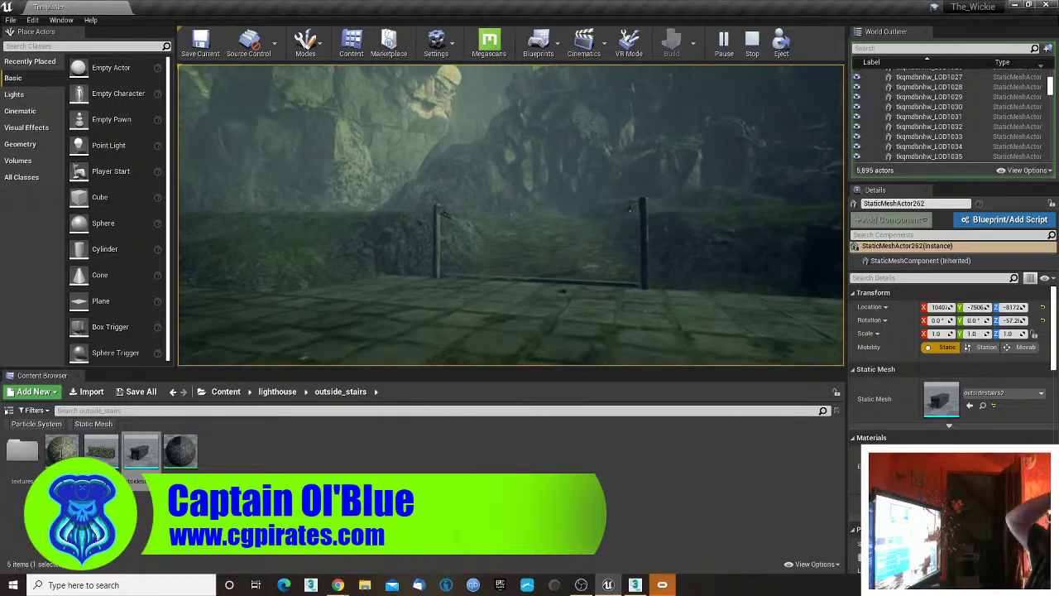
{"action": "key", "text": "w"}
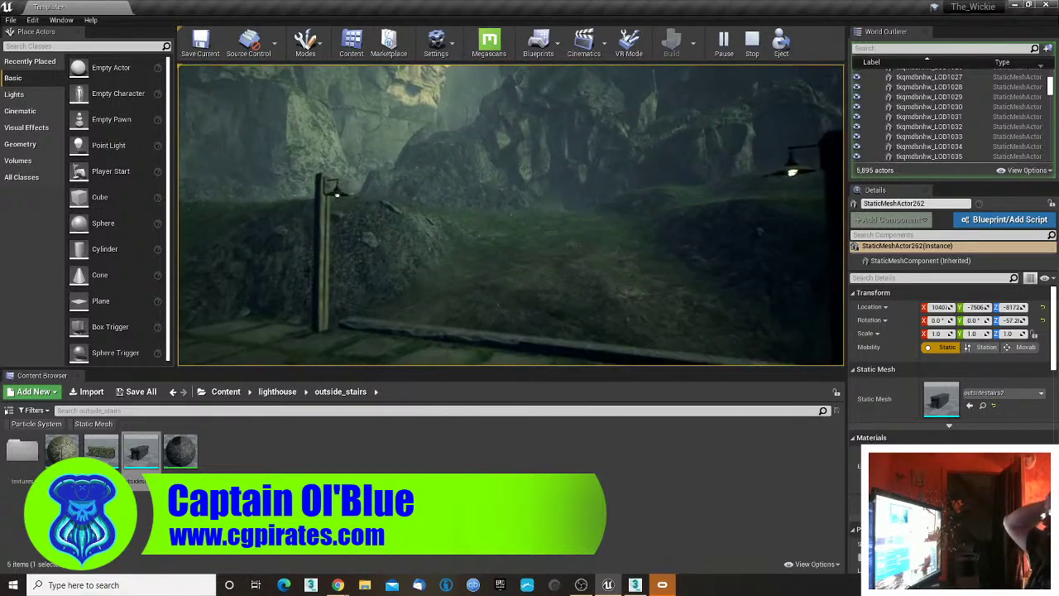
{"action": "key", "text": "w"}
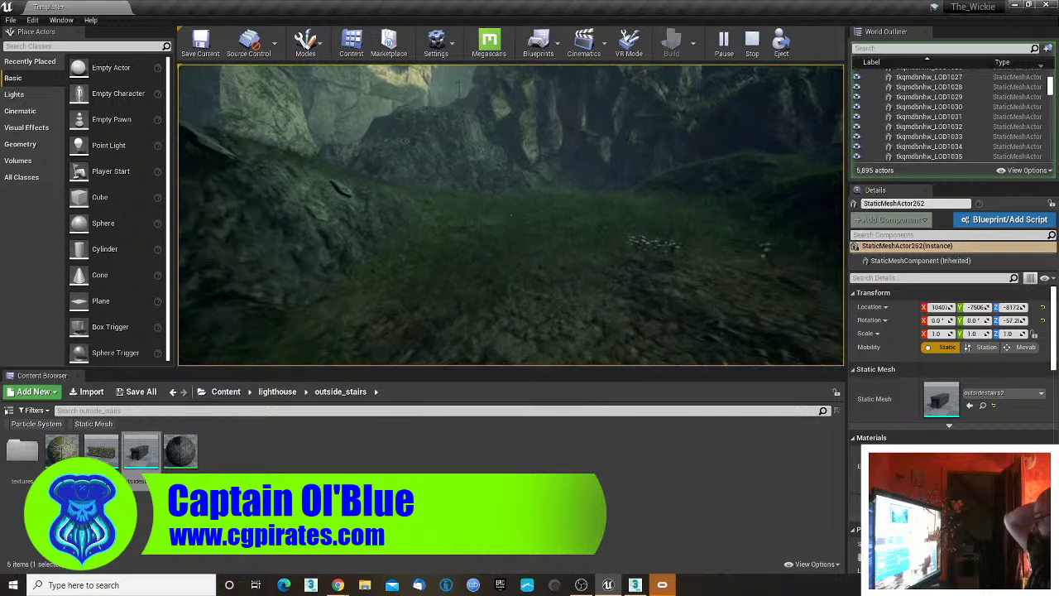
{"action": "key", "text": "w"}
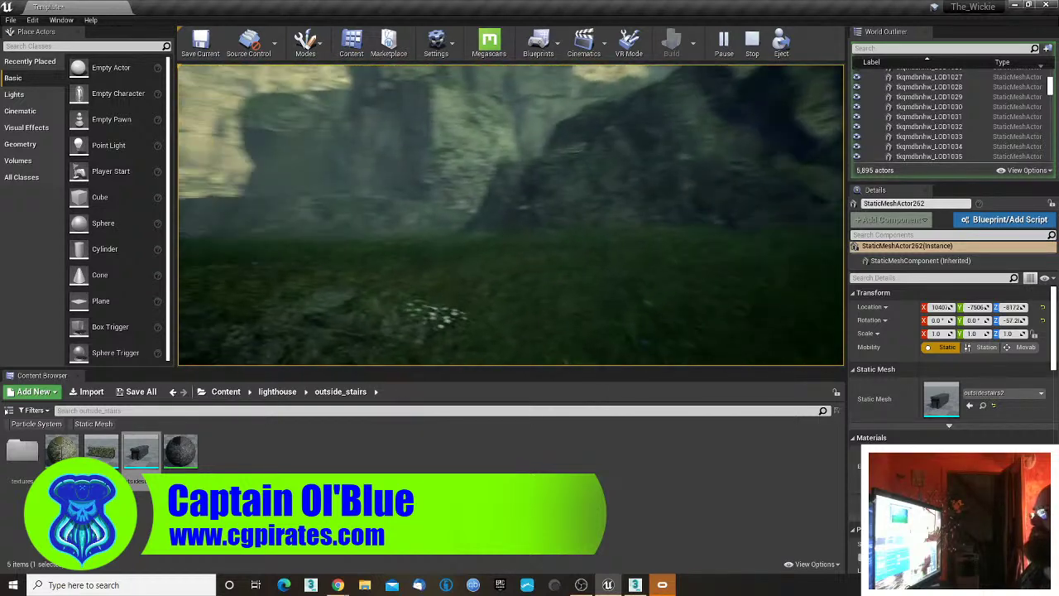
{"action": "key", "text": "w"}
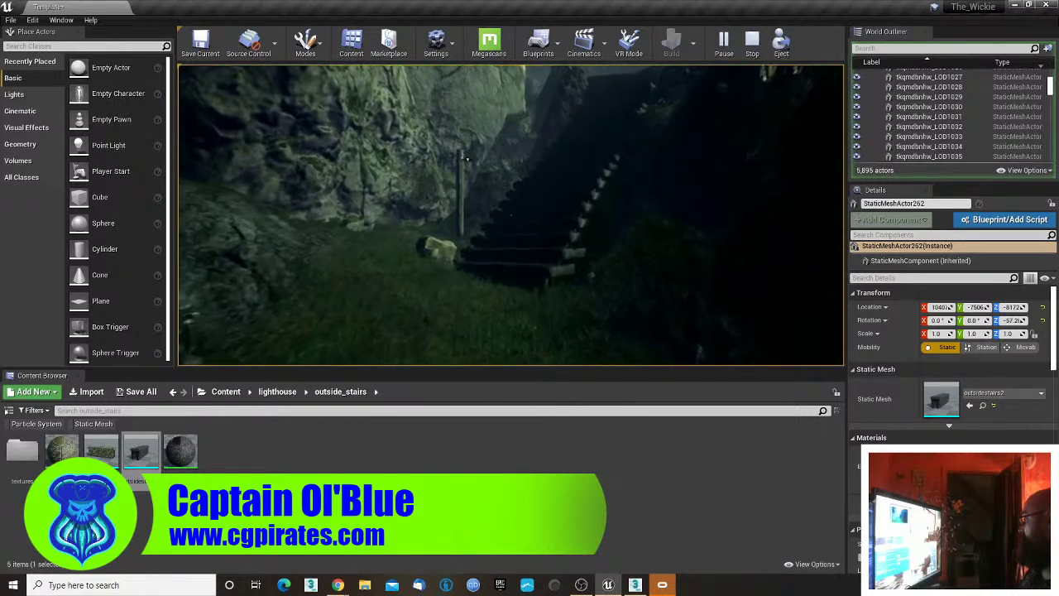
{"action": "key", "text": "w"}
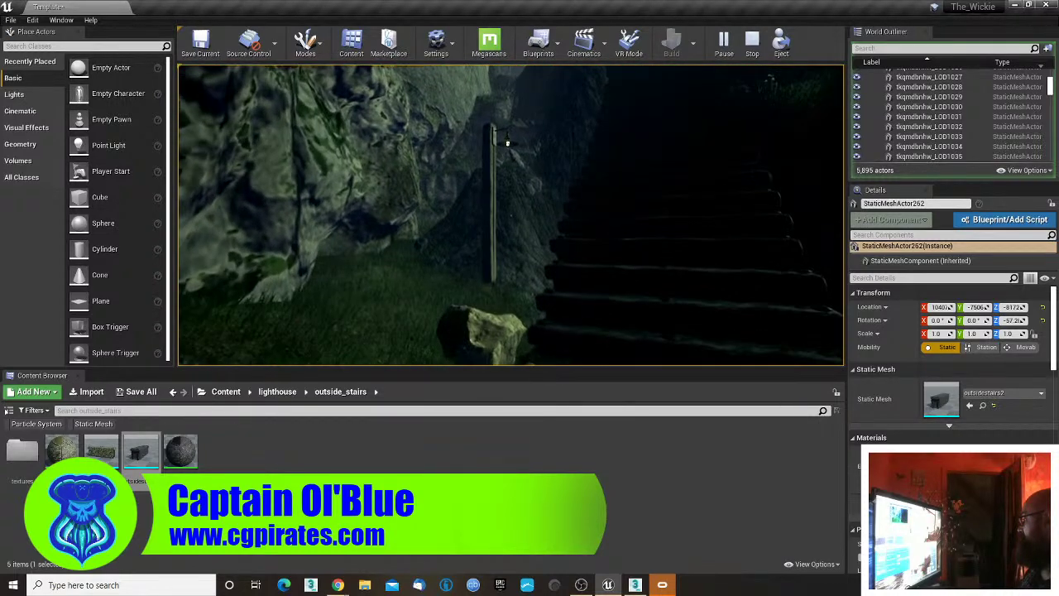
{"action": "key", "text": "w"}
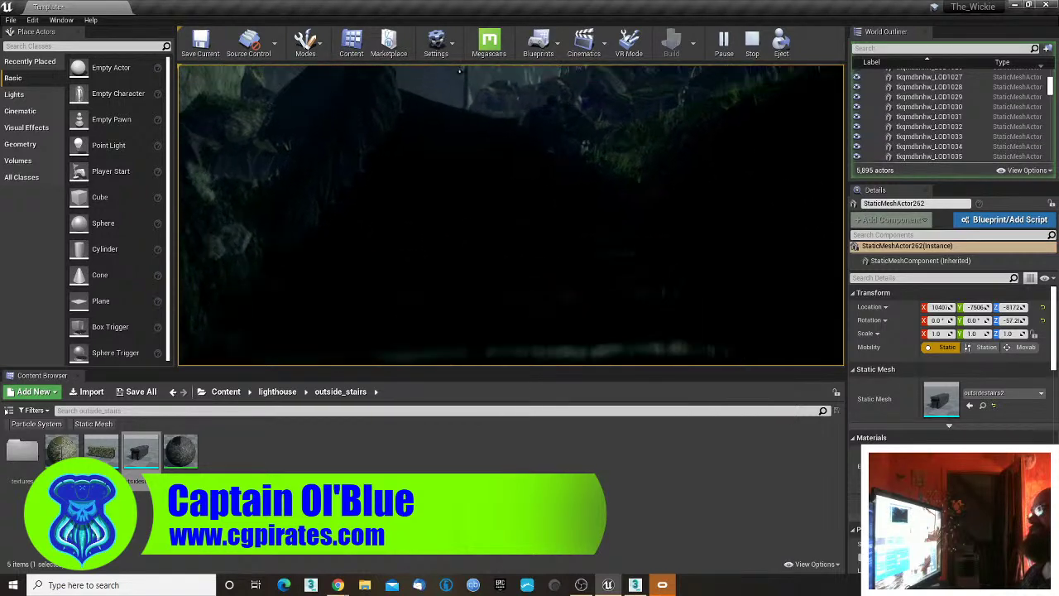
{"action": "key", "text": "w"}
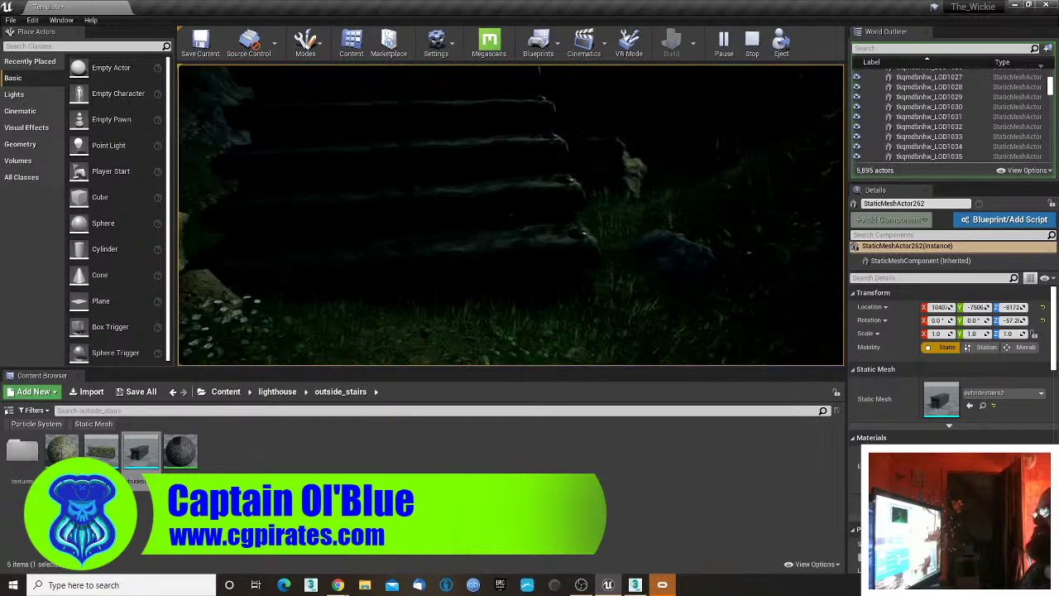
- Stop the play session and close the message log
{"action": "key", "text": "Escape"}
{"action": "key", "text": "Escape"}
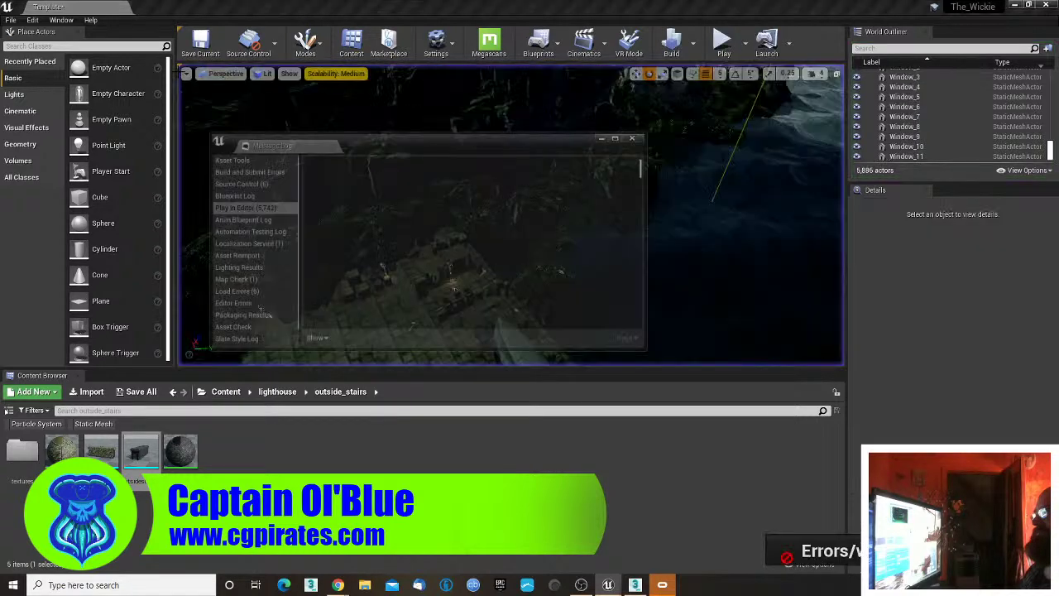
{"action": "left_click", "coordinate": [635, 135]}
- Open the outsidestairs2 mesh in the Static Mesh Editor and examine its shape and material from several angles
{"action": "double_click", "coordinate": [142, 453]}
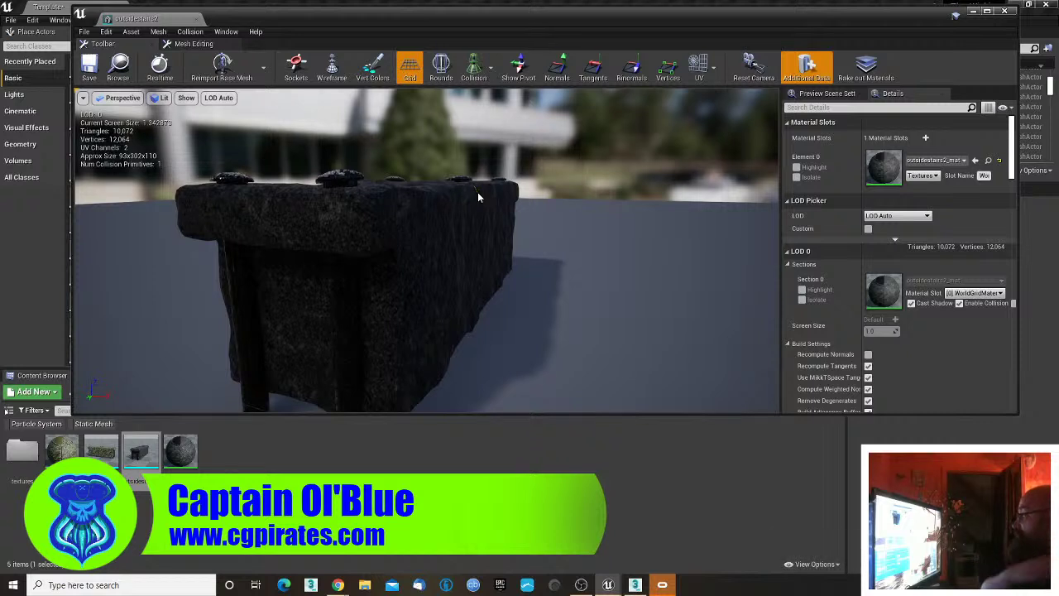
{"action": "scroll", "coordinate": [493, 209], "scroll_direction": "down", "scroll_amount": 5}
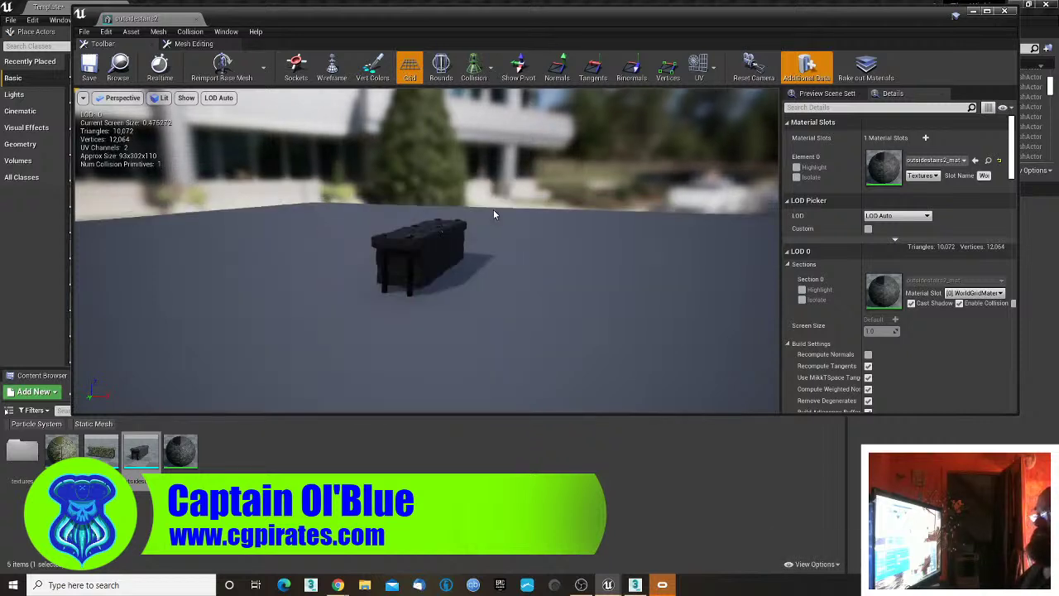
{"action": "left_click_drag", "start_coordinate": [495, 229], "coordinate": [492, 228]}
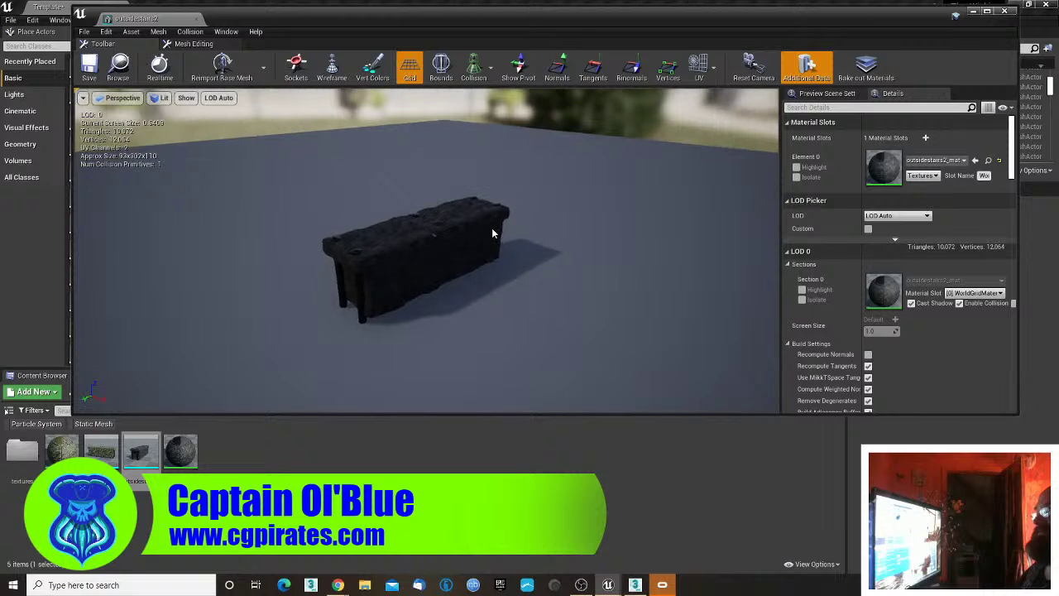
{"action": "left_click", "coordinate": [189, 31]}
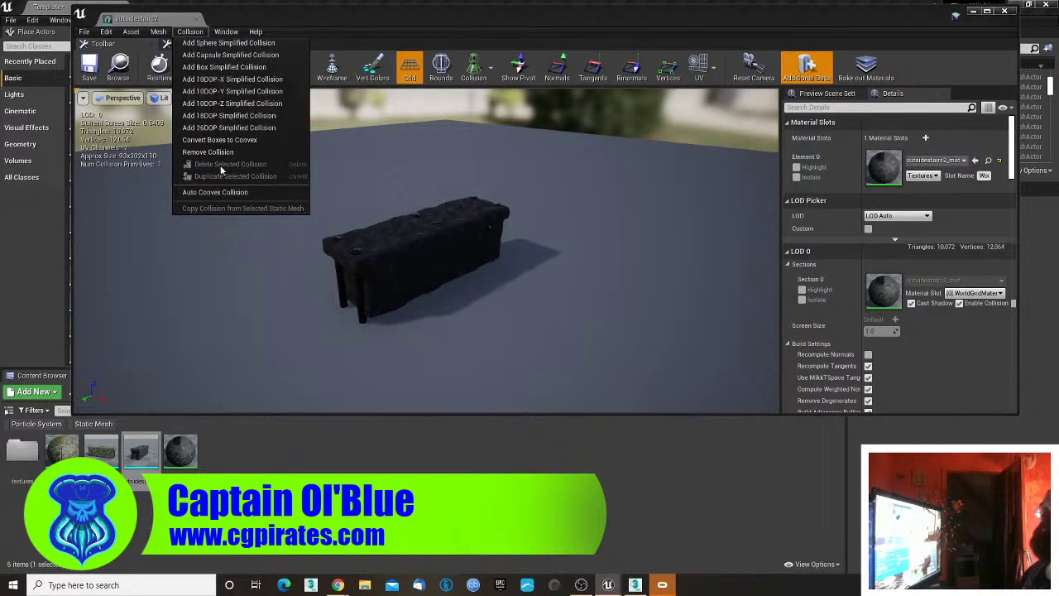
{"action": "left_click", "coordinate": [219, 139]}
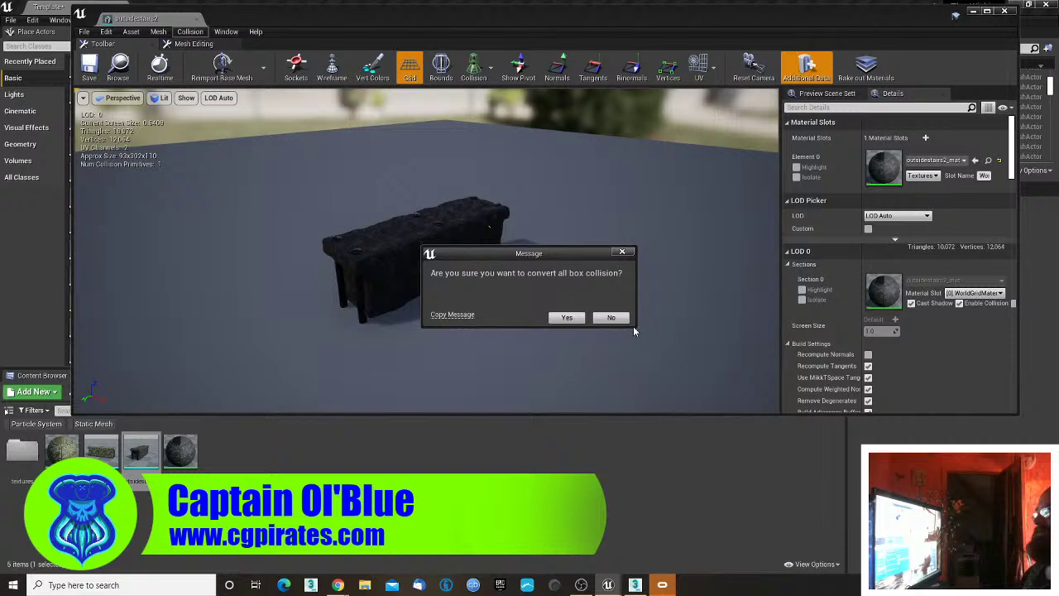
{"action": "left_click", "coordinate": [611, 318]}
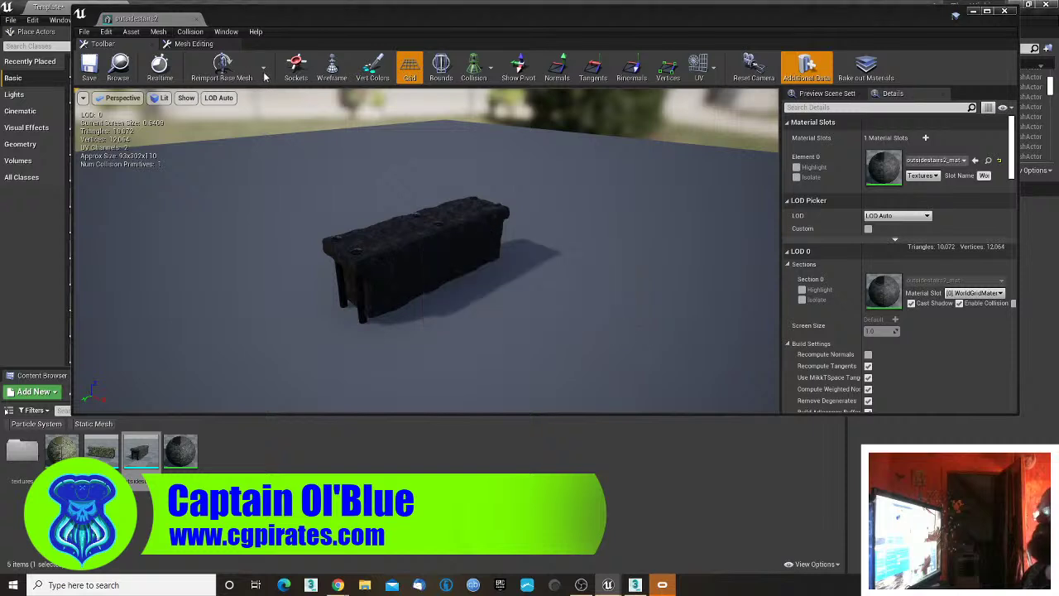
- Replace the outsidestairs2 mesh's existing collision with a box simplified collision and inspect how it fits around the tread
{"action": "left_click", "coordinate": [189, 31]}
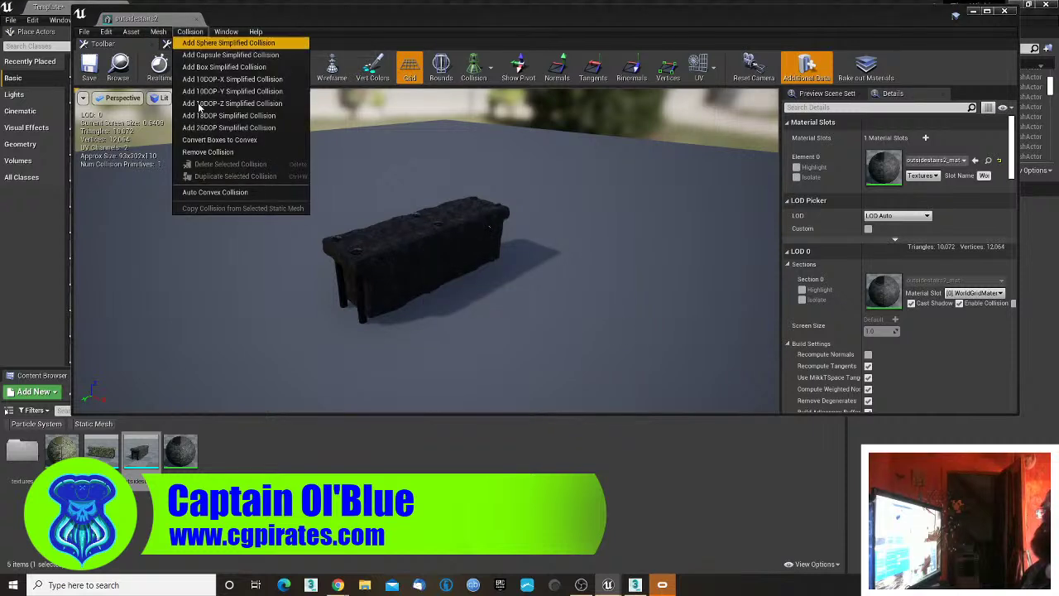
{"action": "left_click", "coordinate": [208, 153]}
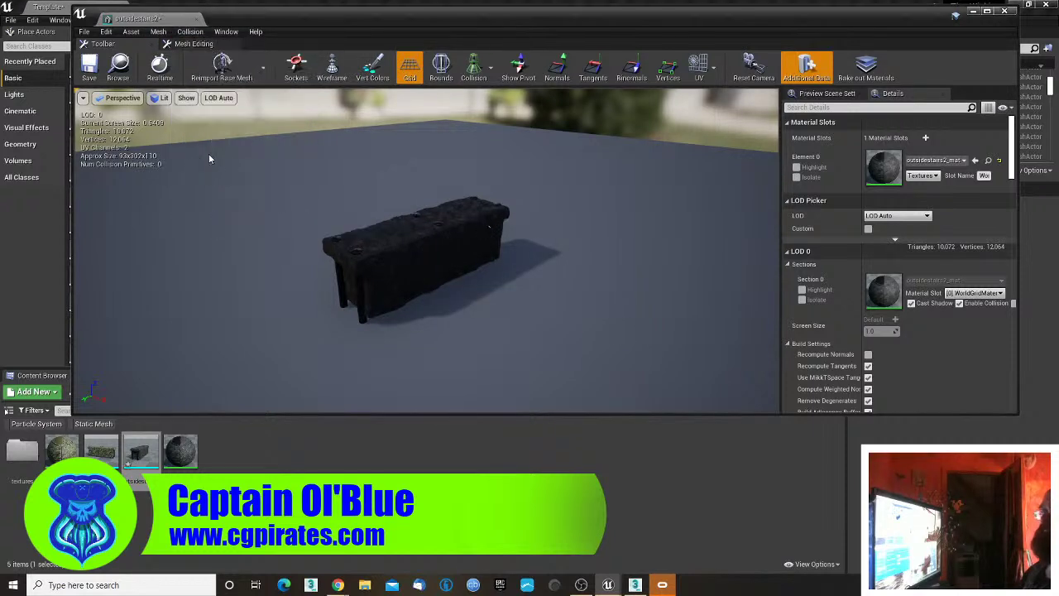
{"action": "left_click", "coordinate": [190, 31]}
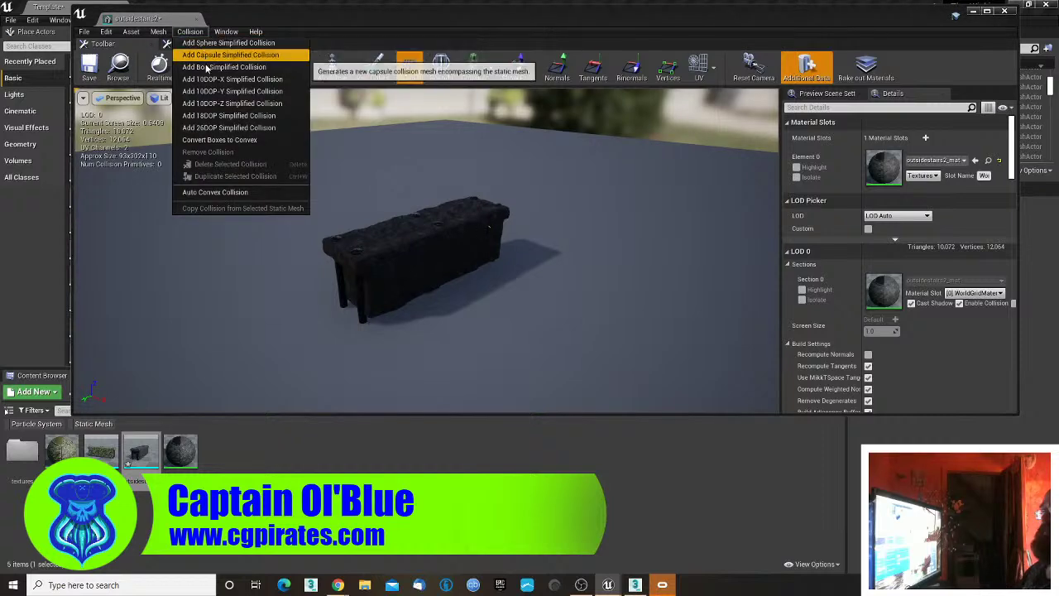
{"action": "left_click", "coordinate": [209, 67]}
{"action": "left_click_drag", "start_coordinate": [592, 278], "coordinate": [709, 235]}
{"action": "scroll", "coordinate": [582, 268], "scroll_direction": "up", "scroll_amount": 5}
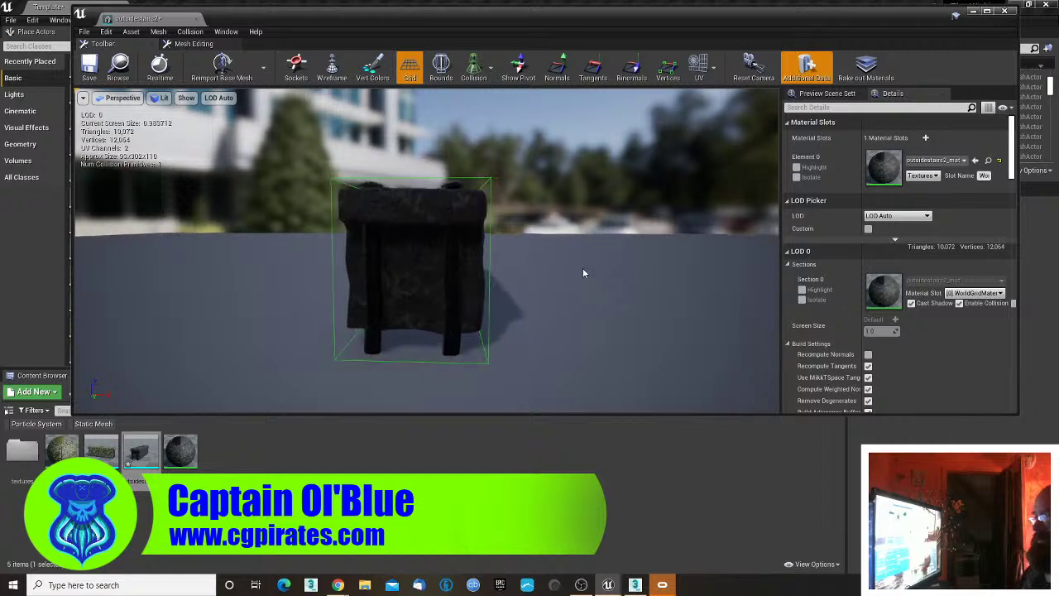
{"action": "left_click_drag", "start_coordinate": [470, 223], "coordinate": [453, 250]}
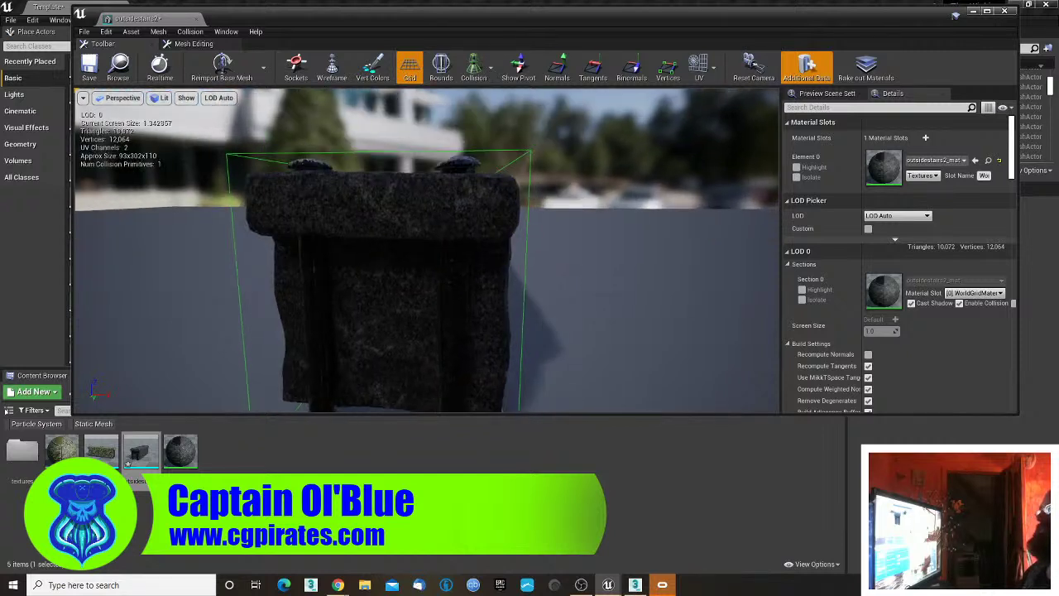
{"action": "scroll", "coordinate": [627, 251], "scroll_direction": "down", "scroll_amount": 6}
{"action": "left_click_drag", "start_coordinate": [623, 253], "coordinate": [639, 232]}
- In the Left orthographic view, scale the collision box down slightly in height to match the tread top, and save and close the mesh
{"action": "left_click", "coordinate": [117, 98]}
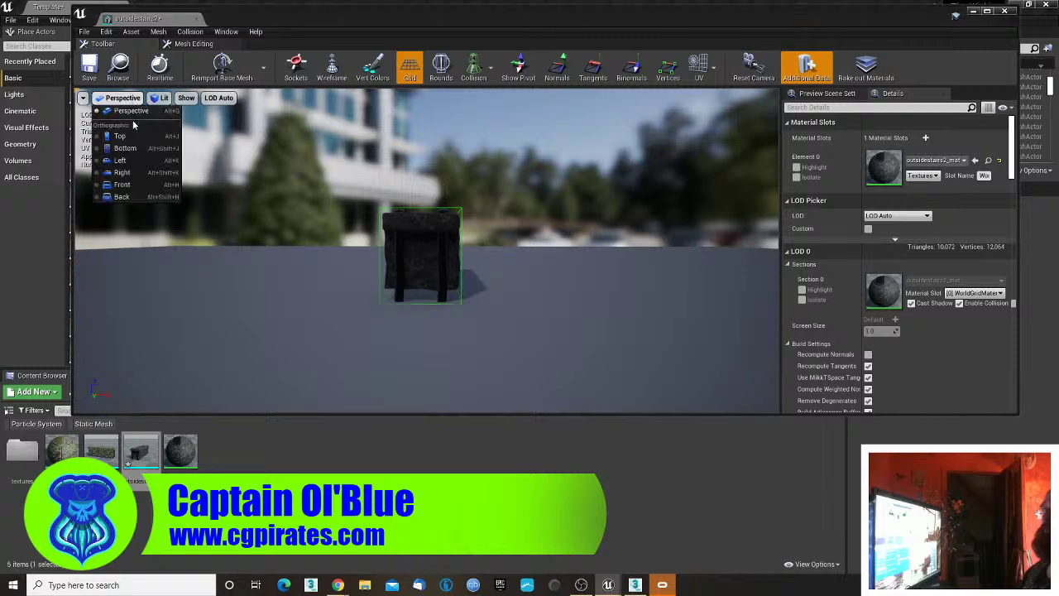
{"action": "left_click", "coordinate": [124, 137]}
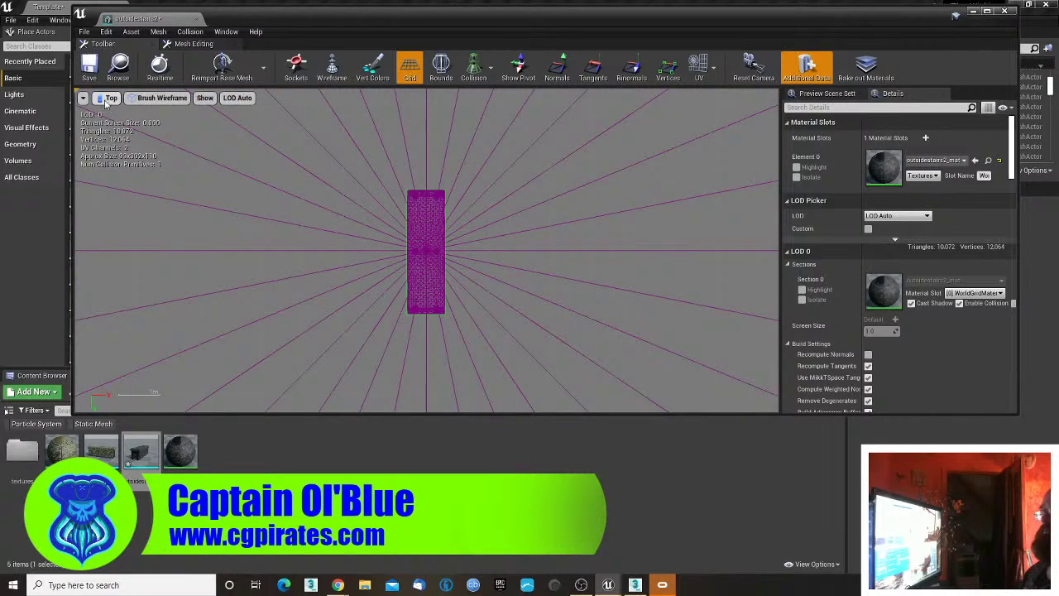
{"action": "left_click", "coordinate": [107, 98]}
{"action": "left_click", "coordinate": [124, 163]}
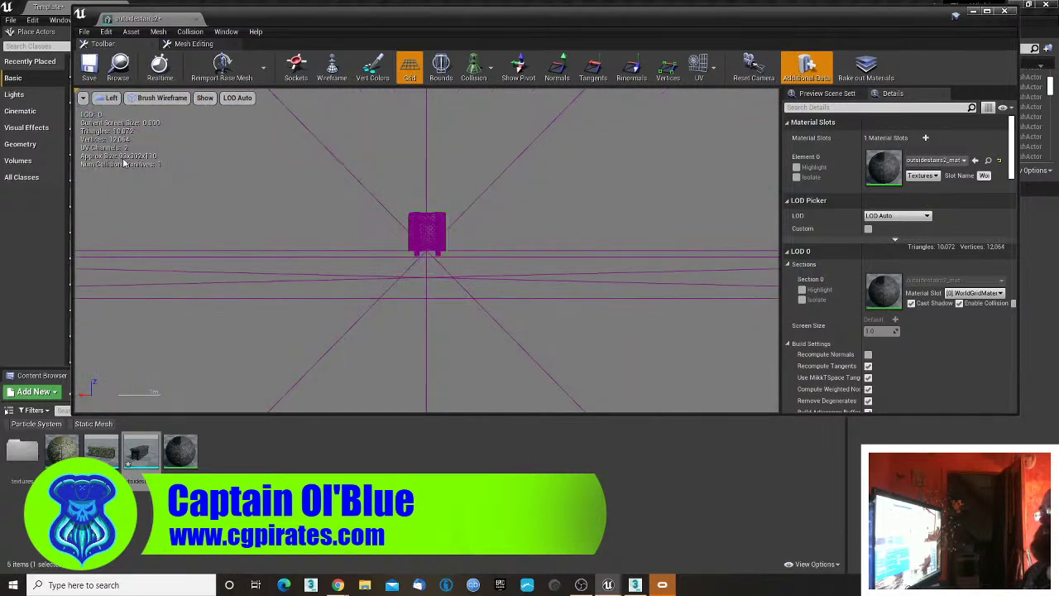
{"action": "scroll", "coordinate": [463, 219], "scroll_direction": "up", "scroll_amount": 4}
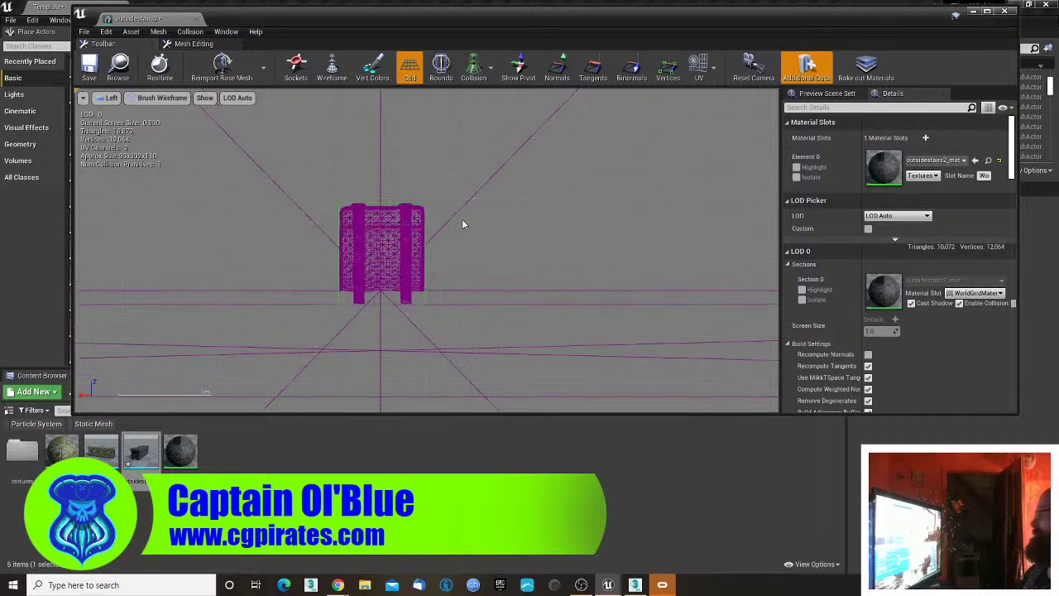
{"action": "scroll", "coordinate": [462, 219], "scroll_direction": "up", "scroll_amount": 1}
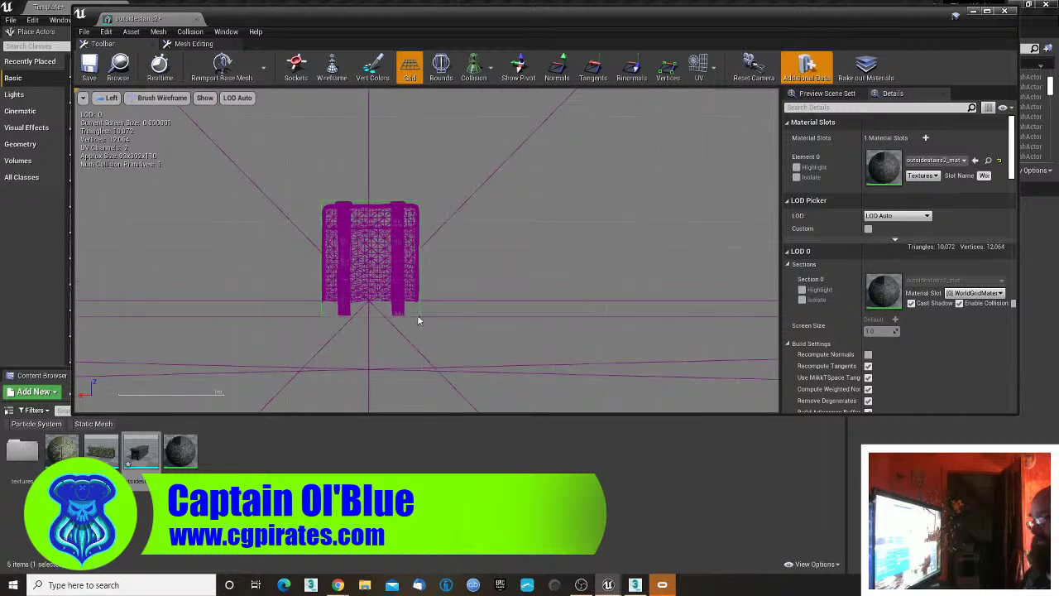
{"action": "left_click", "coordinate": [417, 315]}
{"action": "key", "text": "e"}
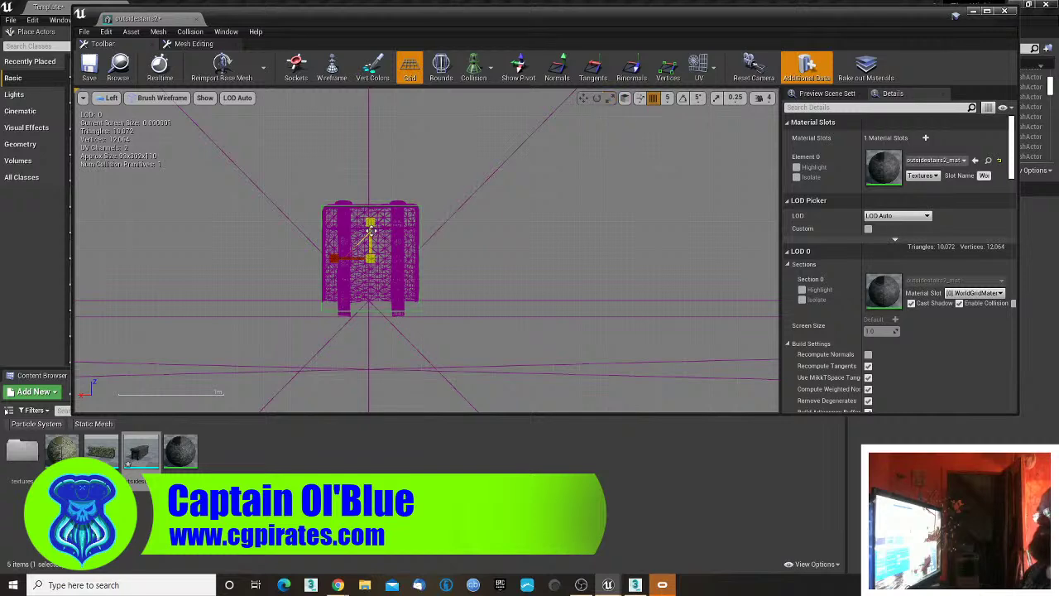
{"action": "left_click", "coordinate": [91, 70]}
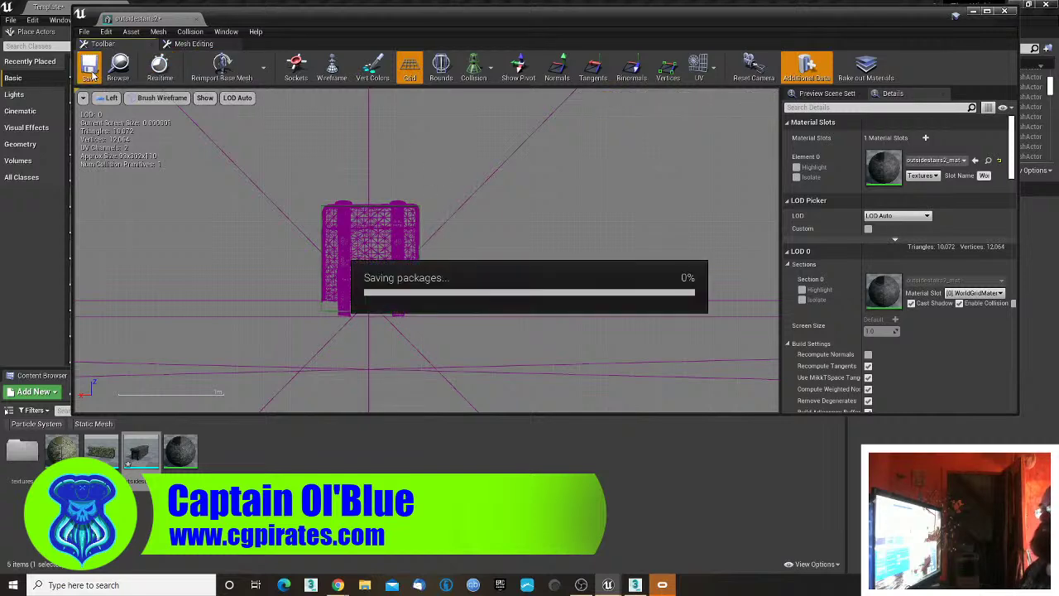
{"action": "left_click", "coordinate": [197, 20]}
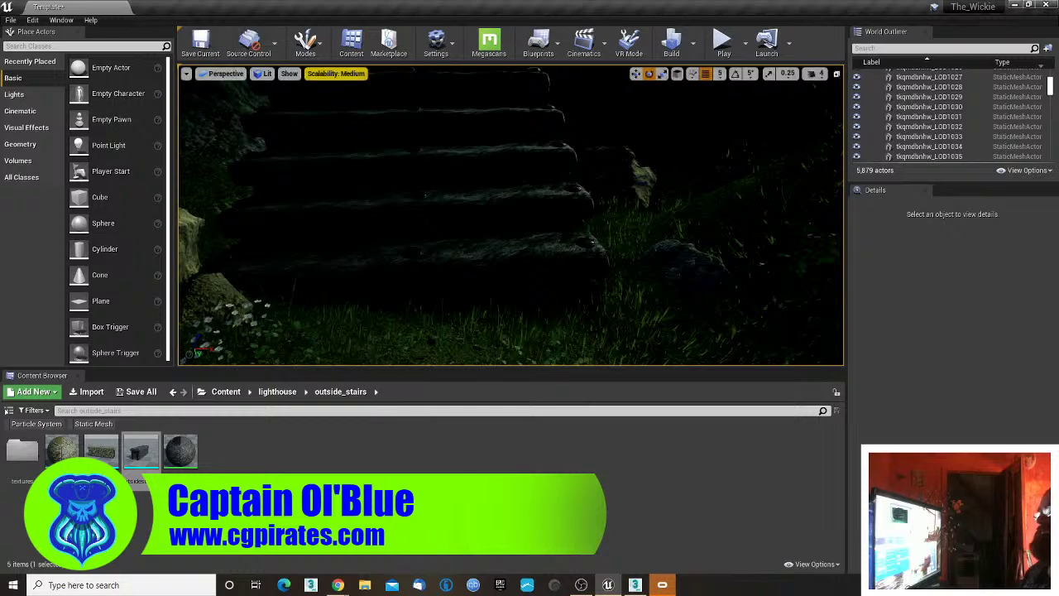
- Play the level from the ground in front of the outdoor staircase, test climbing its treads, and end the session
{"action": "right_click_drag", "start_coordinate": [463, 216], "coordinate": [388, 193]}
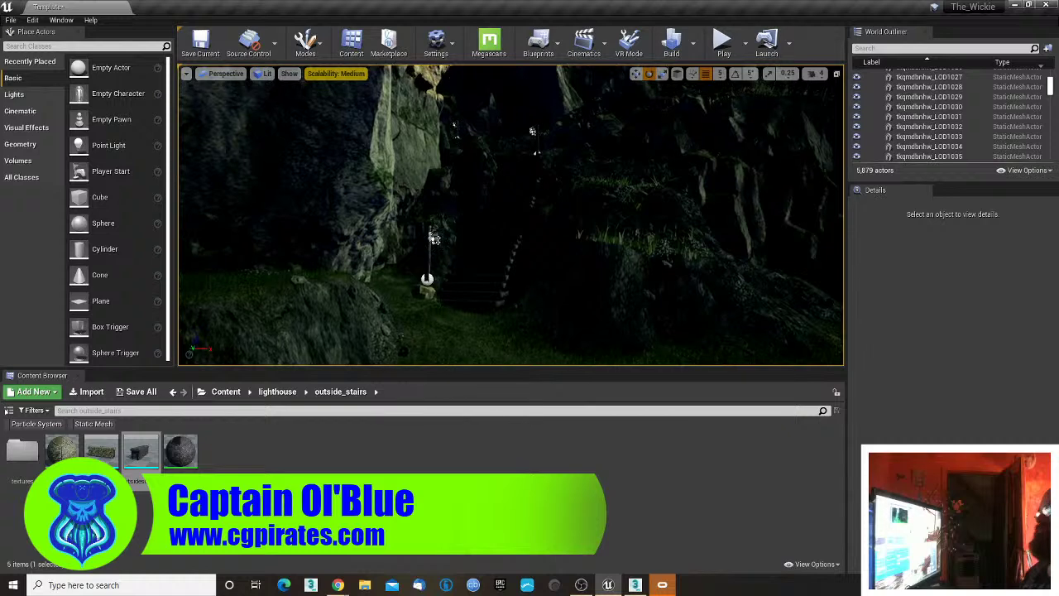
{"action": "right_click", "coordinate": [456, 356]}
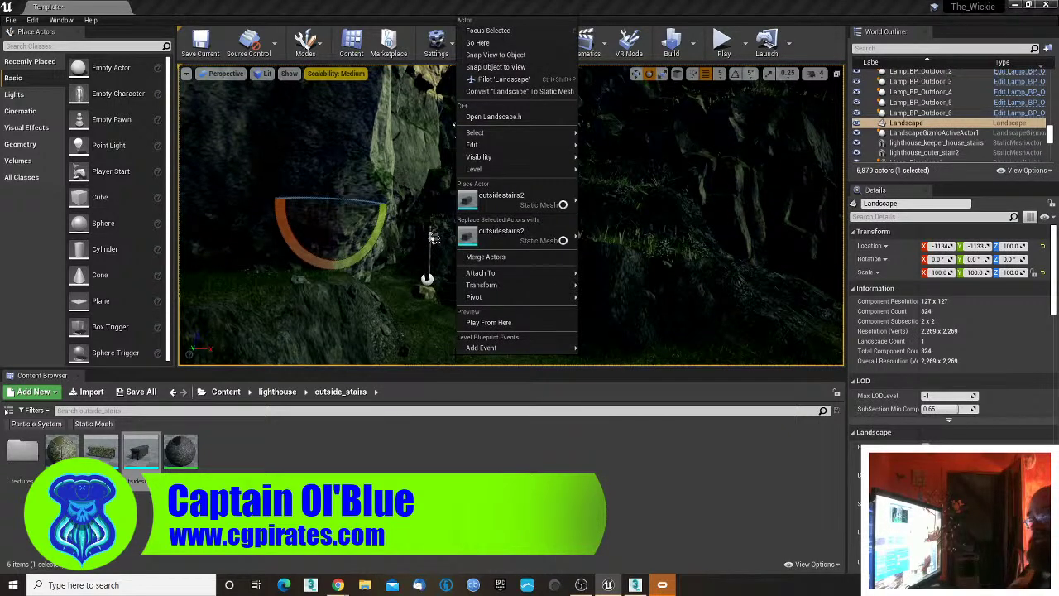
{"action": "left_click", "coordinate": [486, 324]}
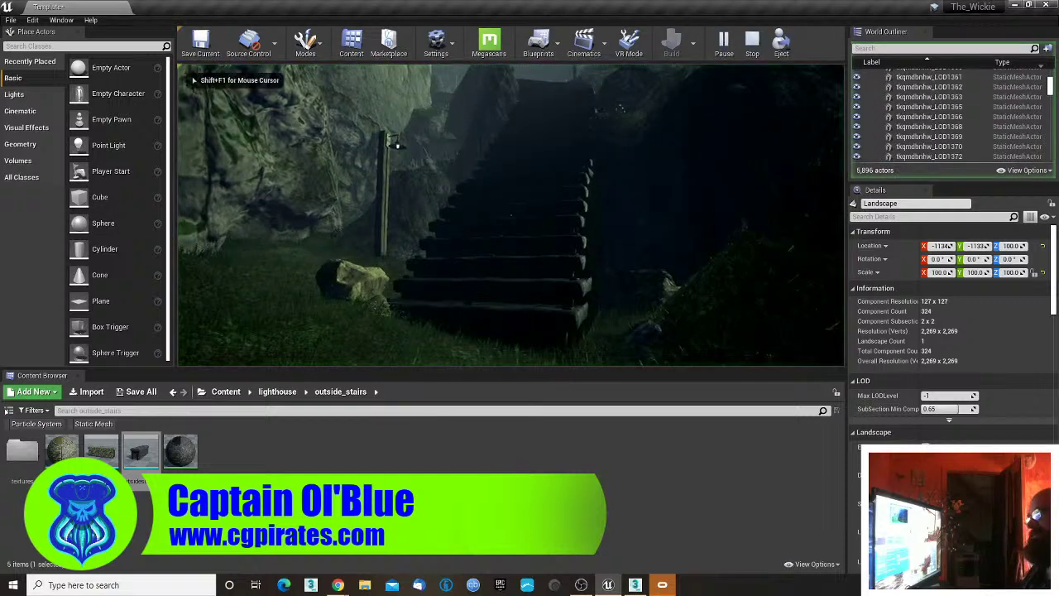
{"action": "key", "text": "w"}
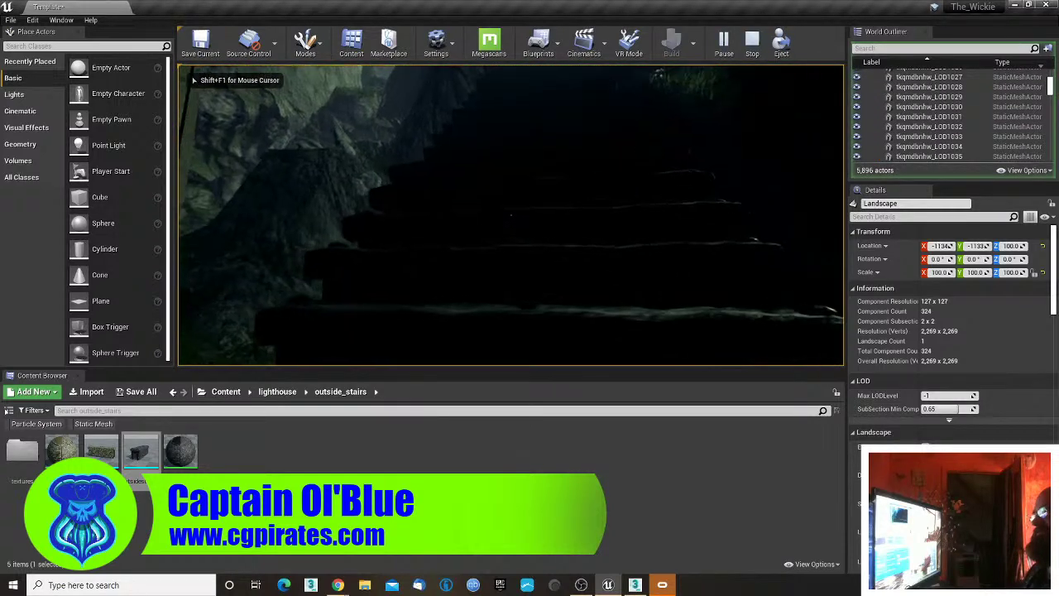
{"action": "key", "text": "w"}
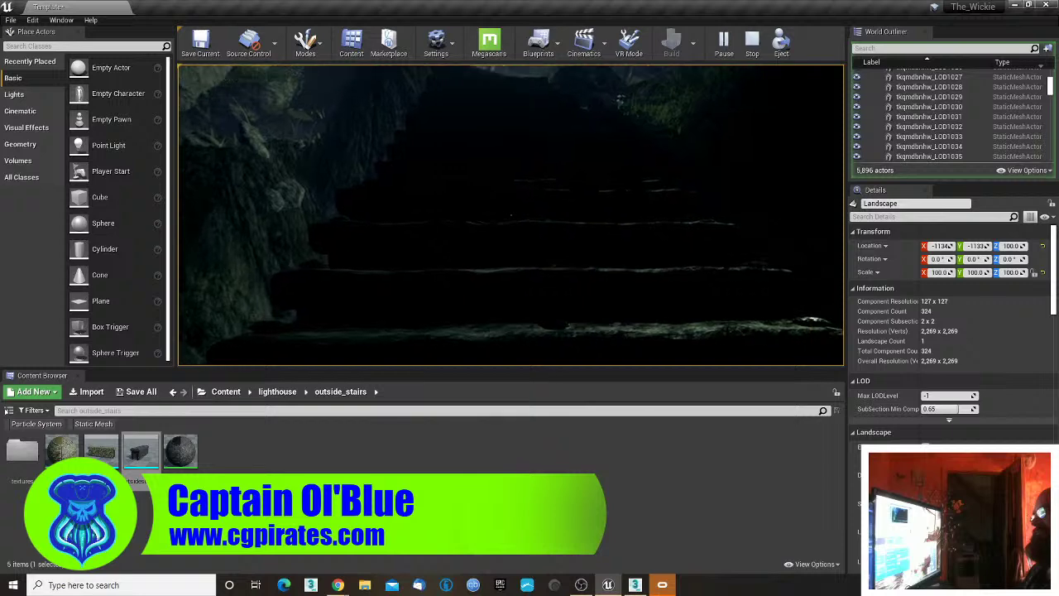
{"action": "key", "text": "w"}
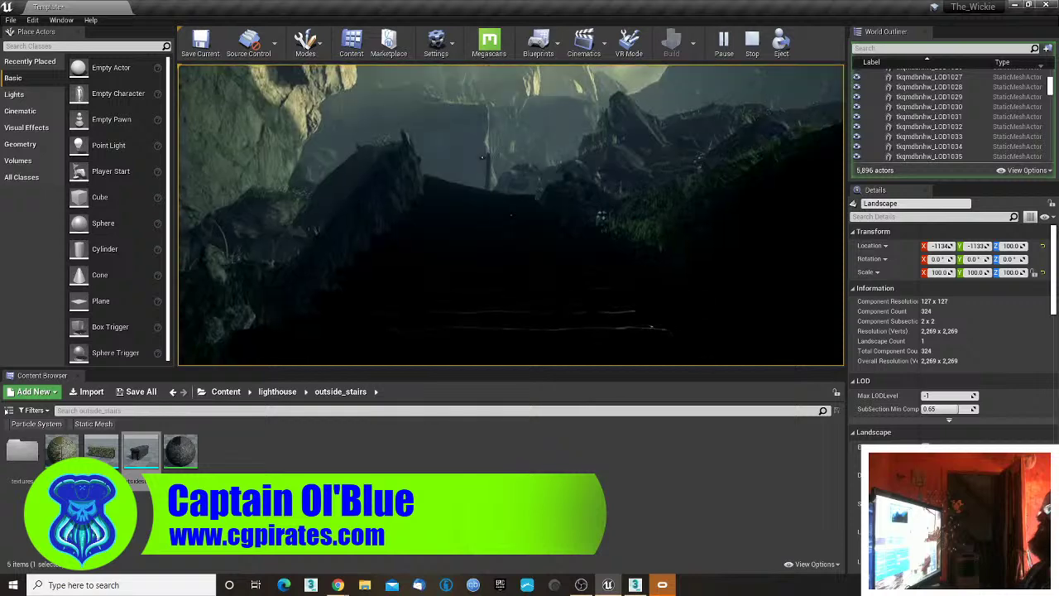
{"action": "key", "text": "s"}
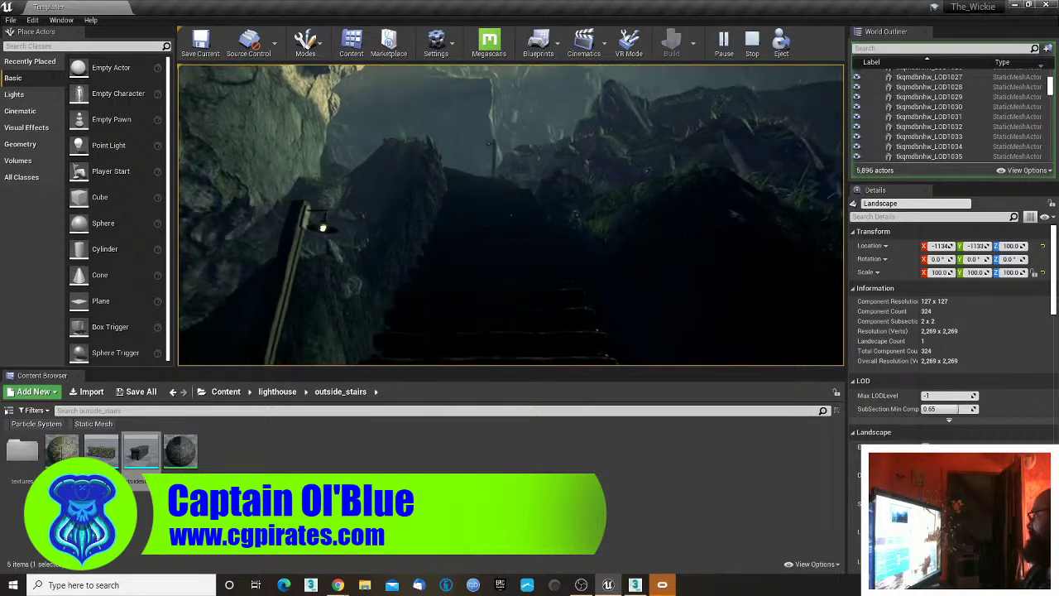
{"action": "key", "text": "Escape"}
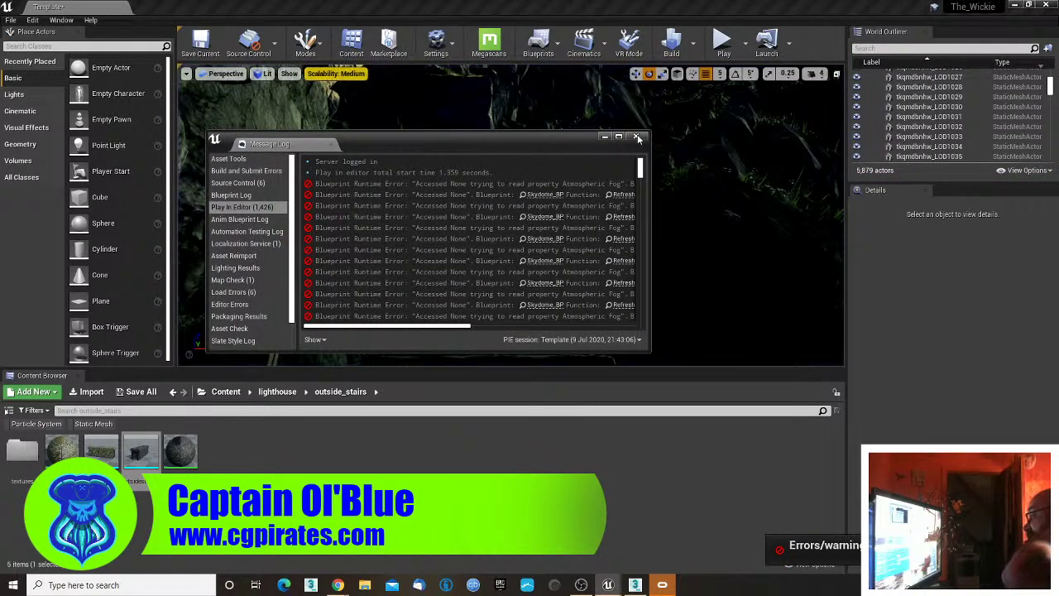
{"action": "left_click", "coordinate": [637, 138]}
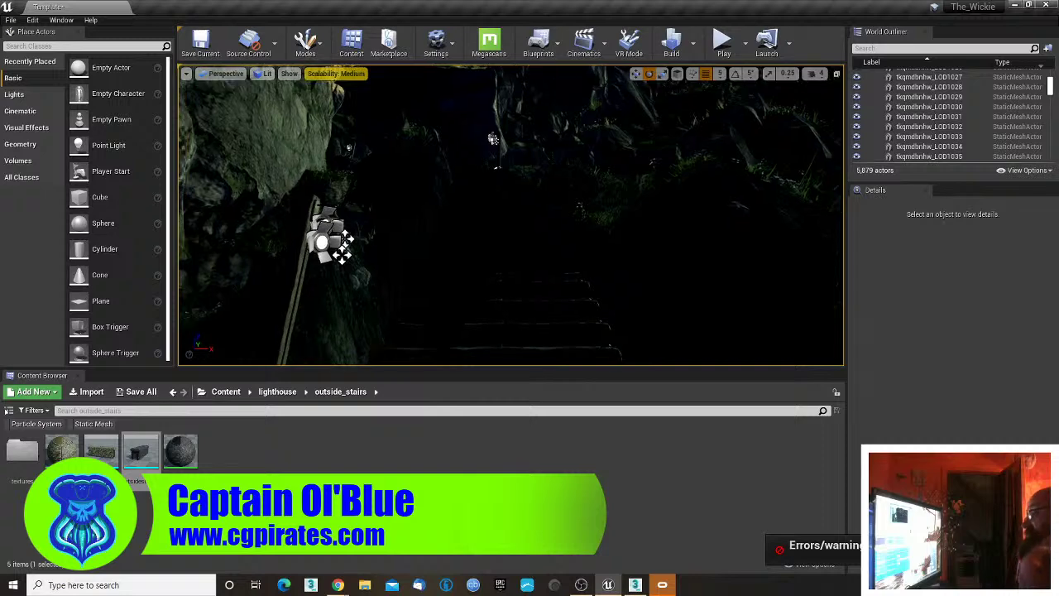
- Open the HorrorEngineCharacter_CH1 blueprint from the HorrorEngine/Blueprints/Core content folder
{"action": "right_click_drag", "start_coordinate": [637, 138], "coordinate": [587, 224]}
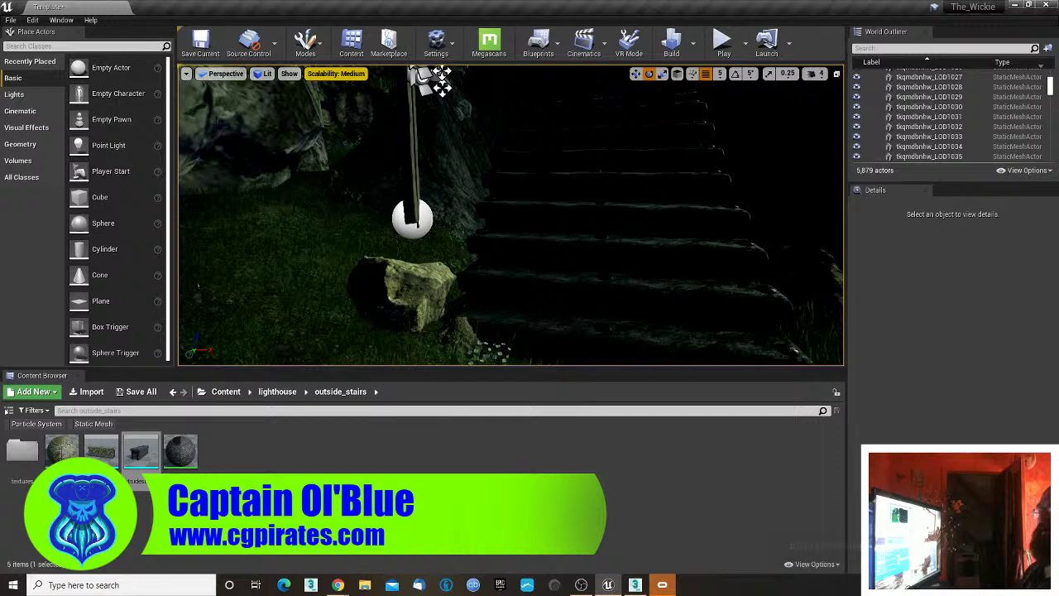
{"action": "left_click", "coordinate": [226, 391]}
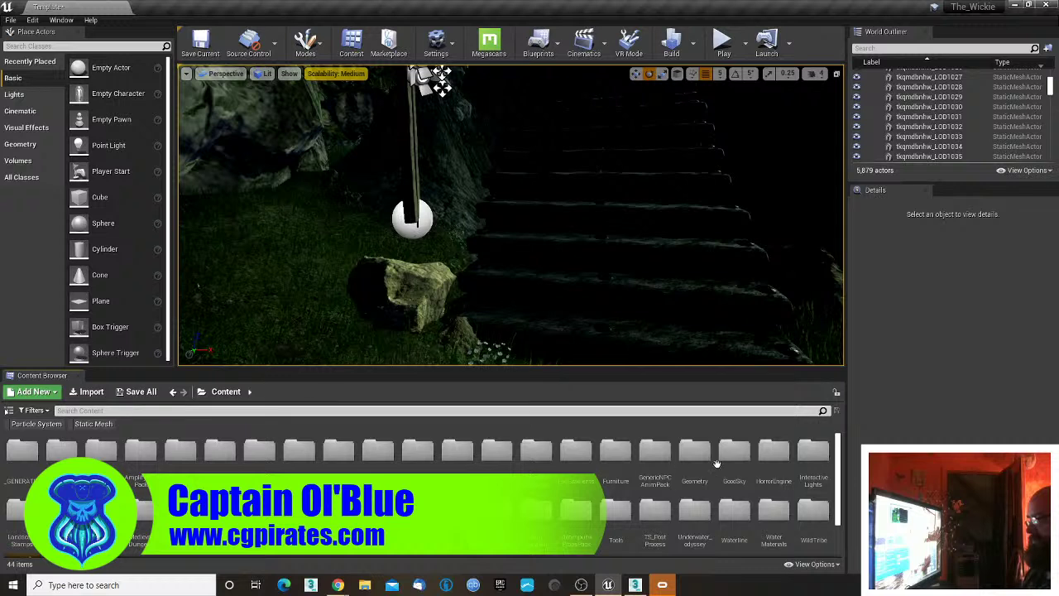
{"action": "double_click", "coordinate": [774, 451]}
{"action": "double_click", "coordinate": [58, 451]}
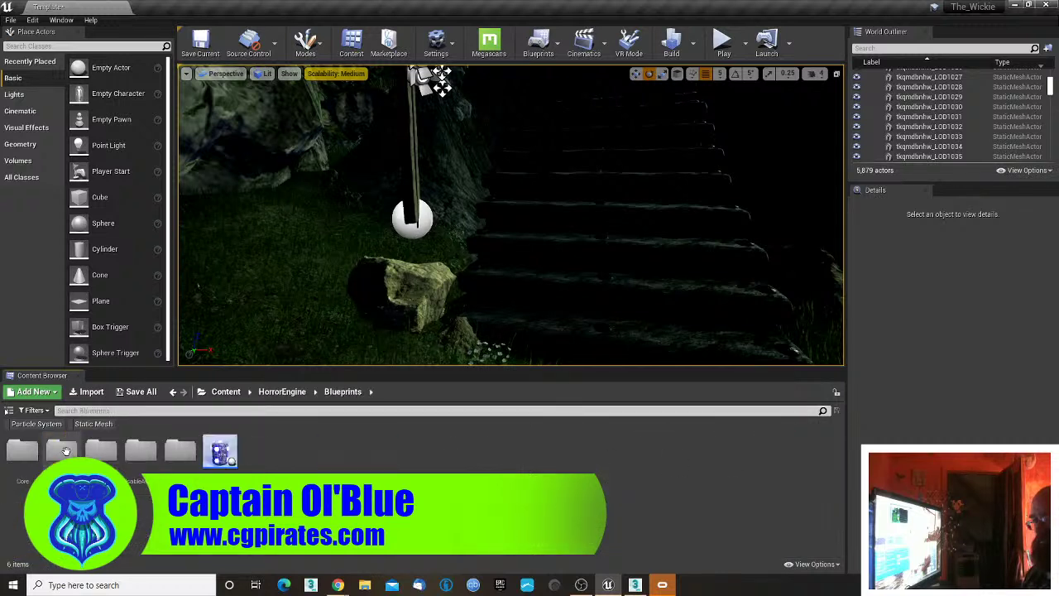
{"action": "double_click", "coordinate": [22, 452]}
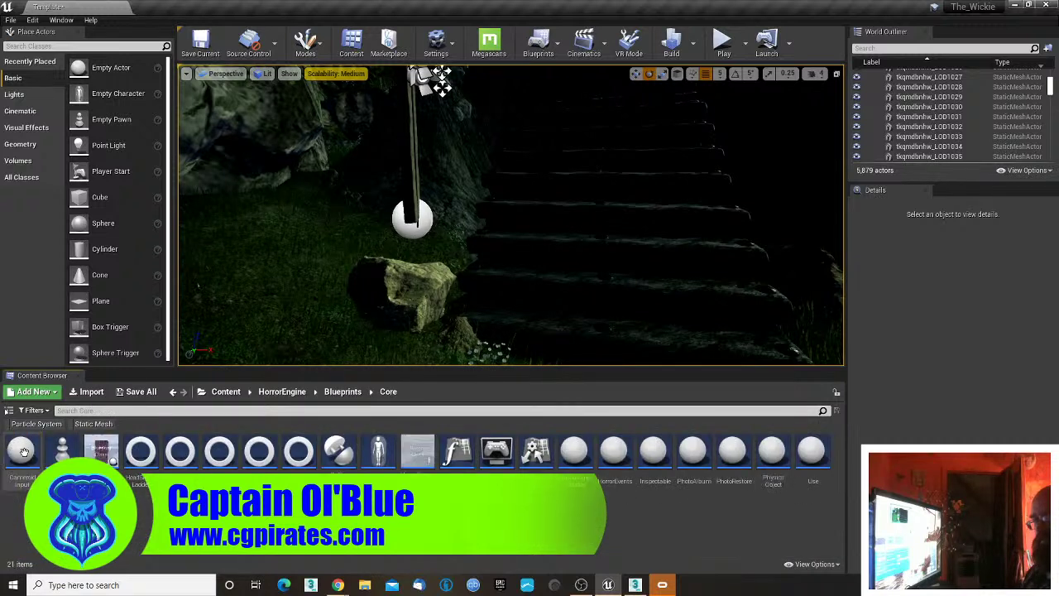
{"action": "double_click", "coordinate": [434, 465]}
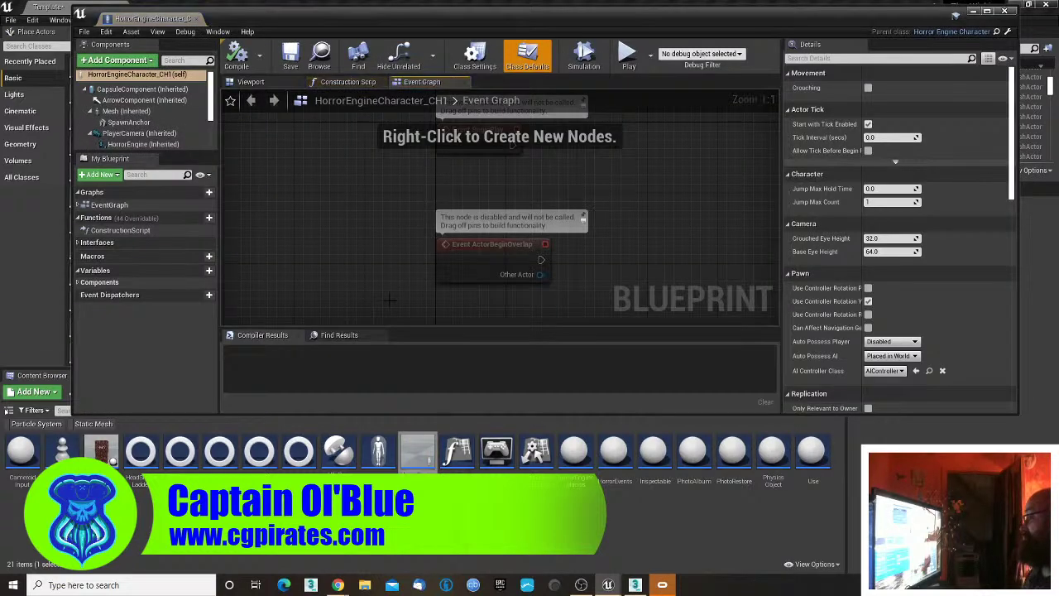
- In the HorrorEngineCharacter_CH1 blueprint, set the CharacterMovement component's Max Step Height to 60, save it, and start playing the level
{"action": "left_click", "coordinate": [248, 82]}
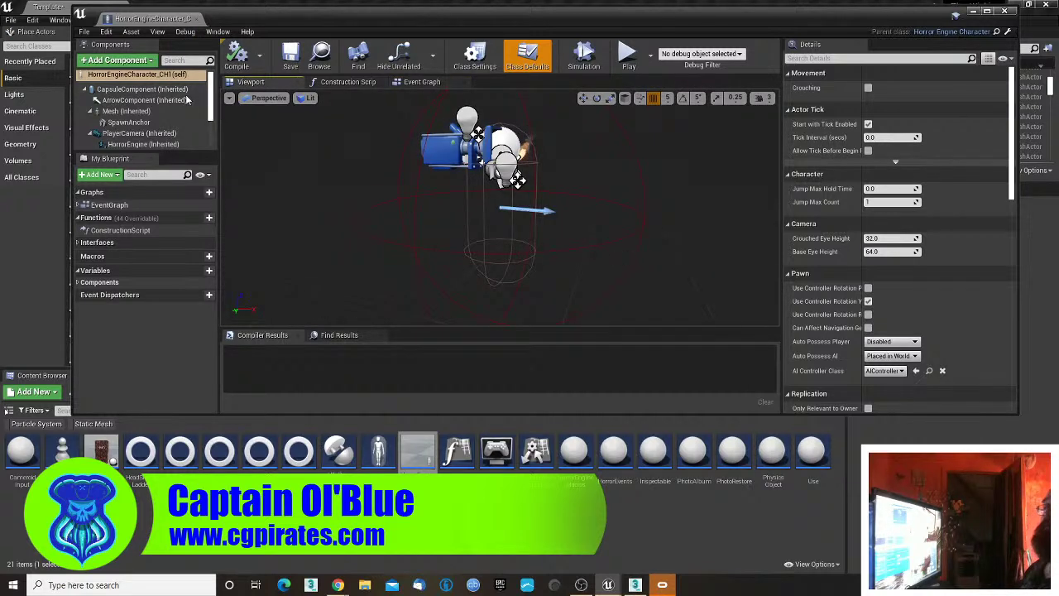
{"action": "left_click", "coordinate": [166, 75]}
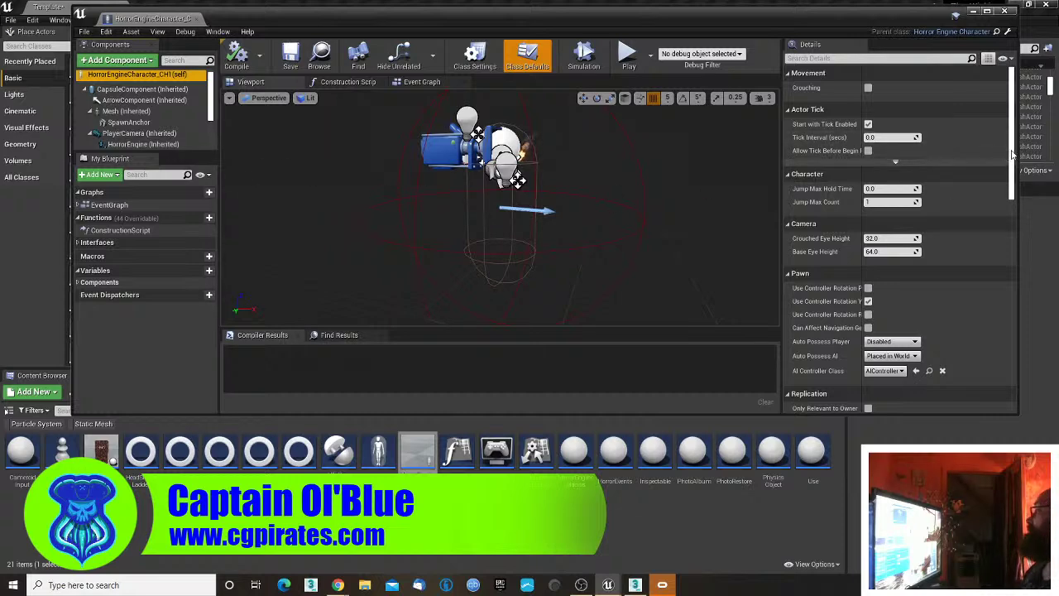
{"action": "left_click_drag", "start_coordinate": [1012, 185], "coordinate": [1024, 402]}
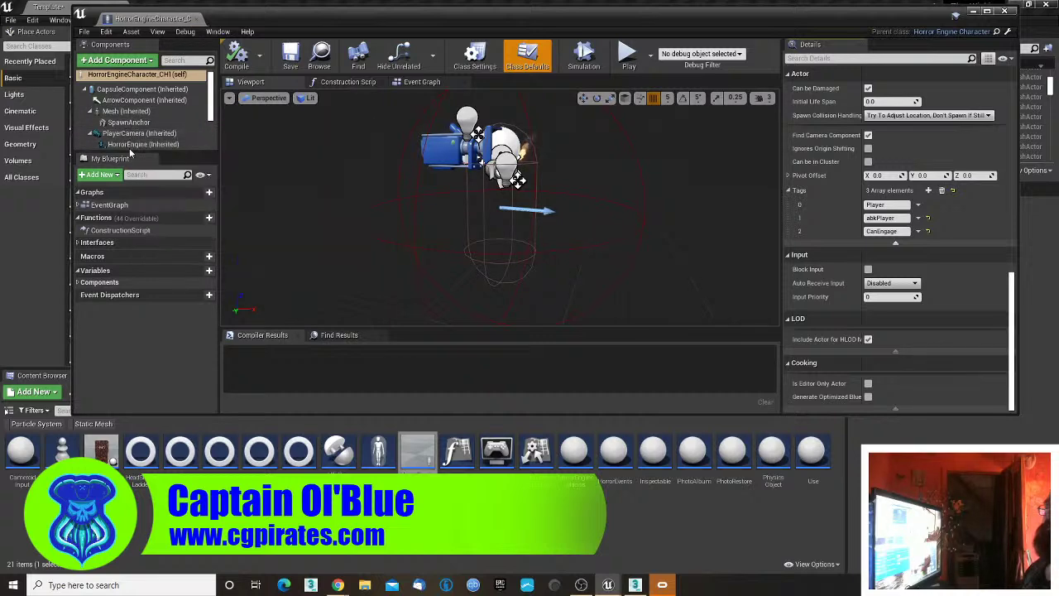
{"action": "scroll", "coordinate": [130, 149], "scroll_direction": "down", "scroll_amount": 2}
{"action": "left_click", "coordinate": [137, 92]}
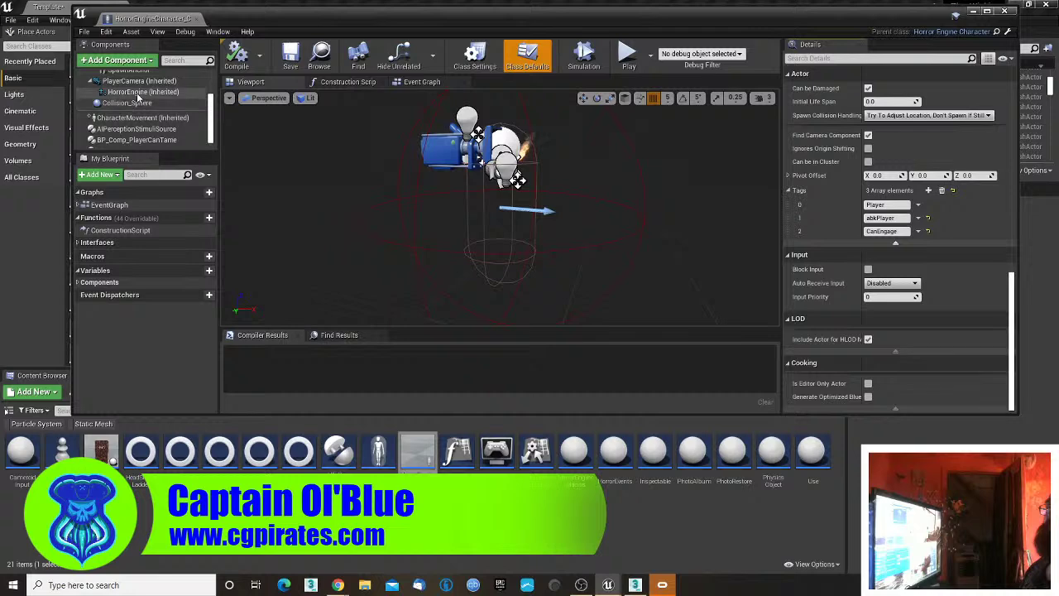
{"action": "left_click", "coordinate": [131, 118]}
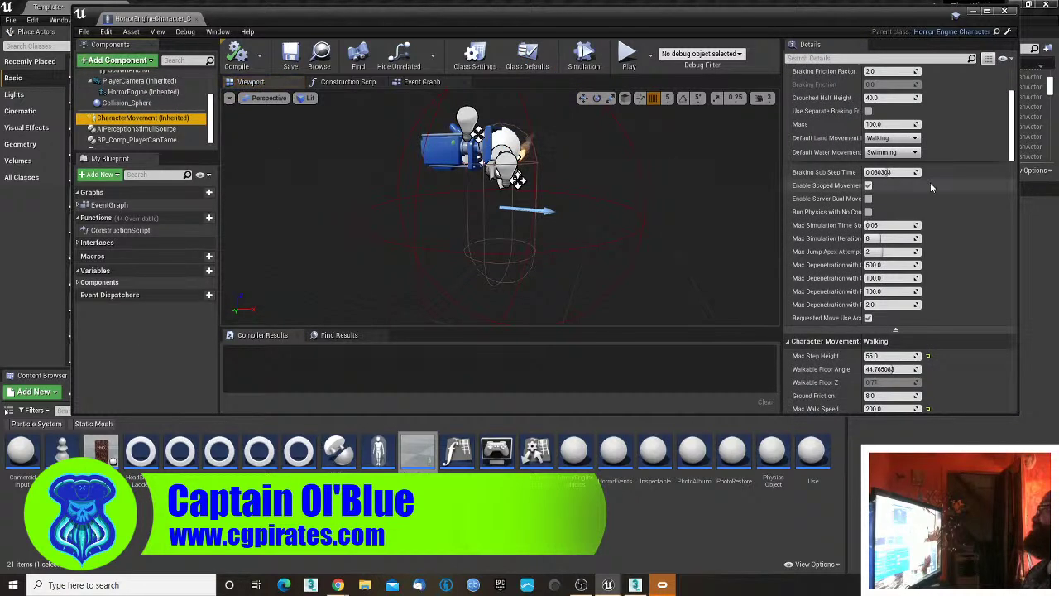
{"action": "left_click", "coordinate": [890, 357]}
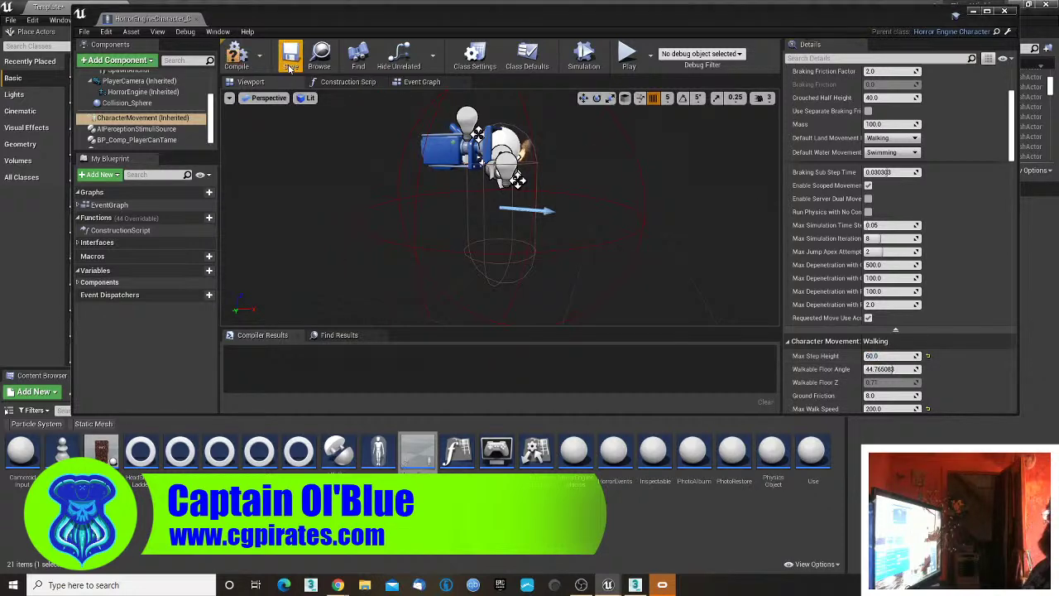
{"action": "left_click_drag", "start_coordinate": [320, 31], "coordinate": [1058, 343]}
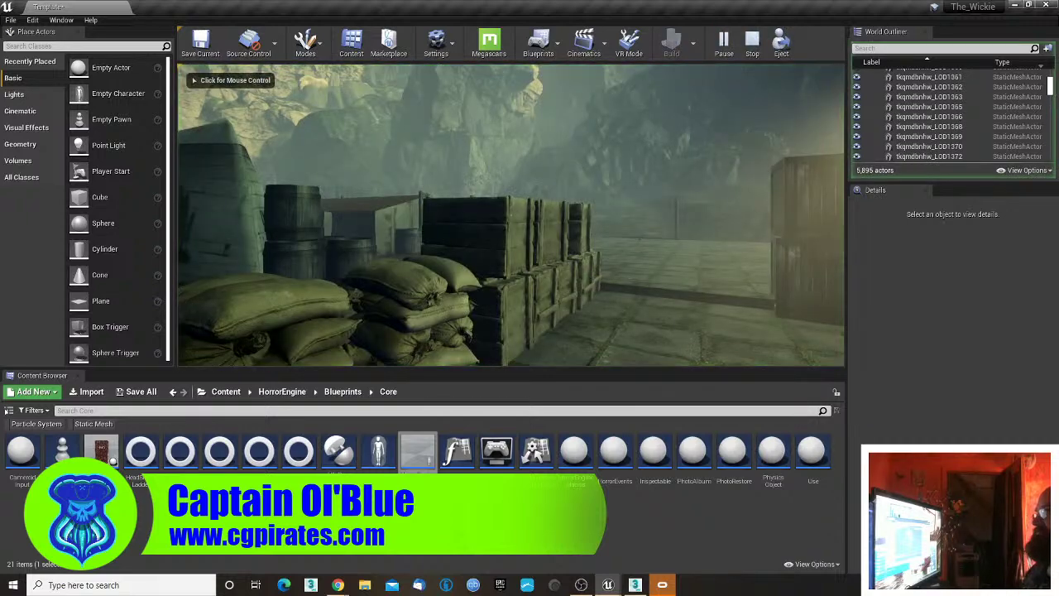
- In the play session, walk from the crates across the paved yard and grass to the foot of the outdoor staircase
{"action": "left_click", "coordinate": [590, 274]}
{"action": "key", "text": "w"}
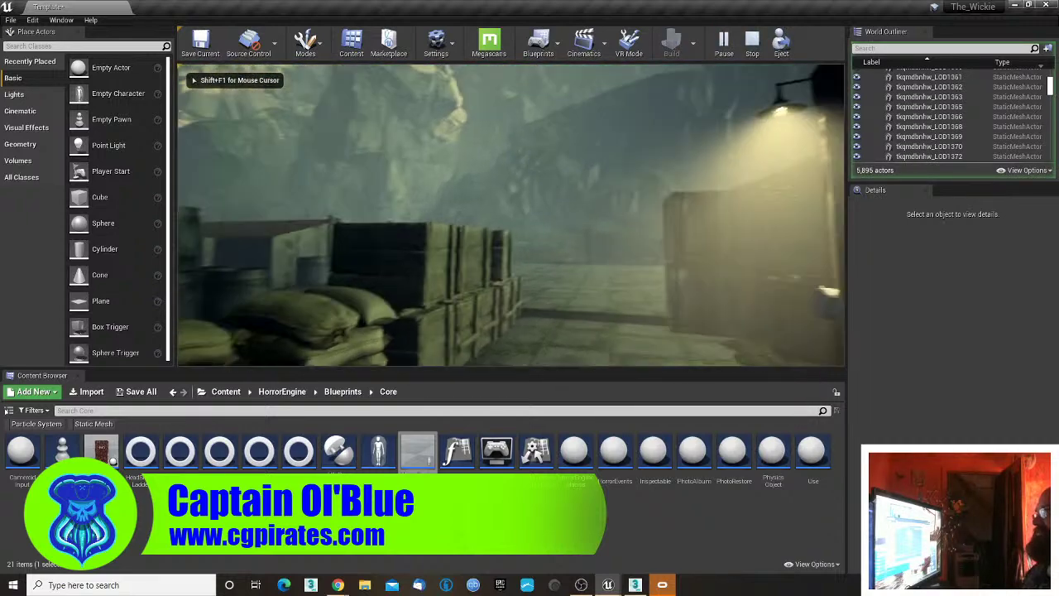
{"action": "key", "text": "w"}
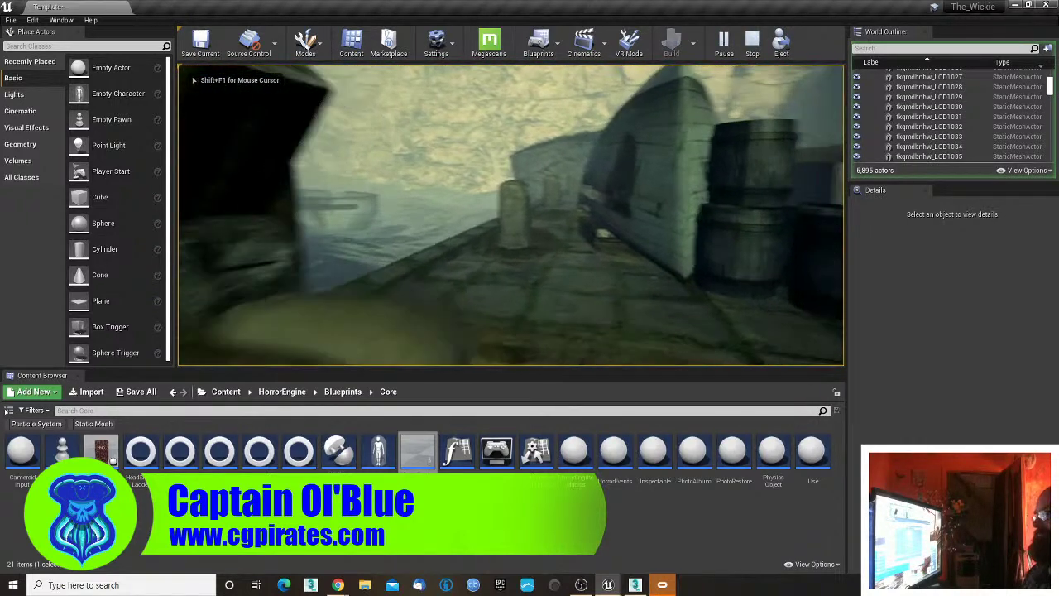
{"action": "key", "text": "w"}
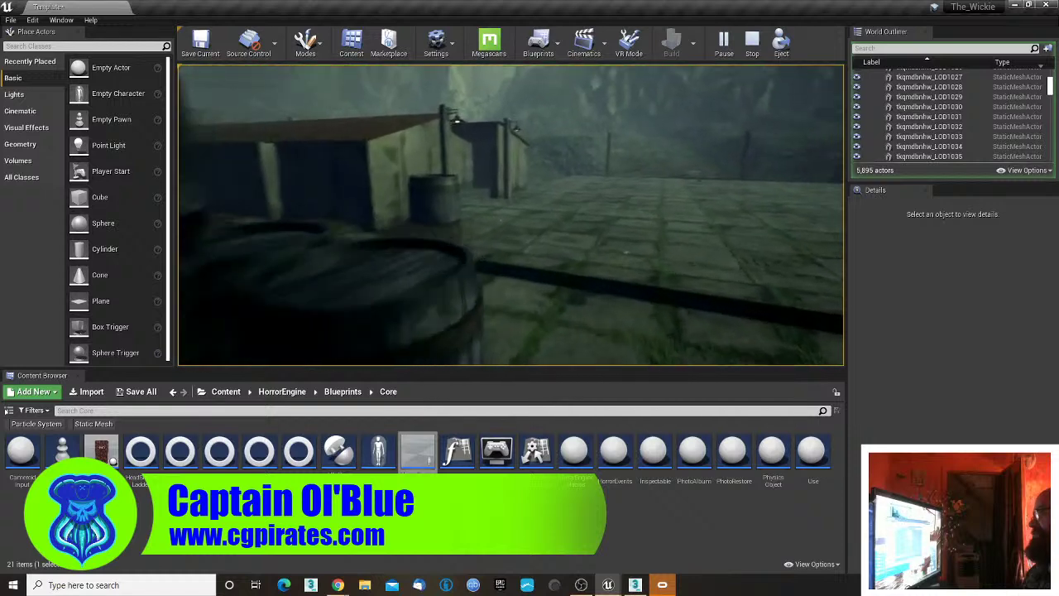
{"action": "key", "text": "w"}
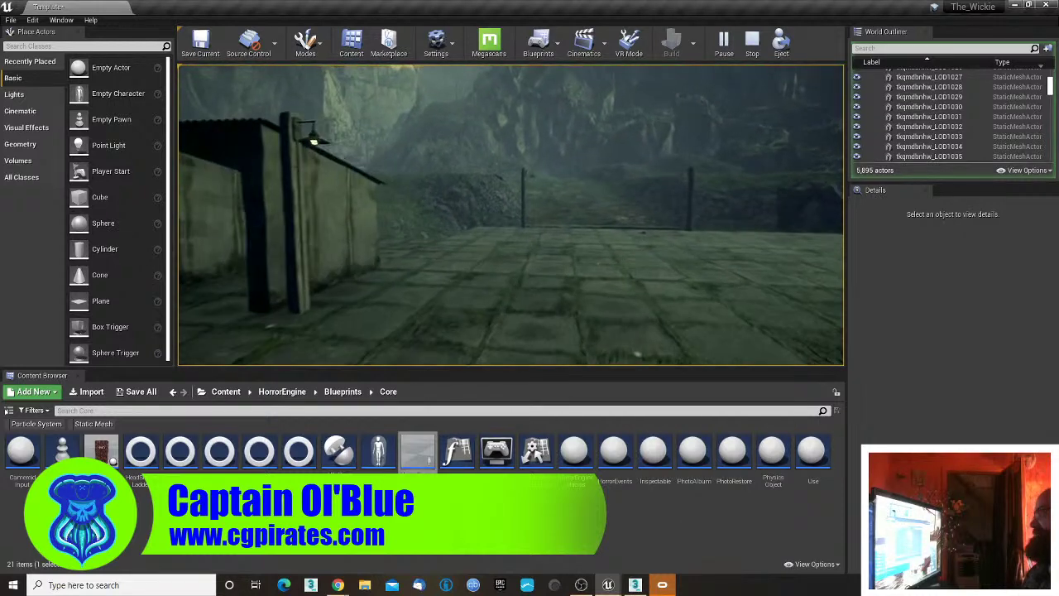
{"action": "key", "text": "w"}
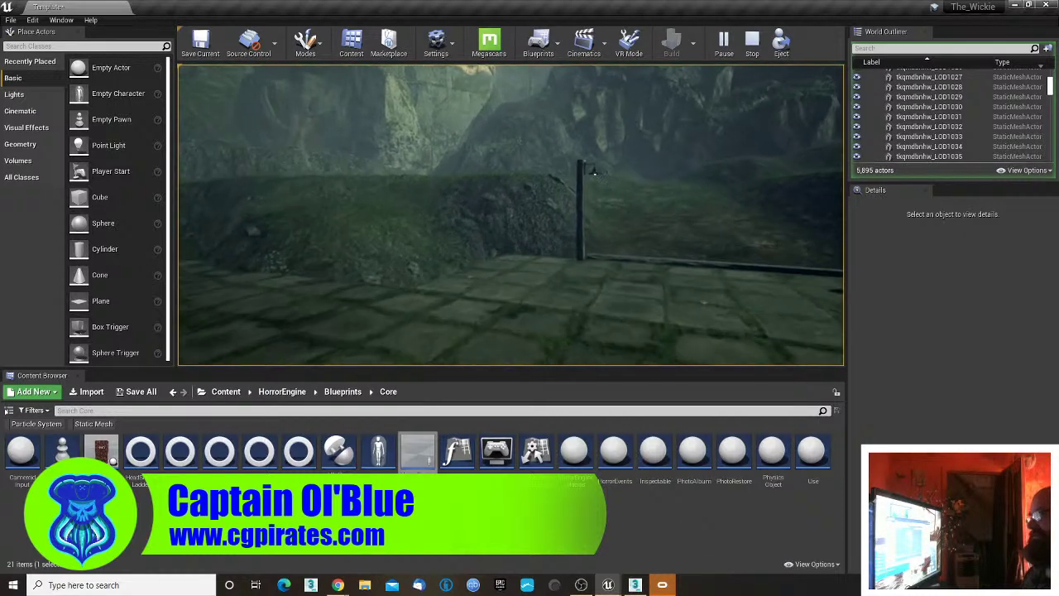
{"action": "key", "text": "w"}
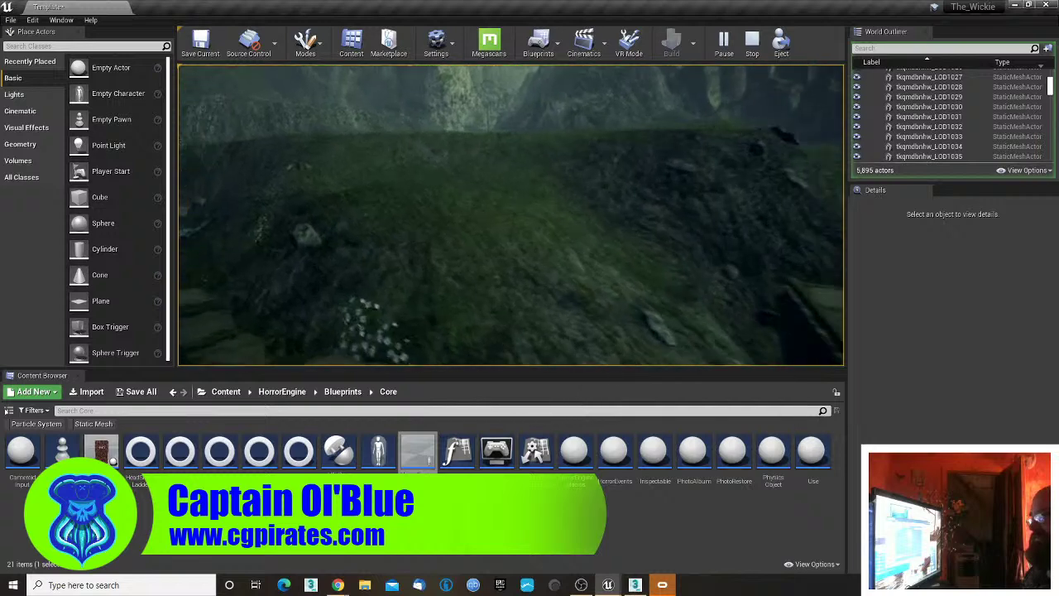
{"action": "key", "text": "w"}
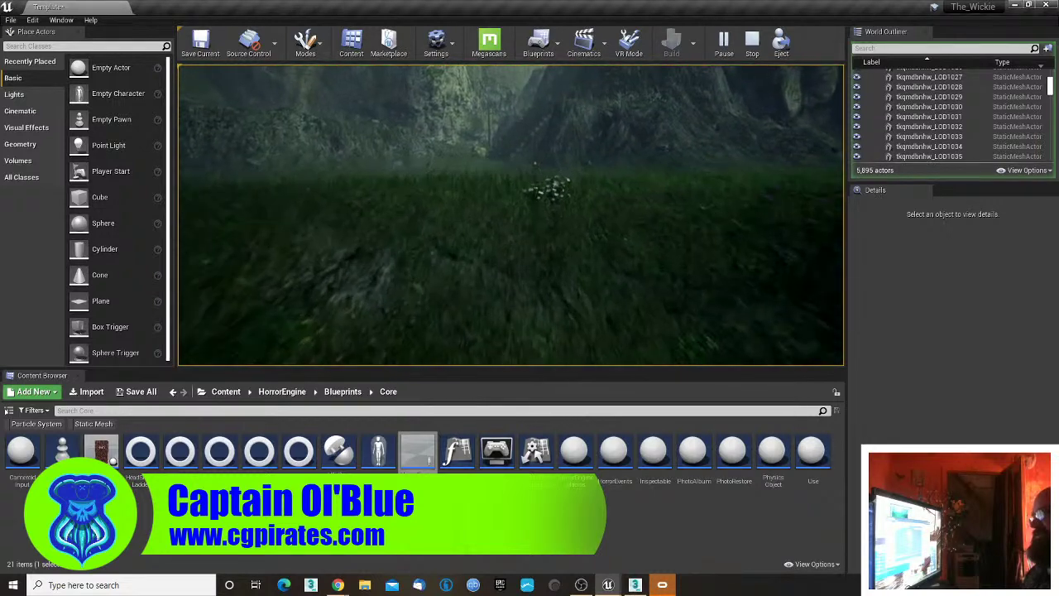
{"action": "key", "text": "w"}
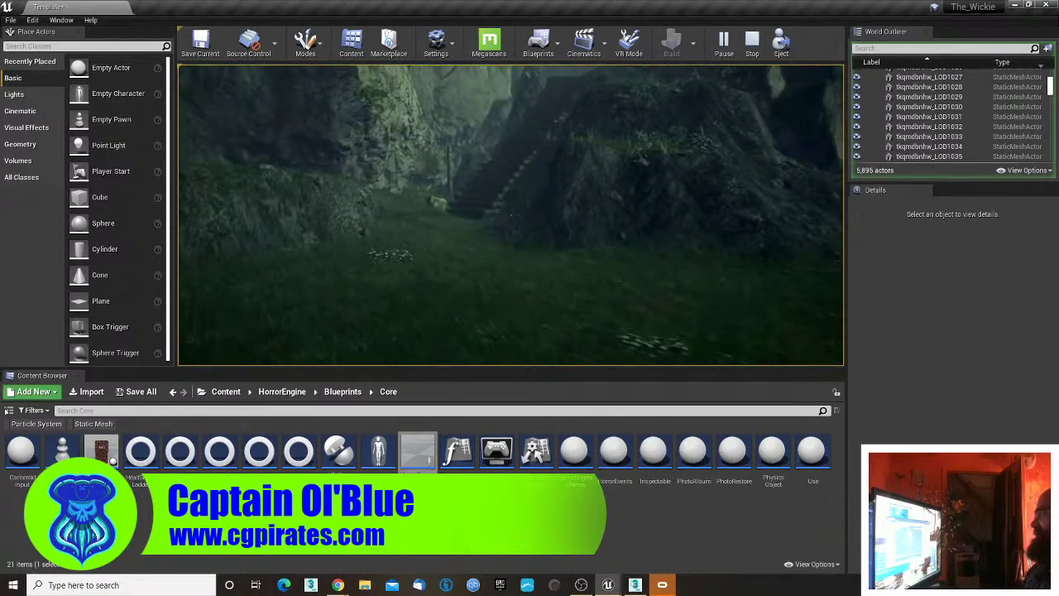
{"action": "key", "text": "w"}
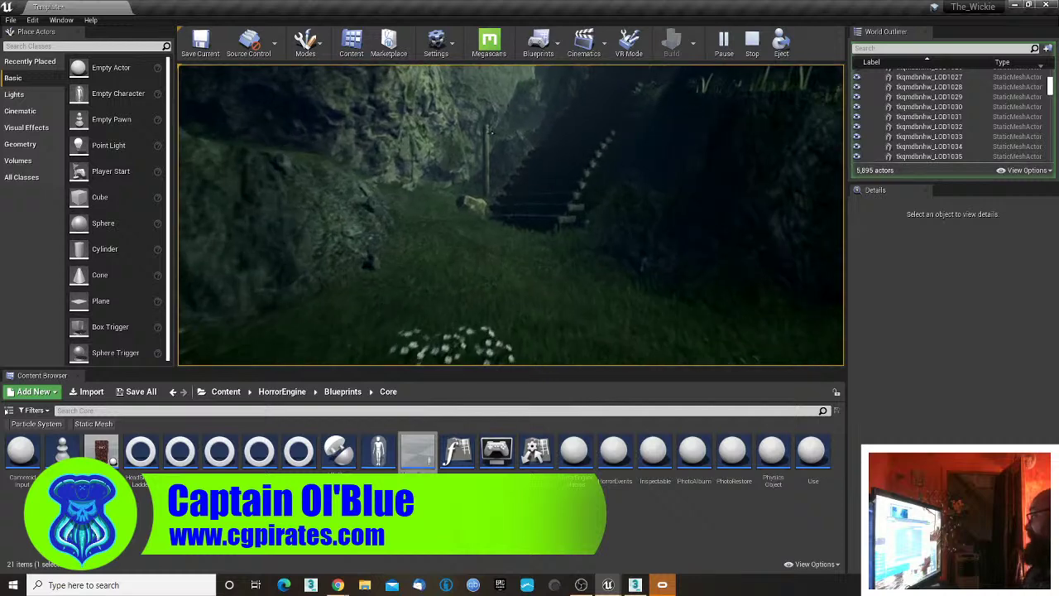
{"action": "key", "text": "w"}
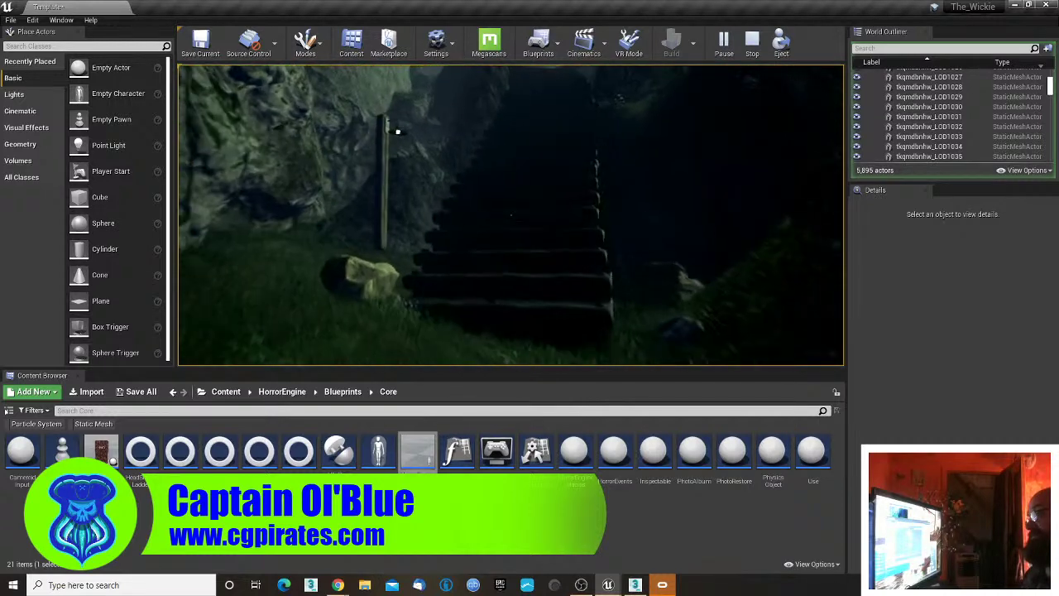
- Test climbing the outdoor staircase in play mode, end the session, and dismiss the message log
{"action": "key", "text": "w"}
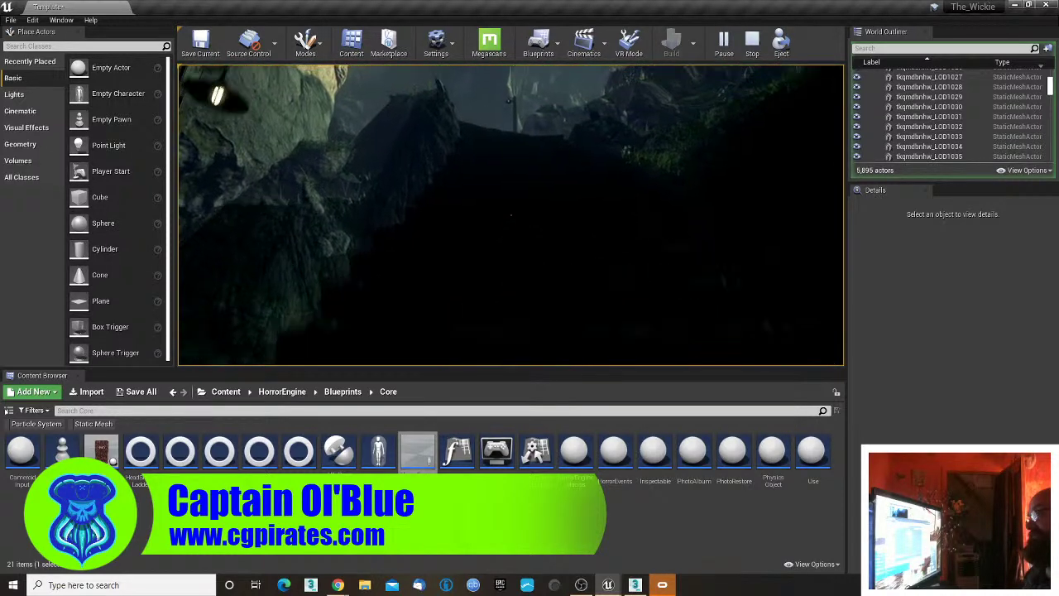
{"action": "key", "text": "w"}
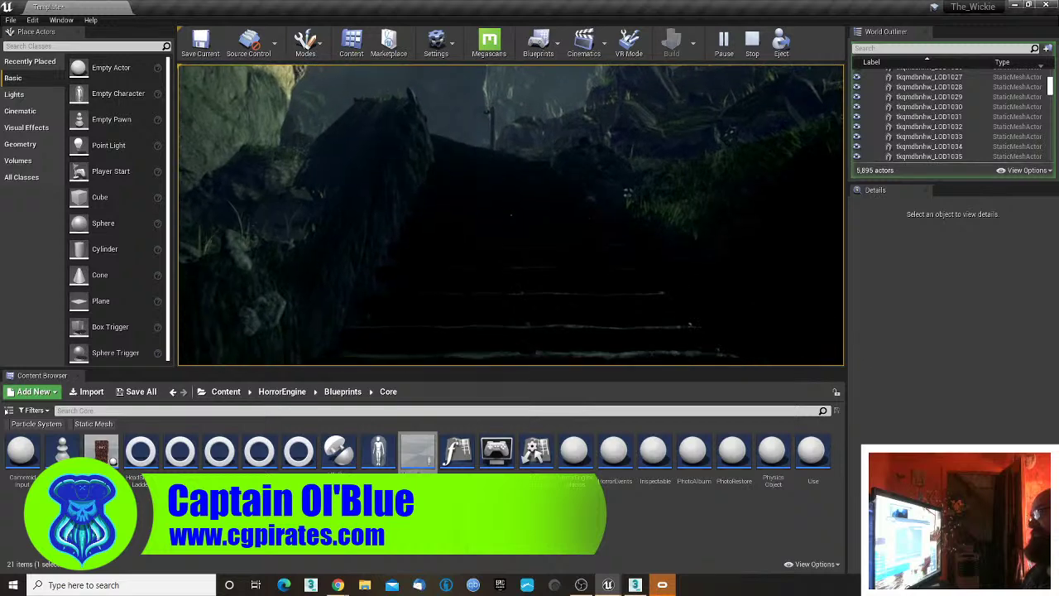
{"action": "key", "text": "w"}
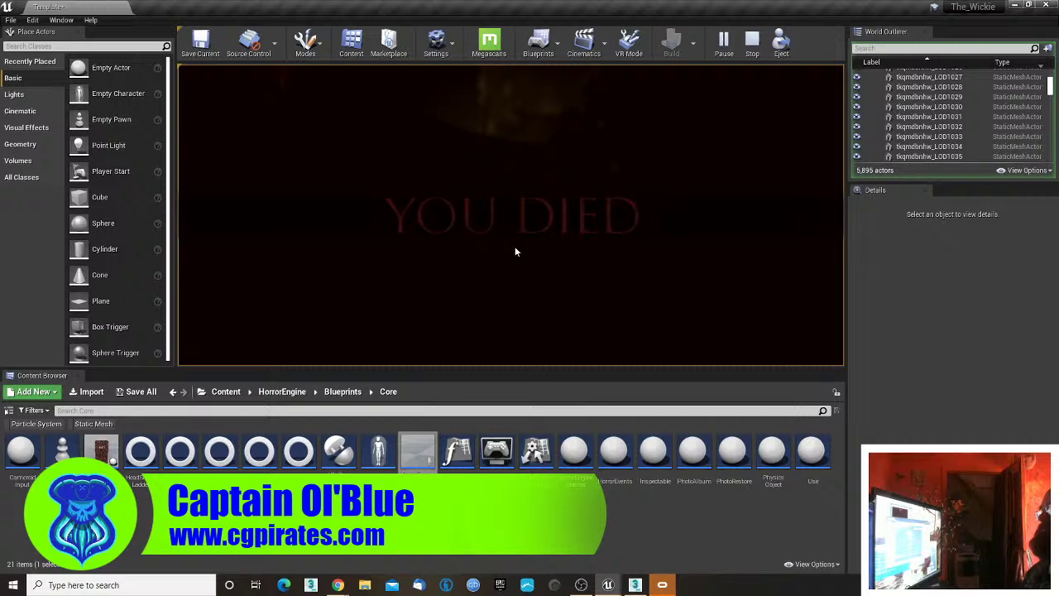
{"action": "key", "text": "Escape"}
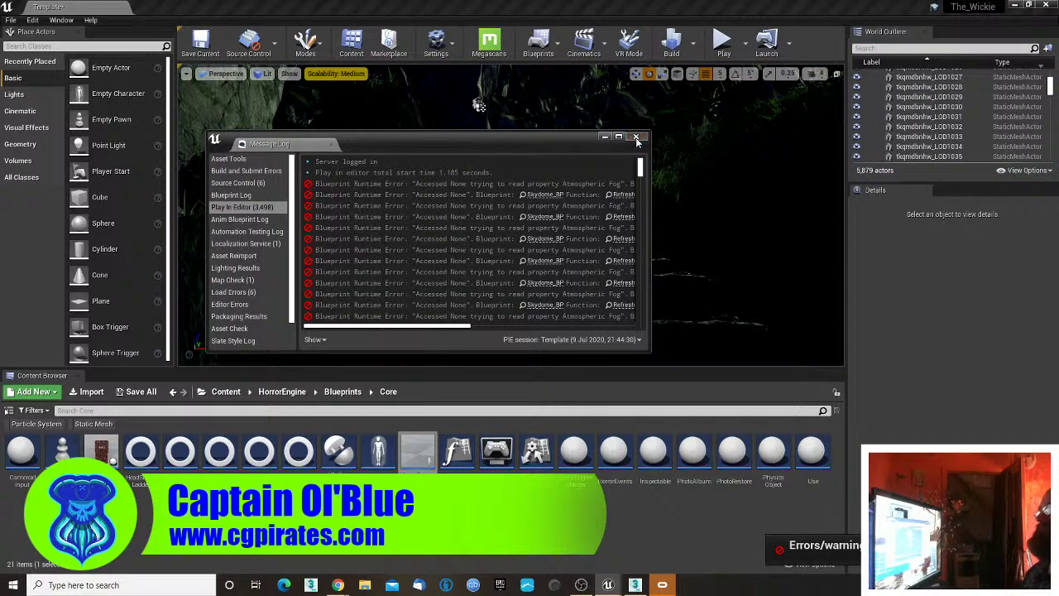
{"action": "left_click", "coordinate": [636, 138]}
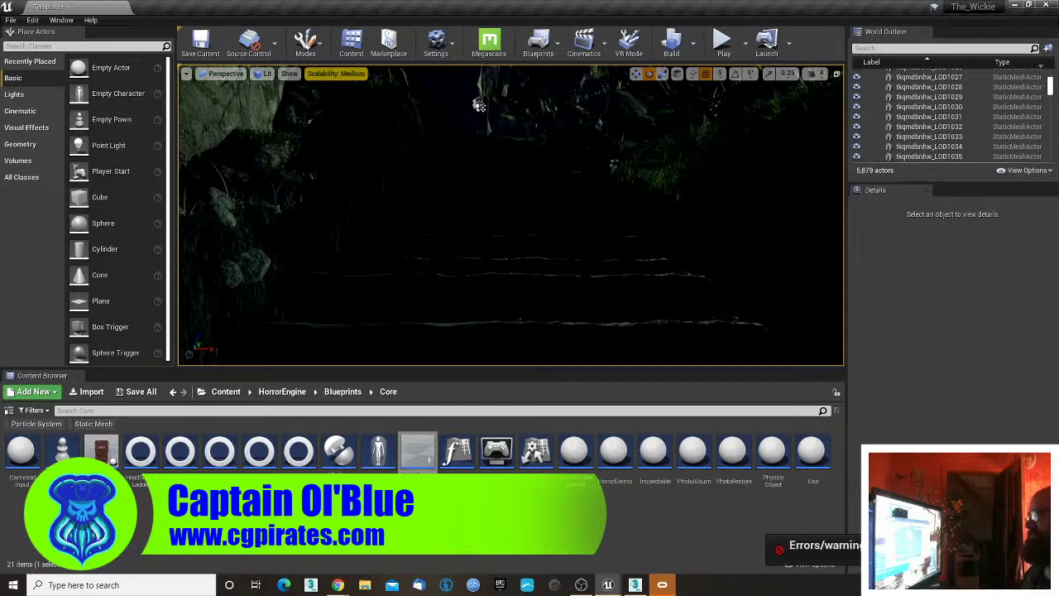
- Display the level in Player Collision view and examine the collision shapes of the outdoor staircase from its foot
{"action": "key", "text": "s"}
{"action": "right_click_drag", "start_coordinate": [510, 215], "coordinate": [464, 222]}
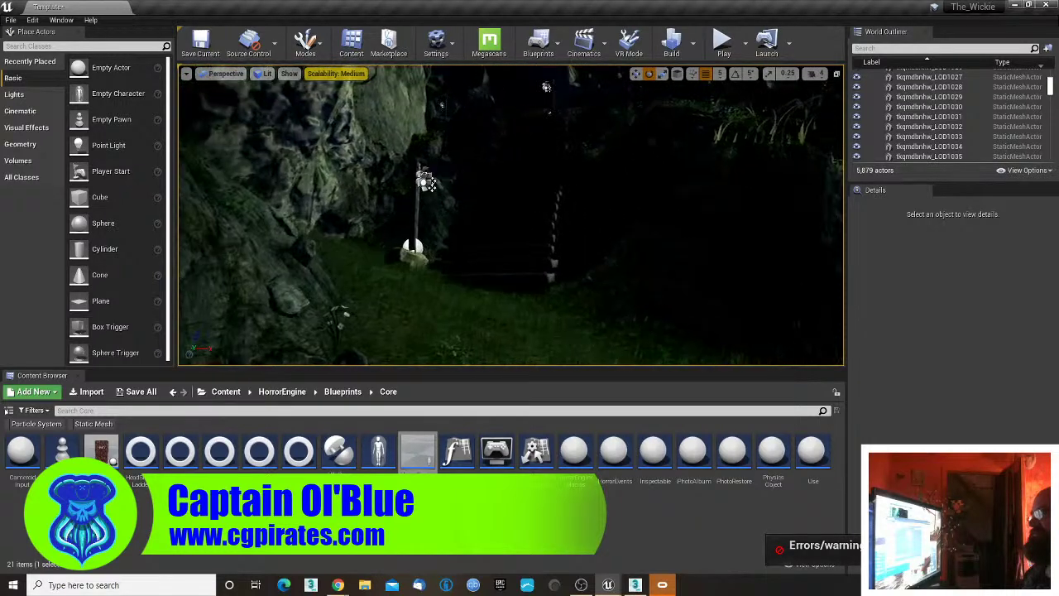
{"action": "key", "text": "w"}
{"action": "mouse_move", "coordinate": [284, 140]}
{"action": "right_mouse_down"}
{"action": "mouse_move", "coordinate": [263, 131]}
{"action": "mouse_move", "coordinate": [270, 141]}
{"action": "right_mouse_up"}
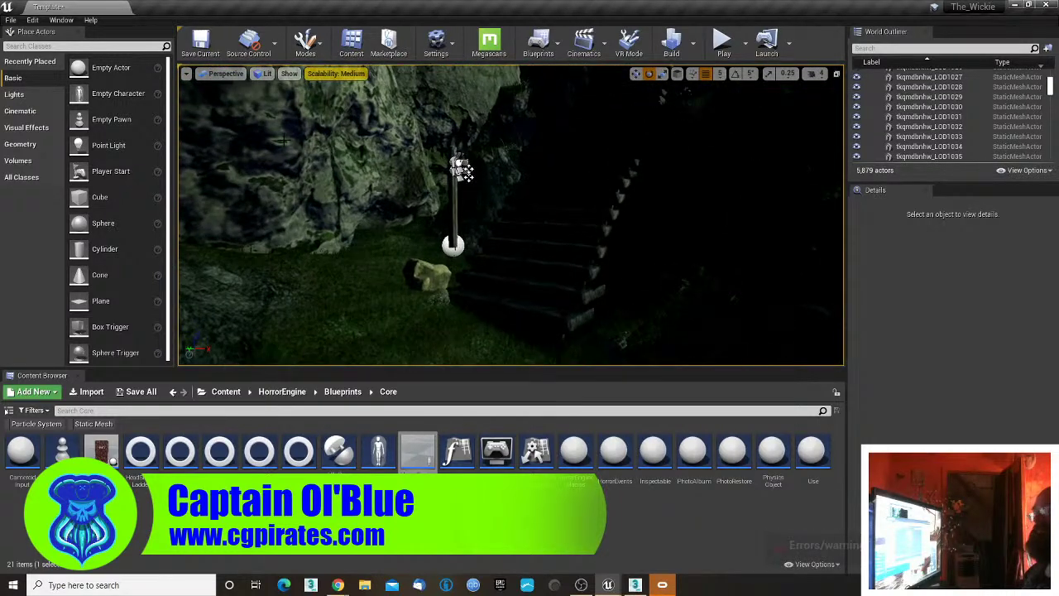
{"action": "left_click", "coordinate": [265, 74]}
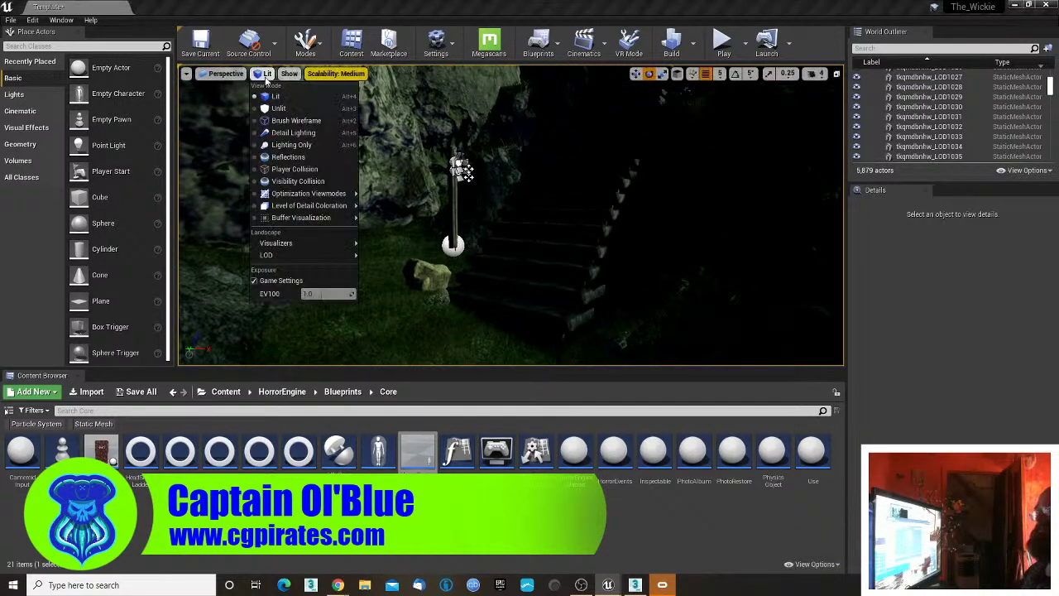
{"action": "left_click", "coordinate": [286, 172]}
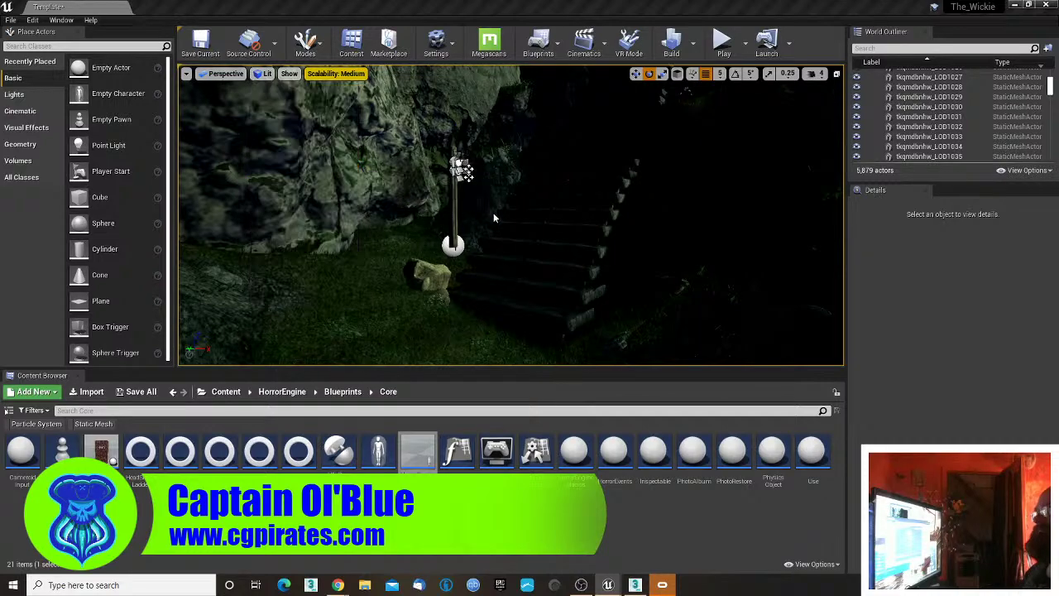
{"action": "right_click_drag", "start_coordinate": [488, 202], "coordinate": [455, 215]}
{"action": "right_click_drag", "start_coordinate": [540, 138], "coordinate": [677, 136]}
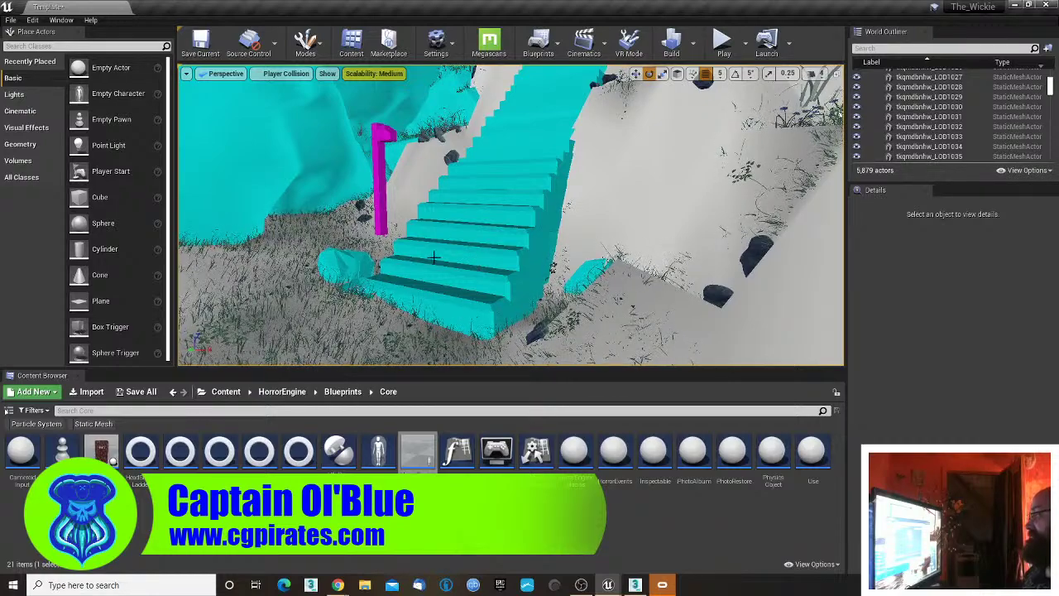
{"action": "right_click_drag", "start_coordinate": [479, 263], "coordinate": [491, 254]}
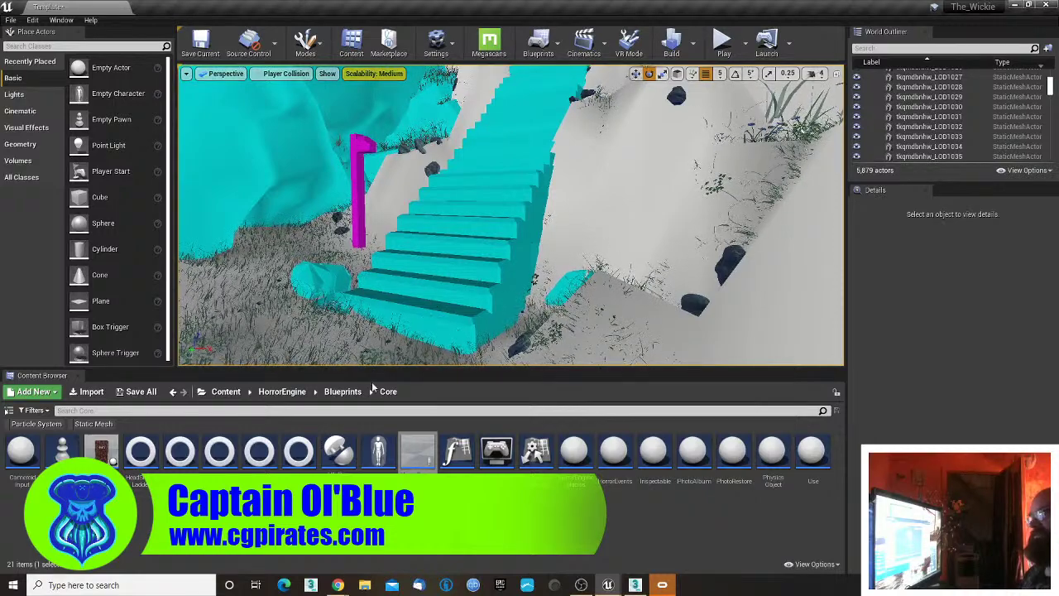
- Find the mesh used by the staircase's bottom step in the content folder and open outsidestairs1 for editing
{"action": "left_click", "coordinate": [430, 306]}
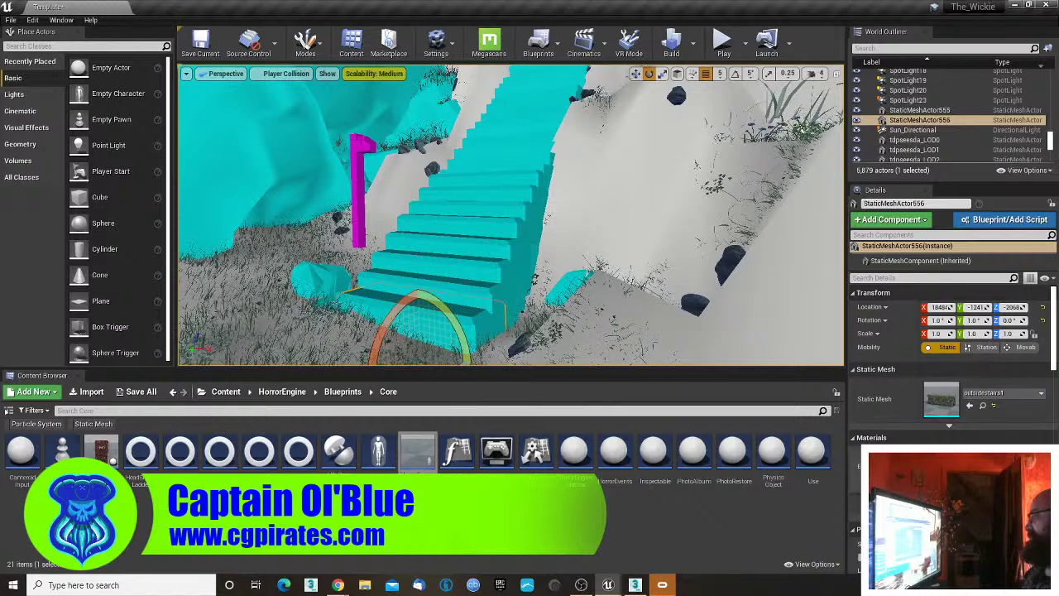
{"action": "left_click", "coordinate": [969, 405]}
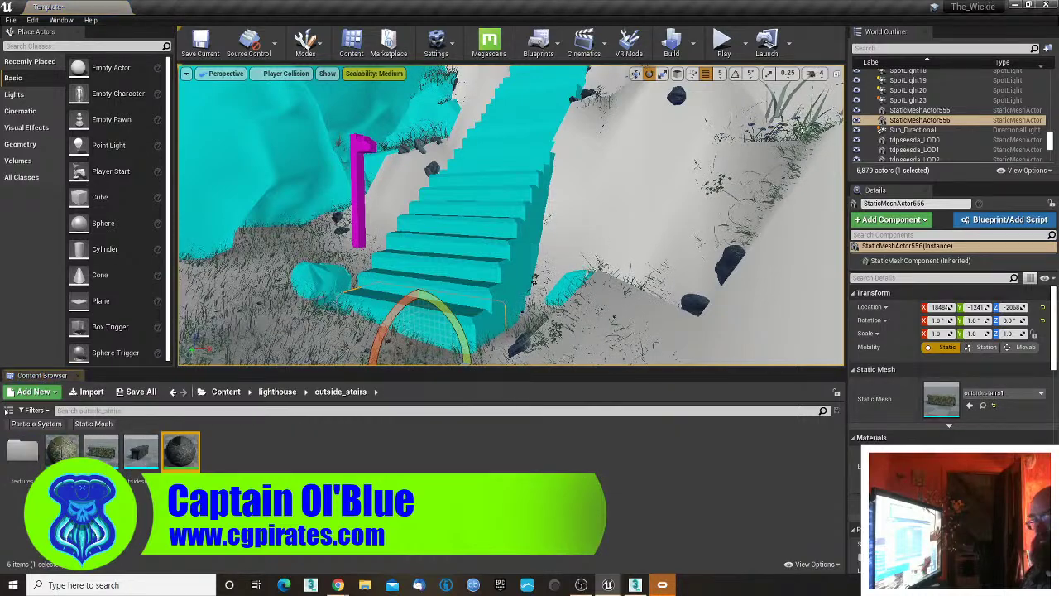
{"action": "double_click", "coordinate": [106, 455]}
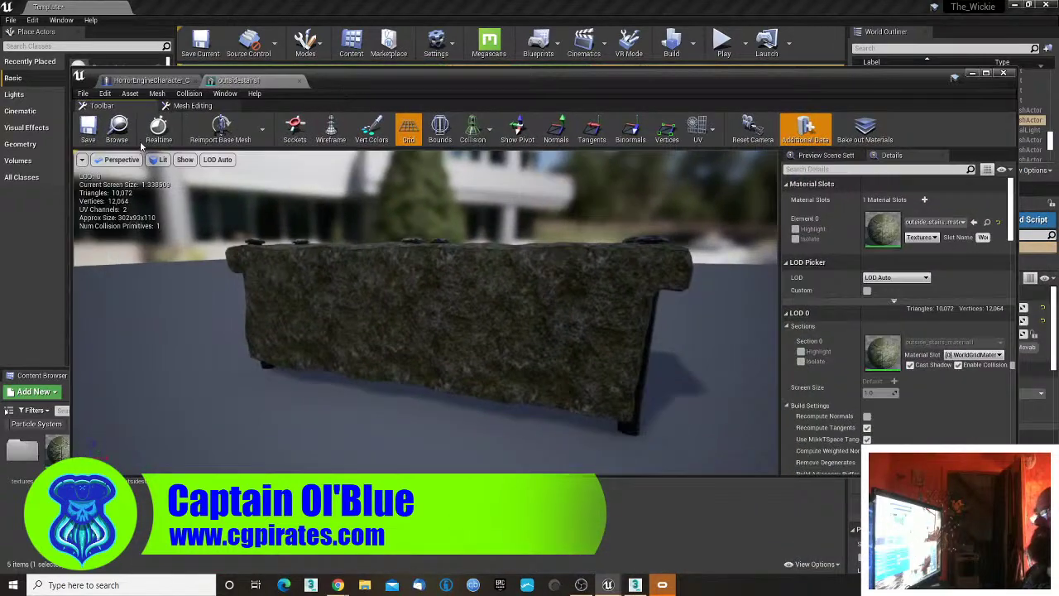
- Remove the existing collision from the outsidestairs1 mesh and add a box simplified collision in its place
{"action": "left_click_drag", "start_coordinate": [170, 244], "coordinate": [215, 248]}
{"action": "left_click", "coordinate": [196, 94]}
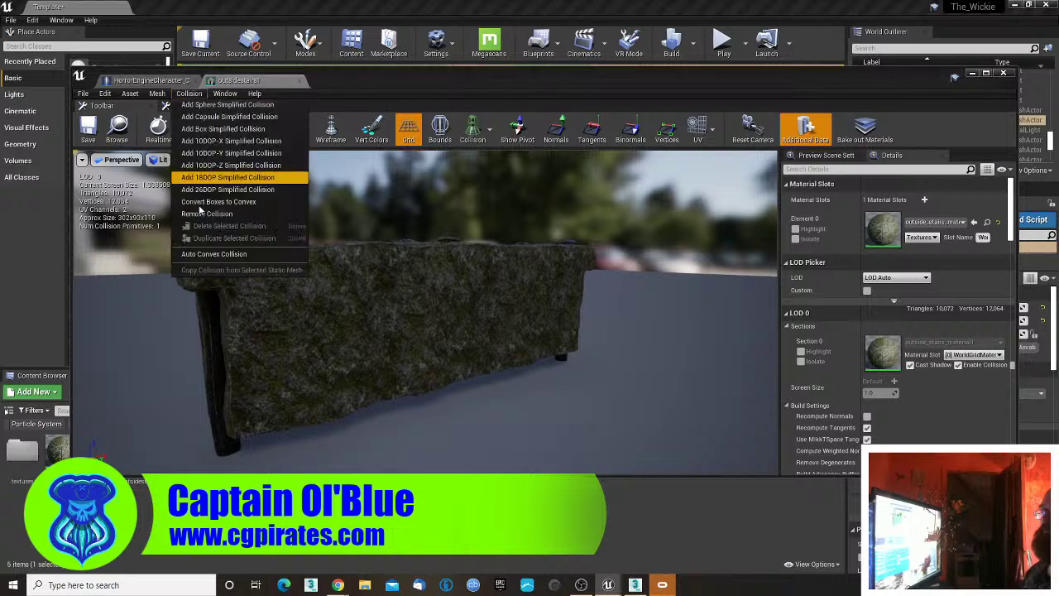
{"action": "left_click", "coordinate": [200, 209]}
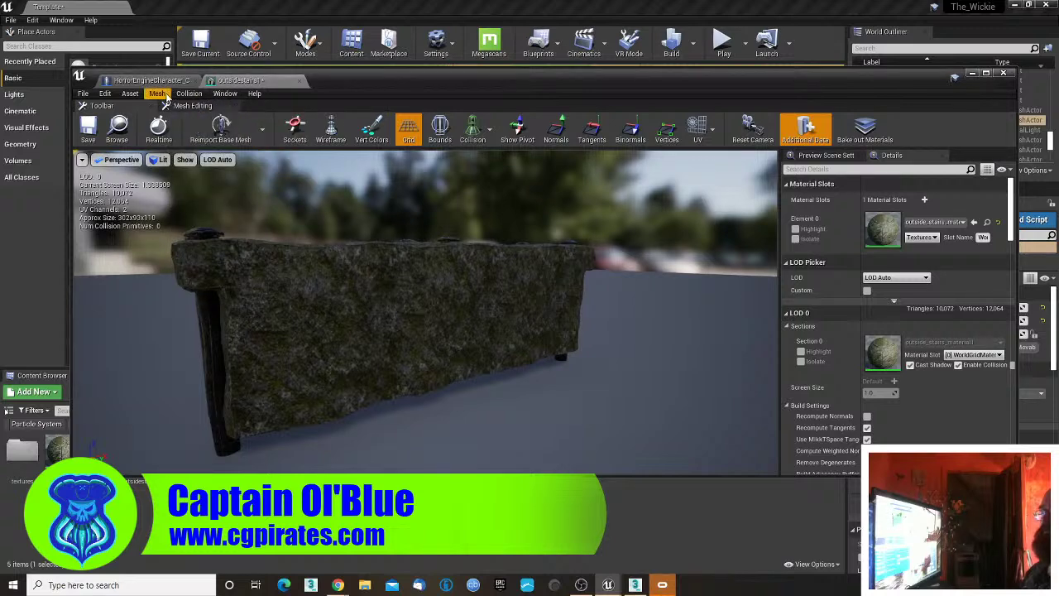
{"action": "left_click", "coordinate": [189, 93]}
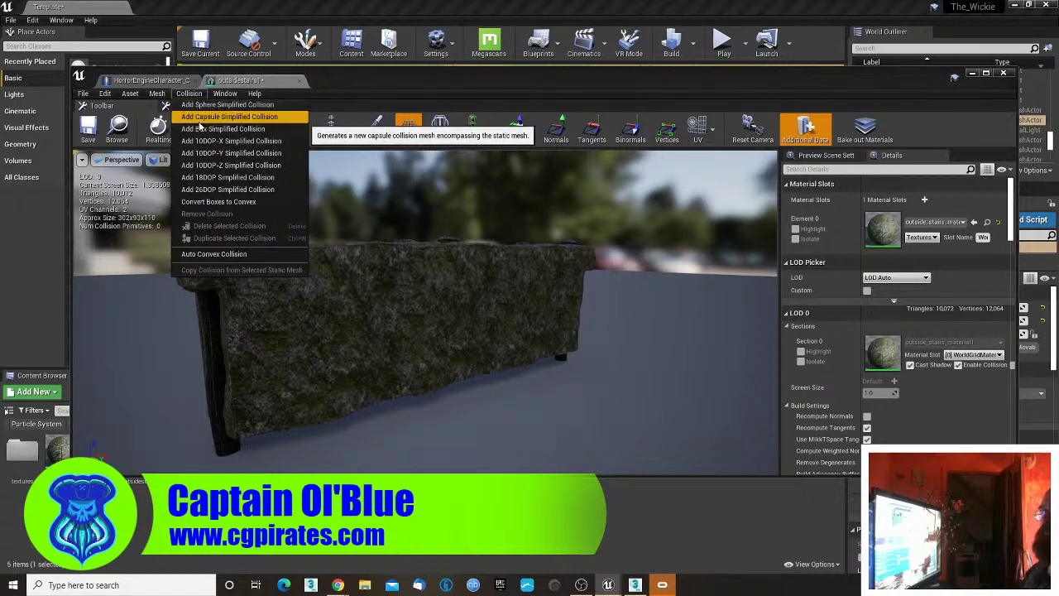
{"action": "left_click", "coordinate": [222, 128]}
{"action": "left_click_drag", "start_coordinate": [224, 197], "coordinate": [356, 197]}
- Switch the outsidestairs1 mesh preview from perspective to the Front orthographic view
{"action": "left_click", "coordinate": [156, 162]}
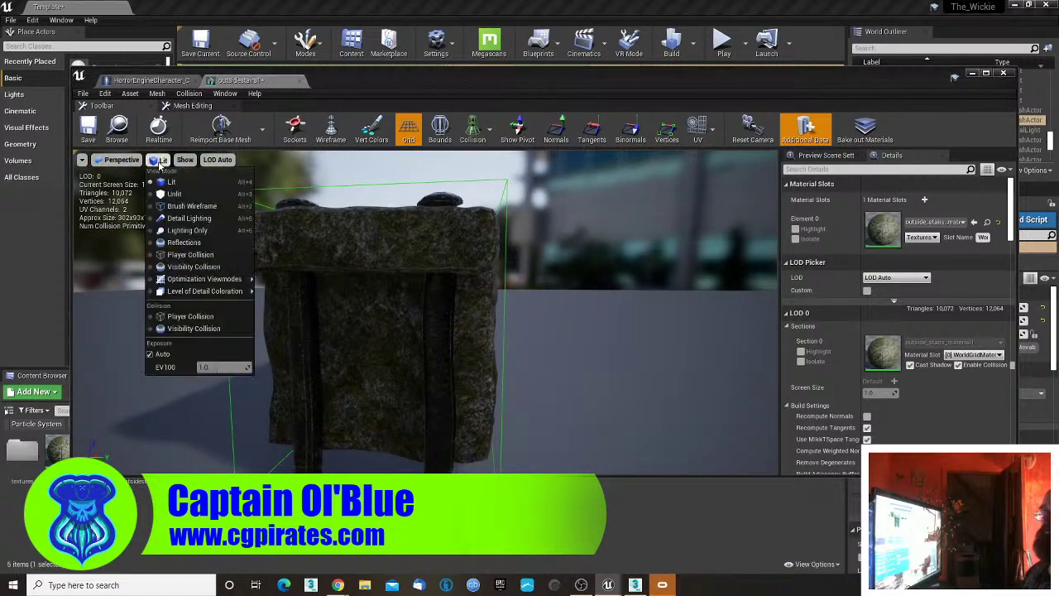
{"action": "left_click", "coordinate": [129, 163]}
{"action": "left_click", "coordinate": [129, 163]}
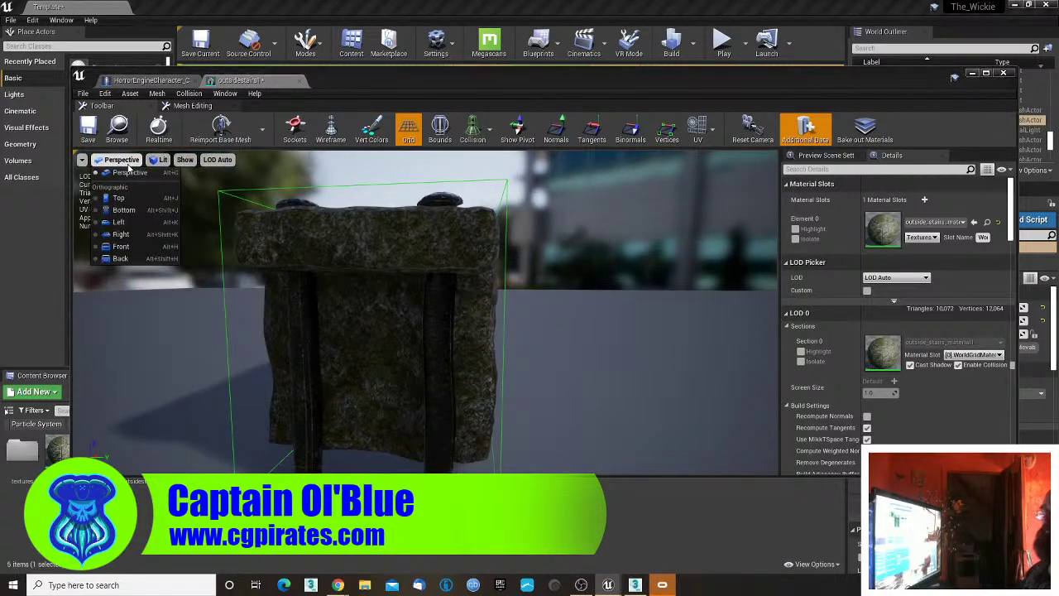
{"action": "left_click", "coordinate": [122, 222]}
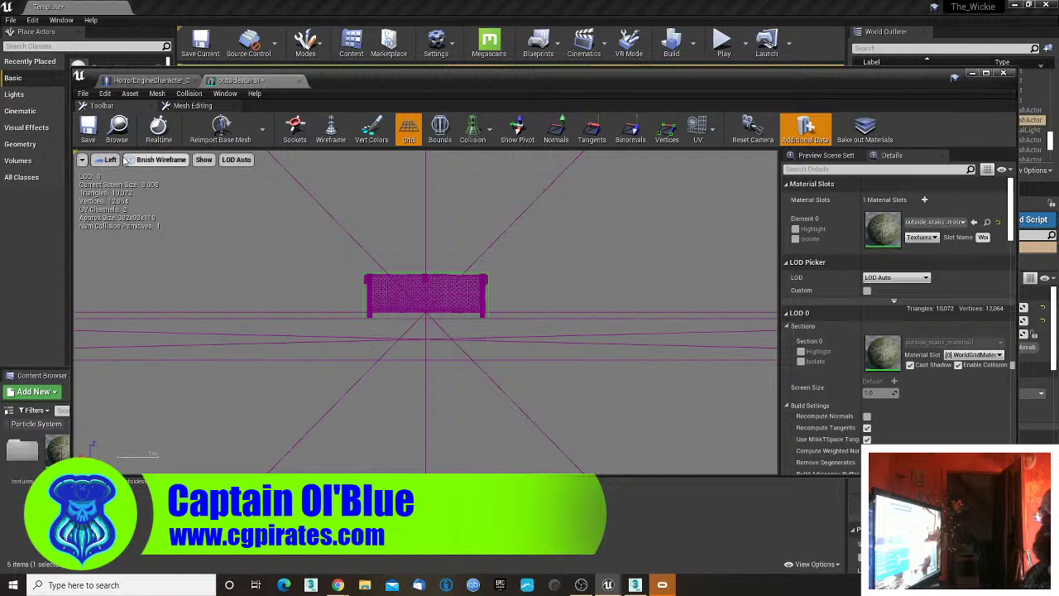
{"action": "left_click", "coordinate": [108, 160]}
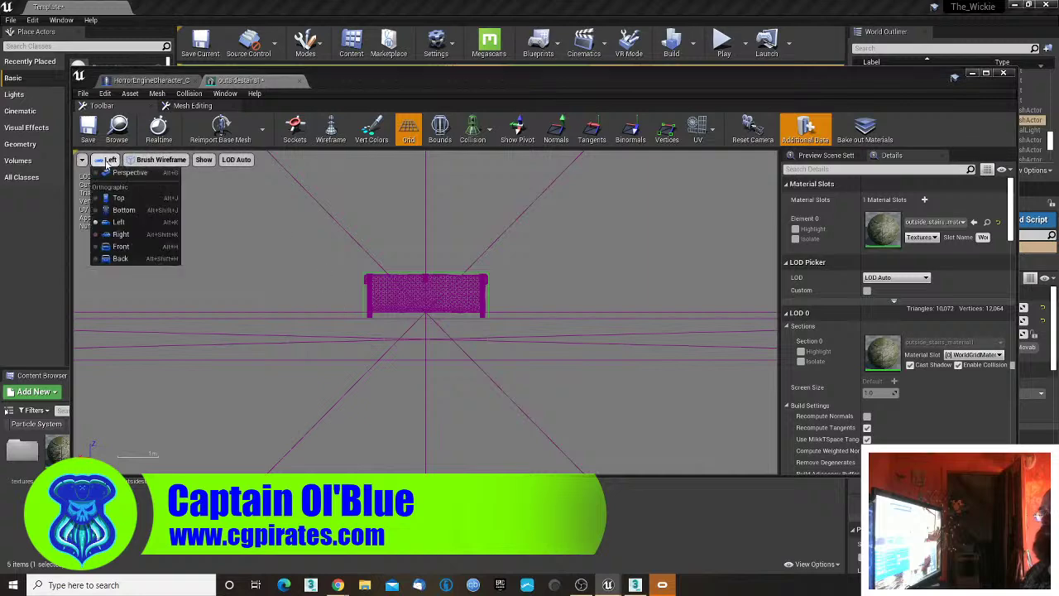
{"action": "left_click", "coordinate": [120, 246]}
- Select the box collision around the stair mesh and scale it down slightly in height to fit the step more closely
{"action": "scroll", "coordinate": [425, 323], "scroll_direction": "up", "scroll_amount": 5}
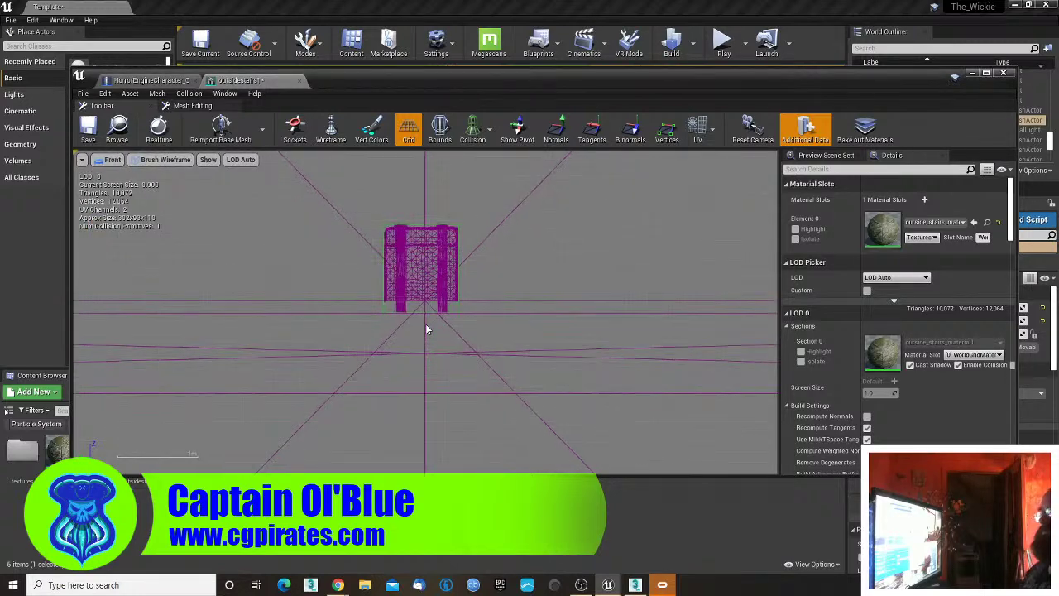
{"action": "right_click_drag", "start_coordinate": [529, 240], "coordinate": [543, 272]}
{"action": "scroll", "coordinate": [543, 270], "scroll_direction": "up", "scroll_amount": 2}
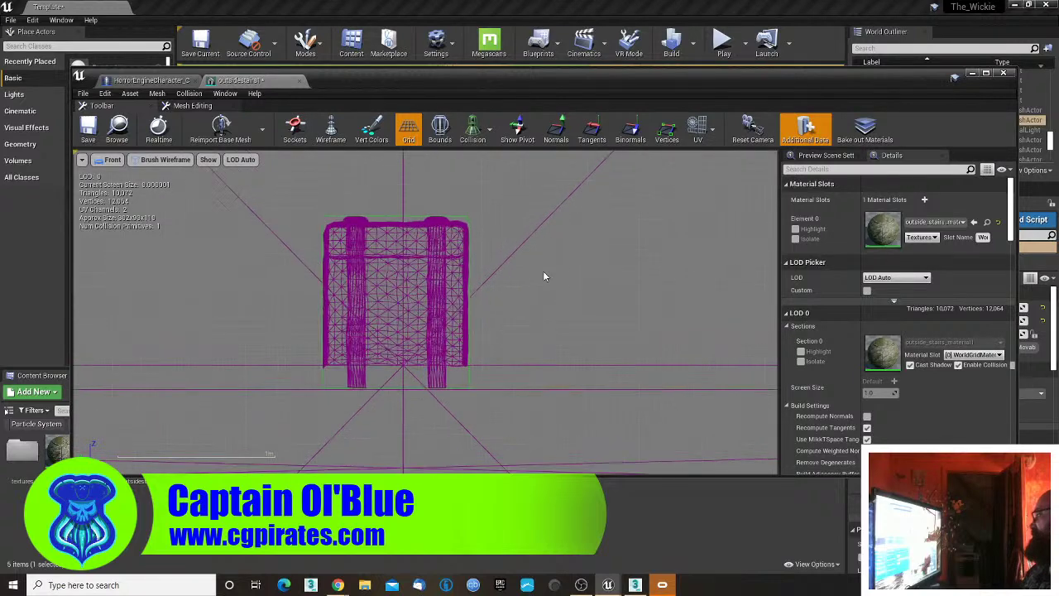
{"action": "left_click", "coordinate": [465, 389]}
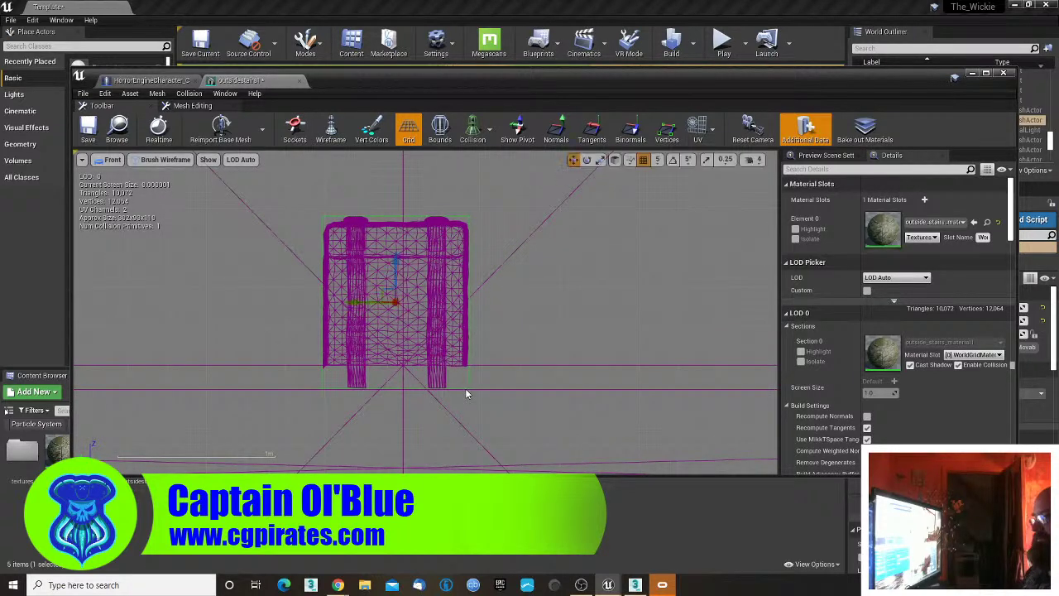
{"action": "key", "text": "r"}
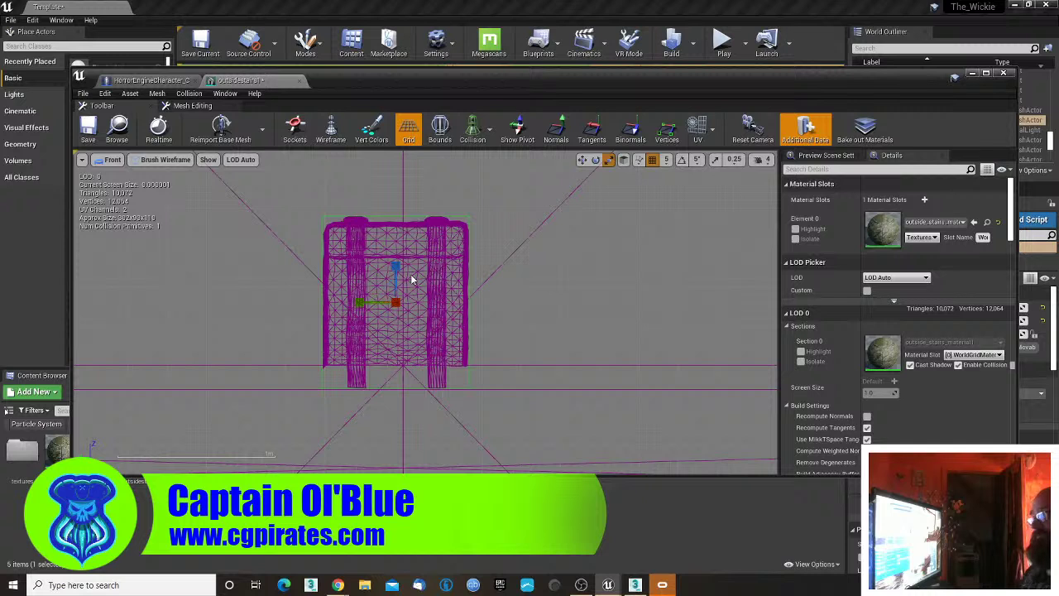
{"action": "left_click_drag", "start_coordinate": [395, 266], "coordinate": [394, 267]}
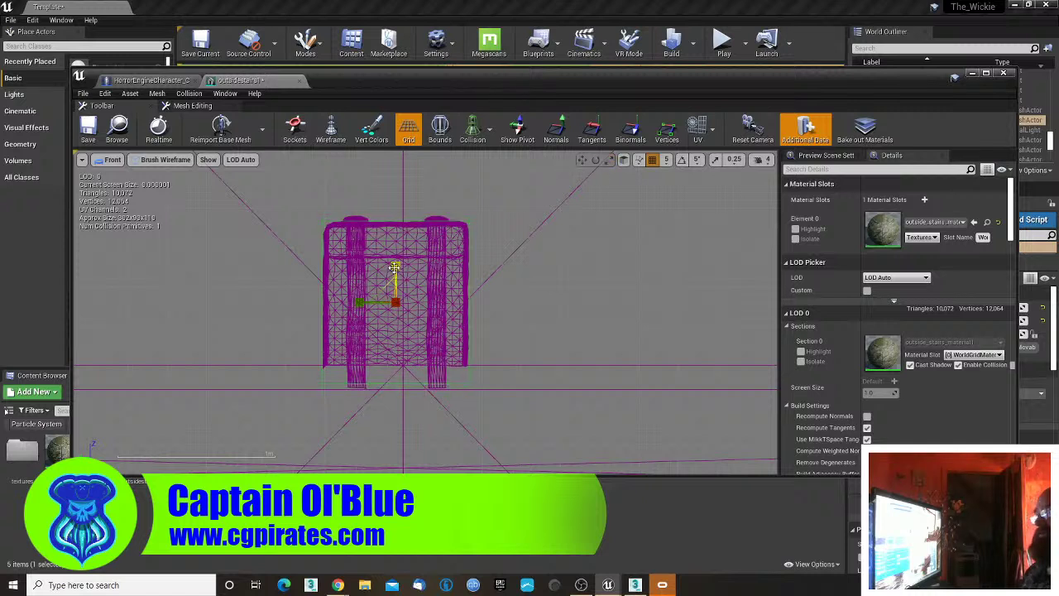
{"action": "left_click", "coordinate": [394, 267]}
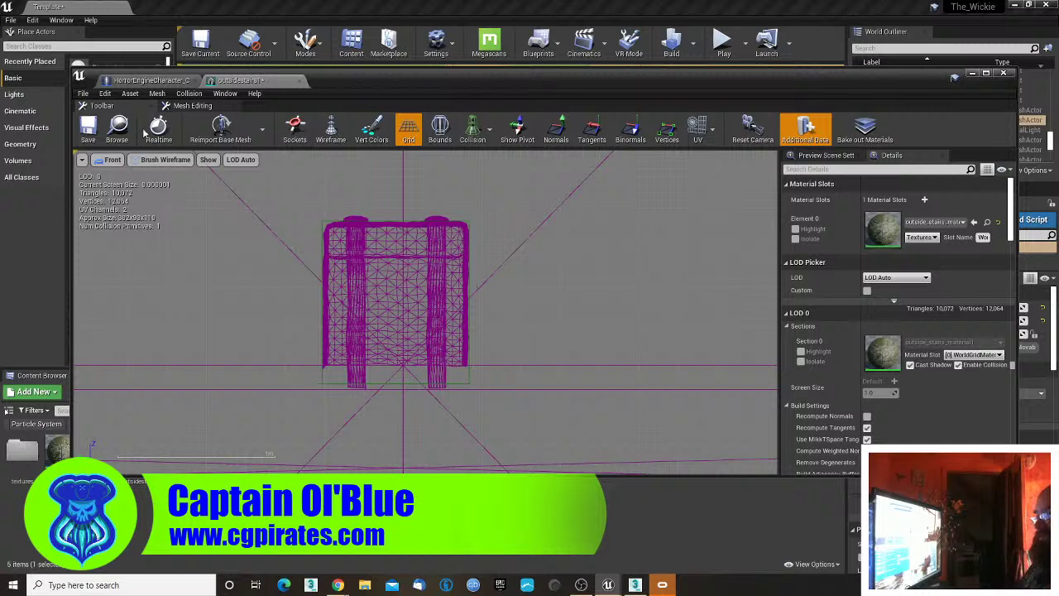
- Save outsidestairs1, then close its mesh editor and the HorrorEngineCharacter_CH1 blueprint editor
{"action": "left_click", "coordinate": [88, 126]}
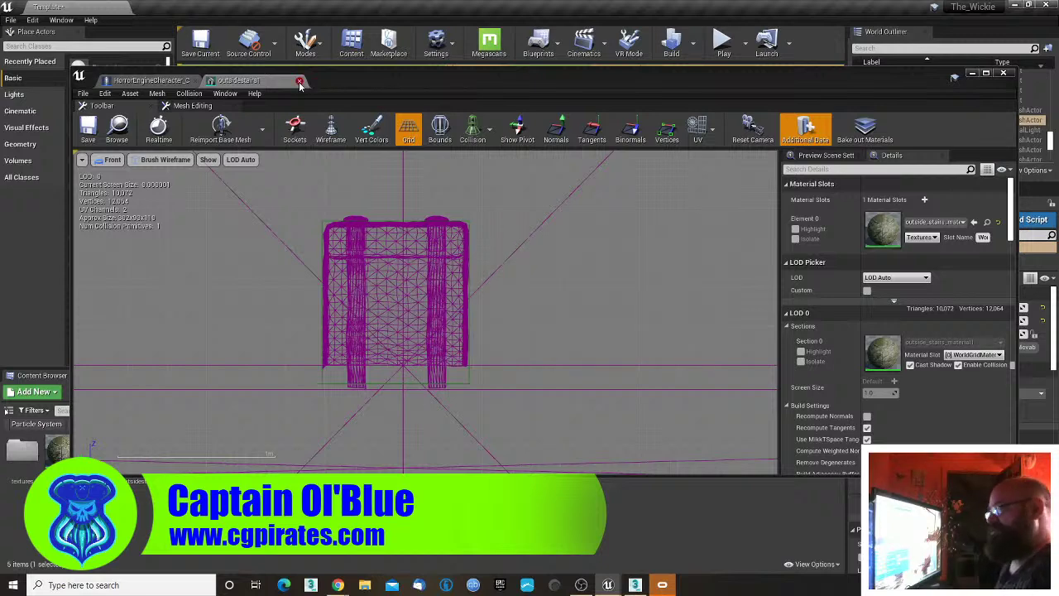
{"action": "left_click", "coordinate": [299, 84]}
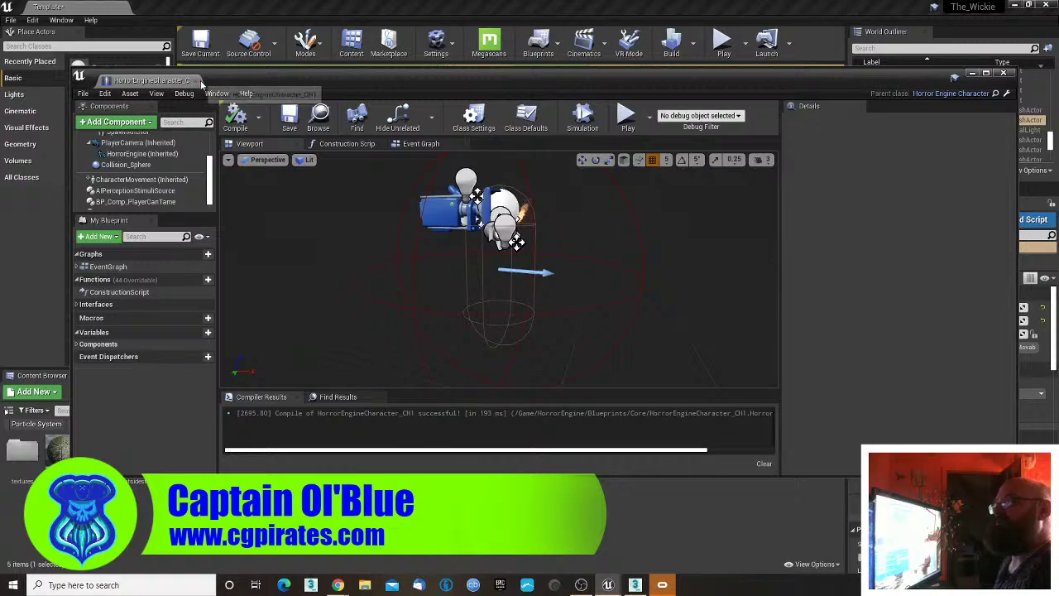
{"action": "left_click", "coordinate": [193, 82]}
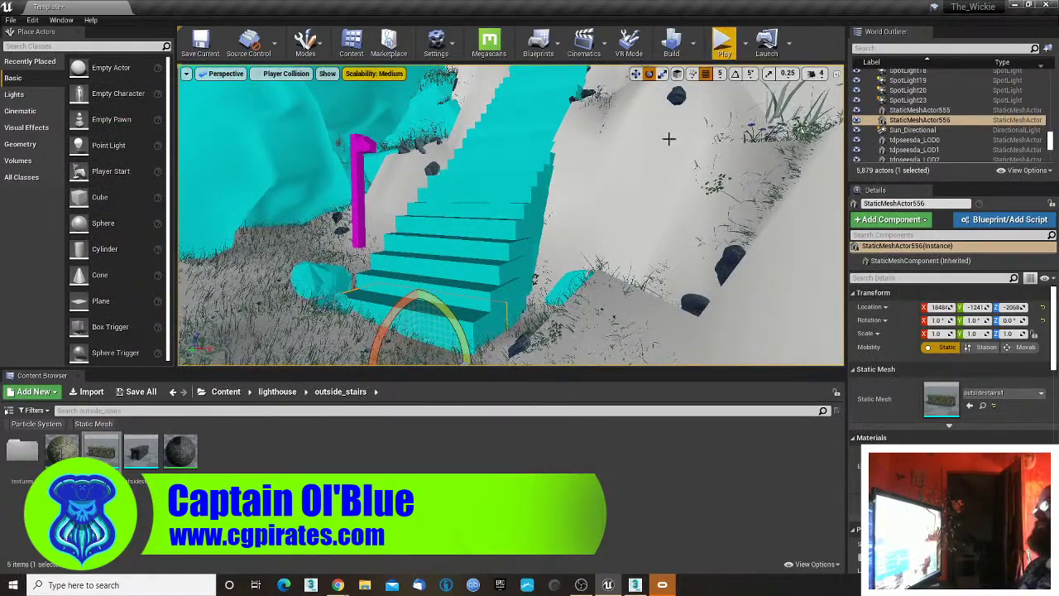
- Start a play session from the landscape at the foot of the outdoor staircase
{"action": "right_click_drag", "start_coordinate": [387, 300], "coordinate": [351, 345]}
{"action": "right_click", "coordinate": [349, 345]}
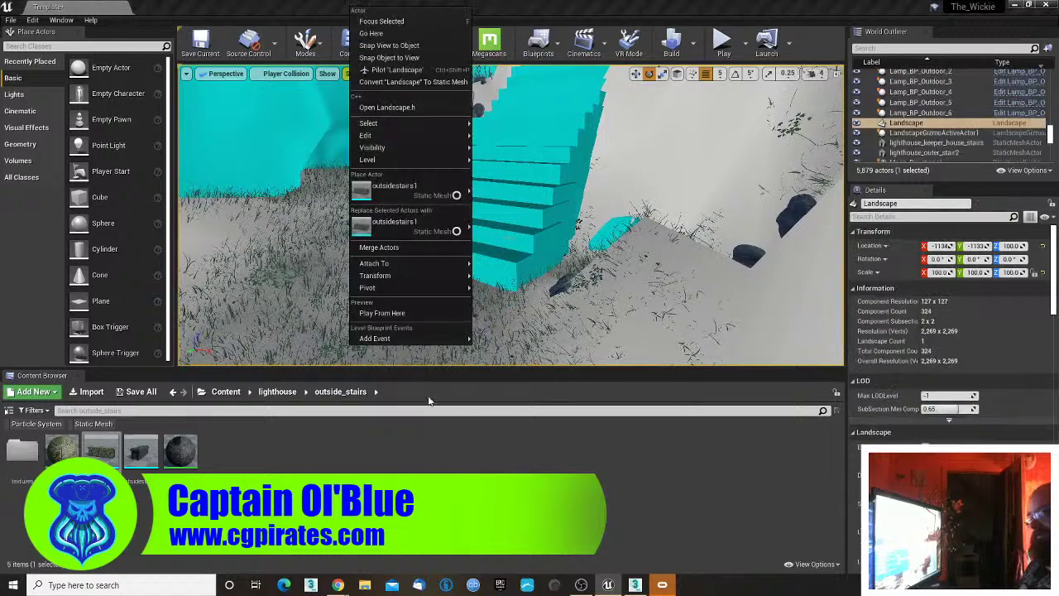
{"action": "left_click", "coordinate": [381, 313]}
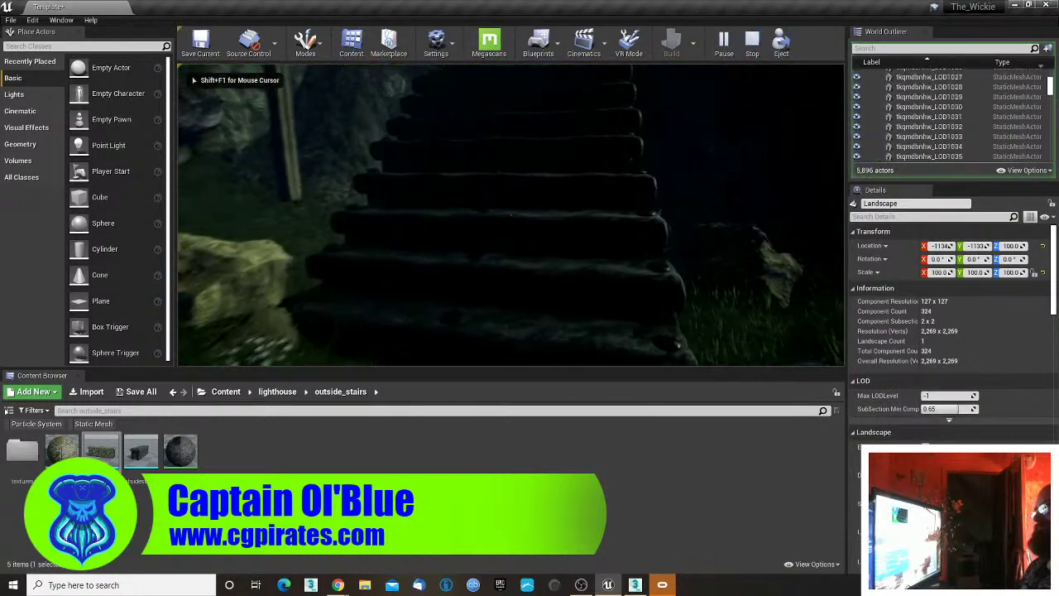
- Walk the character up the outdoor staircase between the cliffs to test the refitted step collision
{"action": "key", "text": "w"}
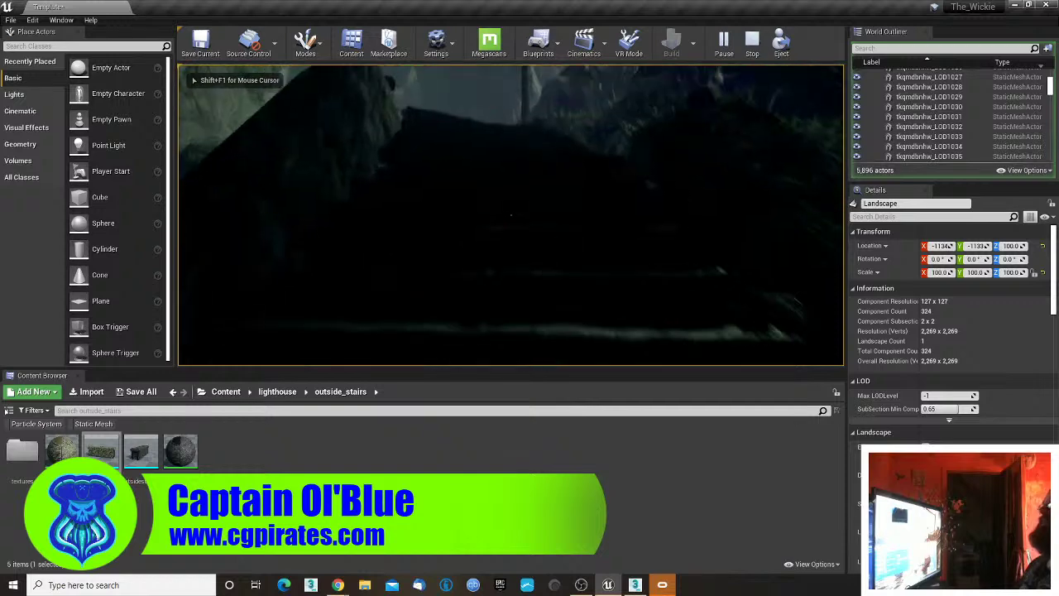
{"action": "key", "text": "w"}
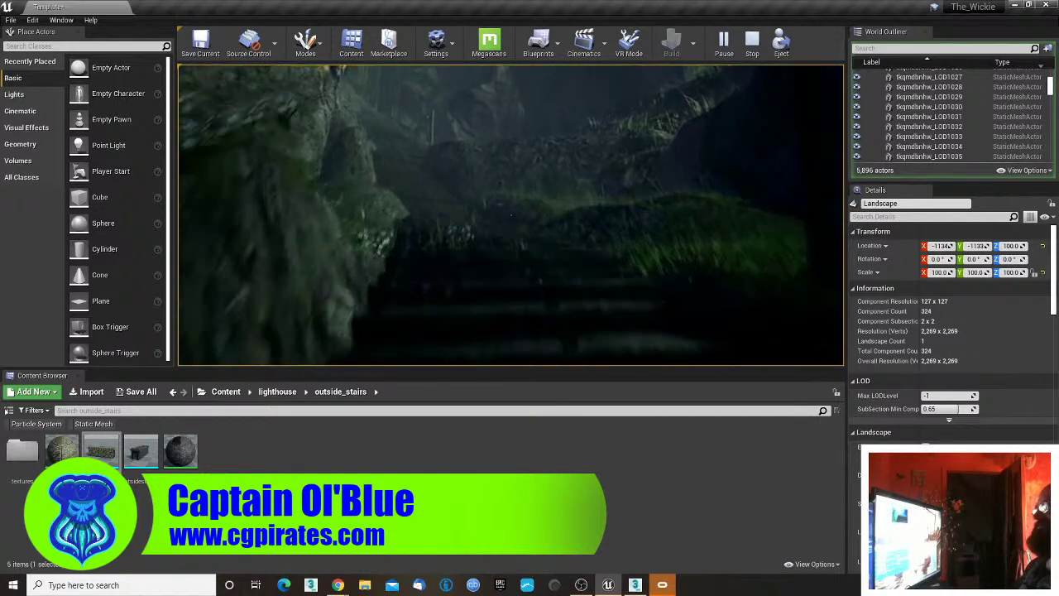
{"action": "key", "text": "w"}
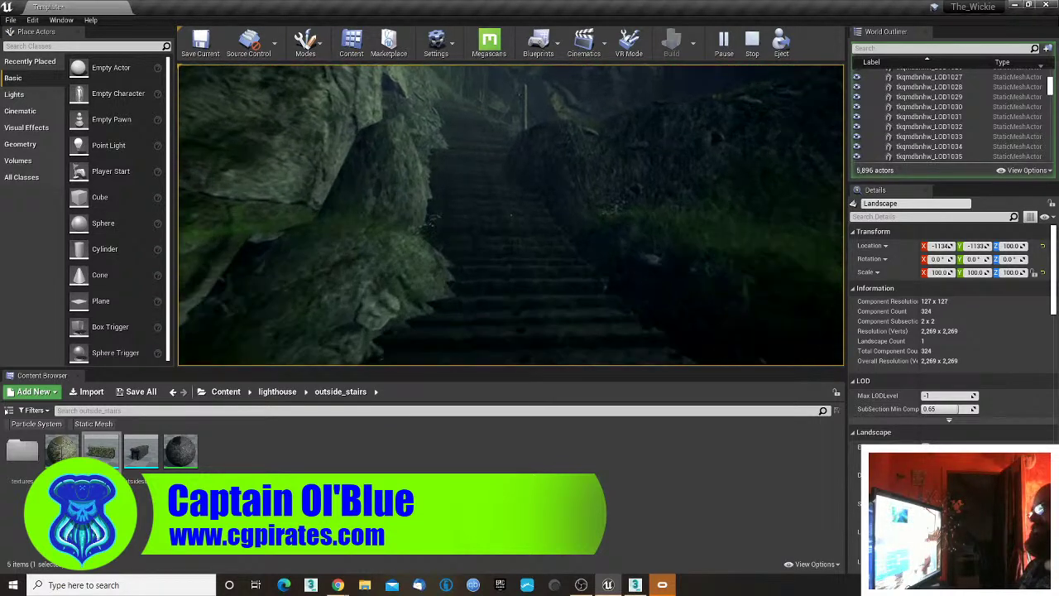
{"action": "key", "text": "w"}
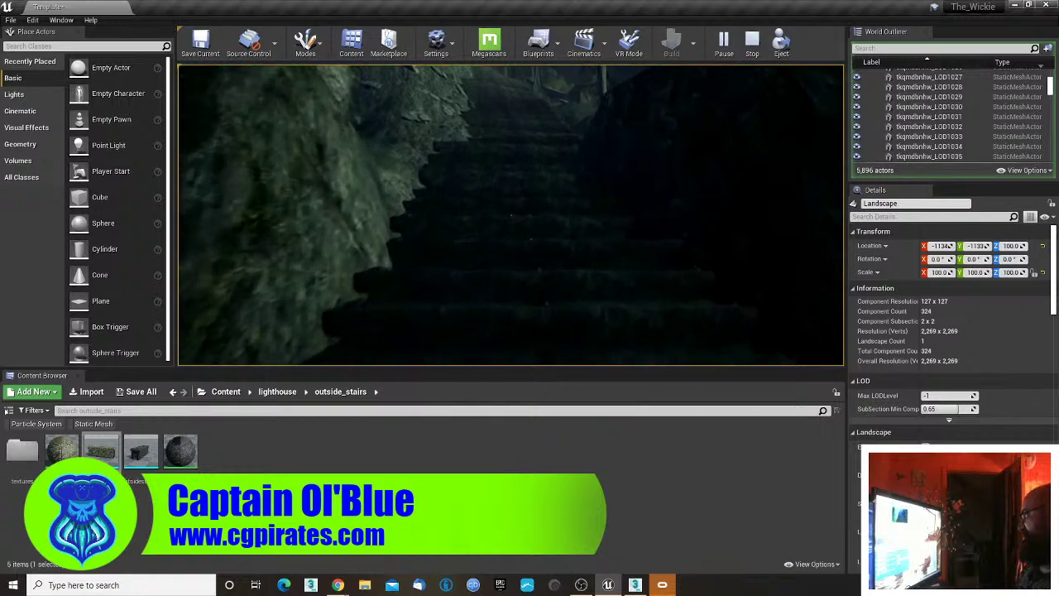
{"action": "key", "text": "w"}
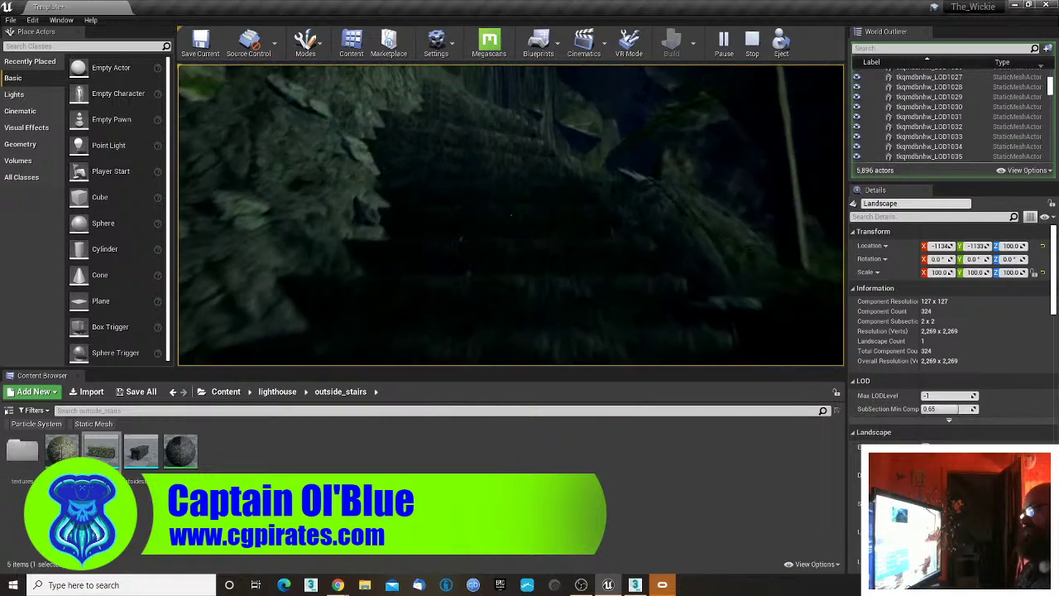
{"action": "key", "text": "w"}
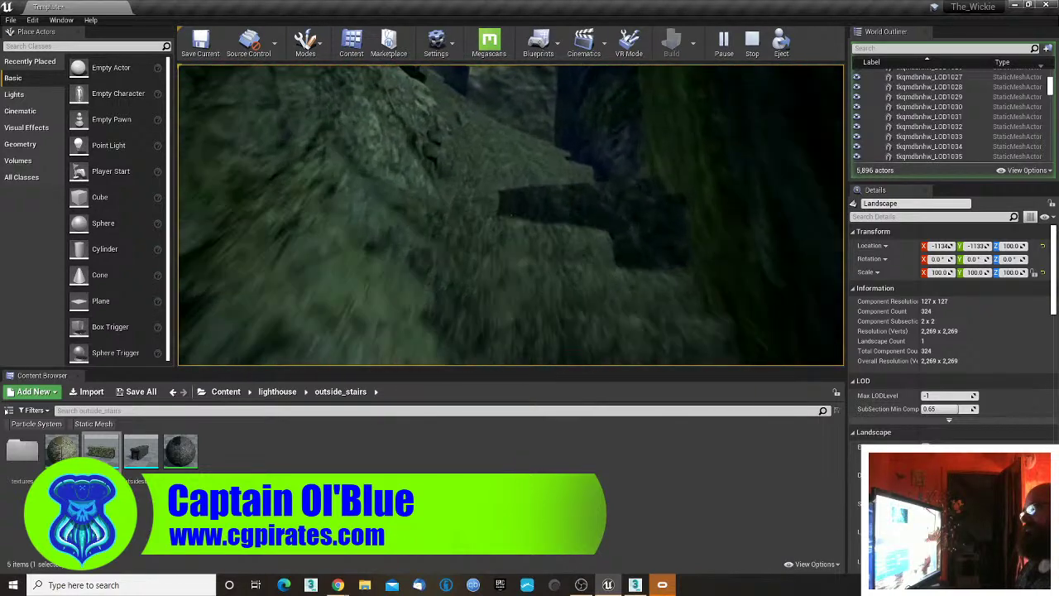
{"action": "key", "text": "w"}
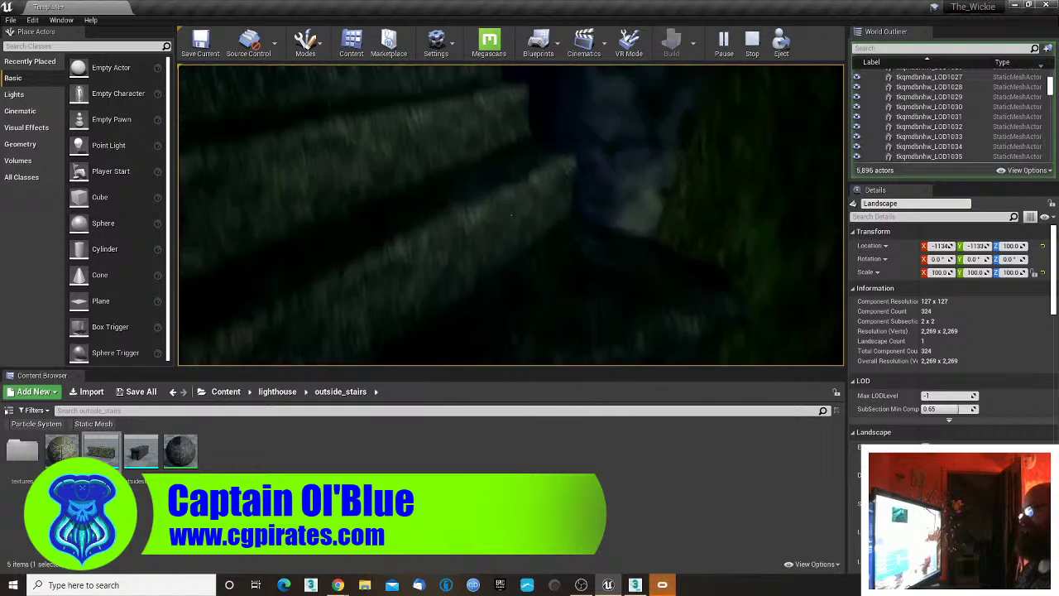
{"action": "key", "text": "w"}
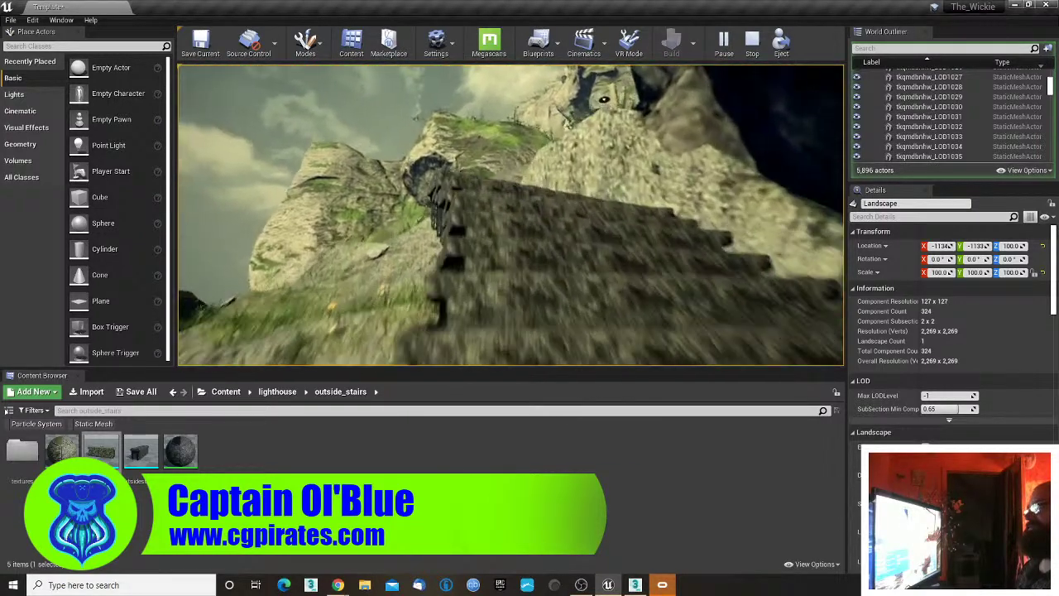
{"action": "key", "text": "w"}
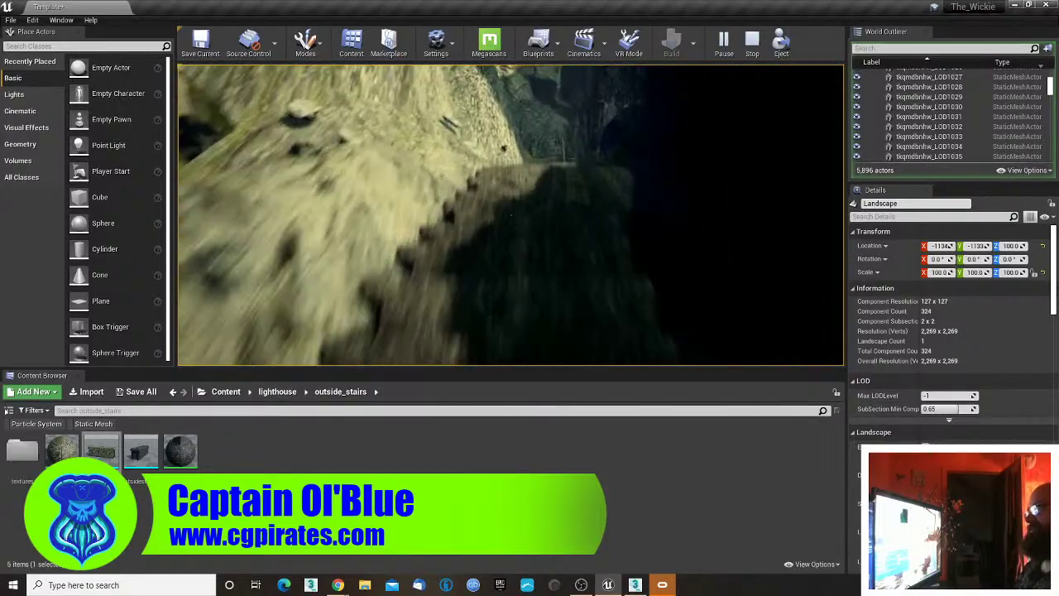
{"action": "key", "text": "w"}
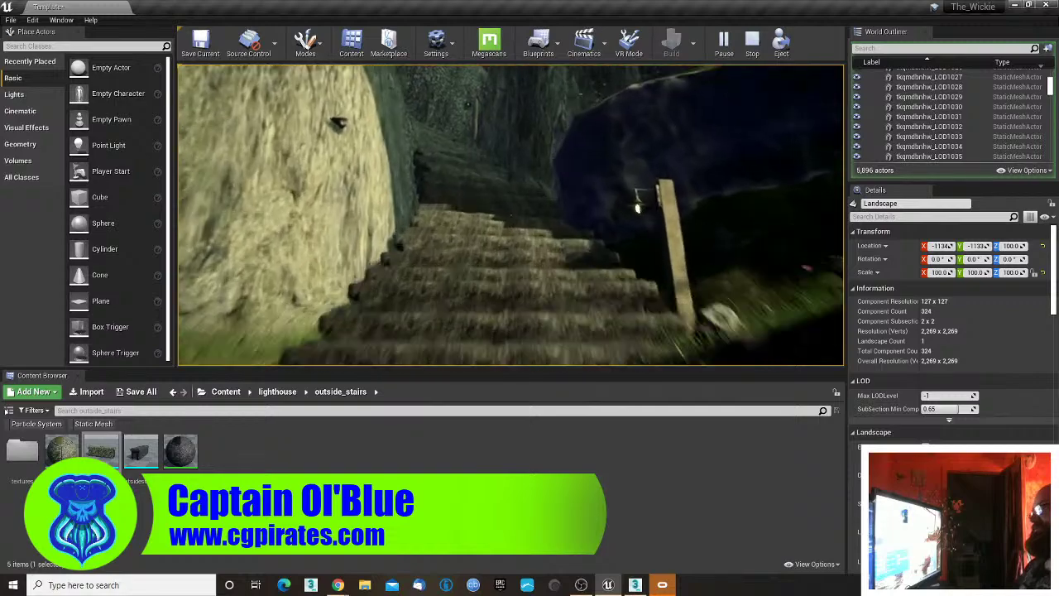
- Walk up the shaded outdoor stairs between the cliffs in the running play session to inspect them
{"action": "key", "text": "w"}
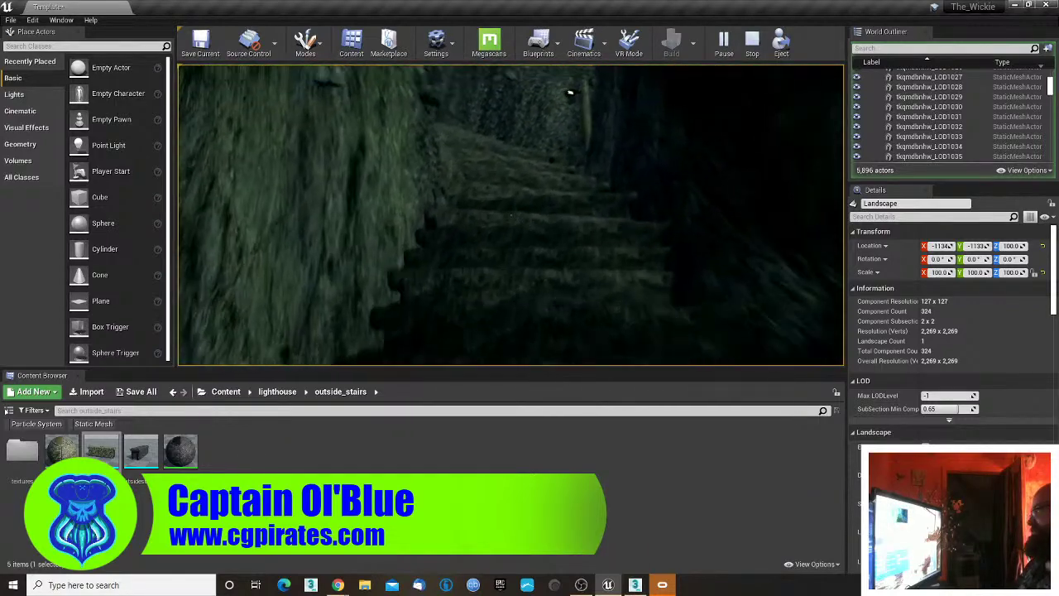
{"action": "key", "text": "w"}
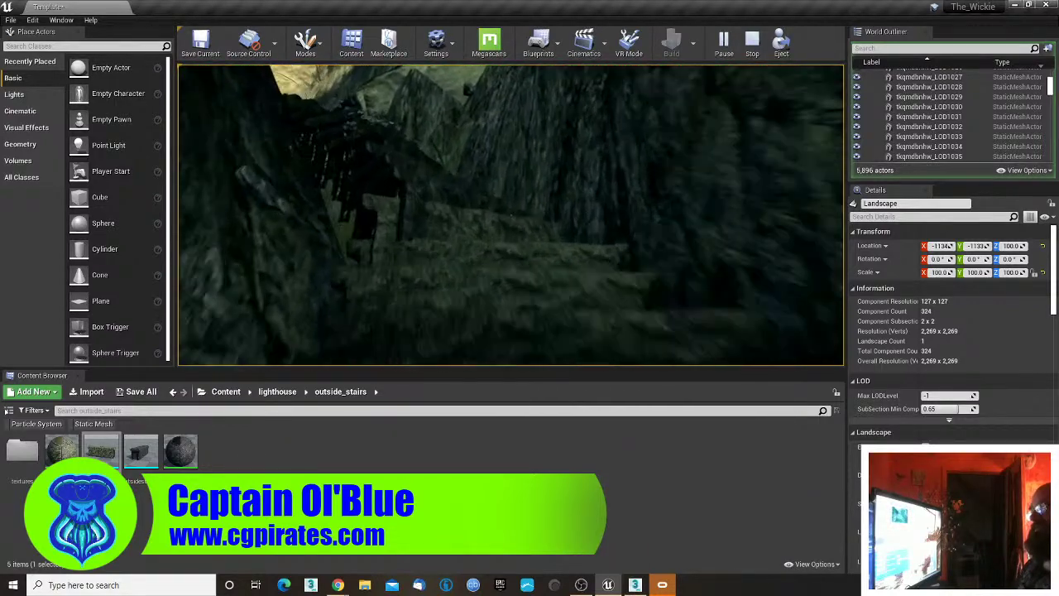
{"action": "key", "text": "w"}
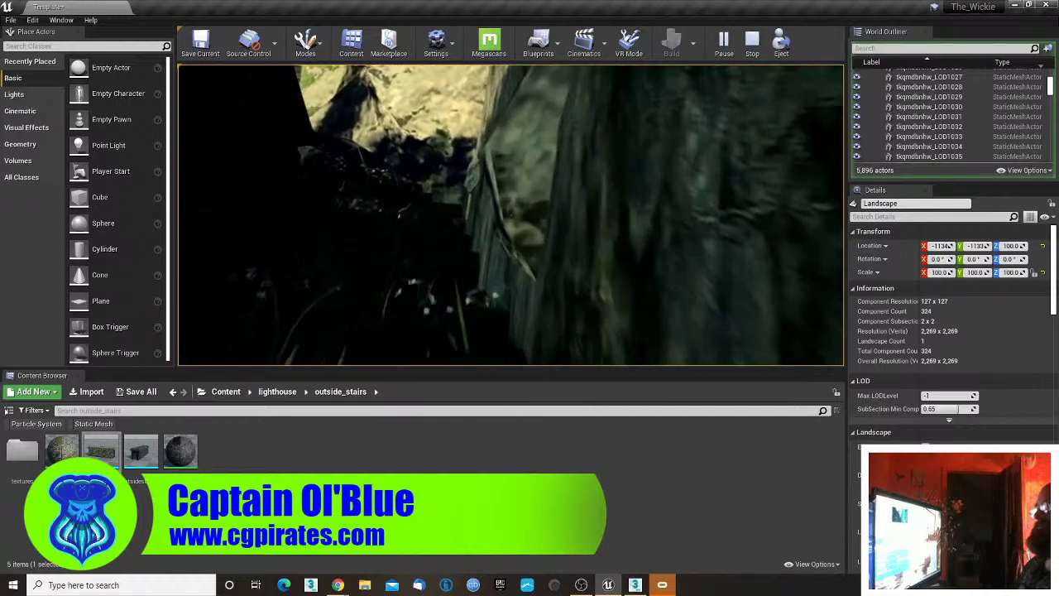
{"action": "key", "text": "w"}
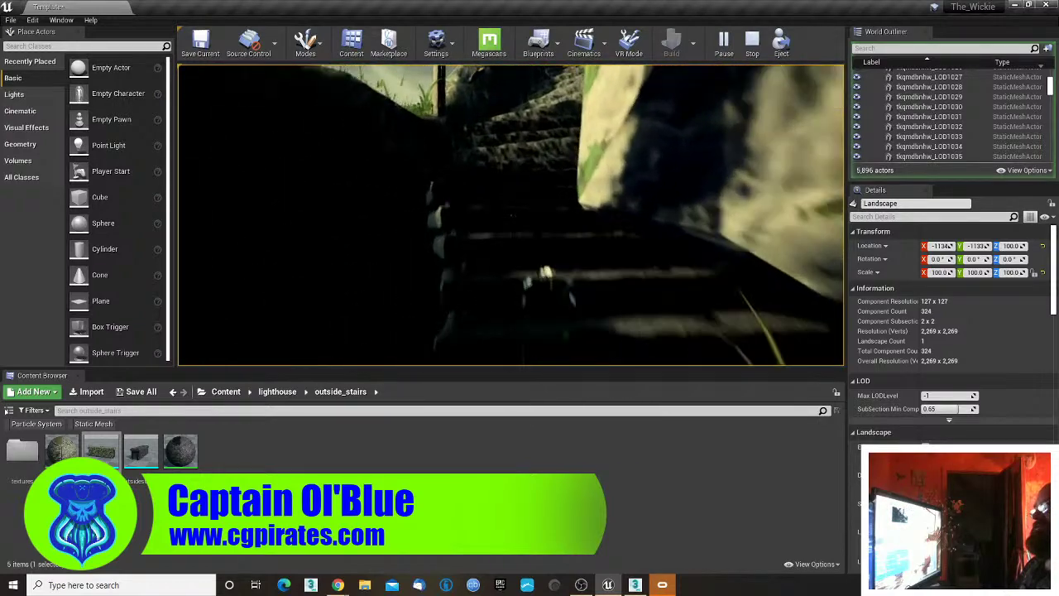
{"action": "key", "text": "w"}
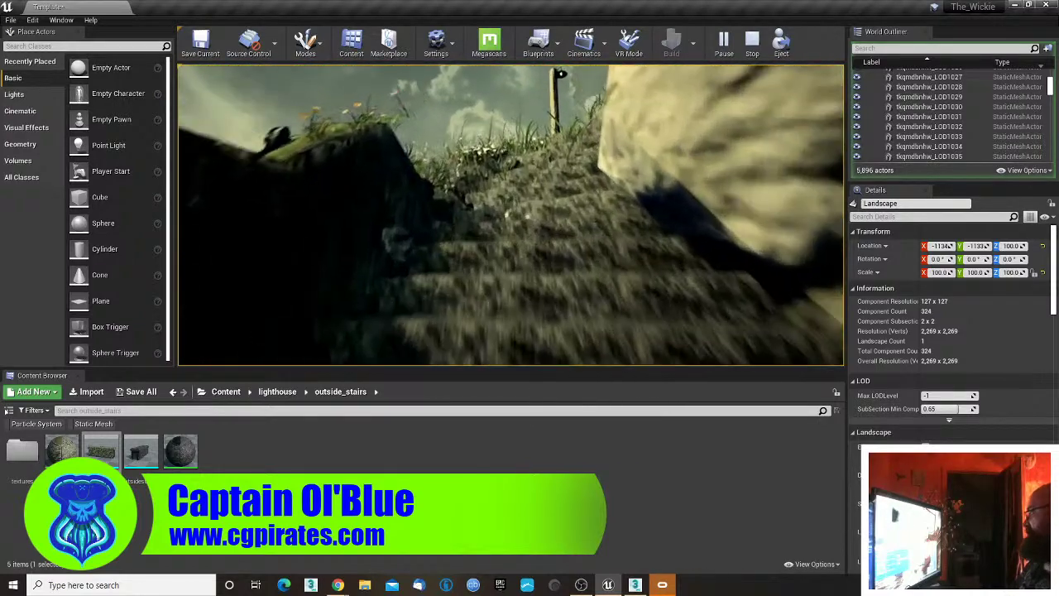
{"action": "key", "text": "w"}
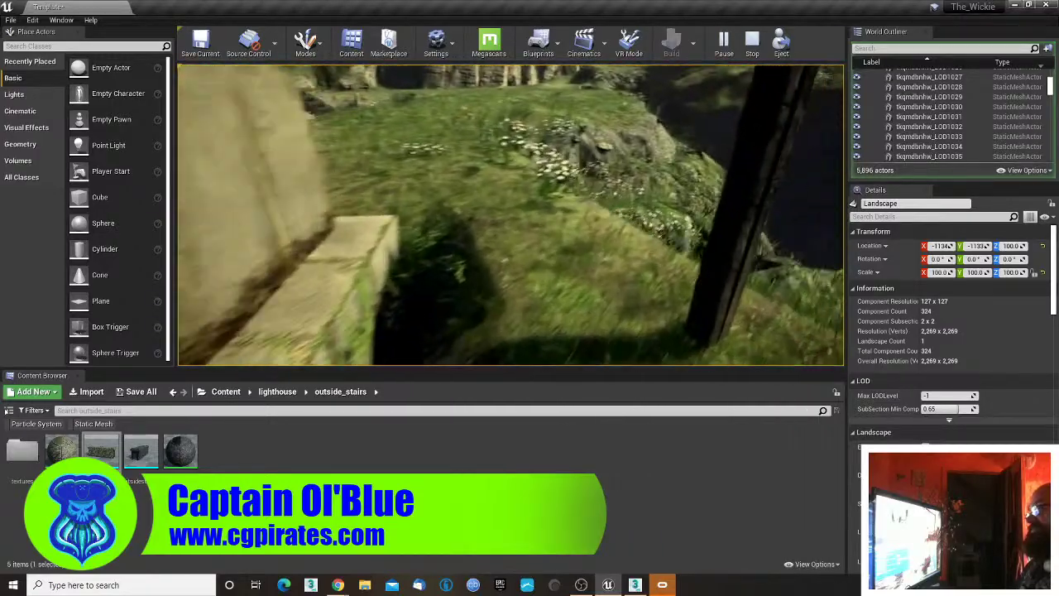
- Cross the grassy ledge and climb the next flight of stone stairs, inspecting the steps and surrounding rocks
{"action": "key", "text": "w"}
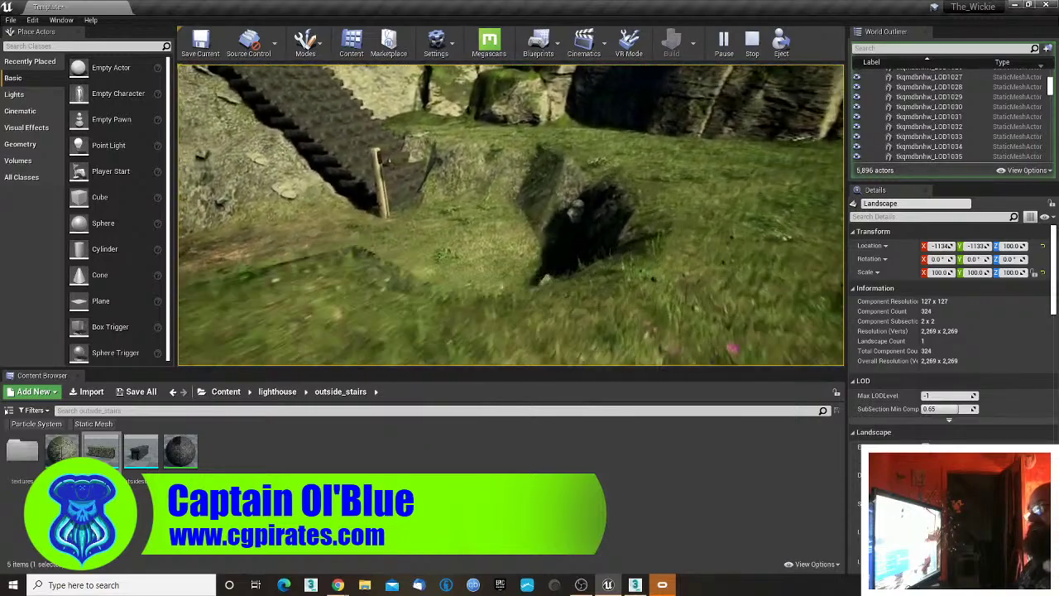
{"action": "key", "text": "w"}
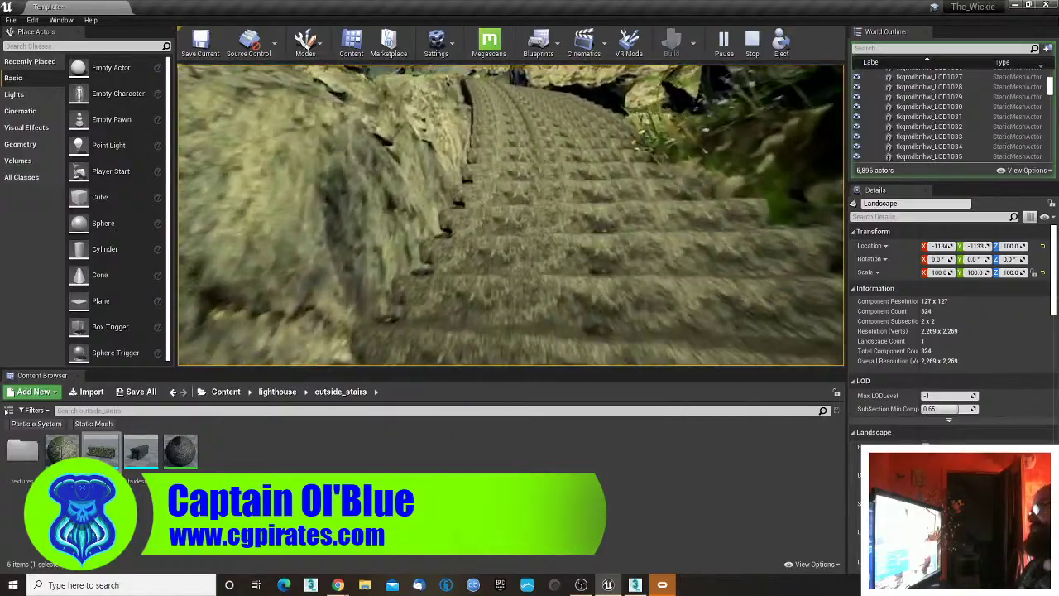
{"action": "key", "text": "w"}
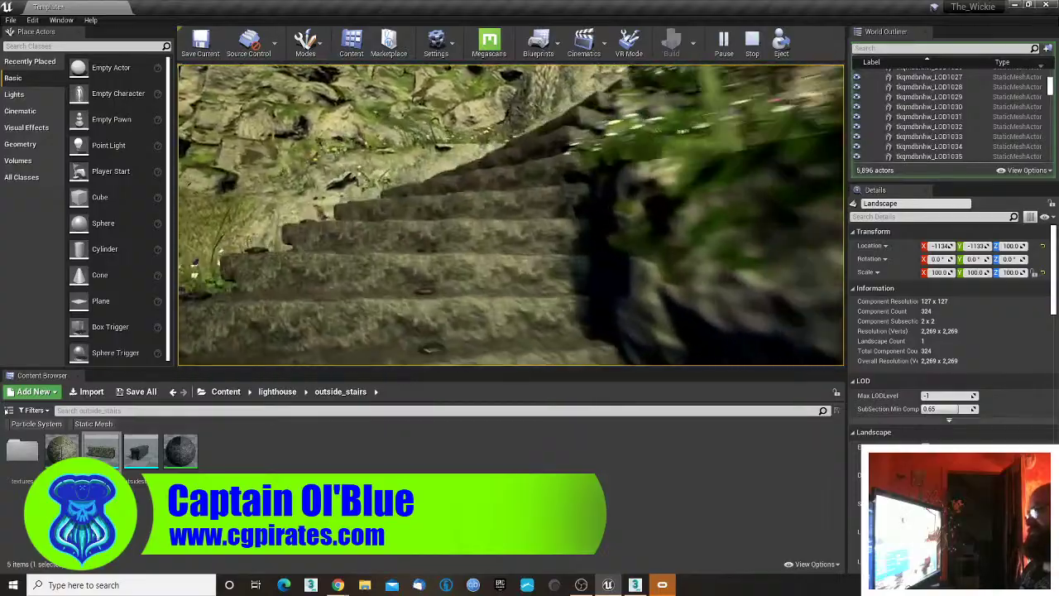
{"action": "key", "text": "w"}
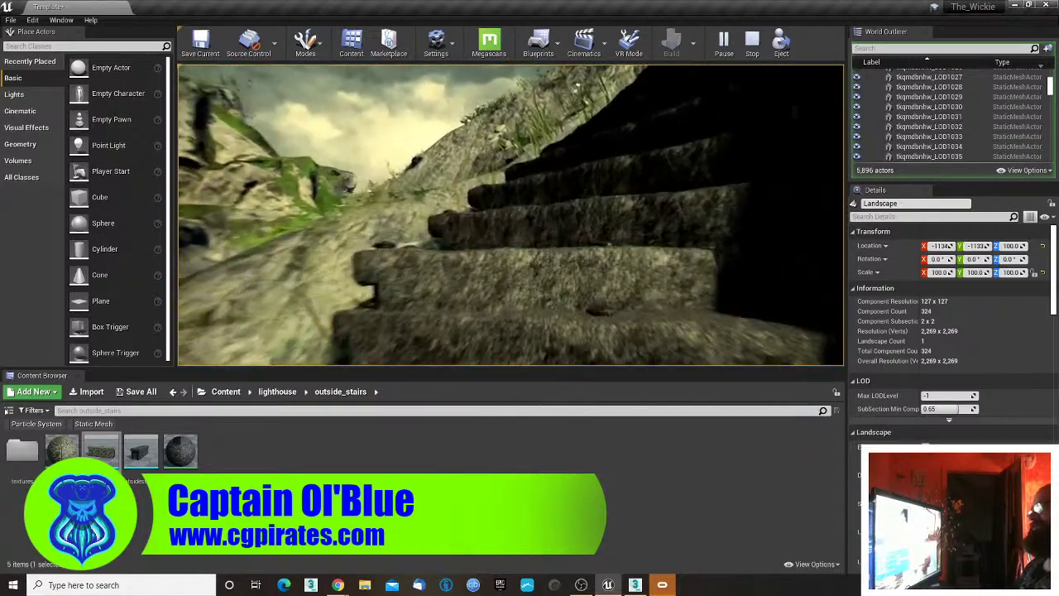
{"action": "key", "text": "w"}
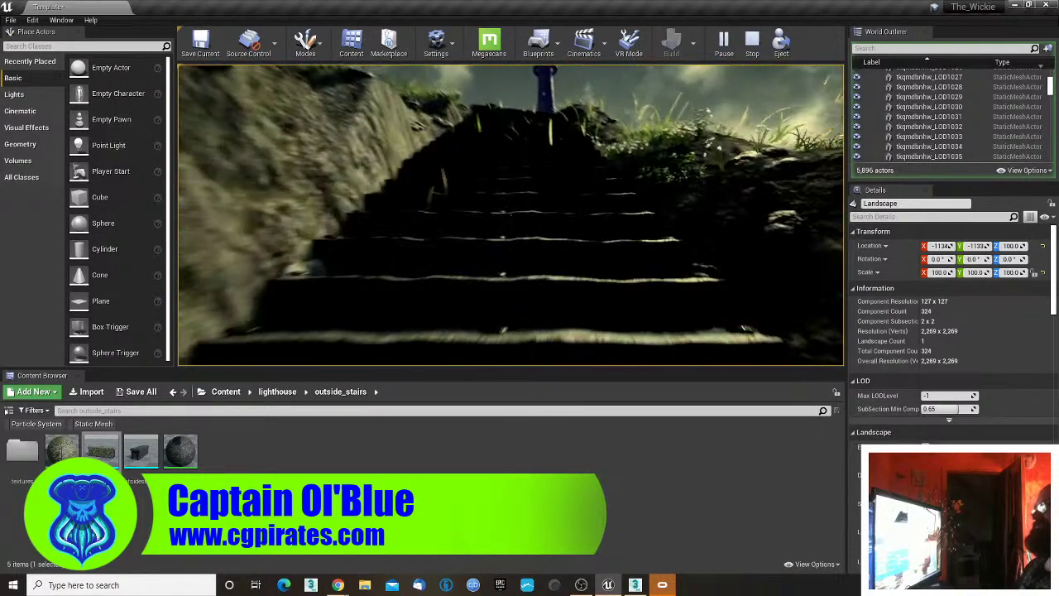
{"action": "key", "text": "w"}
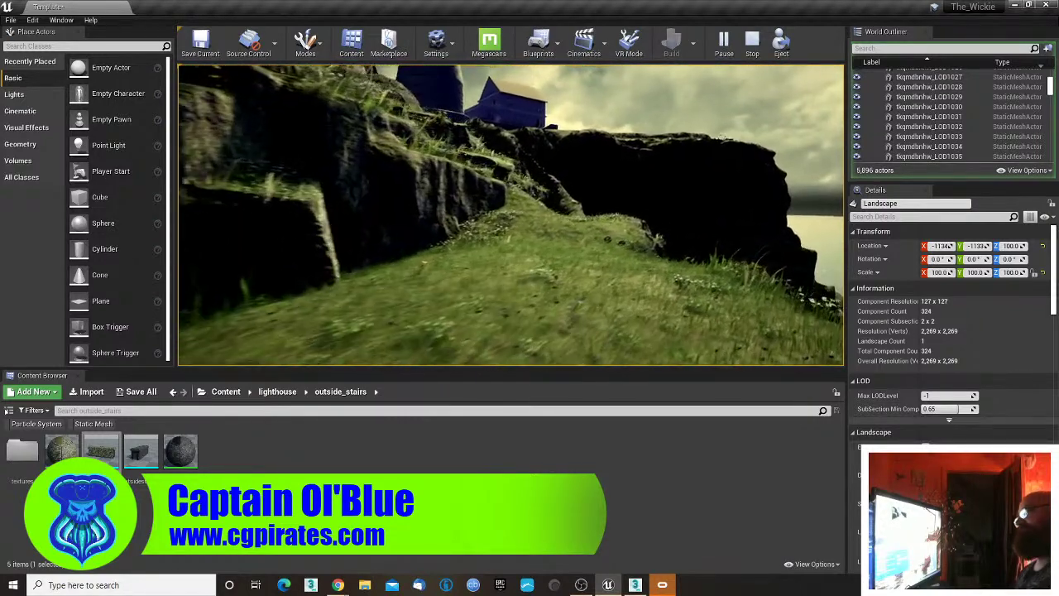
- Walk the grassy cliff path past the blue buildings and across the hill towards the foghorn
{"action": "key", "text": "w"}
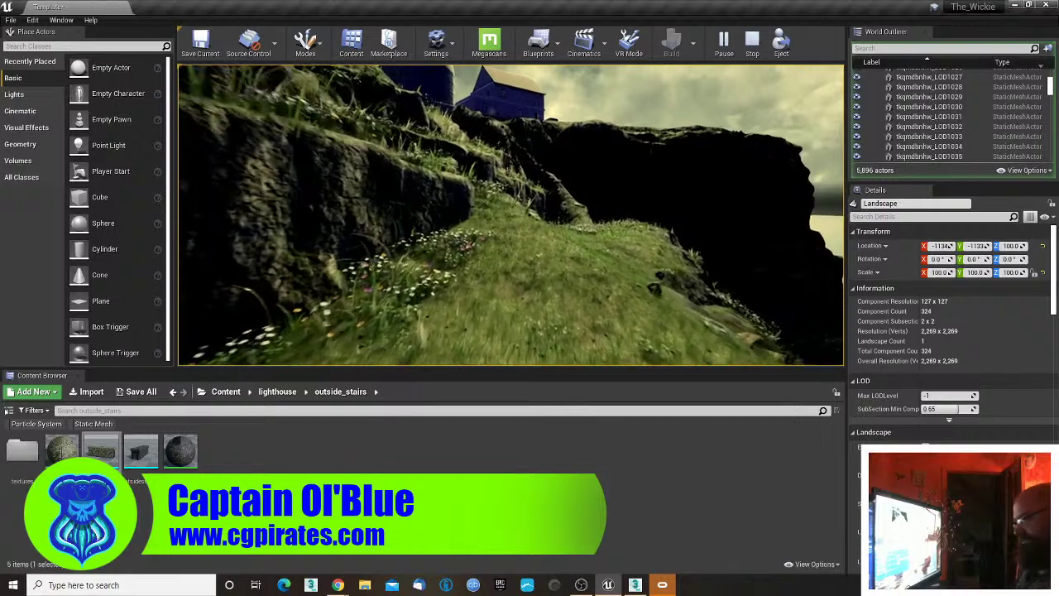
{"action": "key", "text": "w"}
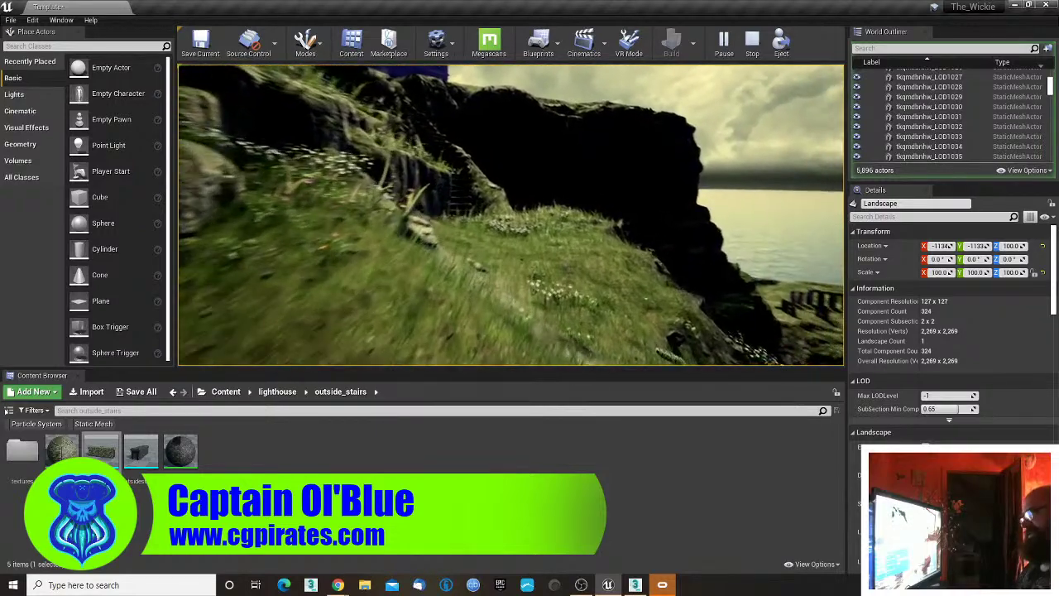
{"action": "key", "text": "w"}
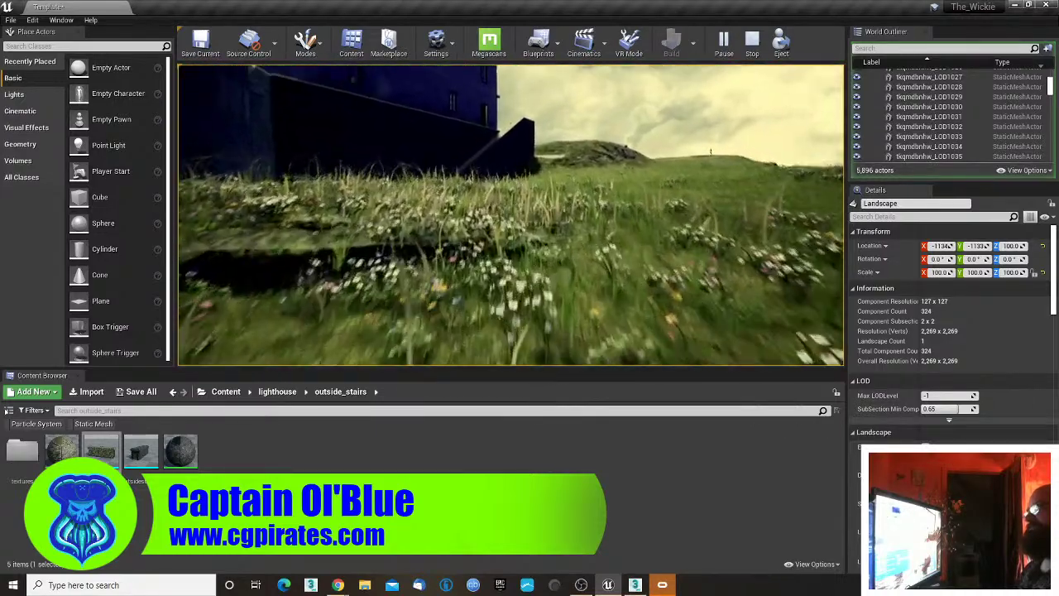
{"action": "key", "text": "w"}
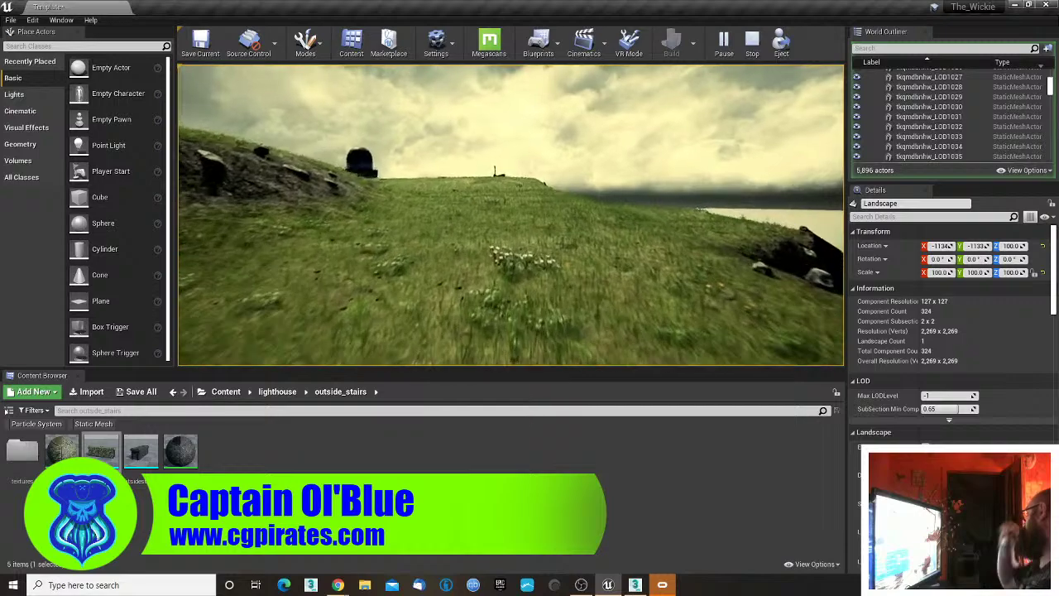
{"action": "key", "text": "w"}
{"action": "key", "text": "w"}
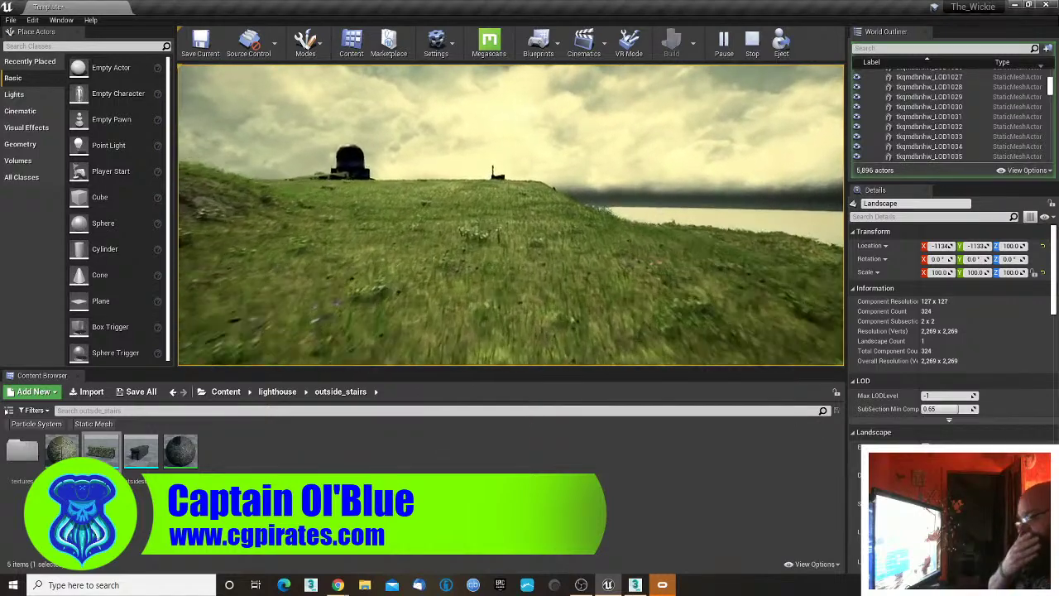
- Examine the foghorn machinery on its platform from several sides, and end the play session with its message log closed
{"action": "key", "text": "w"}
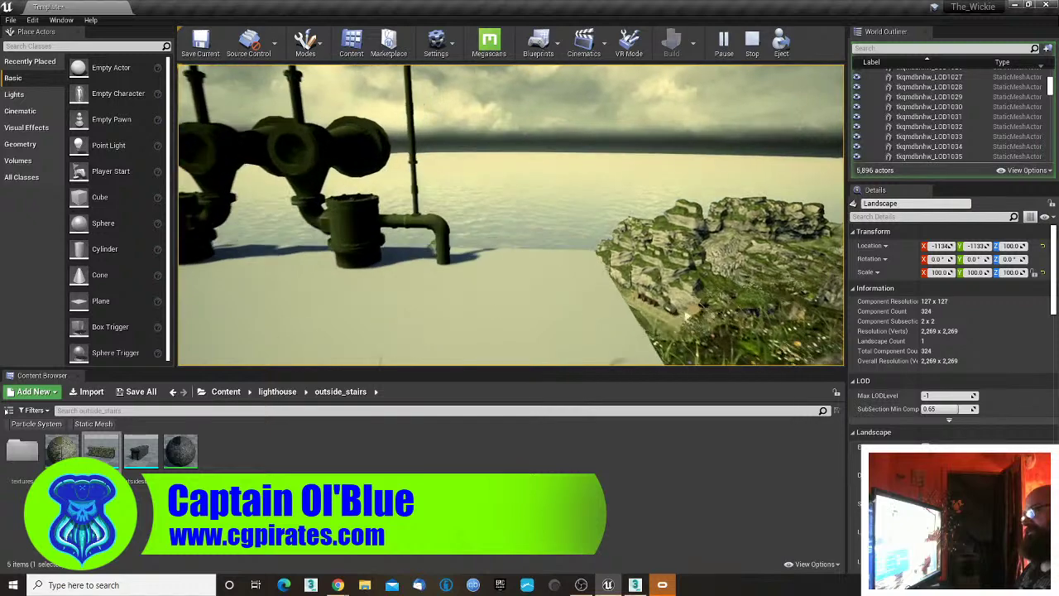
{"action": "key", "text": "d"}
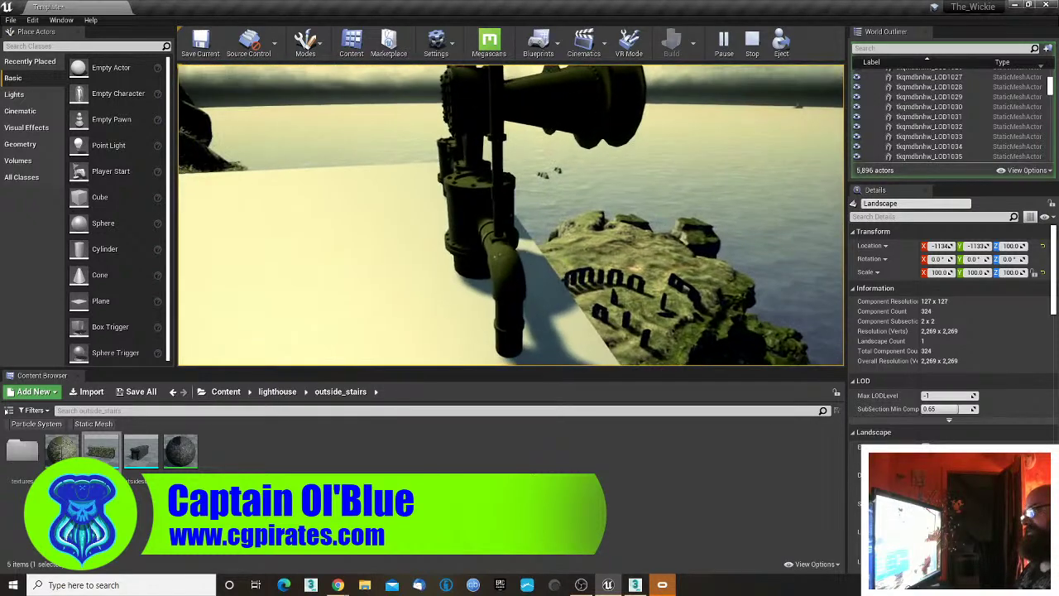
{"action": "key", "text": "a"}
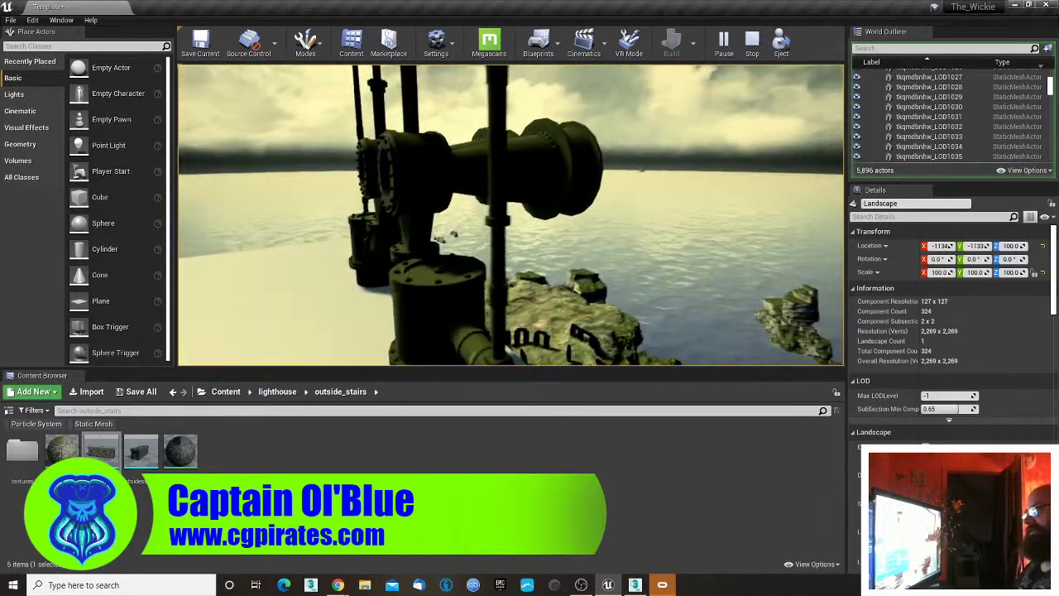
{"action": "key", "text": "a"}
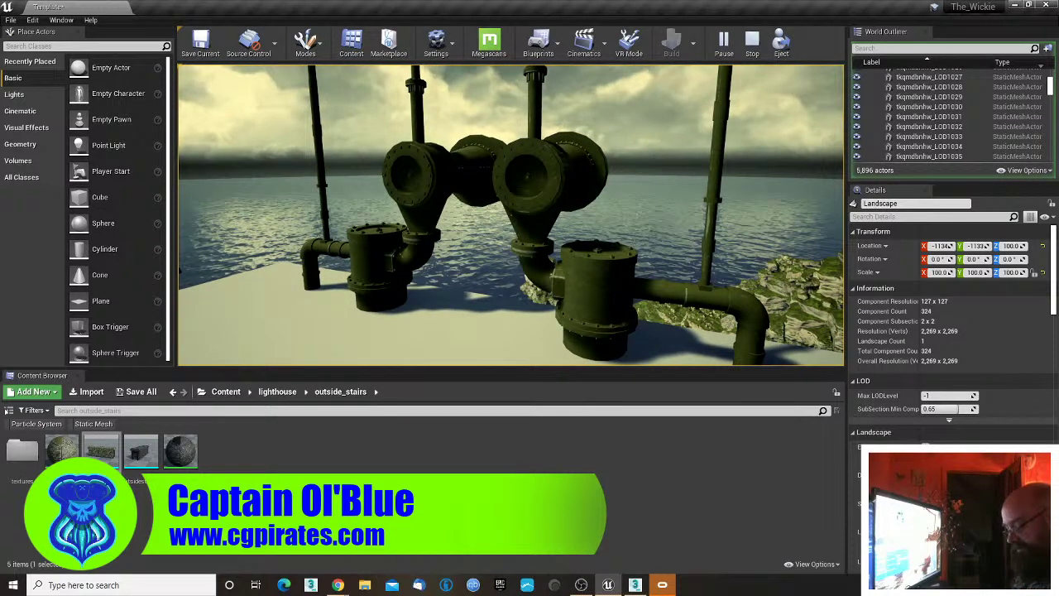
{"action": "key", "text": "Escape"}
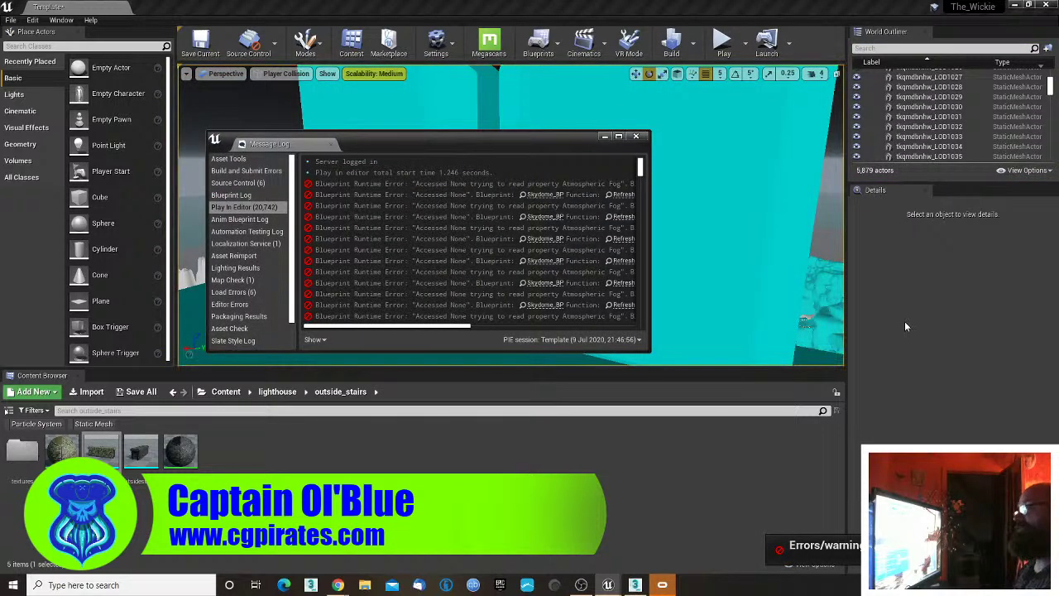
{"action": "left_click", "coordinate": [635, 135]}
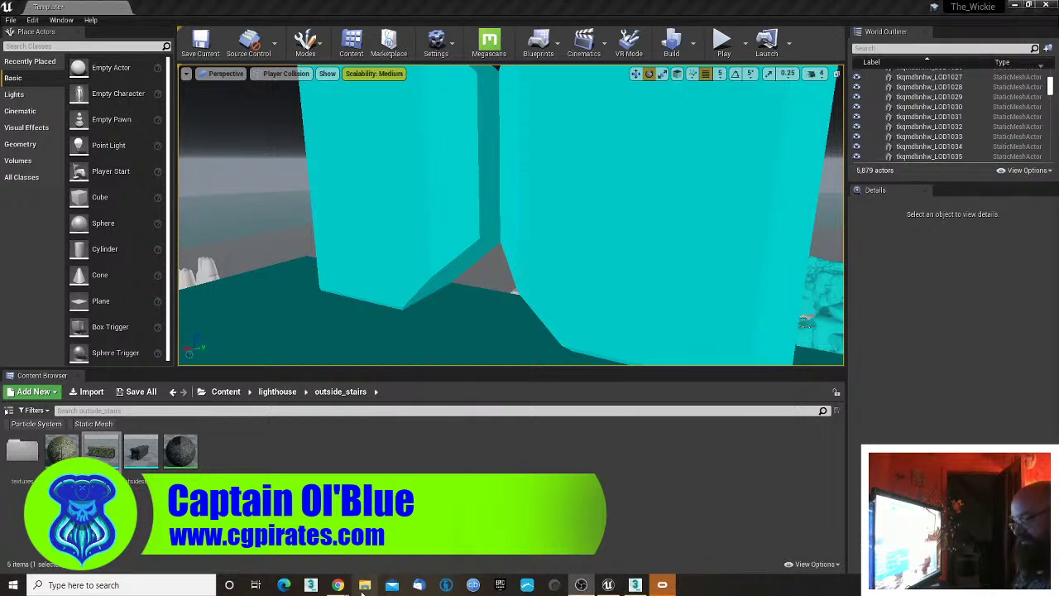
- Switch to File Explorer and open the SSD Development (U:) drive
{"action": "left_click", "coordinate": [365, 585]}
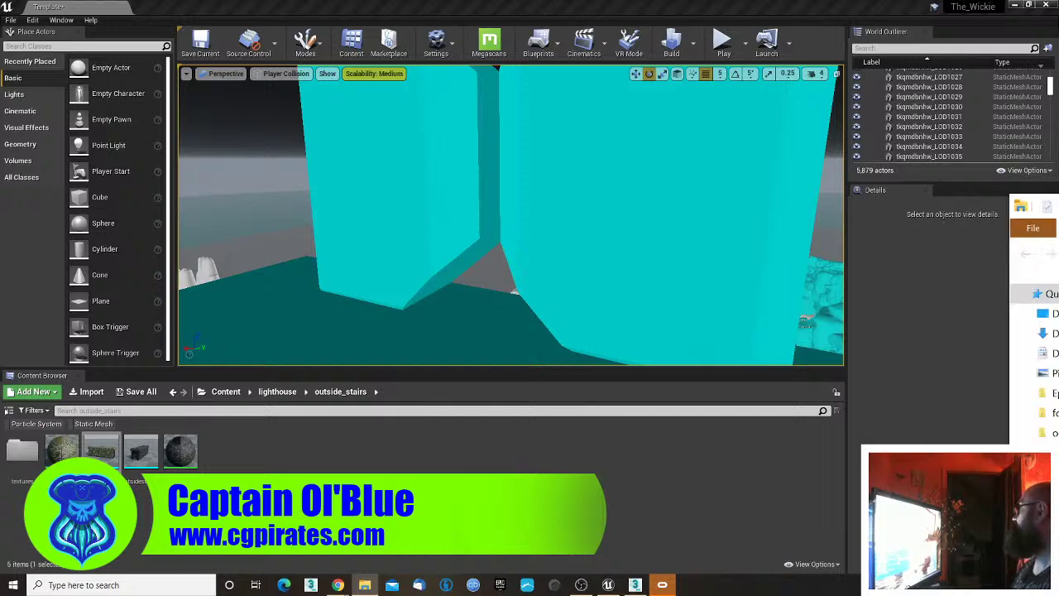
{"action": "left_click_drag", "start_coordinate": [1058, 217], "coordinate": [449, 135]}
{"action": "scroll", "coordinate": [222, 275], "scroll_direction": "down", "scroll_amount": 5}
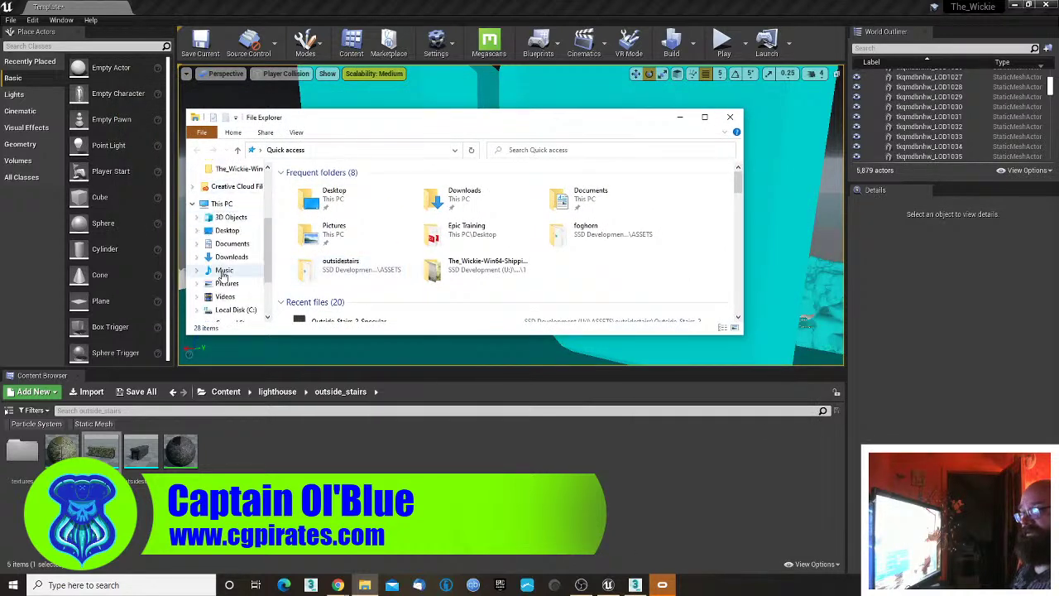
{"action": "left_click", "coordinate": [228, 288]}
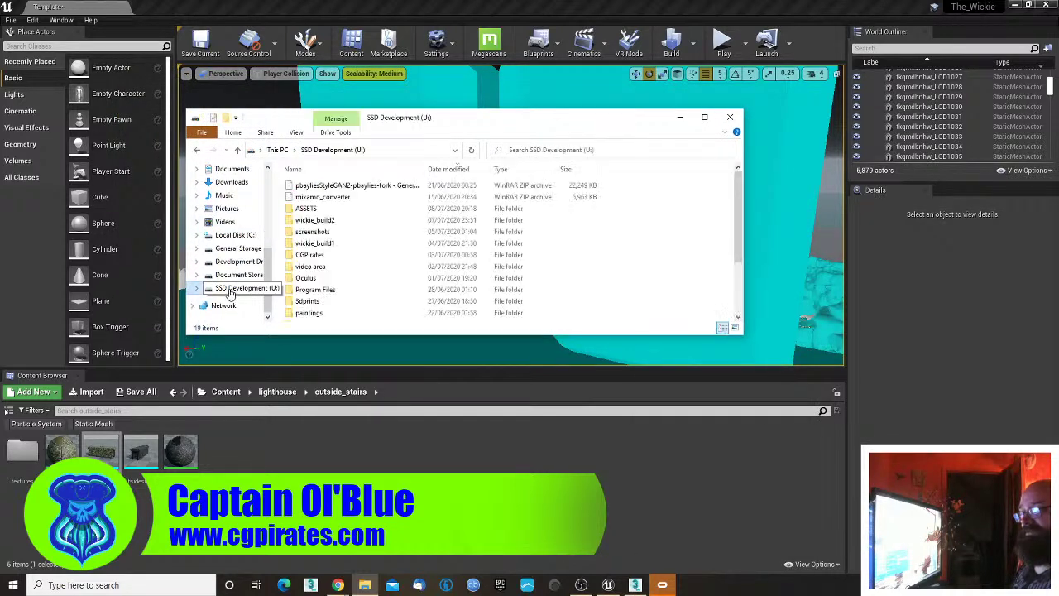
- Check the used and free space in the SSD Development (U:) drive's properties, and close them
{"action": "right_click", "coordinate": [227, 289]}
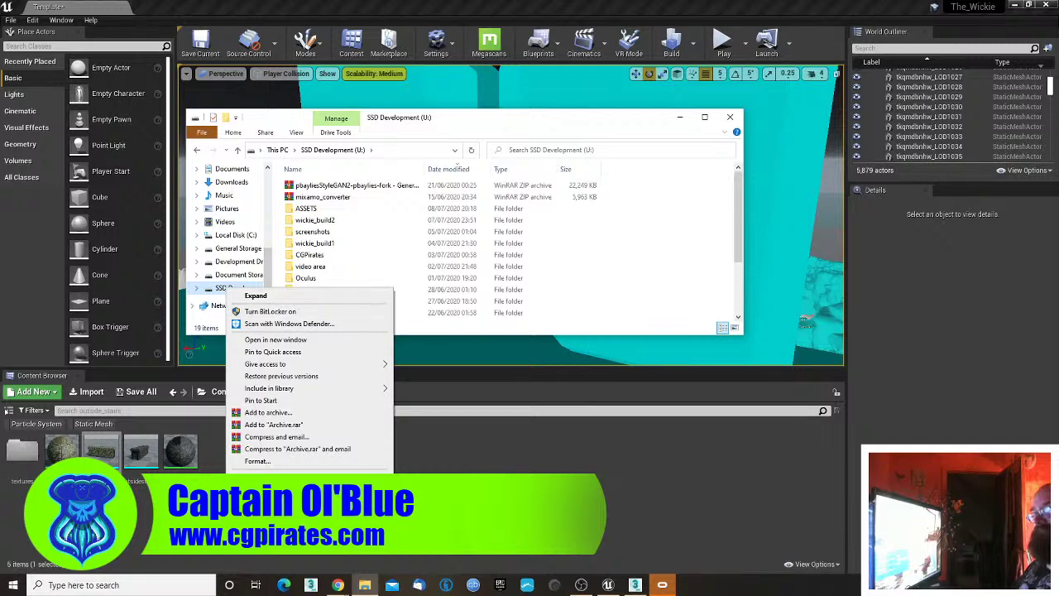
{"action": "left_click", "coordinate": [286, 513]}
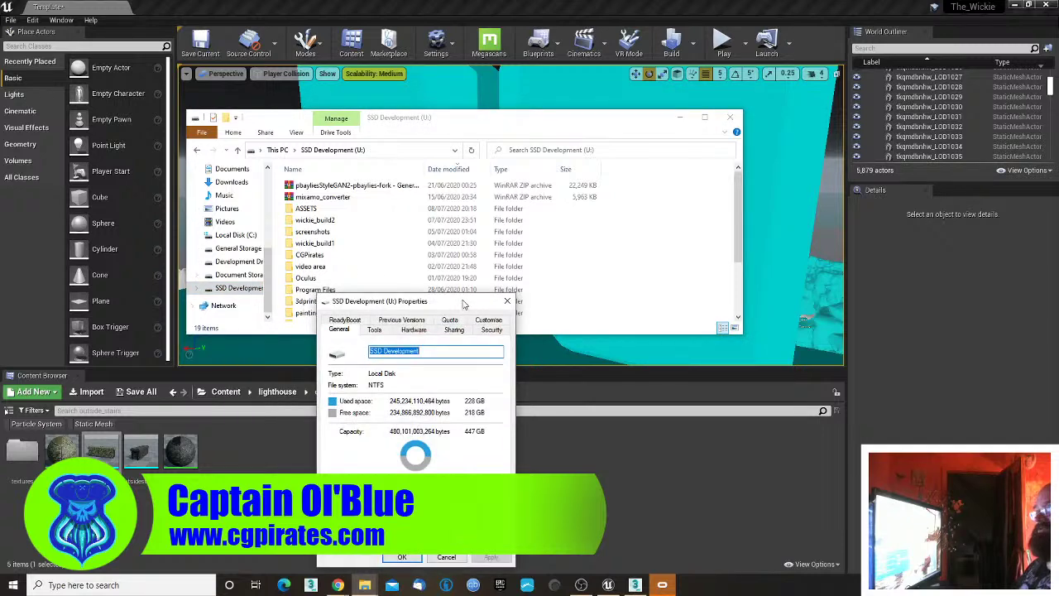
{"action": "left_click_drag", "start_coordinate": [464, 304], "coordinate": [497, 111]}
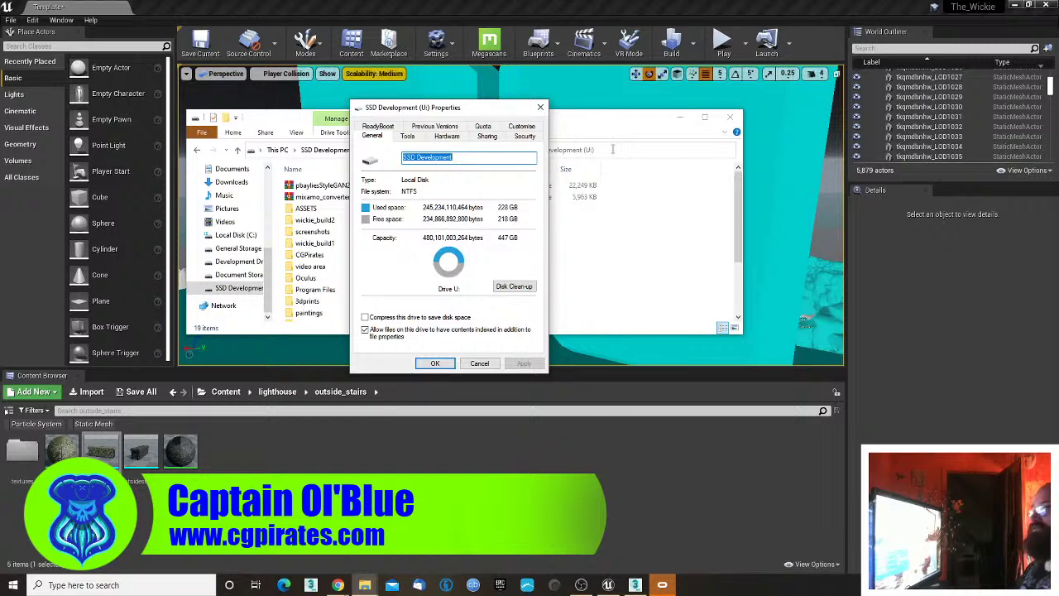
{"action": "left_click", "coordinate": [540, 107]}
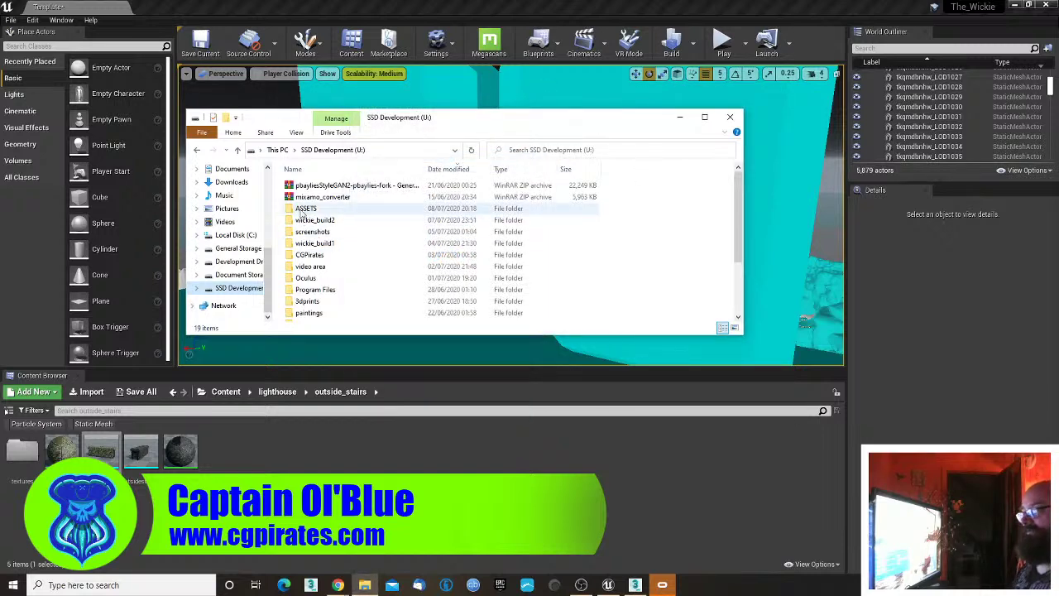
- Look through the foghorn model folder in ASSETS, including its inner foghorn texture folder
{"action": "double_click", "coordinate": [307, 208]}
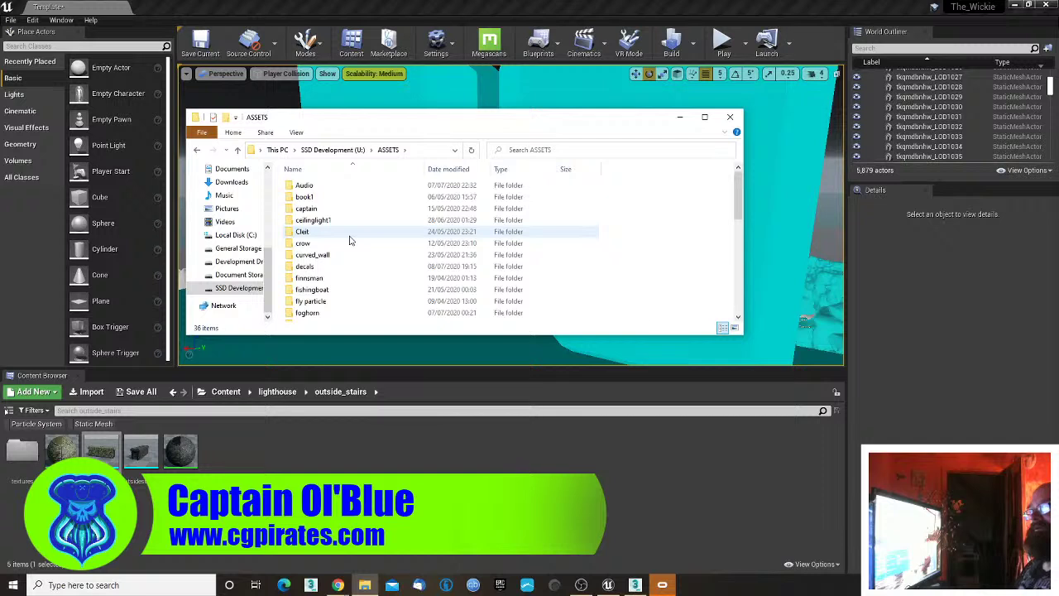
{"action": "double_click", "coordinate": [311, 315]}
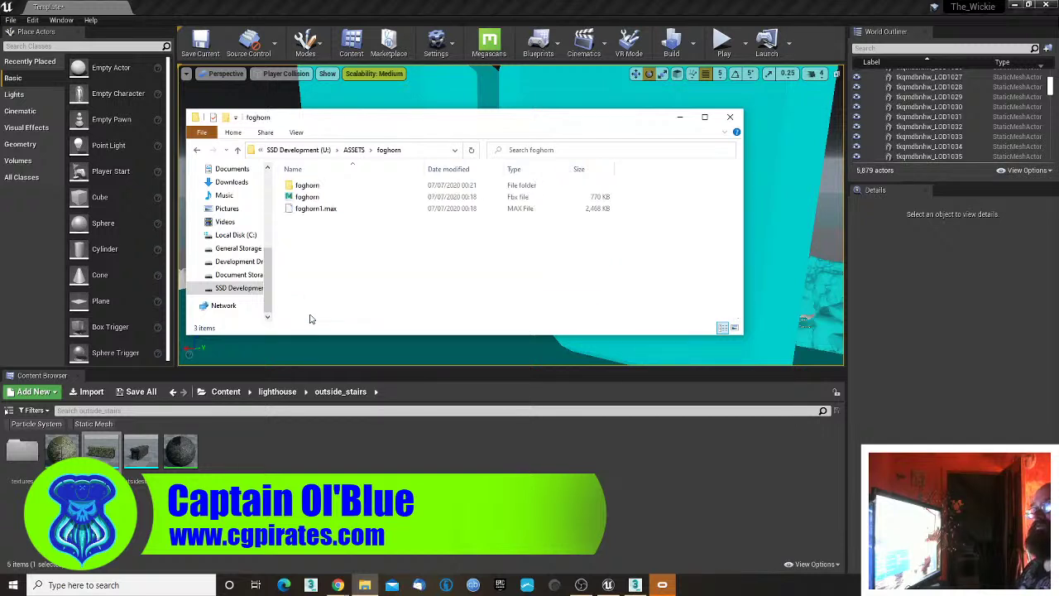
{"action": "double_click", "coordinate": [315, 186]}
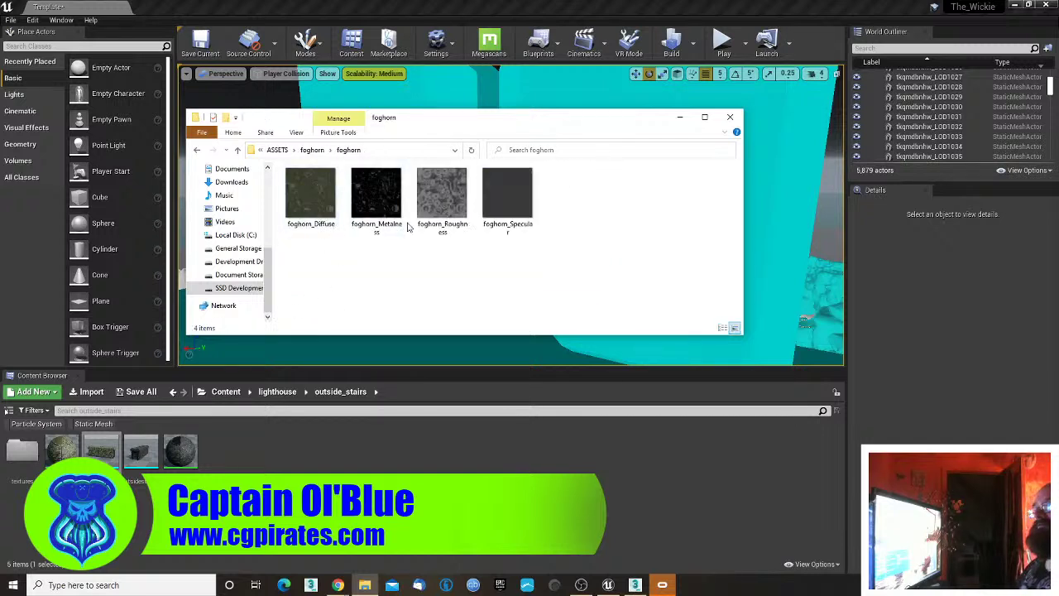
- Return to the ASSETS folder and open the foghorn folder inside Audio
{"action": "key", "text": "alt+Left"}
{"action": "key", "text": "alt+Left"}
{"action": "double_click", "coordinate": [320, 184]}
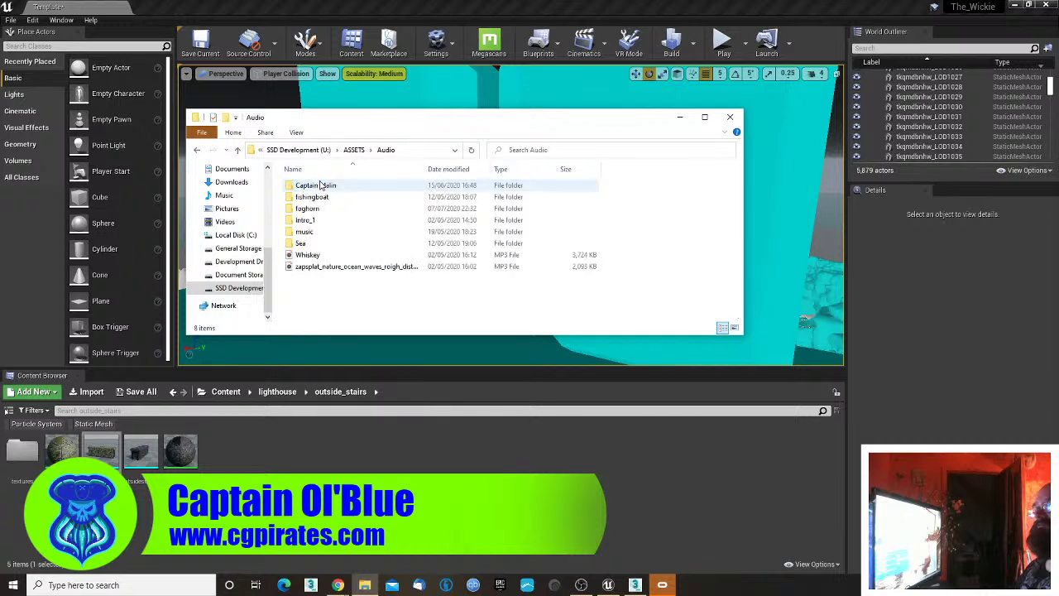
{"action": "double_click", "coordinate": [319, 209]}
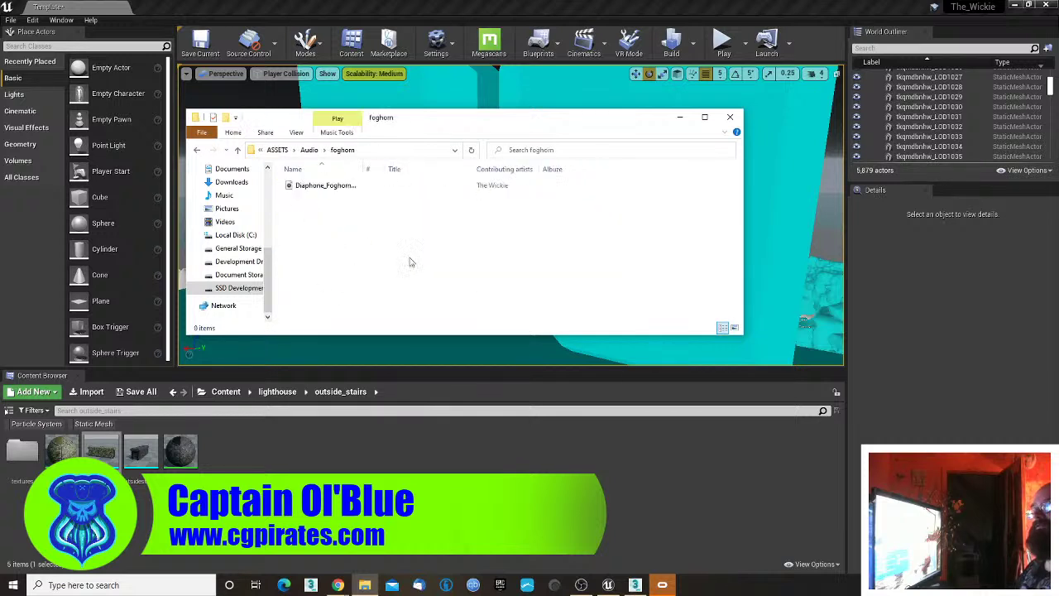
- Play the Diaphone_Foghorn audio file to listen to it, and close the music player and the foghorn folder window
{"action": "left_click", "coordinate": [344, 187]}
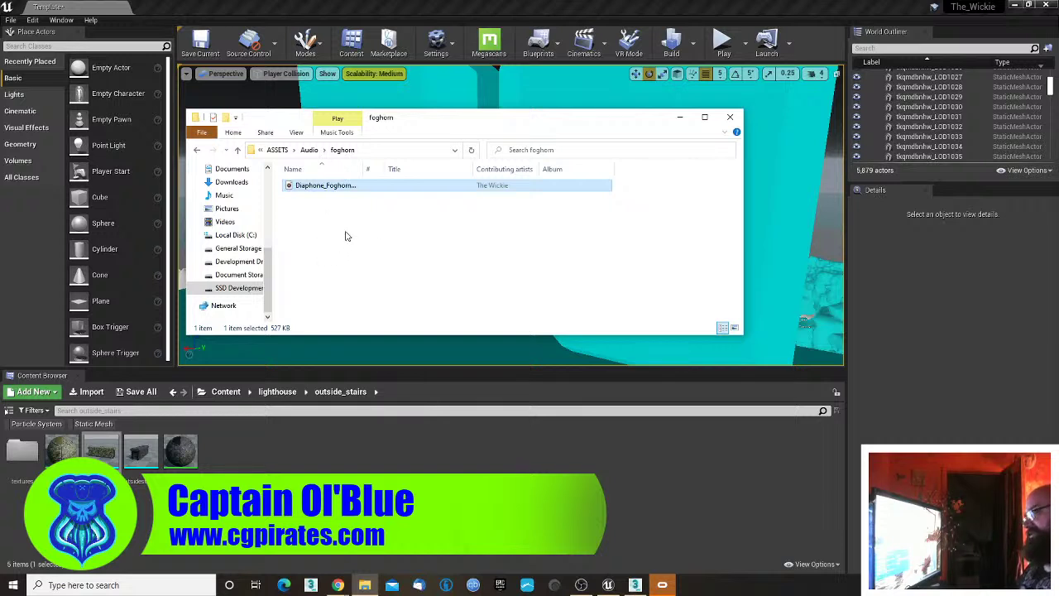
{"action": "double_click", "coordinate": [332, 187]}
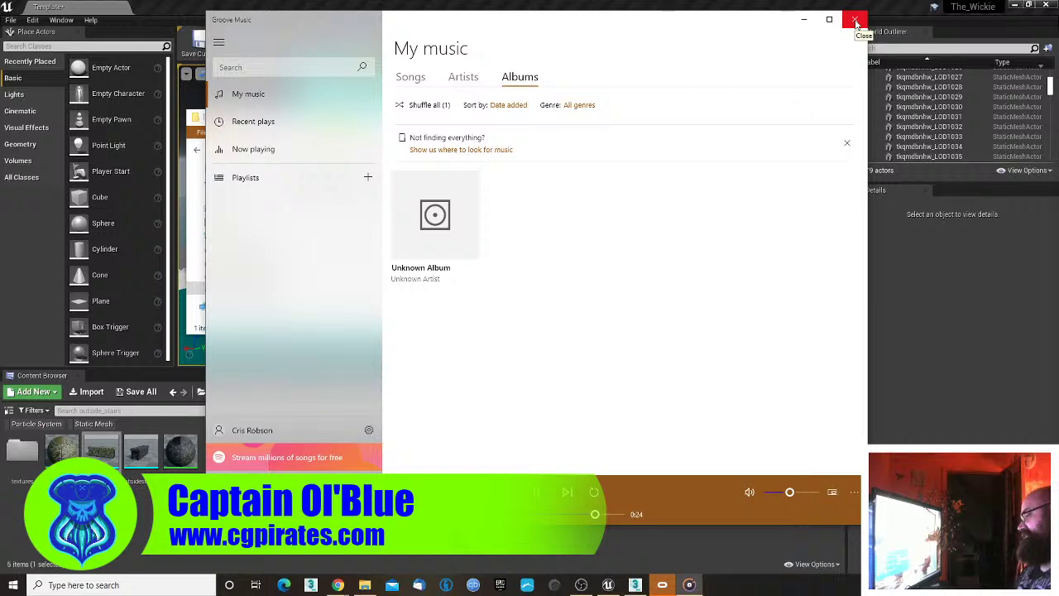
{"action": "left_click", "coordinate": [855, 20]}
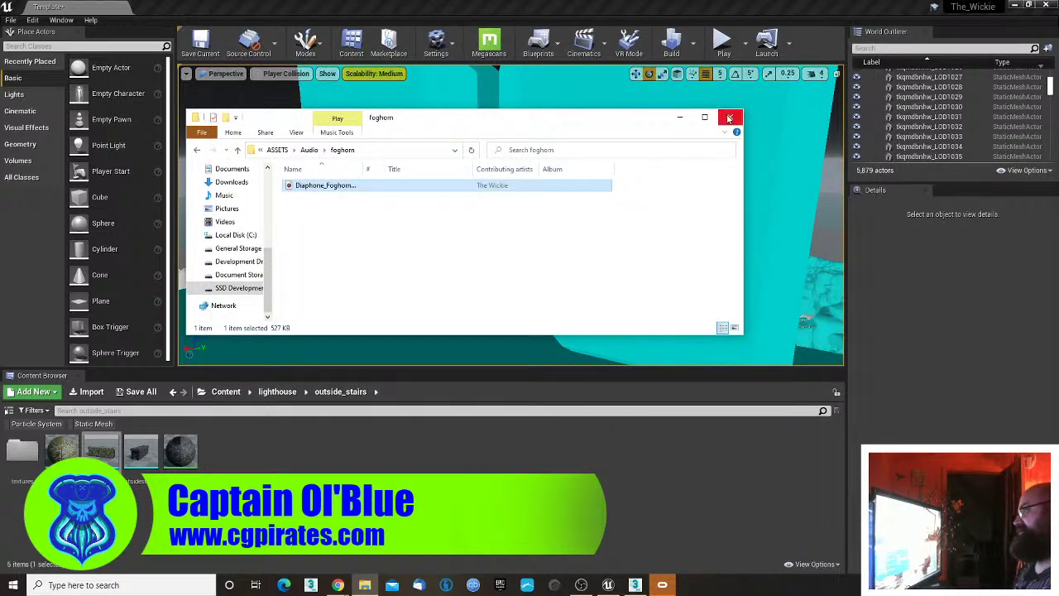
{"action": "left_click", "coordinate": [728, 118]}
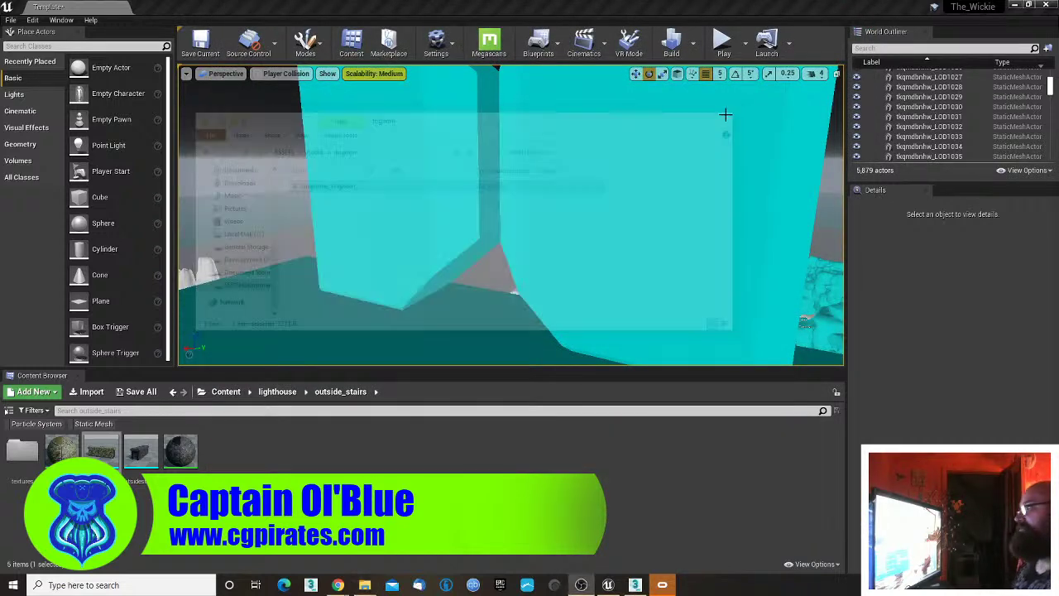
- Switch the level viewport from Player Collision to the Lit view mode
{"action": "right_click_drag", "start_coordinate": [624, 217], "coordinate": [751, 212]}
{"action": "key", "text": "s"}
{"action": "key", "text": "d"}
{"action": "key", "text": "w"}
{"action": "key", "text": "w"}
{"action": "key", "text": "w"}
{"action": "key", "text": "q"}
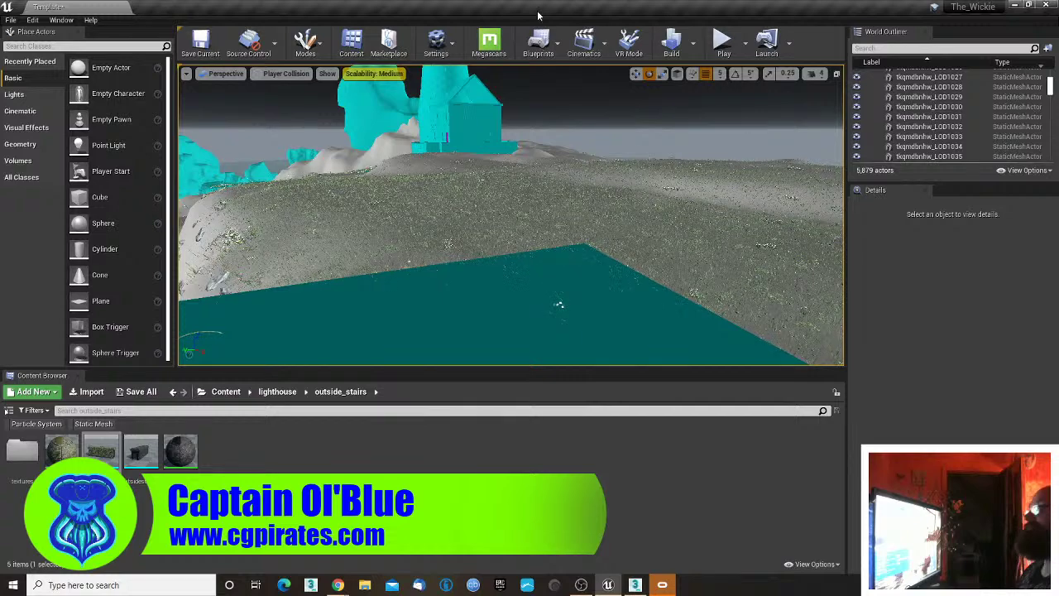
{"action": "left_click", "coordinate": [282, 74]}
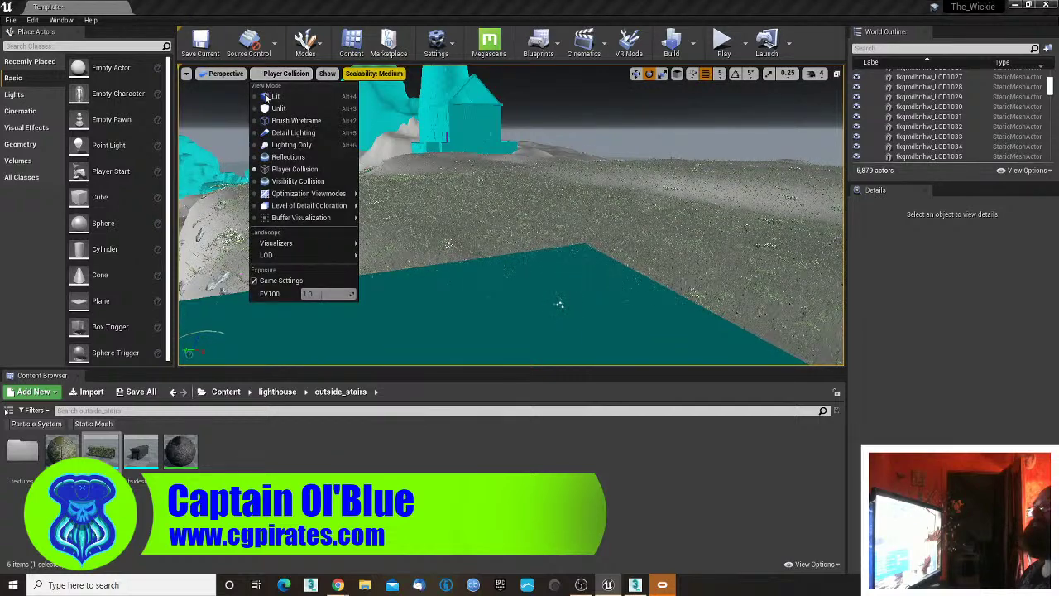
{"action": "left_click", "coordinate": [265, 96]}
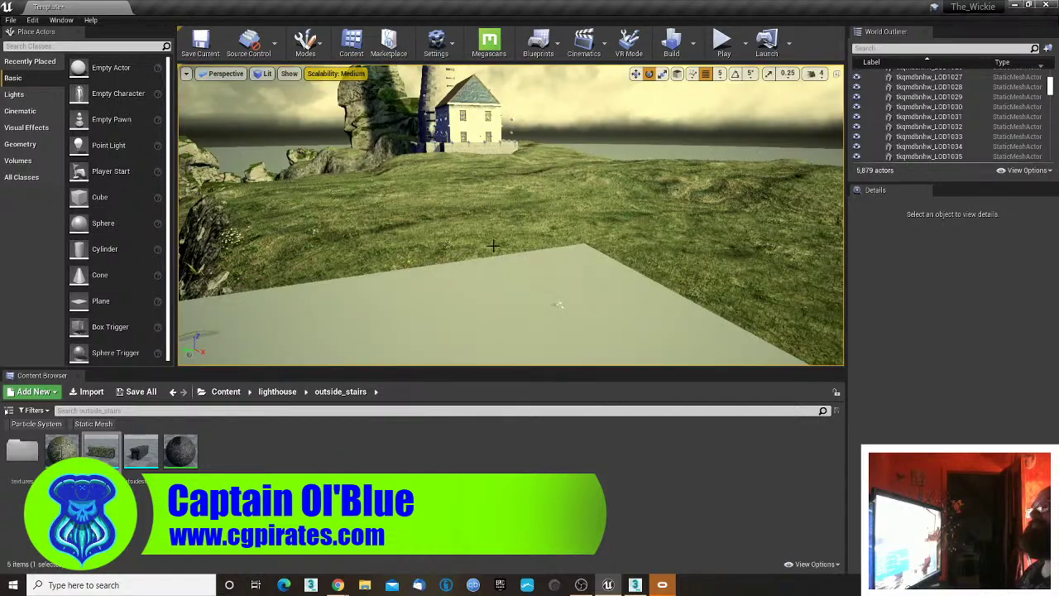
- Start a play test from the grass in front of the lighthouse's entrance door
{"action": "right_click_drag", "start_coordinate": [493, 246], "coordinate": [761, 231]}
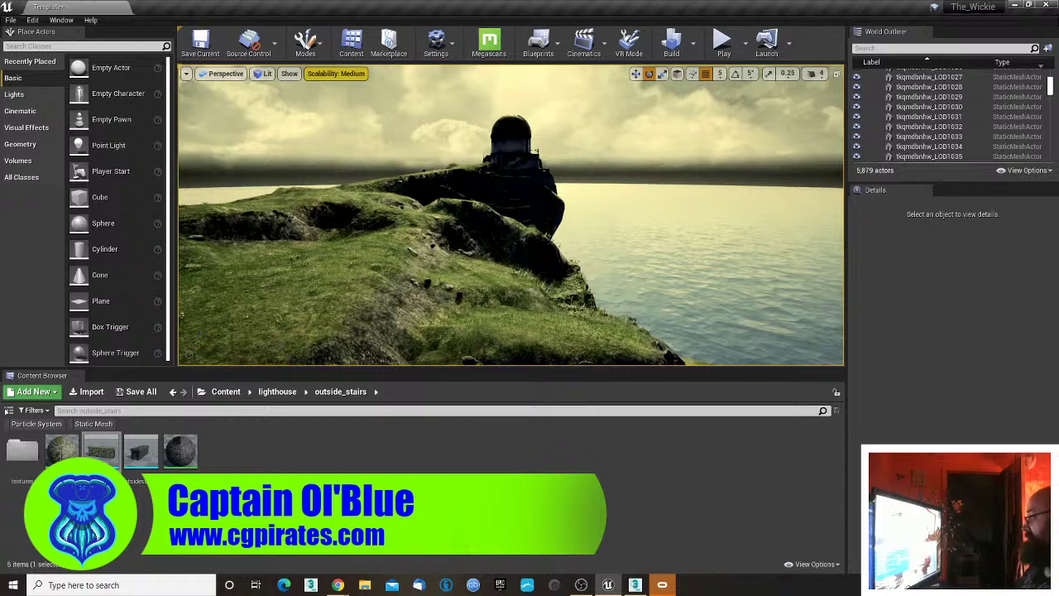
{"action": "key", "text": "w"}
{"action": "right_click_drag", "start_coordinate": [530, 279], "coordinate": [632, 293]}
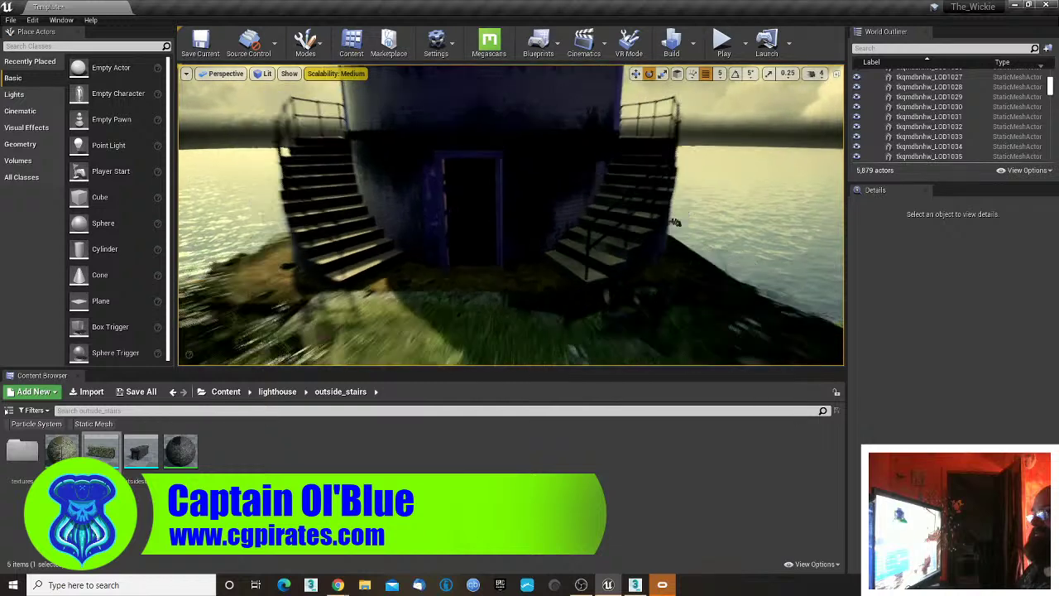
{"action": "right_click_drag", "start_coordinate": [499, 351], "coordinate": [494, 352]}
{"action": "key", "text": "s"}
{"action": "right_click", "coordinate": [485, 345]}
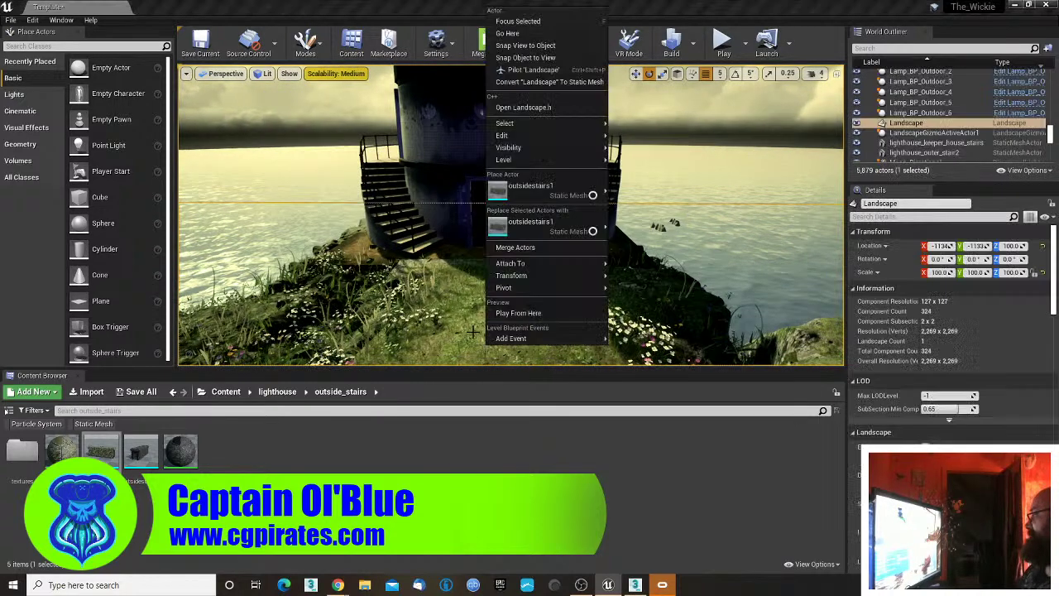
{"action": "left_click", "coordinate": [529, 315]}
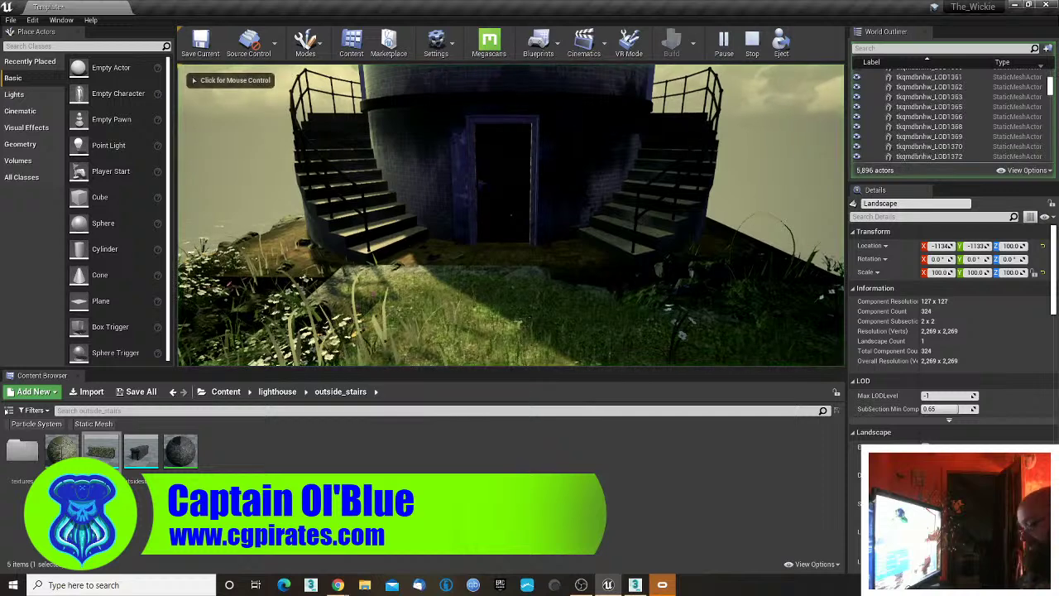
- Walk through the lighthouse's entrance door and look at the planet model in the ground-floor room
{"action": "key", "text": "w"}
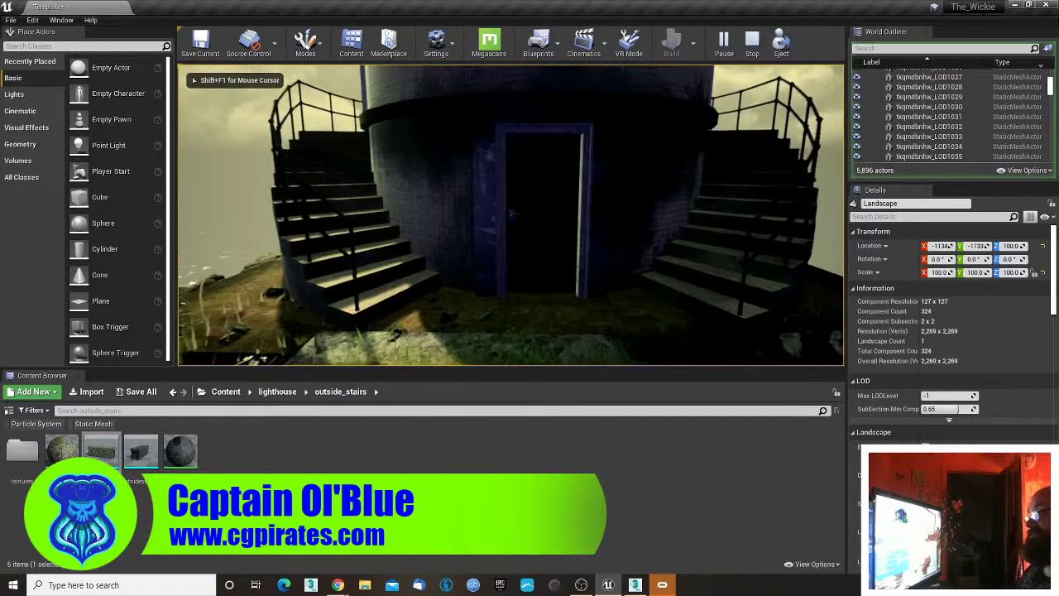
{"action": "key", "text": "w"}
{"action": "key", "text": "s"}
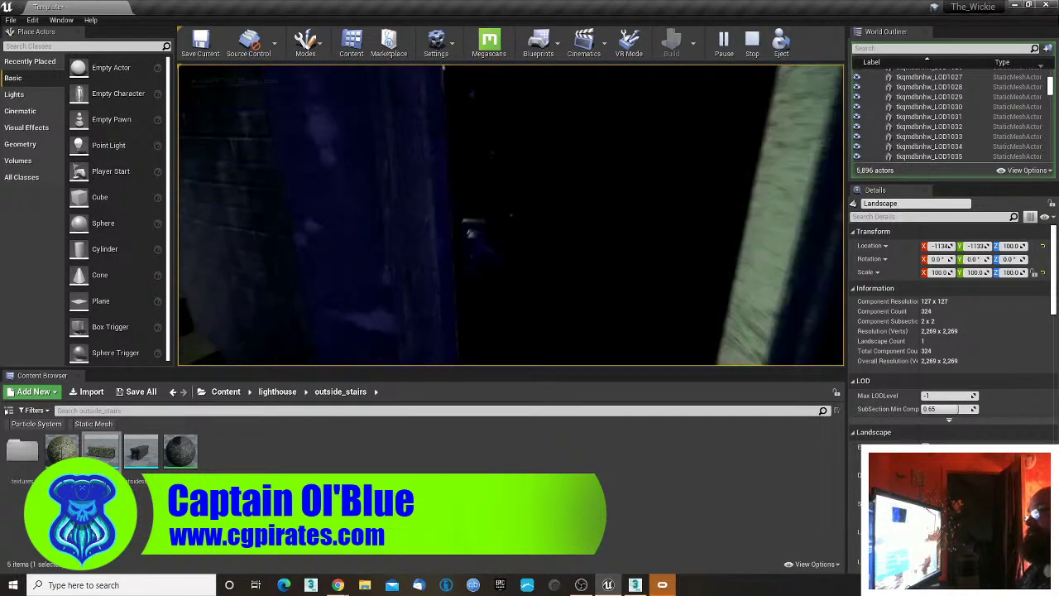
{"action": "key", "text": "w"}
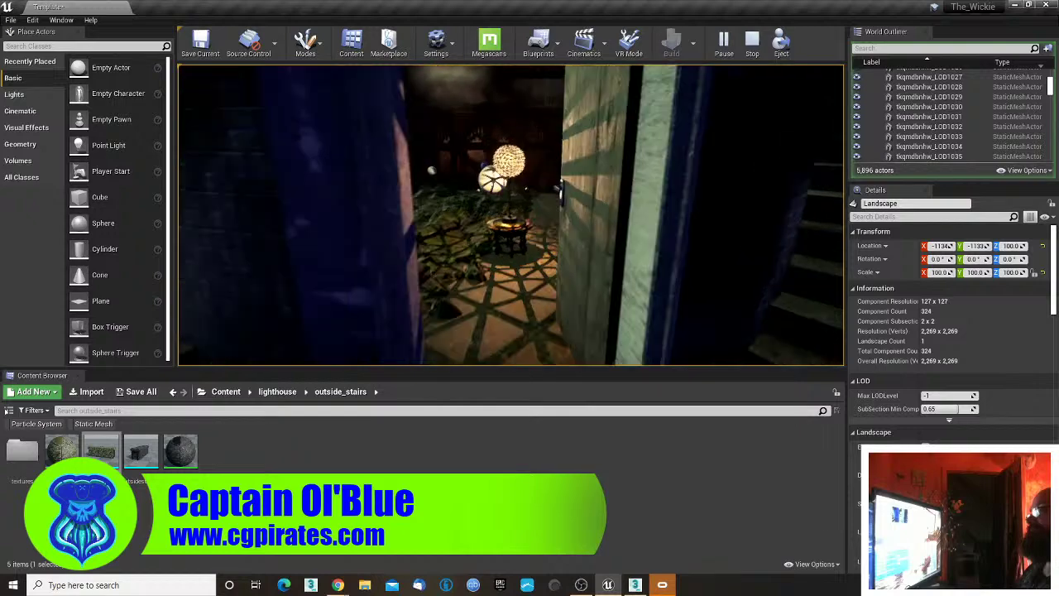
{"action": "key", "text": "w"}
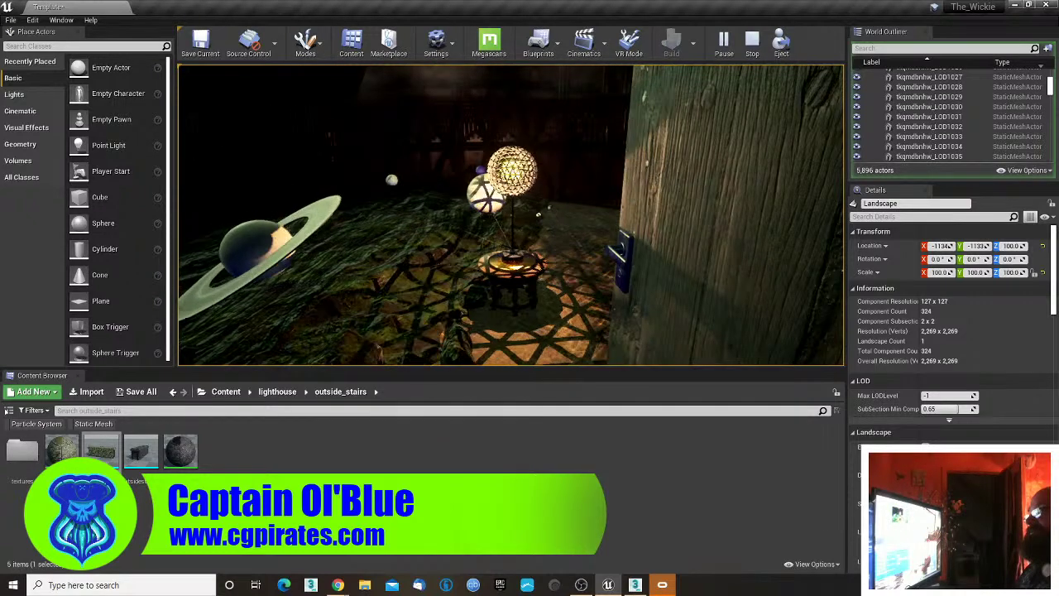
{"action": "key", "text": "w"}
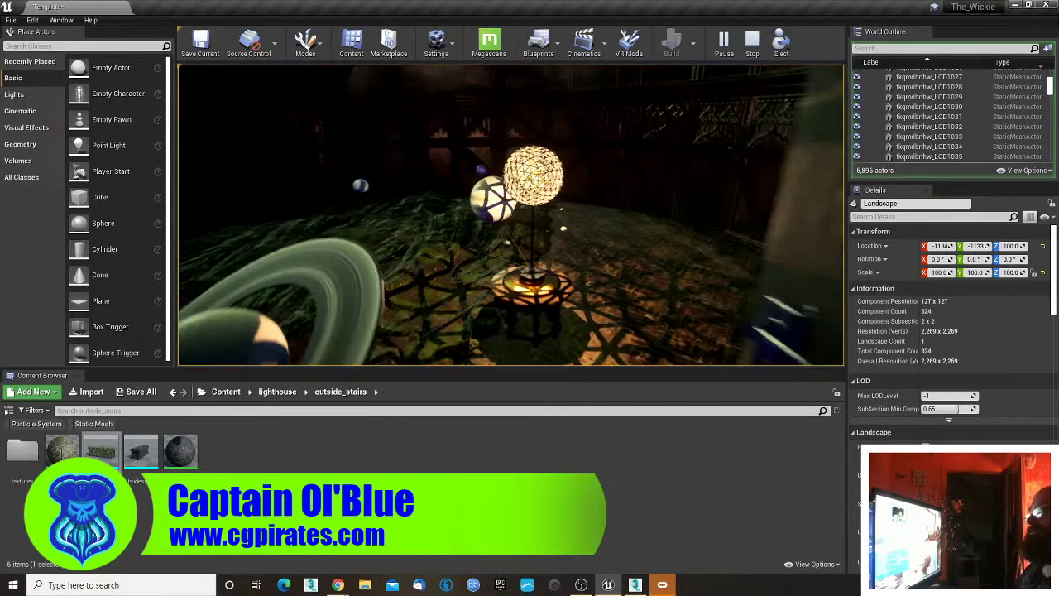
{"action": "key", "text": "w"}
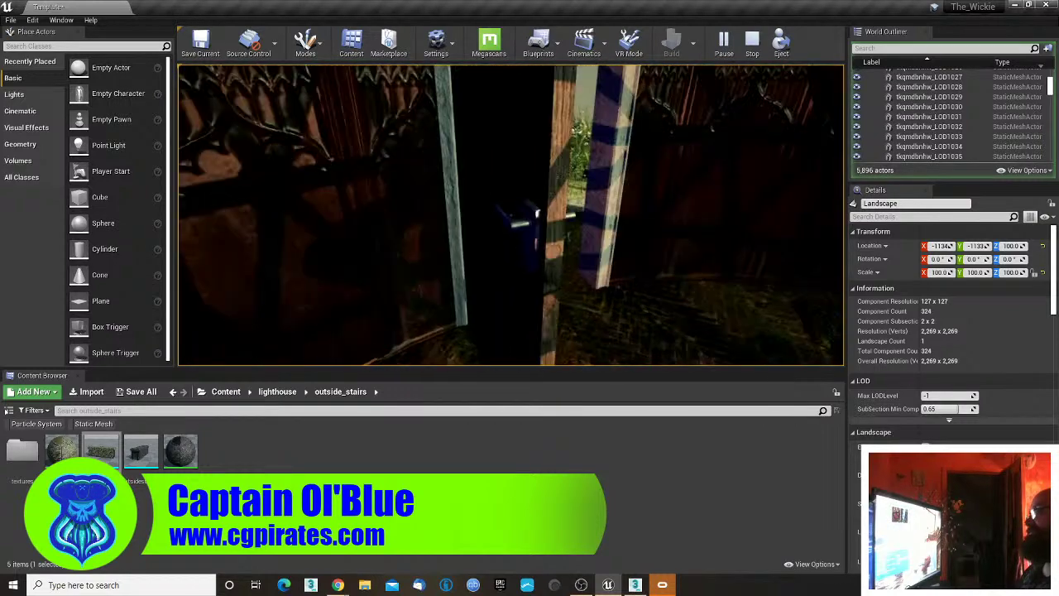
- Test the lighthouse's entrance door from the inside and the outside
{"action": "key", "text": "w"}
{"action": "key", "text": "s"}
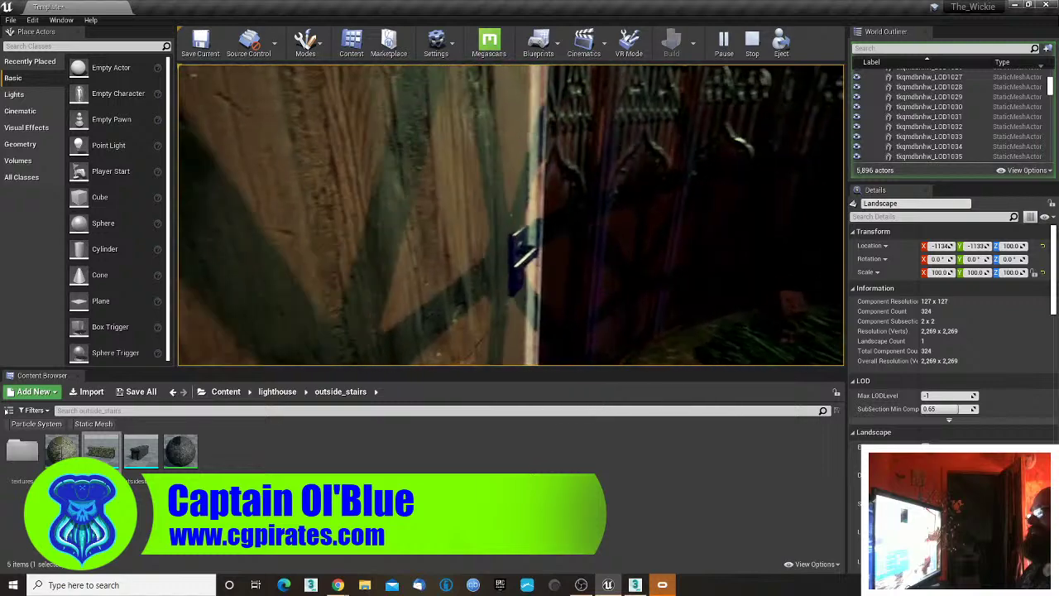
{"action": "key", "text": "w"}
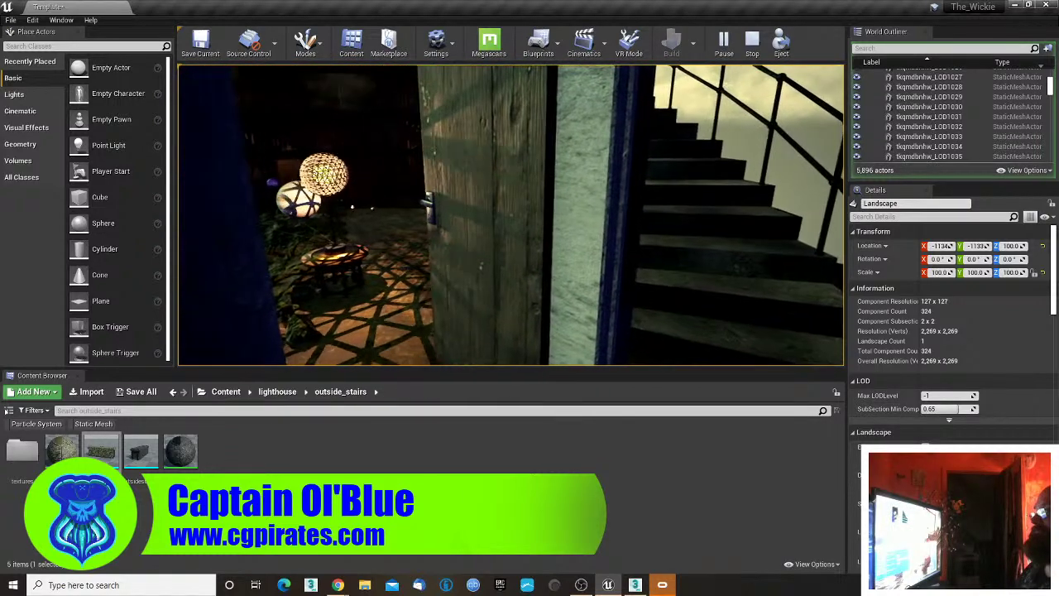
{"action": "key", "text": "w"}
{"action": "key", "text": "w"}
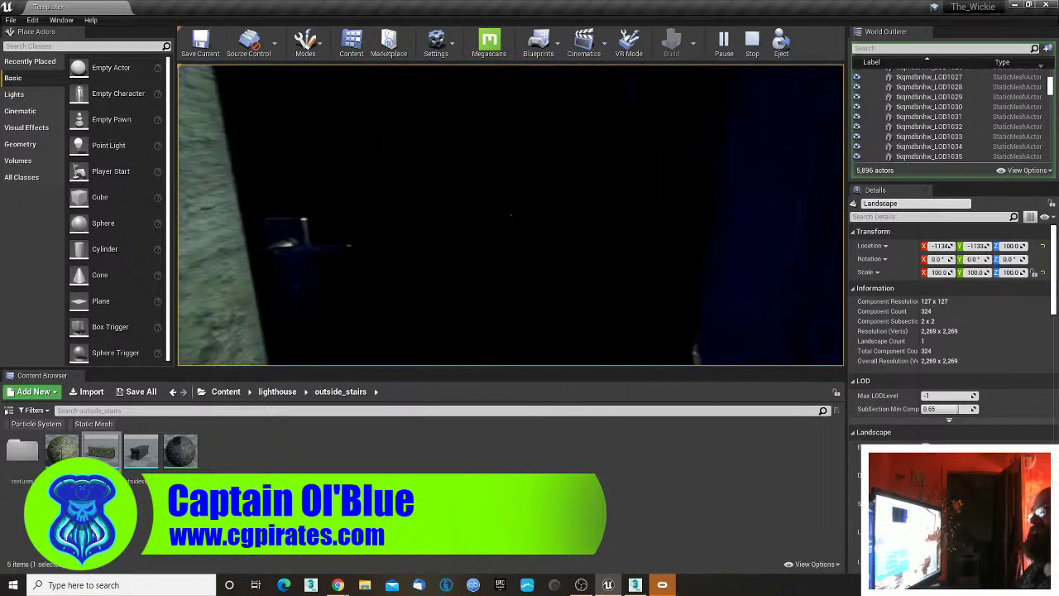
- Explore the railed outer walkway and the rocks overlooking the island, ending the play test and closing the message log
{"action": "key", "text": "w"}
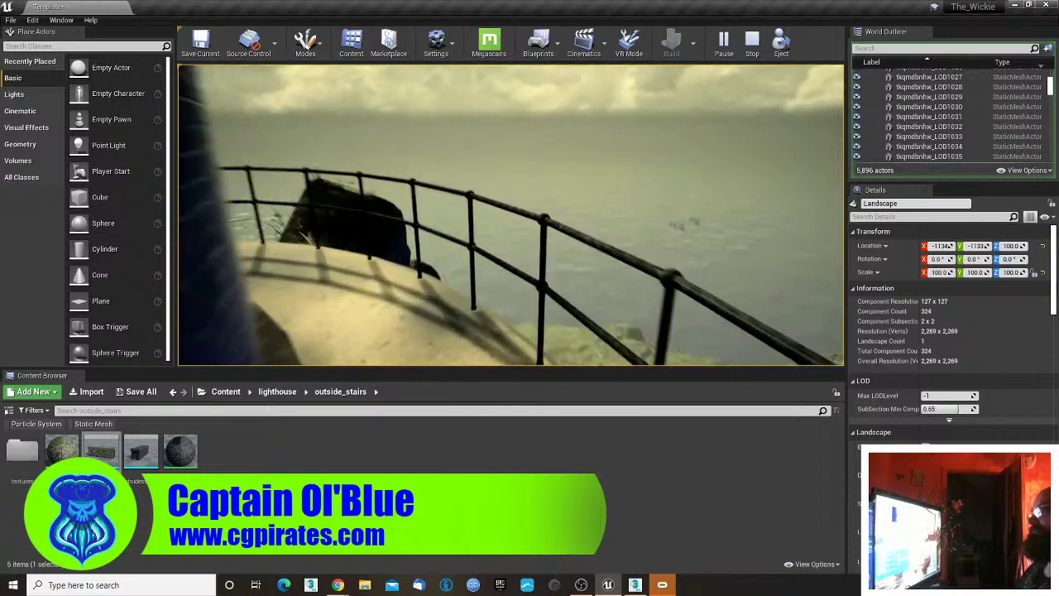
{"action": "key", "text": "w"}
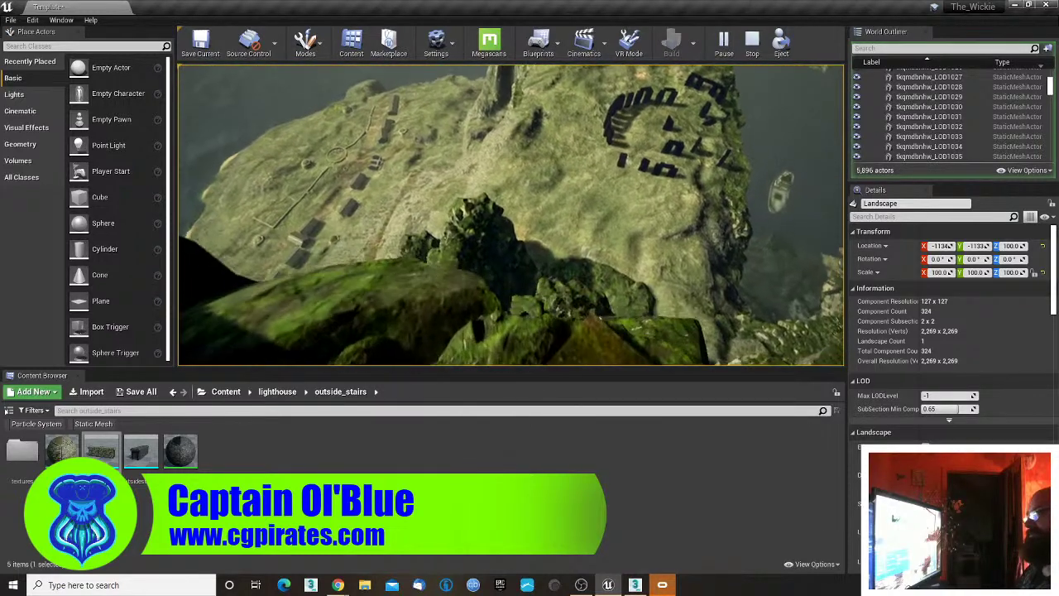
{"action": "key", "text": "w"}
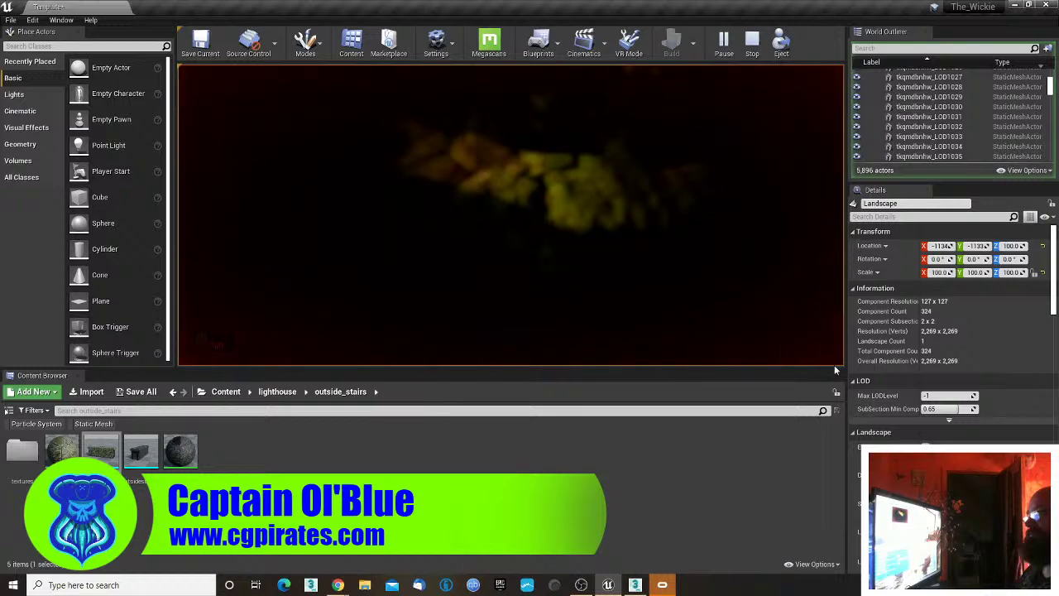
{"action": "key", "text": "Escape"}
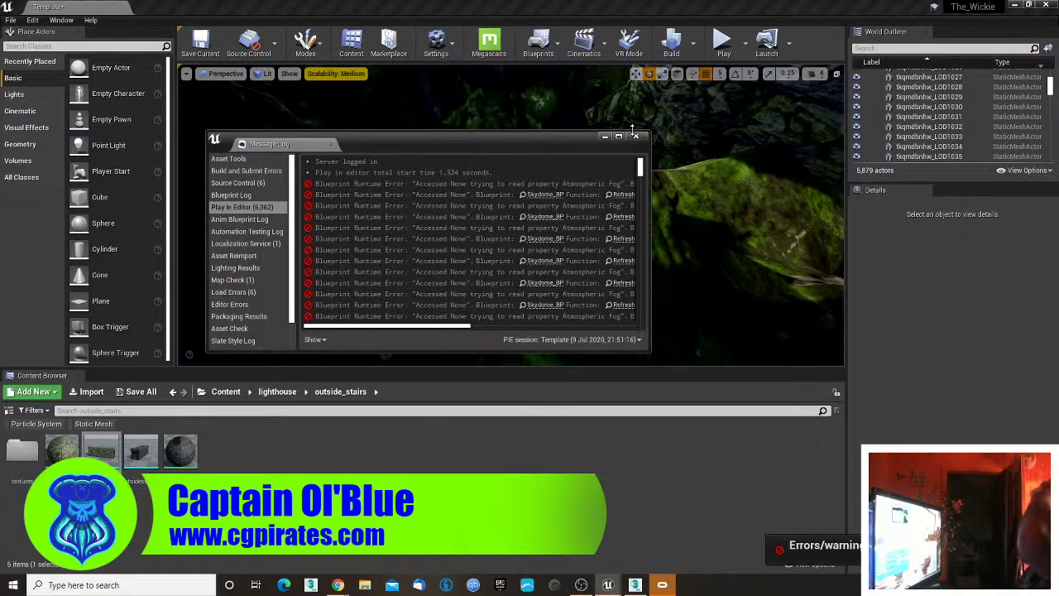
{"action": "left_click", "coordinate": [635, 136]}
- Select the Skydome_BP actor and set its Sky Light Intensity to 0.5
{"action": "right_click_drag", "start_coordinate": [511, 215], "coordinate": [488, 149]}
{"action": "key", "text": "w"}
{"action": "left_click", "coordinate": [488, 149]}
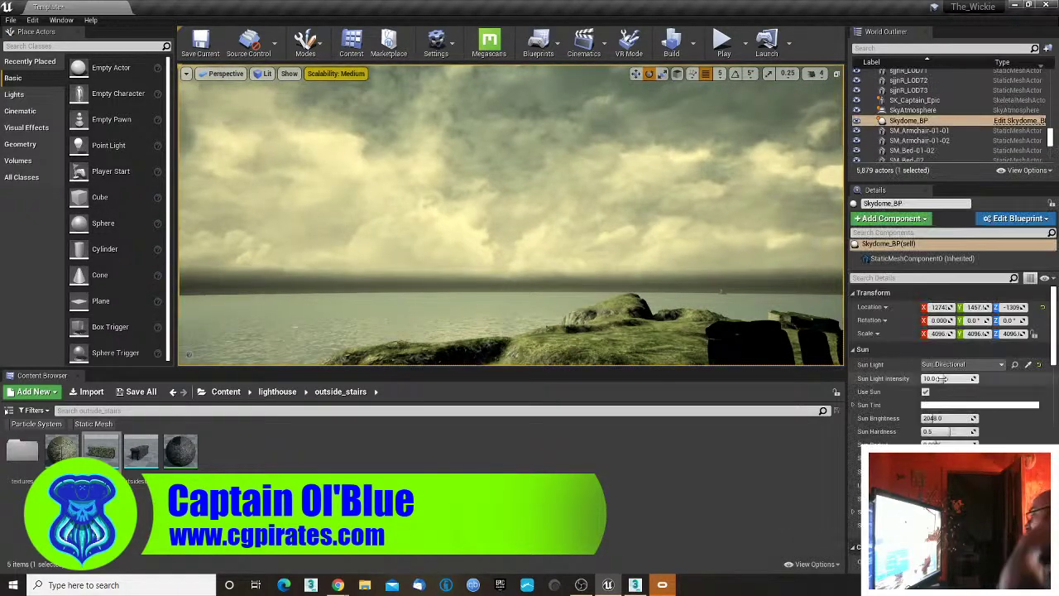
{"action": "scroll", "coordinate": [952, 364], "scroll_direction": "down", "scroll_amount": 3}
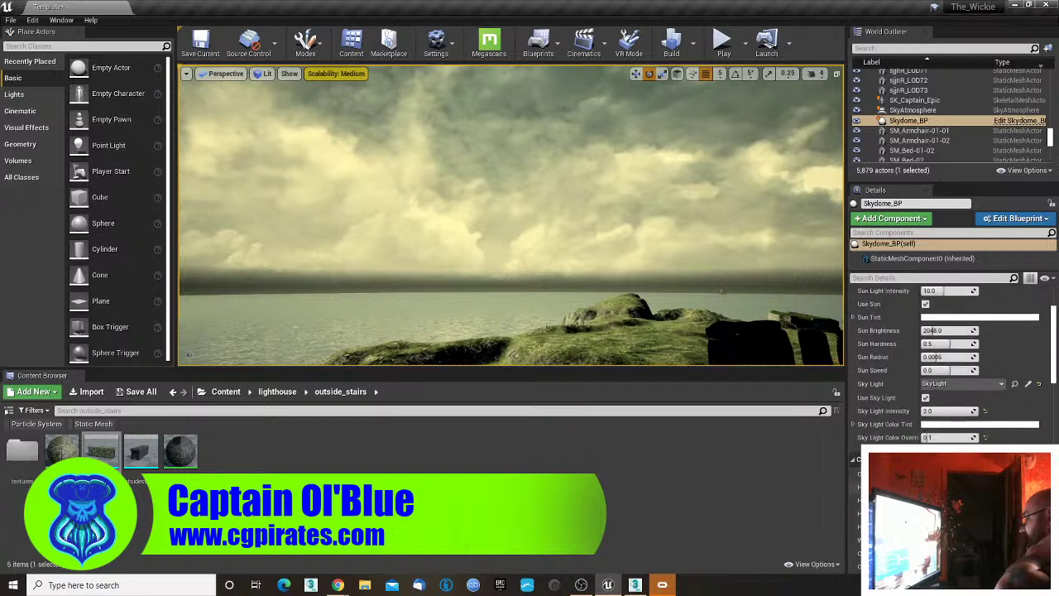
{"action": "left_click", "coordinate": [946, 411]}
{"action": "type", "text": "0.5"}
{"action": "key", "text": "Return"}
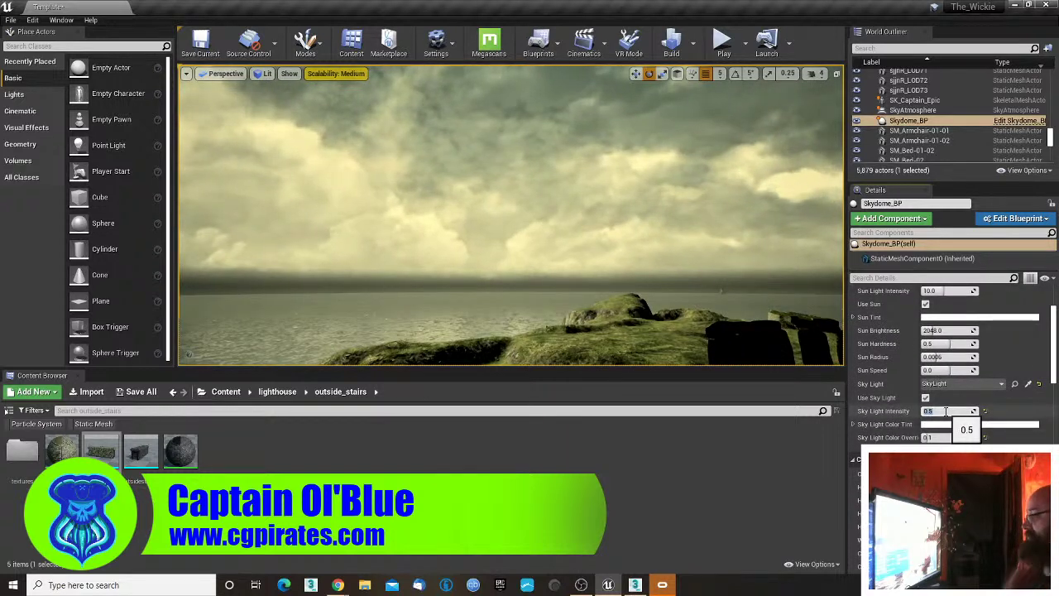
{"action": "right_click_drag", "start_coordinate": [728, 319], "coordinate": [595, 342]}
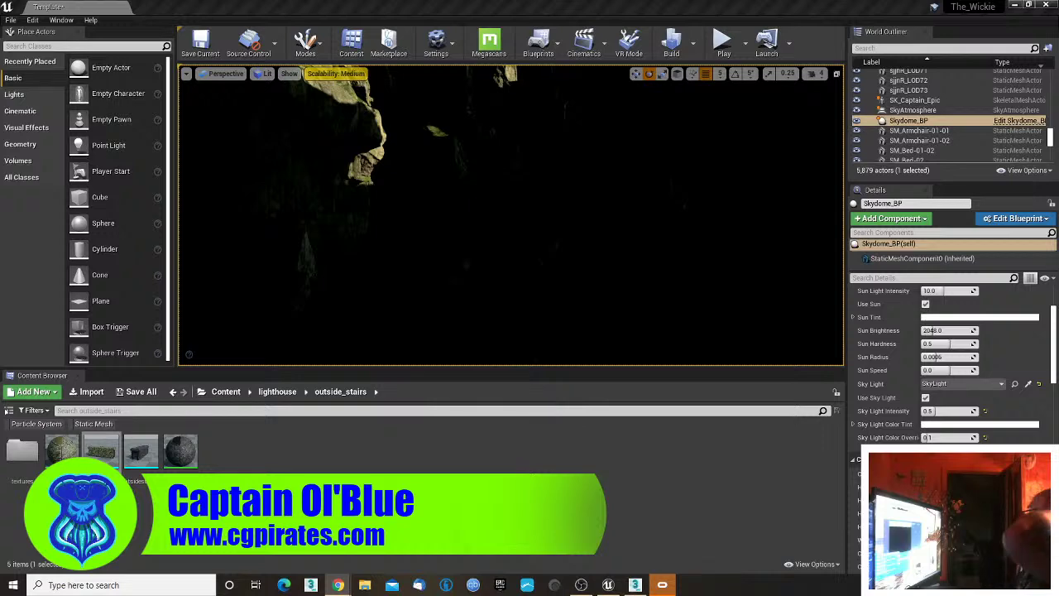
- Bring up the Imgur page in Chrome, view the helicopter render enlarged, and move the browser window away
{"action": "left_click_drag", "start_coordinate": [1058, 277], "coordinate": [350, 2]}
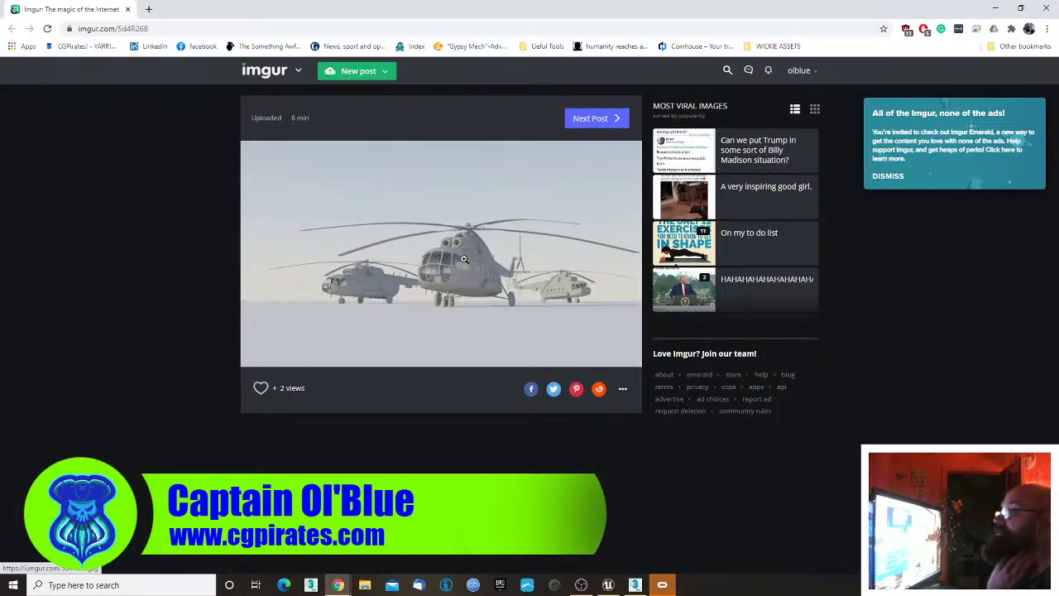
{"action": "left_click", "coordinate": [463, 259]}
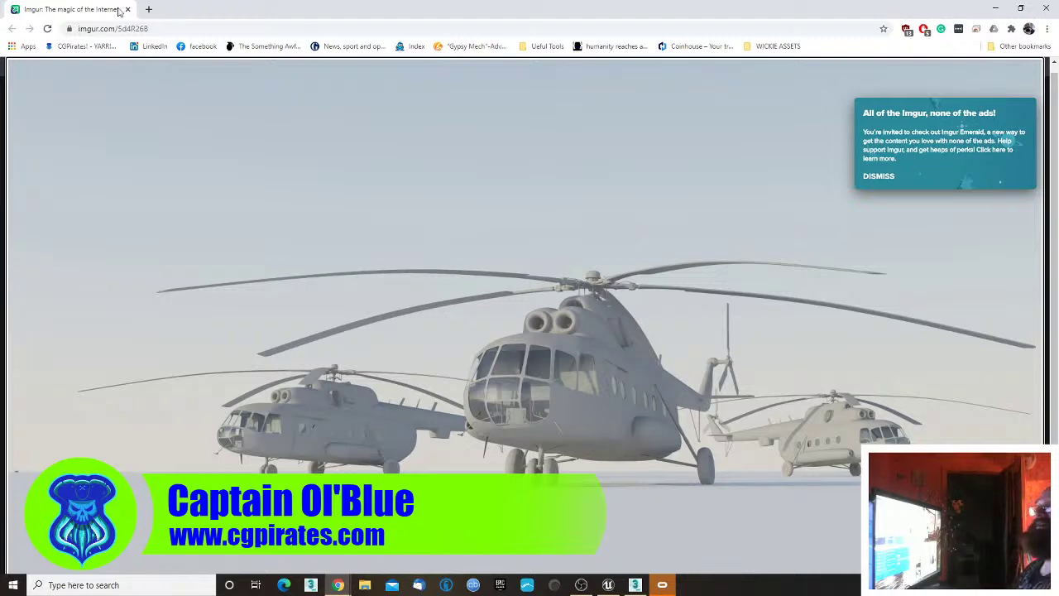
{"action": "left_click_drag", "start_coordinate": [201, 11], "coordinate": [315, 94]}
{"action": "left_click_drag", "start_coordinate": [443, 102], "coordinate": [443, 1]}
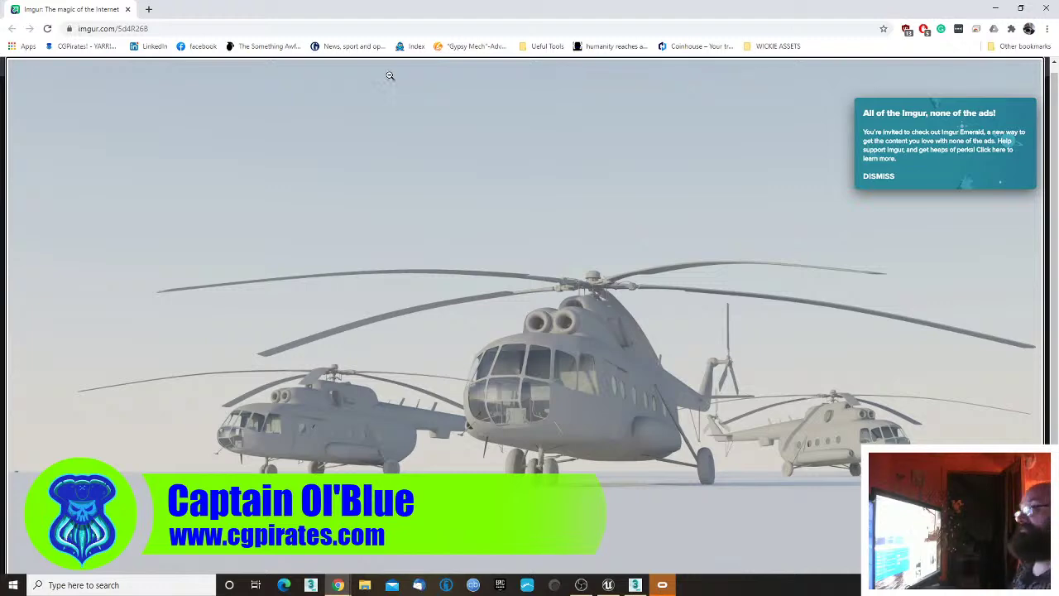
{"action": "left_click_drag", "start_coordinate": [373, 8], "coordinate": [1058, 269]}
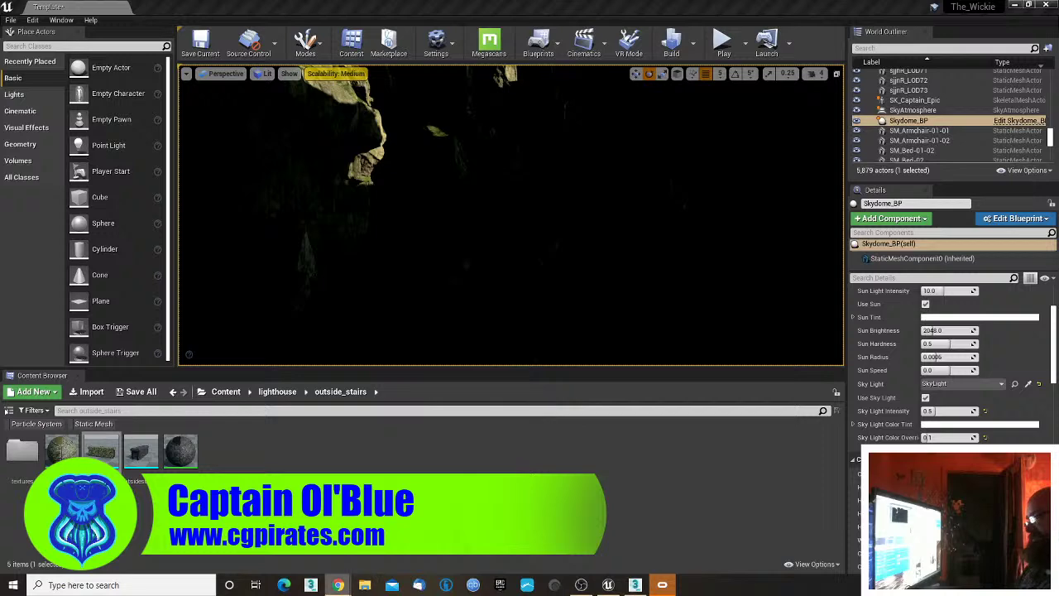
- Switch to 3ds Max and open the recent file dreadnought.max, discarding the changes to the stairs scene
{"action": "mouse_move", "coordinate": [636, 585]}
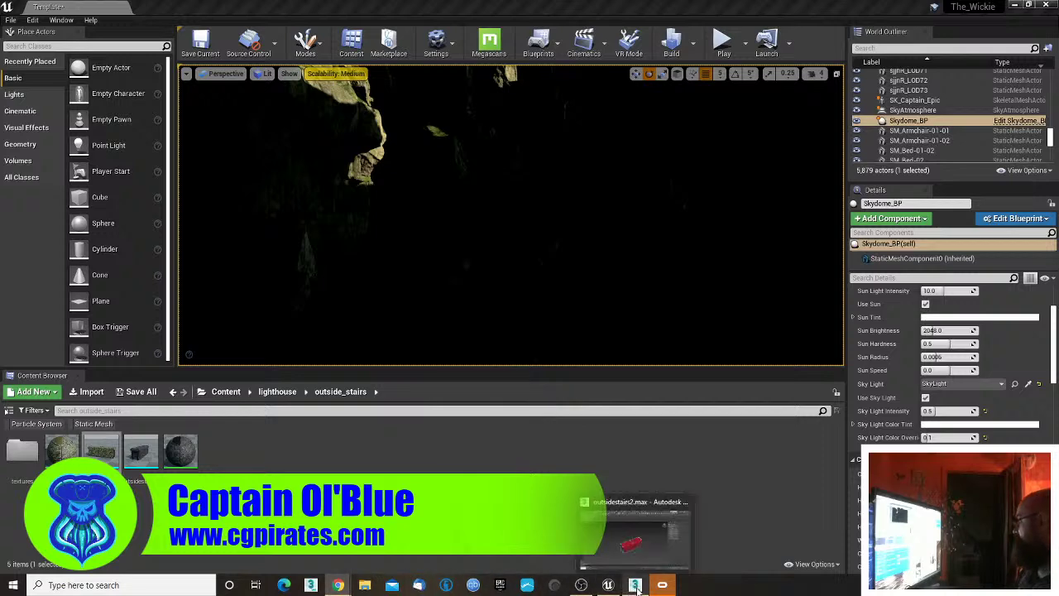
{"action": "left_click", "coordinate": [635, 585]}
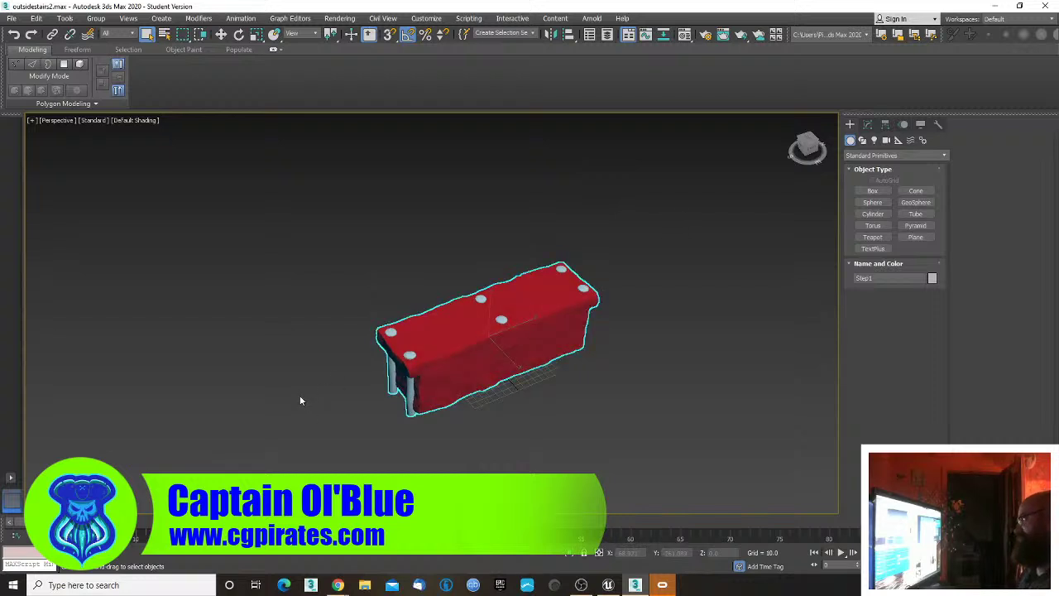
{"action": "left_click", "coordinate": [13, 19]}
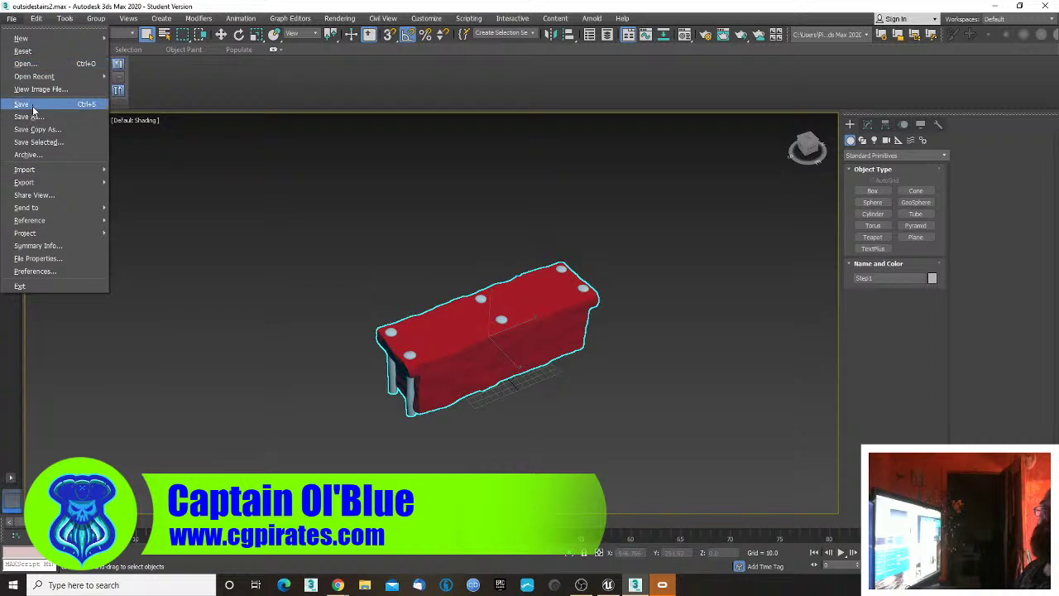
{"action": "mouse_move", "coordinate": [41, 81]}
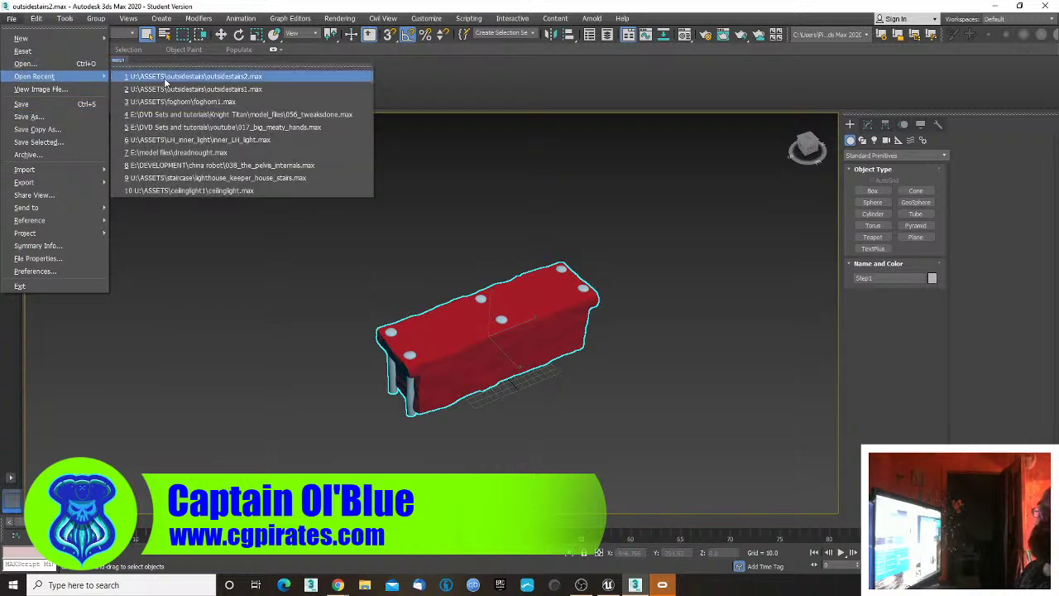
{"action": "left_click", "coordinate": [167, 153]}
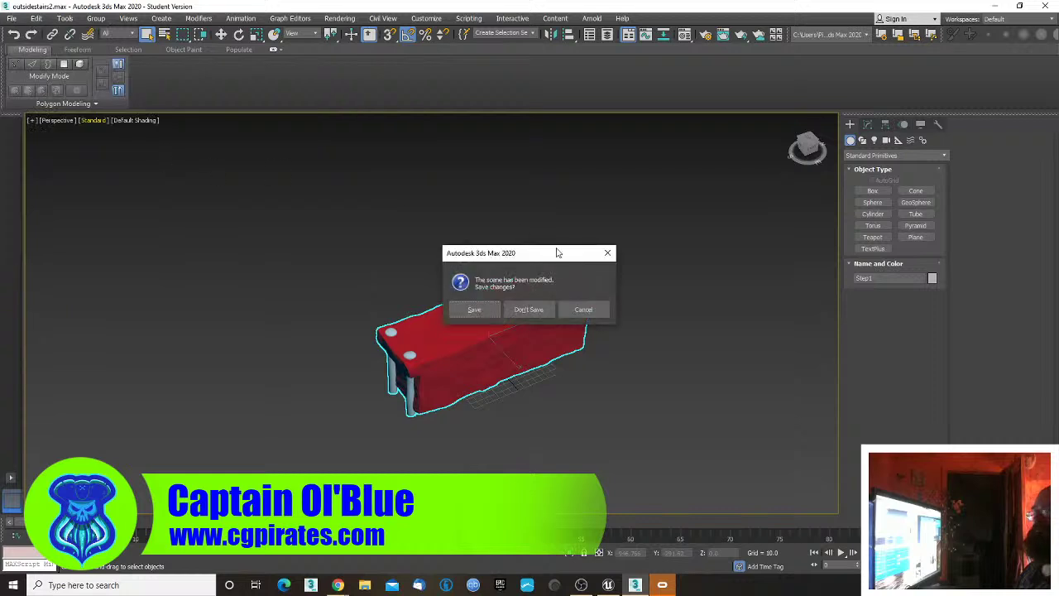
{"action": "left_click", "coordinate": [535, 311]}
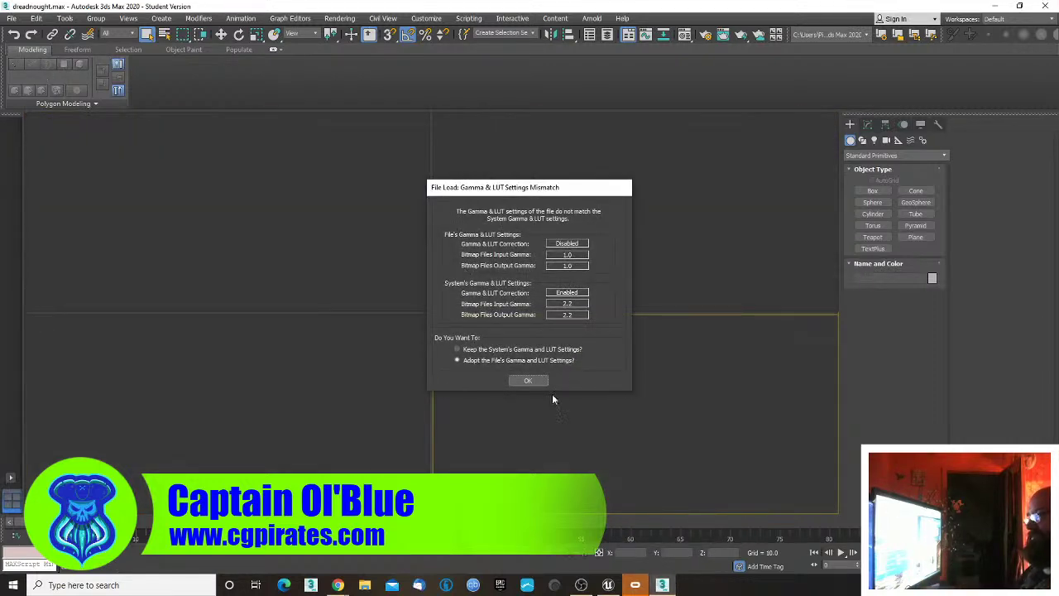
- Adopt the file's gamma and LUT settings and dismiss the Scene Converter
{"action": "left_click", "coordinate": [534, 383]}
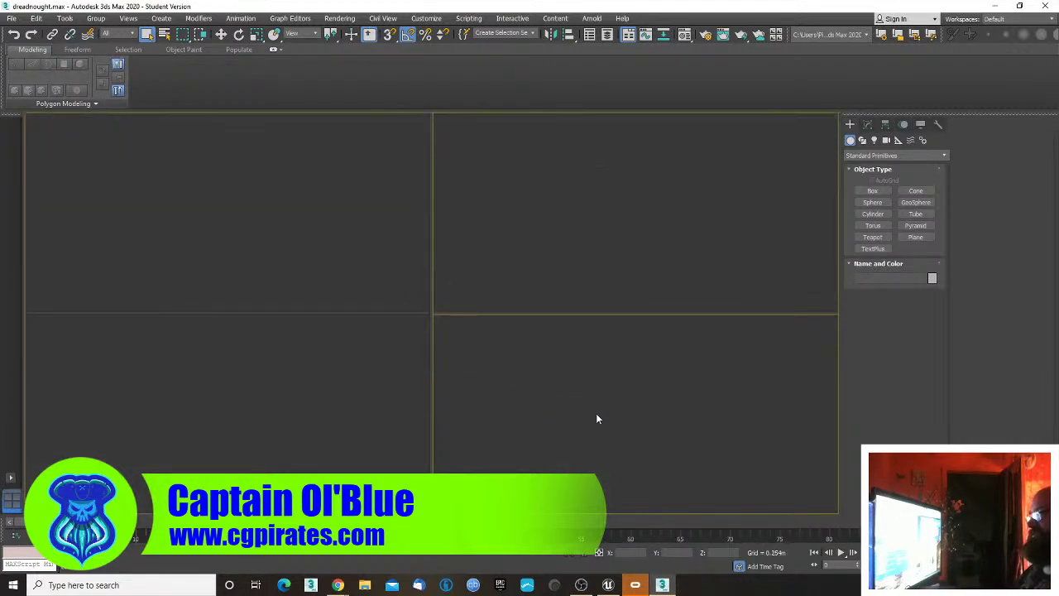
{"action": "left_click", "coordinate": [653, 392]}
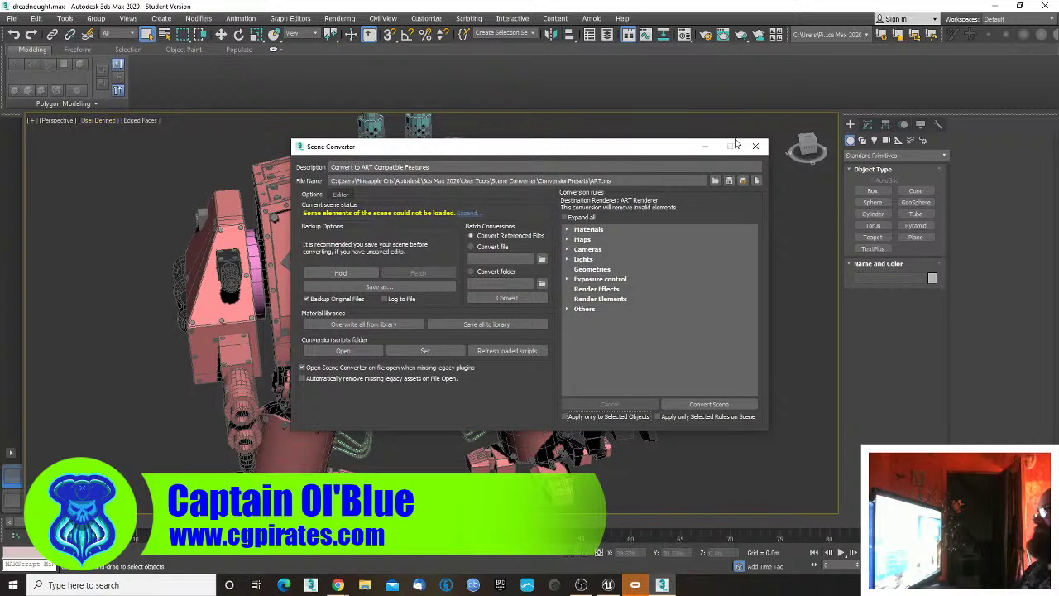
{"action": "left_click", "coordinate": [758, 147]}
- Examine the dreadnought model from the front and the rear
{"action": "middle_click_drag", "start_coordinate": [414, 352], "coordinate": [462, 307]}
{"action": "scroll", "coordinate": [462, 306], "scroll_direction": "down", "scroll_amount": 3}
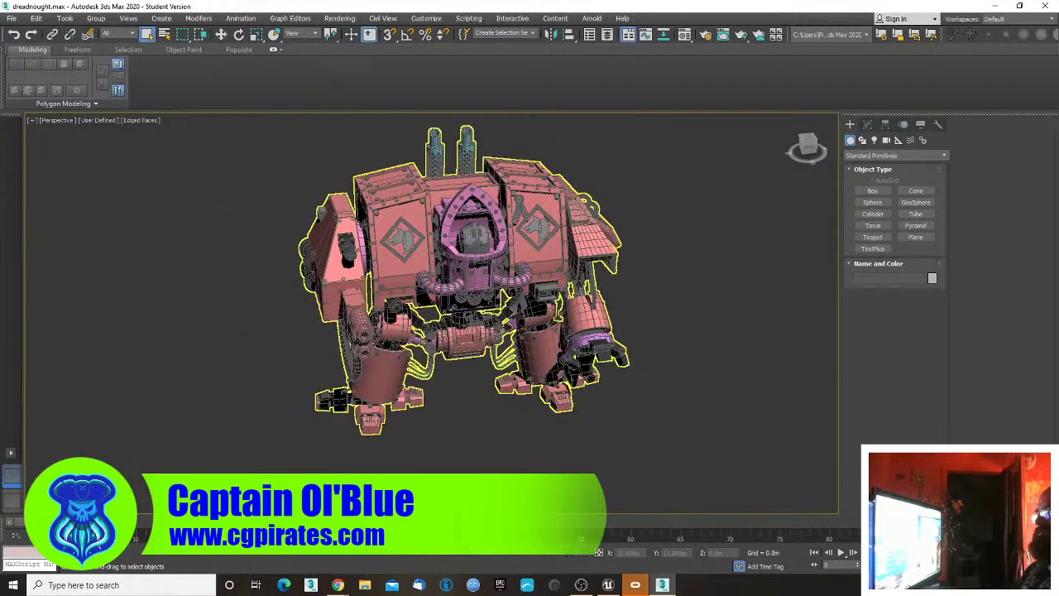
{"action": "middle_click_drag", "start_coordinate": [551, 320], "coordinate": [655, 325], "text": "alt"}
{"action": "left_click", "coordinate": [539, 260]}
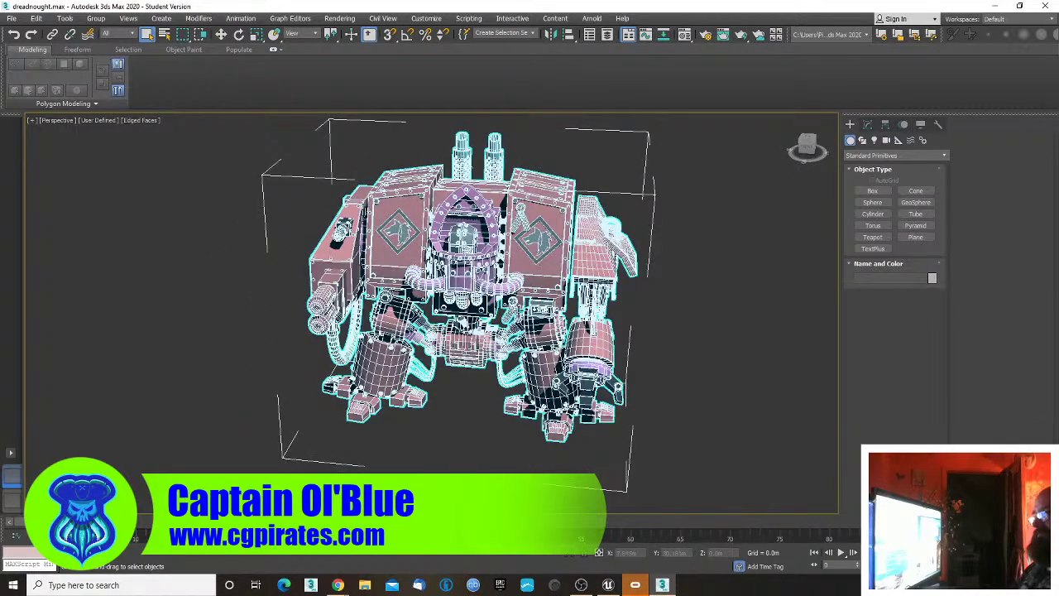
{"action": "scroll", "coordinate": [514, 287], "scroll_direction": "down", "scroll_amount": 3}
{"action": "left_click", "coordinate": [575, 283]}
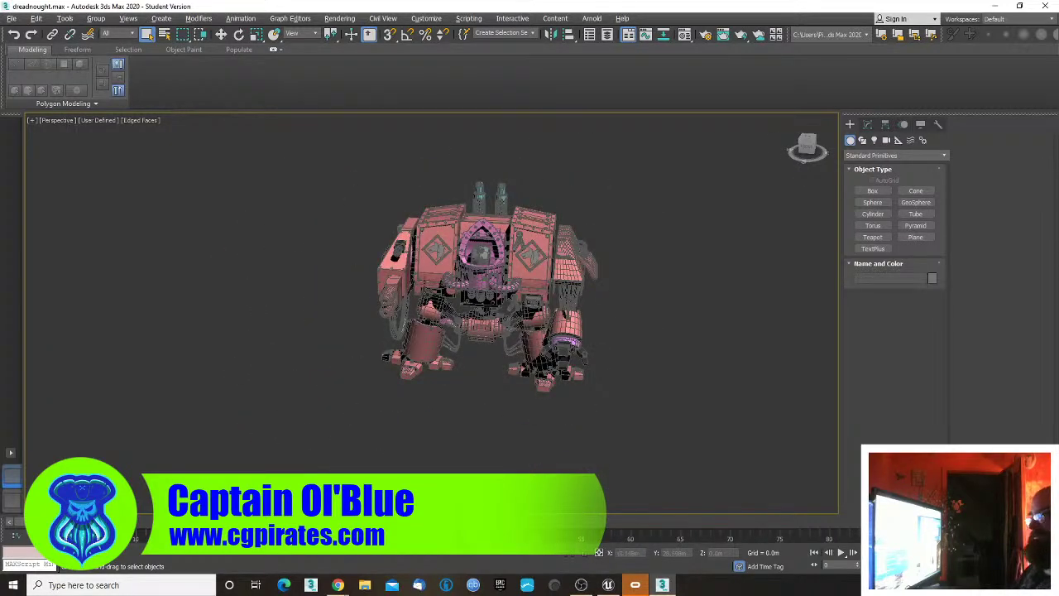
{"action": "middle_click_drag", "start_coordinate": [425, 282], "coordinate": [627, 255], "text": "alt"}
{"action": "scroll", "coordinate": [542, 255], "scroll_direction": "up", "scroll_amount": 2}
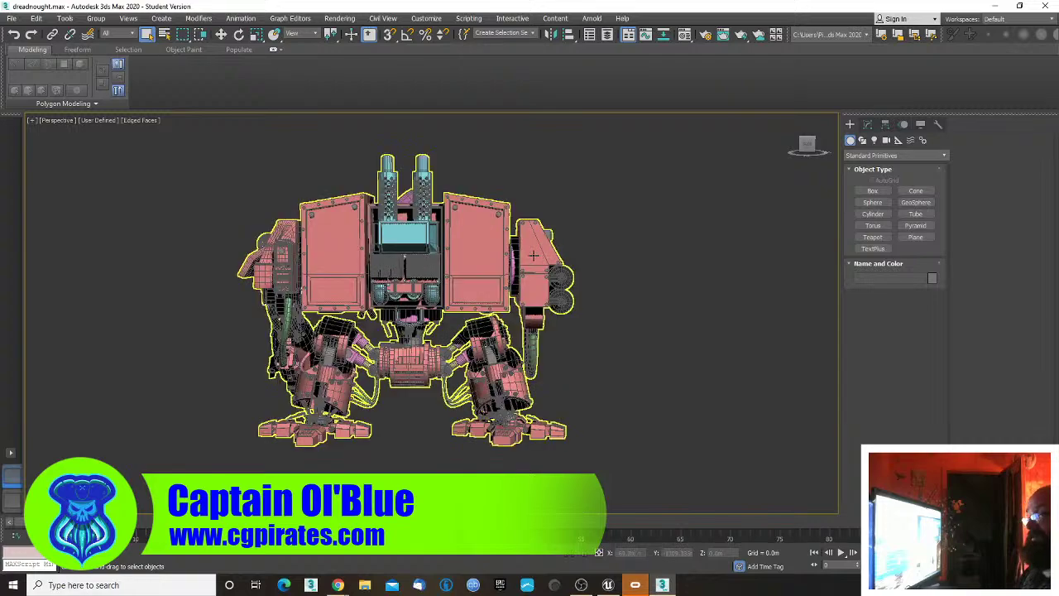
- Turn off the edged faces display and inspect the shaded dreadnought from the front and back
{"action": "middle_click_drag", "start_coordinate": [510, 269], "coordinate": [379, 243], "text": "alt"}
{"action": "mouse_move", "coordinate": [450, 199]}
{"action": "middle_mouse_down", "text": "alt"}
{"action": "mouse_move", "coordinate": [445, 238]}
{"action": "mouse_move", "coordinate": [477, 227]}
{"action": "mouse_move", "coordinate": [494, 269]}
{"action": "mouse_move", "coordinate": [514, 197]}
{"action": "middle_mouse_up", "text": "alt"}
{"action": "key", "text": "F4"}
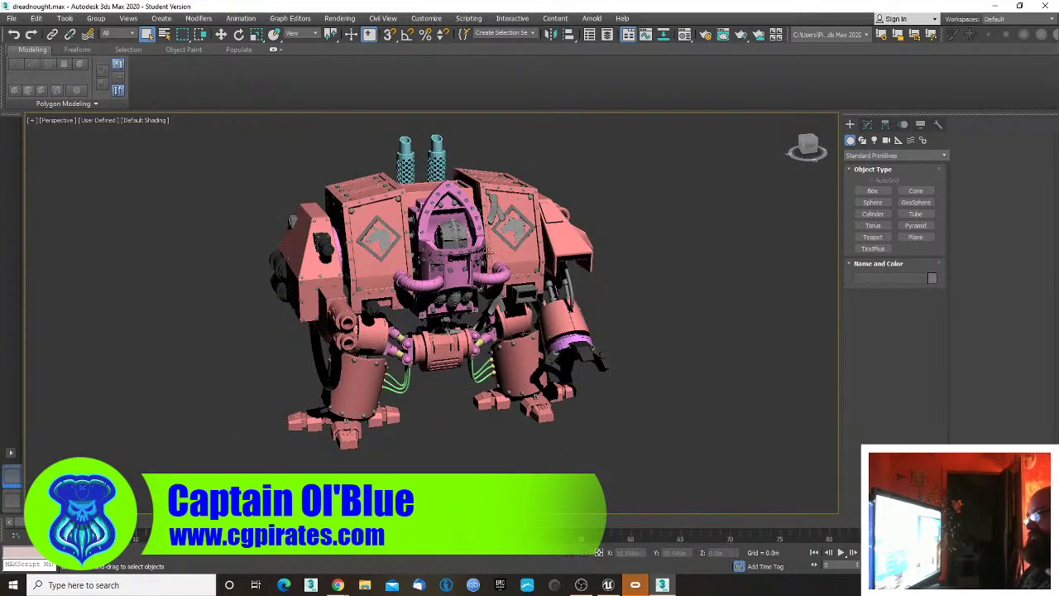
{"action": "middle_click_drag", "start_coordinate": [511, 253], "coordinate": [256, 242], "text": "alt"}
{"action": "middle_click_drag", "start_coordinate": [353, 281], "coordinate": [329, 281]}
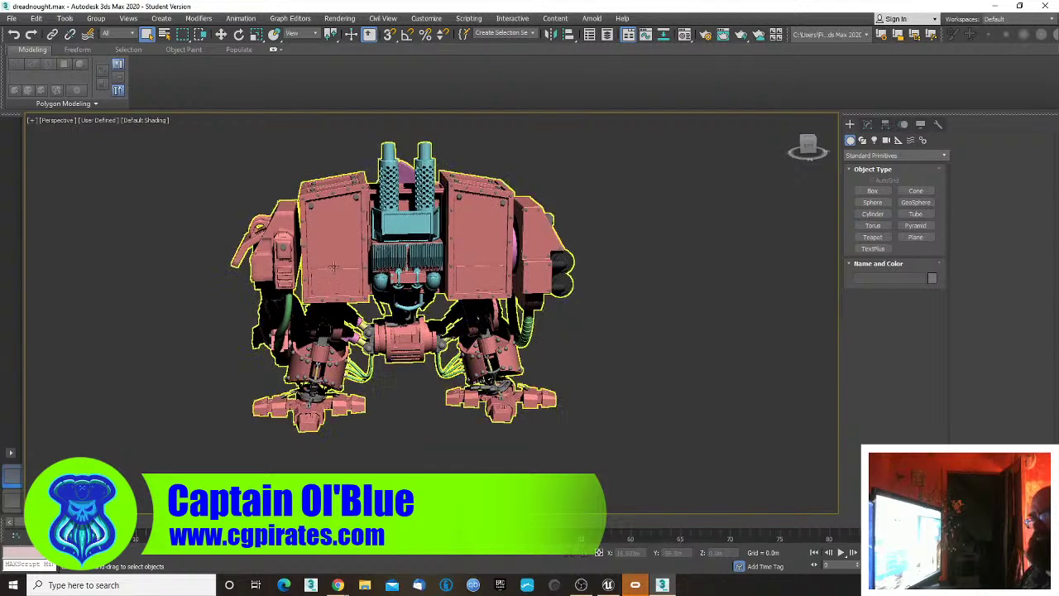
- Select the dreadnought mesh and, at element level, hide the body, legs and gun arm elements around the claw arm
{"action": "left_click", "coordinate": [333, 266]}
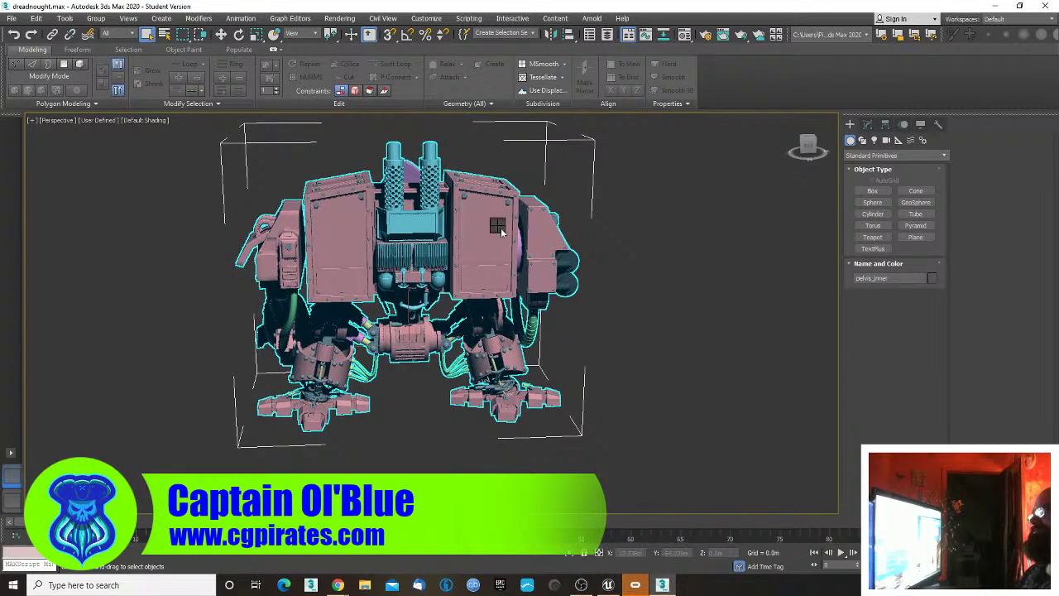
{"action": "left_click", "coordinate": [860, 123]}
{"action": "left_click", "coordinate": [866, 123]}
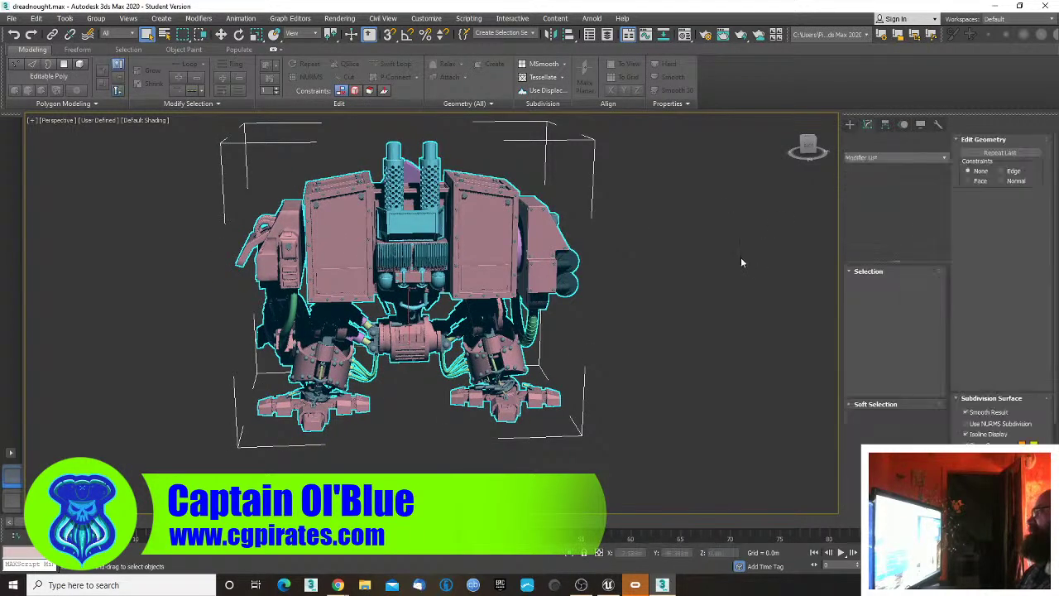
{"action": "left_click", "coordinate": [919, 285]}
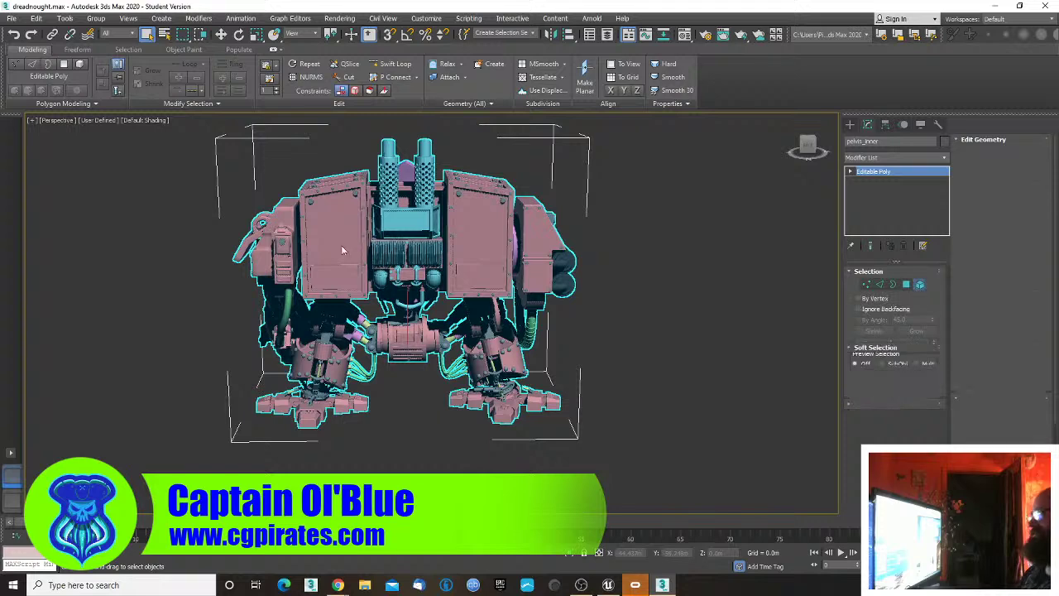
{"action": "left_click_drag", "start_coordinate": [623, 140], "coordinate": [343, 473]}
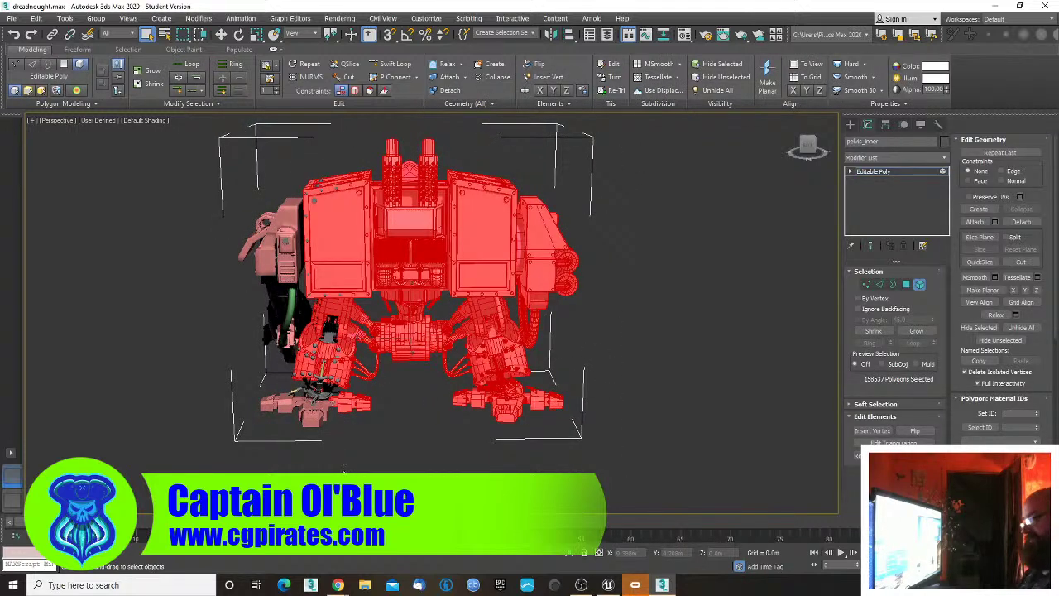
{"action": "key", "text": "alt+h"}
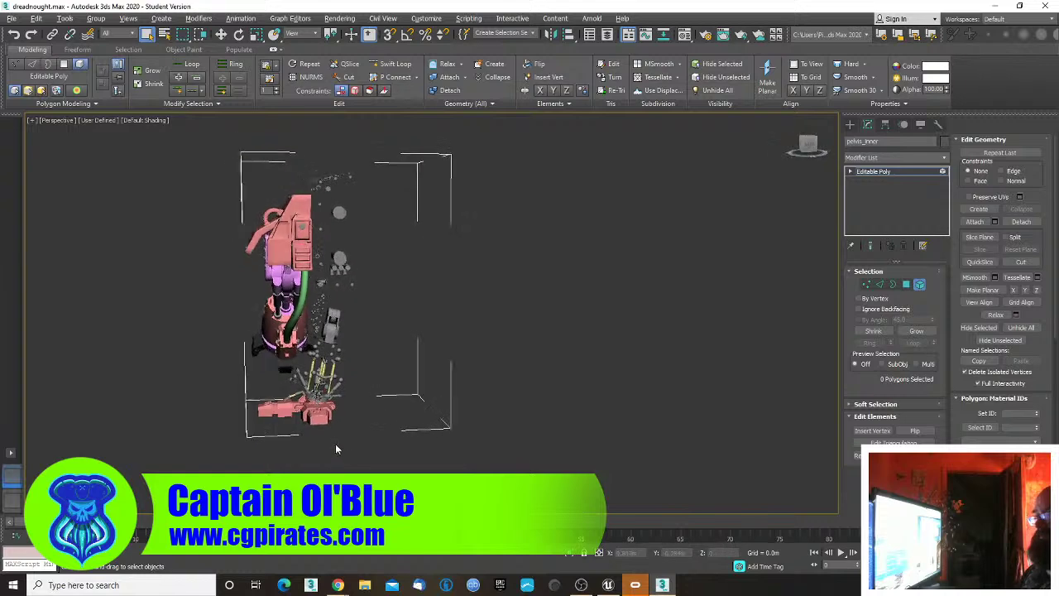
- Delete the loose rivets and small fittings floating beside the upper part of the claw arm
{"action": "middle_click_drag", "start_coordinate": [333, 436], "coordinate": [332, 443], "text": "alt"}
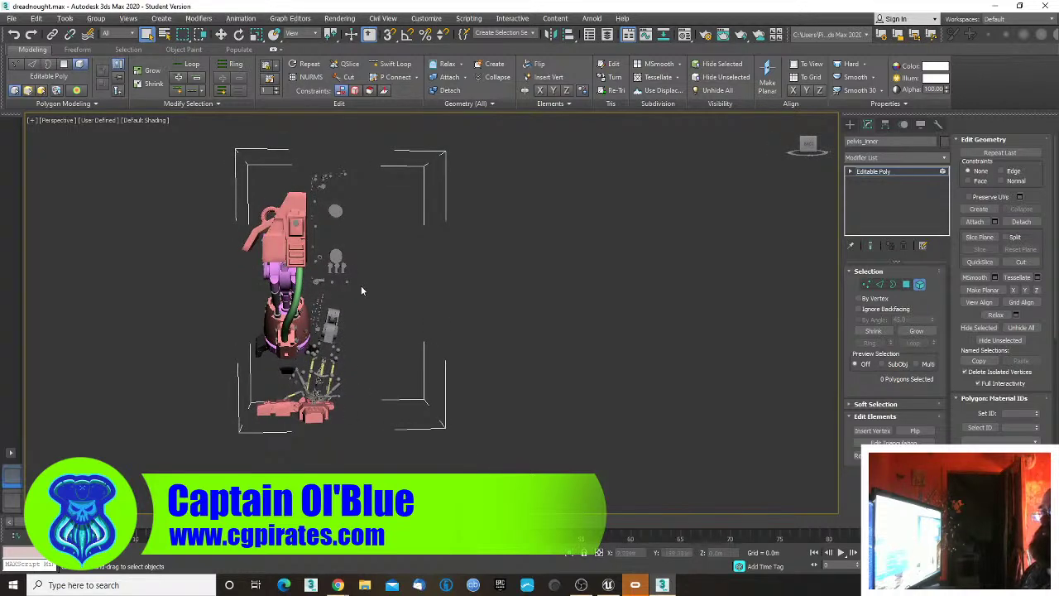
{"action": "left_click_drag", "start_coordinate": [378, 149], "coordinate": [311, 302]}
{"action": "key", "text": "Delete"}
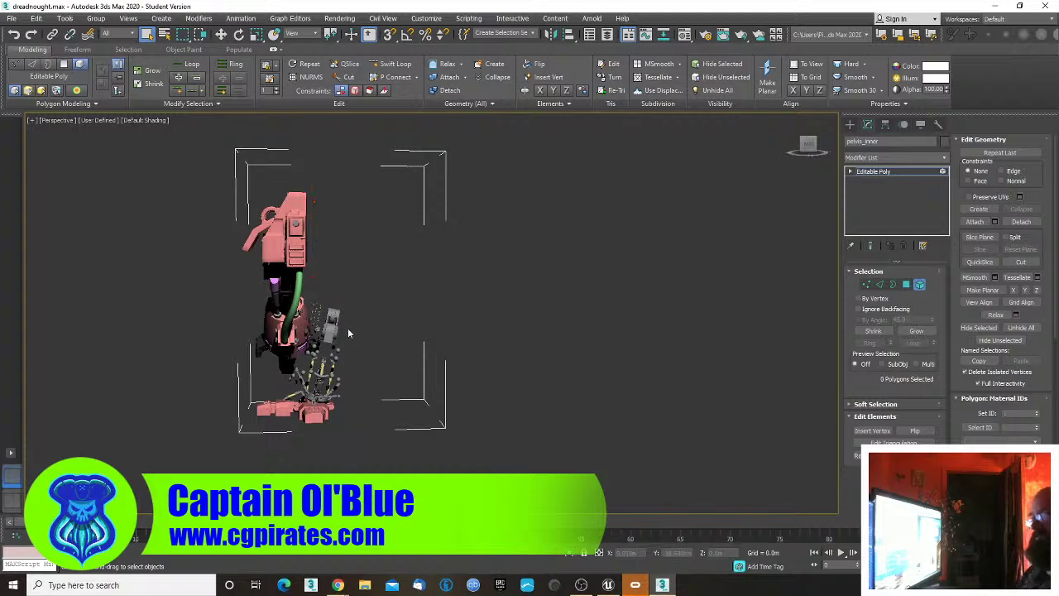
- Delete the leftover grey leg part, yellow pistons, bolts and foot elements beside the lower claw arm
{"action": "scroll", "coordinate": [339, 342], "scroll_direction": "up", "scroll_amount": 3}
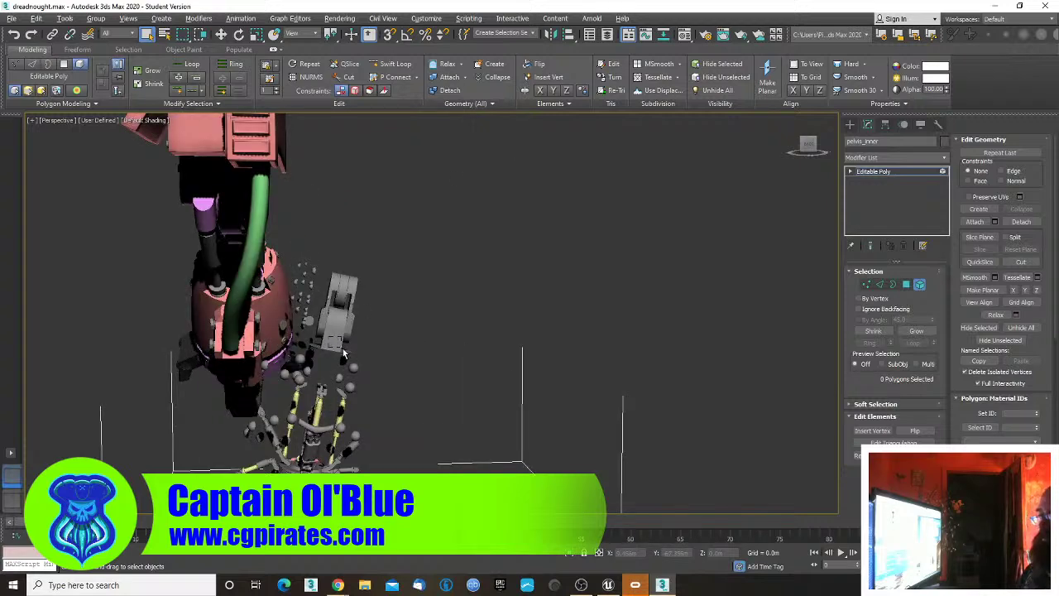
{"action": "middle_click_drag", "start_coordinate": [334, 337], "coordinate": [333, 367], "text": "alt"}
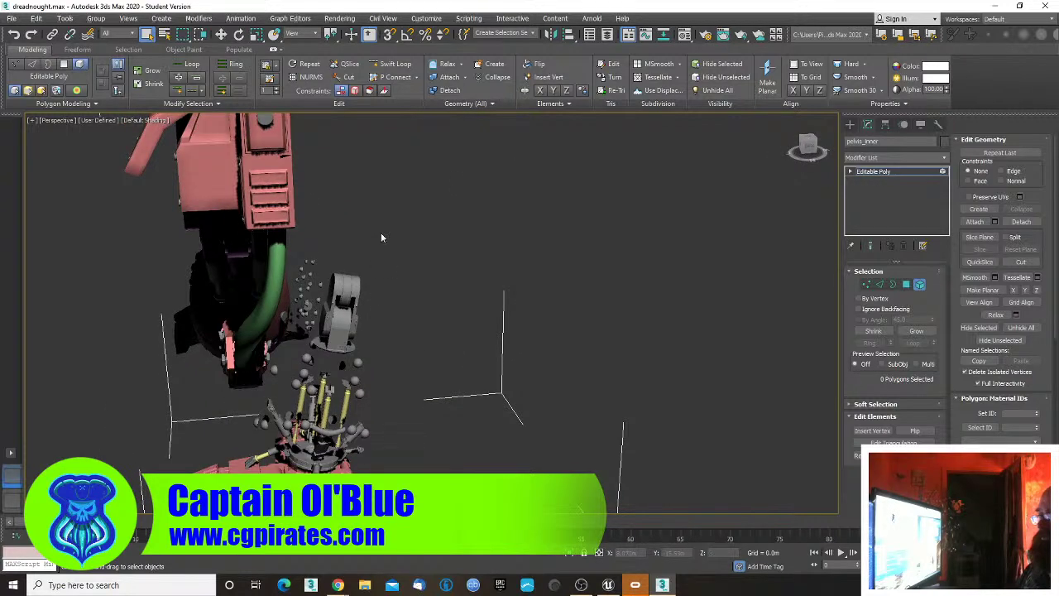
{"action": "left_click_drag", "start_coordinate": [334, 296], "coordinate": [302, 358]}
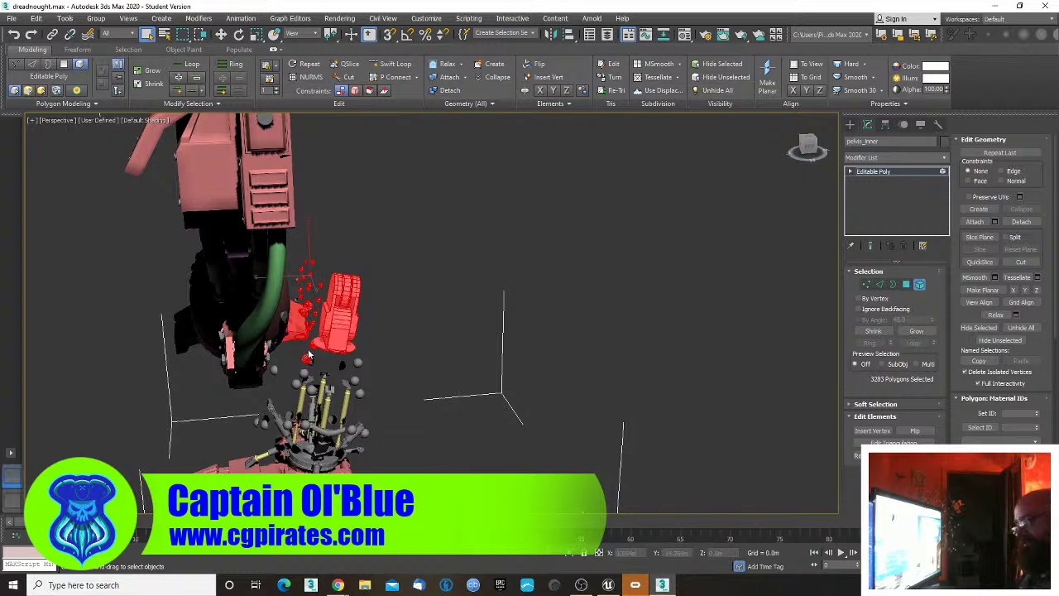
{"action": "middle_click_drag", "start_coordinate": [416, 390], "coordinate": [423, 327], "text": "alt"}
{"action": "left_click", "coordinate": [352, 253]}
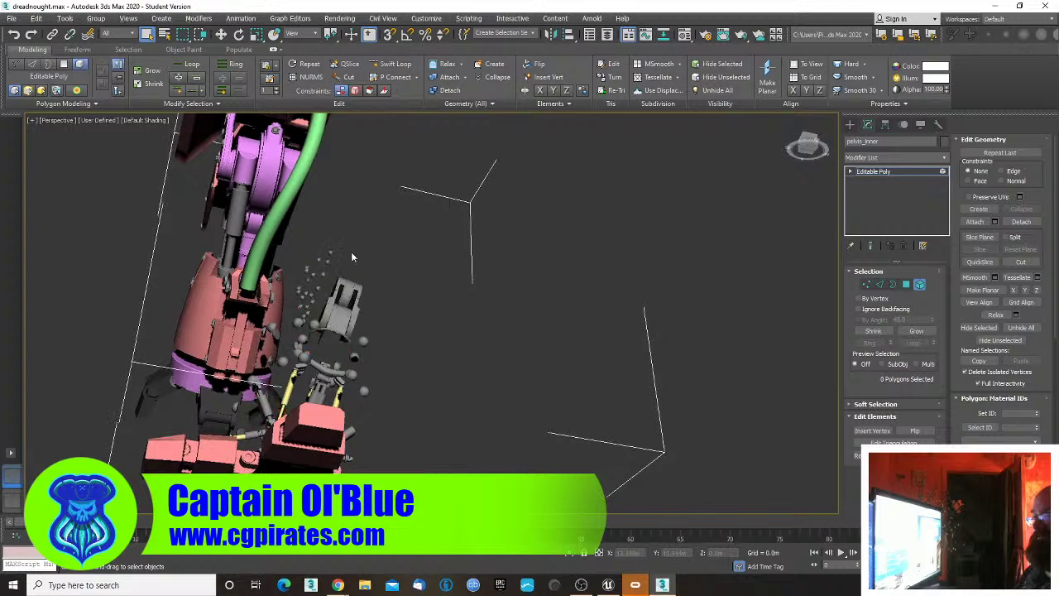
{"action": "left_click_drag", "start_coordinate": [288, 242], "coordinate": [403, 487]}
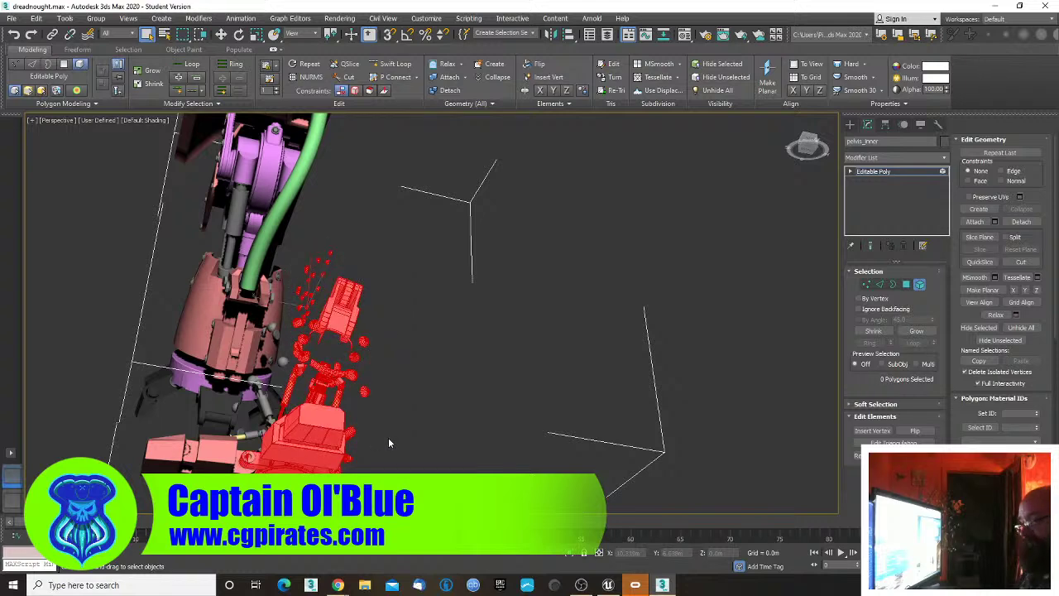
{"action": "key", "text": "Delete"}
- Delete the stray bolts and the remaining foot pieces beneath the claw arm
{"action": "middle_click_drag", "start_coordinate": [349, 388], "coordinate": [359, 357], "text": "alt"}
{"action": "left_click", "coordinate": [350, 322]}
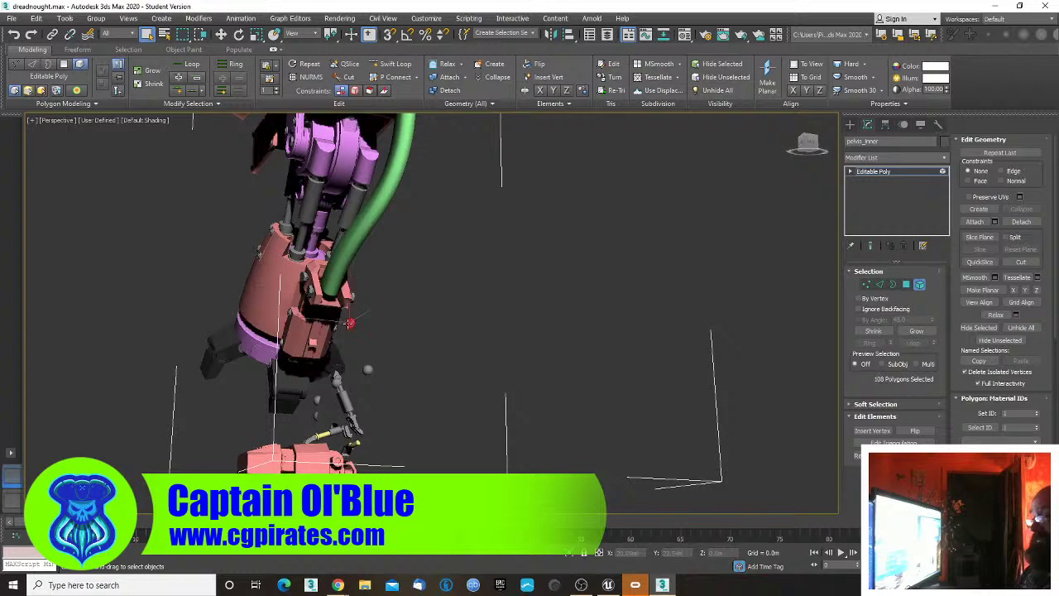
{"action": "key", "text": "Delete"}
{"action": "left_click", "coordinate": [368, 370]}
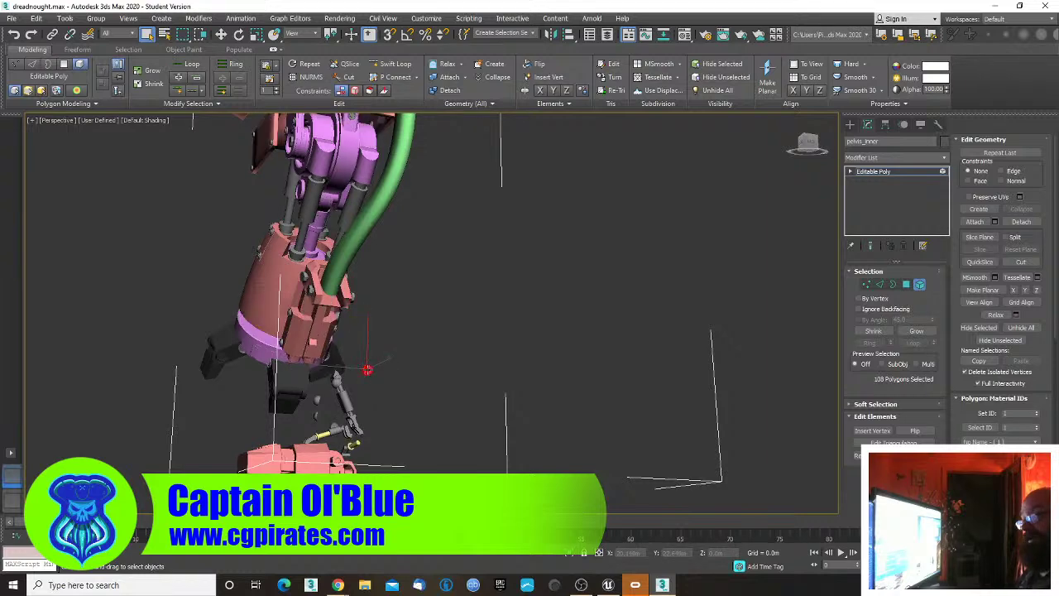
{"action": "middle_click_drag", "start_coordinate": [405, 377], "coordinate": [277, 417], "text": "alt"}
{"action": "mouse_move", "coordinate": [368, 320]}
{"action": "left_mouse_down"}
{"action": "mouse_move", "coordinate": [434, 387]}
{"action": "mouse_move", "coordinate": [437, 414]}
{"action": "left_mouse_up"}
{"action": "left_click_drag", "start_coordinate": [507, 447], "coordinate": [407, 352], "text": "ctrl"}
{"action": "key", "text": "Delete"}
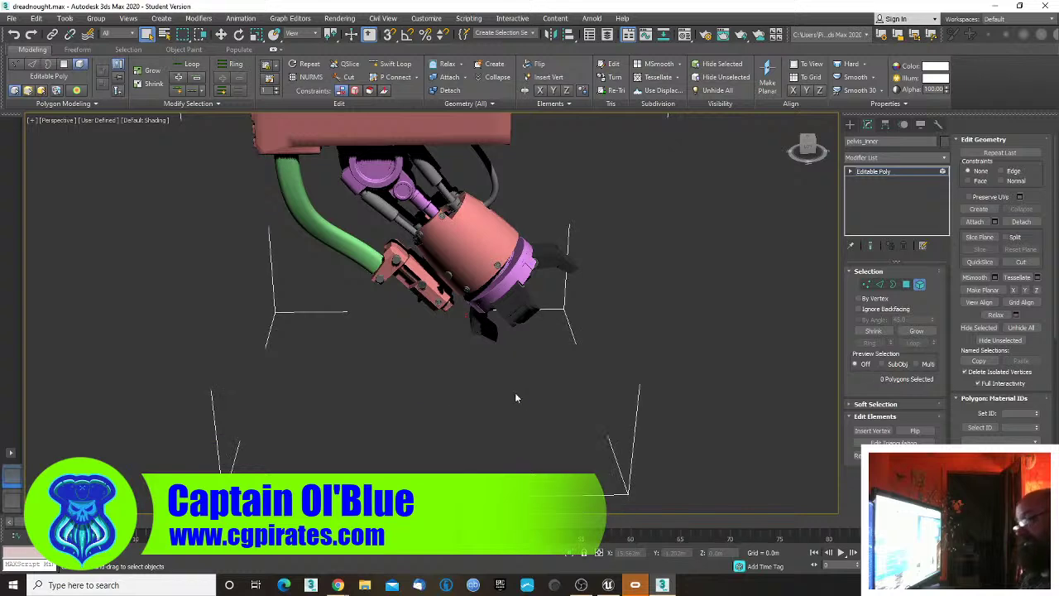
- Inspect the isolated claw arm and box-select the empty area beside it at polygon level to check for stray faces
{"action": "middle_click_drag", "start_coordinate": [515, 396], "coordinate": [470, 395]}
{"action": "scroll", "coordinate": [476, 392], "scroll_direction": "down", "scroll_amount": 3}
{"action": "middle_click_drag", "start_coordinate": [525, 369], "coordinate": [404, 364], "text": "alt"}
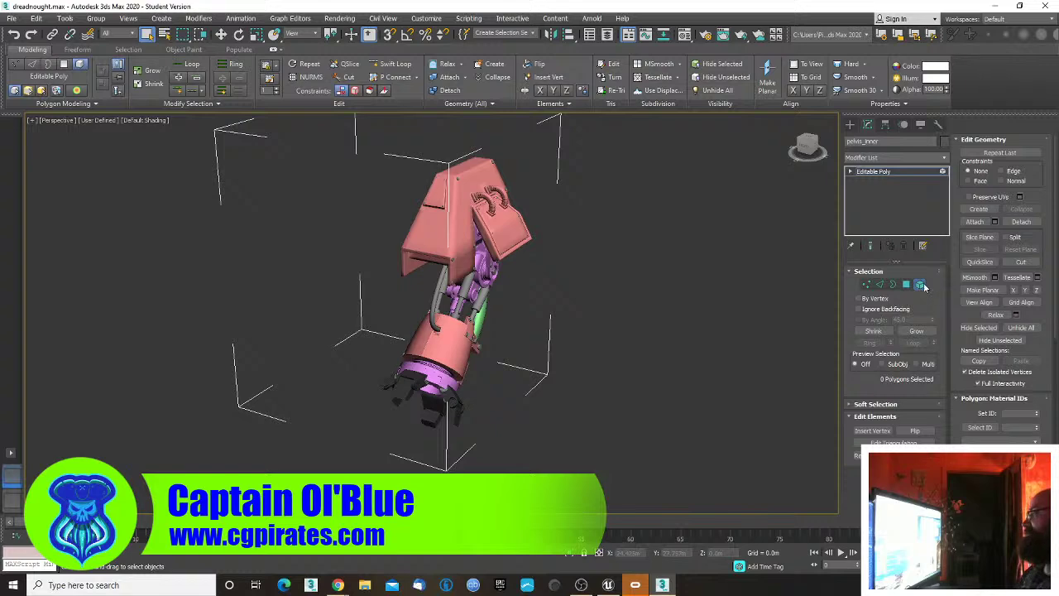
{"action": "left_click", "coordinate": [923, 286]}
{"action": "key", "text": "5"}
{"action": "middle_click_drag", "start_coordinate": [468, 354], "coordinate": [517, 319], "text": "alt"}
{"action": "left_click", "coordinate": [906, 285]}
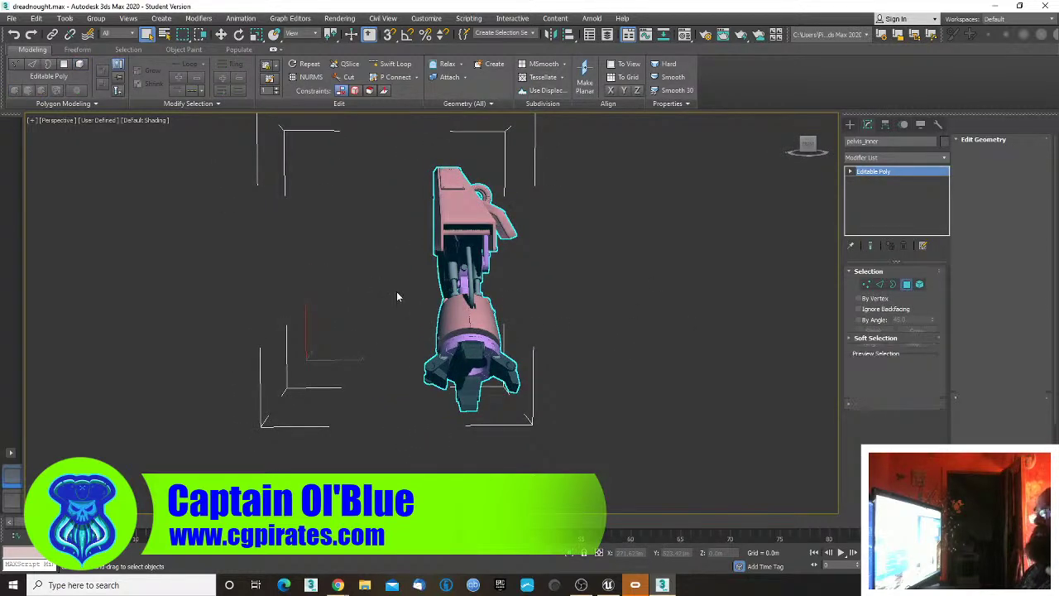
{"action": "middle_click_drag", "start_coordinate": [451, 317], "coordinate": [489, 354]}
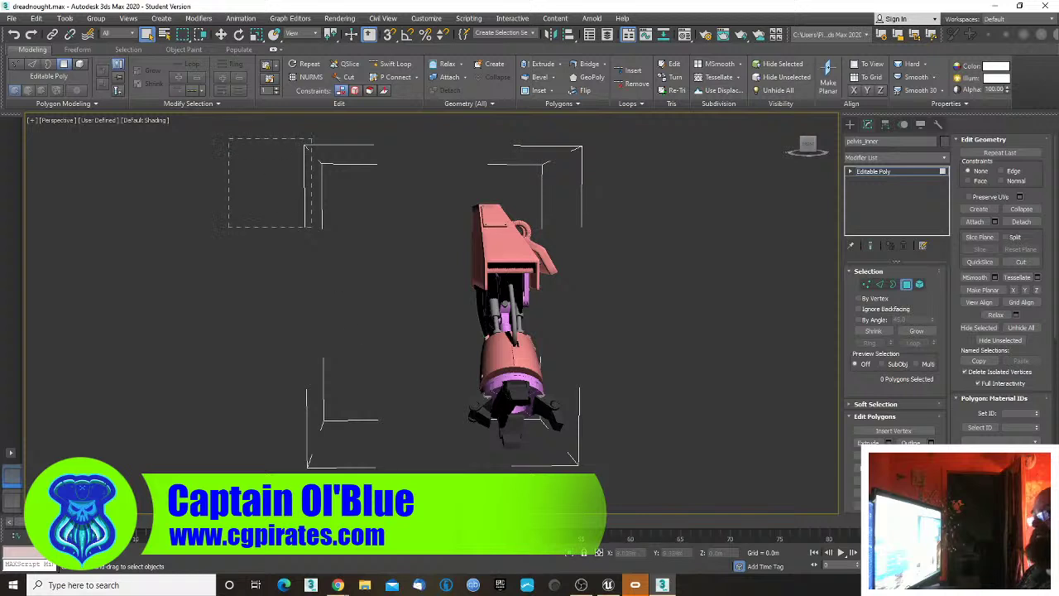
{"action": "left_click_drag", "start_coordinate": [312, 227], "coordinate": [447, 470]}
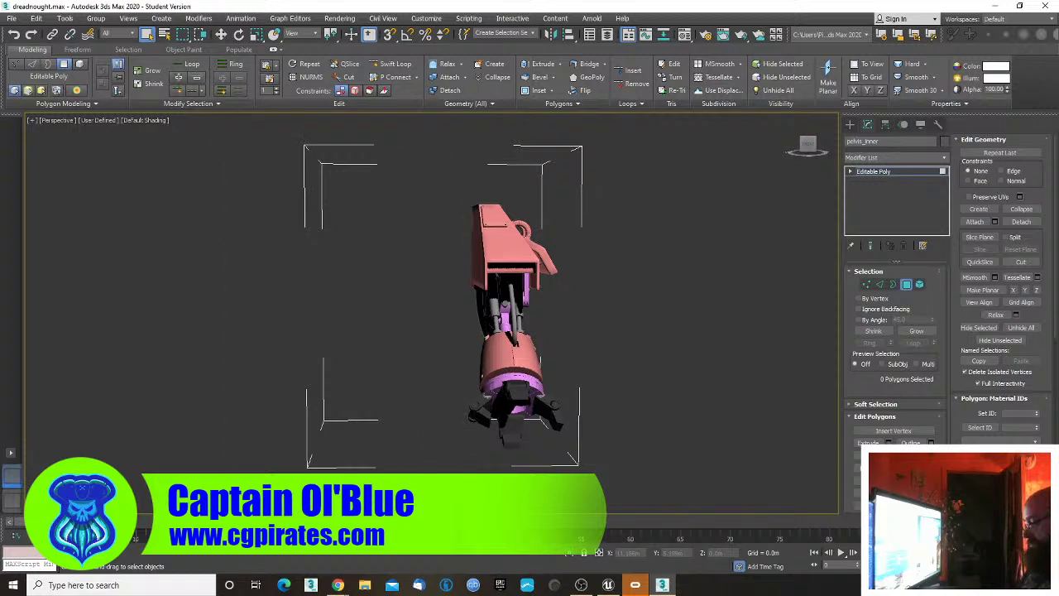
- Leave polygon level, unhide all objects and look around the claw arm for anything left in the scene
{"action": "left_click", "coordinate": [907, 287]}
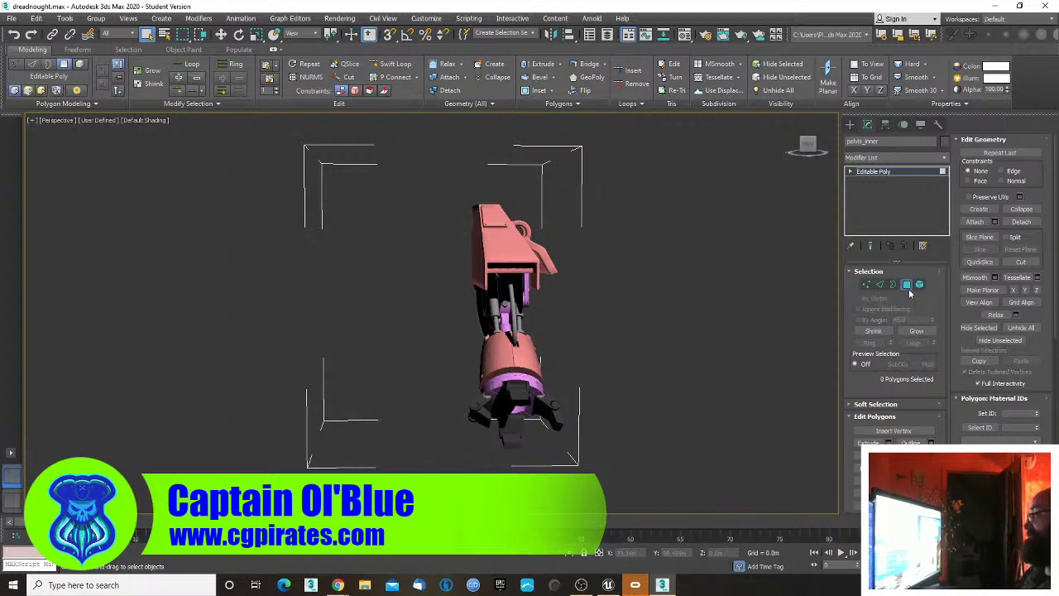
{"action": "right_click", "coordinate": [733, 344]}
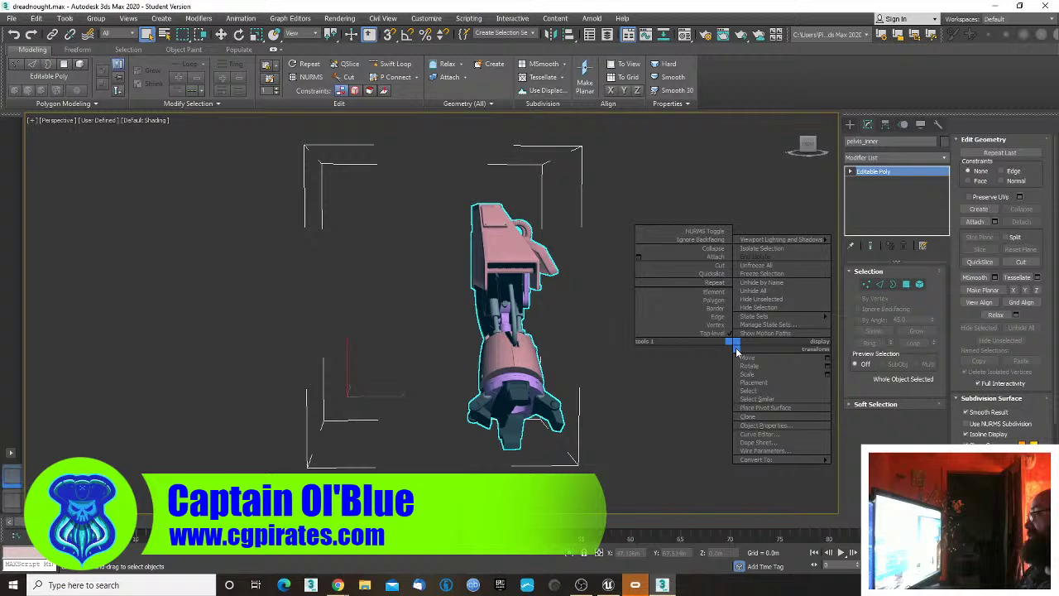
{"action": "left_click", "coordinate": [769, 293]}
{"action": "middle_click_drag", "start_coordinate": [689, 376], "coordinate": [626, 341]}
{"action": "scroll", "coordinate": [683, 326], "scroll_direction": "down", "scroll_amount": 8}
{"action": "scroll", "coordinate": [684, 326], "scroll_direction": "up", "scroll_amount": 8}
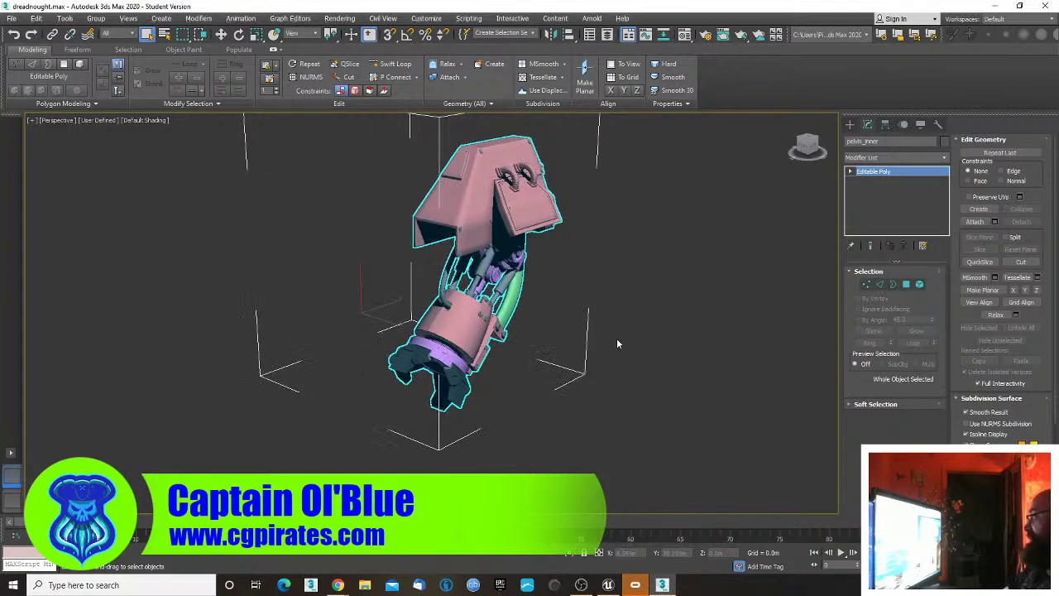
- Save the scene as a new 3ds Max file named dreadarm1
{"action": "left_click", "coordinate": [12, 18]}
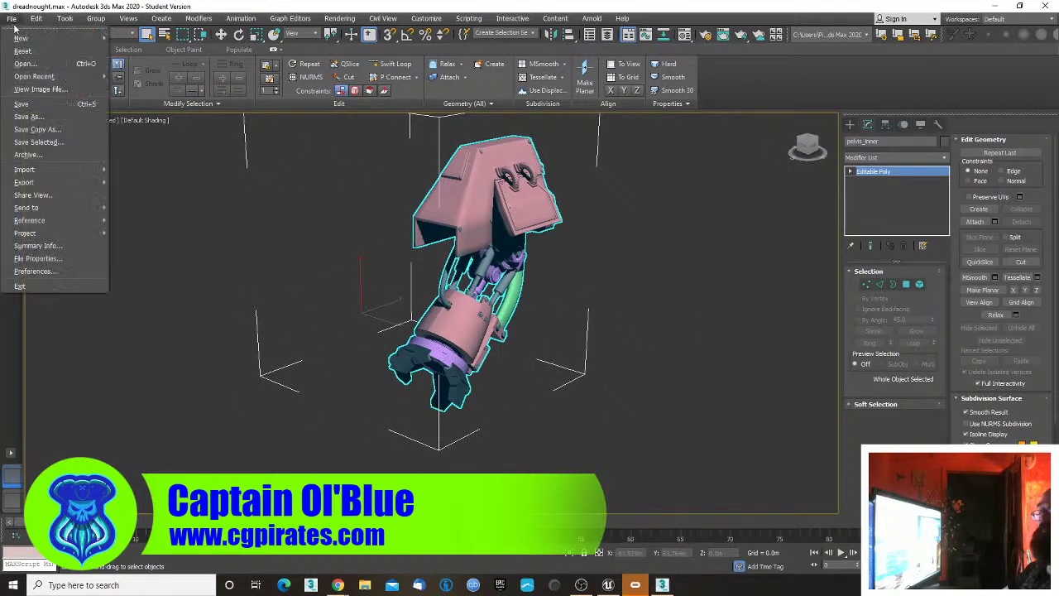
{"action": "left_click", "coordinate": [33, 116]}
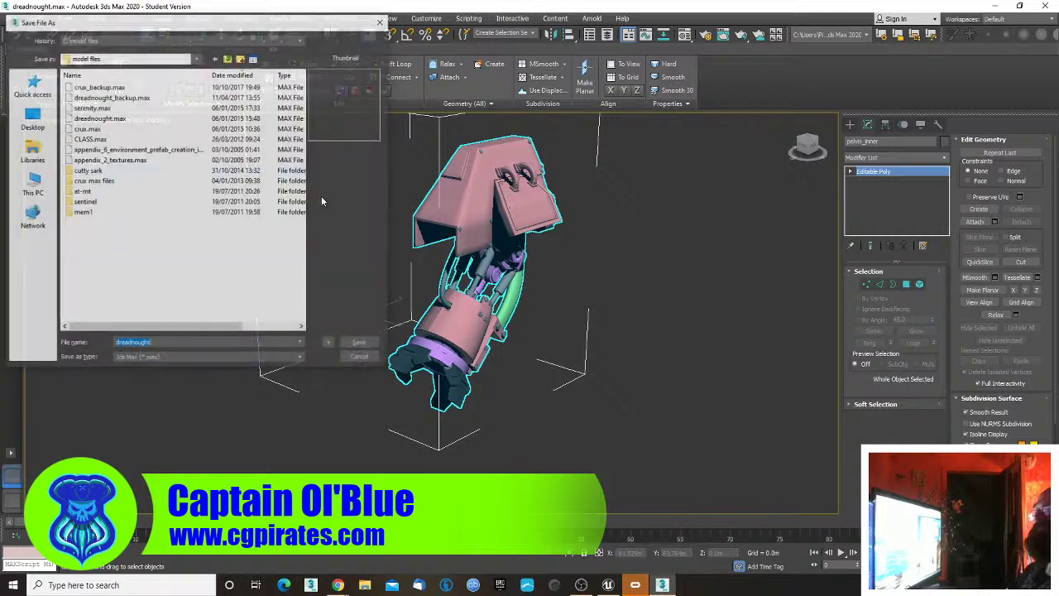
{"action": "type", "text": "dread"}
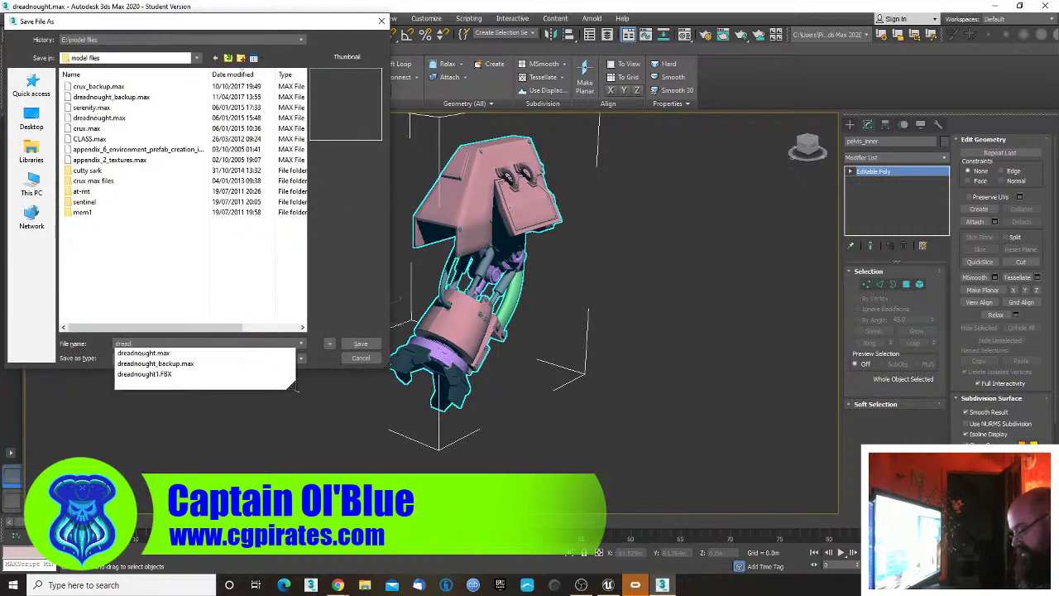
{"action": "type", "text": "arm1"}
{"action": "key", "text": "Return"}
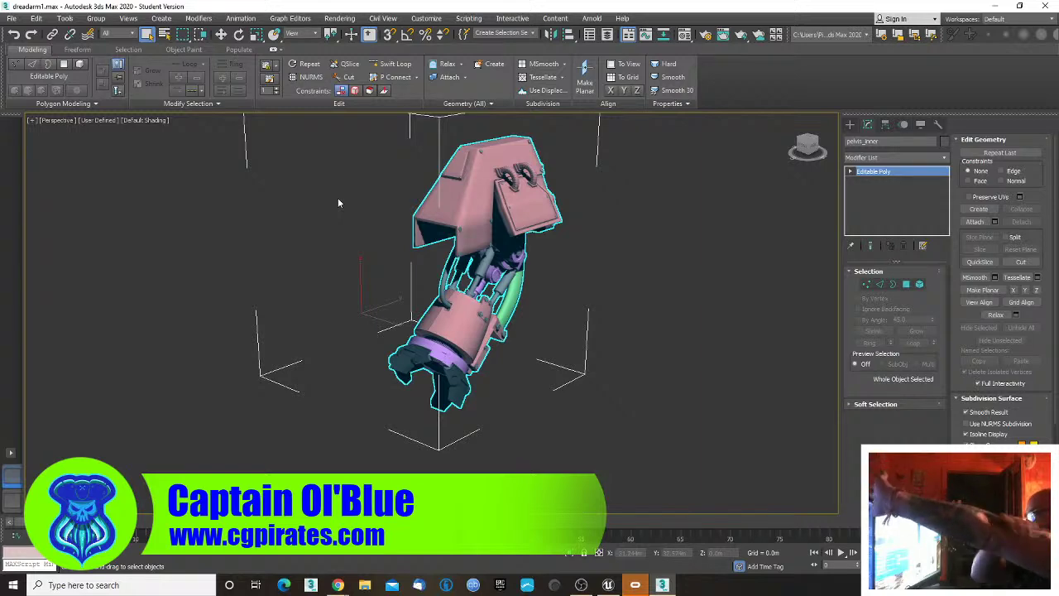
- Examine the arm's parts at element level by selecting the upper armour shell, followed by the two lower piston rods beside the green hose
{"action": "middle_click_drag", "start_coordinate": [538, 256], "coordinate": [545, 299]}
{"action": "scroll", "coordinate": [386, 263], "scroll_direction": "up", "scroll_amount": 5}
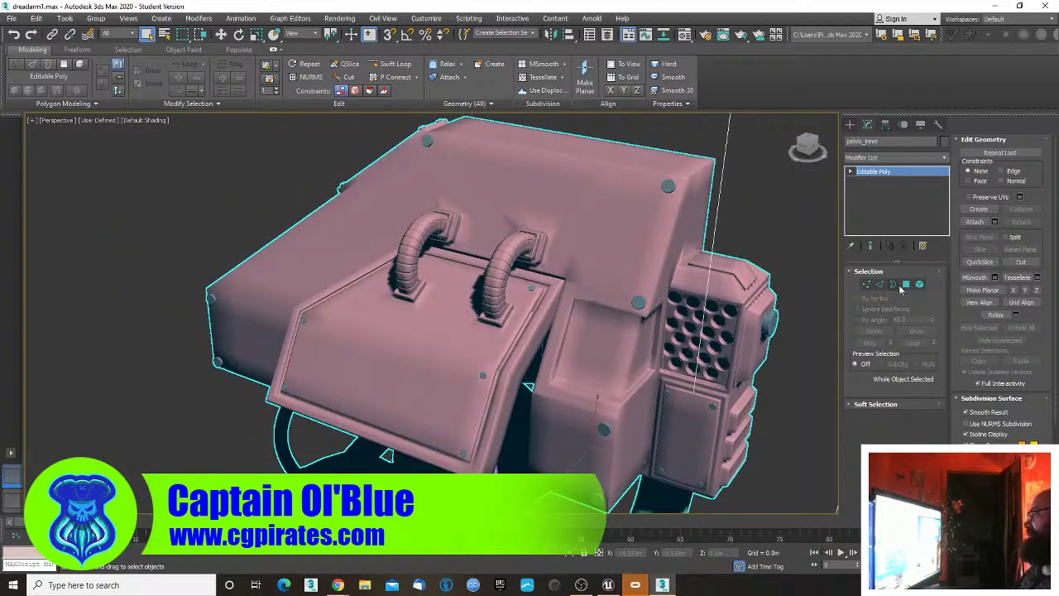
{"action": "left_click", "coordinate": [920, 285]}
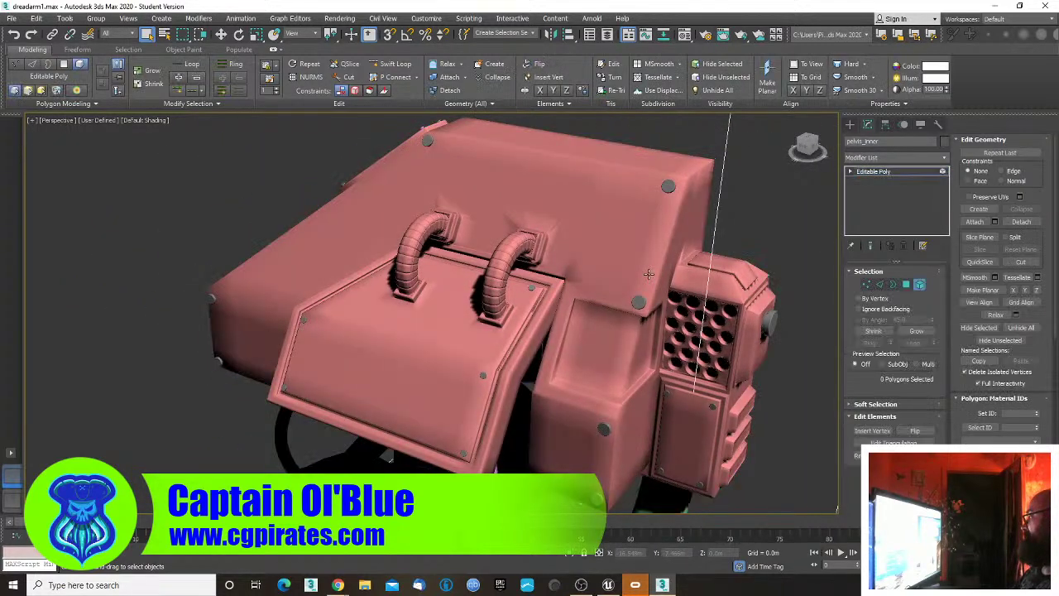
{"action": "left_click", "coordinate": [412, 254]}
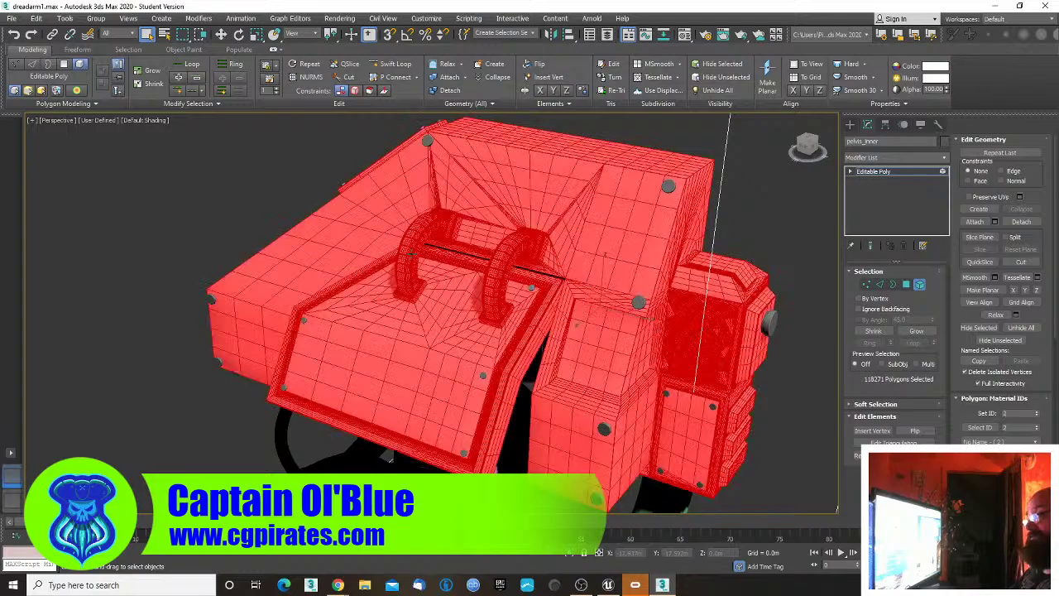
{"action": "middle_click_drag", "start_coordinate": [387, 300], "coordinate": [367, 185]}
{"action": "scroll", "coordinate": [367, 186], "scroll_direction": "down", "scroll_amount": 3}
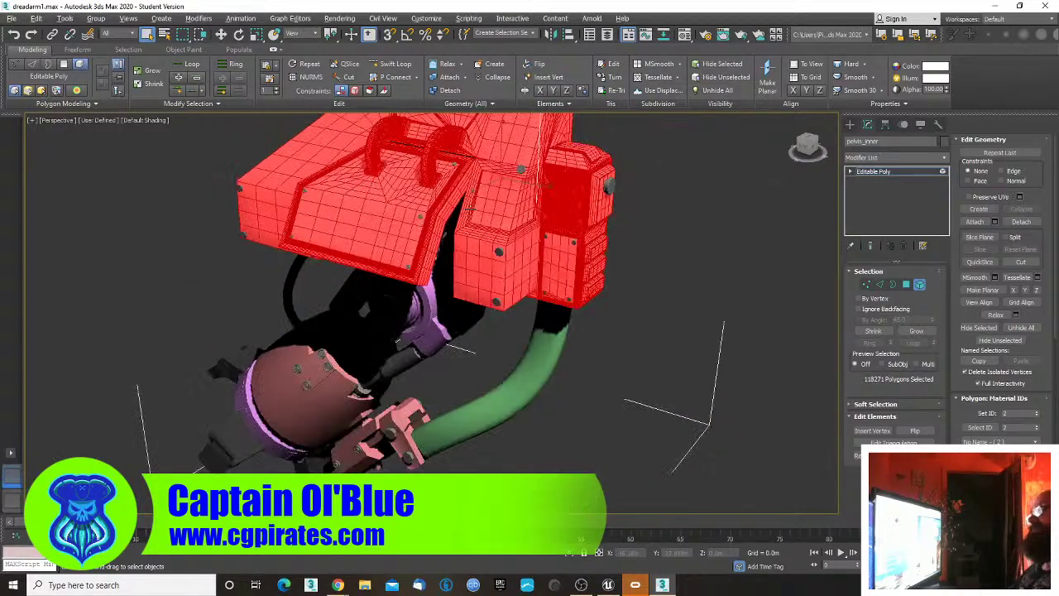
{"action": "middle_click_drag", "start_coordinate": [471, 209], "coordinate": [480, 137], "text": "alt"}
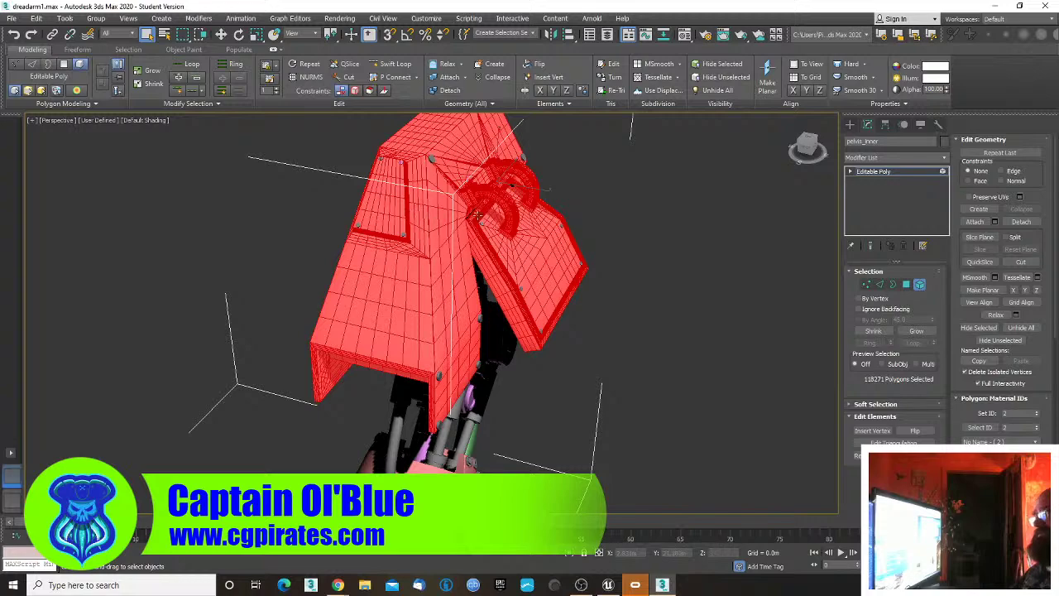
{"action": "middle_click_drag", "start_coordinate": [453, 331], "coordinate": [558, 153]}
{"action": "middle_click_drag", "start_coordinate": [578, 216], "coordinate": [466, 255], "text": "alt"}
{"action": "left_click", "coordinate": [466, 255]}
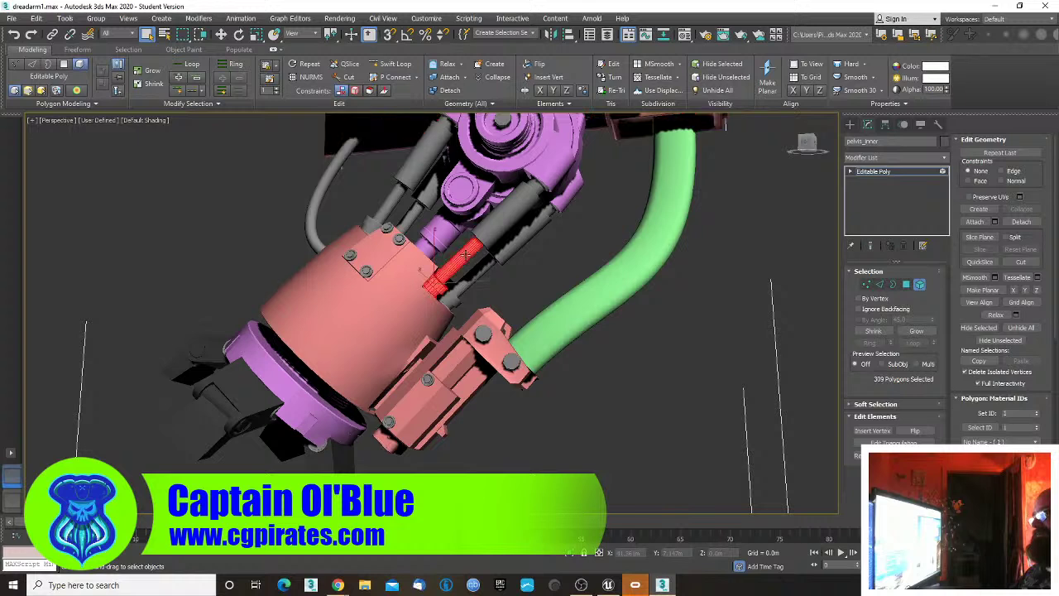
{"action": "left_click", "coordinate": [472, 281], "text": "ctrl"}
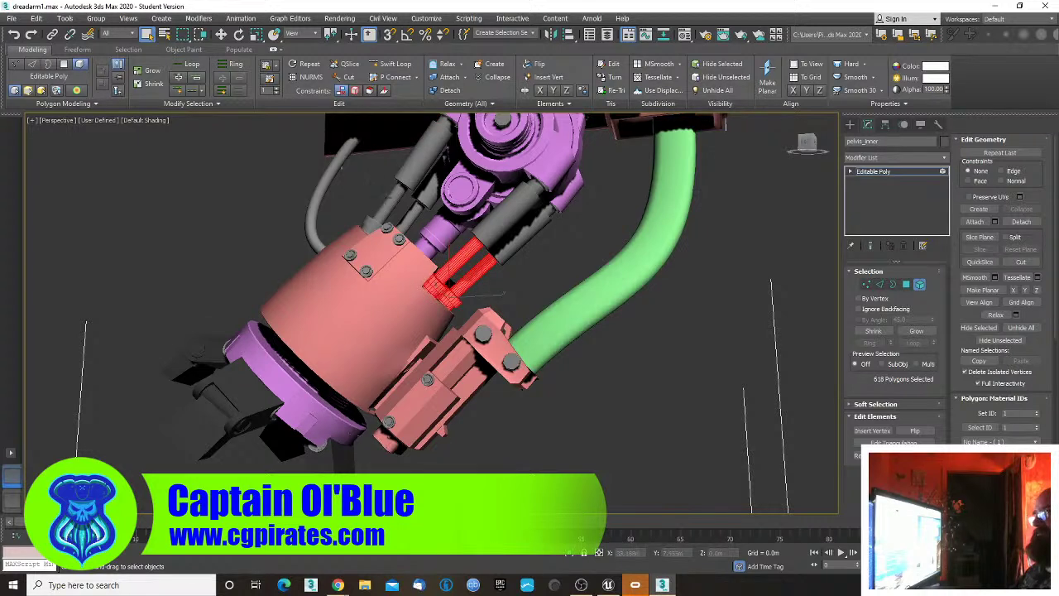
- Select the polygons of the four thin piston rods above the wrist cylinder and open the Material Editor
{"action": "left_click", "coordinate": [906, 285]}
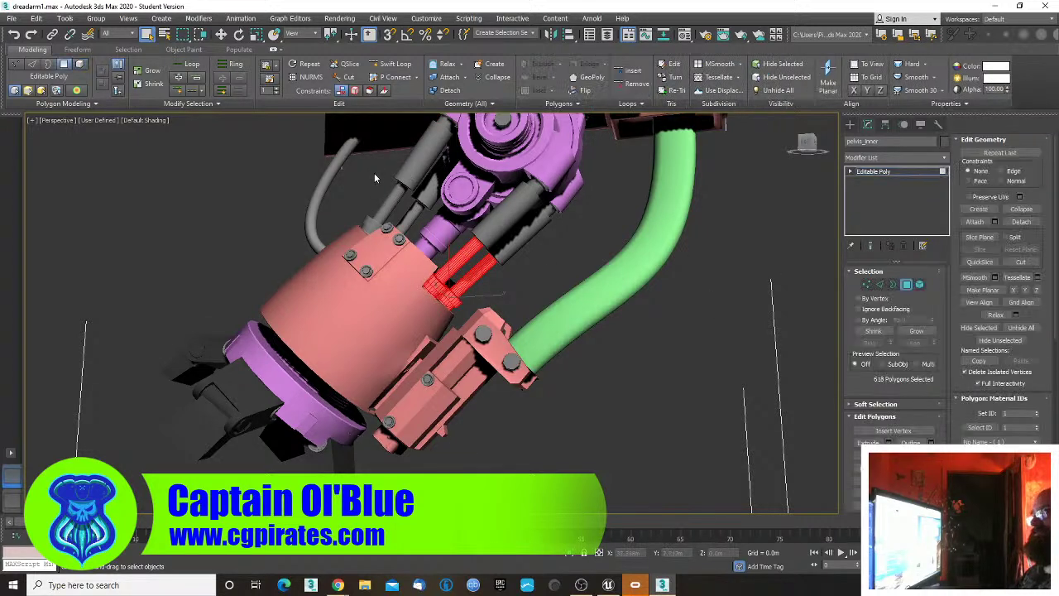
{"action": "left_click", "coordinate": [381, 185]}
{"action": "left_click_drag", "start_coordinate": [397, 205], "coordinate": [419, 221]}
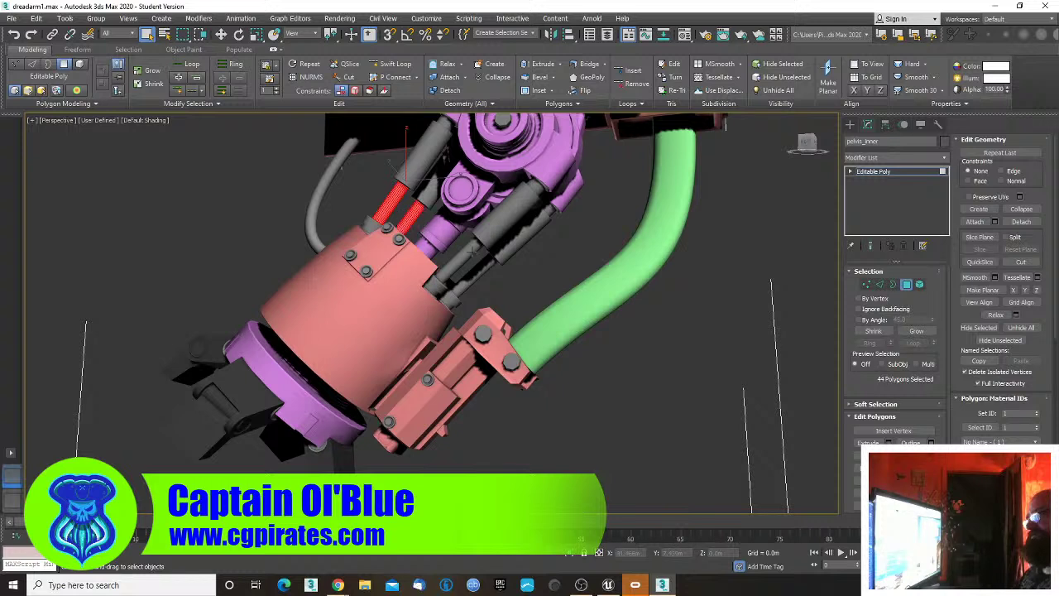
{"action": "left_click_drag", "start_coordinate": [466, 268], "coordinate": [485, 290], "text": "ctrl"}
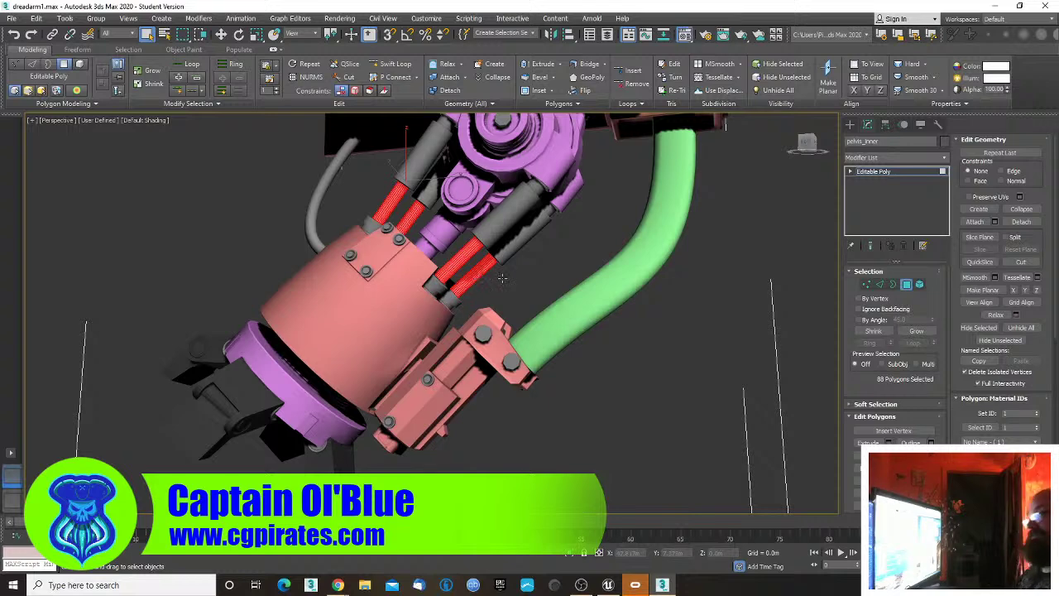
{"action": "key", "text": "m"}
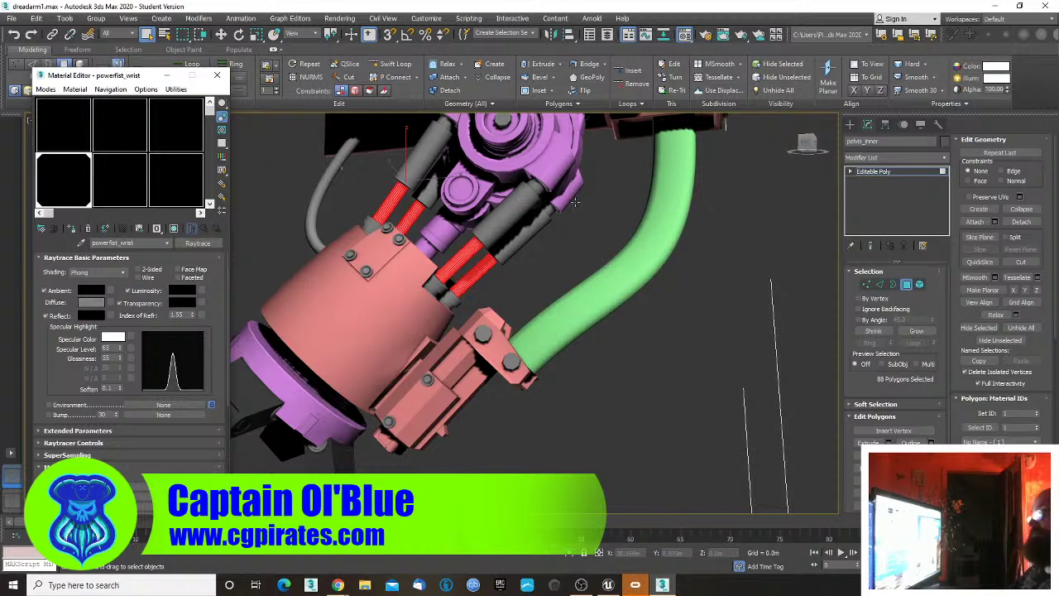
{"action": "right_click", "coordinate": [578, 241]}
{"action": "left_click", "coordinate": [748, 307]}
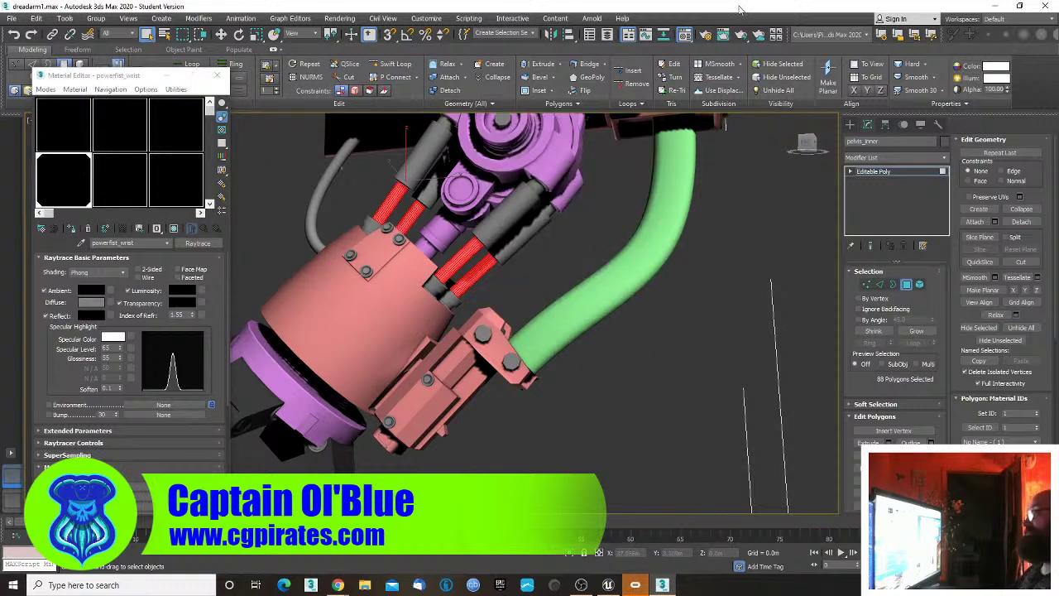
{"action": "left_click", "coordinate": [772, 357]}
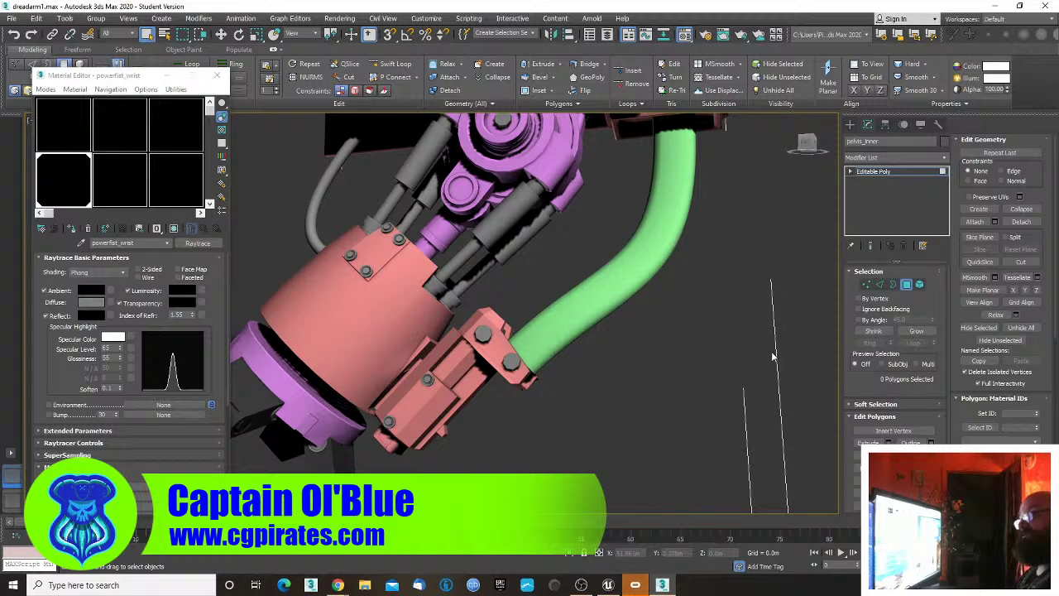
{"action": "key", "text": "ctrl+z"}
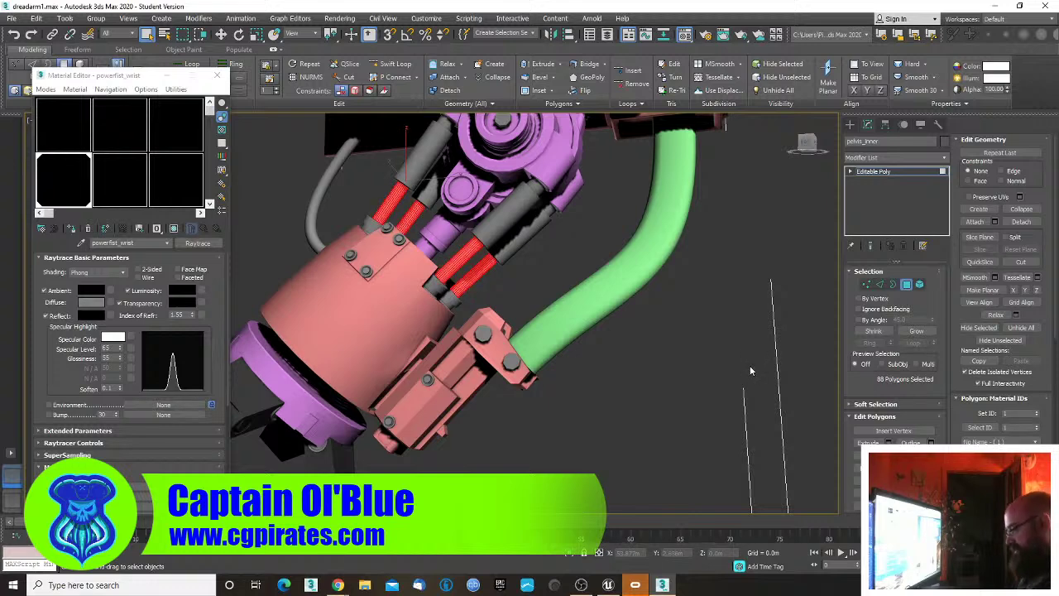
- Set the production renderer to Scanline Renderer in the render setup
{"action": "key", "text": "F10"}
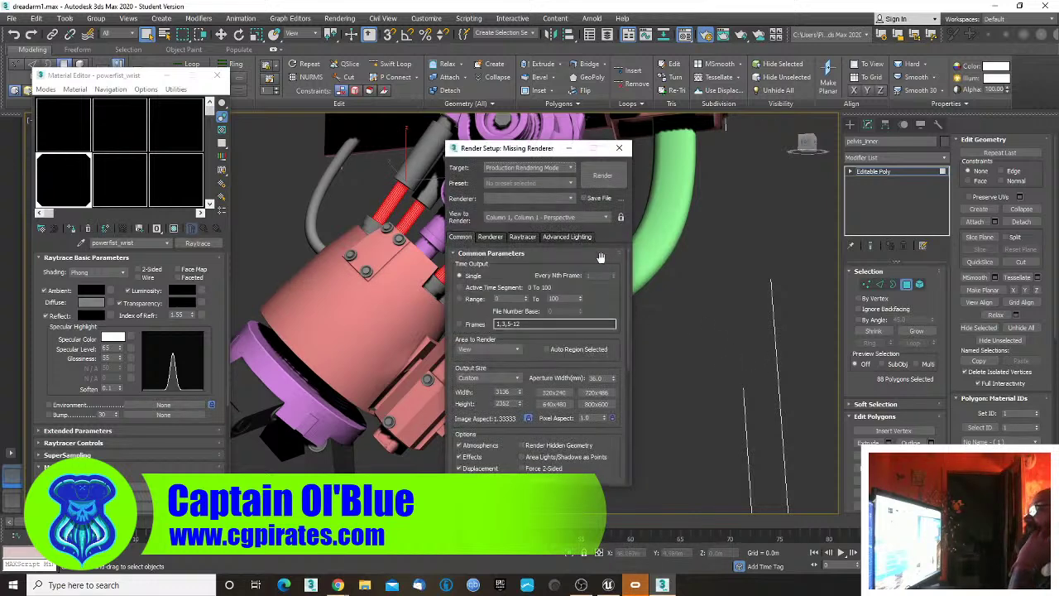
{"action": "left_click", "coordinate": [524, 198]}
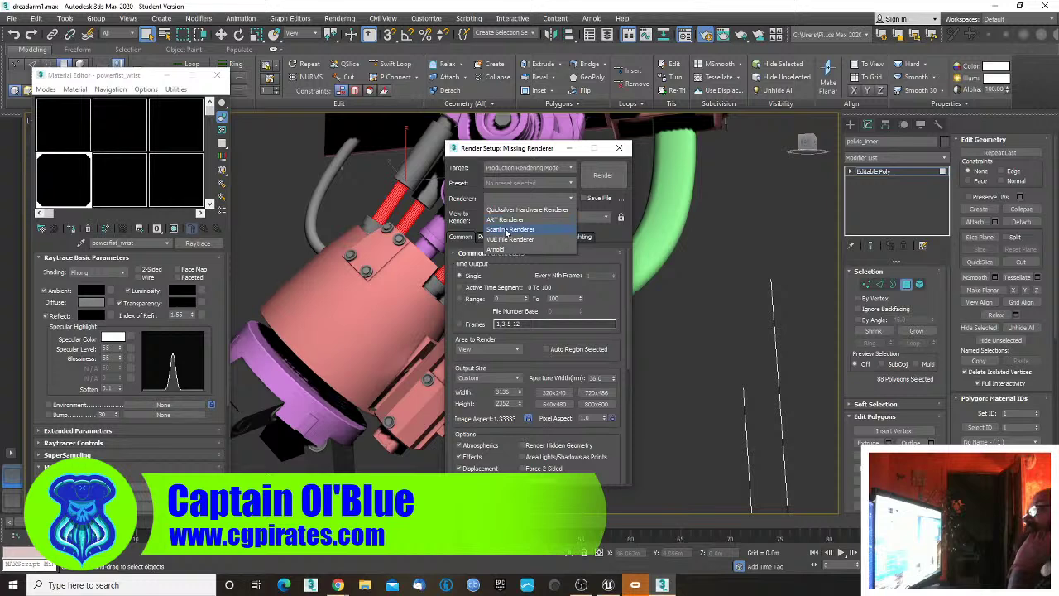
{"action": "left_click", "coordinate": [506, 230]}
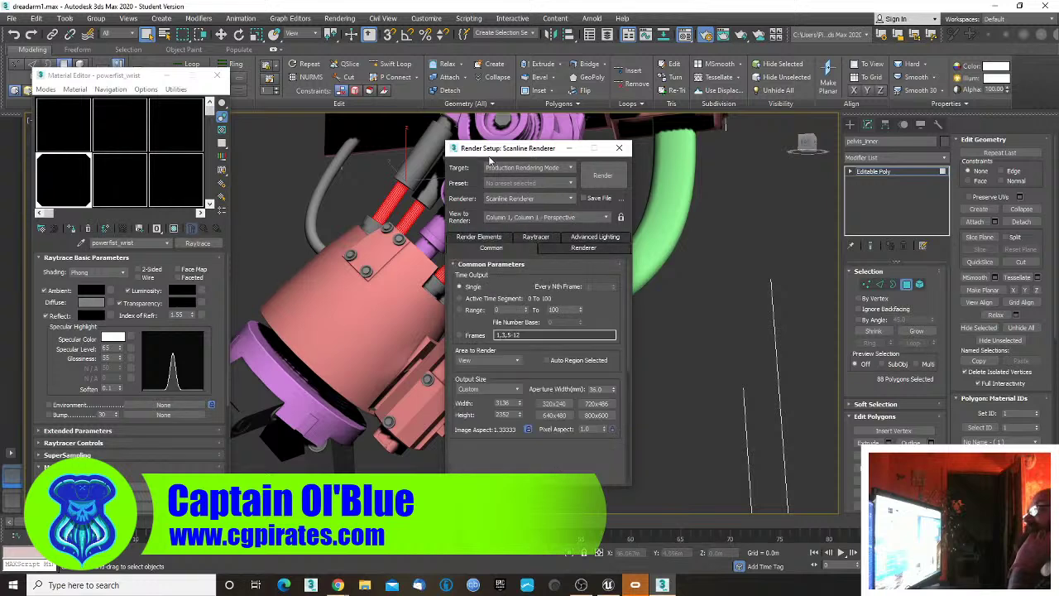
{"action": "left_click", "coordinate": [619, 151]}
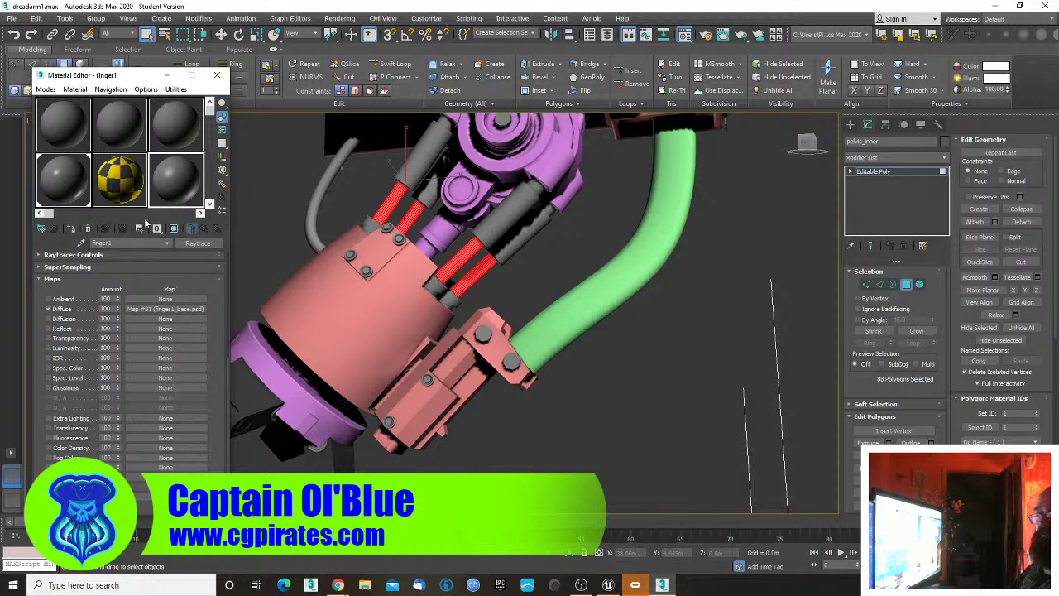
- Set the diffuse colour of material 21 - Default to yellow (255, 255, 0) and assign it to the selected piston rod polygons
{"action": "left_click", "coordinate": [171, 129]}
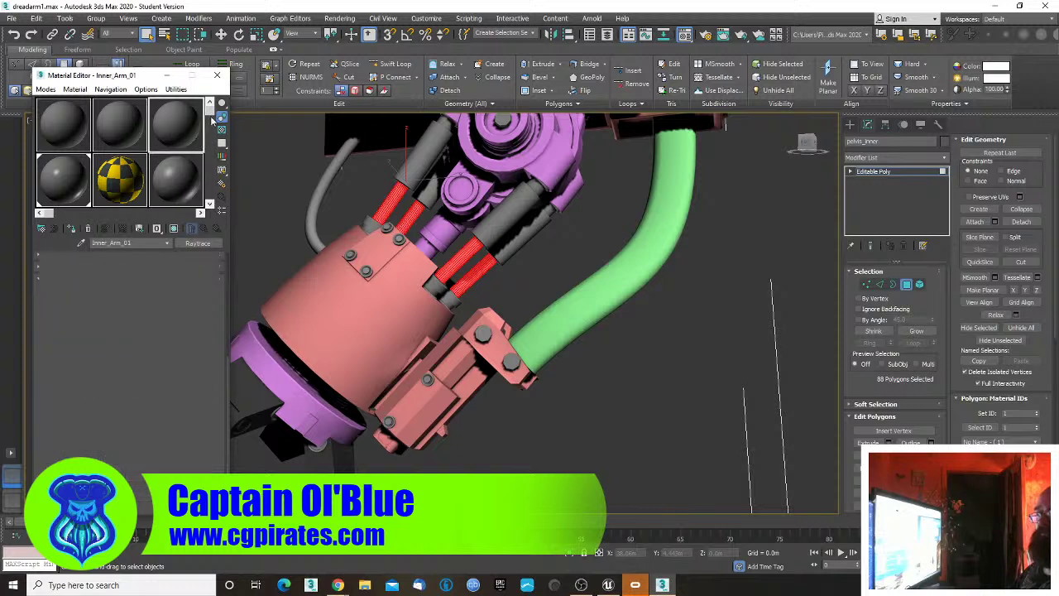
{"action": "left_click_drag", "start_coordinate": [210, 111], "coordinate": [212, 201]}
{"action": "left_click", "coordinate": [185, 191]}
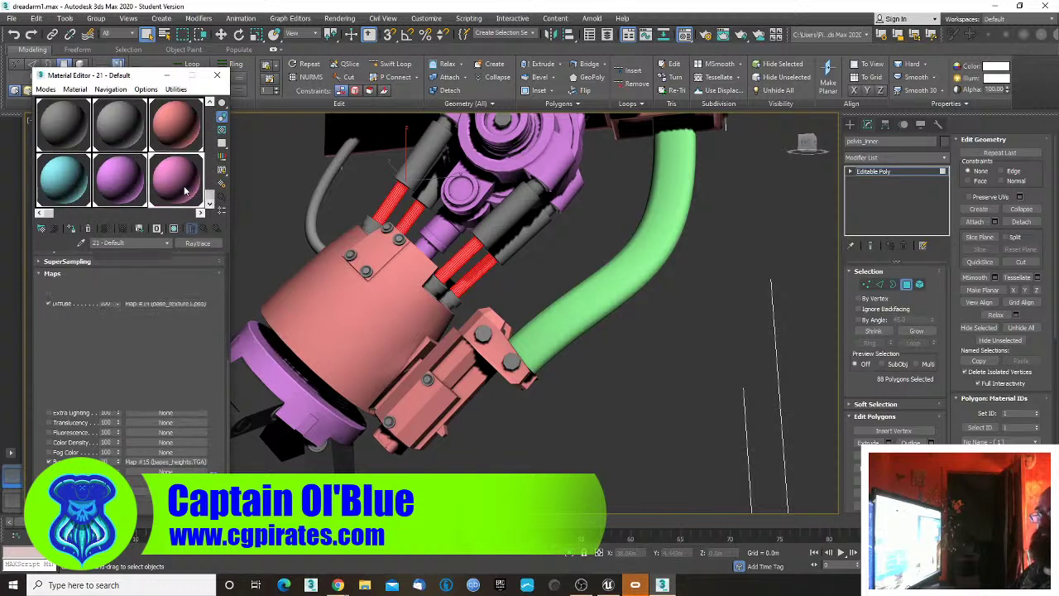
{"action": "left_click", "coordinate": [104, 328]}
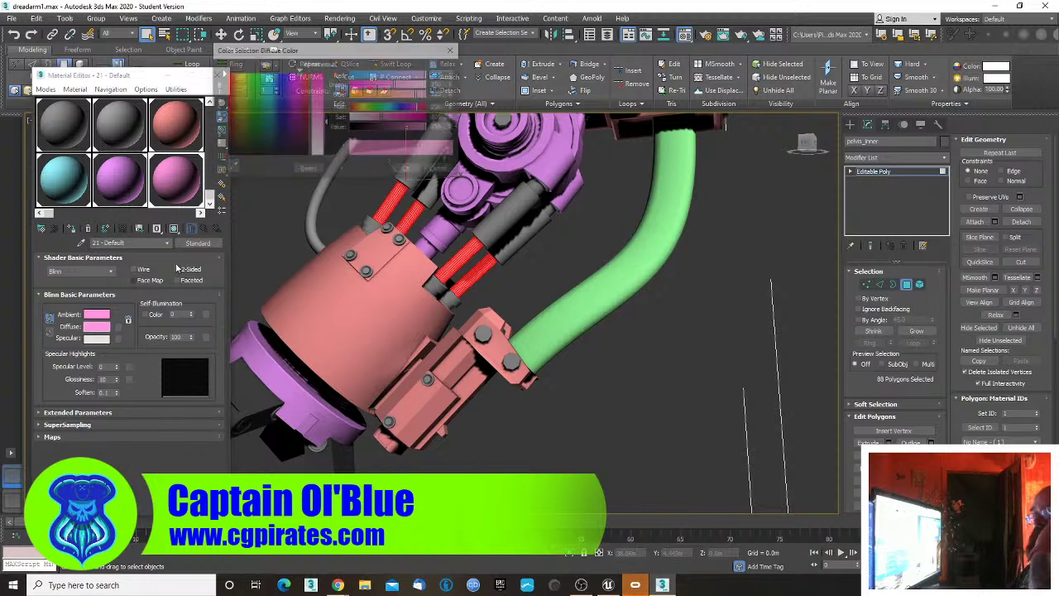
{"action": "left_click_drag", "start_coordinate": [403, 85], "coordinate": [317, 89]}
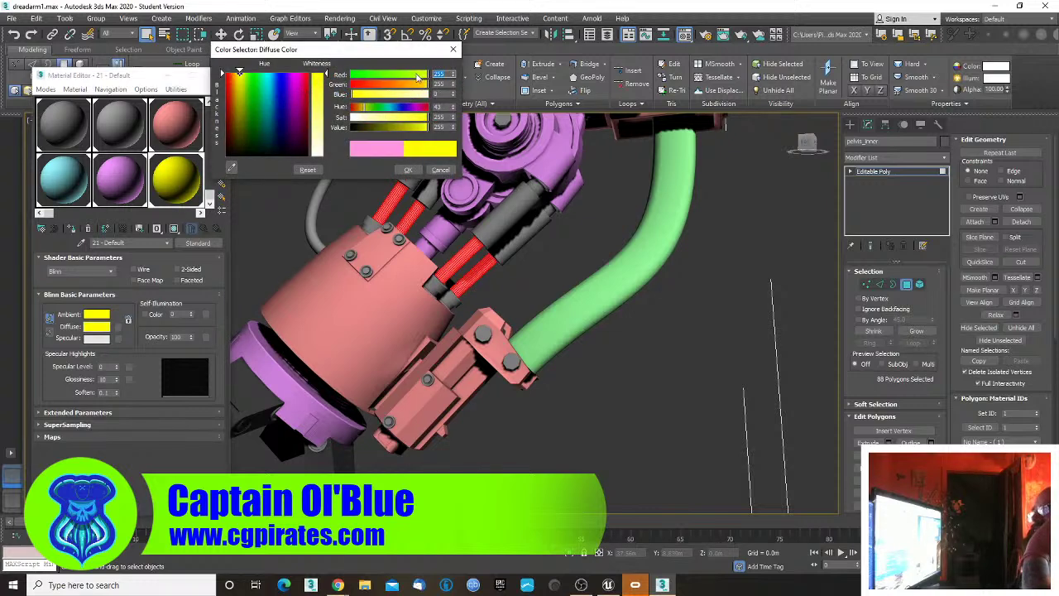
{"action": "left_click_drag", "start_coordinate": [418, 78], "coordinate": [319, 77]}
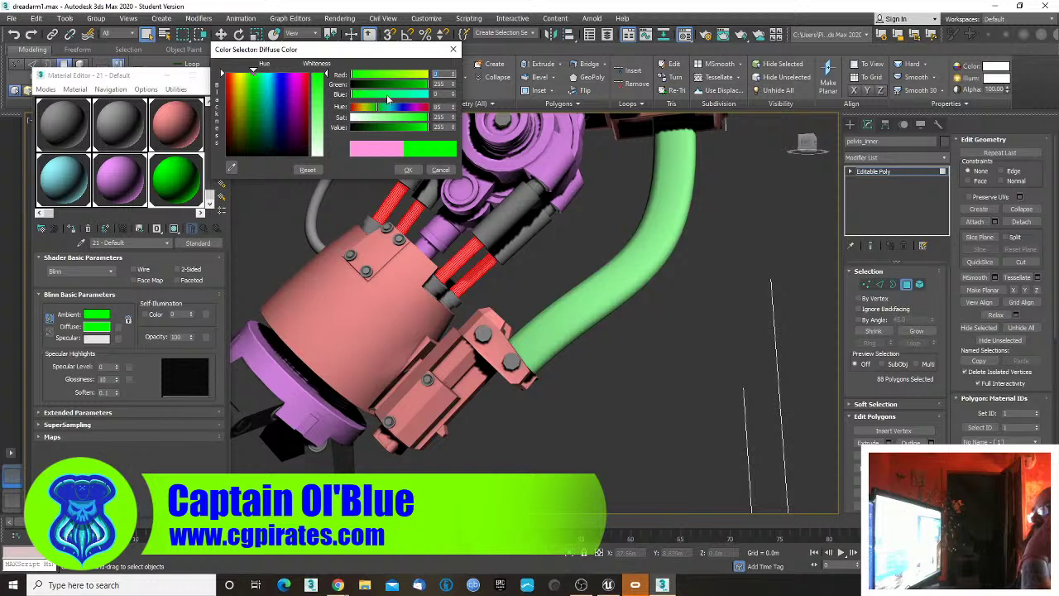
{"action": "left_click_drag", "start_coordinate": [396, 78], "coordinate": [430, 77]}
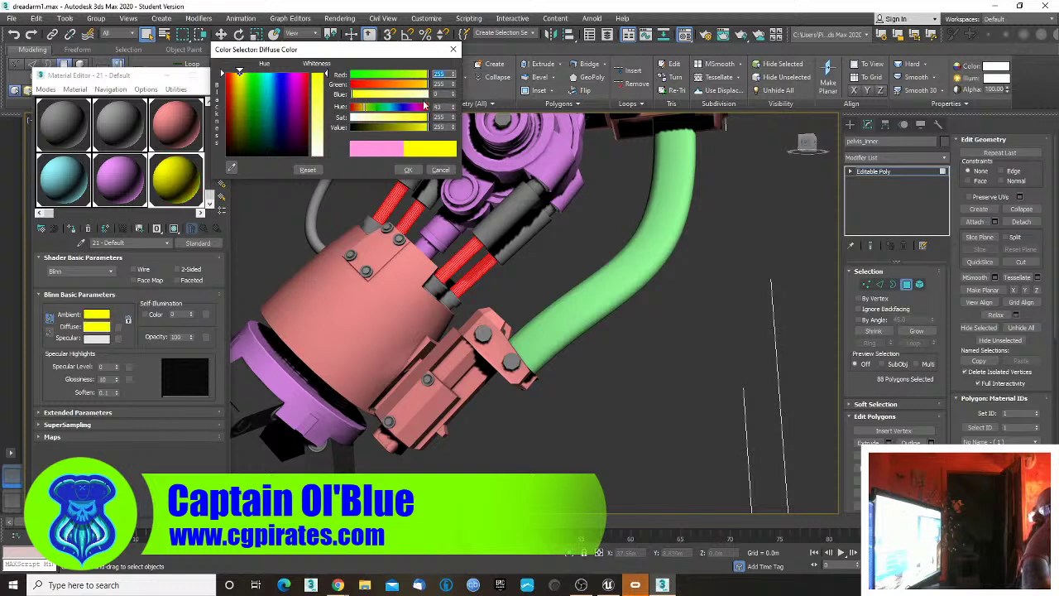
{"action": "left_click", "coordinate": [409, 171]}
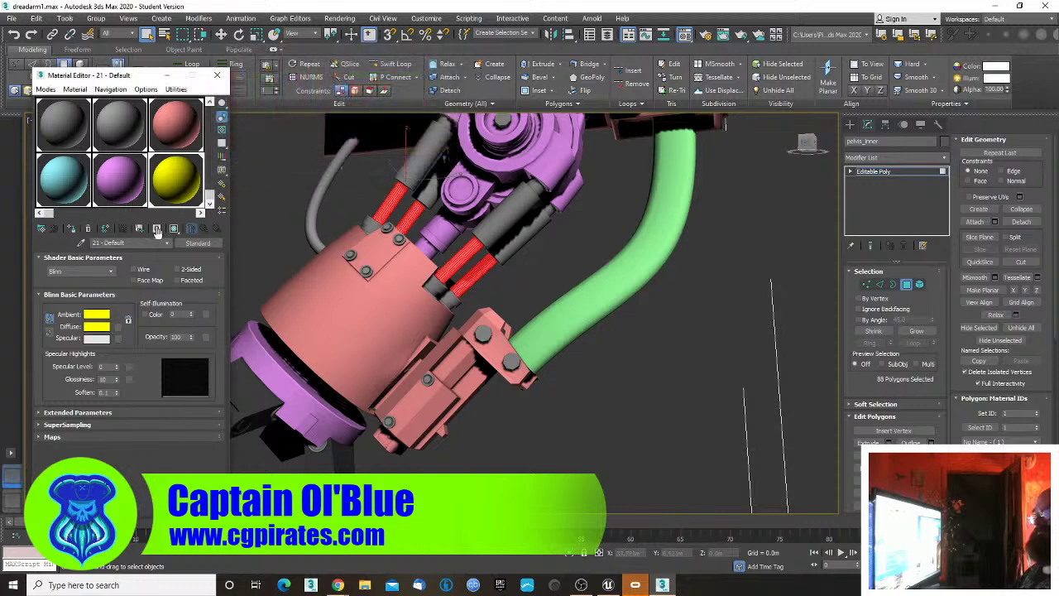
{"action": "left_click", "coordinate": [71, 229]}
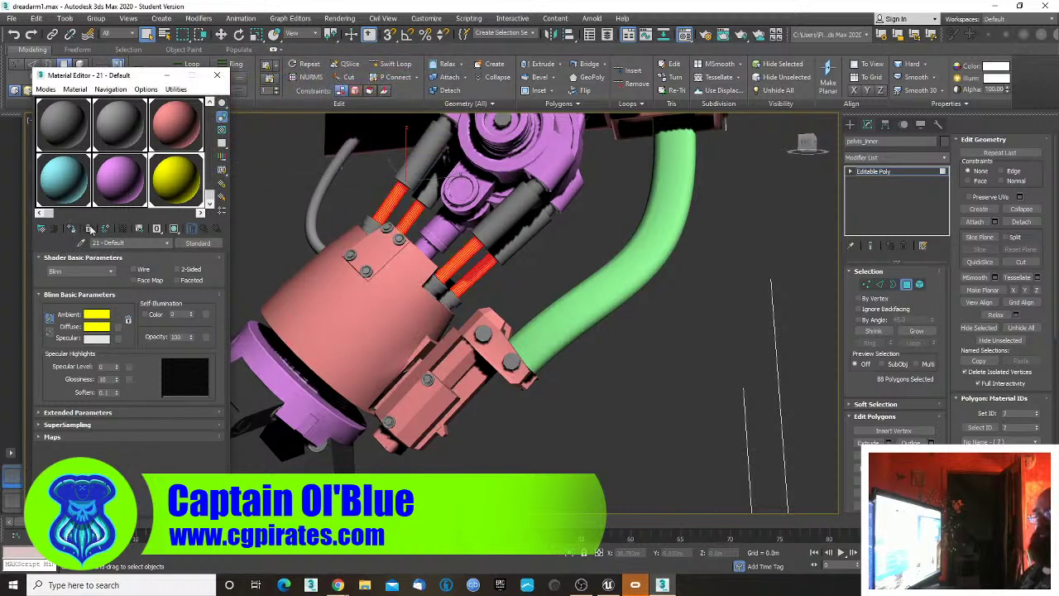
{"action": "left_click", "coordinate": [218, 76]}
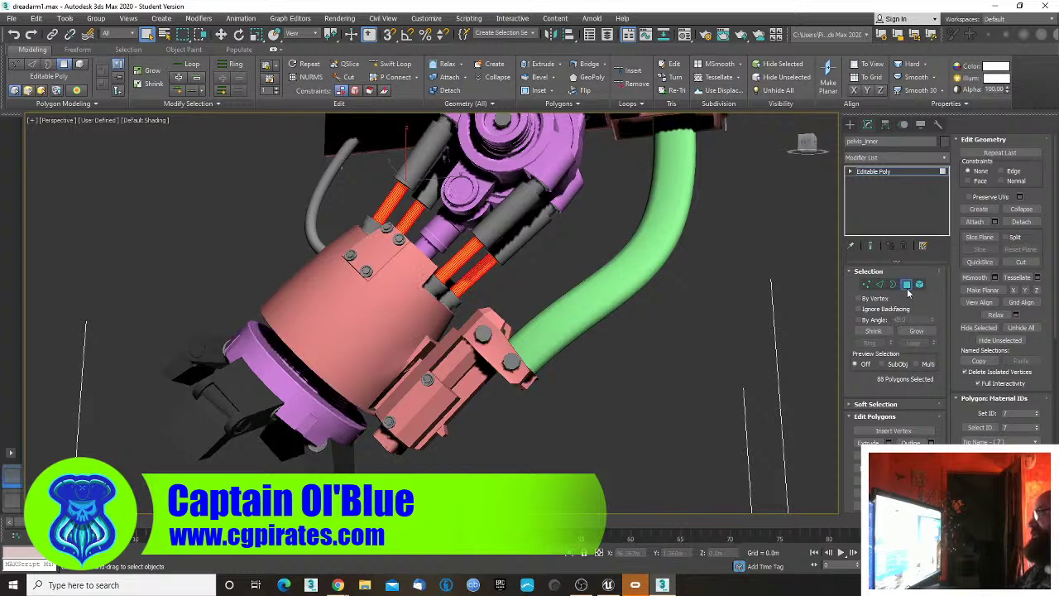
- Leave polygon level, clear the selection and box-select the whole claw arm
{"action": "key", "text": "4"}
{"action": "middle_click_drag", "start_coordinate": [610, 364], "coordinate": [614, 402]}
{"action": "scroll", "coordinate": [600, 341], "scroll_direction": "down", "scroll_amount": 5}
{"action": "left_click", "coordinate": [582, 369]}
{"action": "left_click_drag", "start_coordinate": [628, 150], "coordinate": [383, 435]}
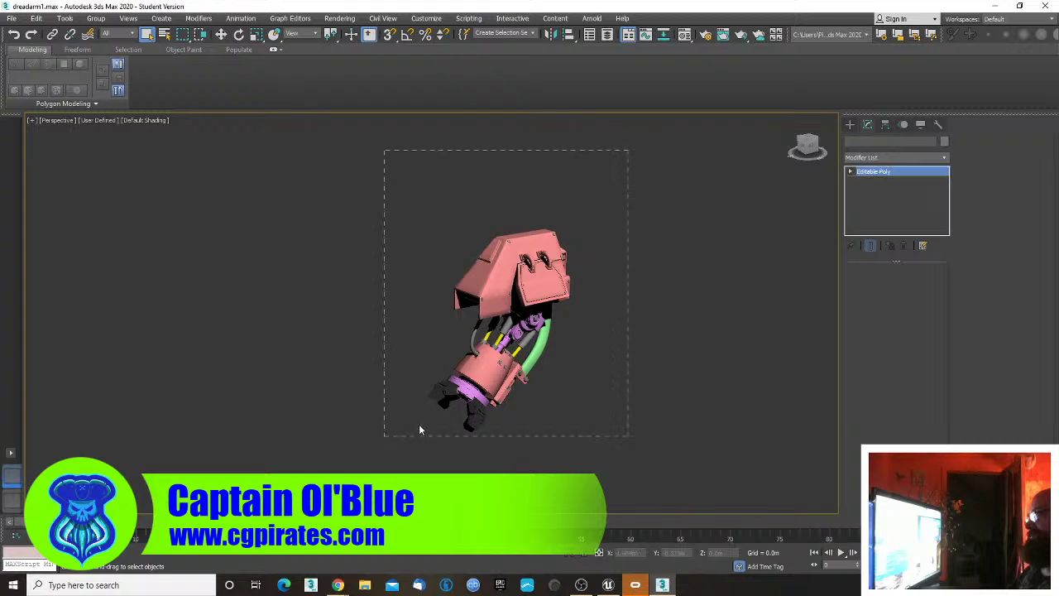
- Add an Unwrap UVW modifier to the claw arm and open its UV editor
{"action": "left_click", "coordinate": [930, 158]}
{"action": "key", "text": "u"}
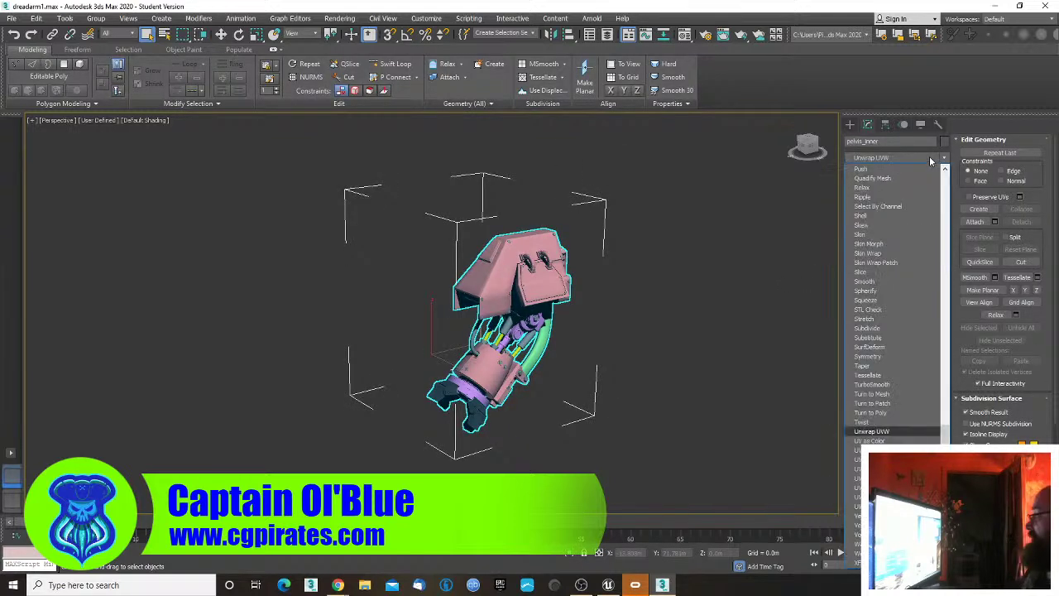
{"action": "key", "text": "Return"}
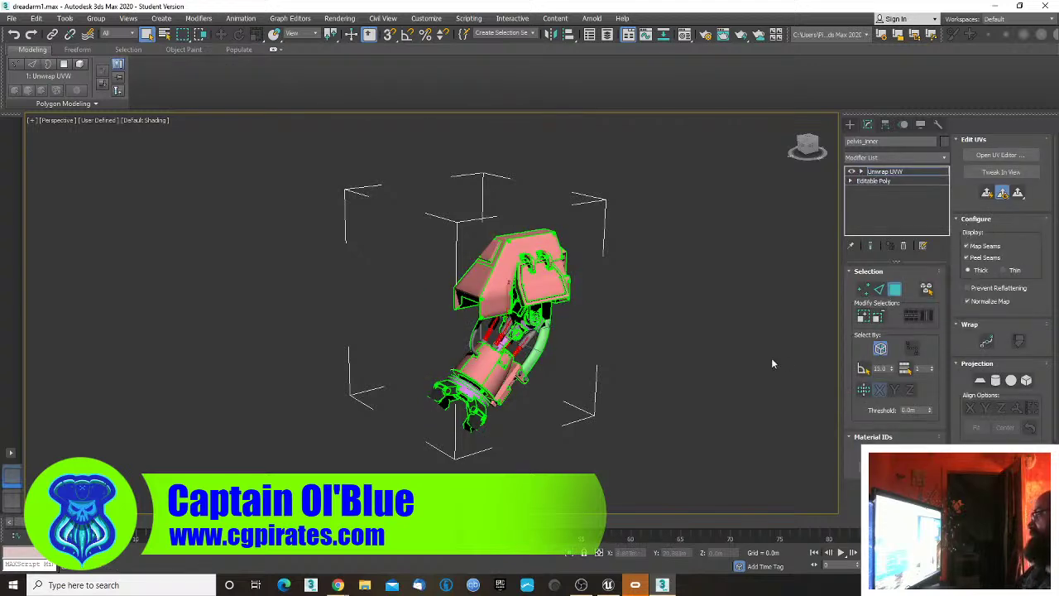
{"action": "middle_click_drag", "start_coordinate": [774, 358], "coordinate": [721, 341]}
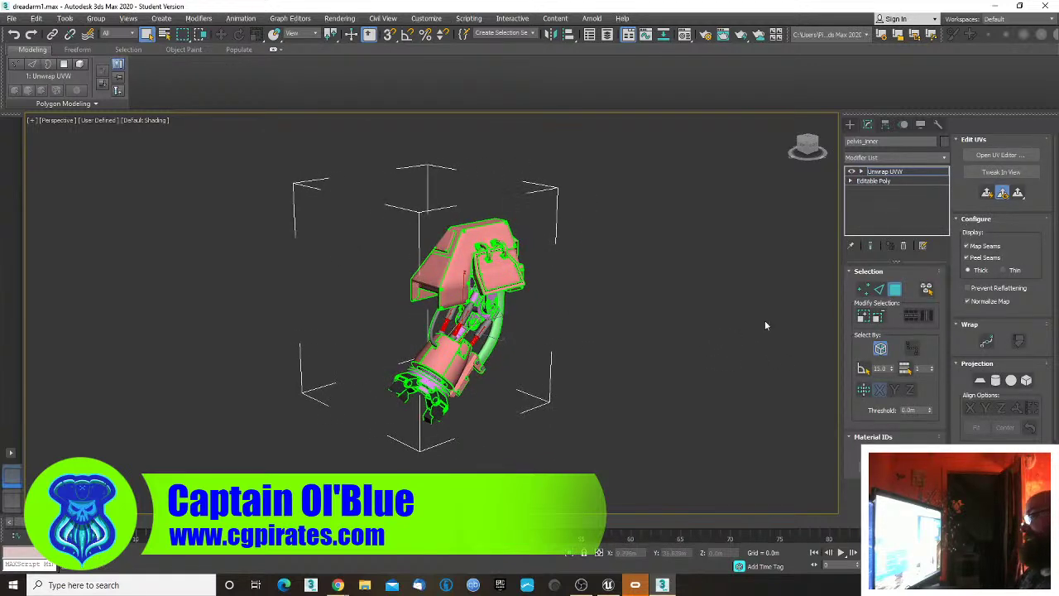
{"action": "left_click", "coordinate": [1001, 157]}
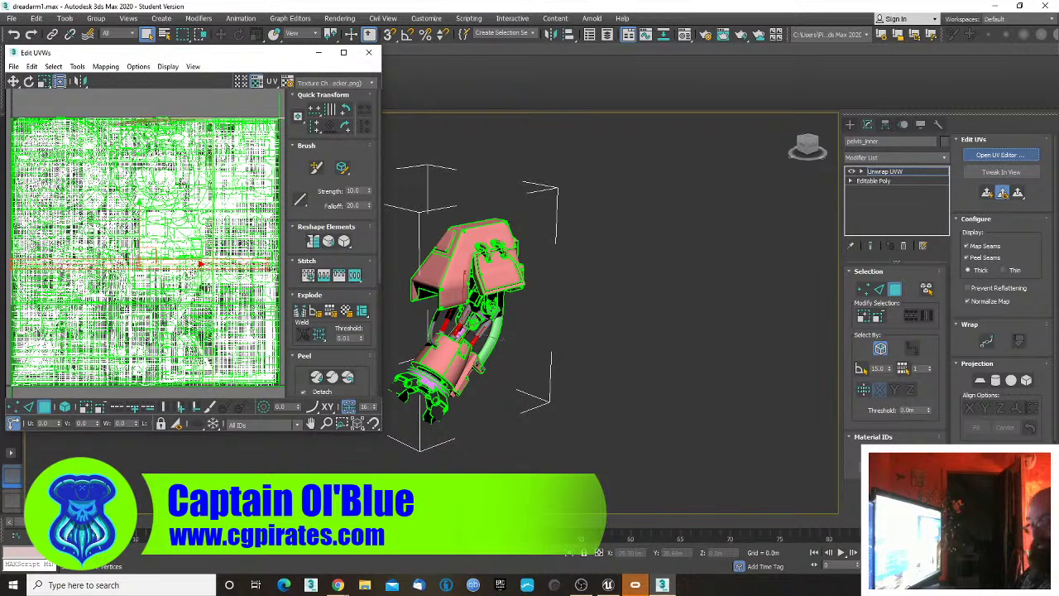
- Select all of the arm's UV polygons and apply Flatten Mapping with a polygon angle threshold of 55
{"action": "key", "text": "ctrl+a"}
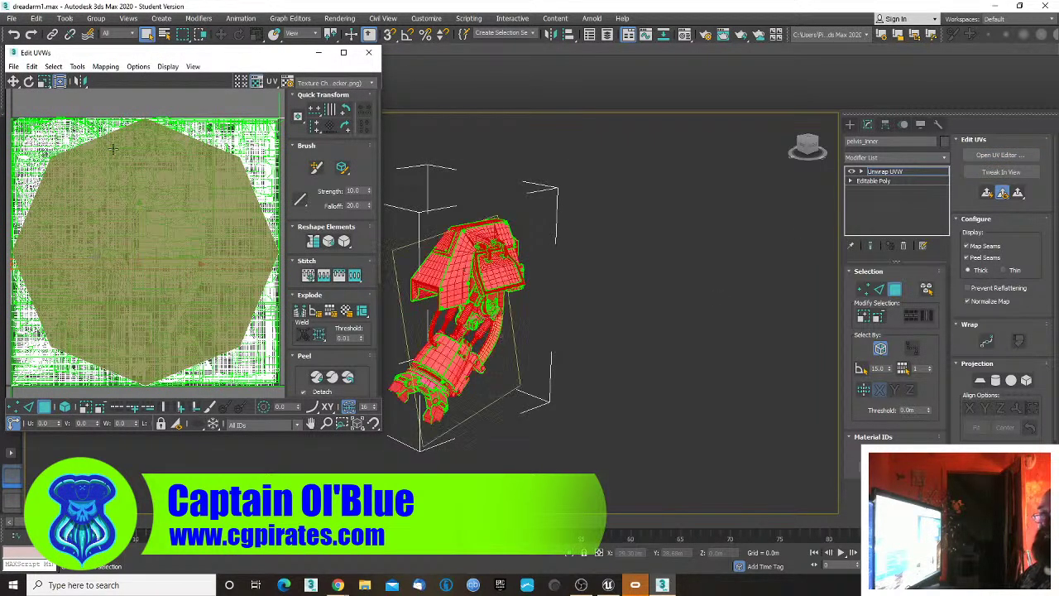
{"action": "left_click", "coordinate": [105, 67]}
{"action": "left_click", "coordinate": [121, 80]}
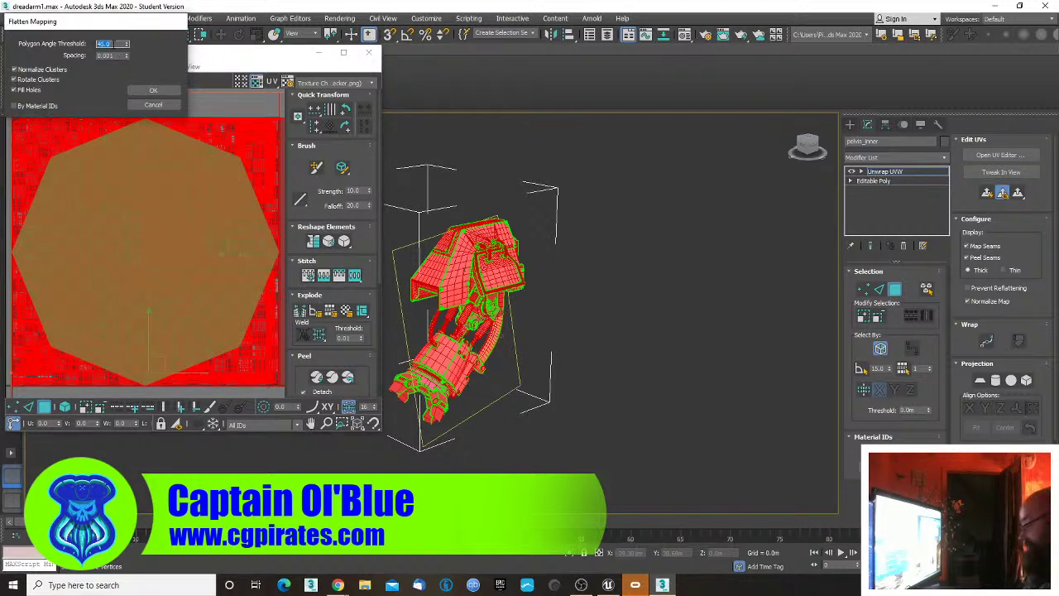
{"action": "type", "text": "15"}
{"action": "key", "text": "Tab"}
{"action": "left_click", "coordinate": [138, 91]}
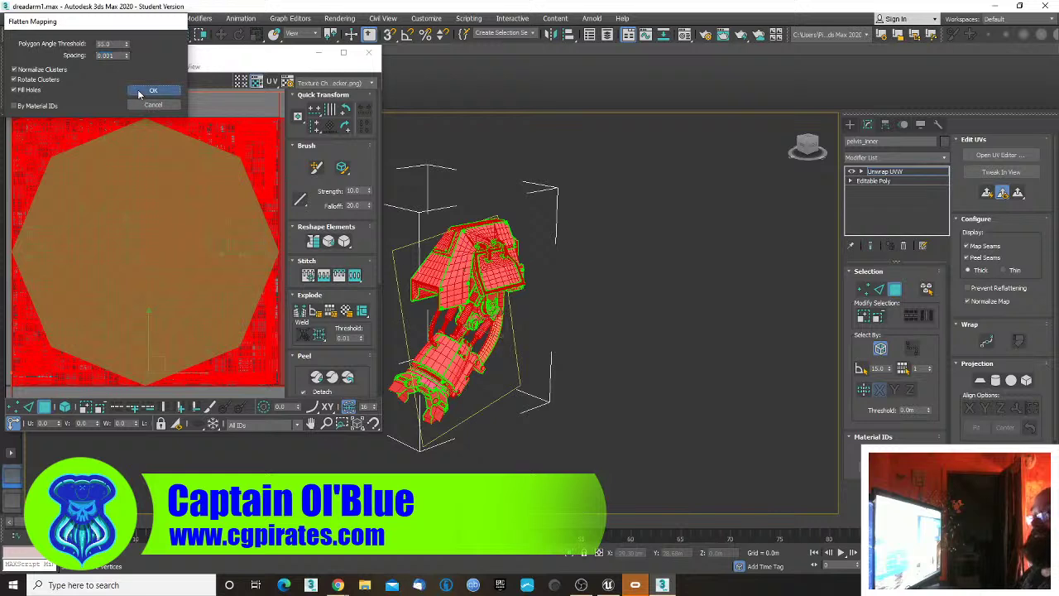
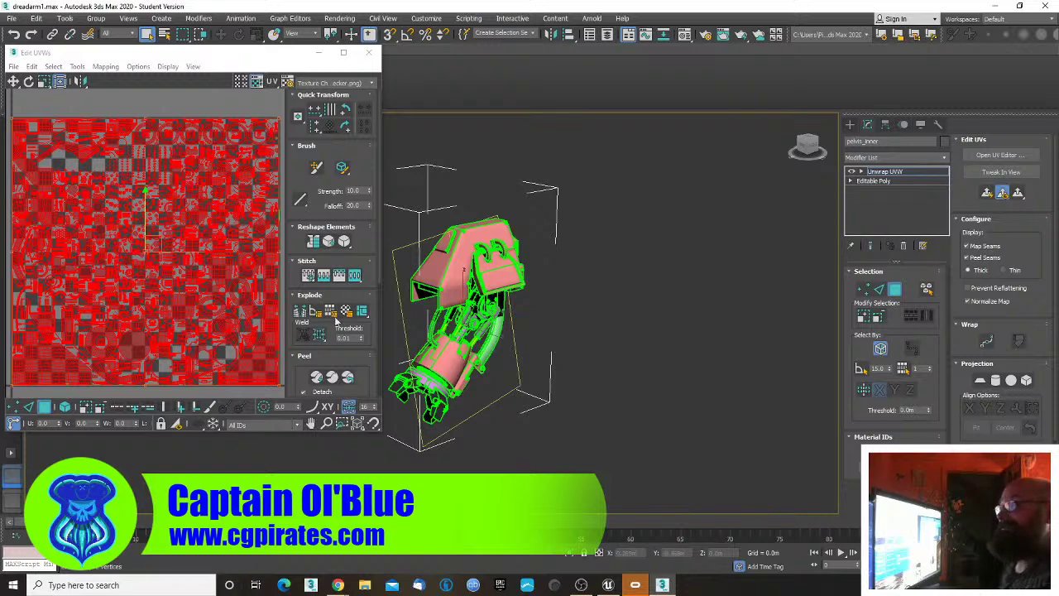
- Close the UV editor, leave polygon level and convert the arm to an Editable Poly to collapse the unwrap
{"action": "left_click", "coordinate": [368, 52]}
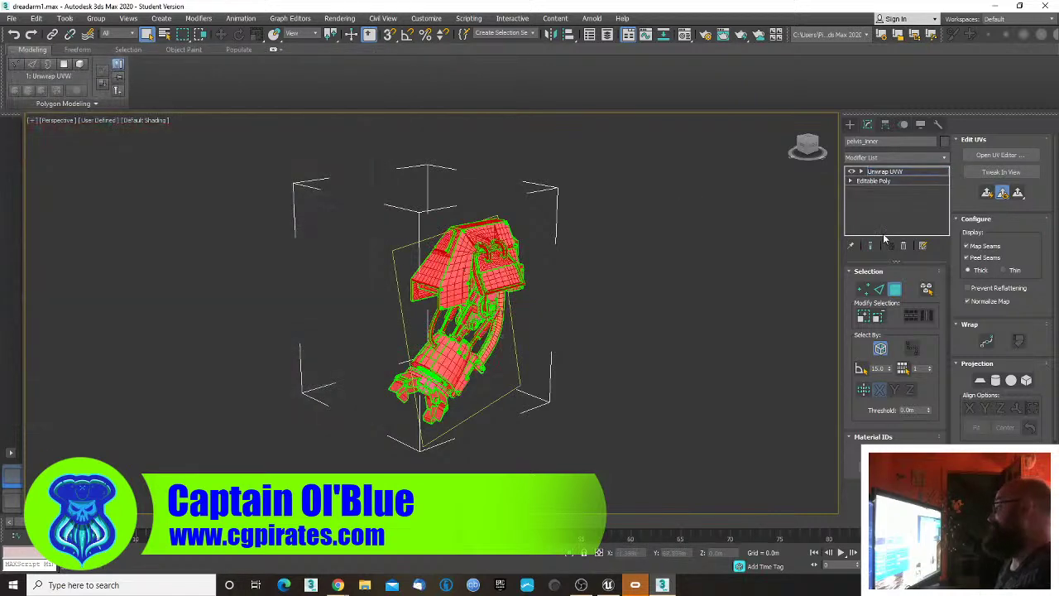
{"action": "left_click", "coordinate": [890, 290]}
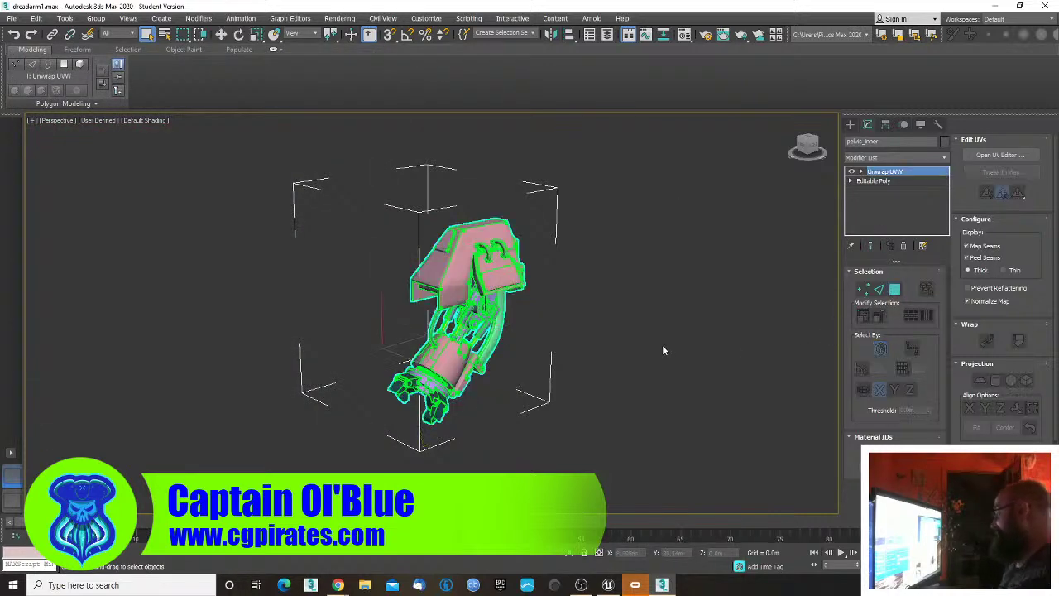
{"action": "right_click", "coordinate": [498, 261]}
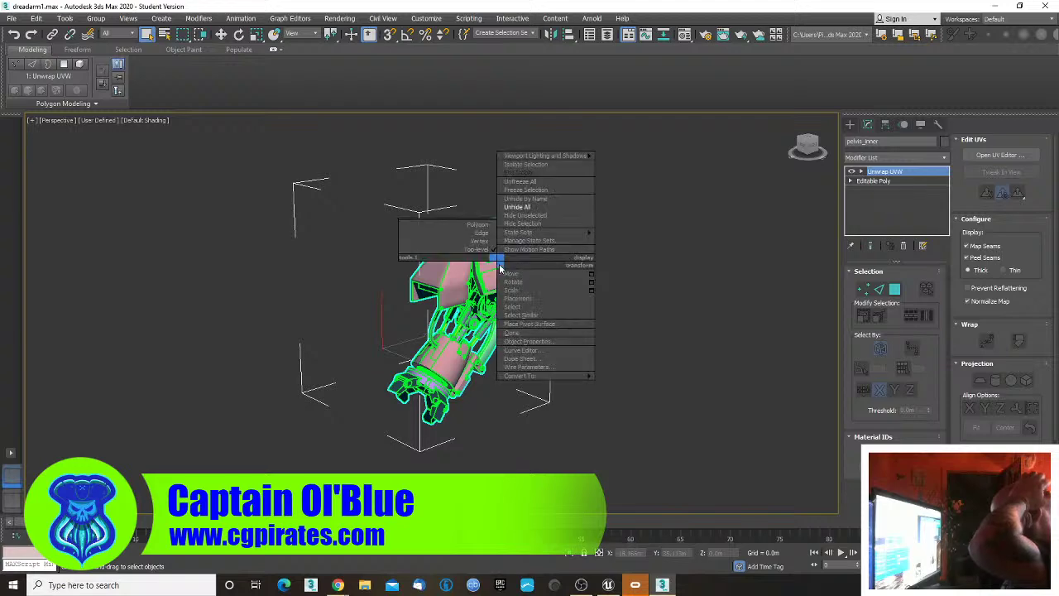
{"action": "mouse_move", "coordinate": [546, 377]}
{"action": "left_click", "coordinate": [621, 387]}
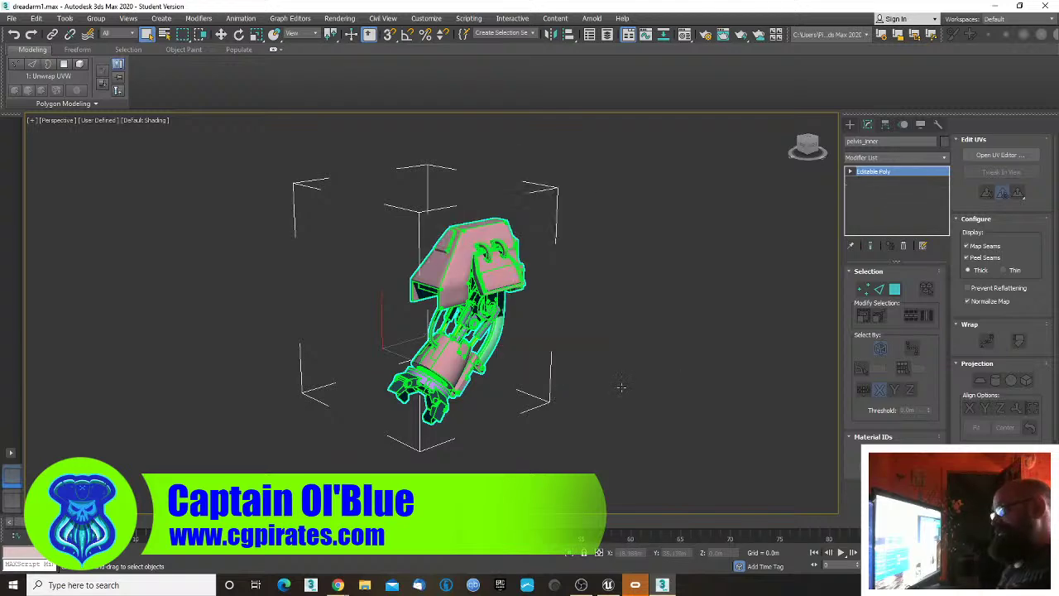
{"action": "mouse_move", "coordinate": [630, 372]}
{"action": "middle_mouse_down"}
{"action": "mouse_move", "coordinate": [587, 383]}
{"action": "mouse_move", "coordinate": [621, 365]}
{"action": "middle_mouse_up"}
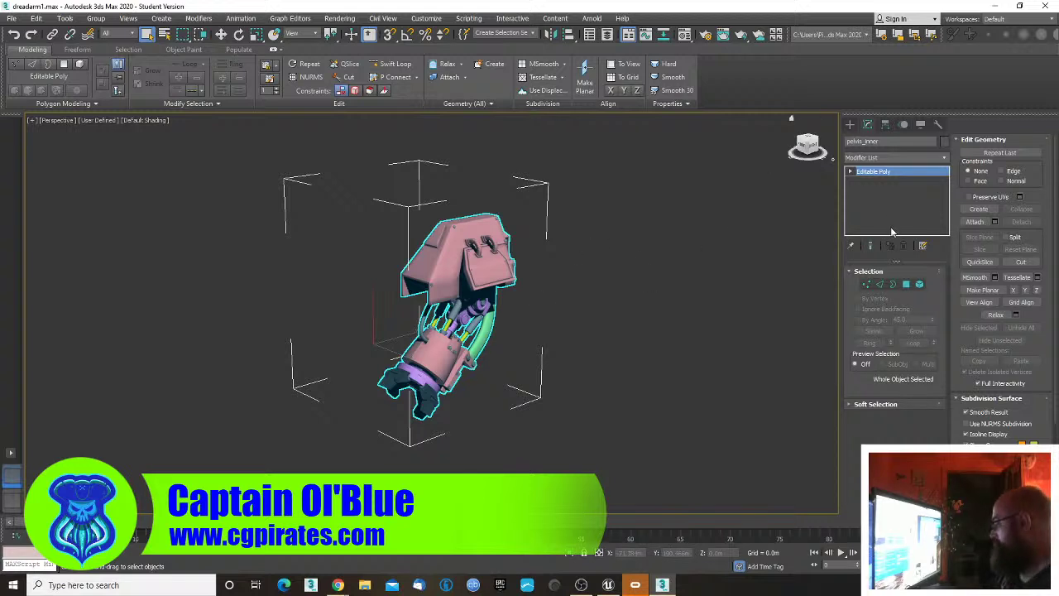
- Create a standard Skylight in the empty space beside the claw arm
{"action": "left_click", "coordinate": [850, 124]}
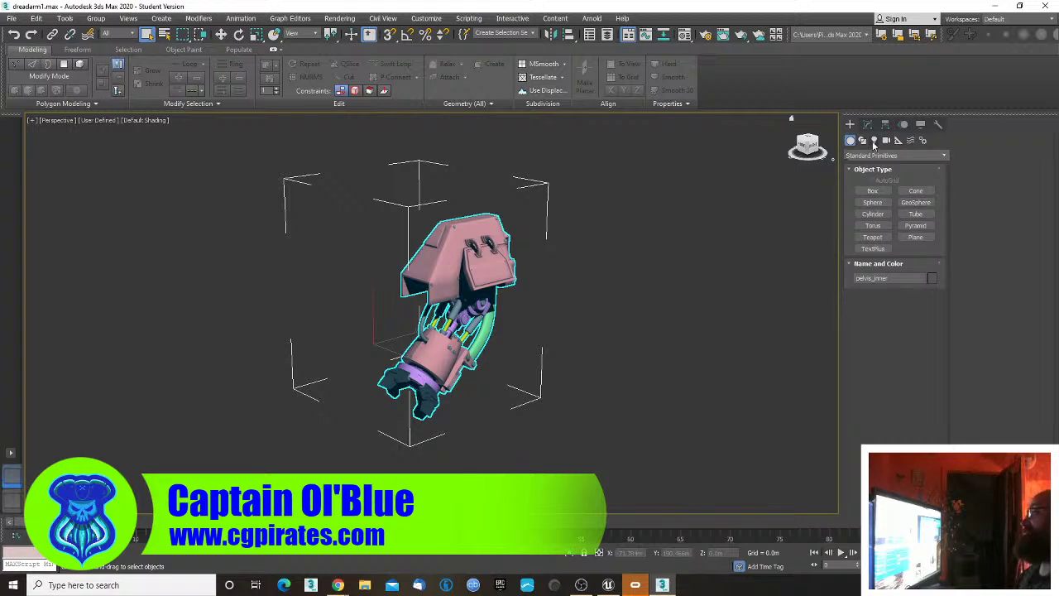
{"action": "left_click", "coordinate": [874, 141]}
{"action": "left_click", "coordinate": [883, 156]}
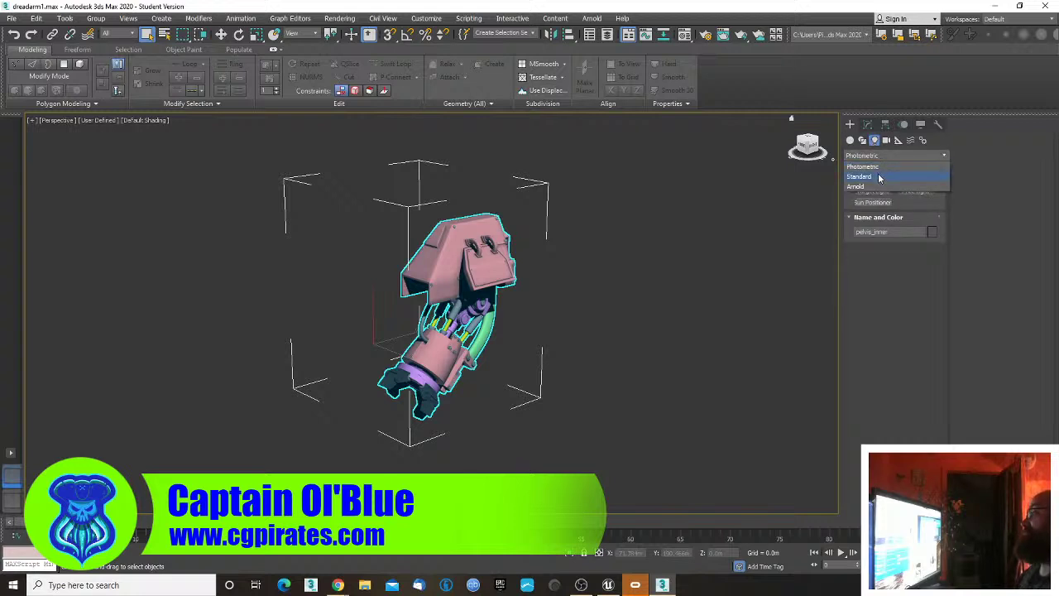
{"action": "left_click", "coordinate": [879, 172]}
{"action": "left_click", "coordinate": [916, 213]}
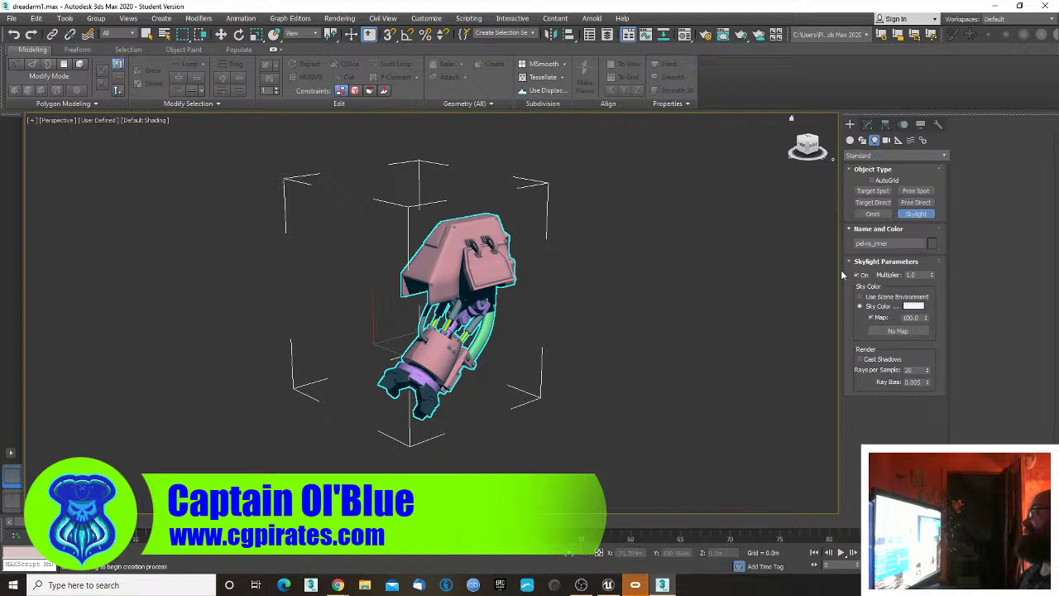
{"action": "left_click", "coordinate": [602, 444]}
{"action": "right_click", "coordinate": [676, 354]}
- Select the claw arm, open Render To Texture and add a DiffuseMap output element for it
{"action": "left_click_drag", "start_coordinate": [594, 188], "coordinate": [268, 333]}
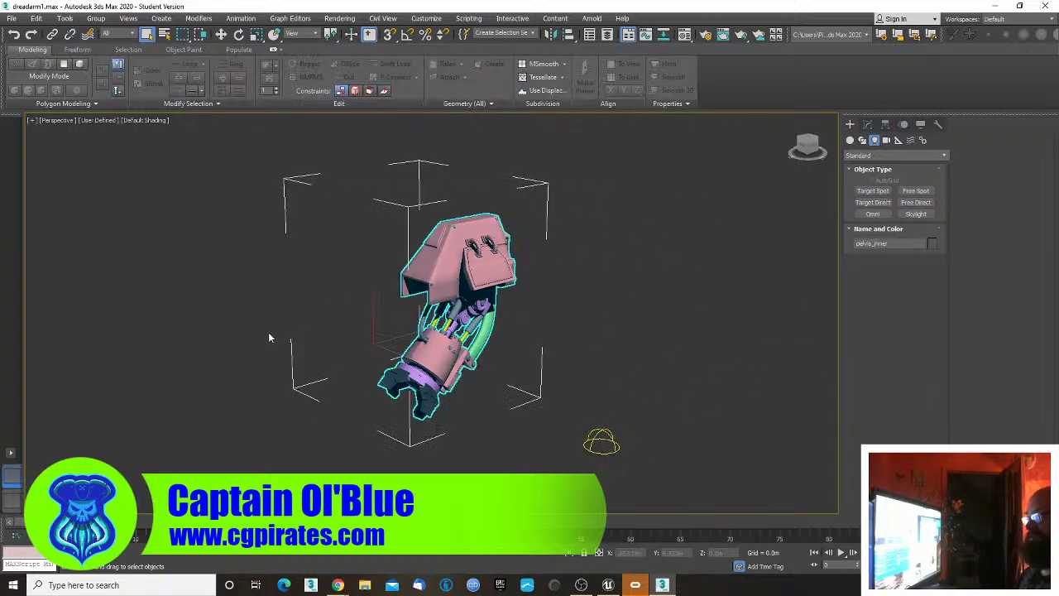
{"action": "key", "text": "0"}
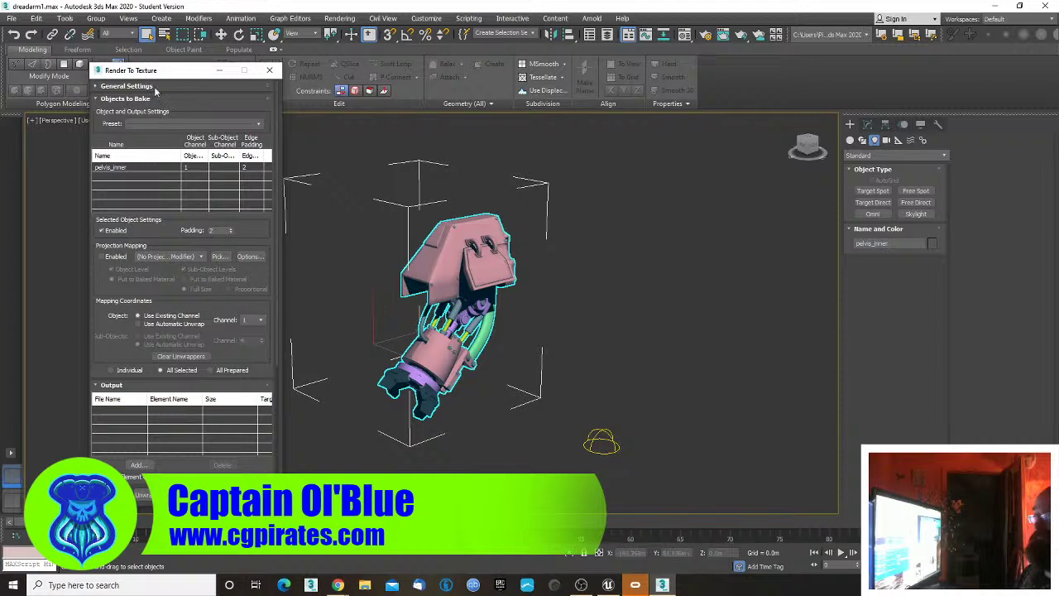
{"action": "left_click_drag", "start_coordinate": [171, 75], "coordinate": [173, 46]}
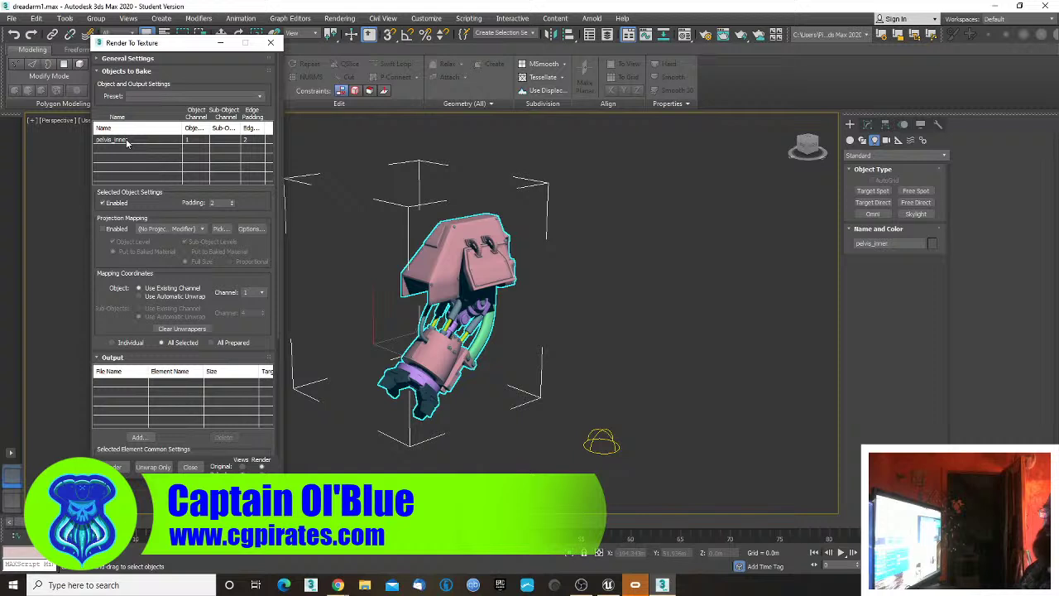
{"action": "left_click", "coordinate": [141, 437]}
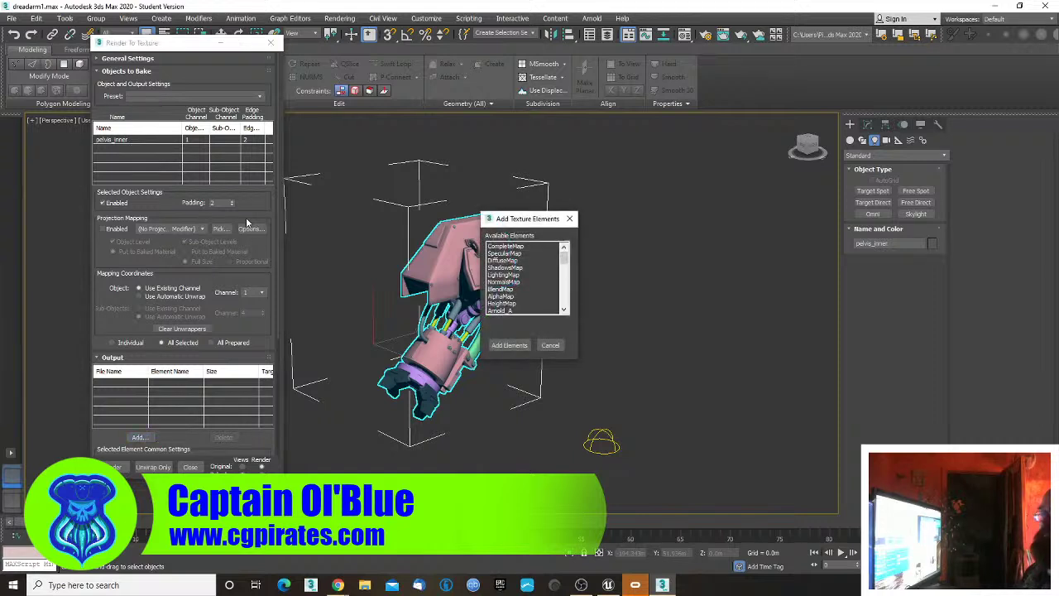
{"action": "left_click", "coordinate": [499, 260]}
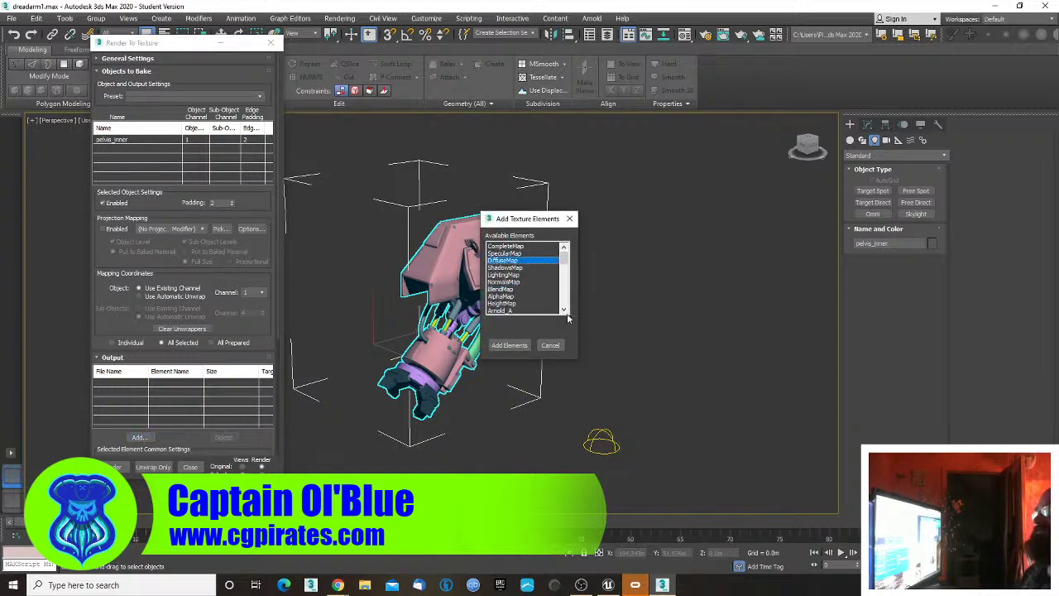
{"action": "left_click", "coordinate": [519, 347]}
- Set the DiffuseMap size to 2048x2048 and render the texture without specifying a target map slot
{"action": "left_click_drag", "start_coordinate": [231, 423], "coordinate": [255, 433]}
{"action": "scroll", "coordinate": [259, 440], "scroll_direction": "down", "scroll_amount": 2}
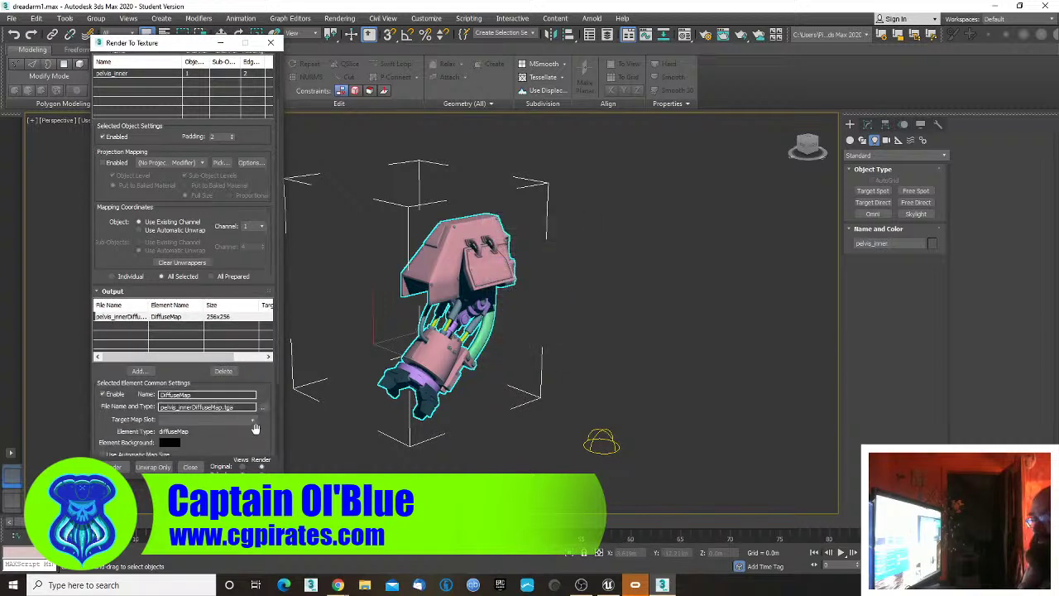
{"action": "scroll", "coordinate": [254, 428], "scroll_direction": "down", "scroll_amount": 2}
{"action": "left_click", "coordinate": [250, 410]}
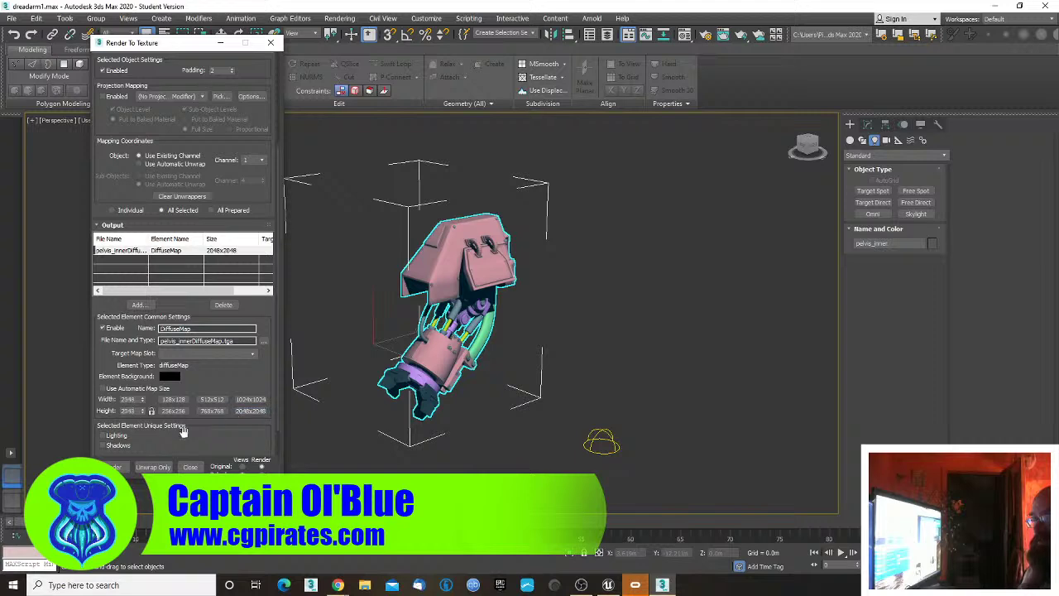
{"action": "left_click", "coordinate": [124, 468]}
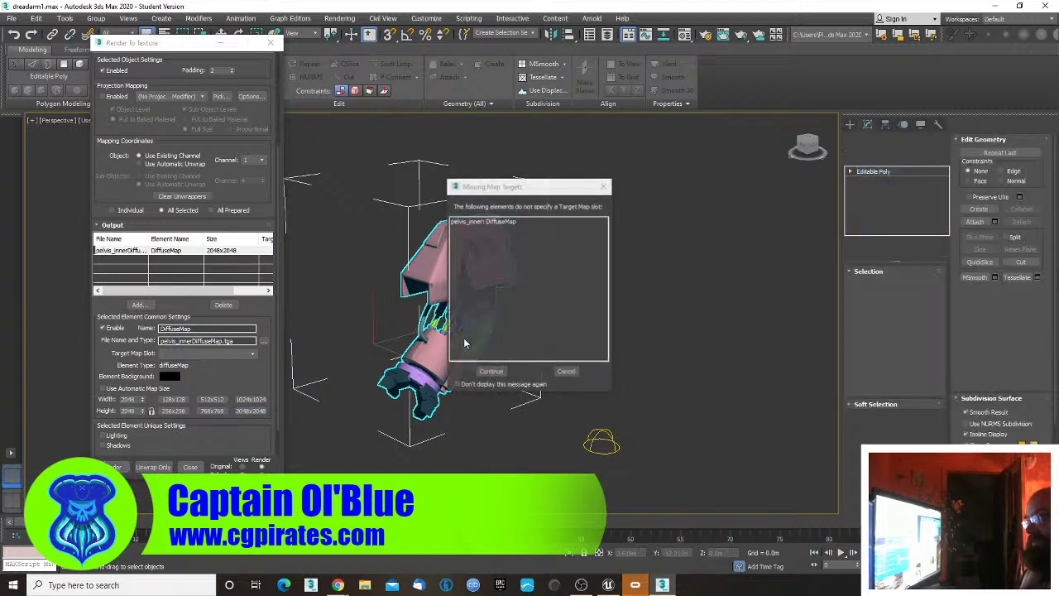
{"action": "left_click", "coordinate": [491, 370]}
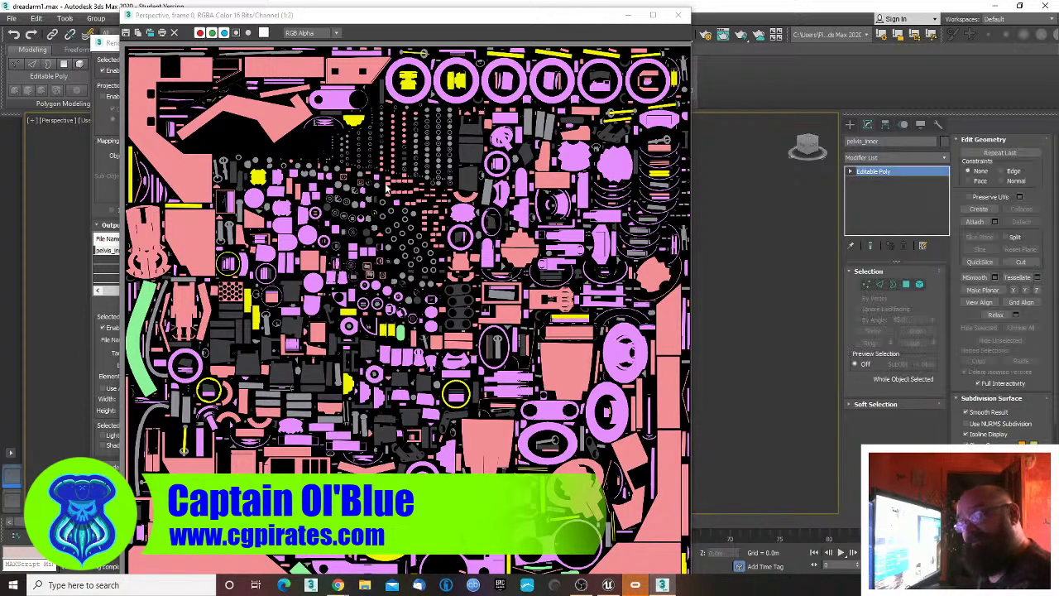
- Save the rendered diffuse map to the Desktop as messymap
{"action": "left_click", "coordinate": [125, 37]}
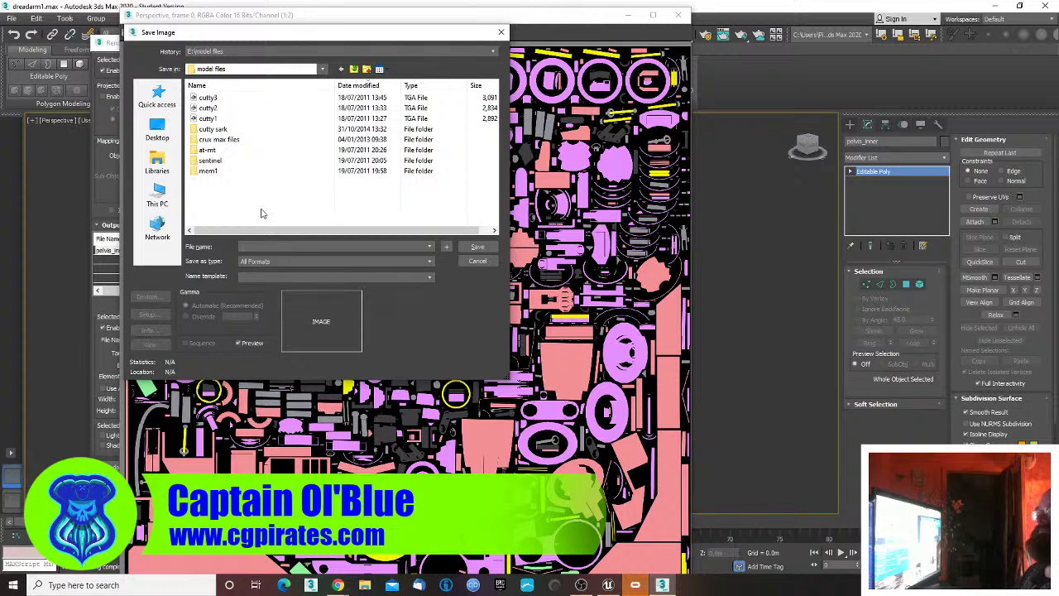
{"action": "left_click", "coordinate": [157, 130]}
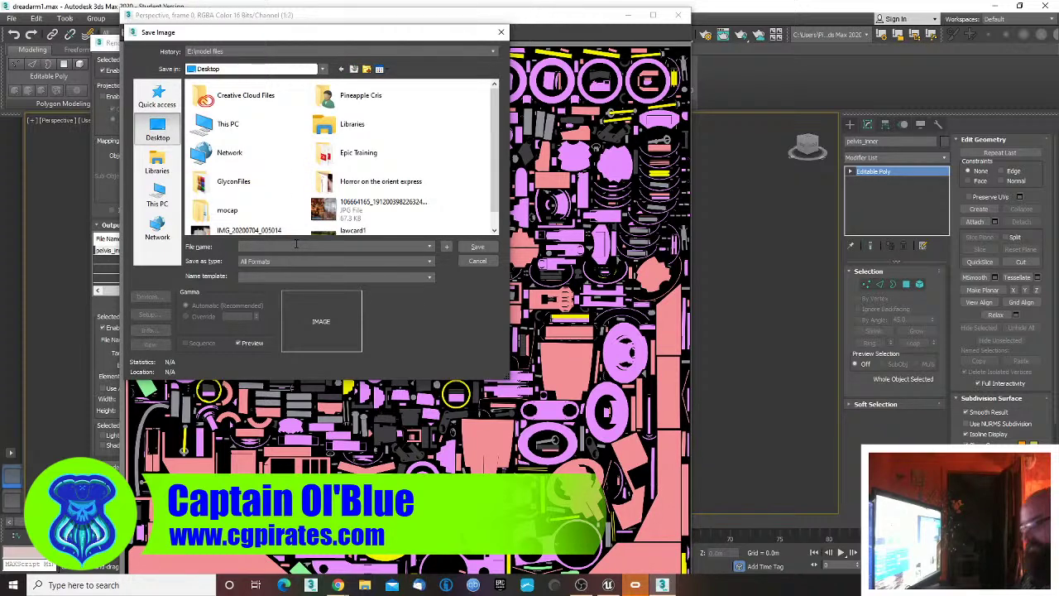
{"action": "left_click", "coordinate": [296, 245]}
{"action": "type", "text": "messymap"}
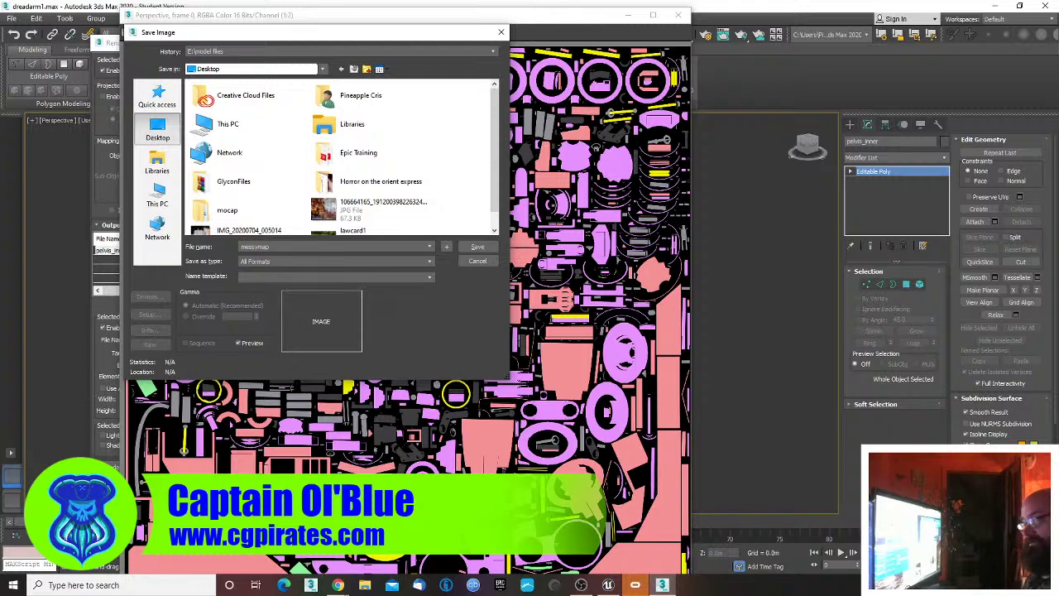
{"action": "type", "text": "p"}
{"action": "key", "text": "Return"}
{"action": "key", "text": "Return"}
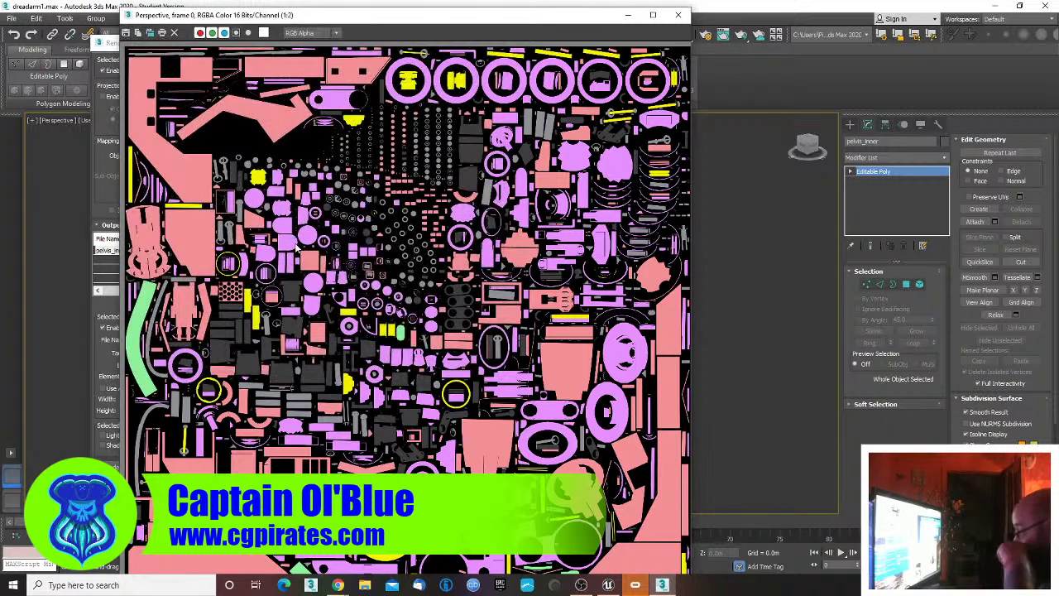
- Close the rendered image and the Render To Texture dialog, and delete the skylight
{"action": "left_click", "coordinate": [678, 15]}
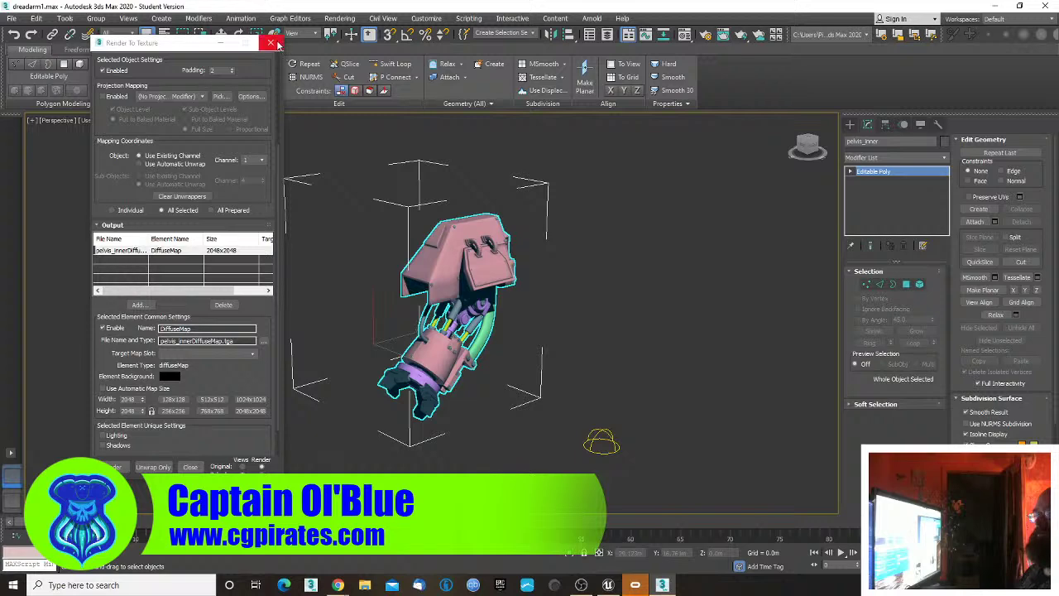
{"action": "left_click", "coordinate": [270, 42]}
{"action": "left_click_drag", "start_coordinate": [697, 393], "coordinate": [585, 512]}
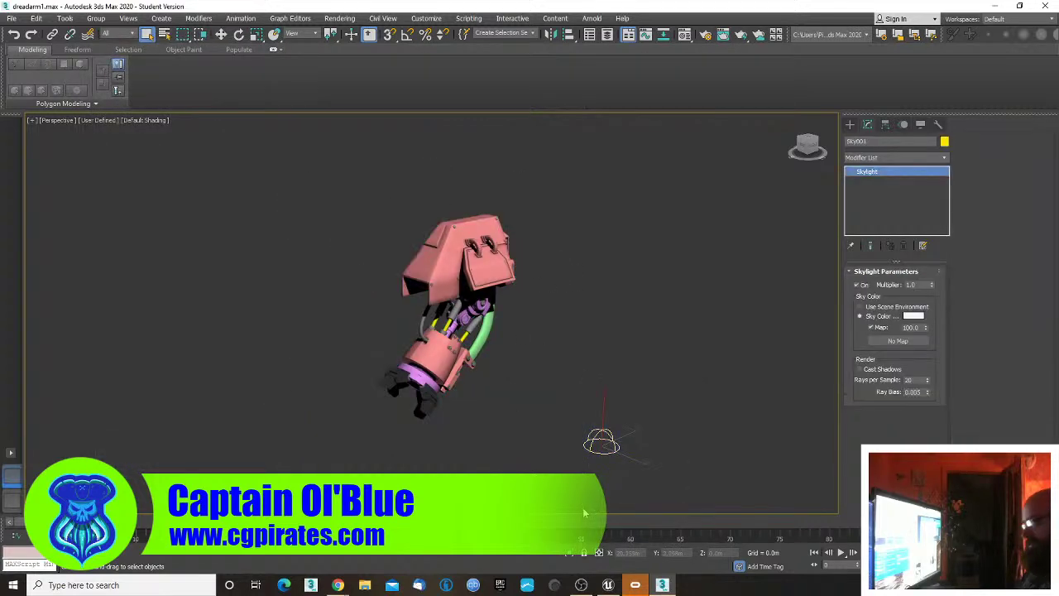
{"action": "key", "text": "Delete"}
- Select the whole claw arm and export only the selection to the Desktop as an FBX named arm, keeping the current export options
{"action": "left_click_drag", "start_coordinate": [312, 205], "coordinate": [551, 362]}
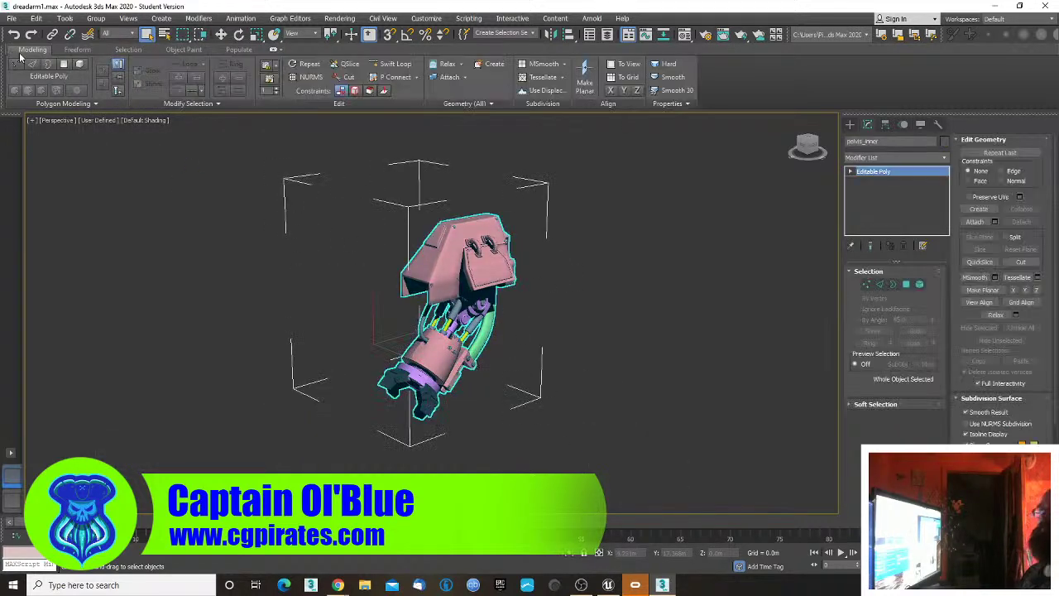
{"action": "left_click", "coordinate": [12, 18]}
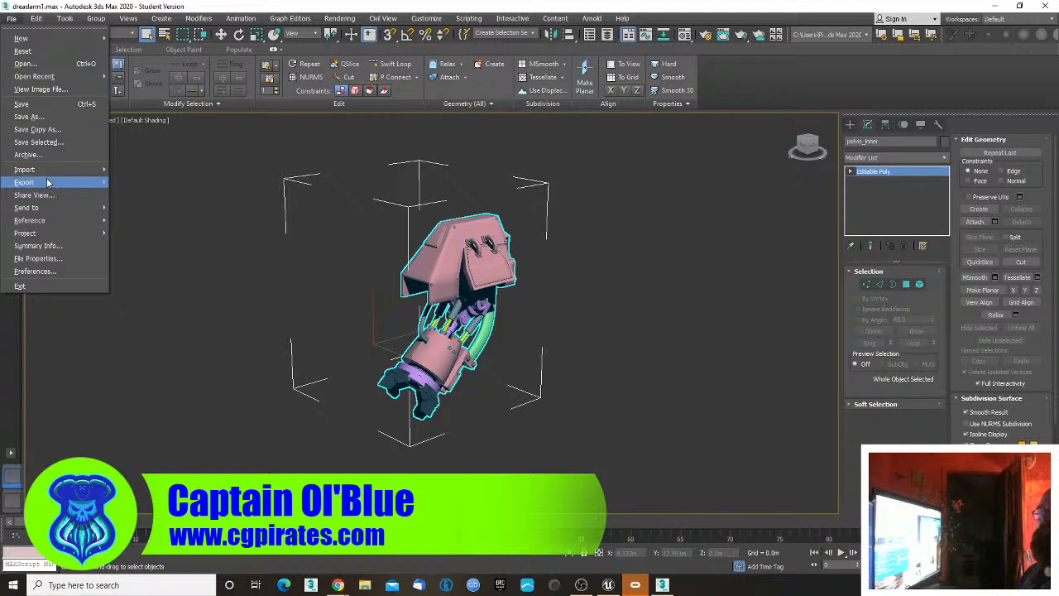
{"action": "mouse_move", "coordinate": [45, 182]}
{"action": "left_click", "coordinate": [148, 195]}
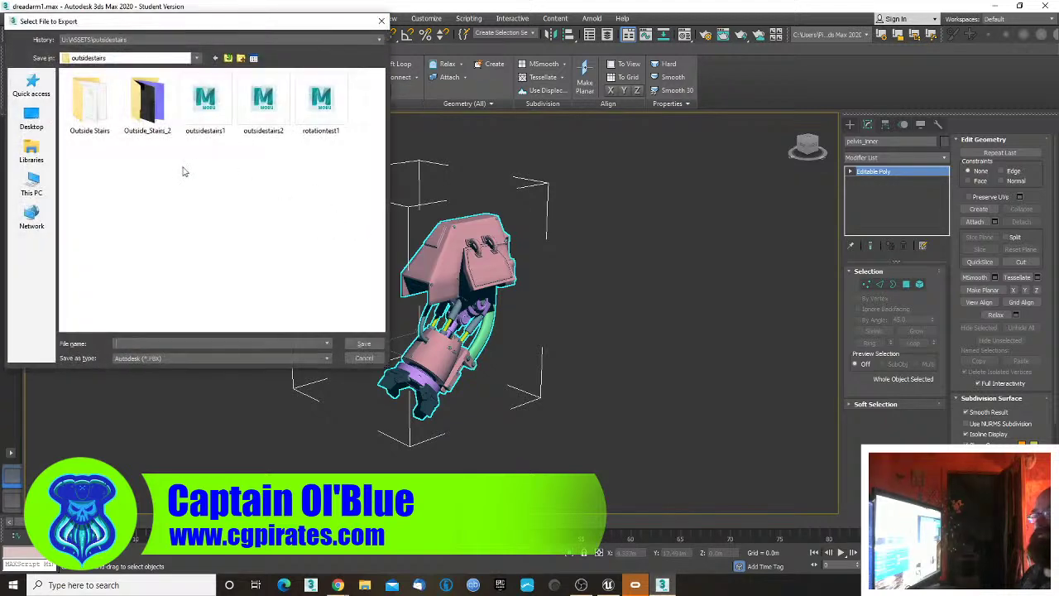
{"action": "left_click", "coordinate": [31, 120]}
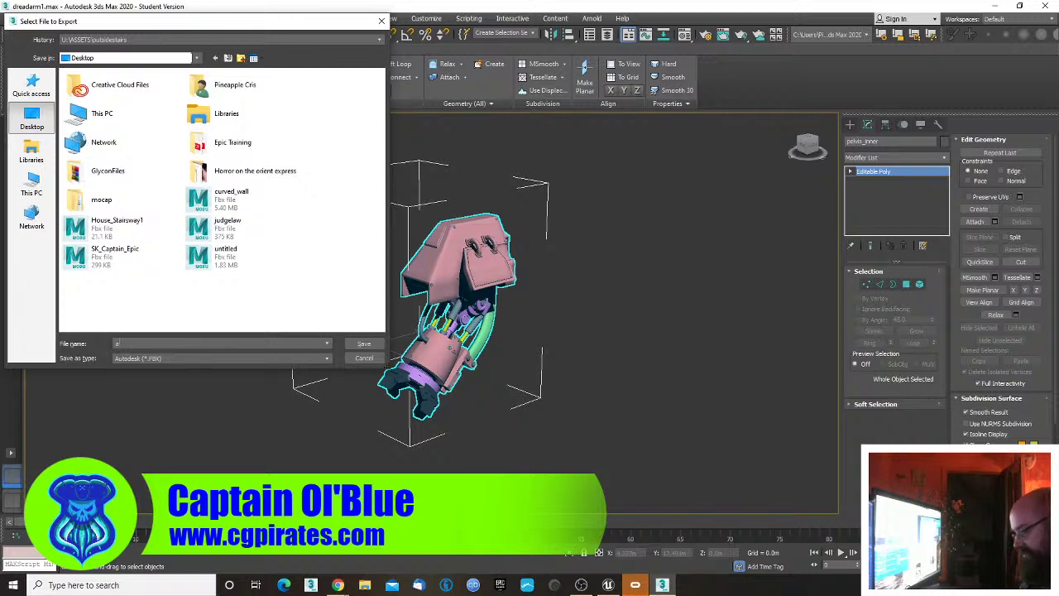
{"action": "key", "text": "Return"}
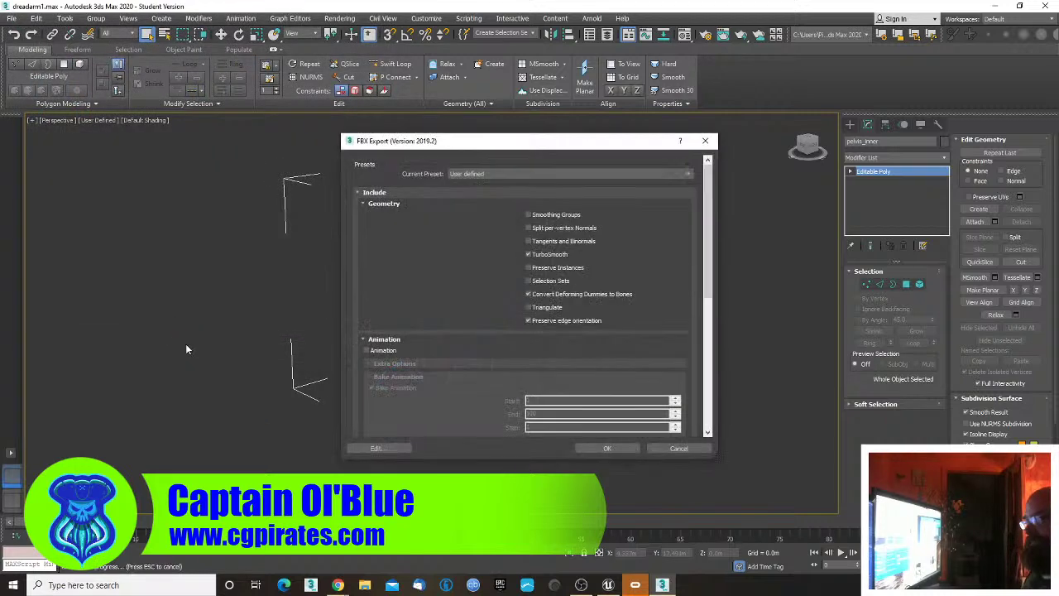
{"action": "key", "text": "Return"}
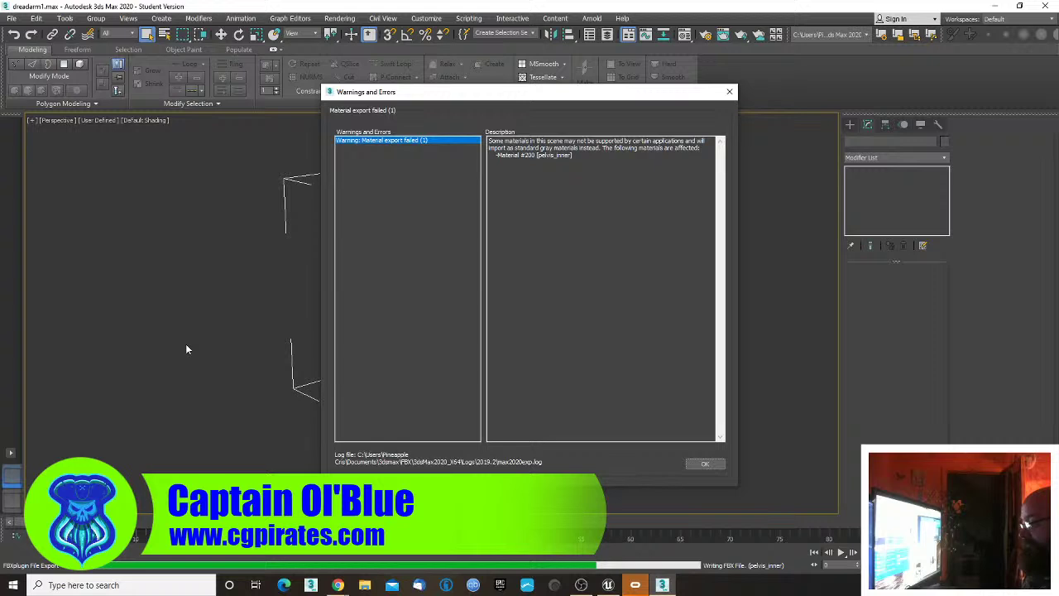
{"action": "left_click", "coordinate": [711, 464]}
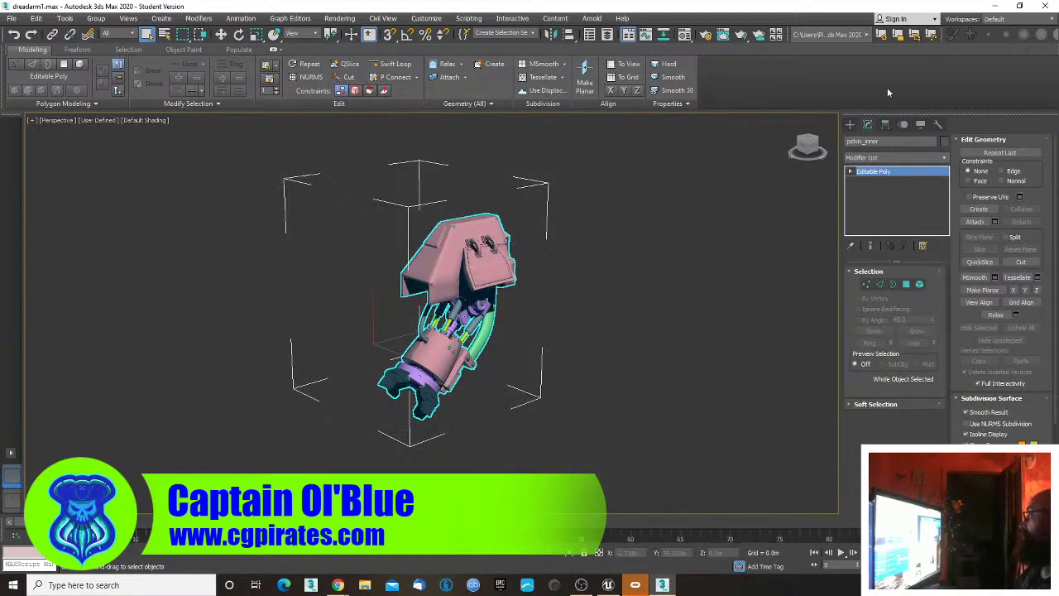
- Minimize 3ds Max, launch Quixel Mixer and dismiss its update notice
{"action": "left_click", "coordinate": [995, 6]}
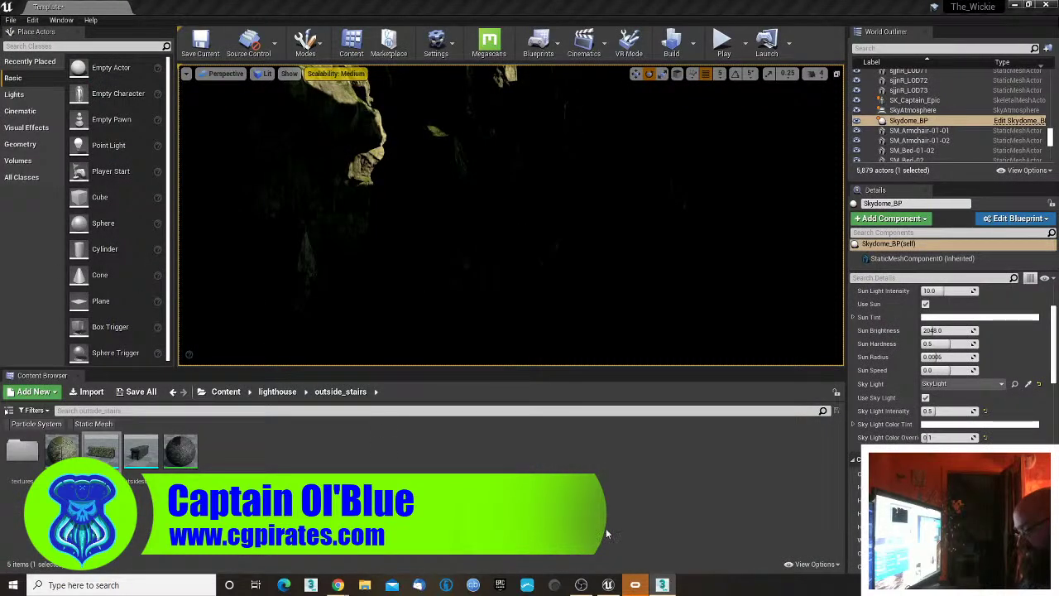
{"action": "key", "text": "super"}
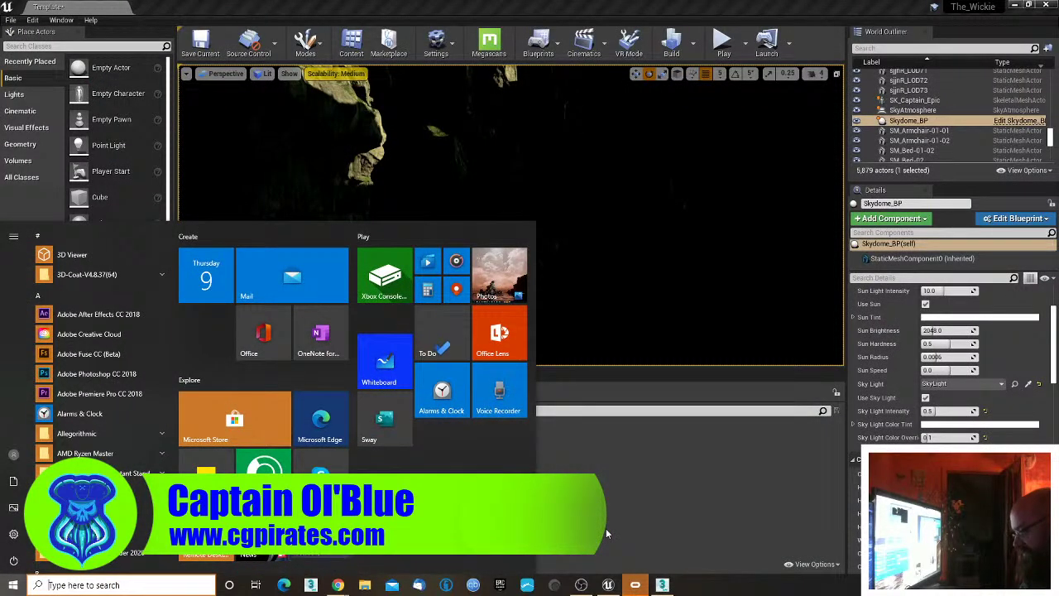
{"action": "type", "text": "mixer"}
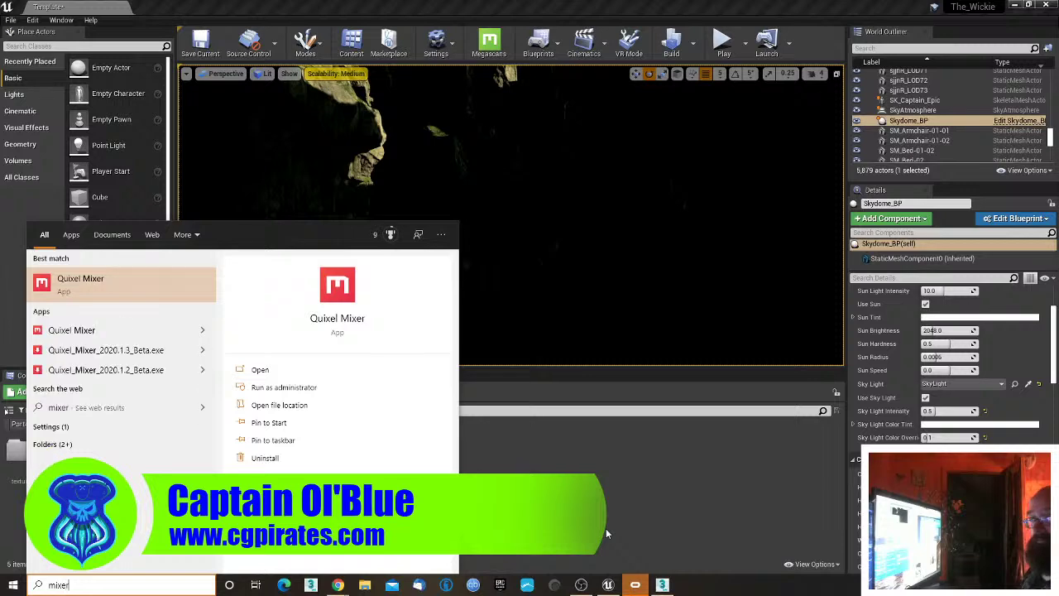
{"action": "key", "text": "Return"}
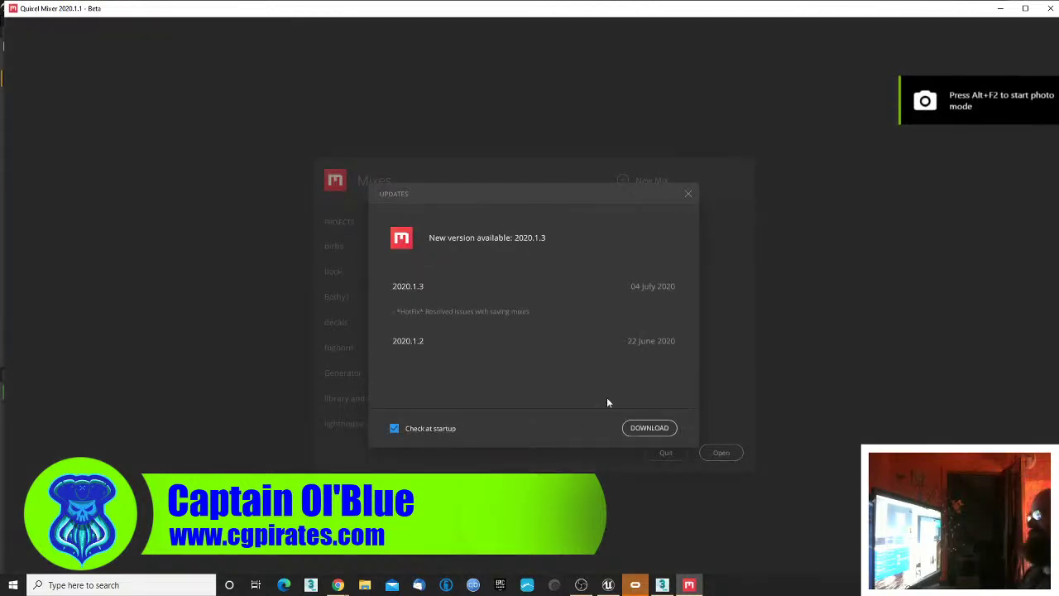
{"action": "left_click", "coordinate": [688, 194]}
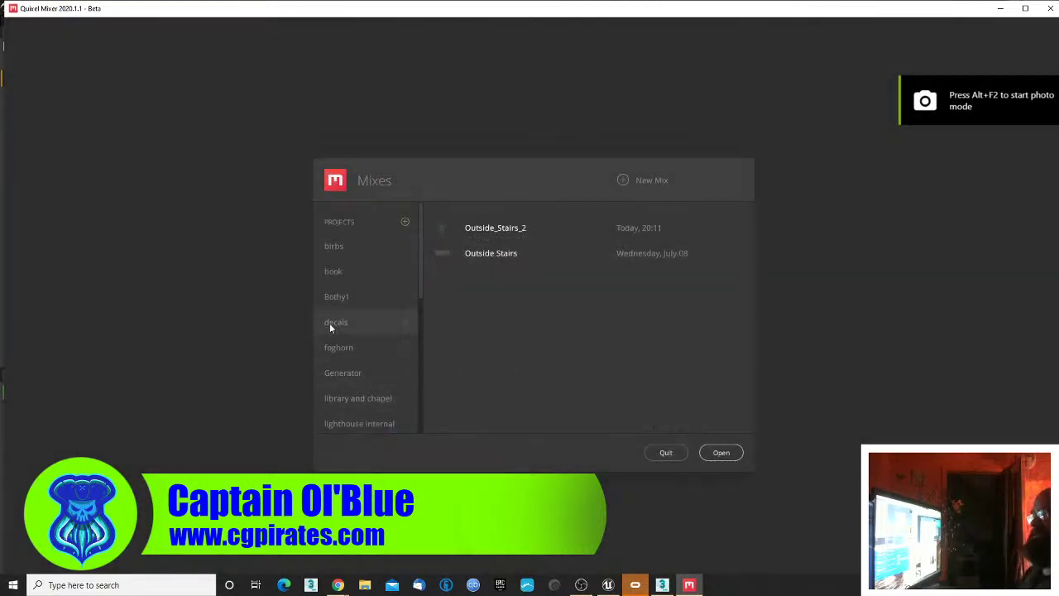
- Add a new Mixer project named dread
{"action": "scroll", "coordinate": [344, 298], "scroll_direction": "down", "scroll_amount": 2}
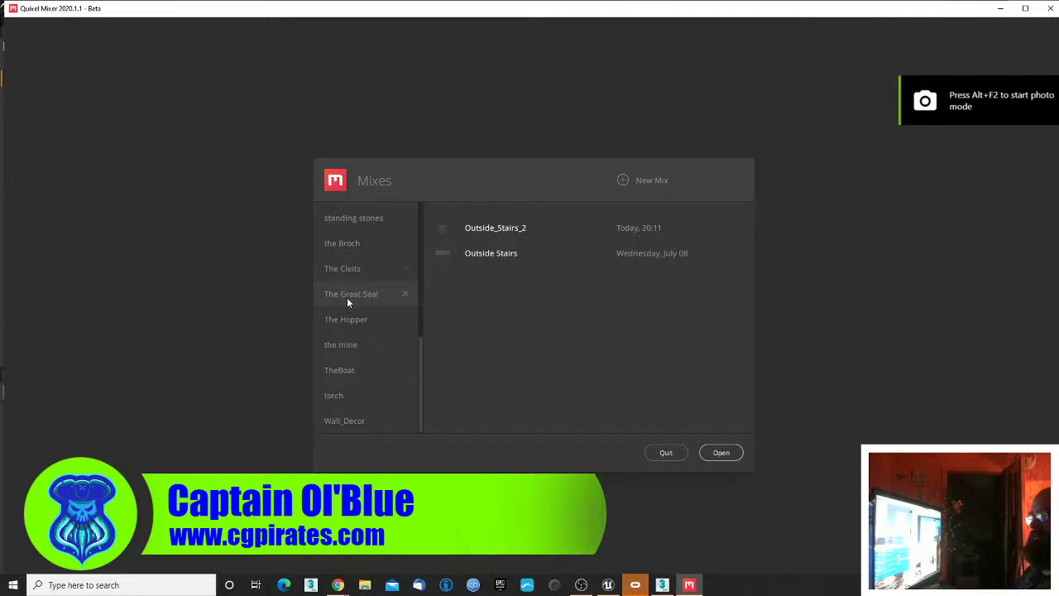
{"action": "scroll", "coordinate": [346, 298], "scroll_direction": "down", "scroll_amount": 1}
{"action": "scroll", "coordinate": [341, 340], "scroll_direction": "up", "scroll_amount": 6}
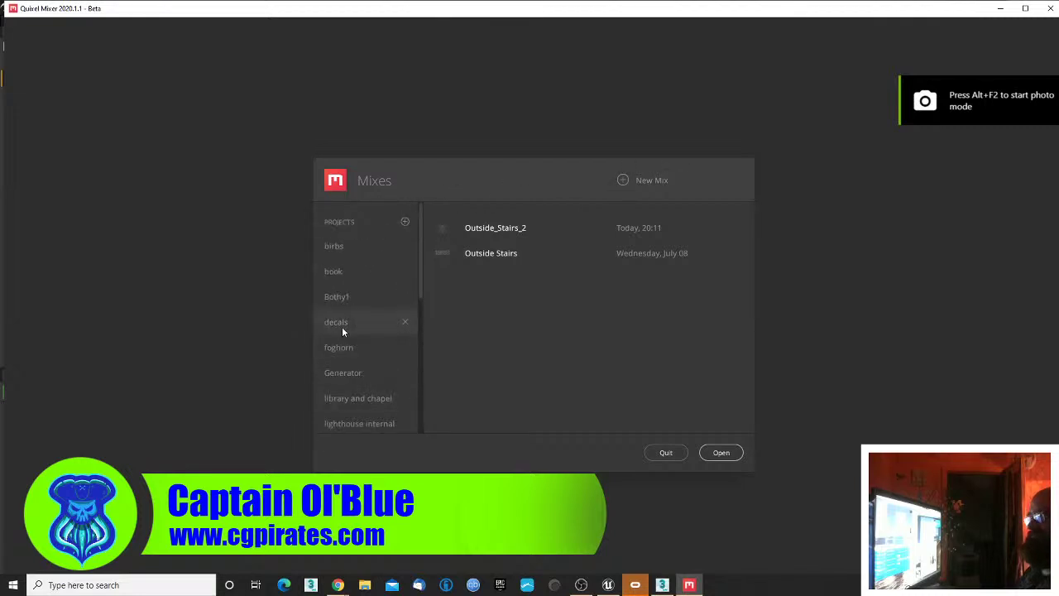
{"action": "left_click", "coordinate": [404, 222]}
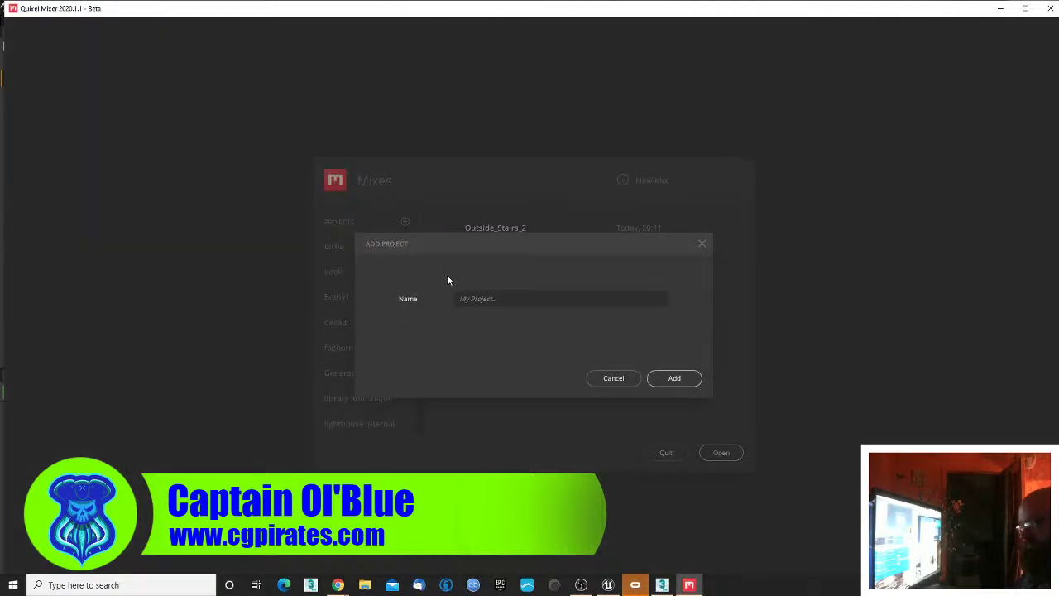
{"action": "type", "text": "dread"}
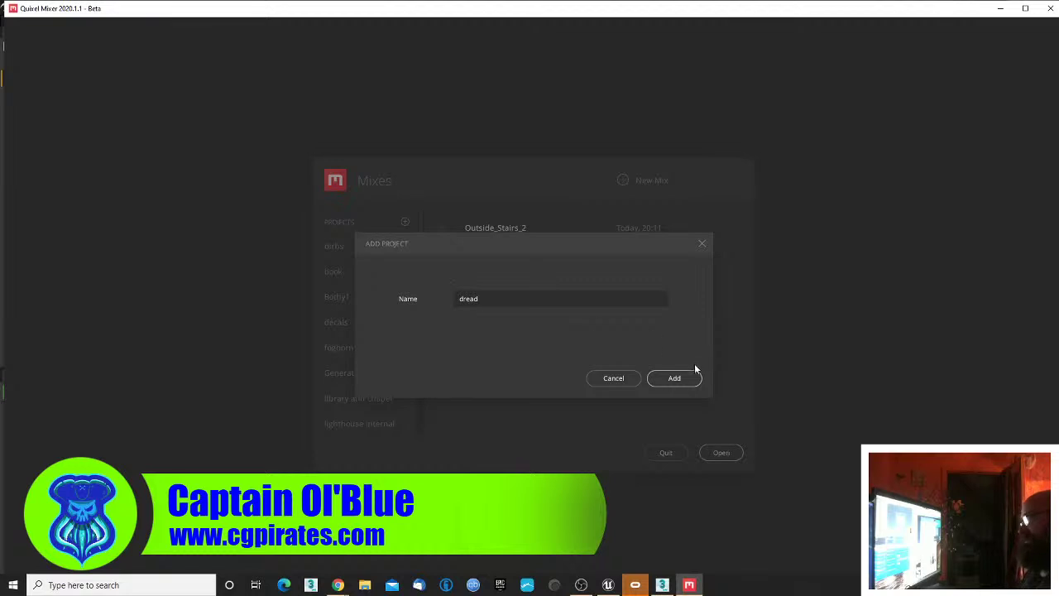
{"action": "left_click", "coordinate": [674, 377]}
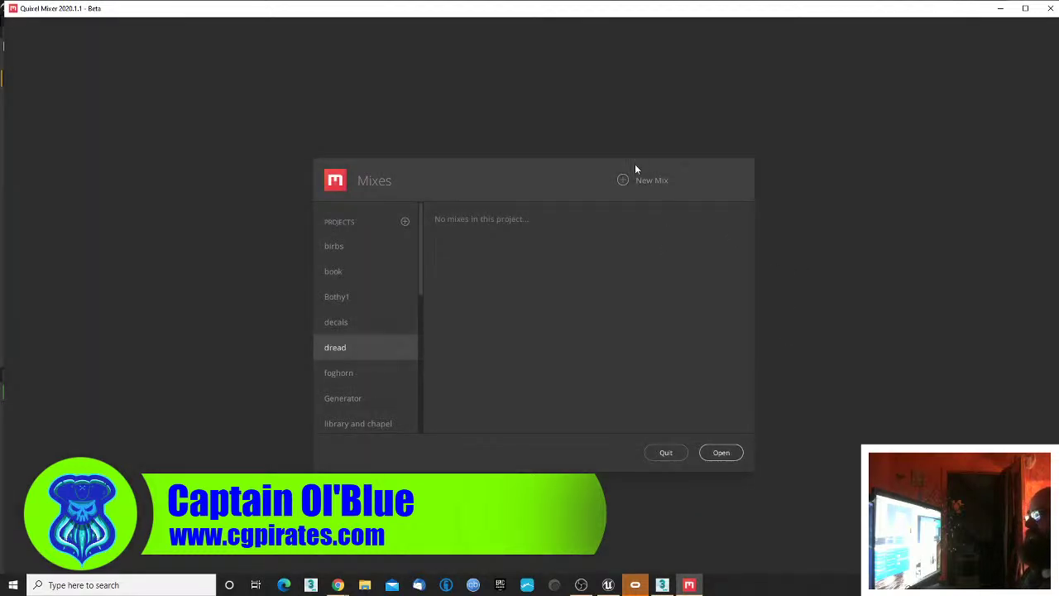
- Create a new mix named arm in the dread project with a 2048 px working resolution
{"action": "left_click", "coordinate": [626, 182]}
{"action": "left_click", "coordinate": [577, 288]}
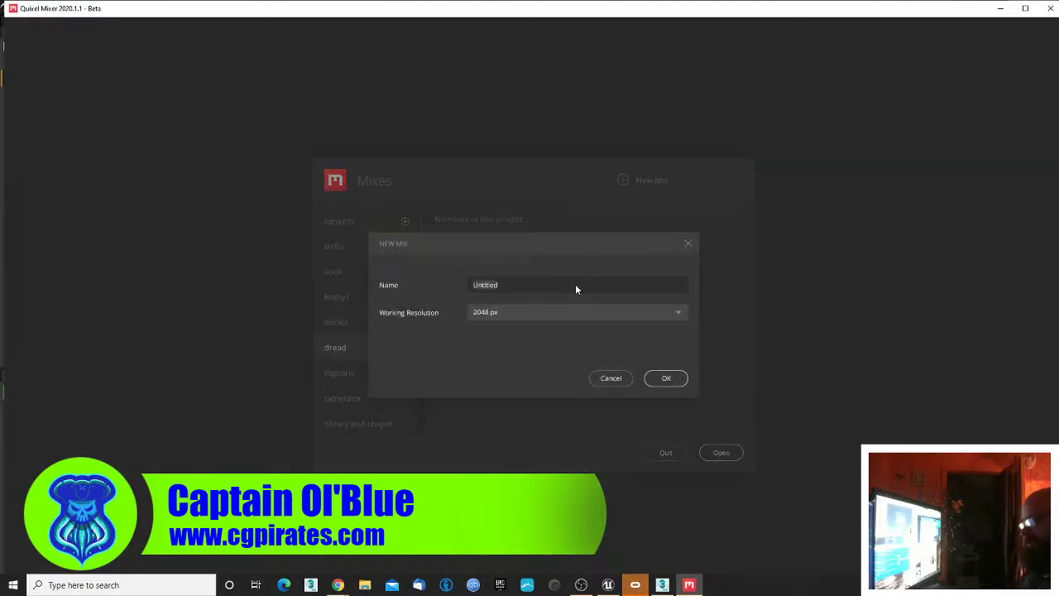
{"action": "type", "text": "arm"}
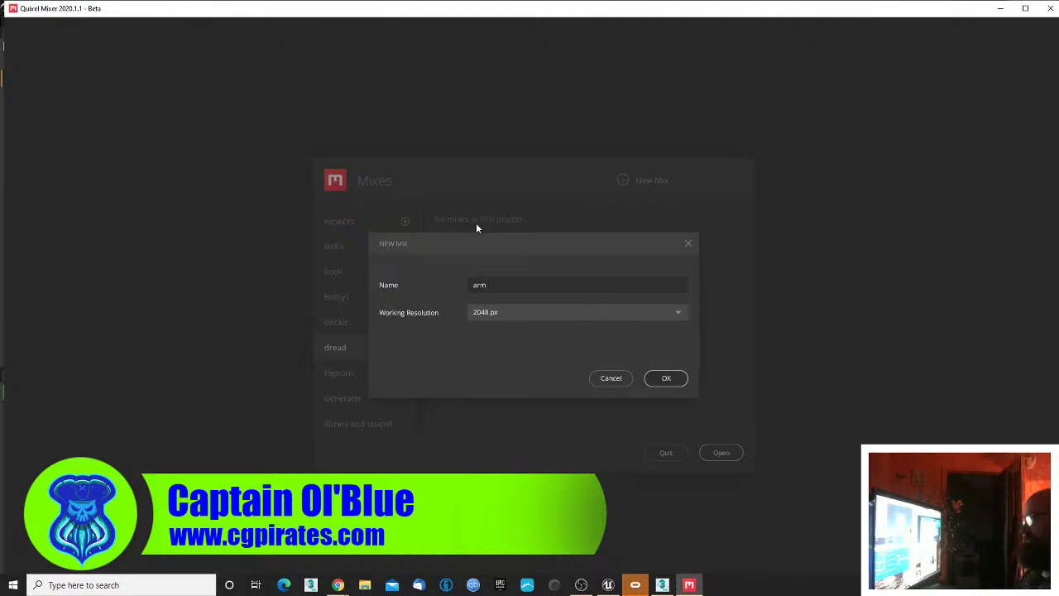
{"action": "key", "text": "Return"}
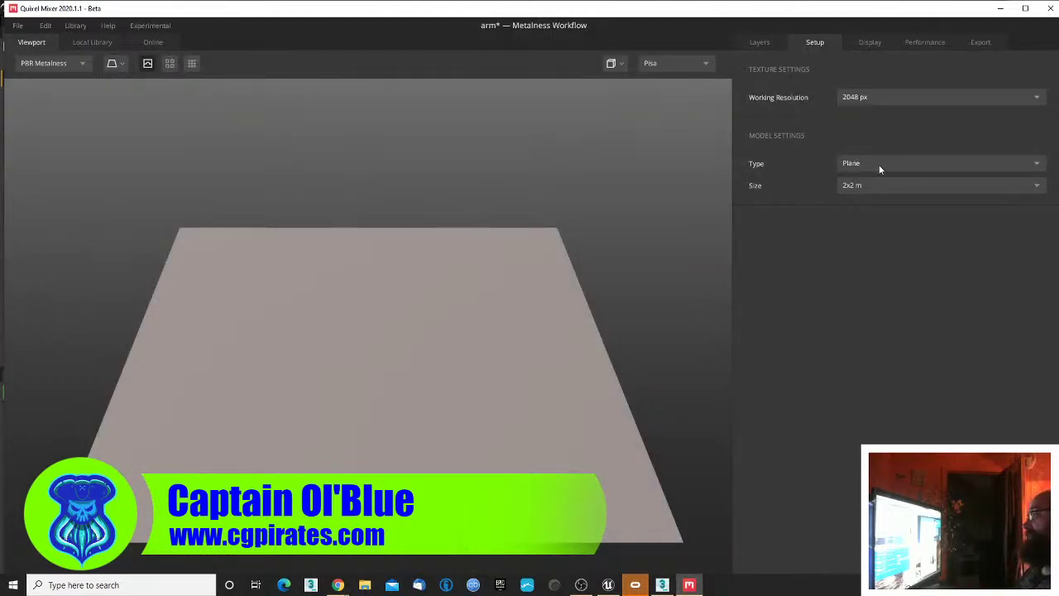
- Set the model type to Custom Mesh and load the arm FBX file from the Desktop
{"action": "left_click", "coordinate": [879, 164]}
{"action": "left_click", "coordinate": [875, 213]}
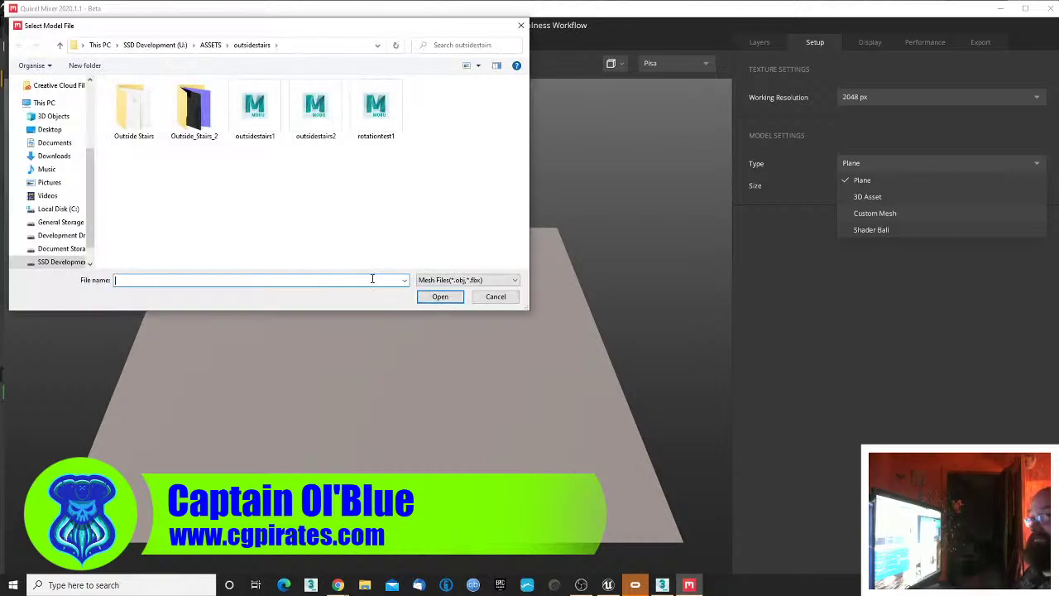
{"action": "scroll", "coordinate": [58, 116], "scroll_direction": "up", "scroll_amount": 3}
{"action": "left_click", "coordinate": [50, 104]}
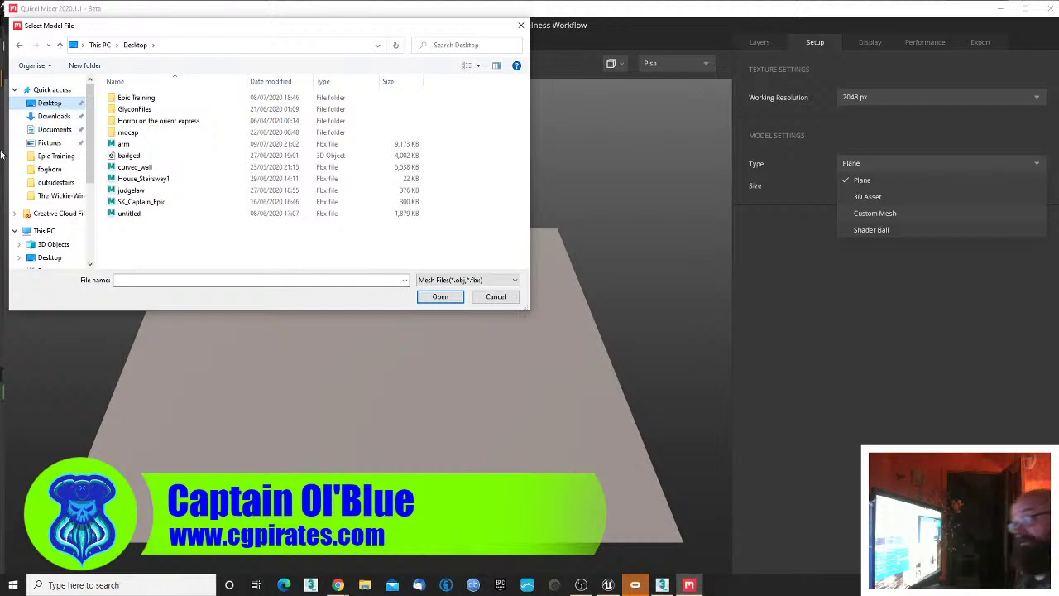
{"action": "double_click", "coordinate": [131, 146]}
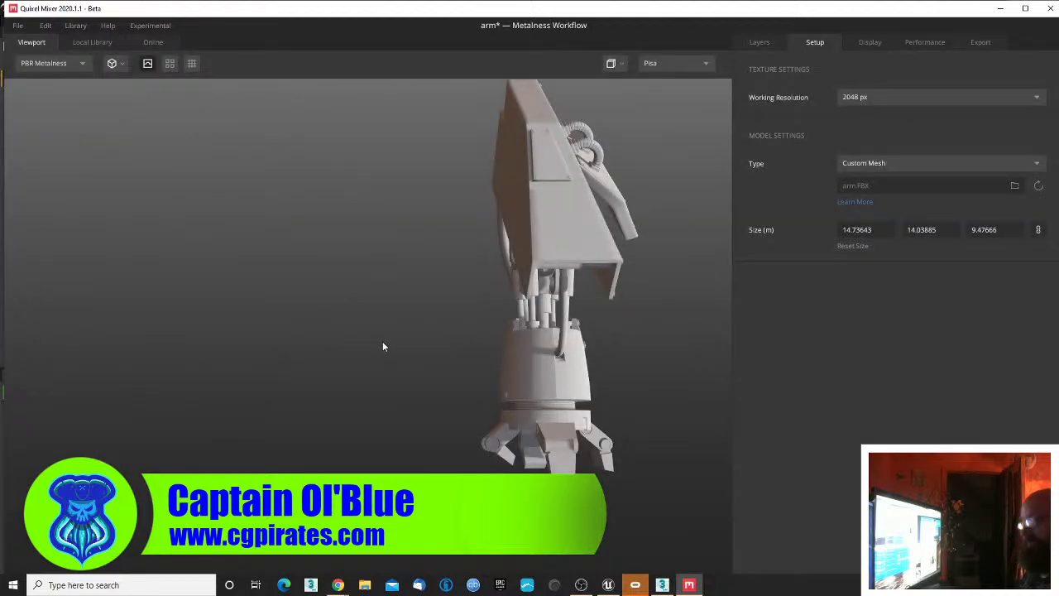
{"action": "left_click_drag", "start_coordinate": [383, 346], "coordinate": [254, 290]}
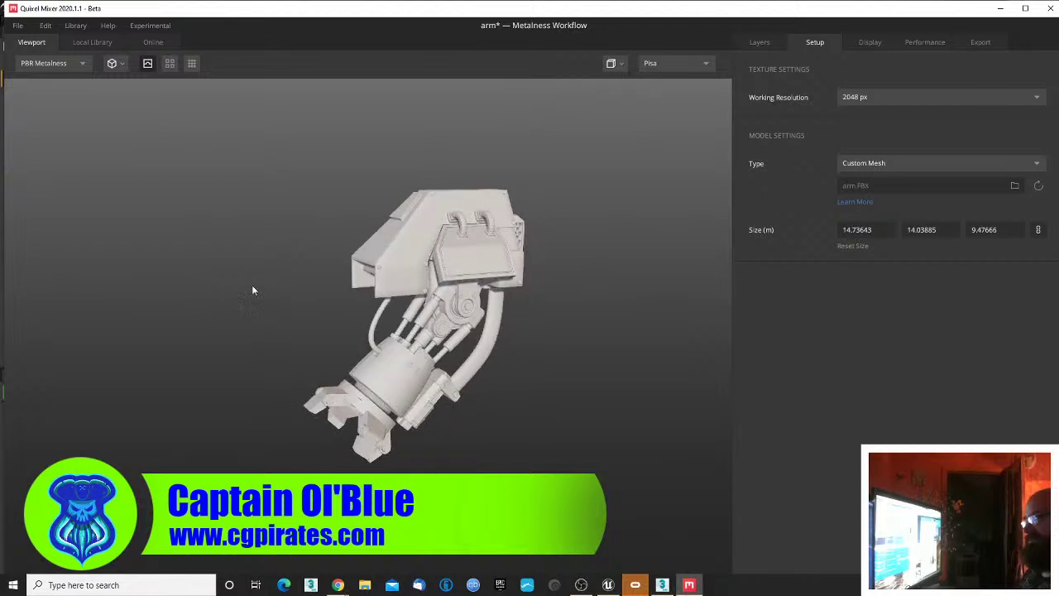
- Load the messymap image from the Desktop as the BaseLayer's Material ID map
{"action": "left_click", "coordinate": [759, 42]}
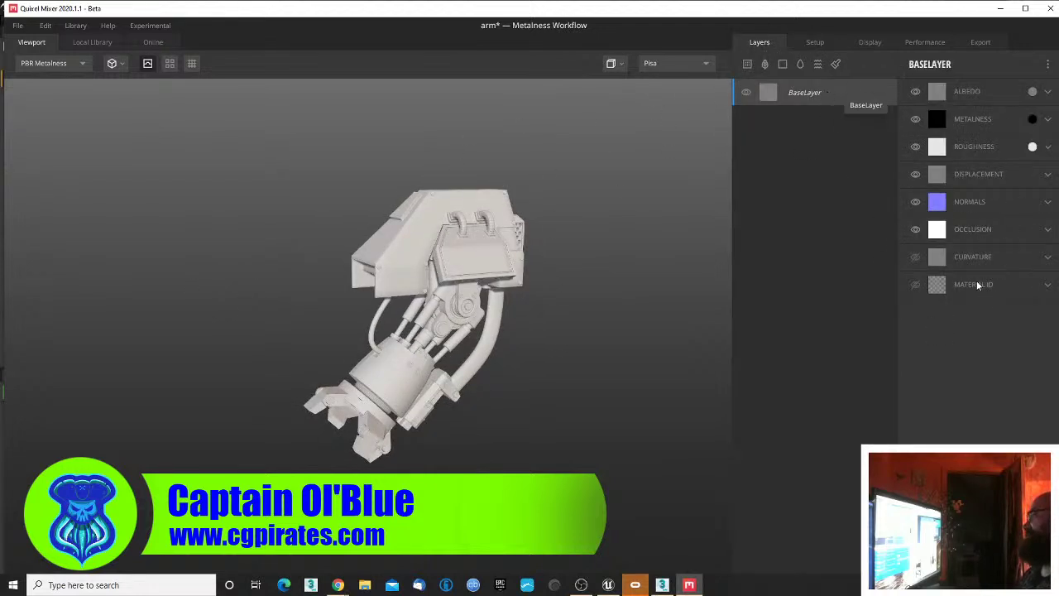
{"action": "left_click", "coordinate": [1047, 280]}
{"action": "left_click", "coordinate": [928, 309]}
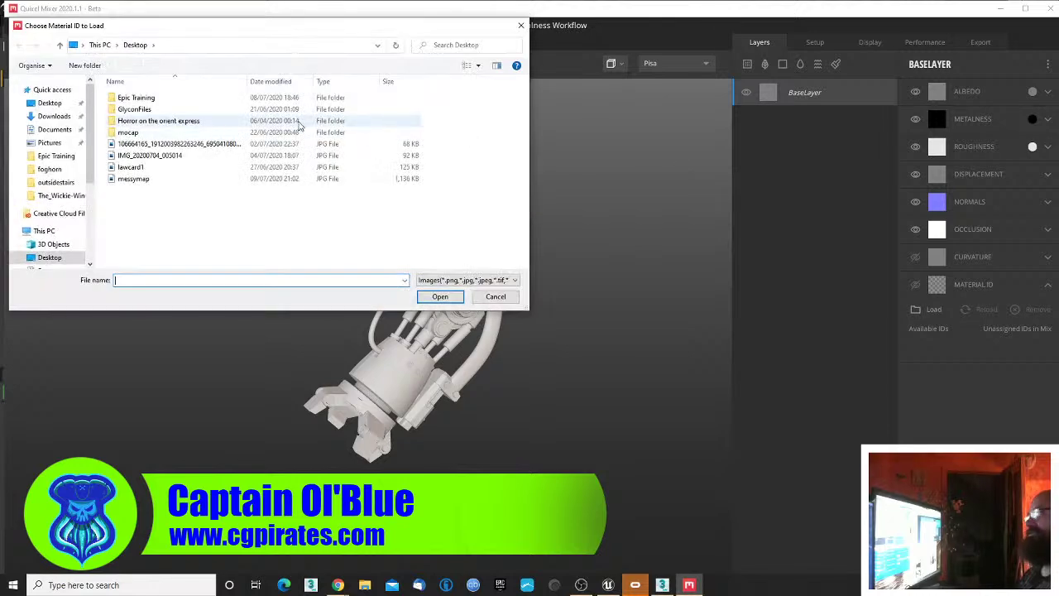
{"action": "double_click", "coordinate": [136, 179]}
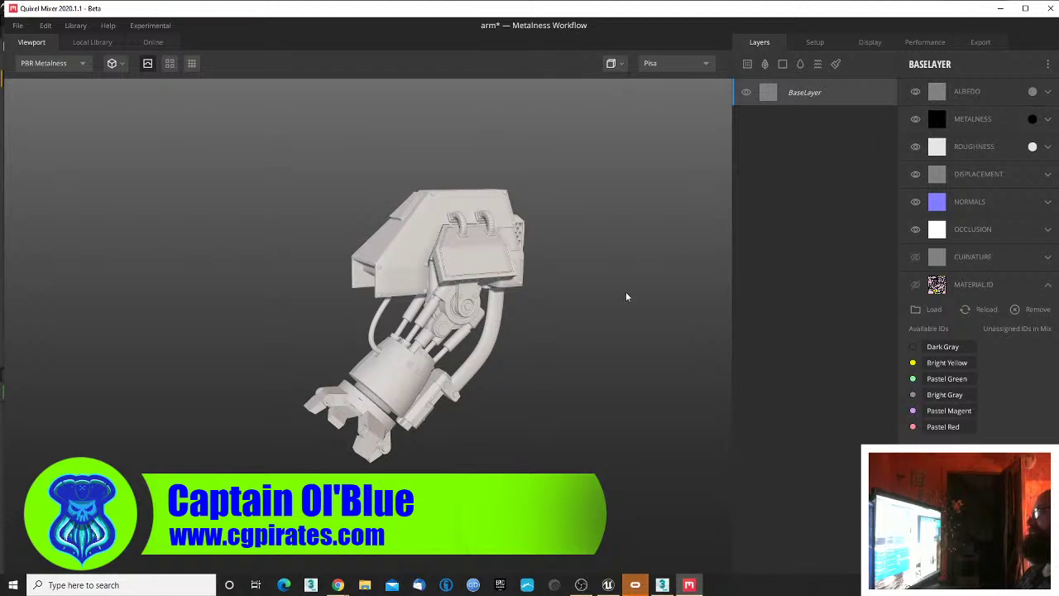
{"action": "left_click_drag", "start_coordinate": [626, 296], "coordinate": [637, 314]}
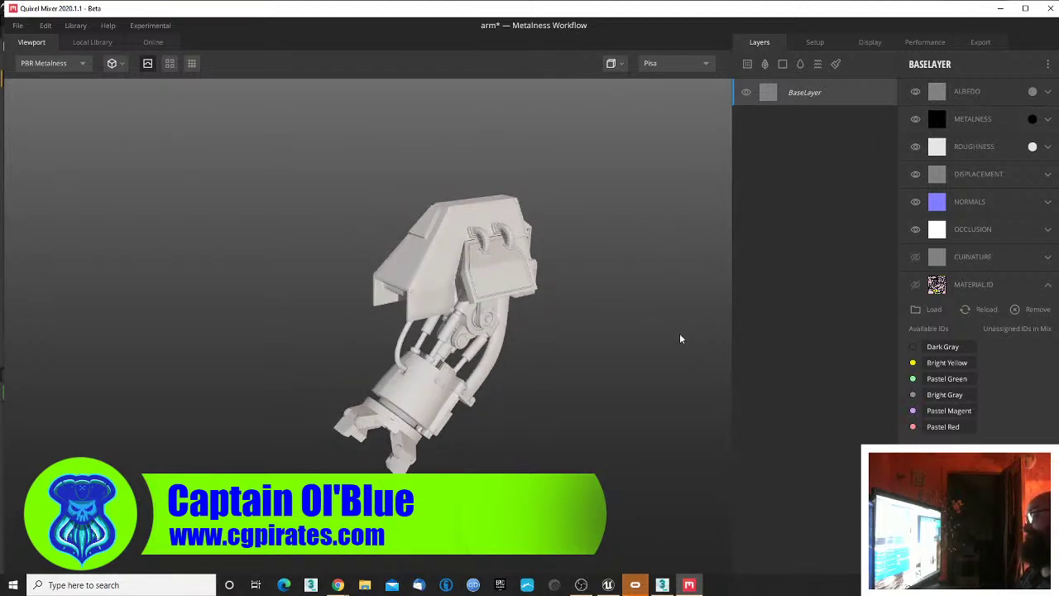
{"action": "left_click", "coordinate": [662, 585]}
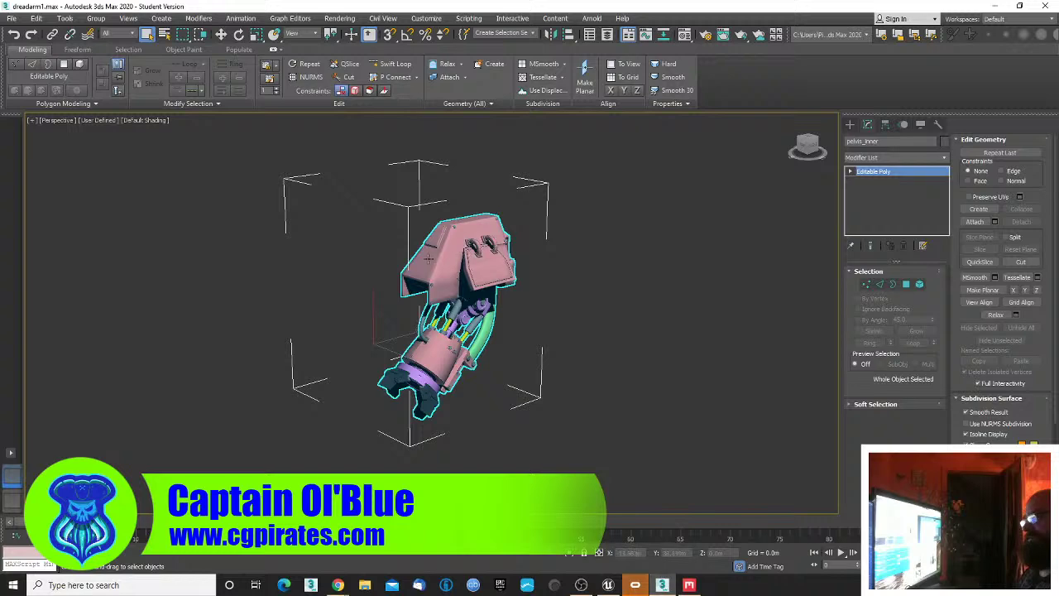
{"action": "left_click", "coordinate": [637, 586]}
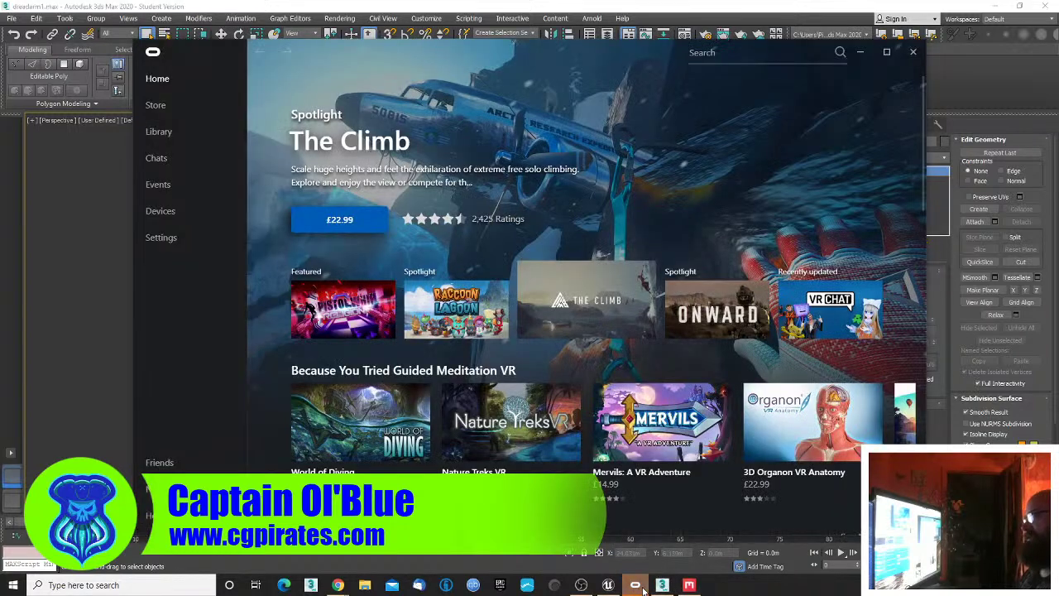
{"action": "left_click", "coordinate": [884, 5]}
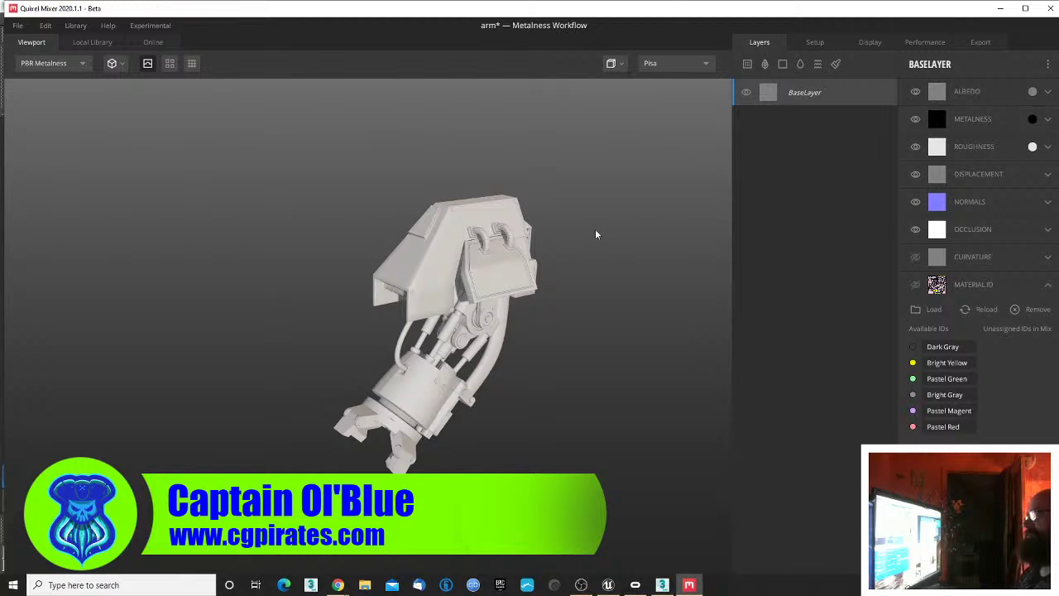
- Browse the surfaces in the local library and filter them to the Metal category
{"action": "left_click_drag", "start_coordinate": [596, 230], "coordinate": [648, 167]}
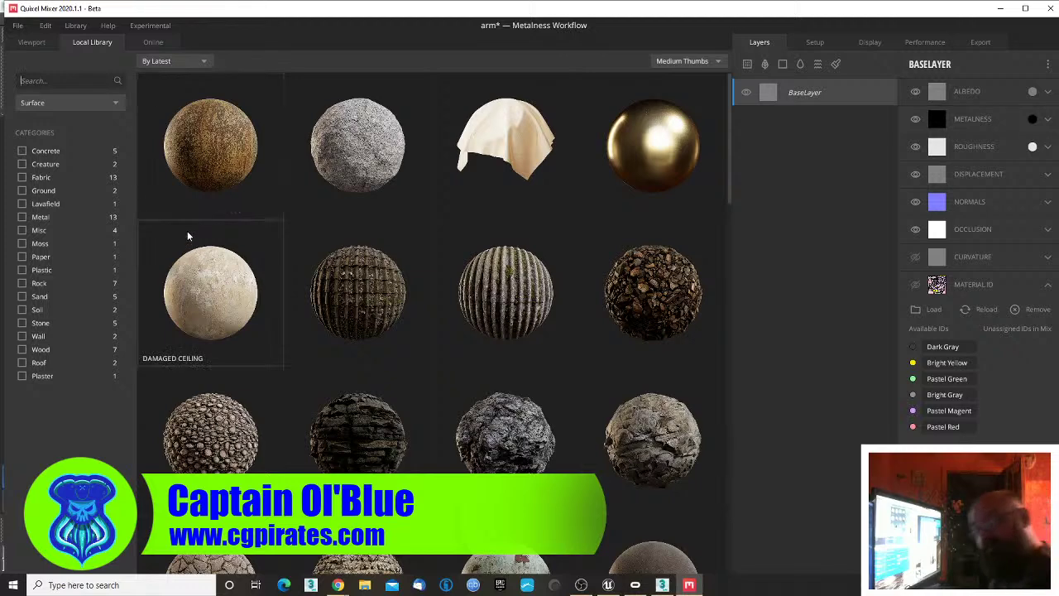
{"action": "scroll", "coordinate": [205, 230], "scroll_direction": "down", "scroll_amount": 10}
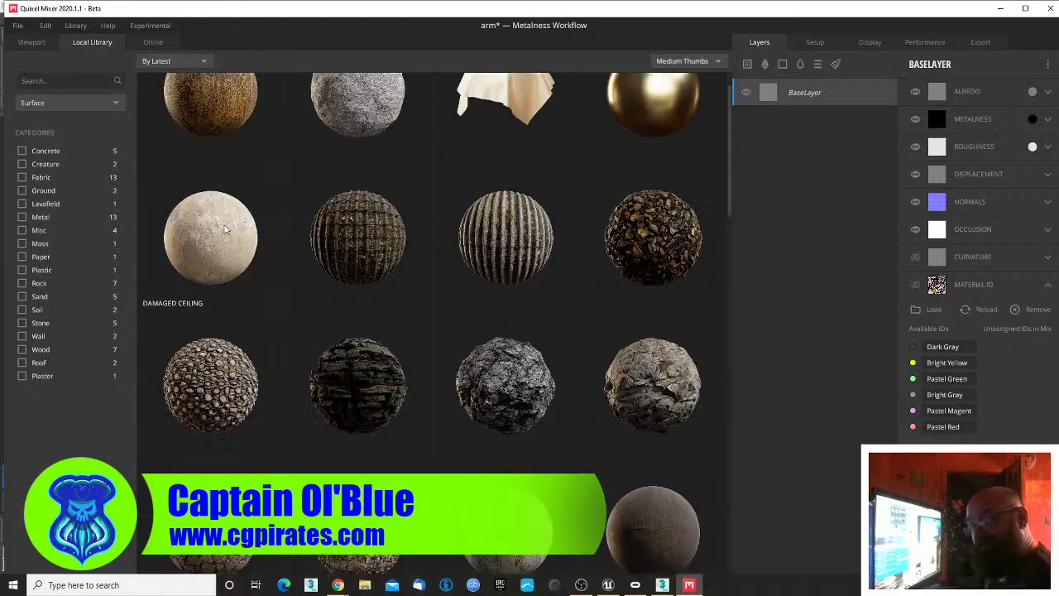
{"action": "scroll", "coordinate": [229, 230], "scroll_direction": "up", "scroll_amount": 10}
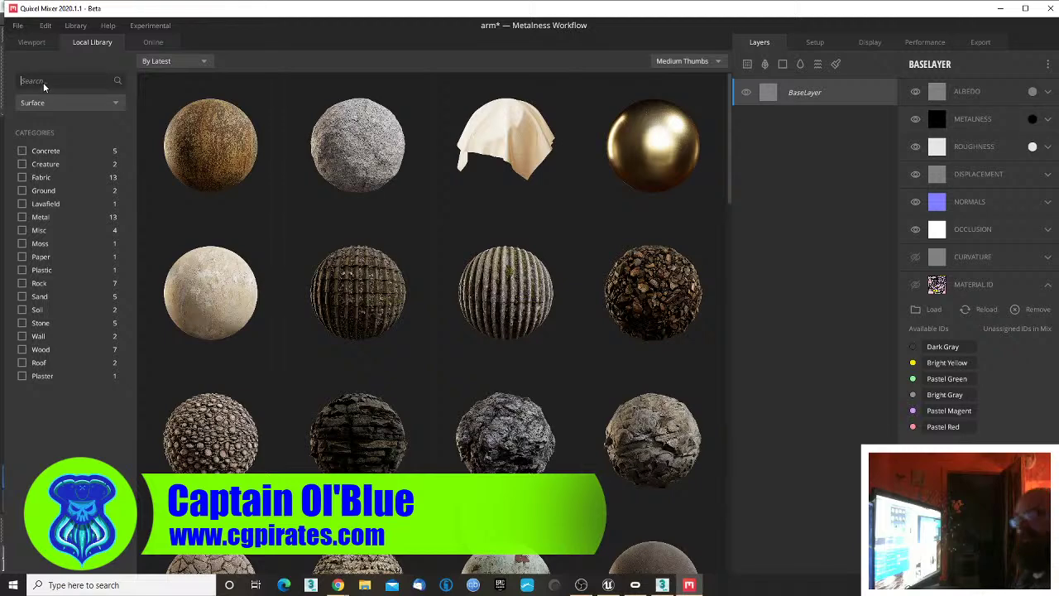
{"action": "left_click", "coordinate": [23, 218]}
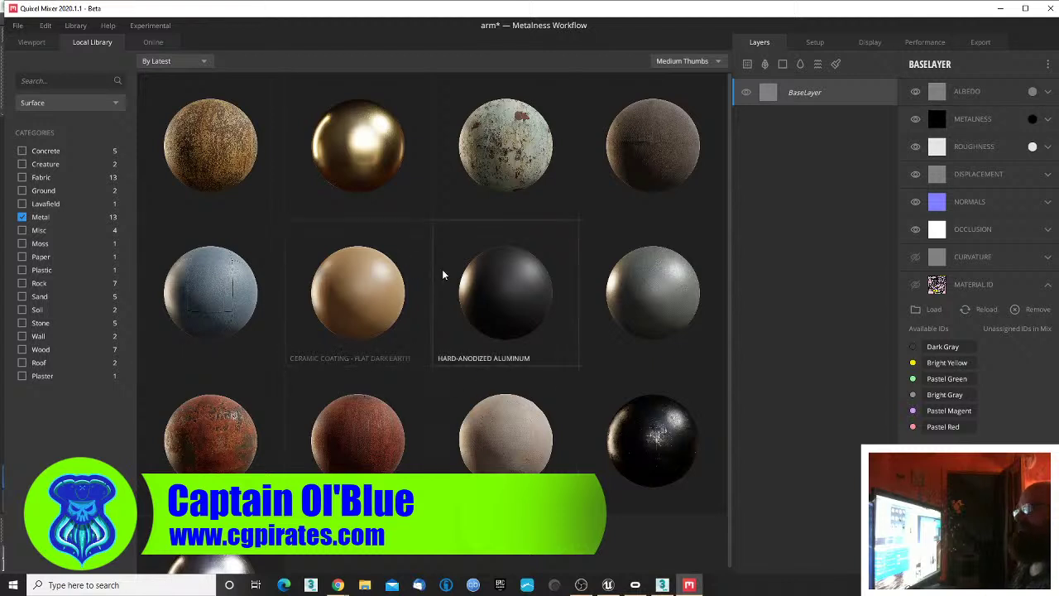
- Add the Scratched Painted Iron surface from the Metal category as a layer above the BaseLayer
{"action": "scroll", "coordinate": [441, 273], "scroll_direction": "down", "scroll_amount": 1}
{"action": "scroll", "coordinate": [438, 275], "scroll_direction": "up", "scroll_amount": 1}
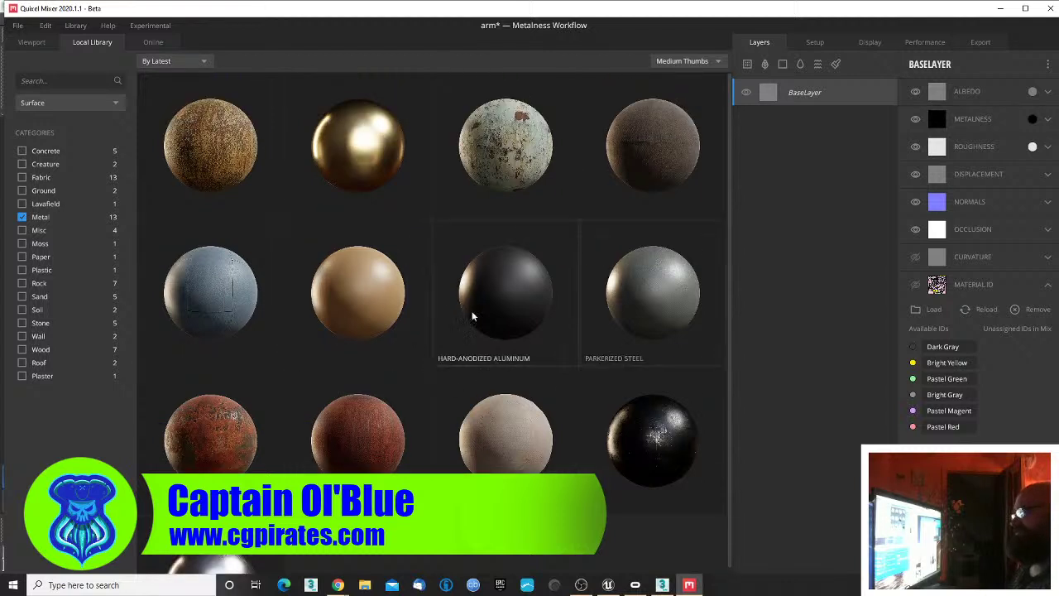
{"action": "left_click", "coordinate": [636, 407]}
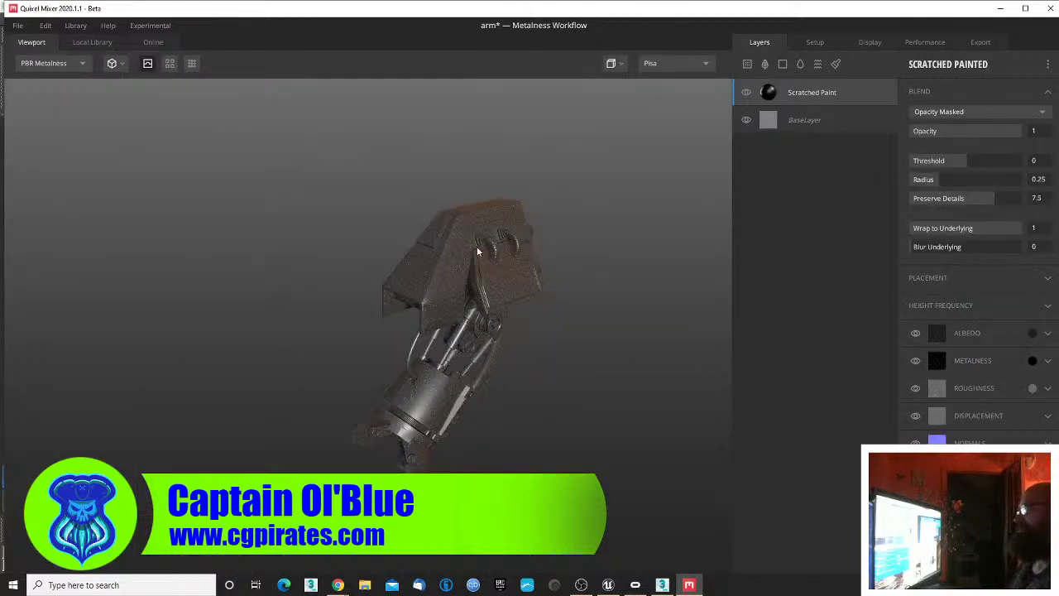
- Add an ID mask to the scratched paint layer and assign it to the Dark Gray and Pastel Red IDs
{"action": "right_click", "coordinate": [807, 94]}
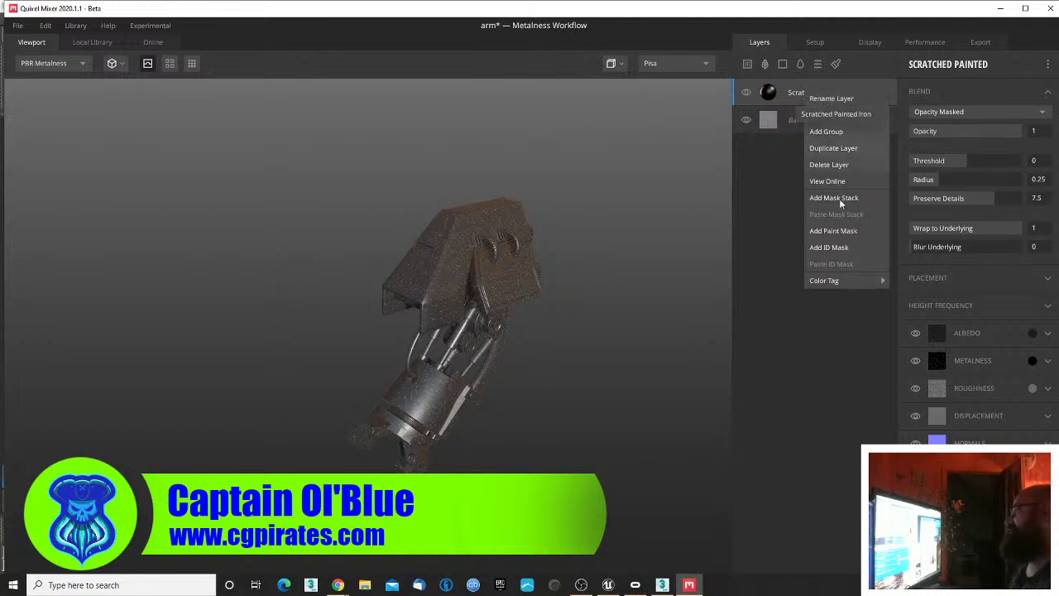
{"action": "left_click", "coordinate": [834, 245]}
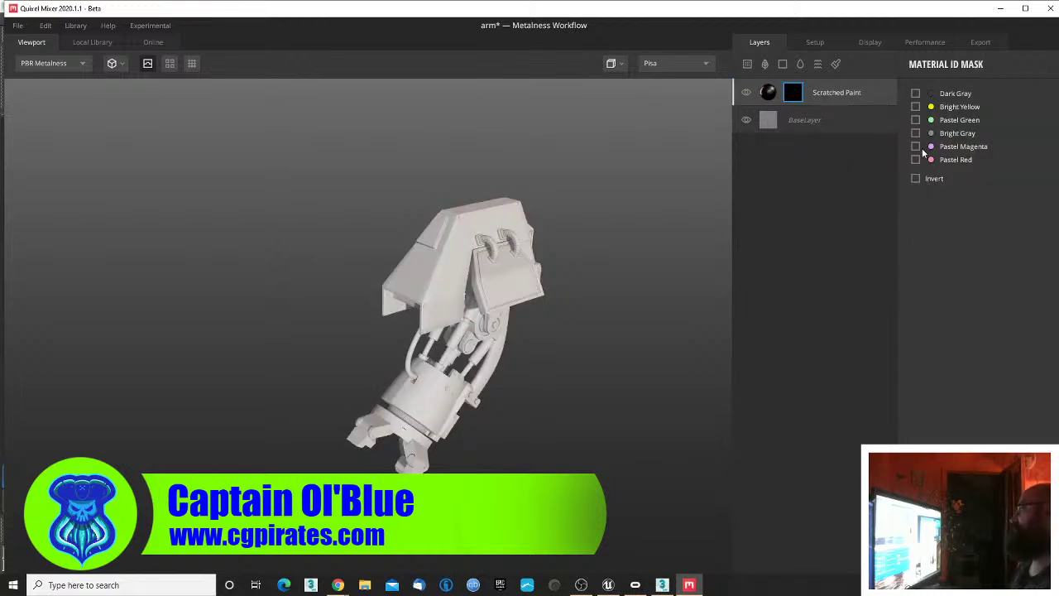
{"action": "left_click", "coordinate": [915, 94]}
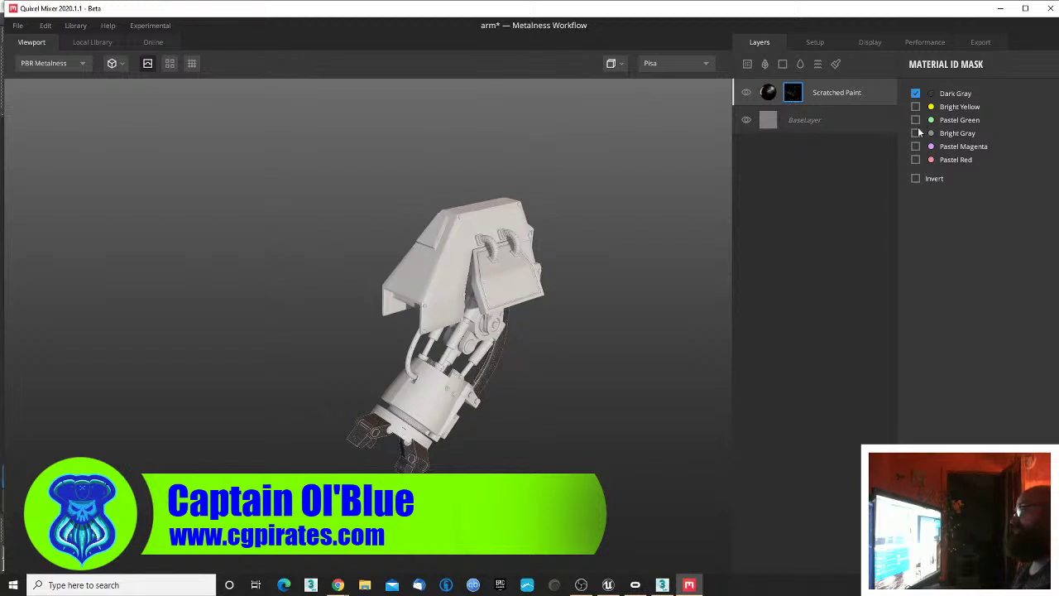
{"action": "left_click", "coordinate": [915, 133]}
{"action": "left_click", "coordinate": [915, 133]}
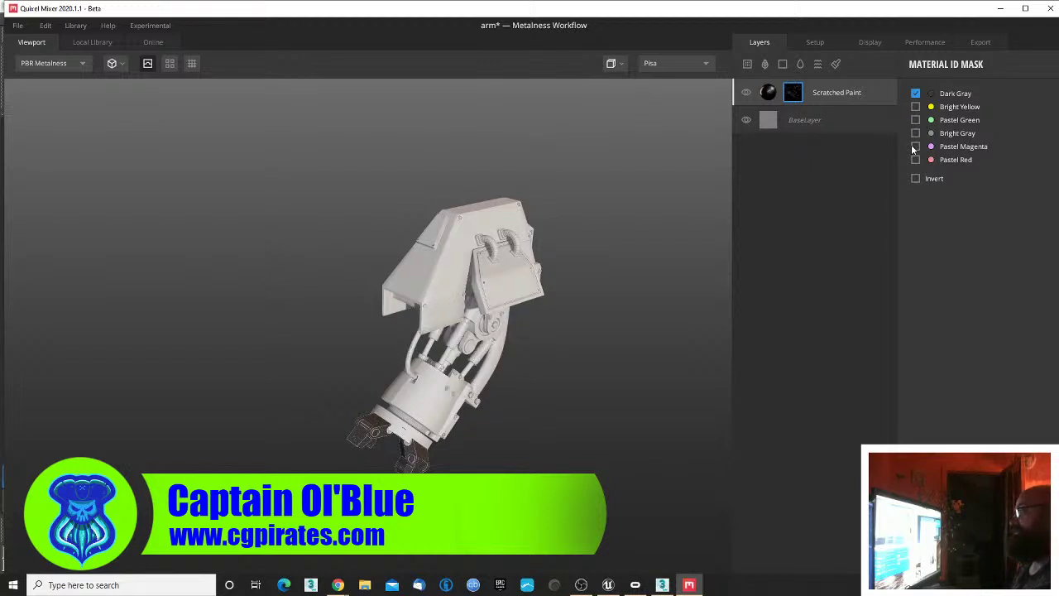
{"action": "left_click", "coordinate": [915, 147]}
{"action": "left_click", "coordinate": [915, 146]}
{"action": "left_click", "coordinate": [915, 159]}
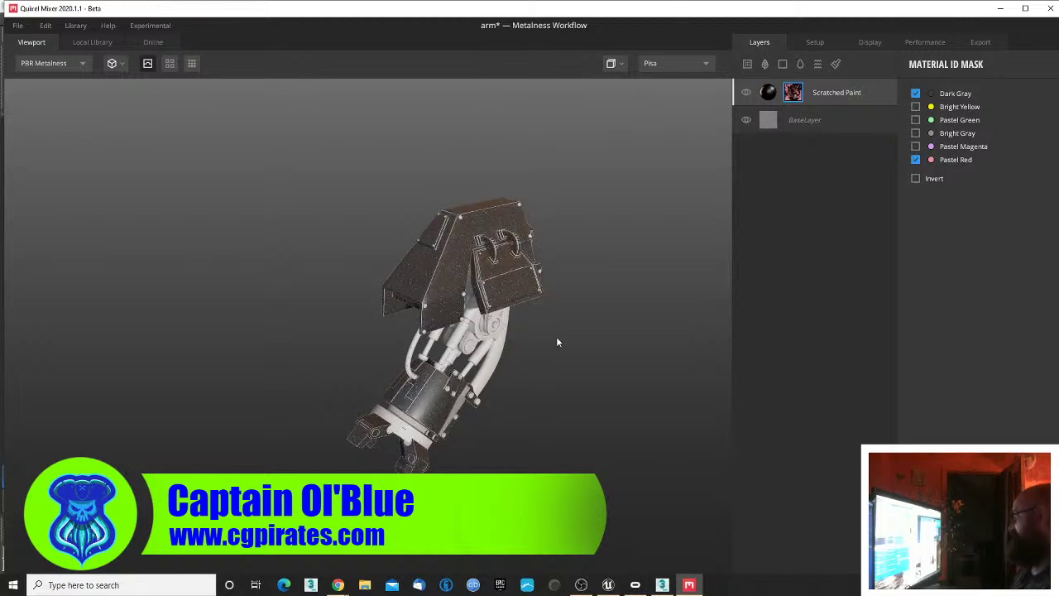
{"action": "mouse_move", "coordinate": [486, 410]}
{"action": "left_mouse_down"}
{"action": "mouse_move", "coordinate": [653, 375]}
{"action": "mouse_move", "coordinate": [477, 398]}
{"action": "left_mouse_up"}
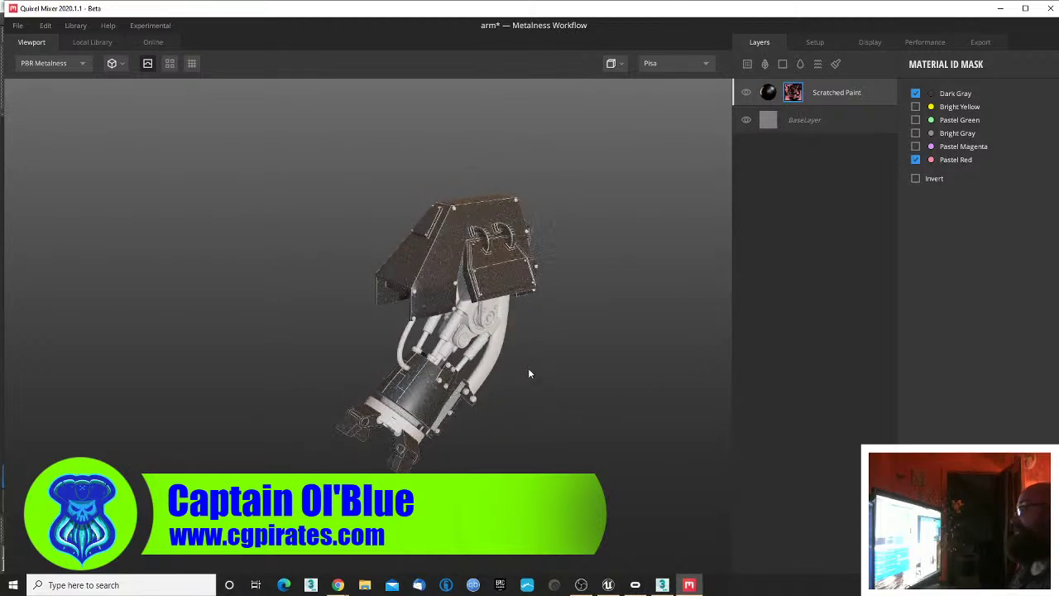
- Filter the local surfaces to Fabric instead of Metal and add Furniture Fabric as a new surface layer
{"action": "left_click", "coordinate": [747, 65]}
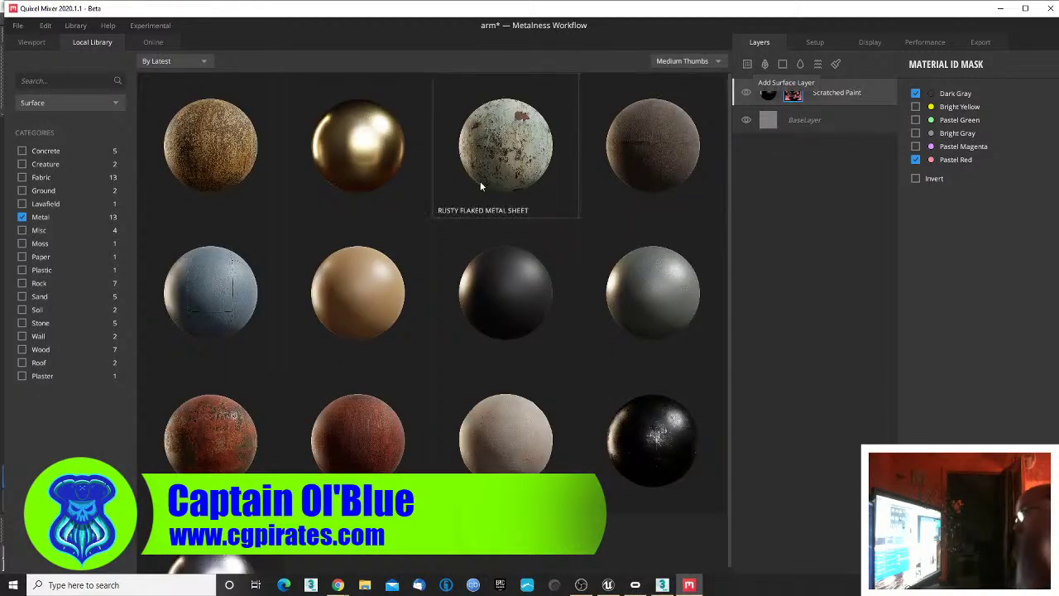
{"action": "left_click", "coordinate": [22, 217]}
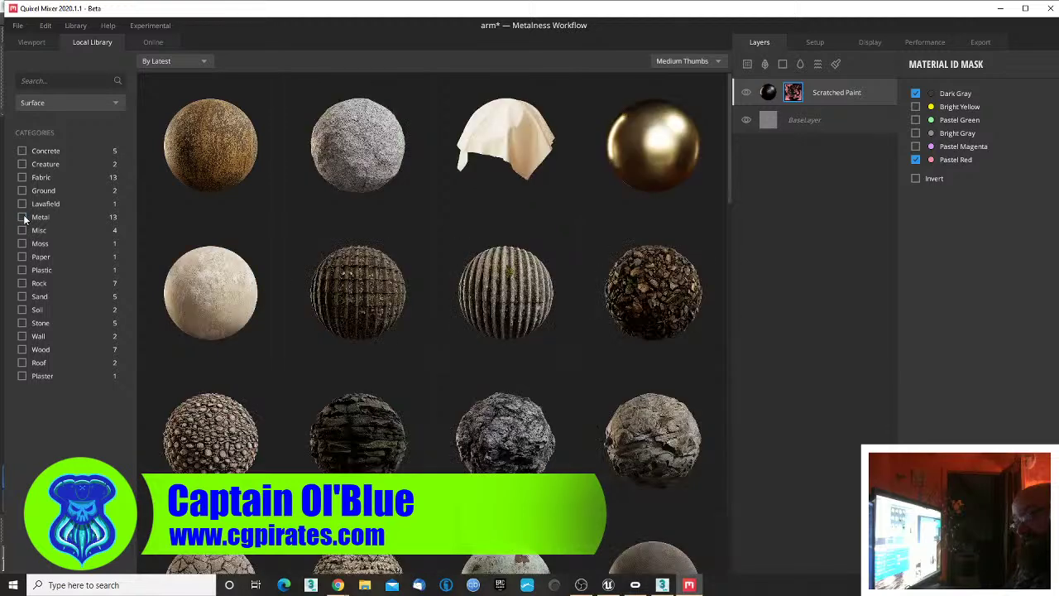
{"action": "left_click", "coordinate": [21, 177]}
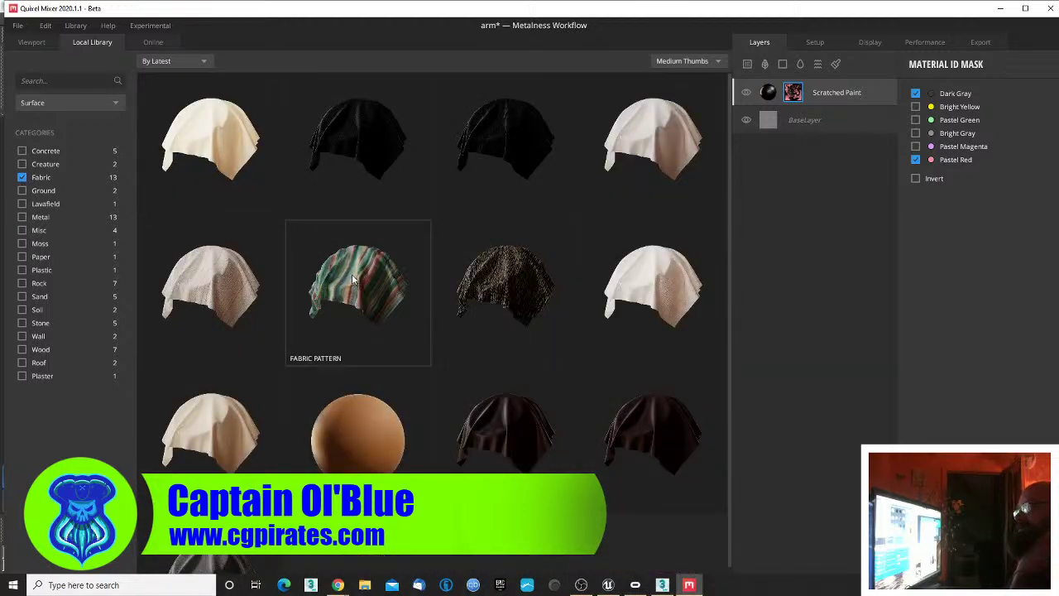
{"action": "left_click", "coordinate": [231, 139]}
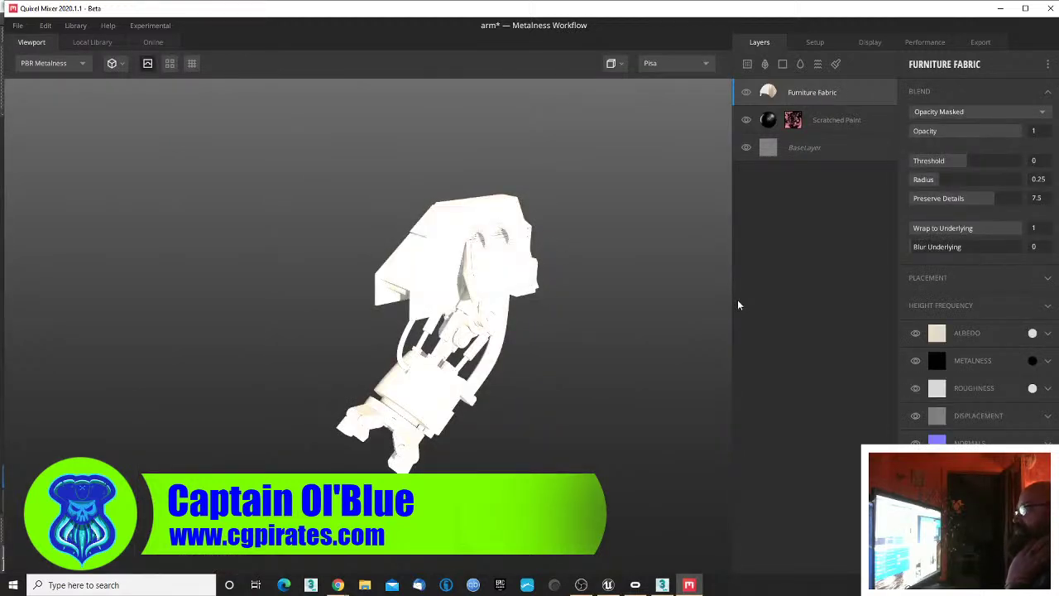
- Add an ID mask to the Furniture Fabric layer and assign it to the Pastel Green ID only
{"action": "right_click", "coordinate": [801, 94]}
{"action": "left_click", "coordinate": [815, 250]}
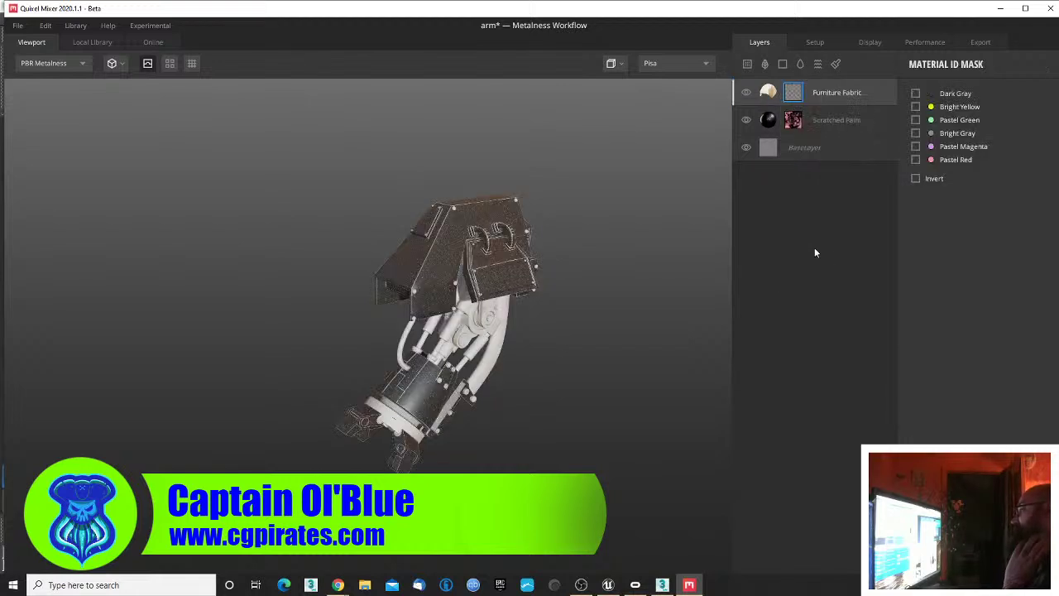
{"action": "left_click", "coordinate": [916, 108]}
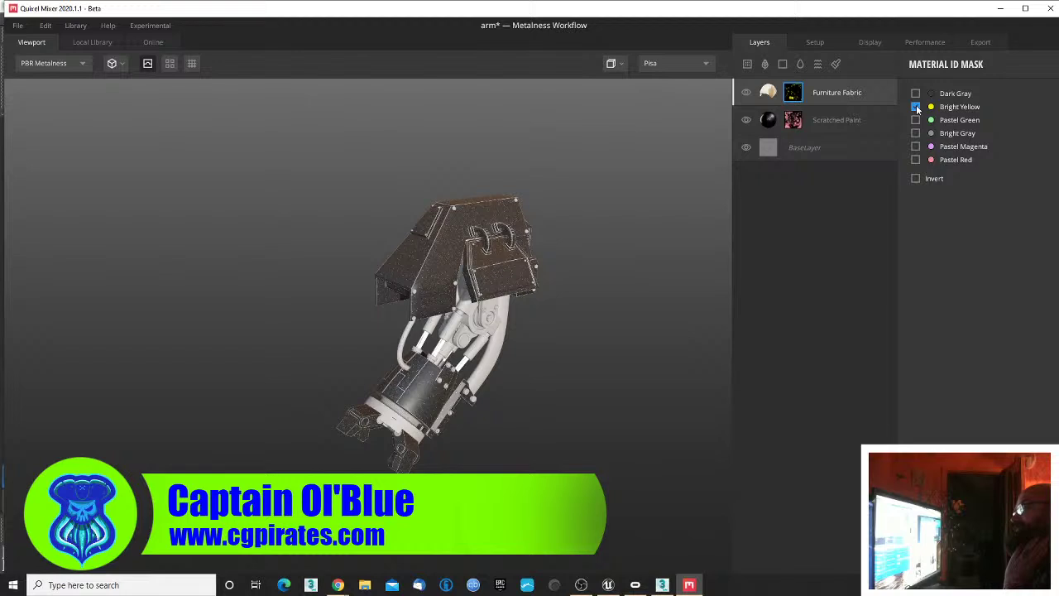
{"action": "left_click", "coordinate": [916, 107]}
{"action": "left_click", "coordinate": [916, 120]}
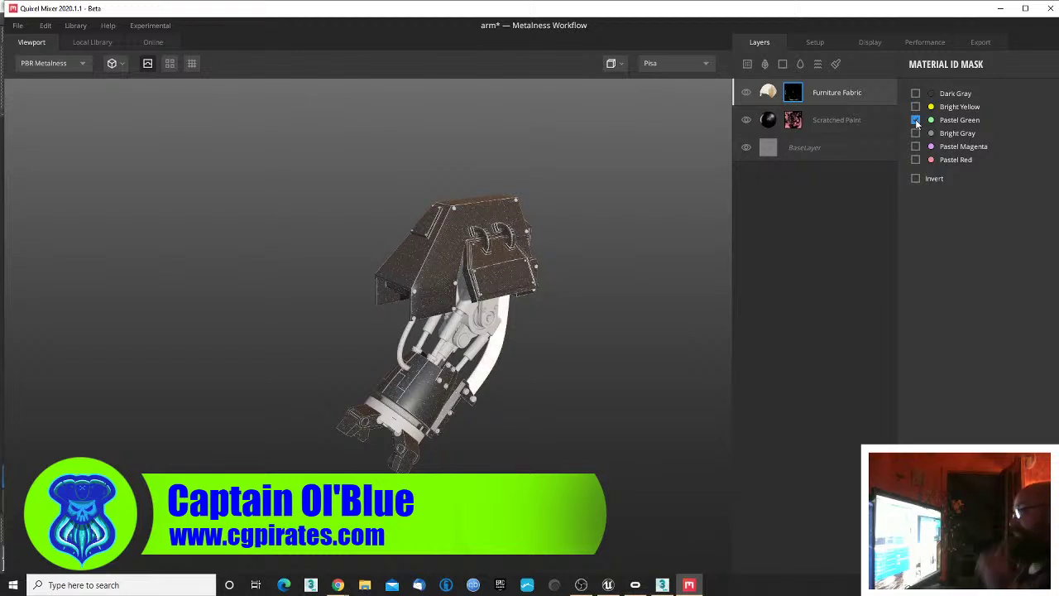
- Change the Furniture Fabric layer's albedo color to a very dark, low-saturation brownish gray and apply it
{"action": "left_click", "coordinate": [768, 93]}
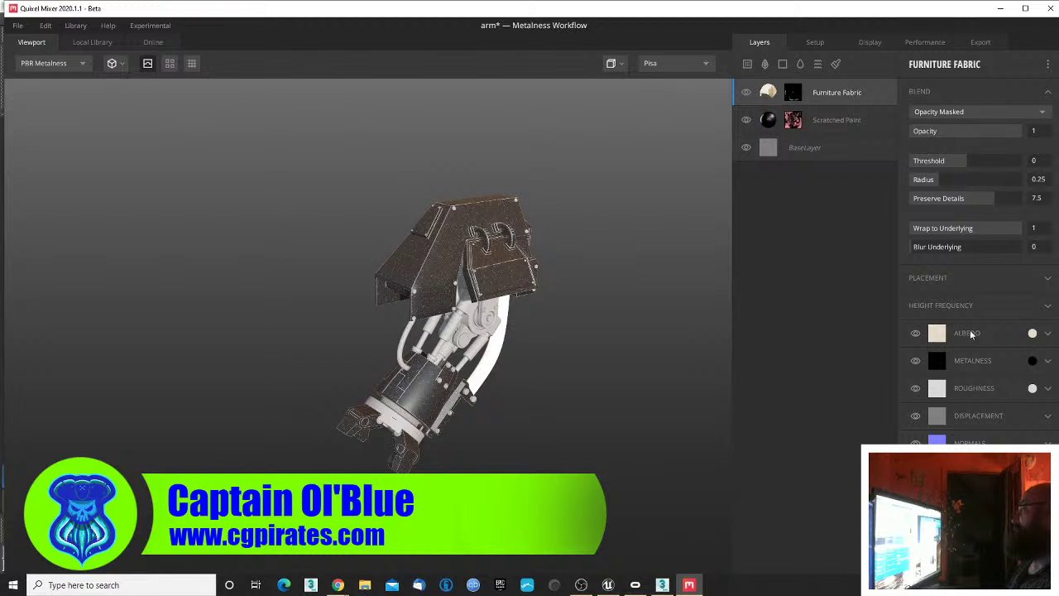
{"action": "left_click", "coordinate": [1031, 334]}
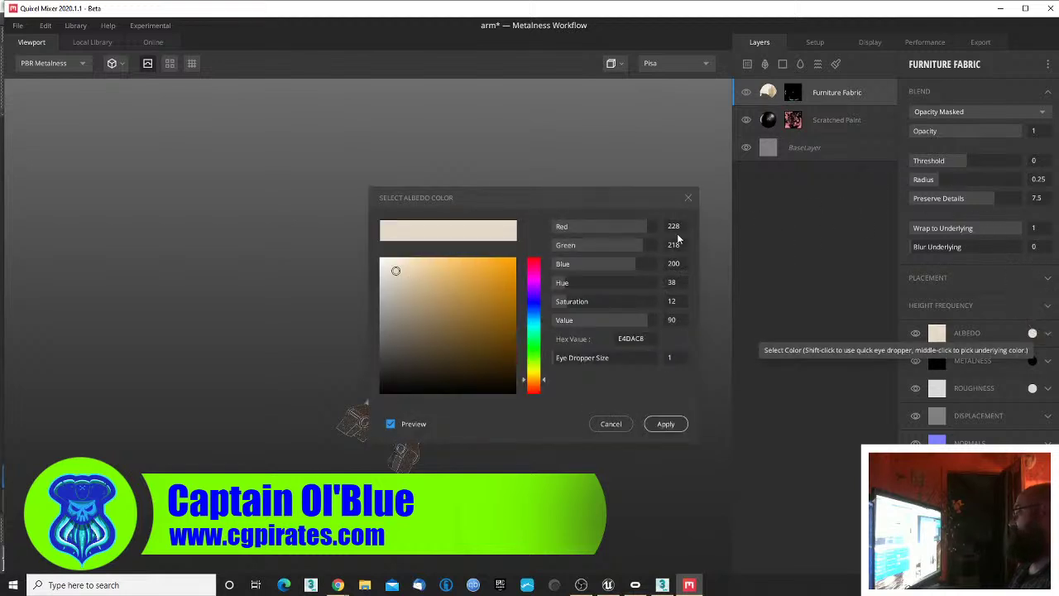
{"action": "left_click", "coordinate": [396, 370]}
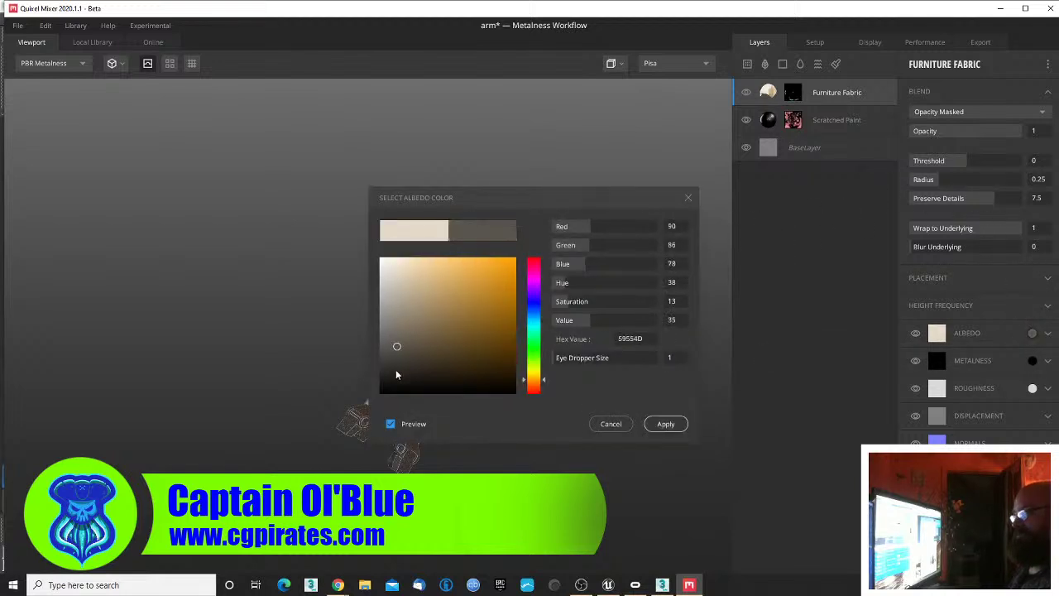
{"action": "left_click_drag", "start_coordinate": [396, 370], "coordinate": [398, 373]}
{"action": "left_click", "coordinate": [676, 424]}
{"action": "left_click", "coordinate": [667, 424]}
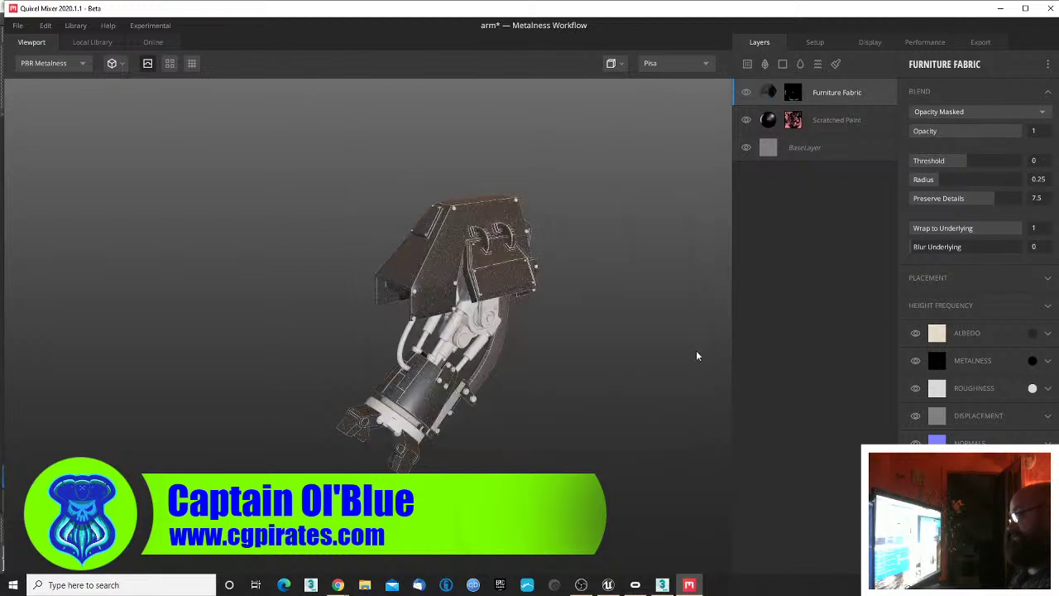
- Filter the local surfaces back to Metal instead of Fabric and add Iron as a new surface layer
{"action": "left_click", "coordinate": [746, 67]}
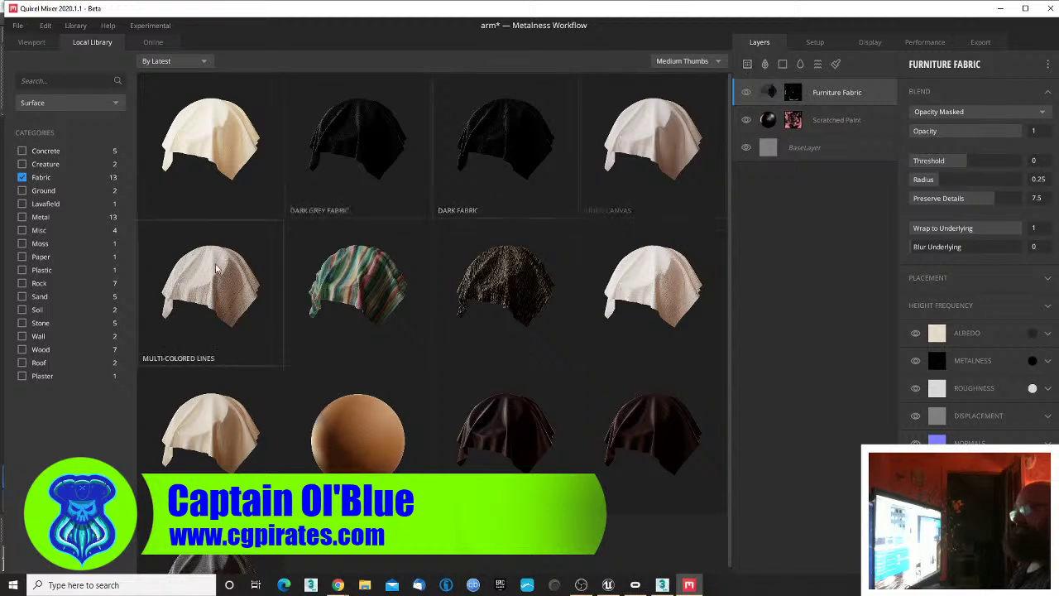
{"action": "left_click", "coordinate": [22, 177]}
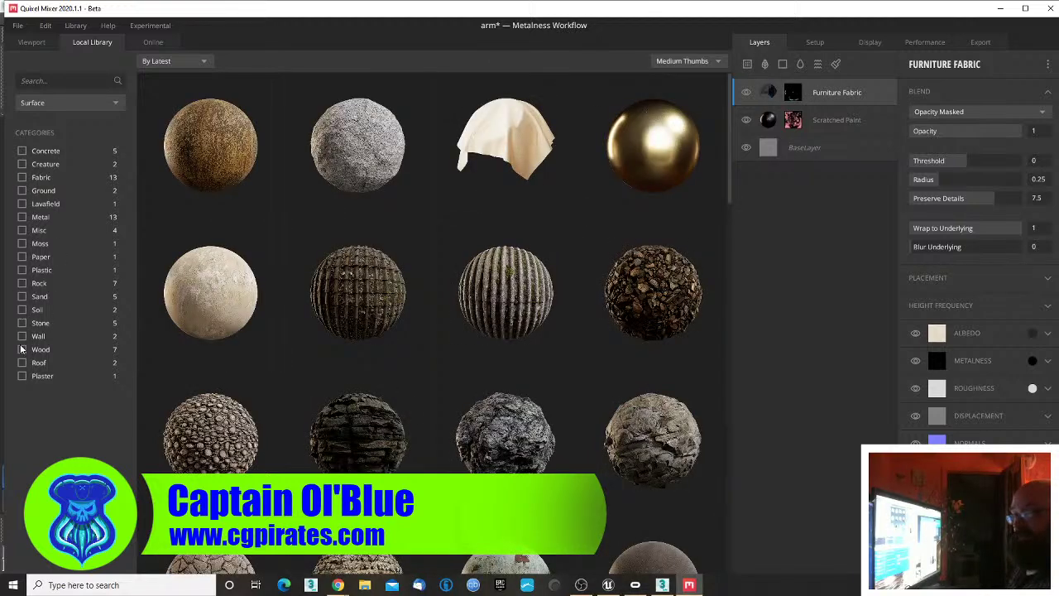
{"action": "left_click", "coordinate": [23, 217]}
{"action": "scroll", "coordinate": [364, 389], "scroll_direction": "down", "scroll_amount": 1}
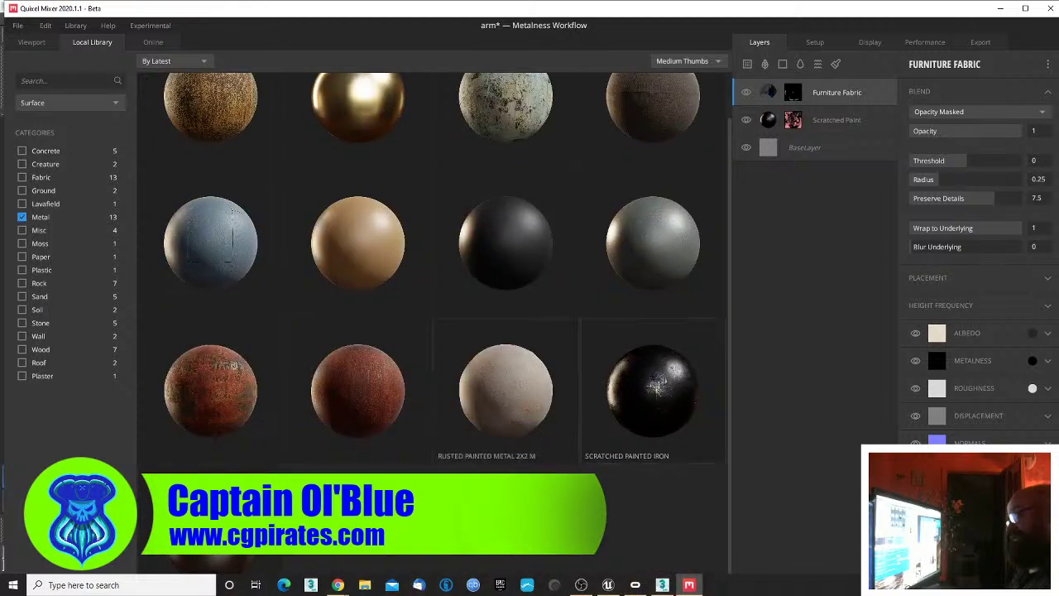
{"action": "left_click", "coordinate": [521, 389]}
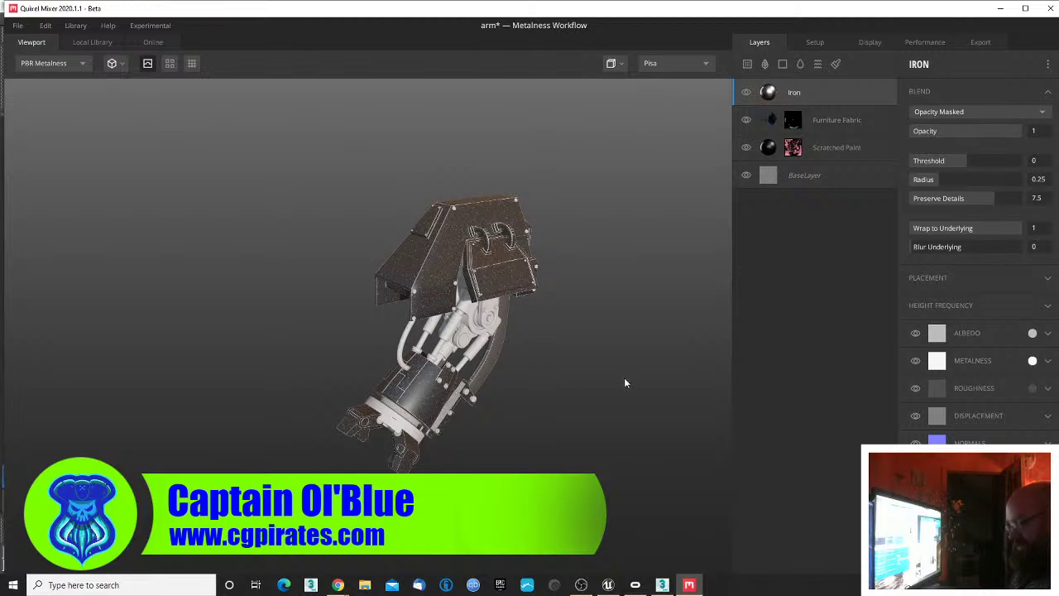
- Add an ID mask to the Iron layer and assign it to the Bright Gray ID only
{"action": "left_click_drag", "start_coordinate": [515, 397], "coordinate": [571, 383]}
{"action": "scroll", "coordinate": [517, 389], "scroll_direction": "up", "scroll_amount": 5}
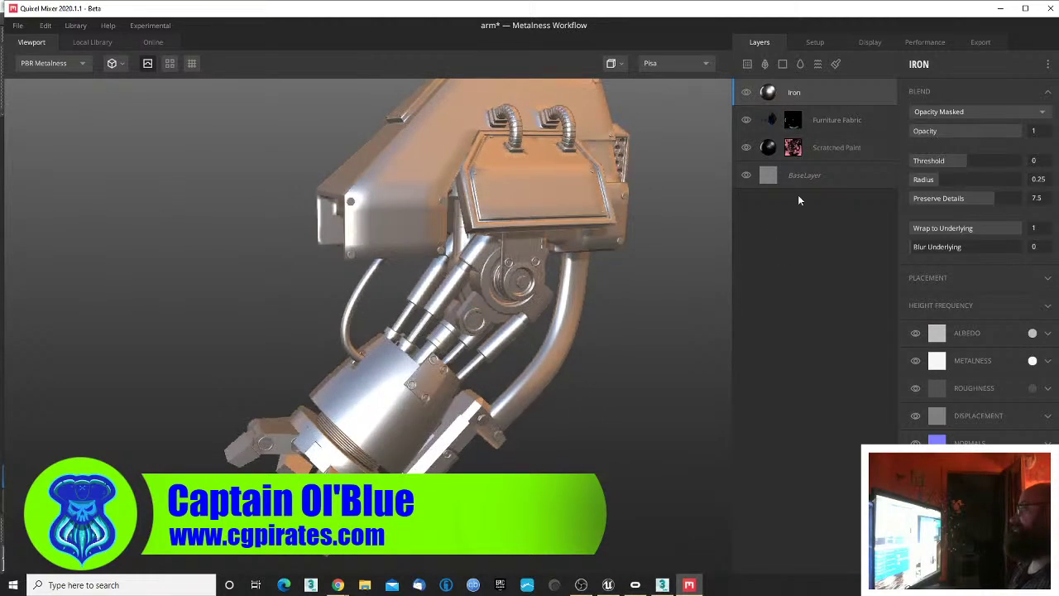
{"action": "right_click", "coordinate": [790, 92]}
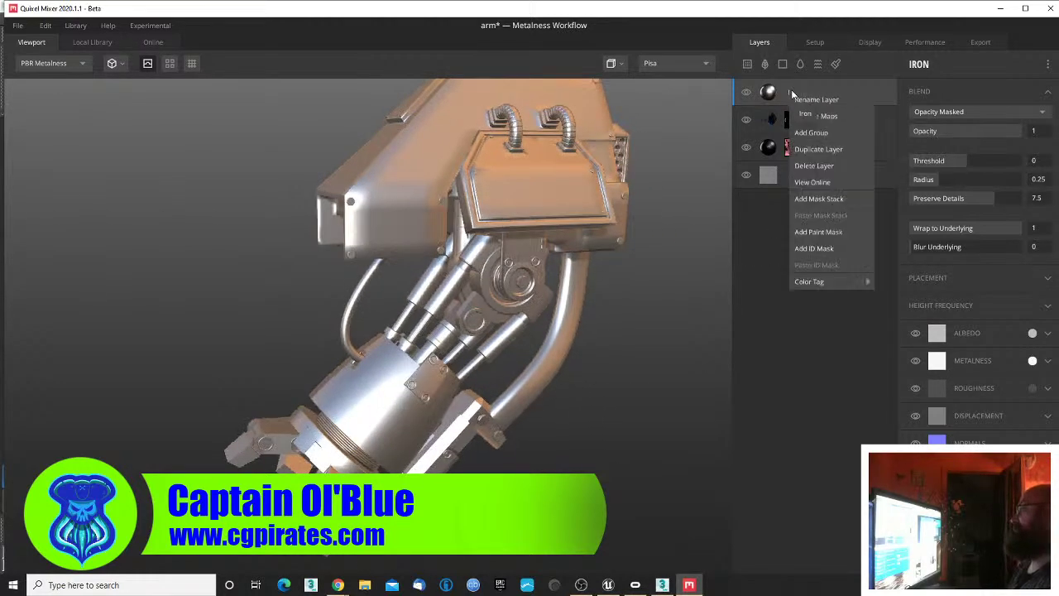
{"action": "left_click", "coordinate": [826, 248]}
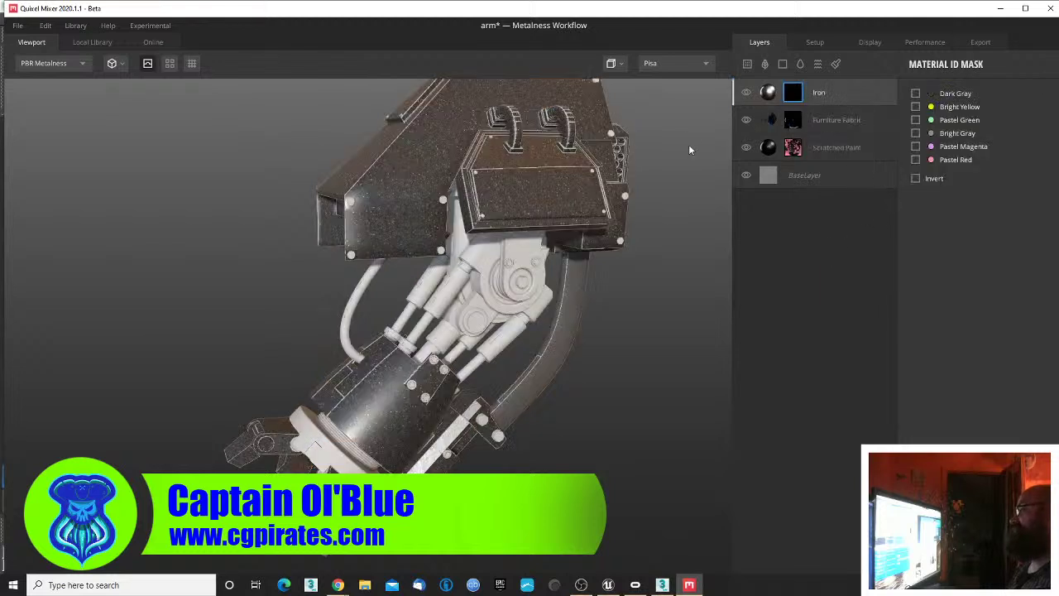
{"action": "left_click", "coordinate": [915, 133]}
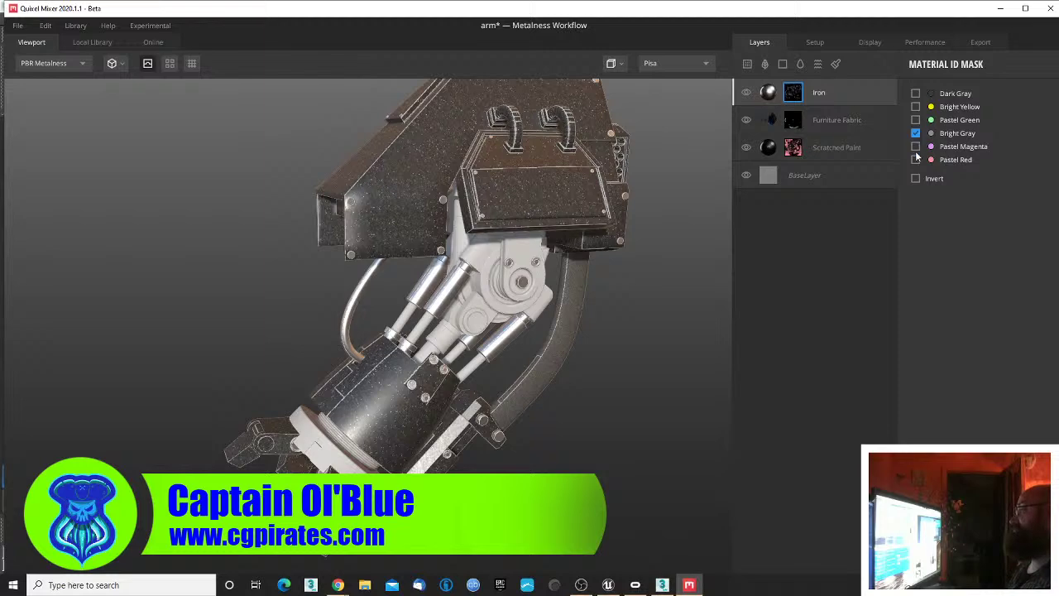
{"action": "left_click", "coordinate": [915, 148]}
{"action": "left_click", "coordinate": [914, 148]}
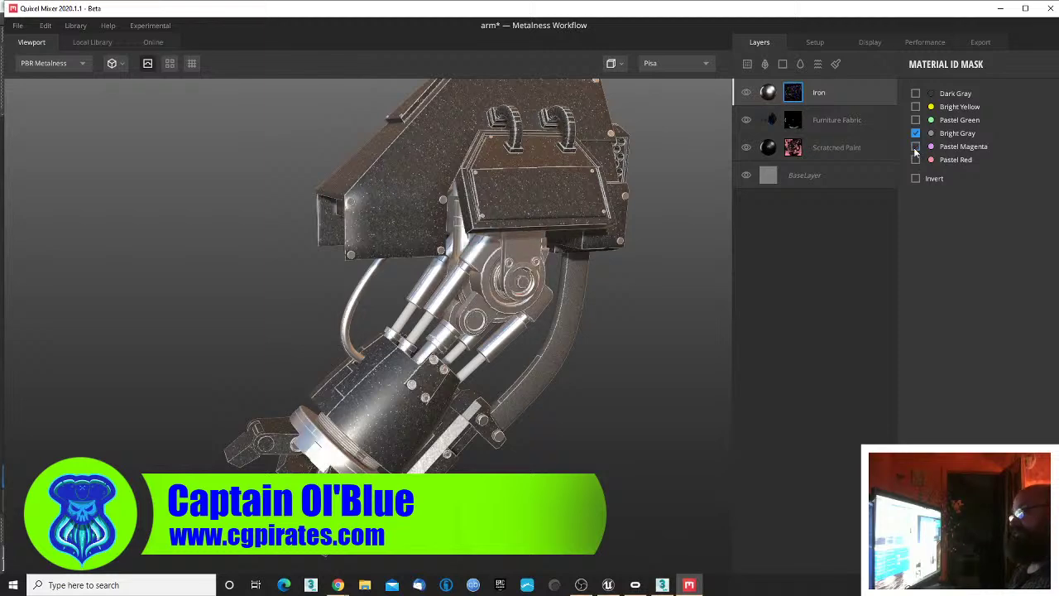
{"action": "left_click", "coordinate": [915, 160]}
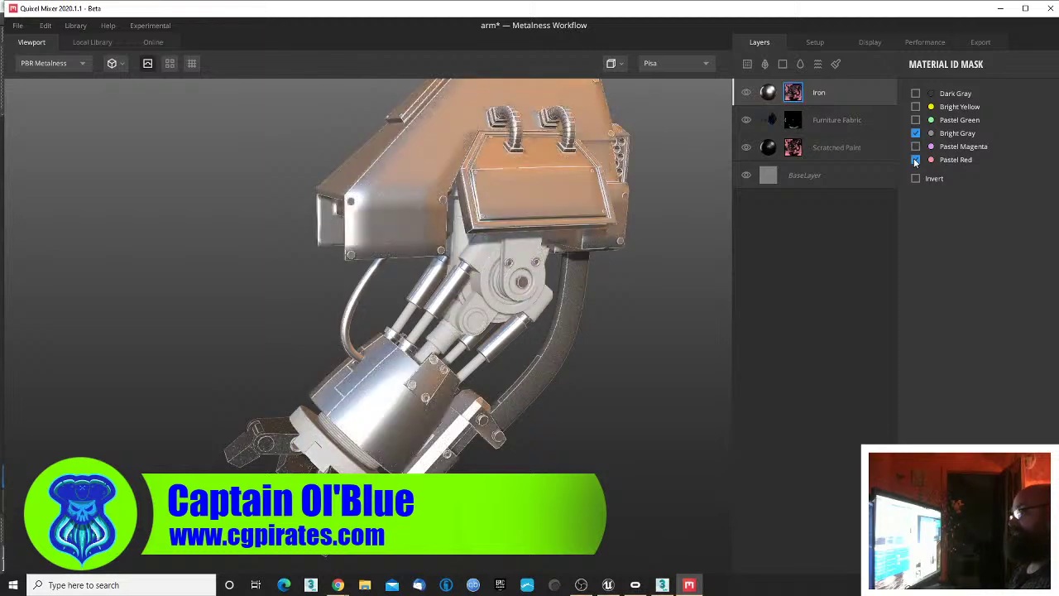
{"action": "left_click", "coordinate": [916, 160]}
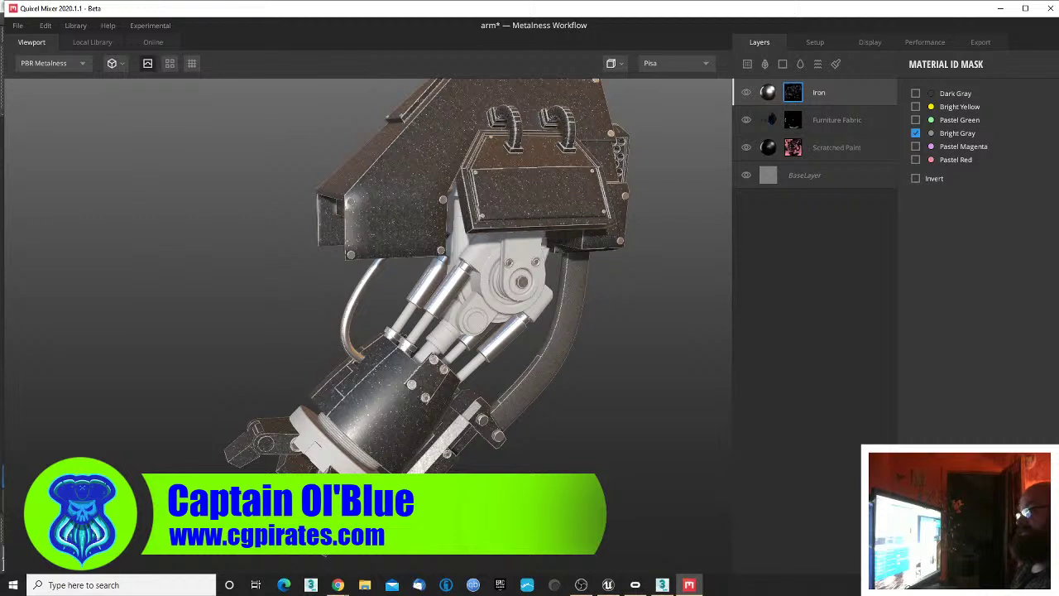
- Switch the local library to Smart Material and add the green Steel - Ceramic material above the Iron layer
{"action": "left_click", "coordinate": [747, 65]}
{"action": "left_click", "coordinate": [80, 103]}
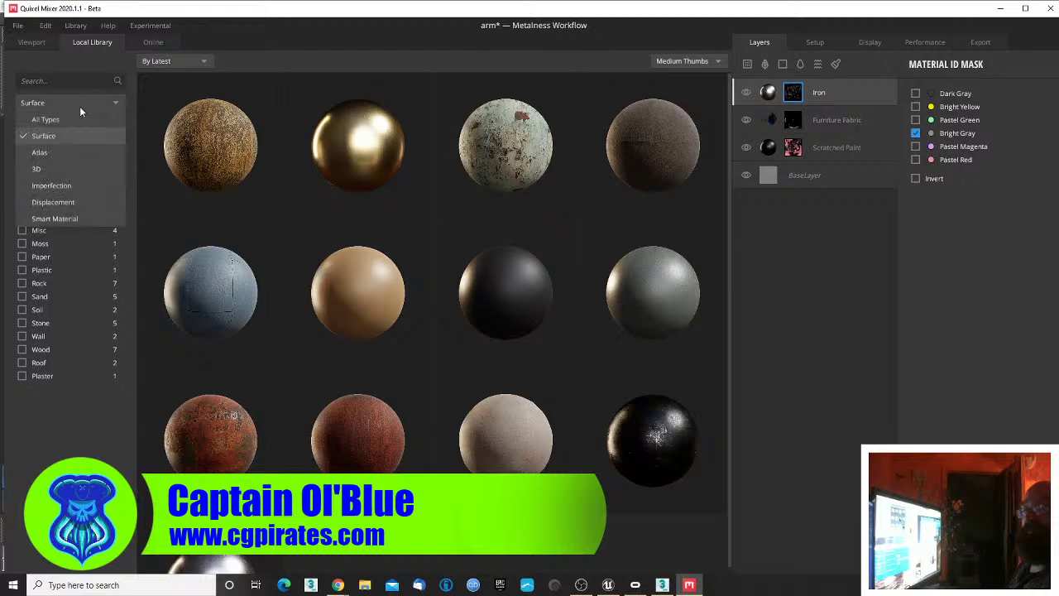
{"action": "left_click", "coordinate": [71, 218]}
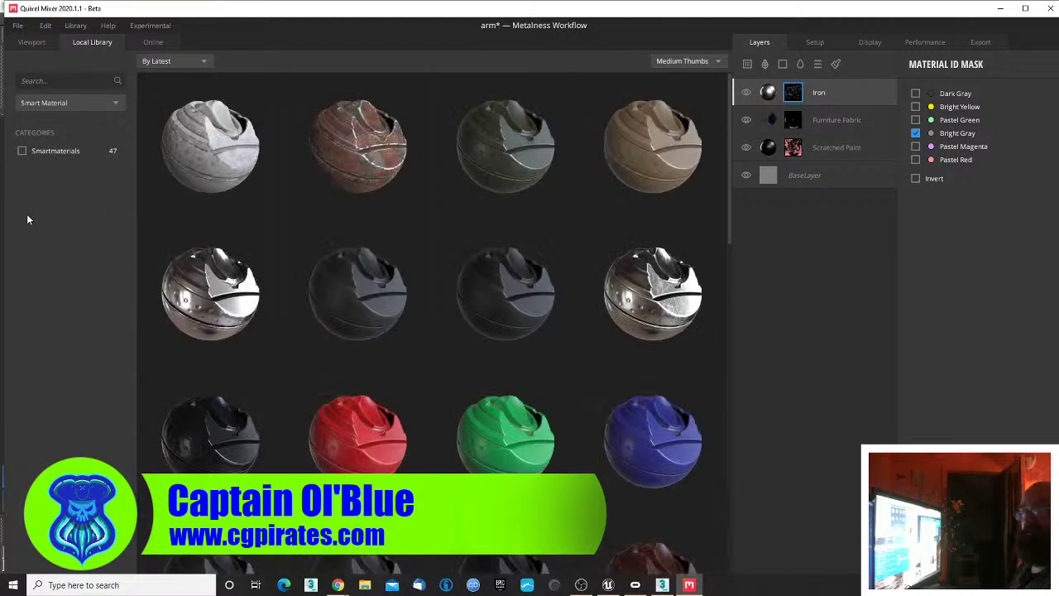
{"action": "left_click", "coordinate": [501, 149]}
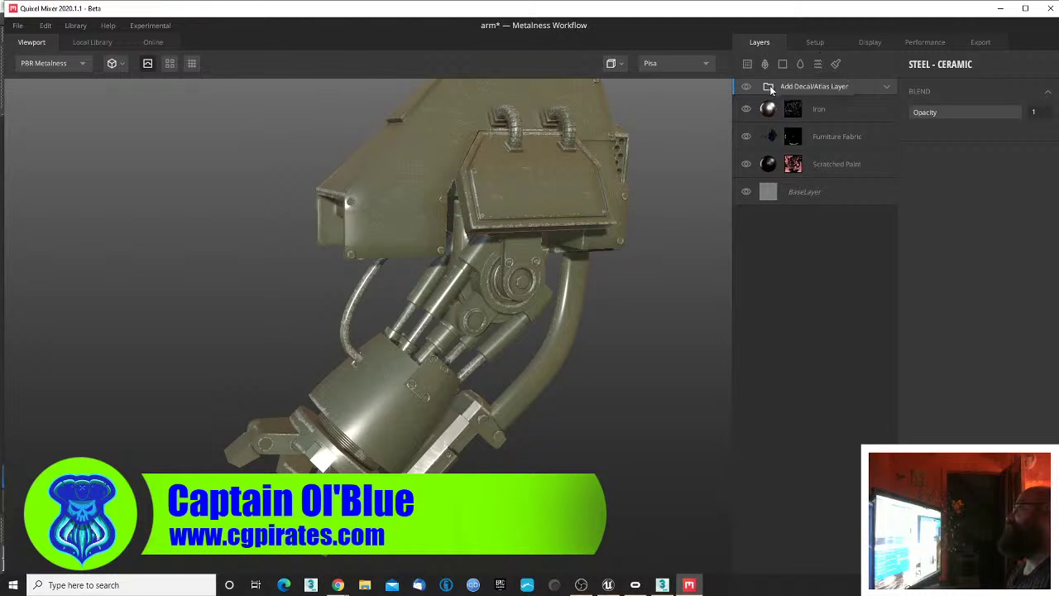
- Add an ID mask to the Steel - Ceramic group and assign it to the Pastel Magenta ID
{"action": "right_click", "coordinate": [811, 91]}
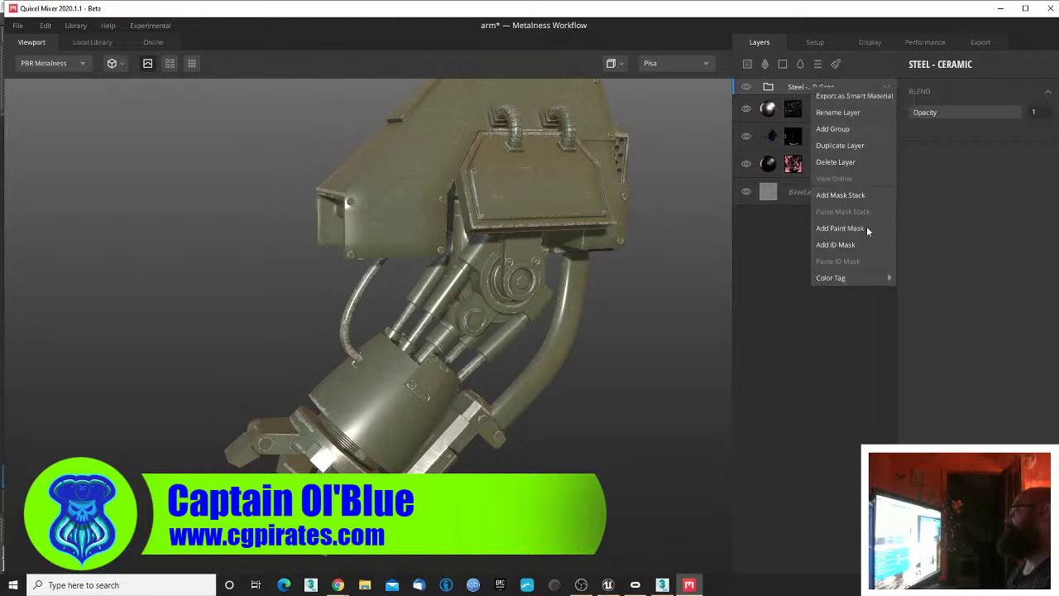
{"action": "left_click", "coordinate": [835, 244]}
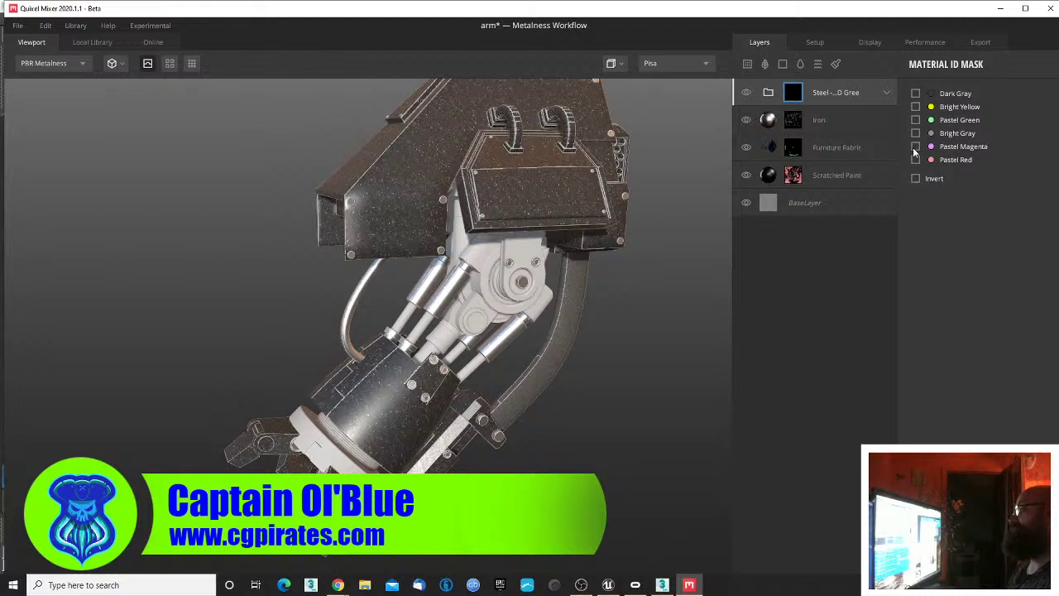
{"action": "left_click", "coordinate": [915, 148]}
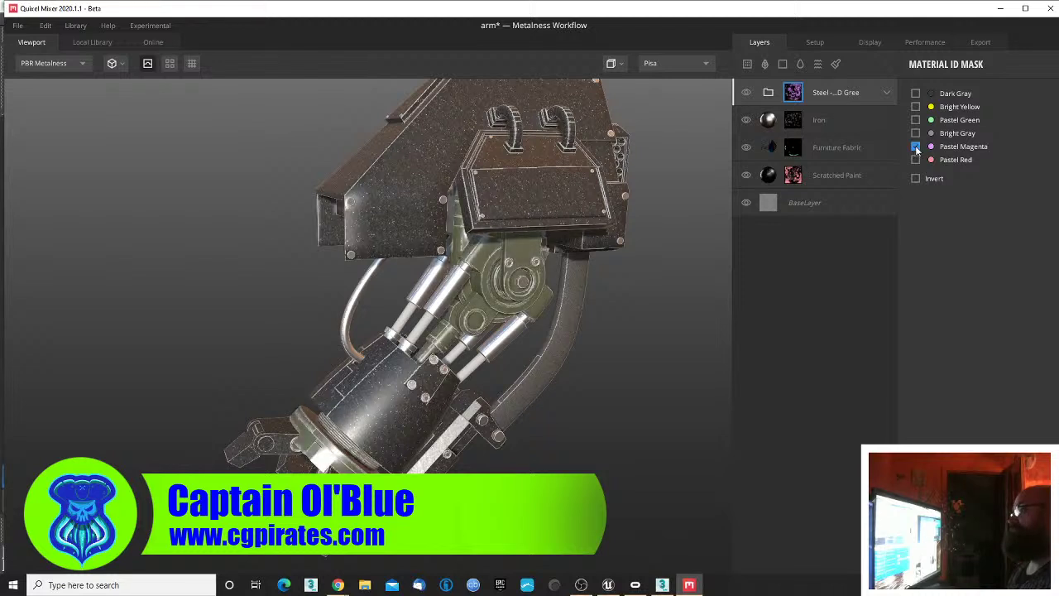
- Change the albedo color of the Ceramic Coating layer in the steel group to dark gray 494645, sampled from the arm's armor plate
{"action": "left_click", "coordinate": [886, 92]}
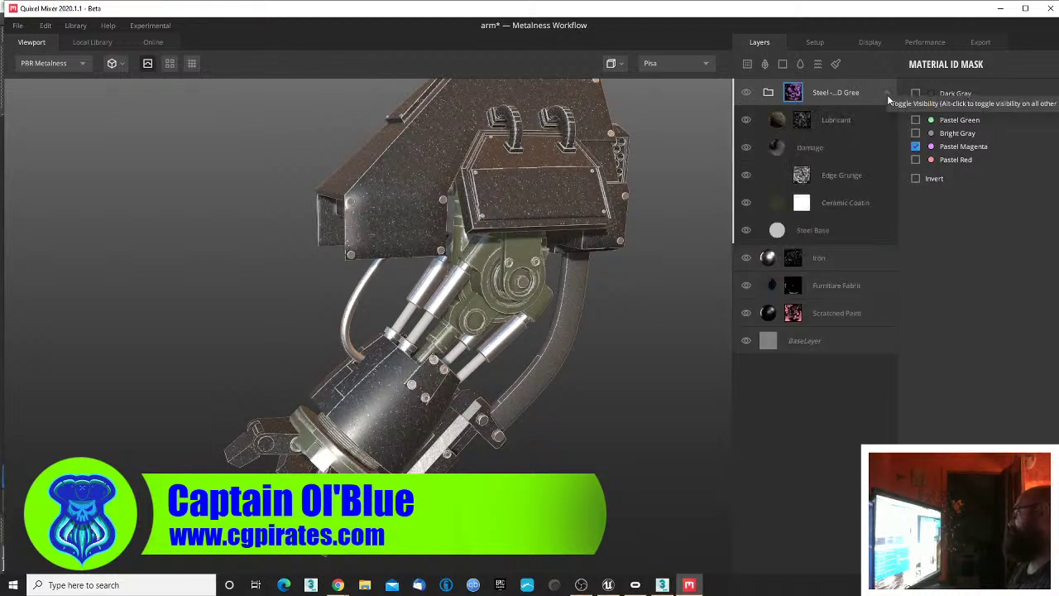
{"action": "left_click", "coordinate": [779, 211]}
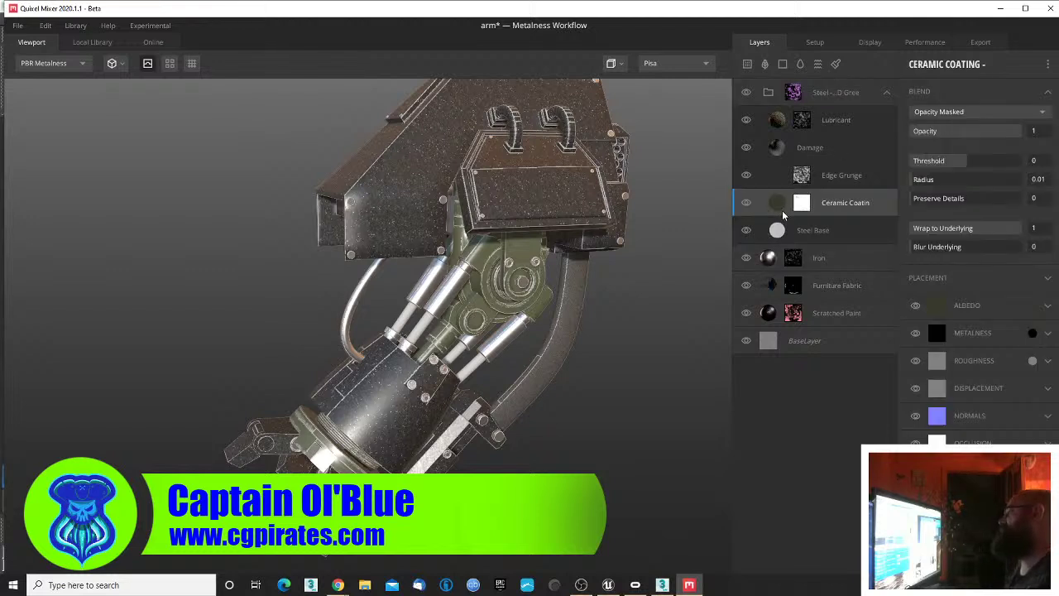
{"action": "left_click", "coordinate": [1032, 307]}
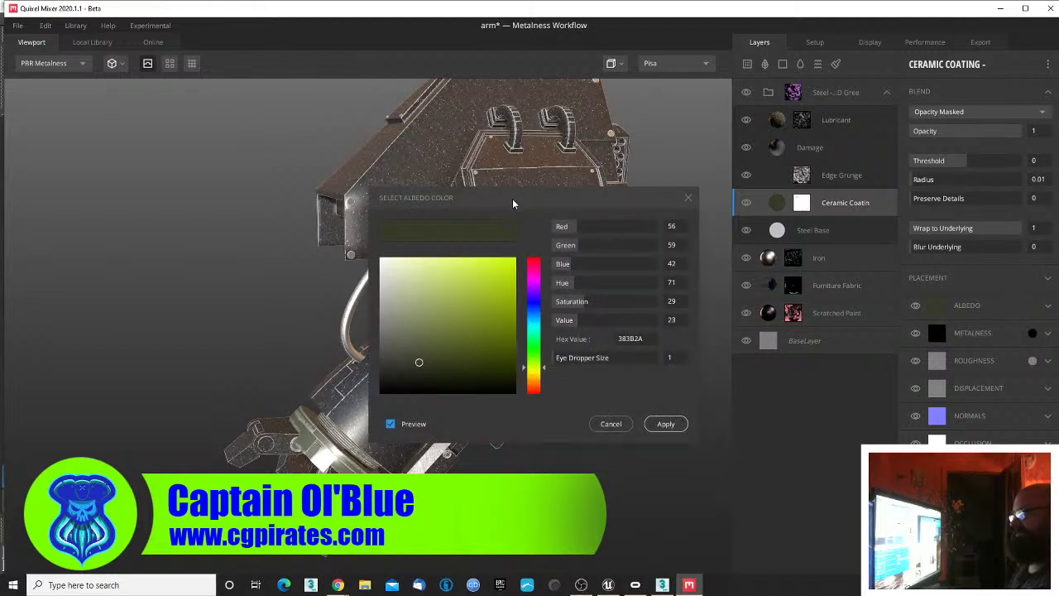
{"action": "left_click_drag", "start_coordinate": [512, 198], "coordinate": [622, 267]}
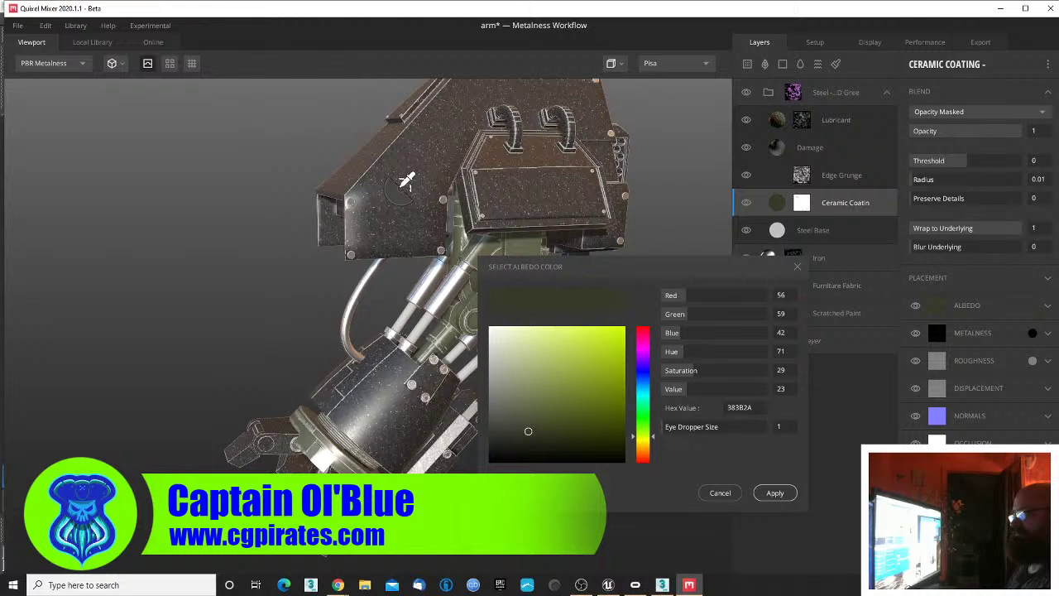
{"action": "left_click", "coordinate": [406, 181]}
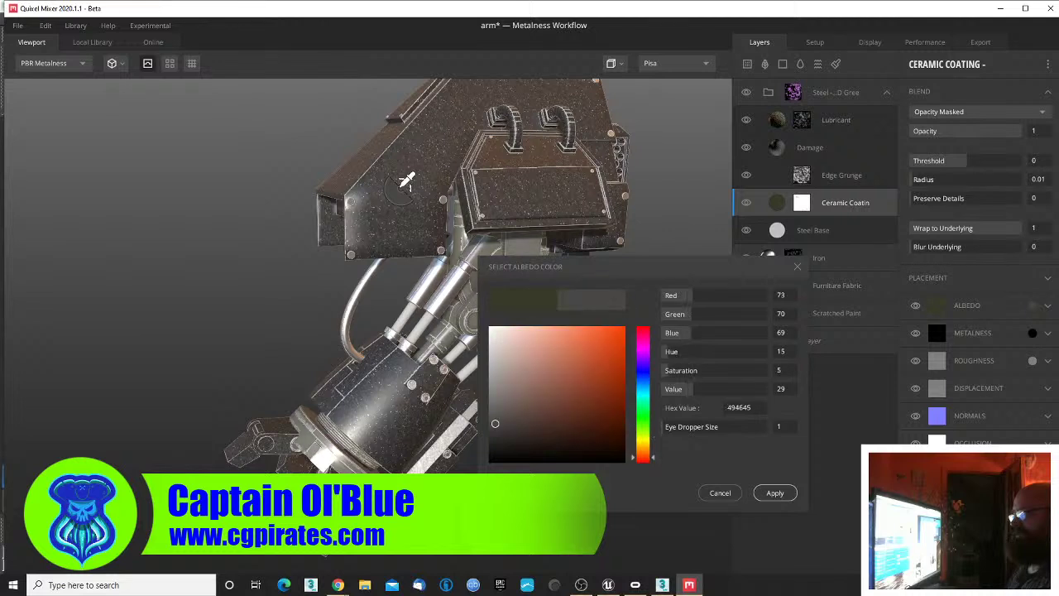
{"action": "left_click", "coordinate": [773, 493]}
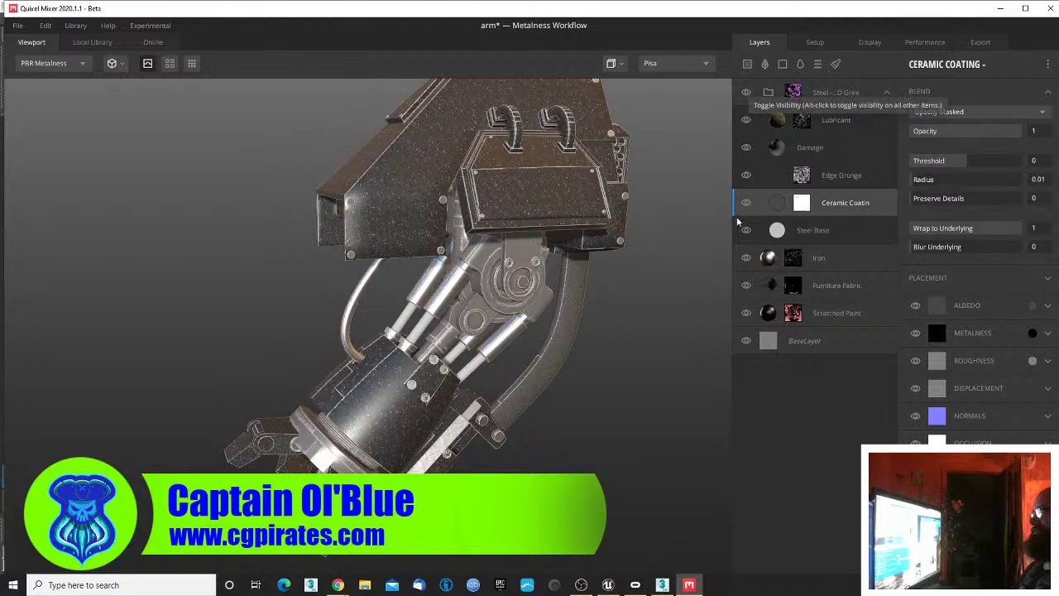
{"action": "left_click", "coordinate": [886, 92]}
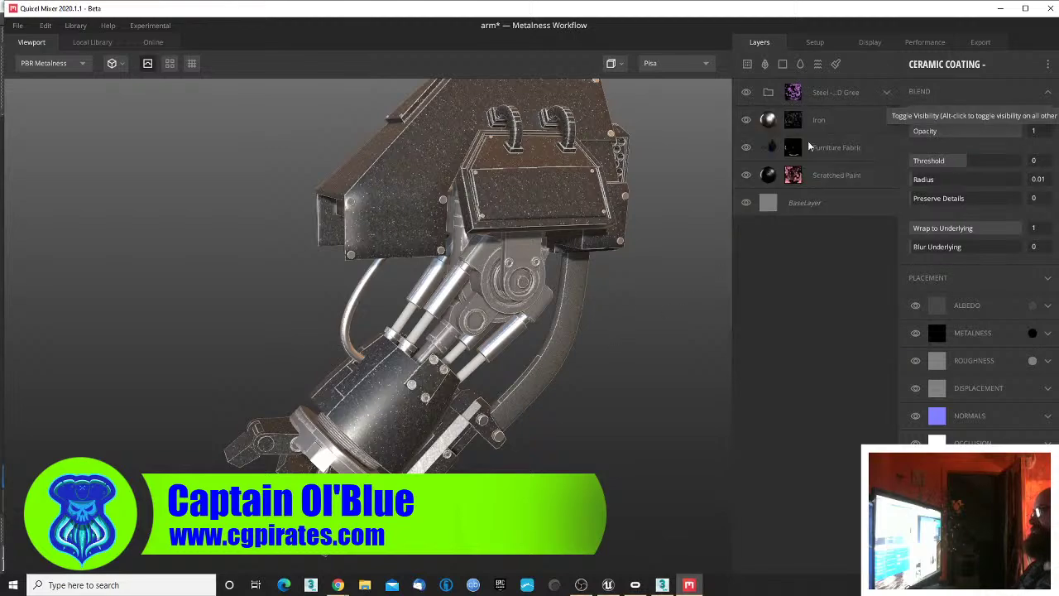
- Try to add the Metal Porthole decal while the Ceramic Coating layer inside the steel group is selected
{"action": "left_click_drag", "start_coordinate": [637, 368], "coordinate": [609, 387]}
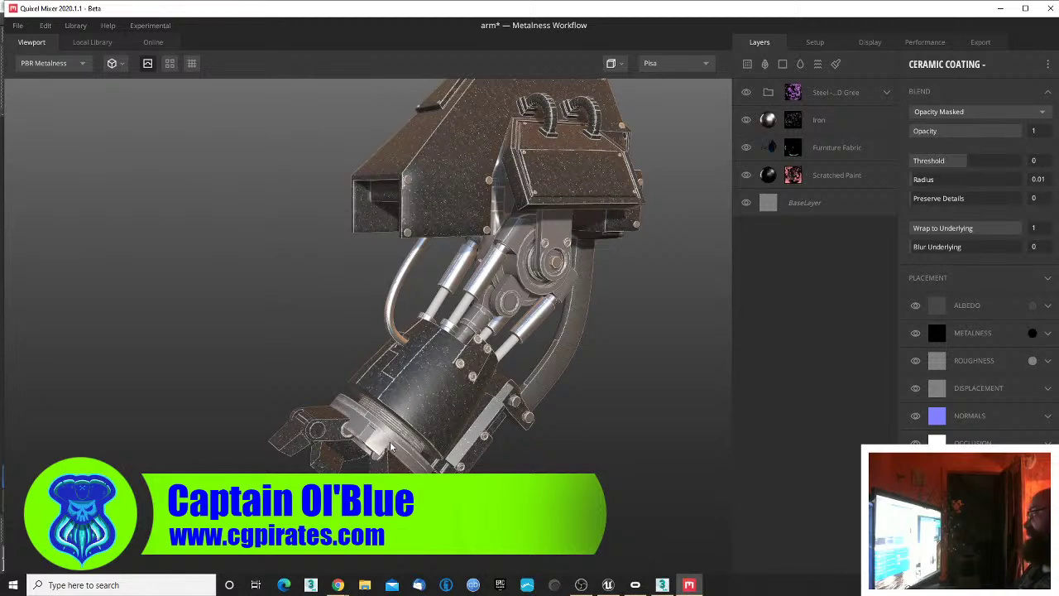
{"action": "scroll", "coordinate": [538, 364], "scroll_direction": "down", "scroll_amount": 4}
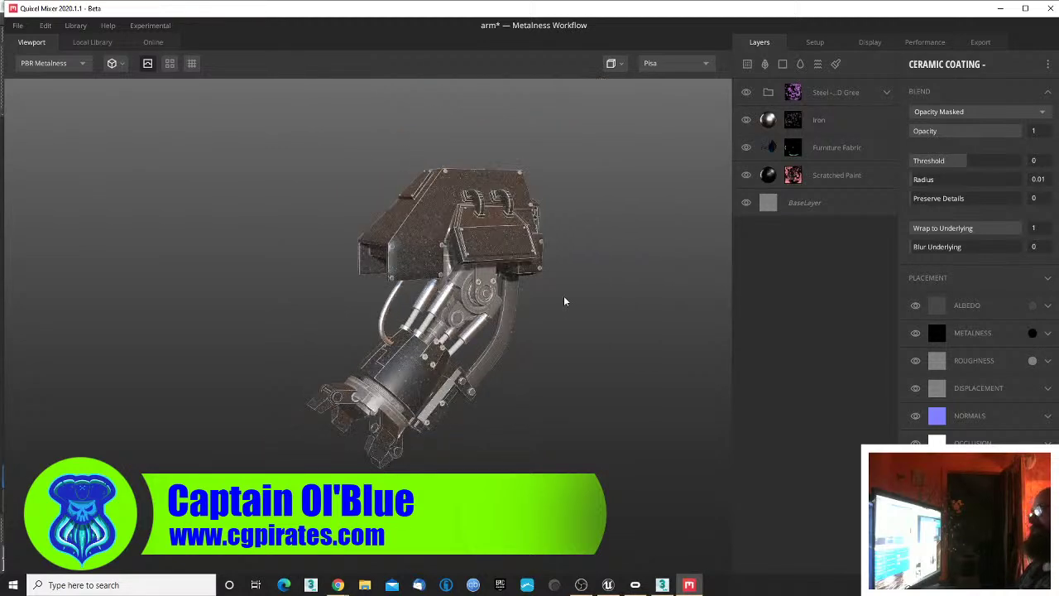
{"action": "left_click_drag", "start_coordinate": [564, 299], "coordinate": [560, 372]}
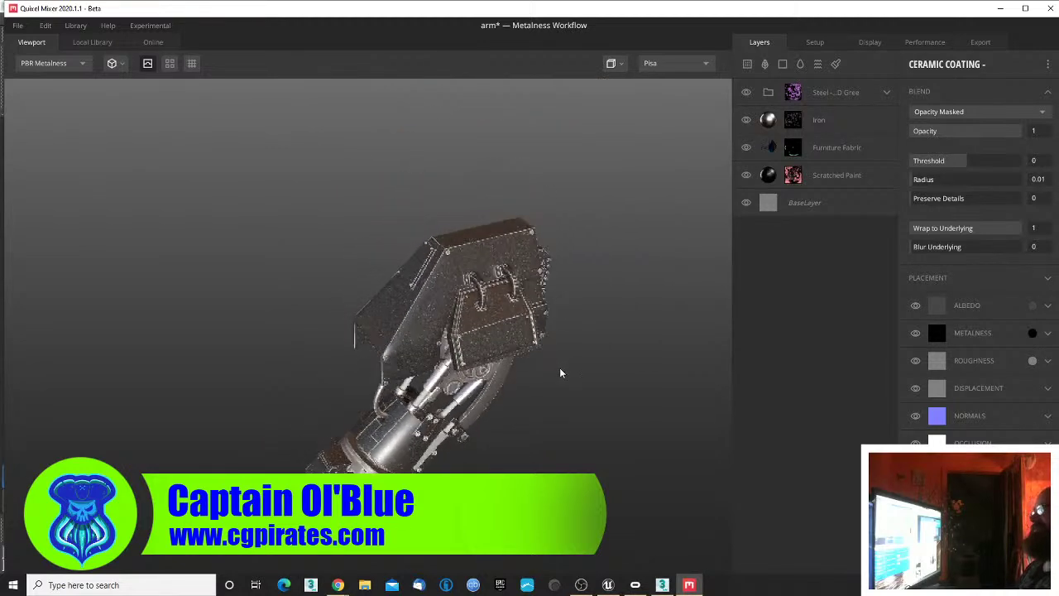
{"action": "left_click", "coordinate": [765, 65]}
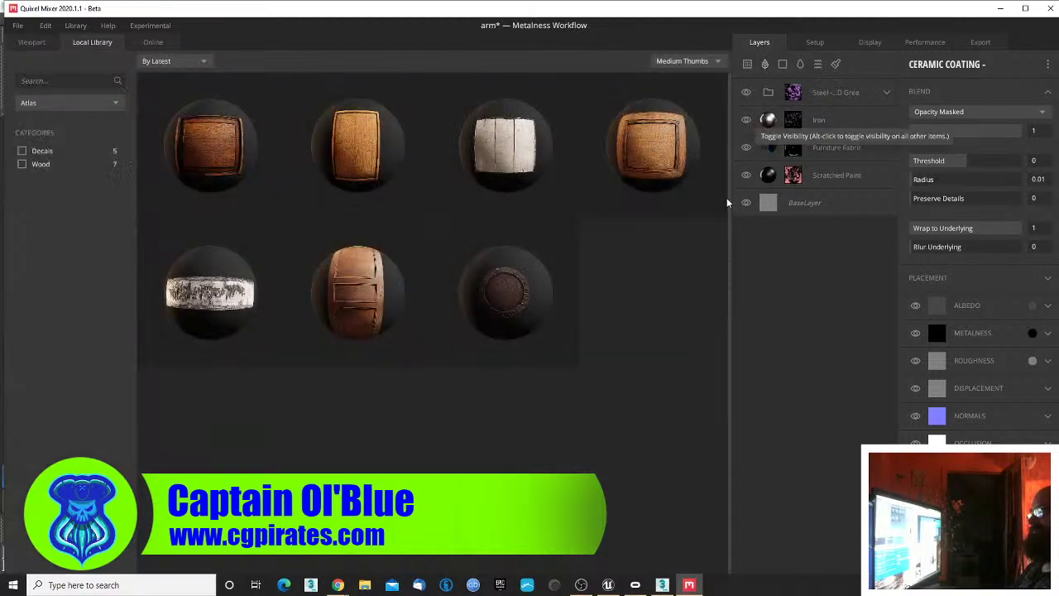
{"action": "left_click", "coordinate": [493, 296]}
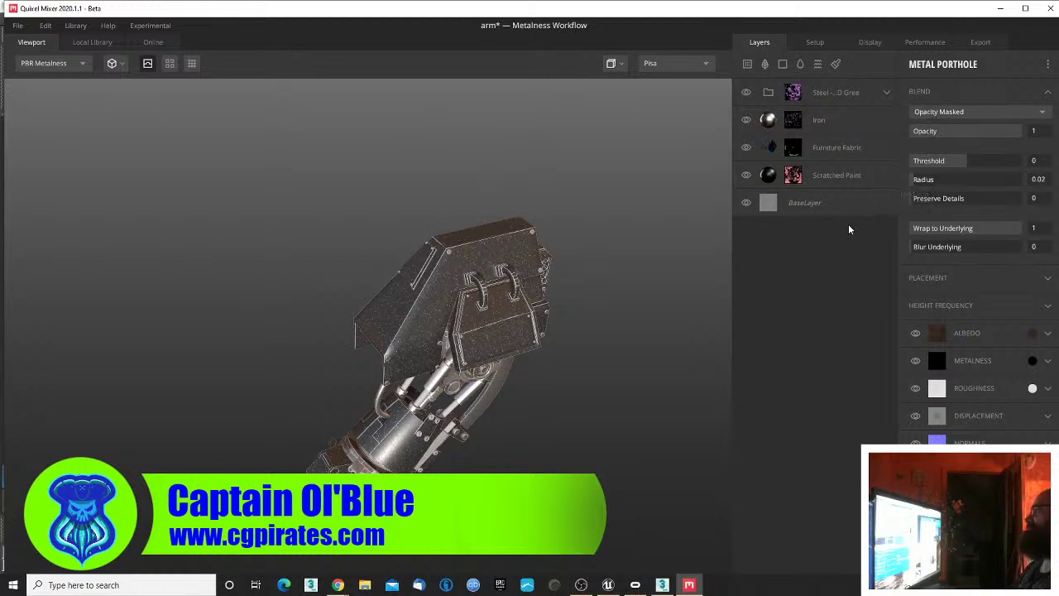
{"action": "left_click", "coordinate": [877, 96]}
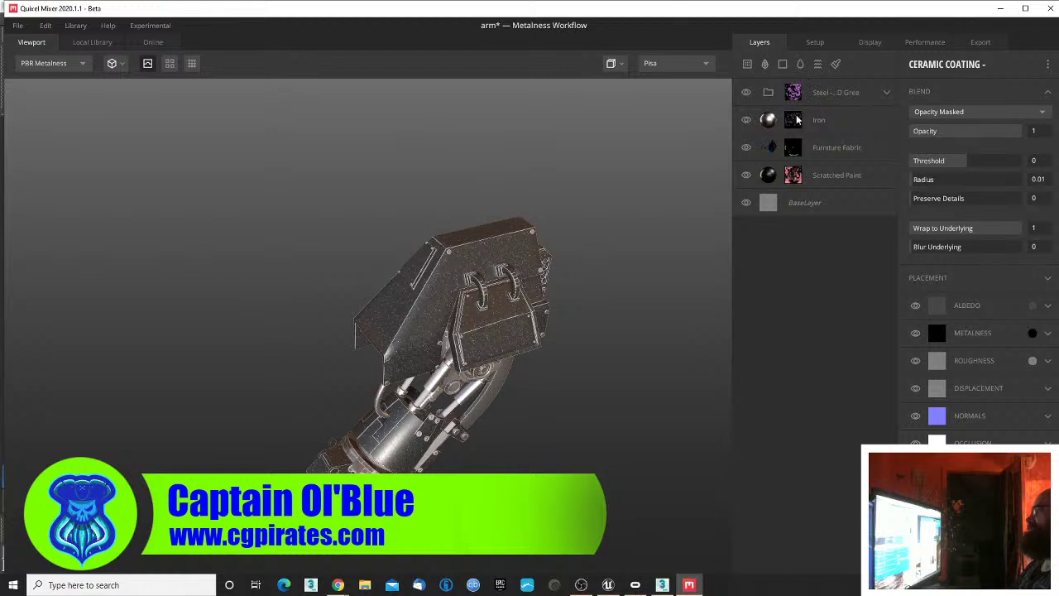
- Add the Metal Porthole decal above the base layer and move it to the top of the layer stack
{"action": "left_click", "coordinate": [827, 201]}
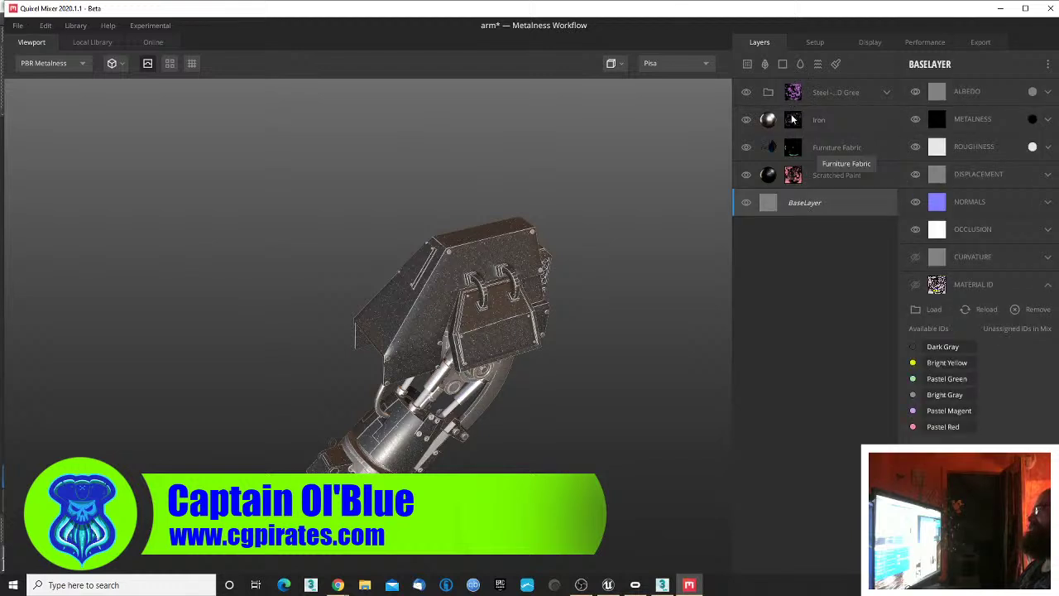
{"action": "left_click", "coordinate": [766, 65]}
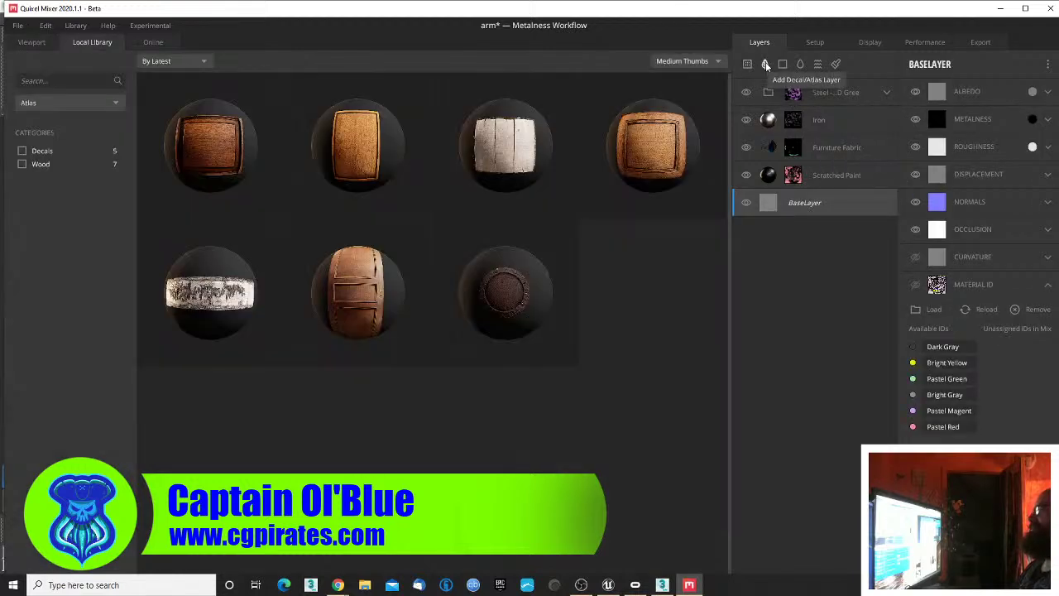
{"action": "left_click", "coordinate": [521, 287]}
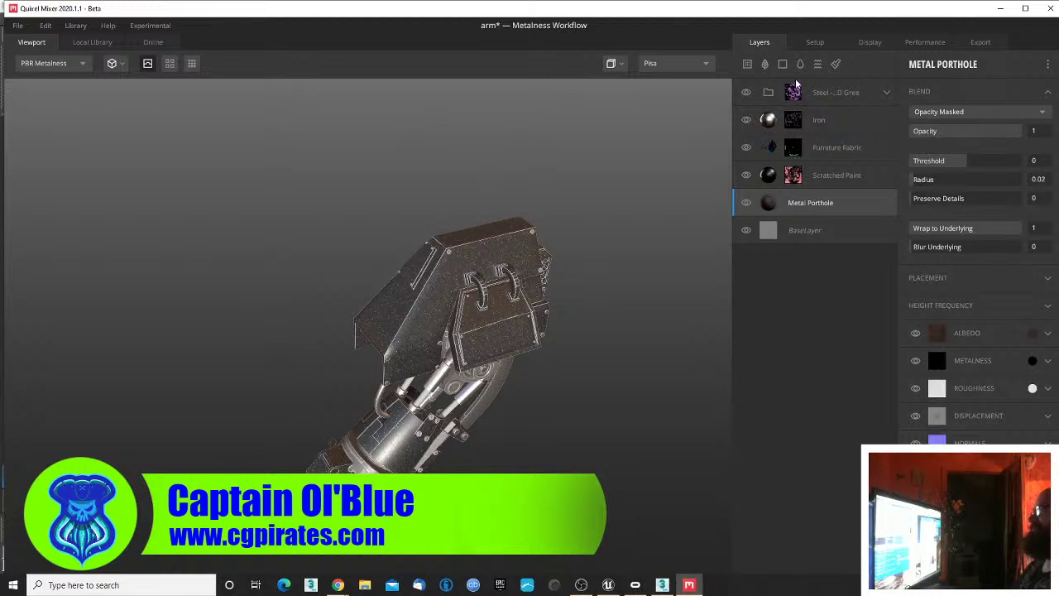
{"action": "left_click", "coordinate": [795, 184]}
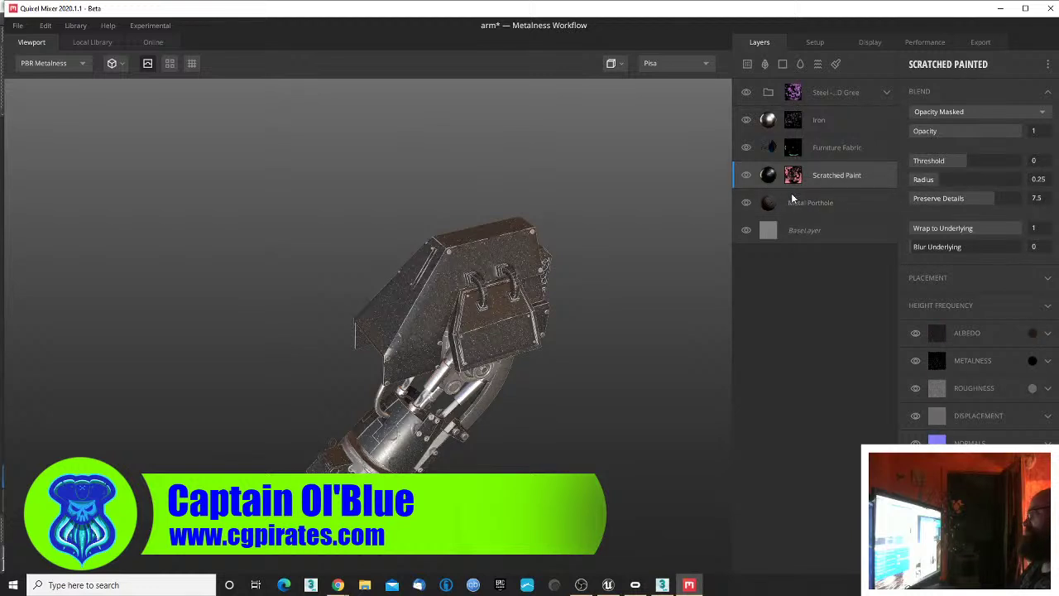
{"action": "left_click", "coordinate": [796, 202]}
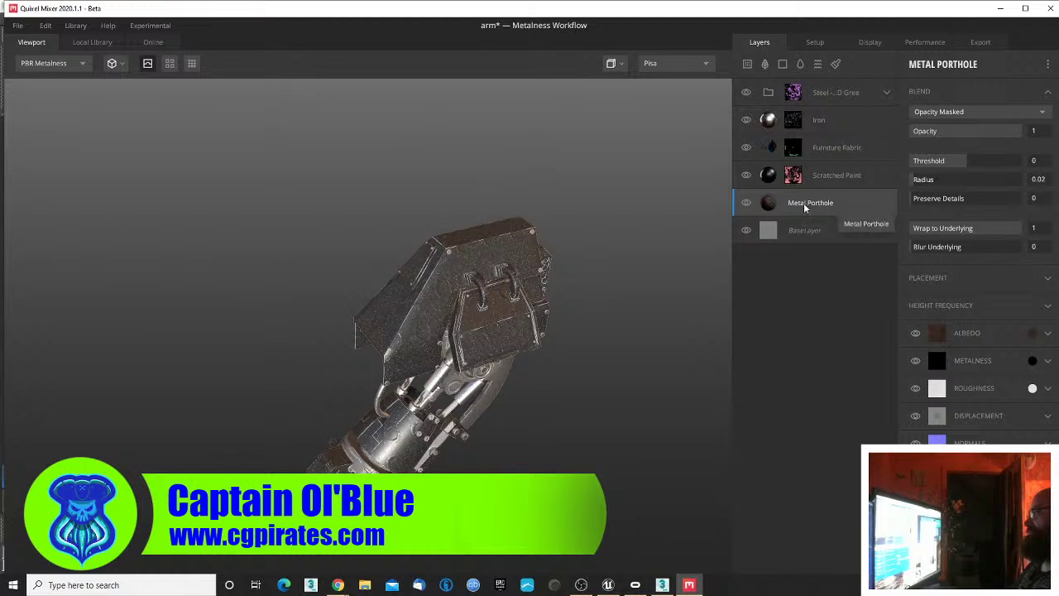
{"action": "left_click_drag", "start_coordinate": [794, 203], "coordinate": [791, 79]}
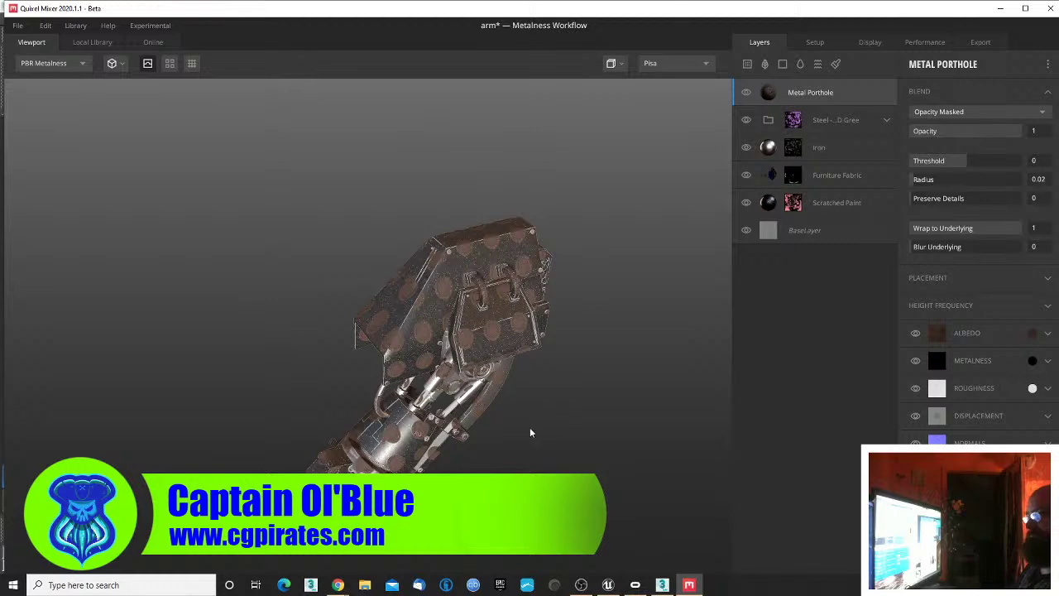
- Add an ID mask to the Metal Porthole layer and assign it to the Pastel Red ID only
{"action": "left_click_drag", "start_coordinate": [559, 410], "coordinate": [562, 405]}
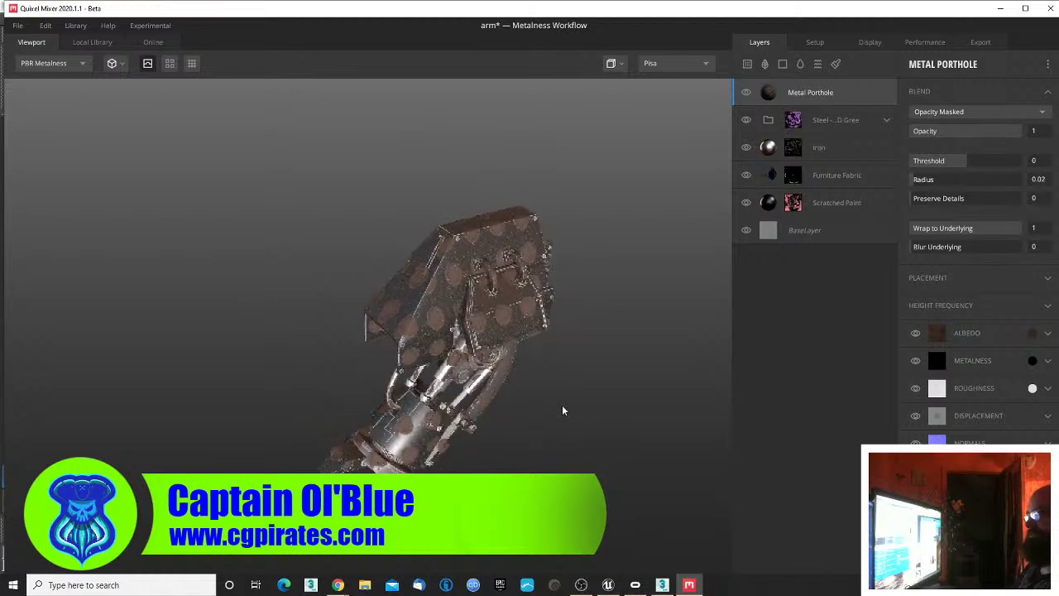
{"action": "right_click", "coordinate": [848, 97]}
{"action": "left_click", "coordinate": [880, 259]}
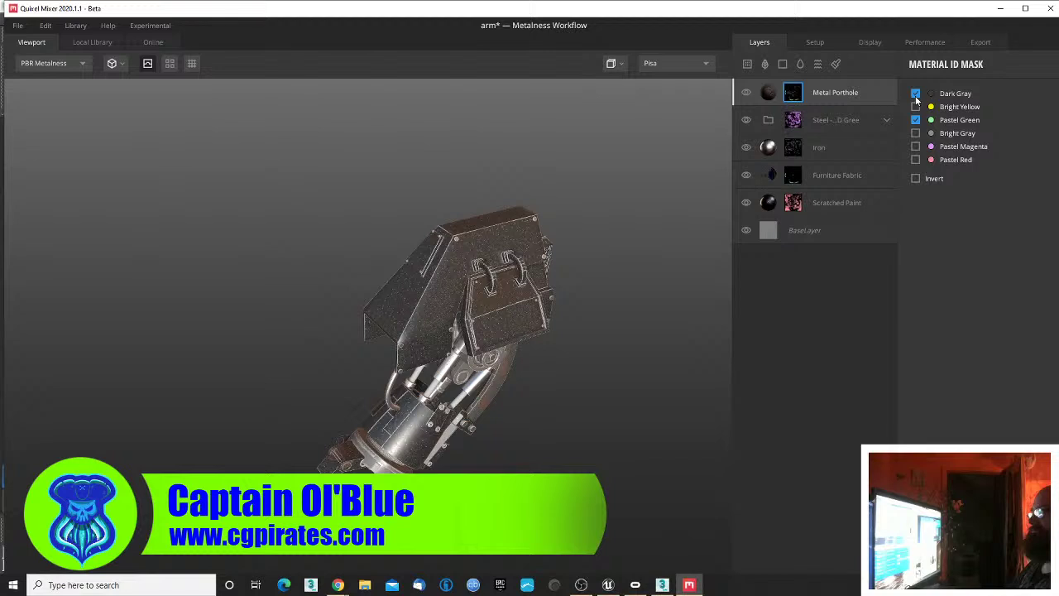
{"action": "left_click", "coordinate": [917, 122]}
{"action": "left_click", "coordinate": [916, 136]}
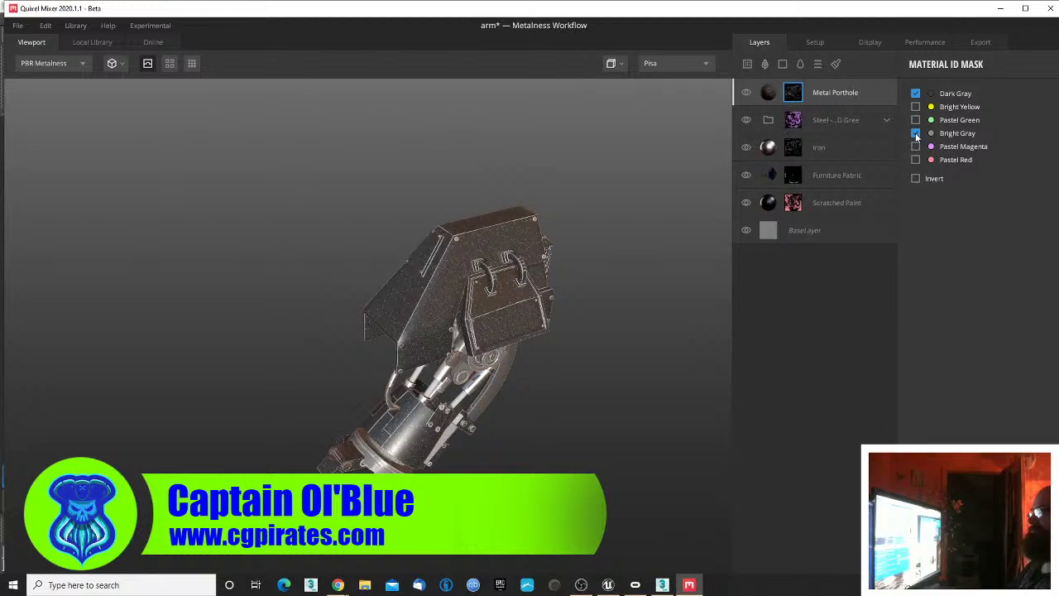
{"action": "left_click", "coordinate": [916, 133]}
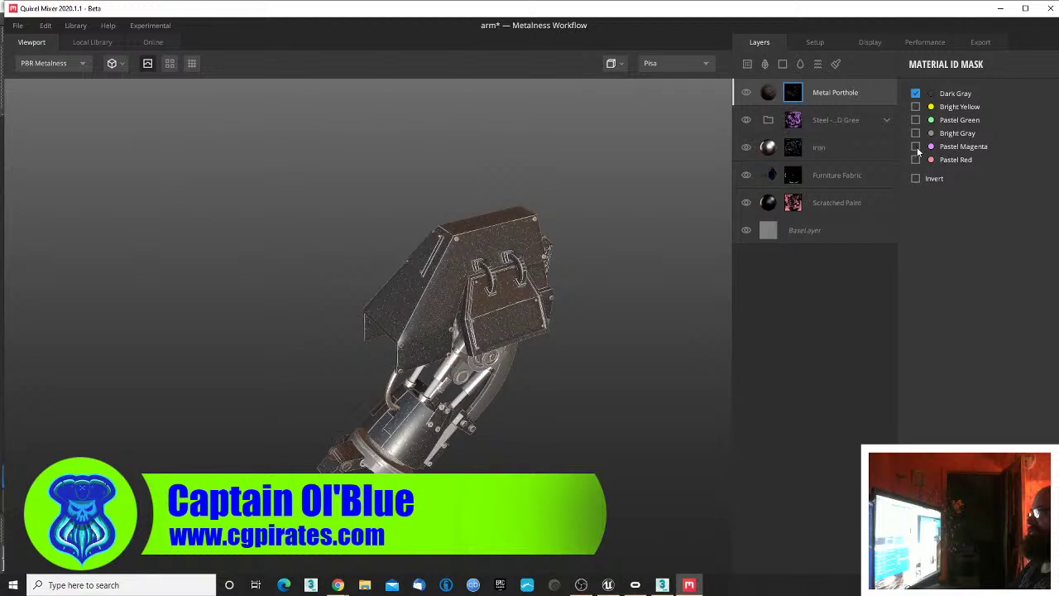
{"action": "left_click", "coordinate": [916, 147]}
{"action": "left_click", "coordinate": [916, 146]}
{"action": "left_click", "coordinate": [916, 159]}
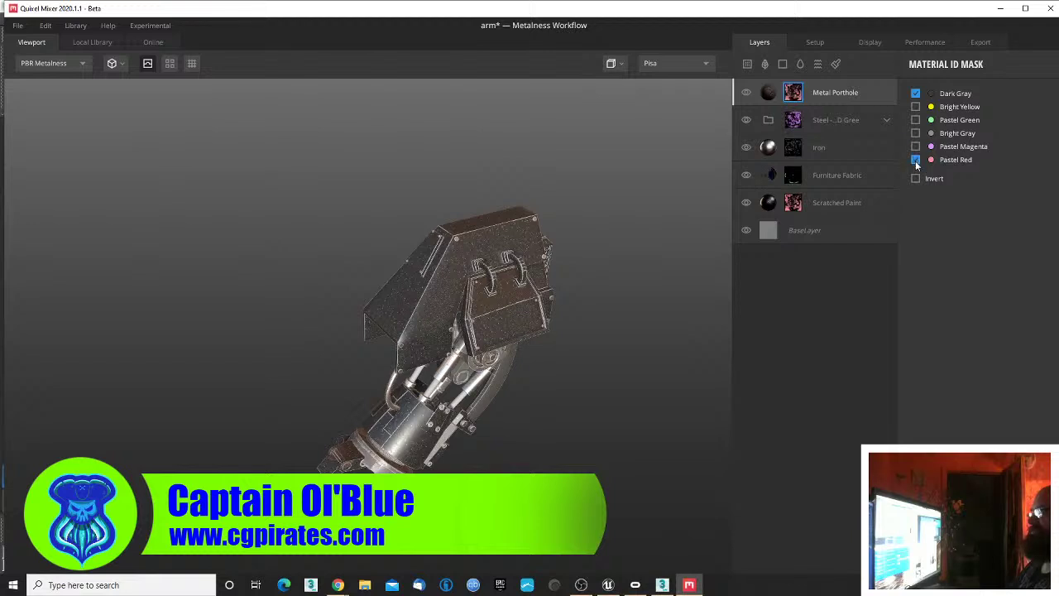
{"action": "left_click", "coordinate": [916, 94]}
- Switch the Metal Porthole layer's placement from Box Projection to Freeform
{"action": "left_click_drag", "start_coordinate": [662, 307], "coordinate": [680, 300]}
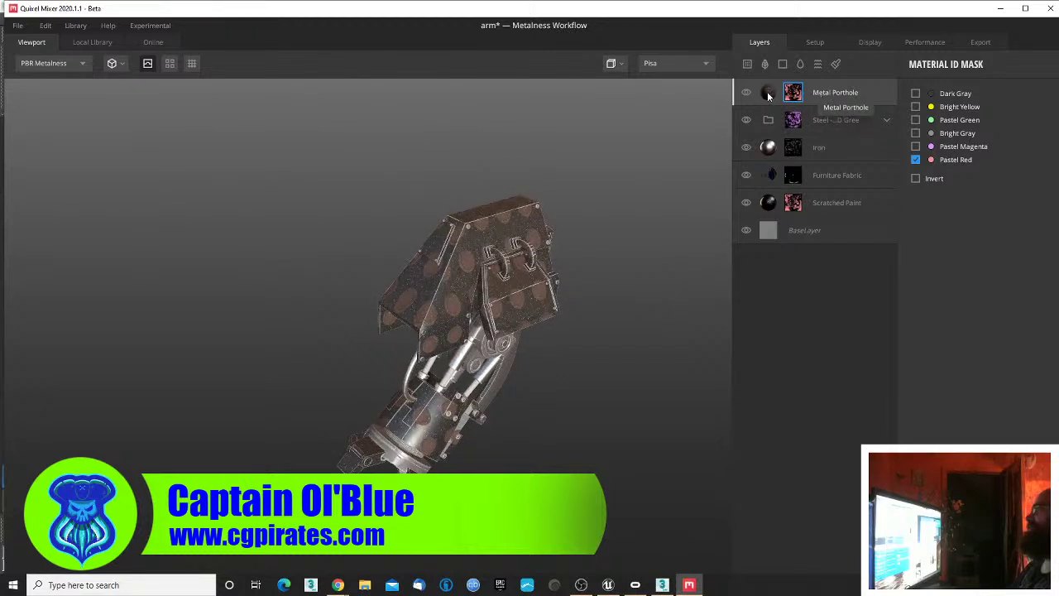
{"action": "left_click", "coordinate": [852, 95]}
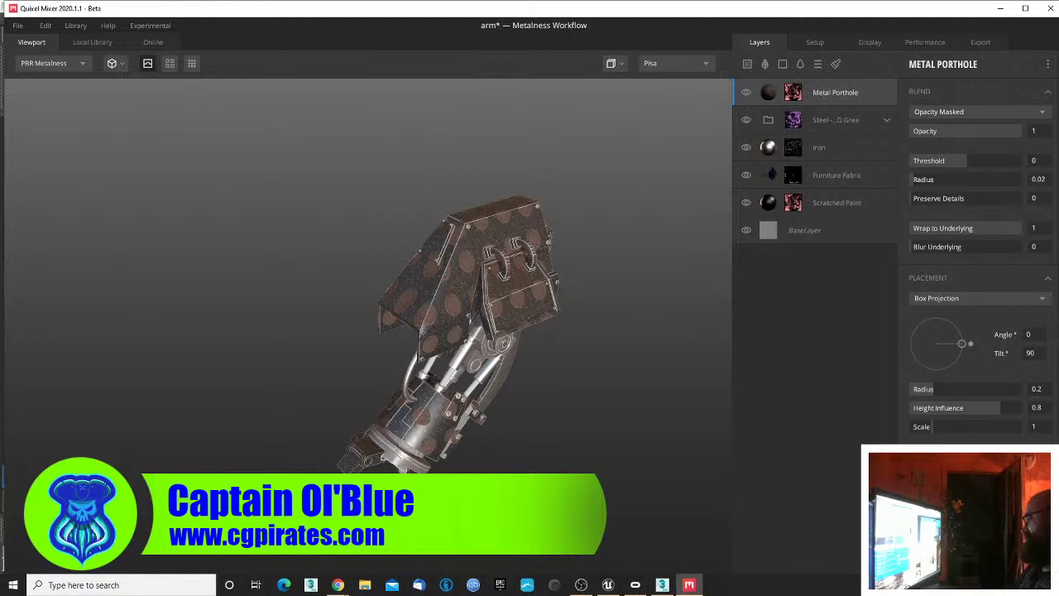
{"action": "left_click", "coordinate": [966, 299]}
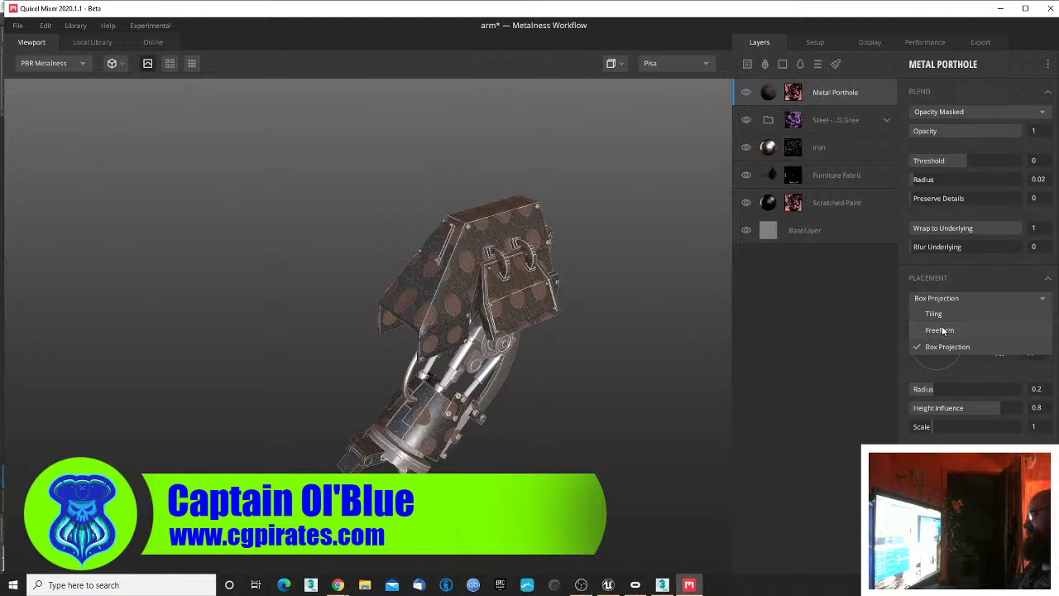
{"action": "left_click", "coordinate": [940, 330]}
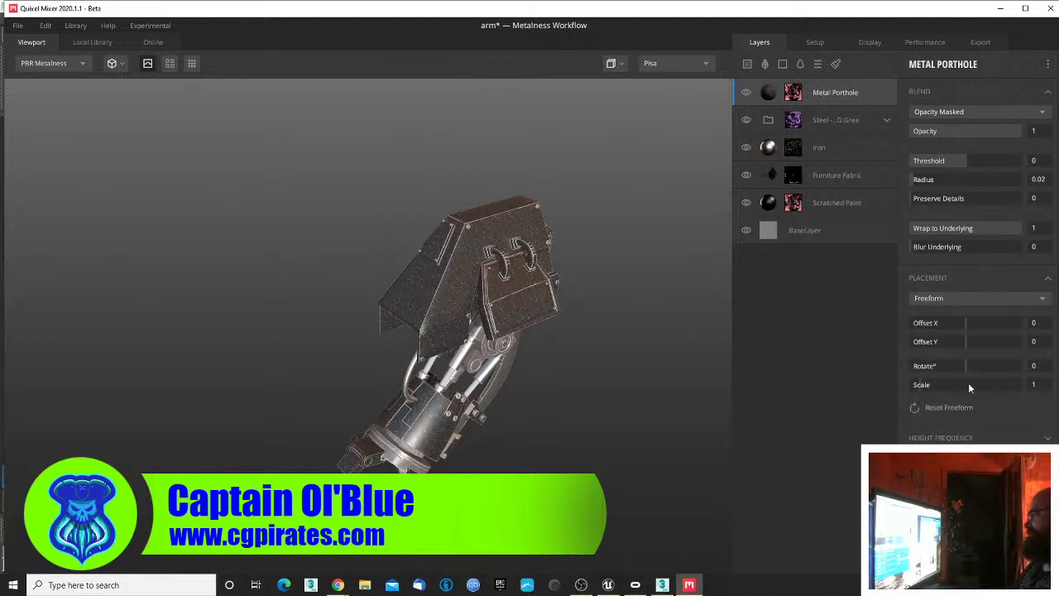
- Try placing the Metal Porthole decal with Offset X 0.453, Offset Y -0.512 and Scale 0.1
{"action": "left_click_drag", "start_coordinate": [963, 324], "coordinate": [932, 330]}
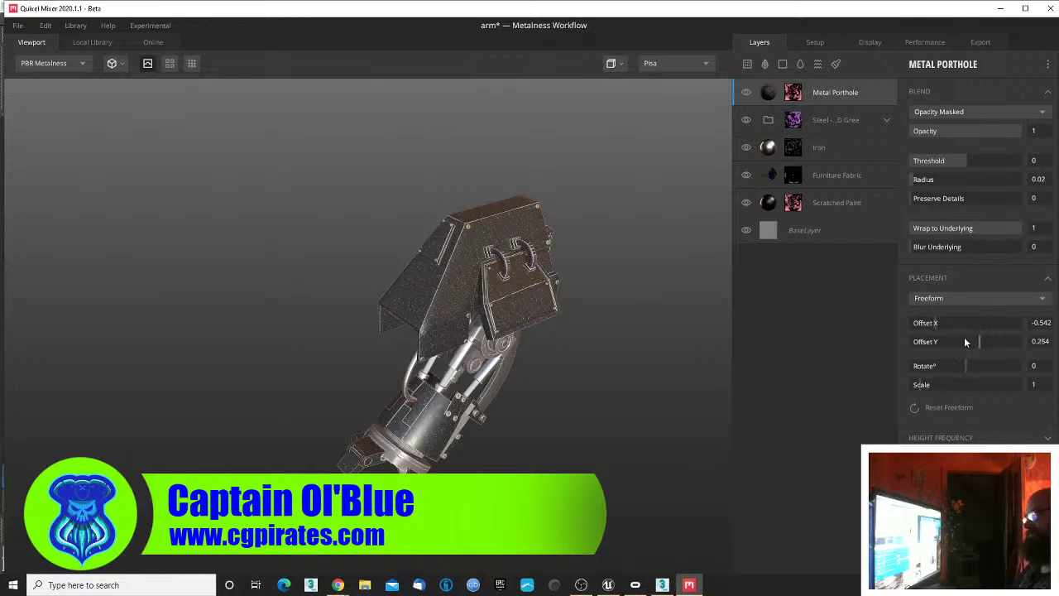
{"action": "left_click", "coordinate": [950, 324]}
{"action": "left_click_drag", "start_coordinate": [599, 431], "coordinate": [648, 390]}
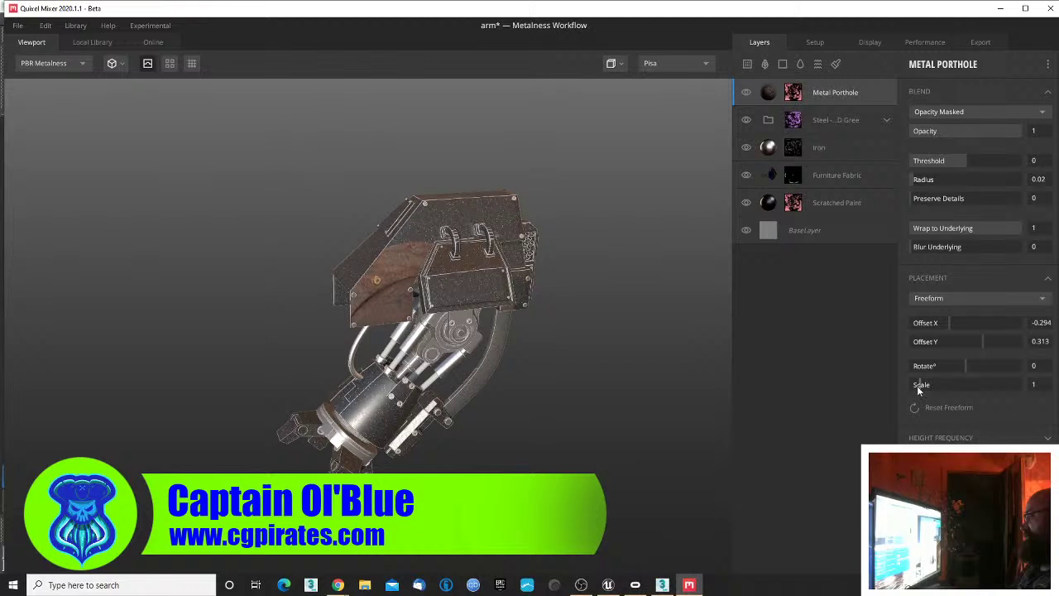
{"action": "left_click_drag", "start_coordinate": [917, 386], "coordinate": [904, 385]}
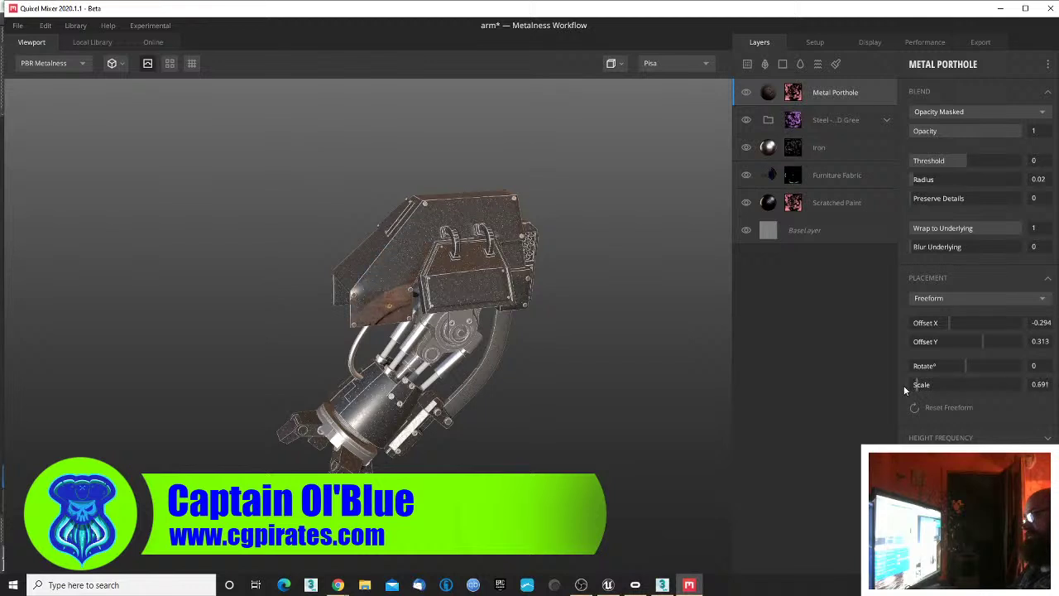
{"action": "left_click", "coordinate": [936, 343]}
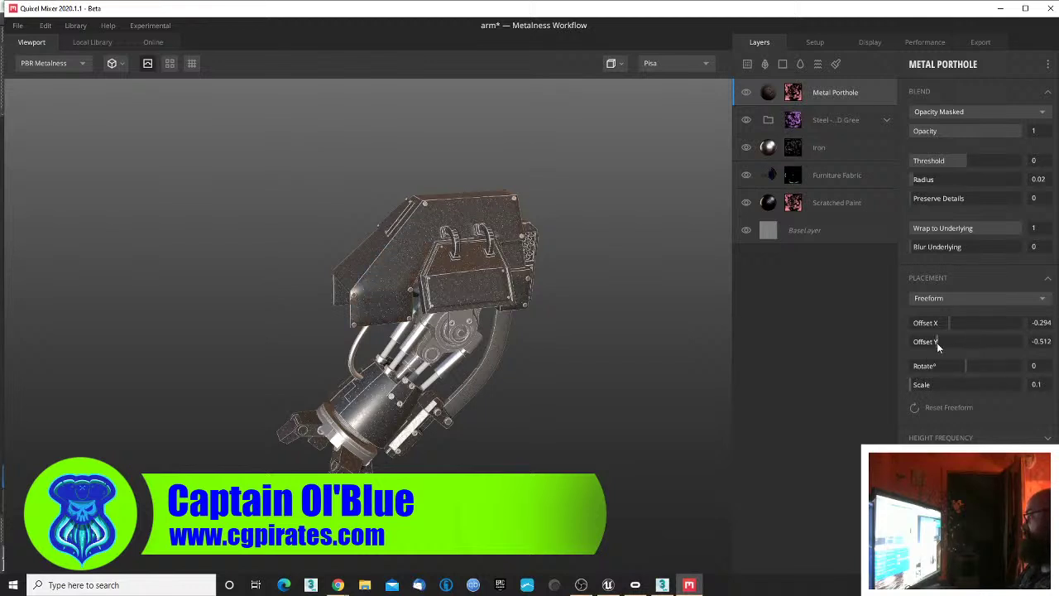
{"action": "left_click", "coordinate": [990, 323]}
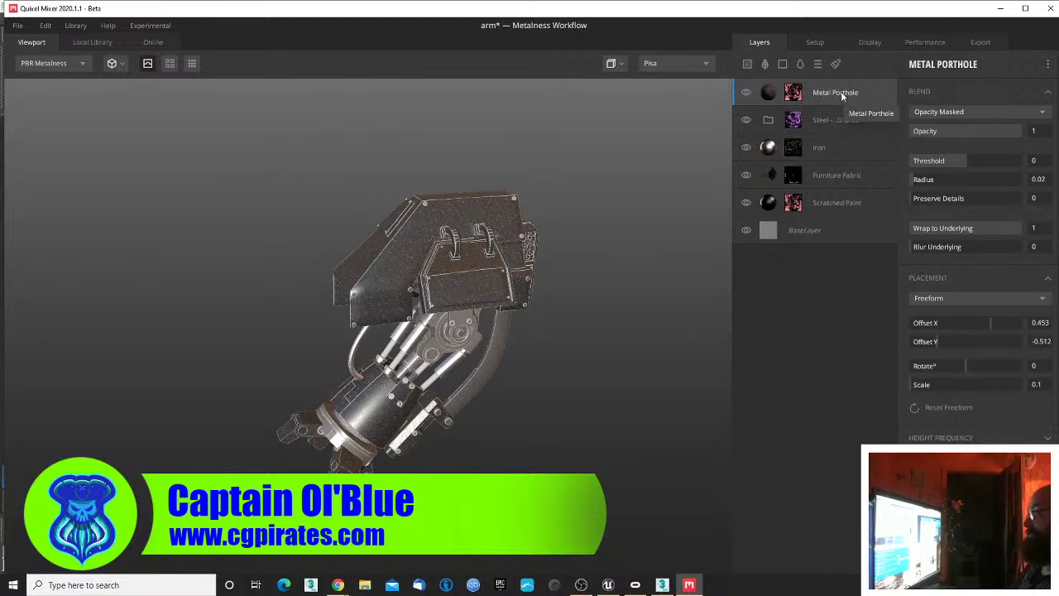
- Delete the Metal Porthole layer from the layer stack
{"action": "key", "text": "Delete"}
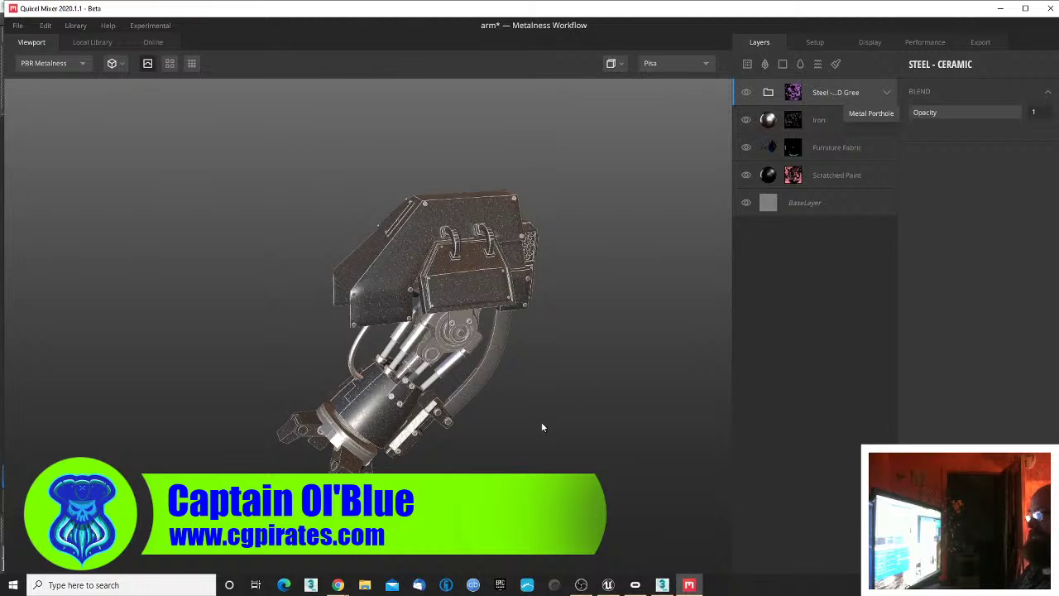
{"action": "left_click_drag", "start_coordinate": [168, 400], "coordinate": [204, 381]}
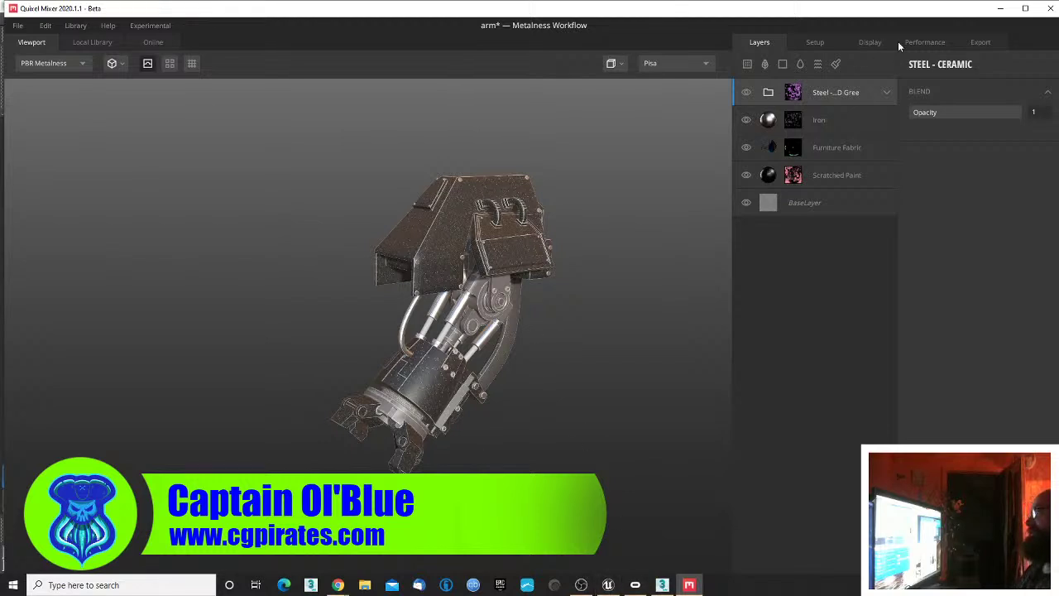
- Review the arm mix's export settings, including the export format and the full list of texture maps
{"action": "left_click", "coordinate": [981, 42]}
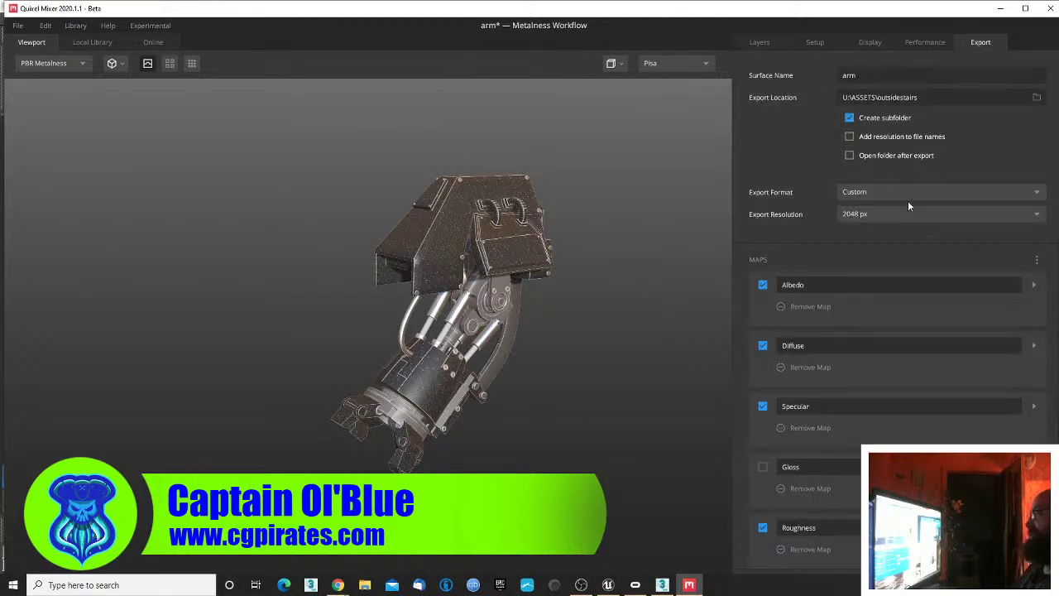
{"action": "left_click", "coordinate": [911, 192]}
{"action": "left_click", "coordinate": [912, 191]}
{"action": "scroll", "coordinate": [870, 387], "scroll_direction": "down", "scroll_amount": 4}
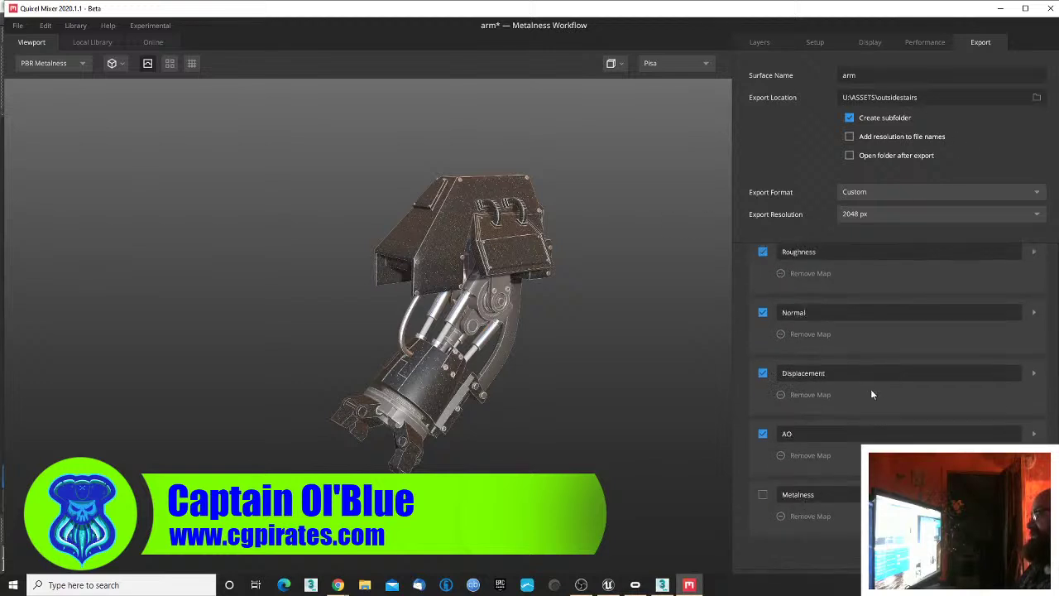
{"action": "scroll", "coordinate": [868, 397], "scroll_direction": "up", "scroll_amount": 4}
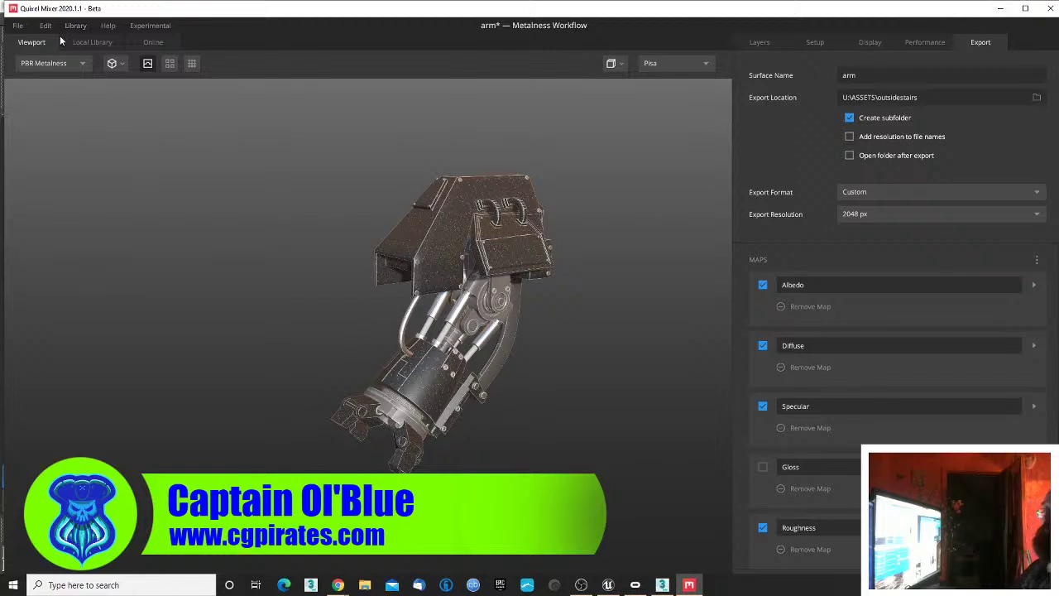
- Save the arm mix
{"action": "left_click", "coordinate": [17, 25]}
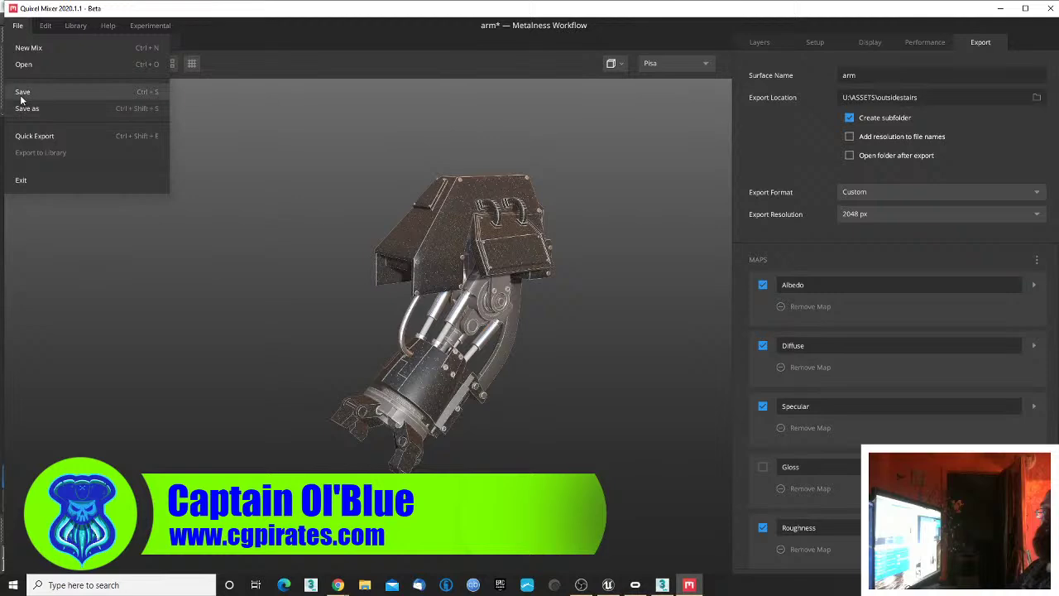
{"action": "left_click", "coordinate": [26, 107]}
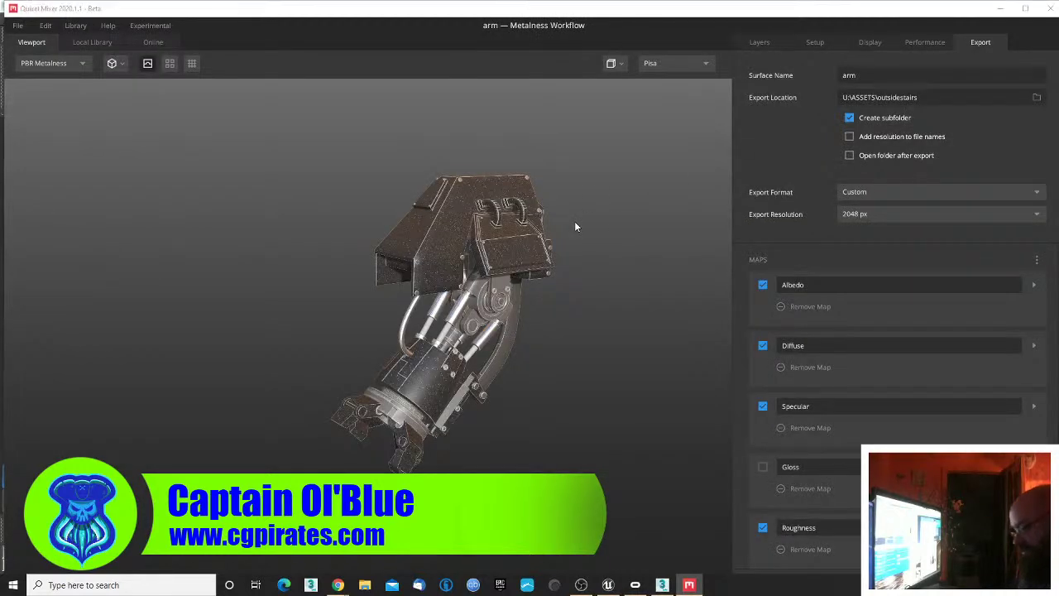
- Launch Quixel Bridge by searching Windows for "bridge"
{"action": "key", "text": "super"}
{"action": "type", "text": "bridge"}
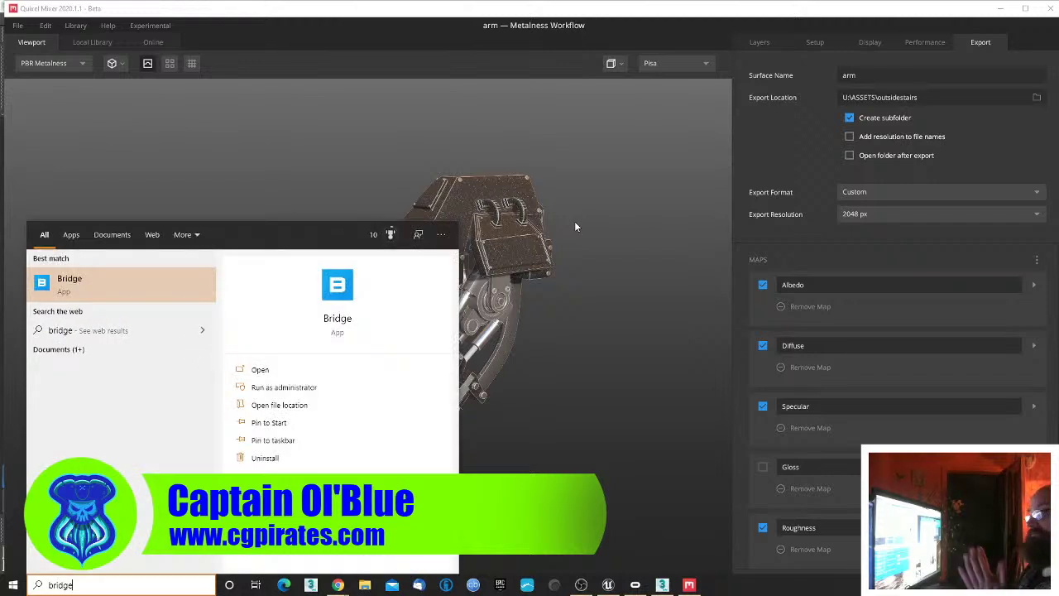
{"action": "key", "text": "Return"}
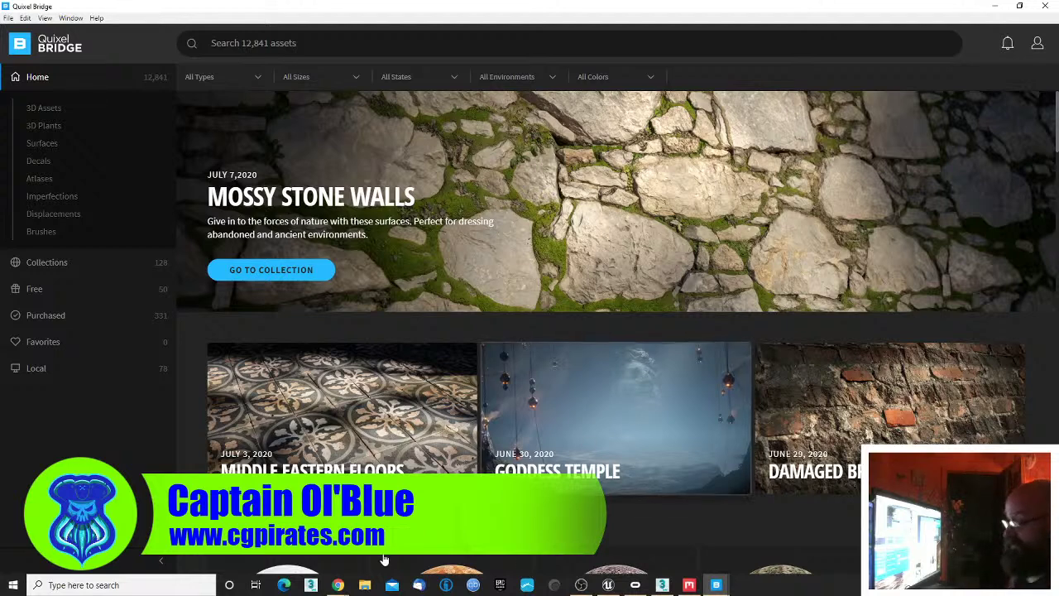
- Switch to Chrome and open docs.google.com in a new tab
{"action": "mouse_move", "coordinate": [340, 589]}
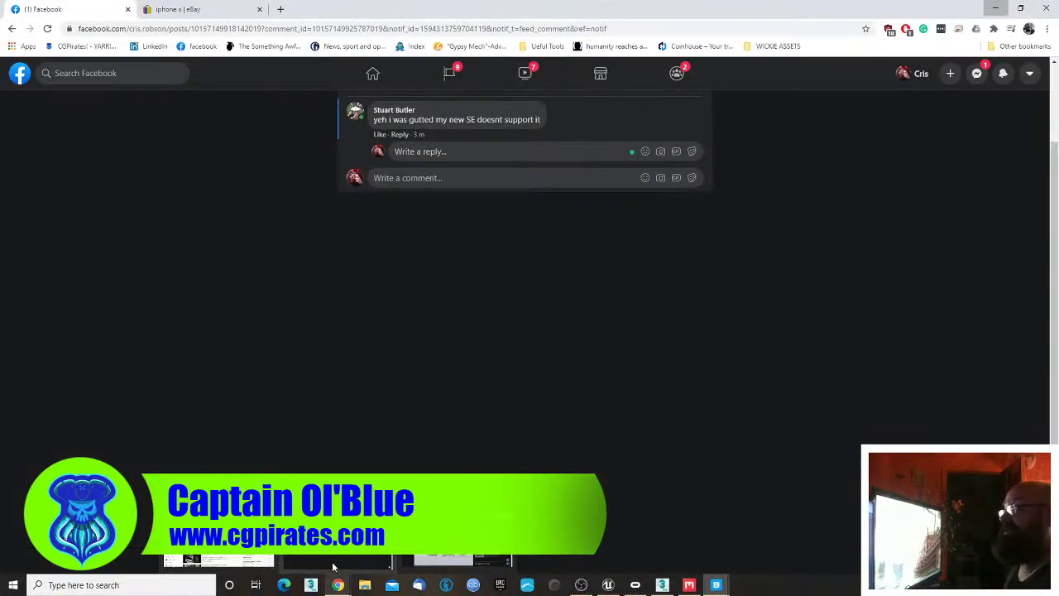
{"action": "left_click", "coordinate": [333, 567]}
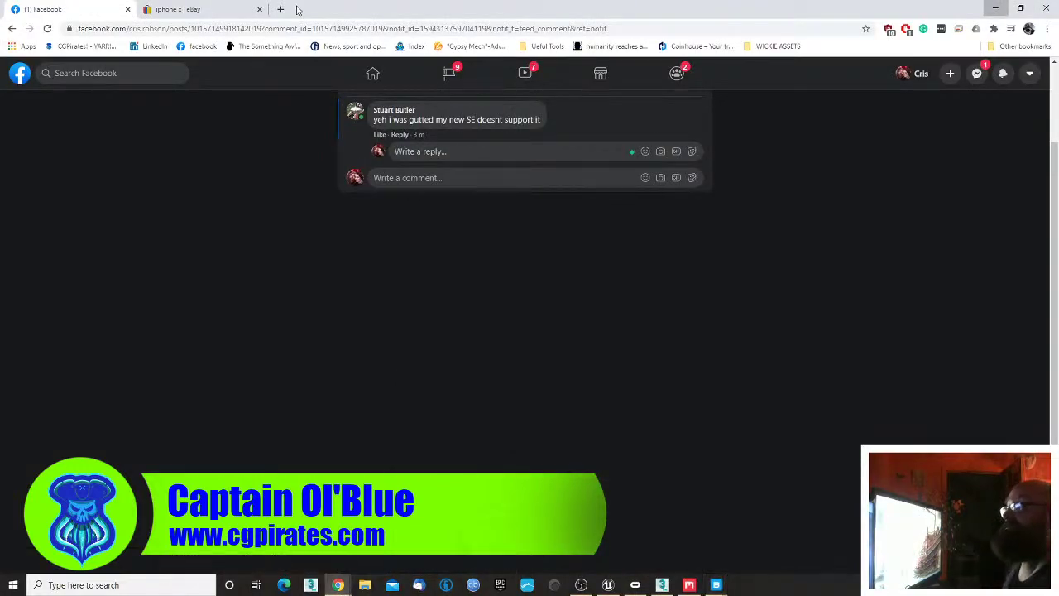
{"action": "key", "text": "ctrl+t"}
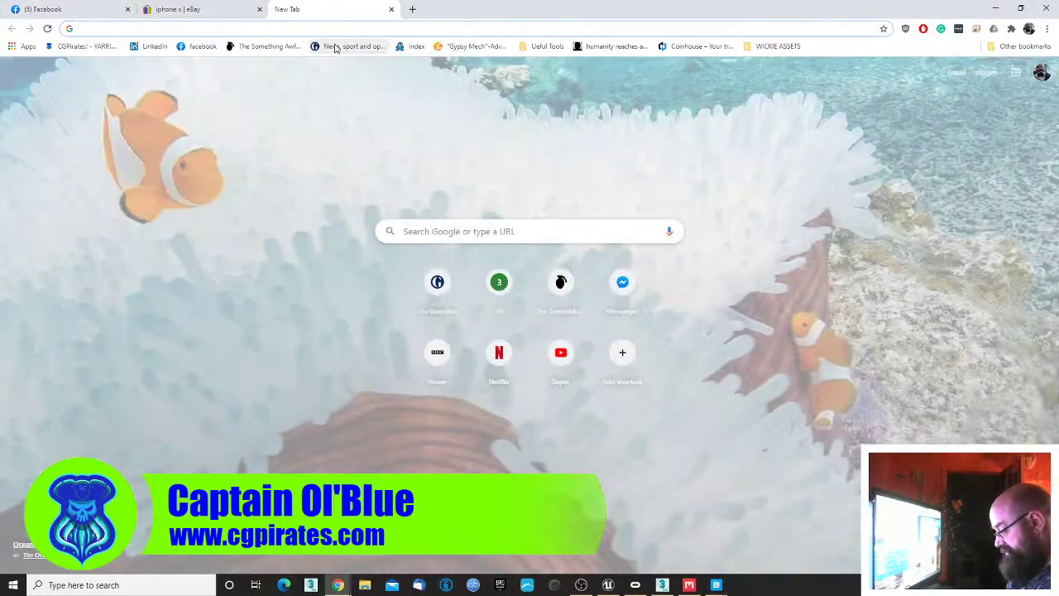
{"action": "type", "text": "docs.google.com"}
{"action": "key", "text": "Return"}
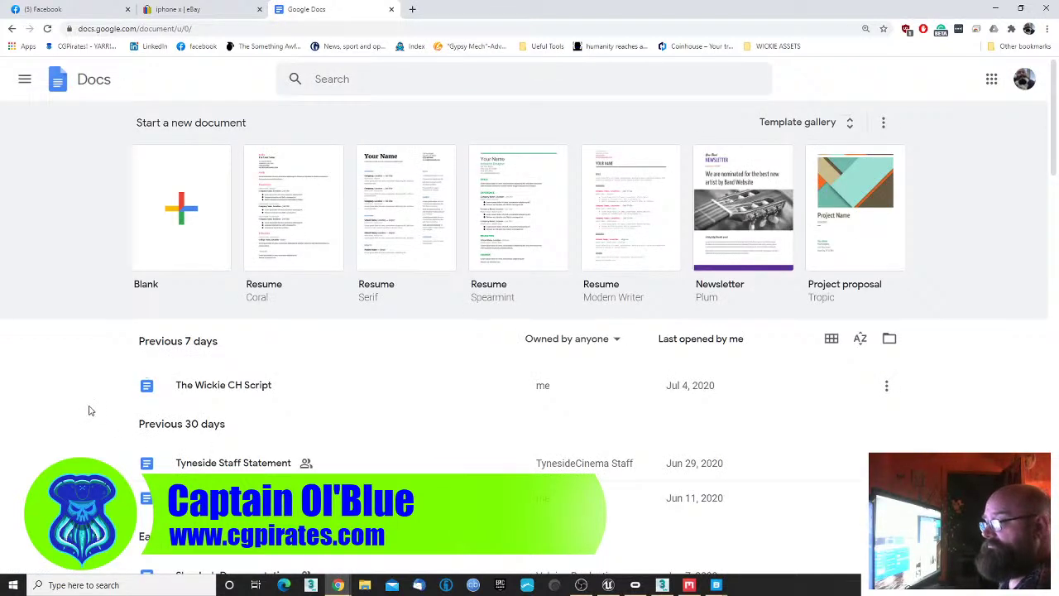
- Find and open the untitled document last opened Jun 11, 2020, read its home schooling enrollment letter, and return to Quixel Bridge
{"action": "scroll", "coordinate": [90, 410], "scroll_direction": "down", "scroll_amount": 2}
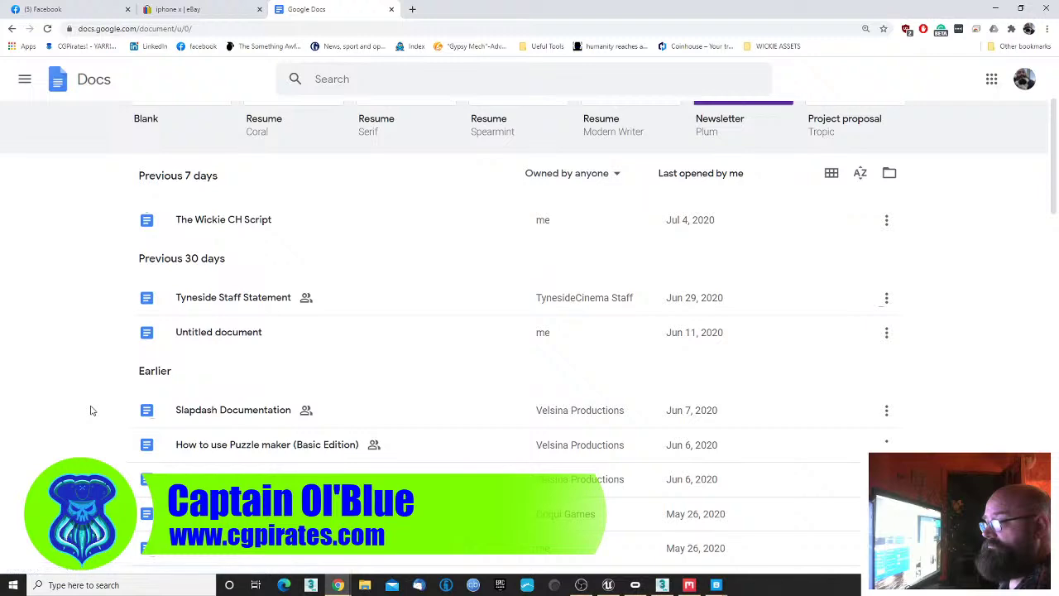
{"action": "scroll", "coordinate": [91, 410], "scroll_direction": "down", "scroll_amount": 2}
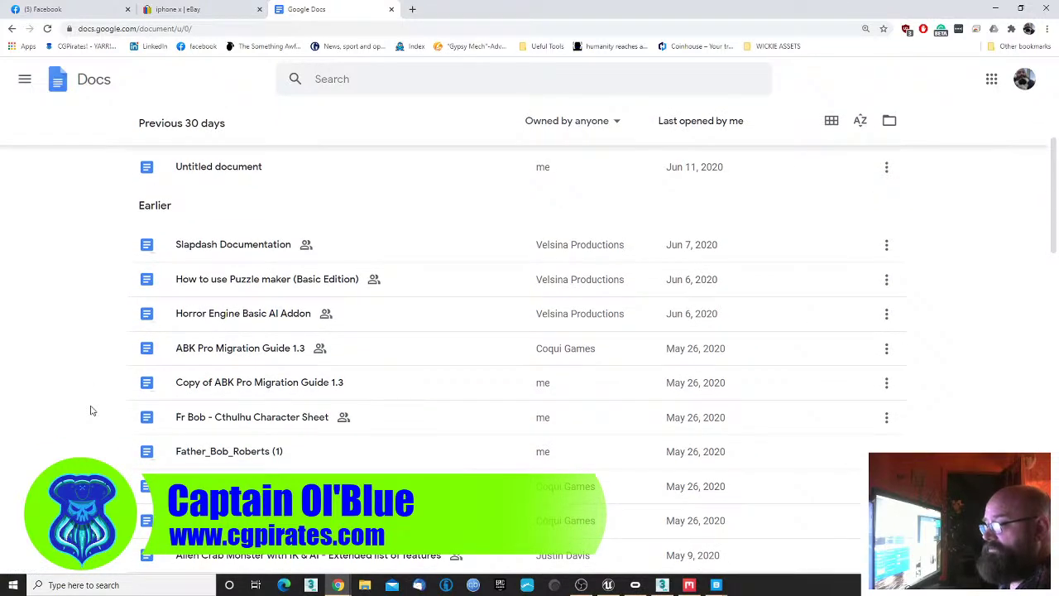
{"action": "scroll", "coordinate": [92, 411], "scroll_direction": "down", "scroll_amount": 1}
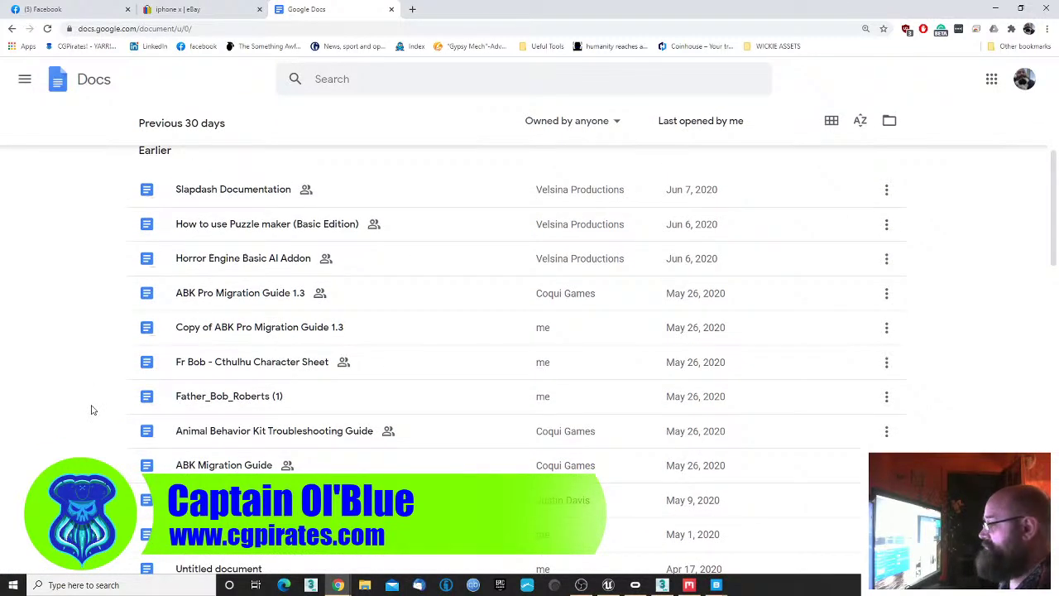
{"action": "scroll", "coordinate": [93, 409], "scroll_direction": "up", "scroll_amount": 1}
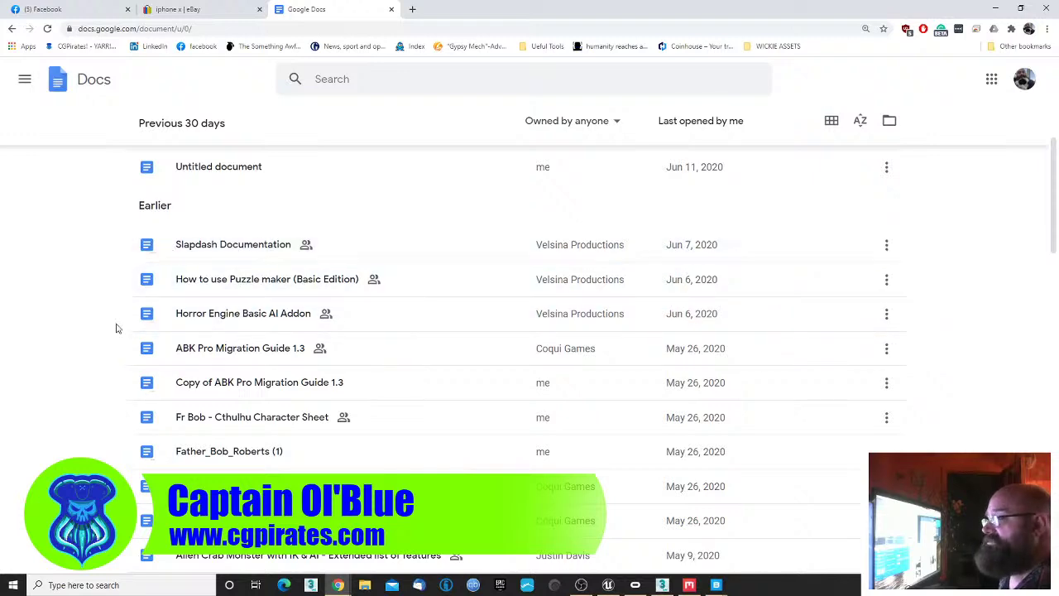
{"action": "scroll", "coordinate": [167, 354], "scroll_direction": "up", "scroll_amount": 5}
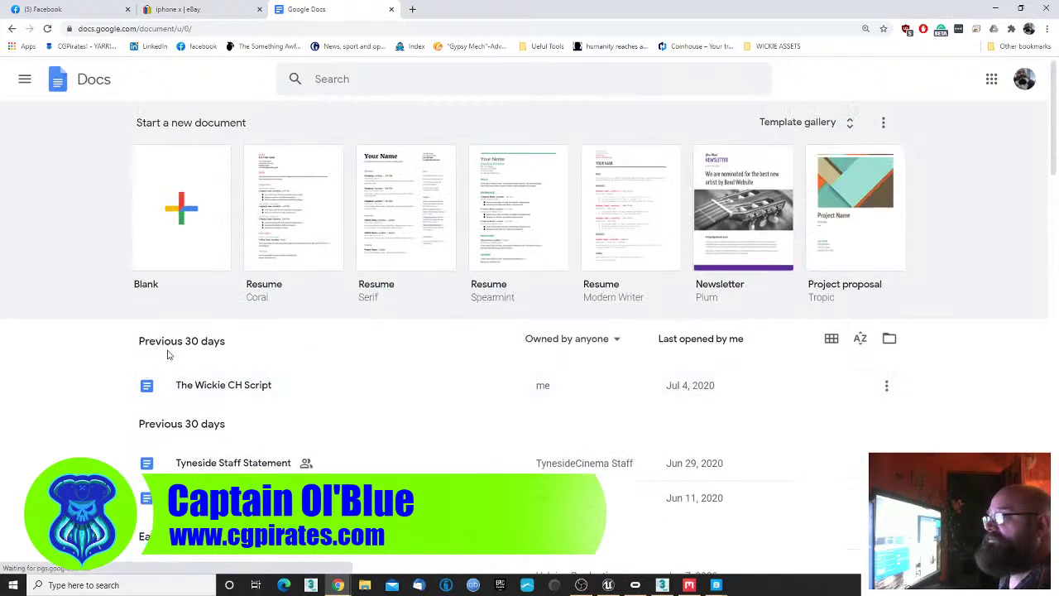
{"action": "scroll", "coordinate": [170, 354], "scroll_direction": "down", "scroll_amount": 2}
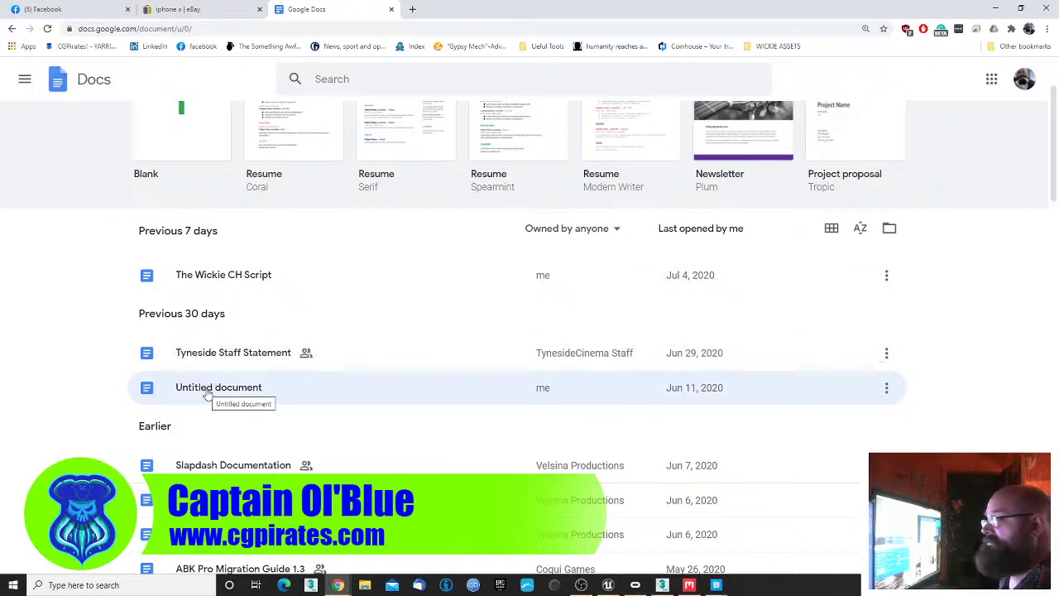
{"action": "left_click_drag", "start_coordinate": [518, 6], "coordinate": [1058, 331]}
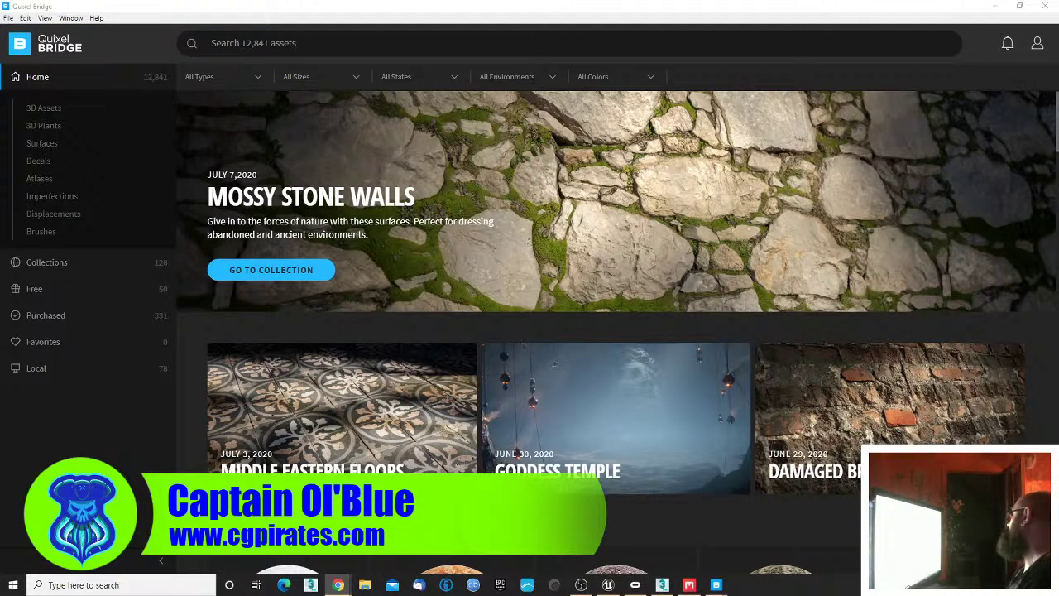
{"action": "left_click_drag", "start_coordinate": [1058, 331], "coordinate": [434, 2]}
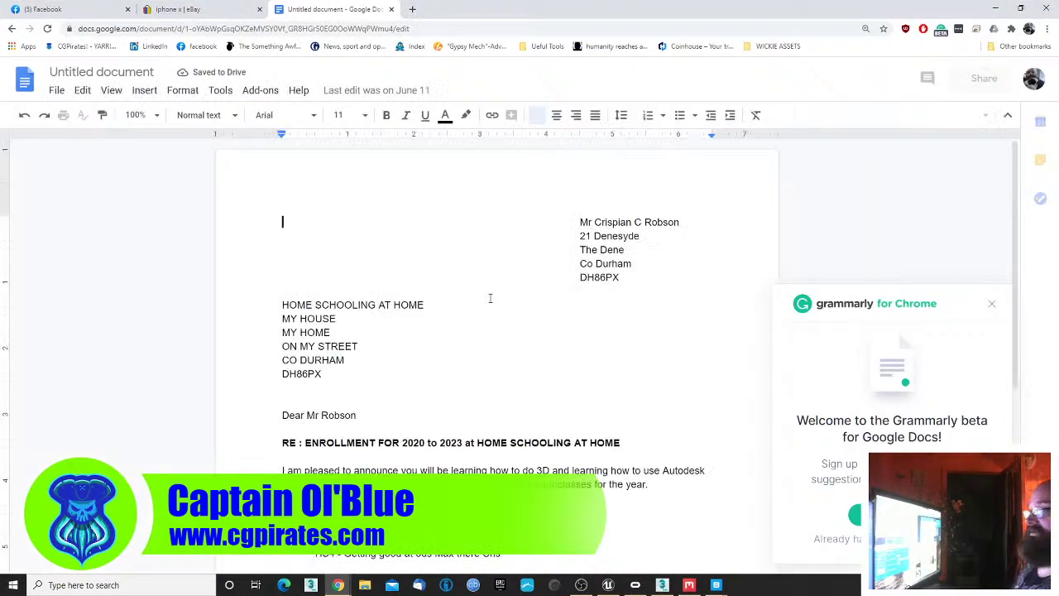
{"action": "scroll", "coordinate": [792, 281], "scroll_direction": "down", "scroll_amount": 3}
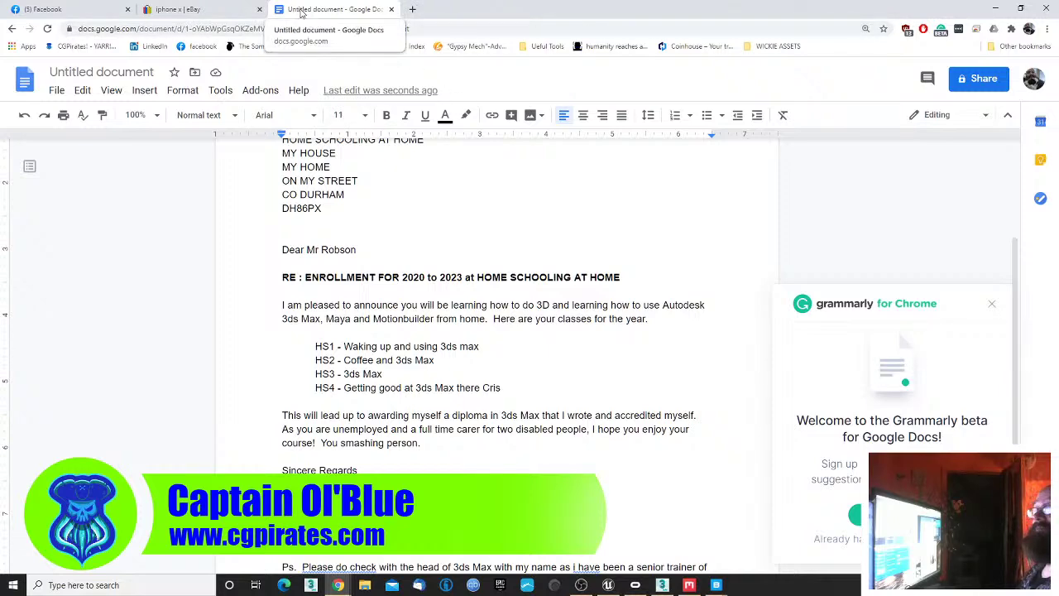
{"action": "left_click", "coordinate": [994, 8]}
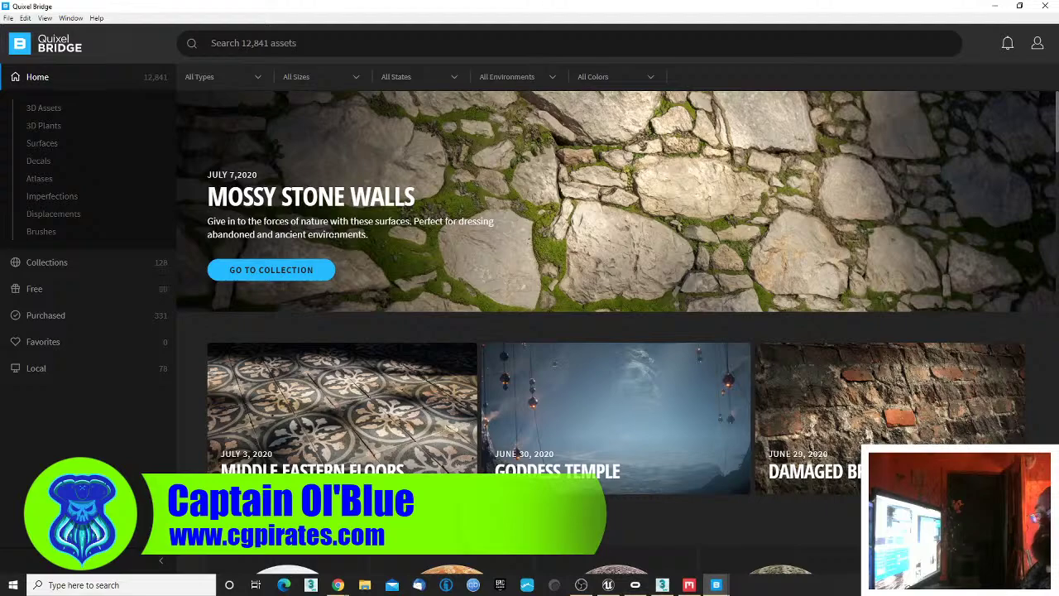
- Look through the Quixel Bridge home page and browse the 3D Assets categories
{"action": "scroll", "coordinate": [441, 305], "scroll_direction": "down", "scroll_amount": 5}
{"action": "scroll", "coordinate": [441, 305], "scroll_direction": "down", "scroll_amount": 4}
{"action": "scroll", "coordinate": [439, 303], "scroll_direction": "up", "scroll_amount": 9}
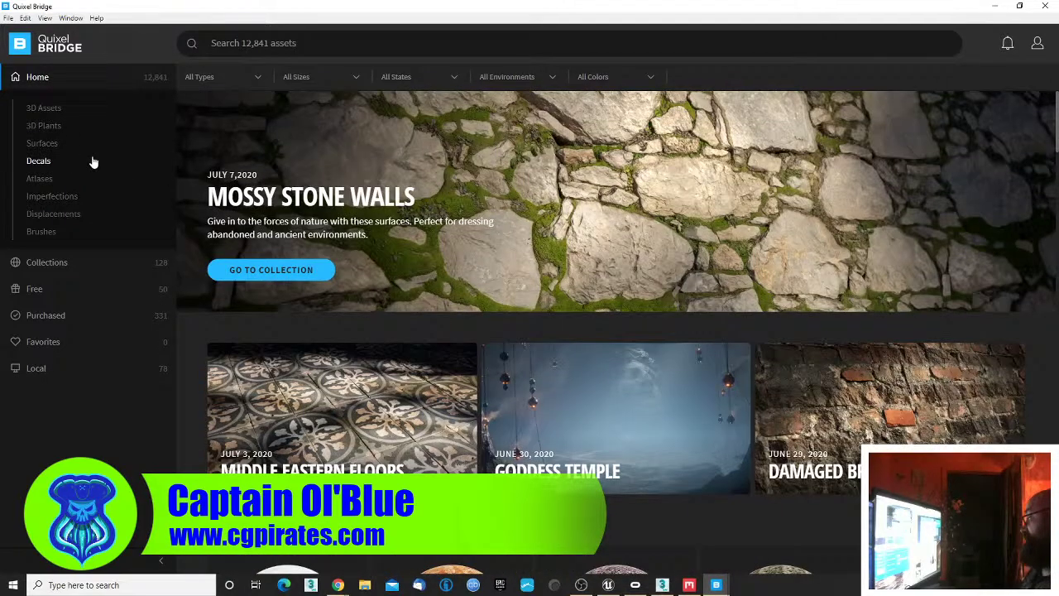
{"action": "left_click", "coordinate": [43, 108]}
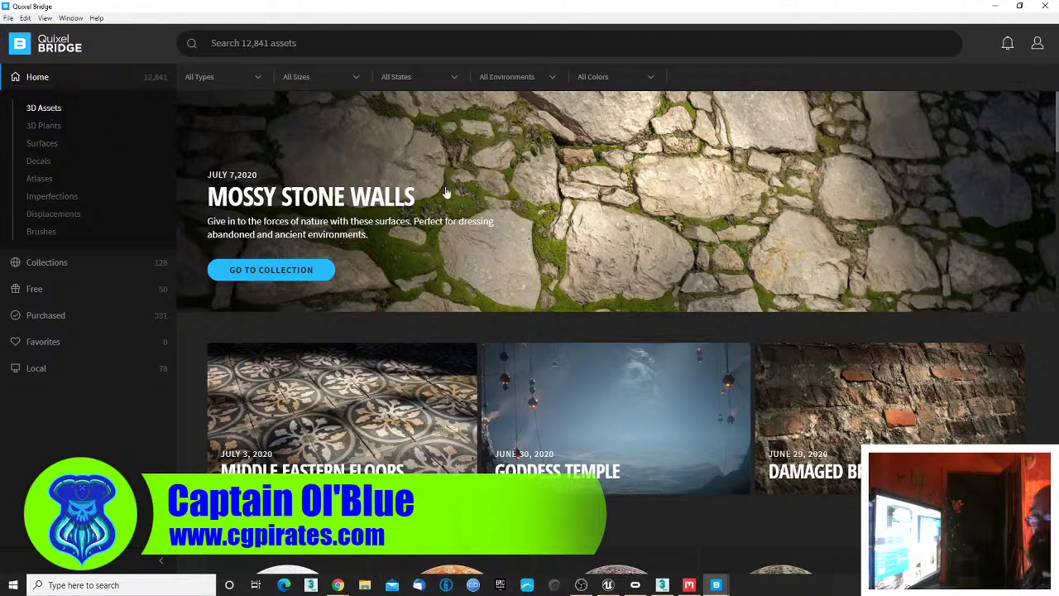
{"action": "scroll", "coordinate": [801, 258], "scroll_direction": "down", "scroll_amount": 5}
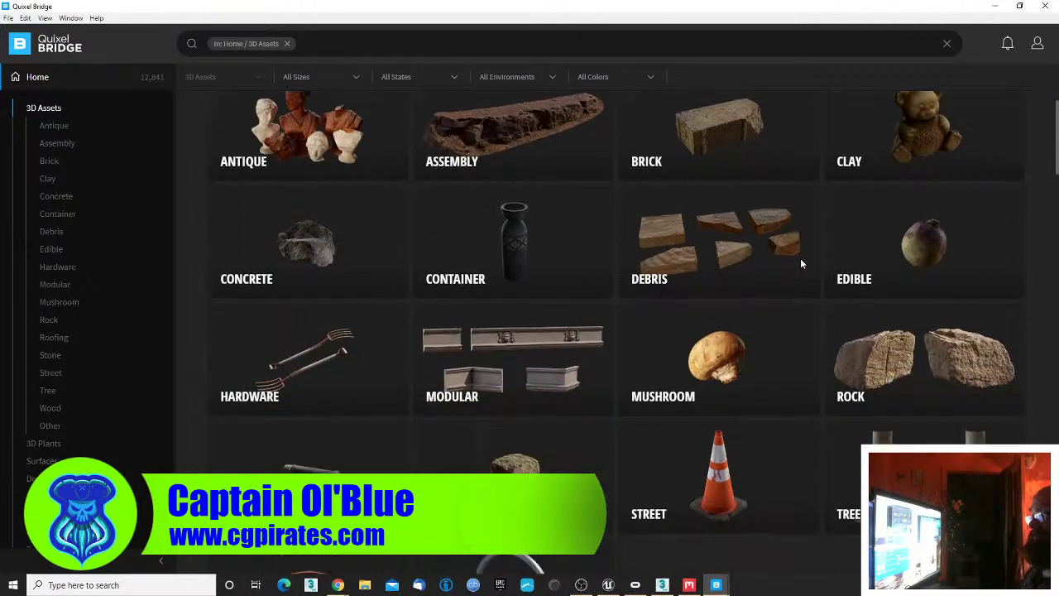
{"action": "scroll", "coordinate": [800, 263], "scroll_direction": "up", "scroll_amount": 3}
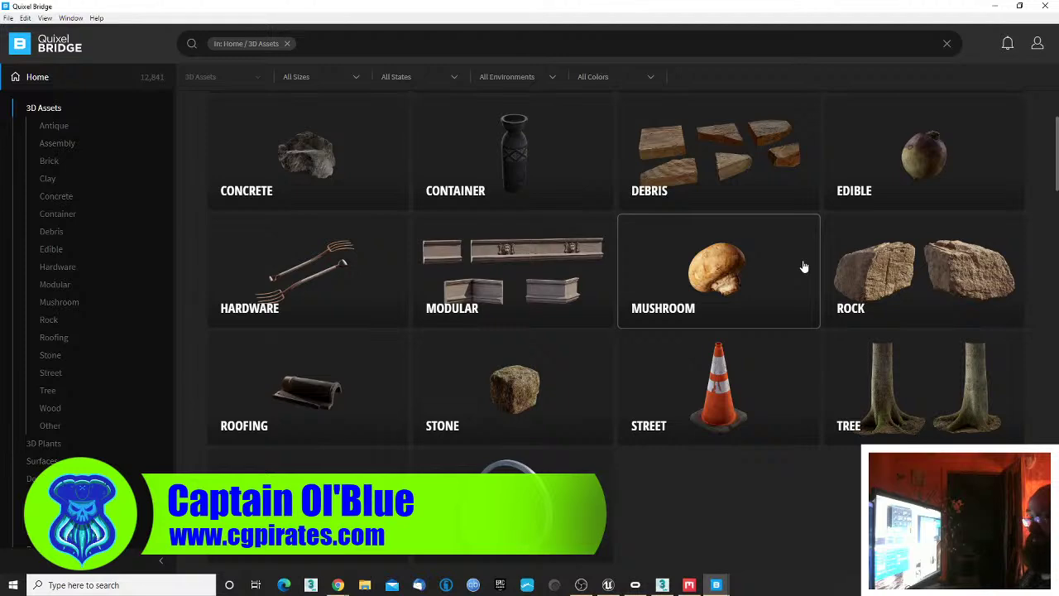
- Open the Hardware category of 3D Assets and browse its trending and latest assets
{"action": "left_click", "coordinate": [341, 268]}
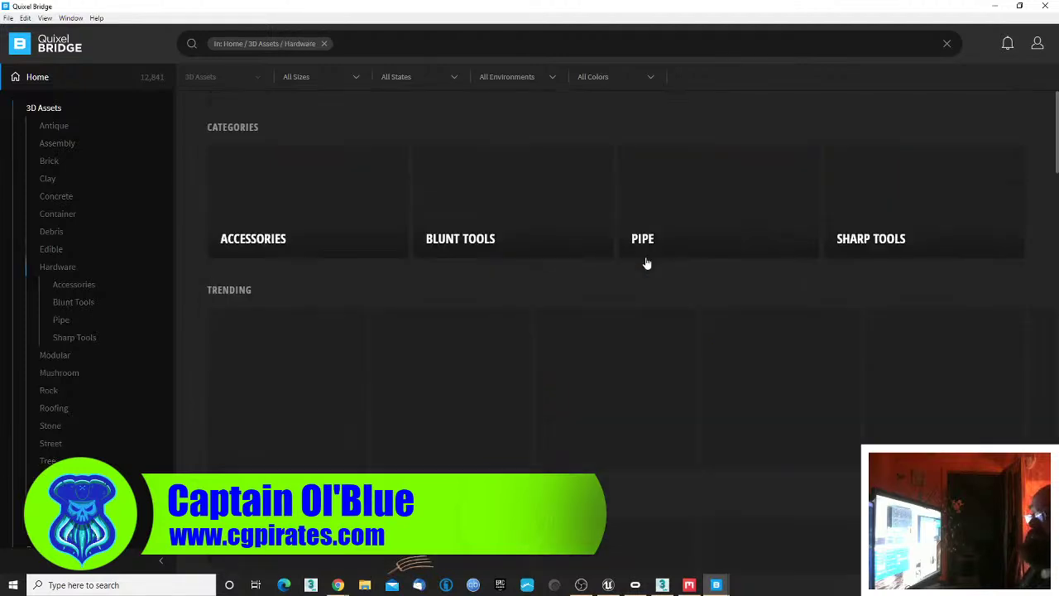
{"action": "scroll", "coordinate": [445, 383], "scroll_direction": "down", "scroll_amount": 3}
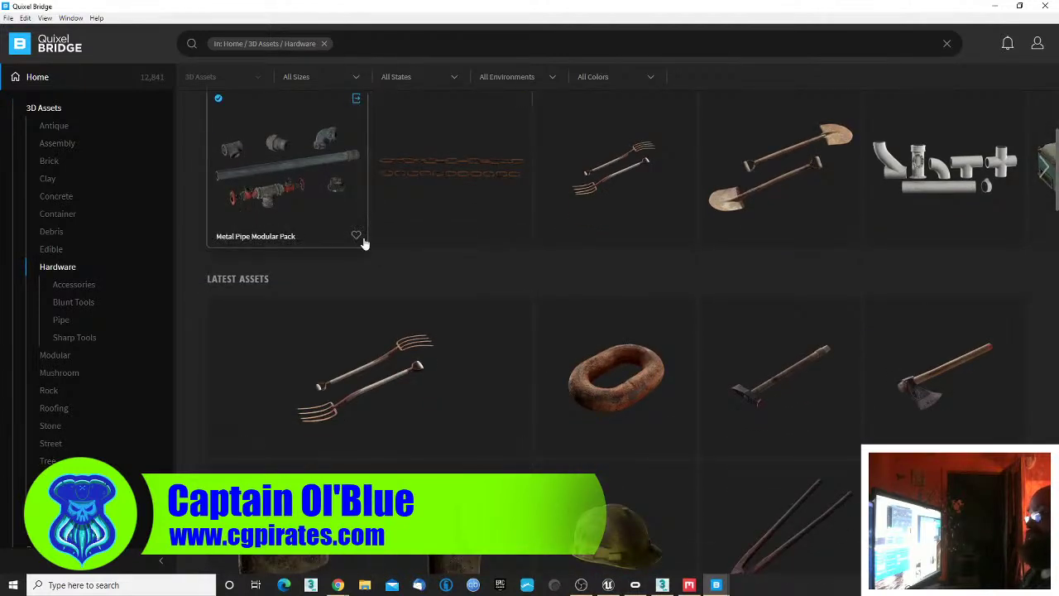
{"action": "scroll", "coordinate": [620, 414], "scroll_direction": "down", "scroll_amount": 4}
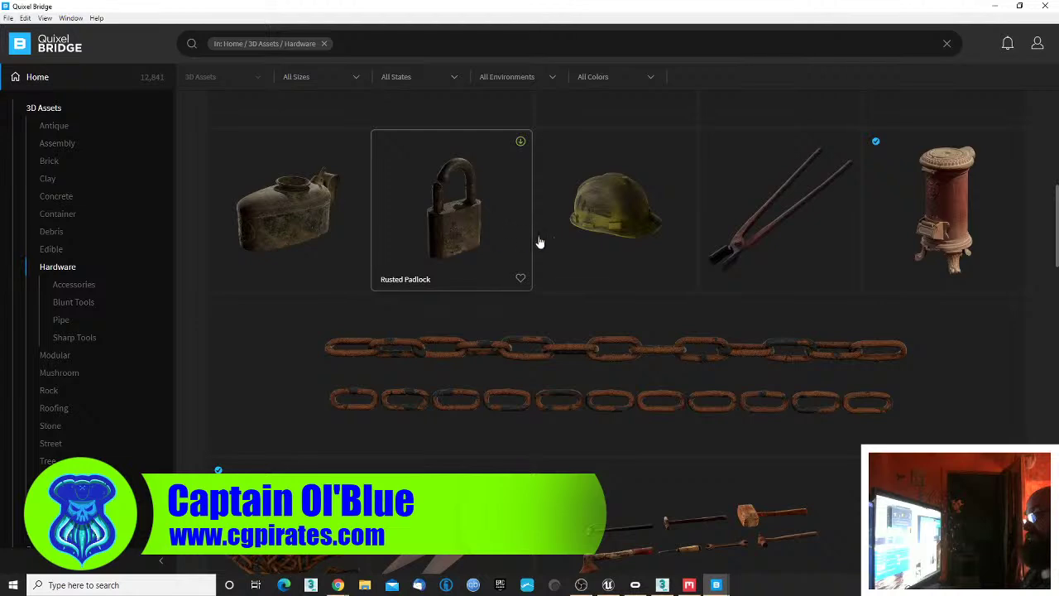
- Browse the rest of the Hardware assets, from the chains, tools and anvils through to the bolts and pipe pieces
{"action": "scroll", "coordinate": [539, 239], "scroll_direction": "down", "scroll_amount": 4}
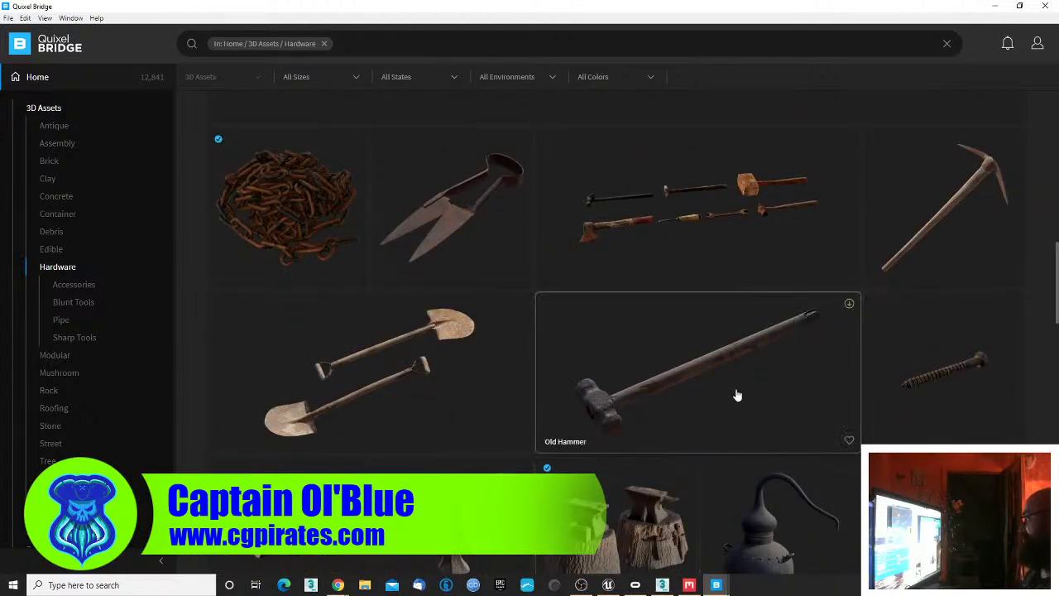
{"action": "scroll", "coordinate": [736, 394], "scroll_direction": "down", "scroll_amount": 3}
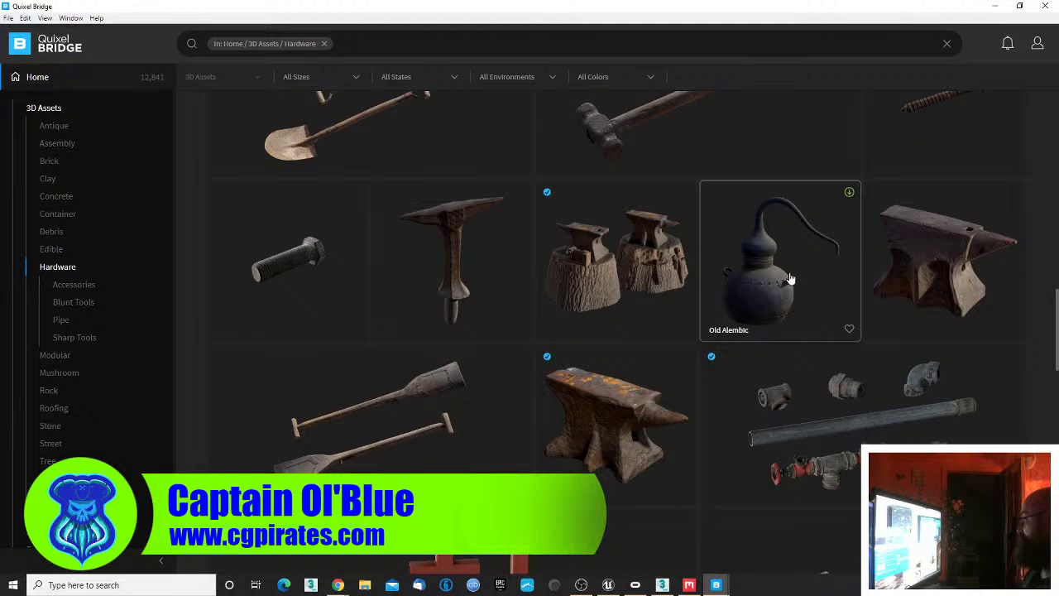
{"action": "scroll", "coordinate": [703, 345], "scroll_direction": "down", "scroll_amount": 6}
{"action": "scroll", "coordinate": [690, 340], "scroll_direction": "up", "scroll_amount": 5}
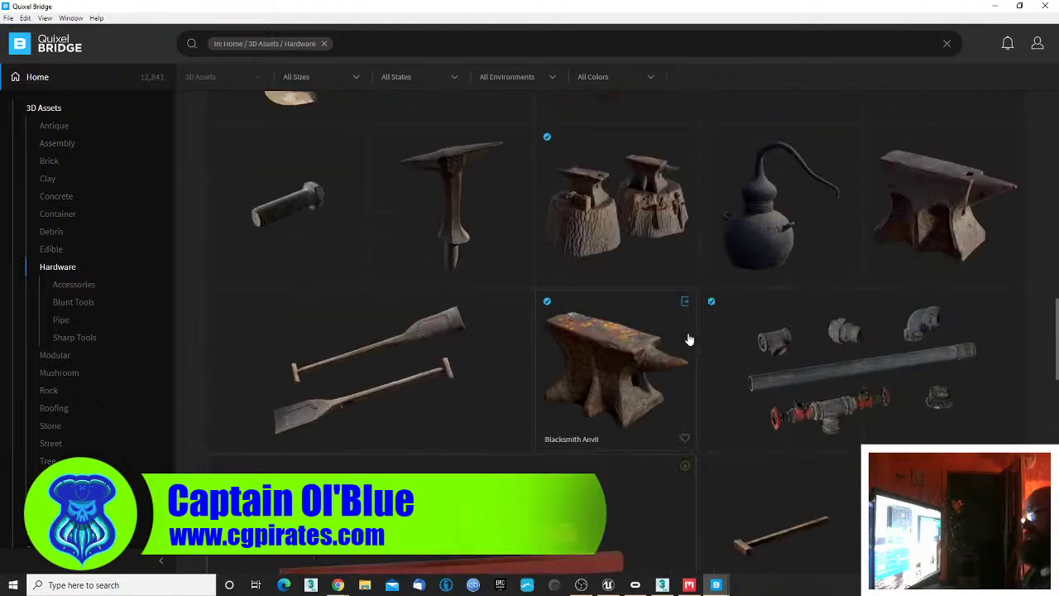
{"action": "scroll", "coordinate": [603, 378], "scroll_direction": "down", "scroll_amount": 7}
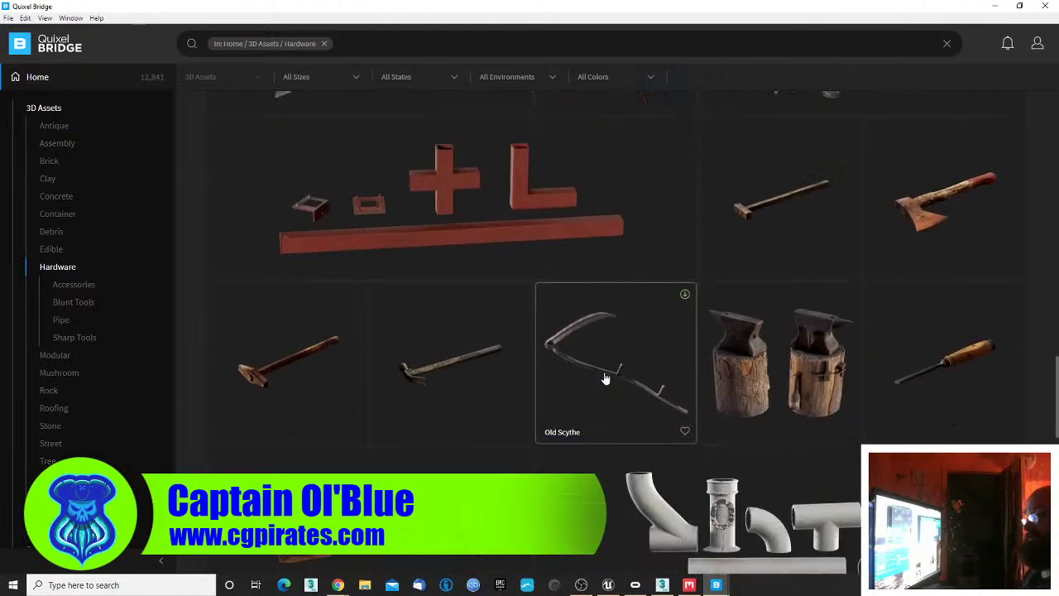
{"action": "scroll", "coordinate": [605, 378], "scroll_direction": "down", "scroll_amount": 5}
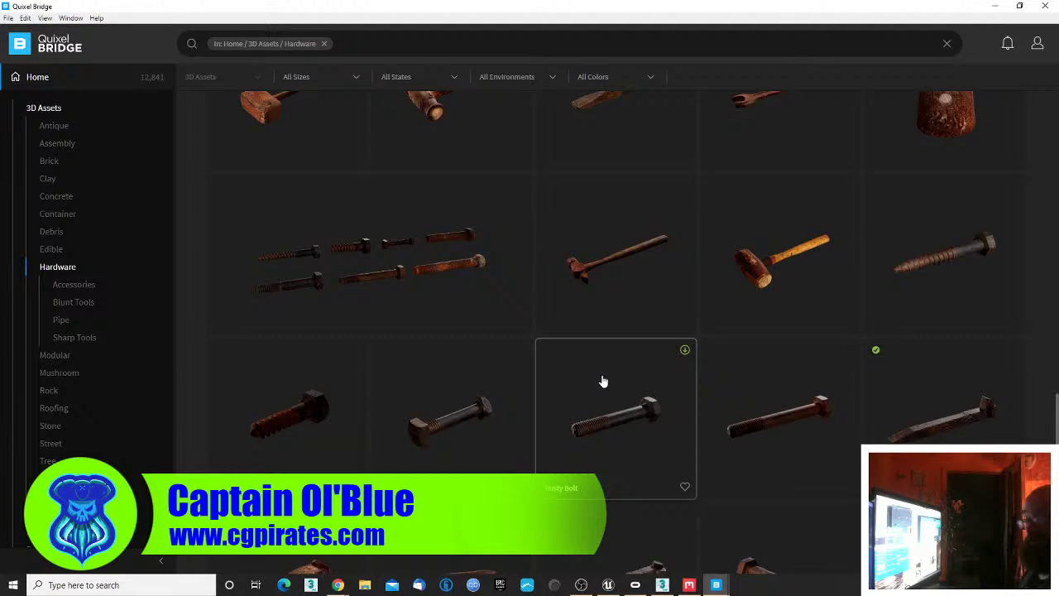
{"action": "scroll", "coordinate": [608, 379], "scroll_direction": "down", "scroll_amount": 4}
{"action": "scroll", "coordinate": [608, 379], "scroll_direction": "down", "scroll_amount": 7}
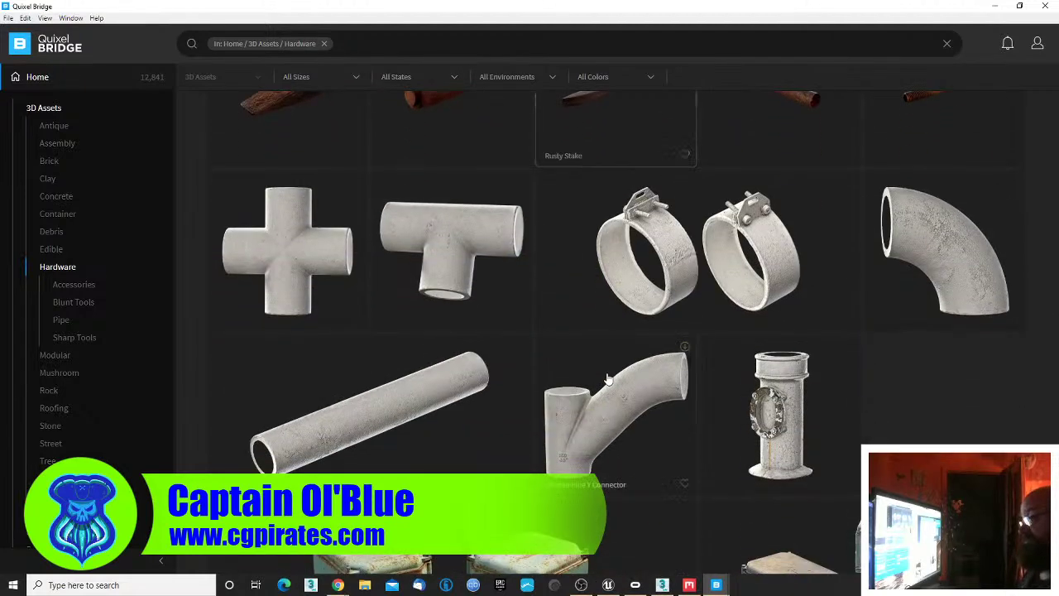
{"action": "scroll", "coordinate": [608, 379], "scroll_direction": "down", "scroll_amount": 15}
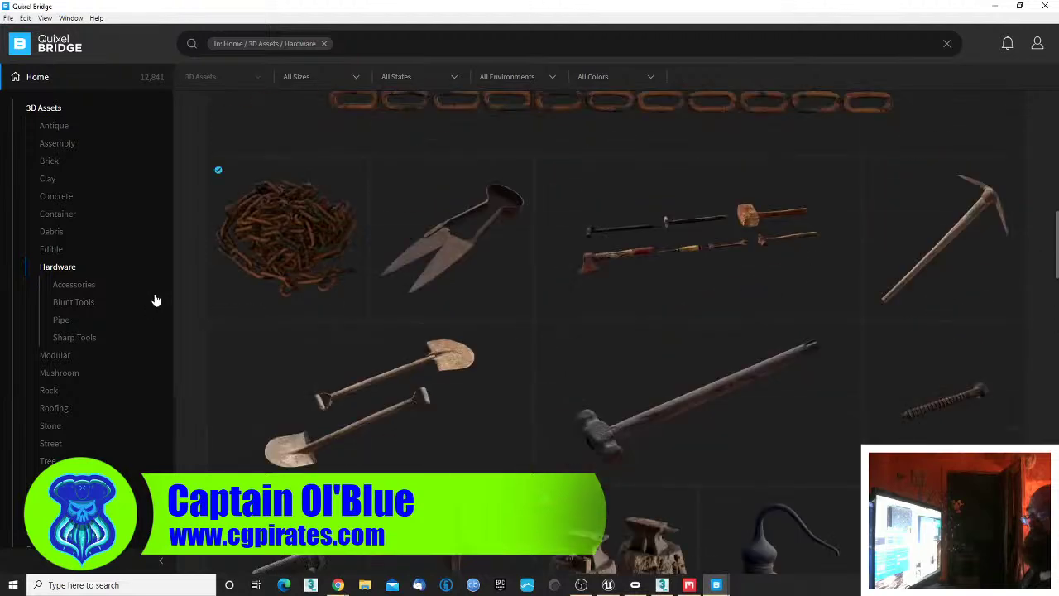
- Look at the Edible category of 3D Assets and the Container category
{"action": "left_click", "coordinate": [52, 250]}
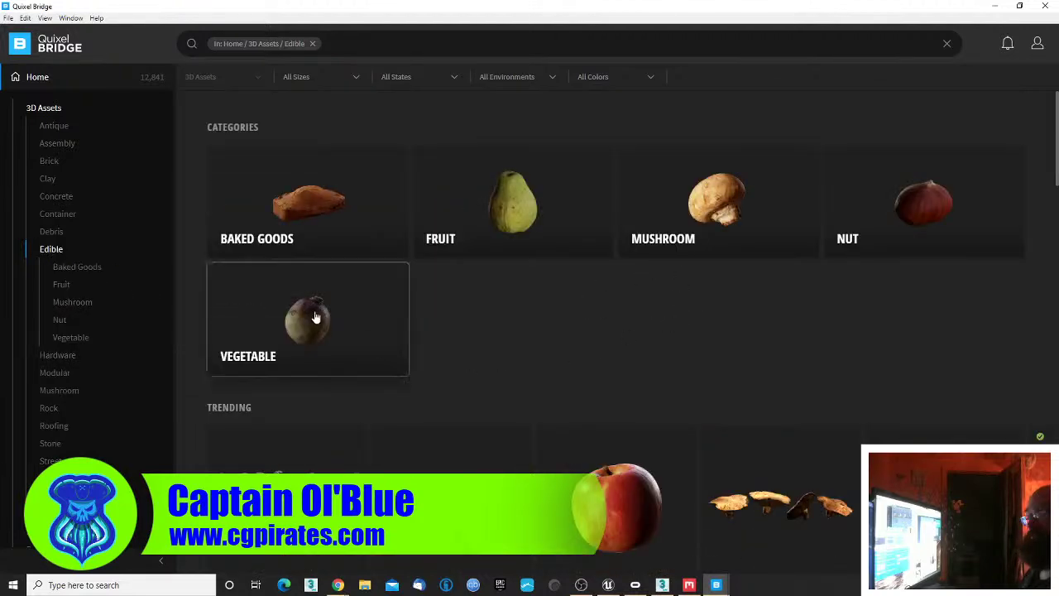
{"action": "left_click", "coordinate": [57, 214]}
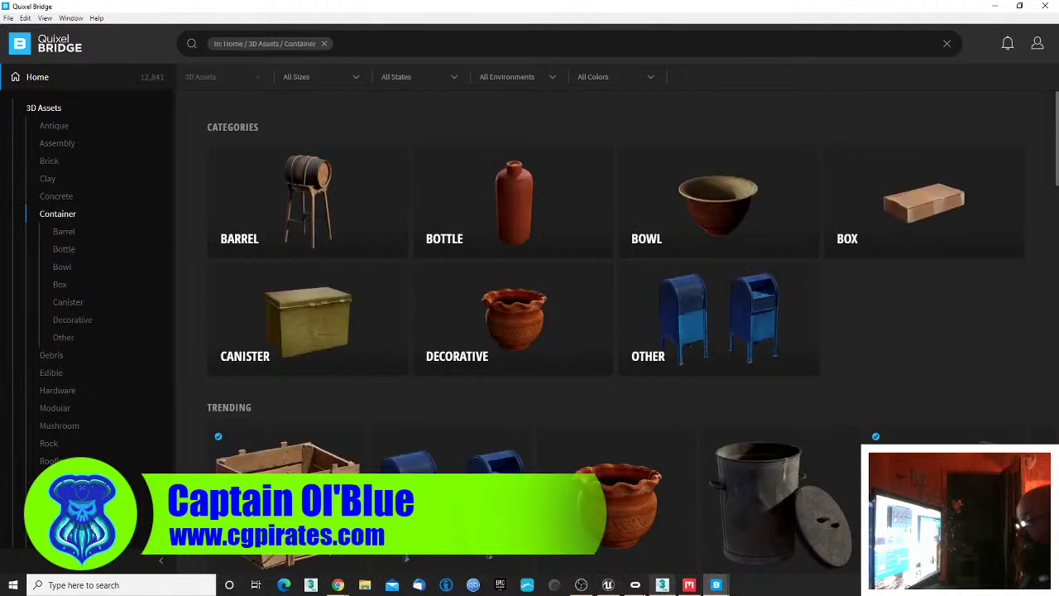
- Switch to the Unreal Editor with The_Wickie project and close Quixel Bridge
{"action": "mouse_move", "coordinate": [628, 593]}
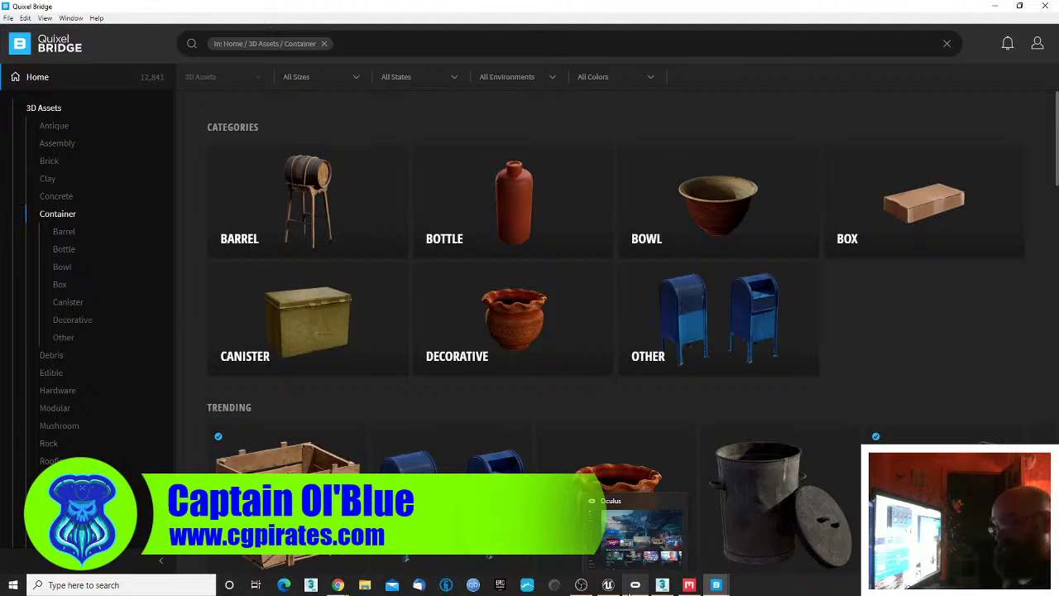
{"action": "left_click", "coordinate": [608, 583]}
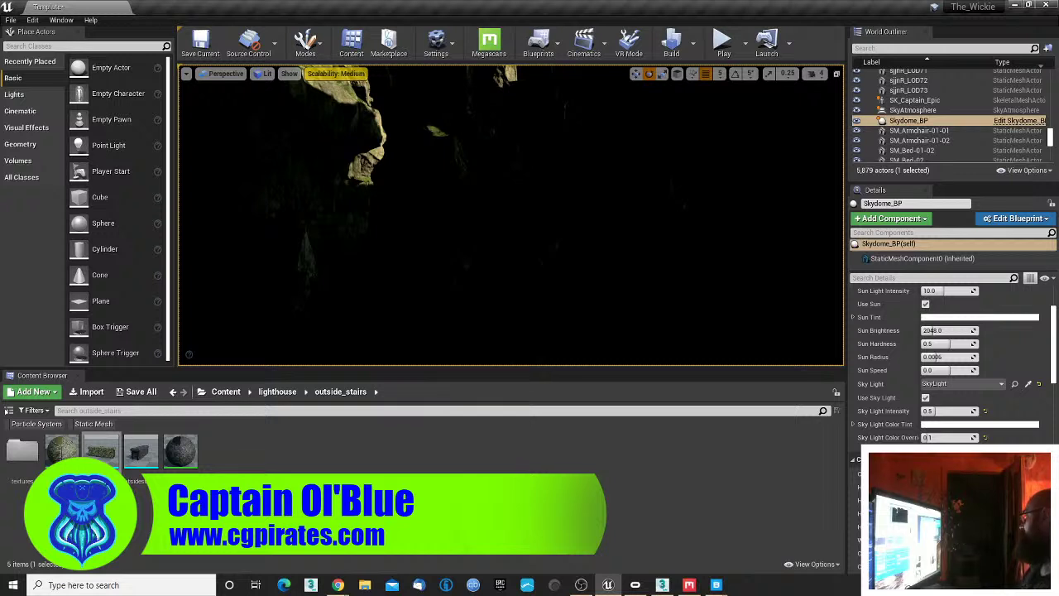
{"action": "right_click", "coordinate": [715, 585]}
{"action": "left_click", "coordinate": [708, 562]}
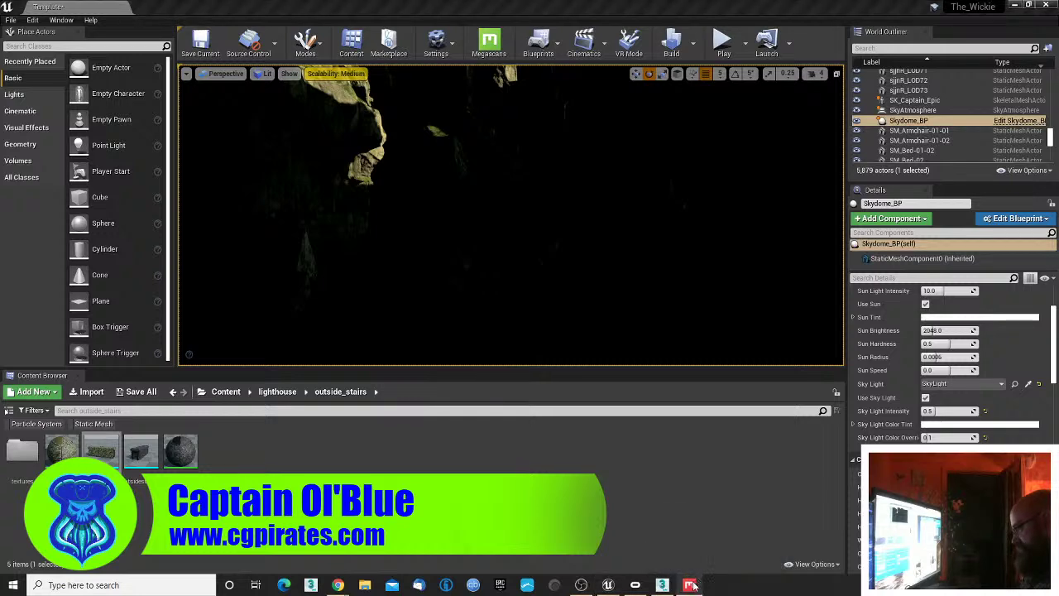
- Bring up Quixel Mixer with the arm mix and close the program
{"action": "right_click", "coordinate": [693, 586]}
{"action": "left_click", "coordinate": [687, 565]}
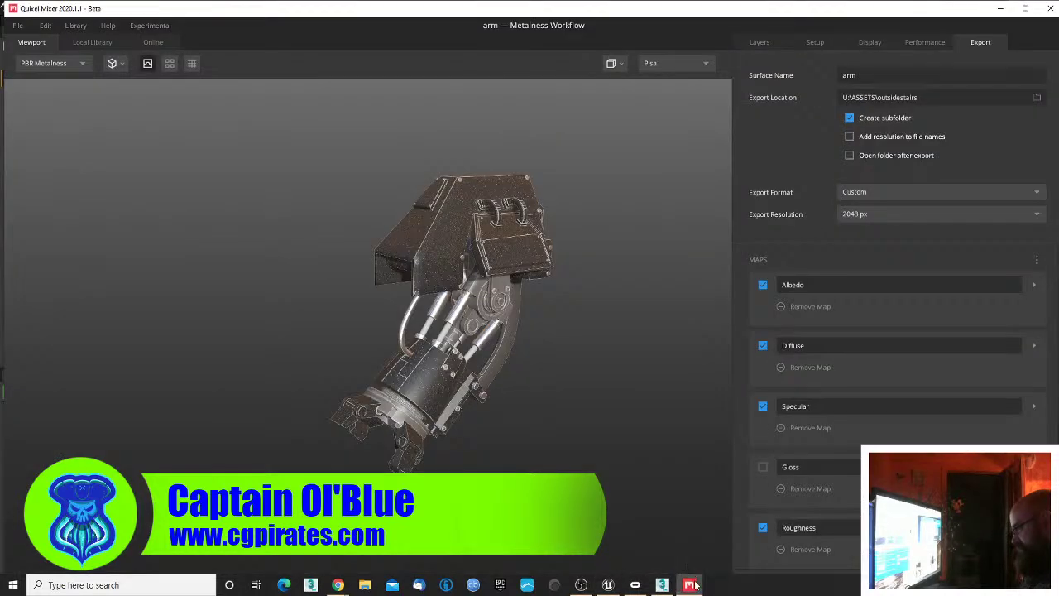
{"action": "right_click", "coordinate": [690, 585]}
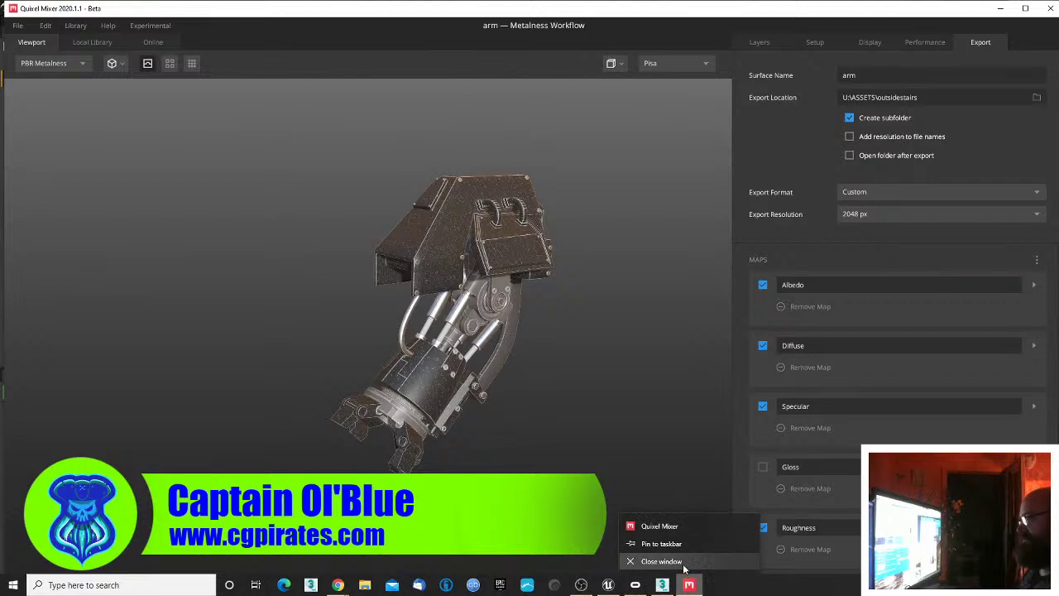
{"action": "left_click", "coordinate": [684, 567]}
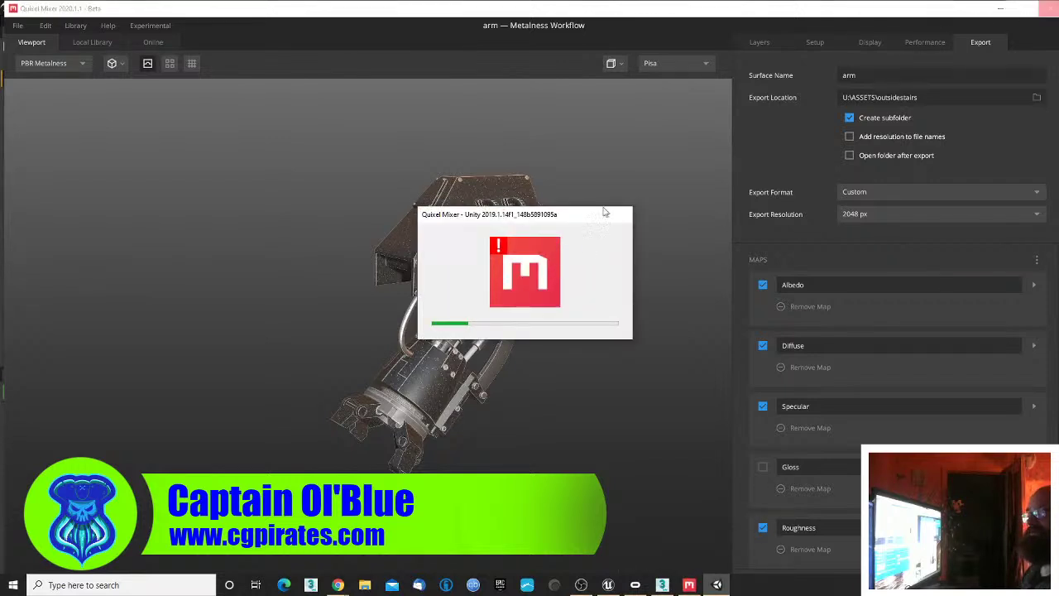
{"action": "left_click", "coordinate": [1035, 18]}
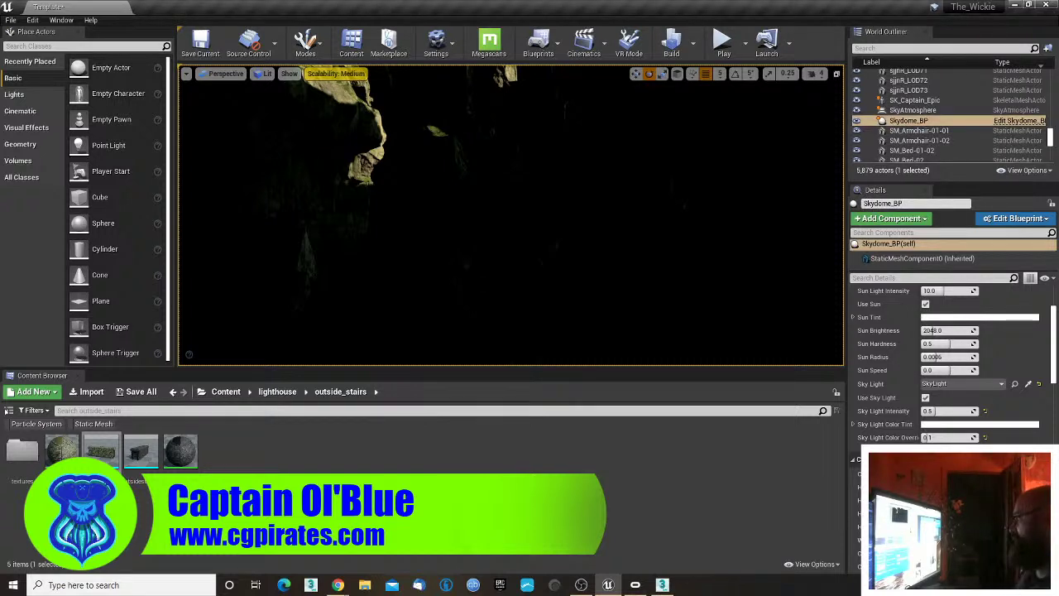
- Fly through the level to view the furnished kitchen interior and the rocky coastline with its outside stairs
{"action": "right_click_drag", "start_coordinate": [511, 215], "coordinate": [409, 105]}
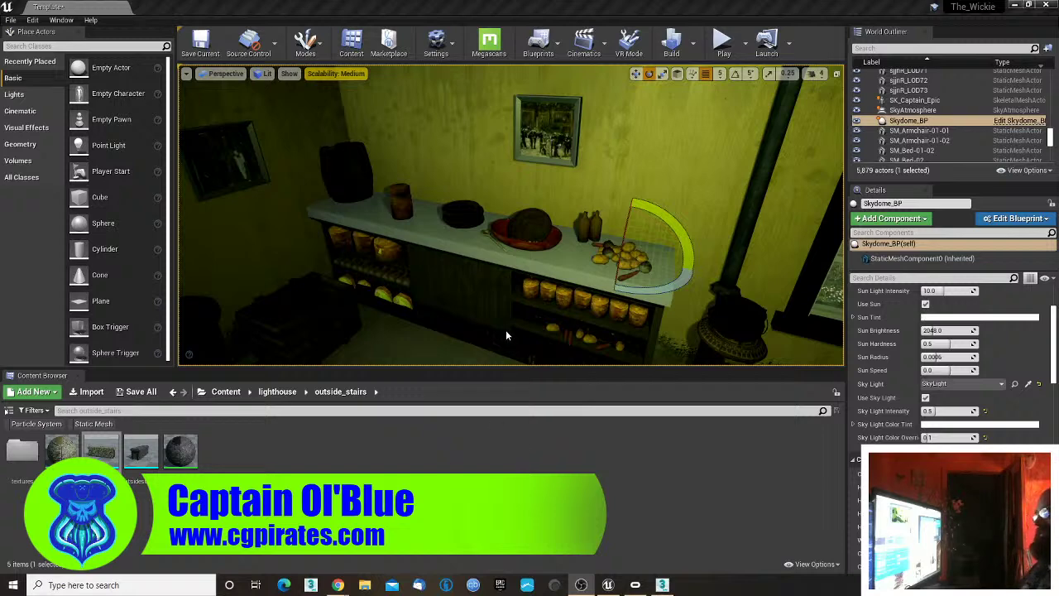
{"action": "right_click_drag", "start_coordinate": [507, 335], "coordinate": [488, 279]}
{"action": "key", "text": "w"}
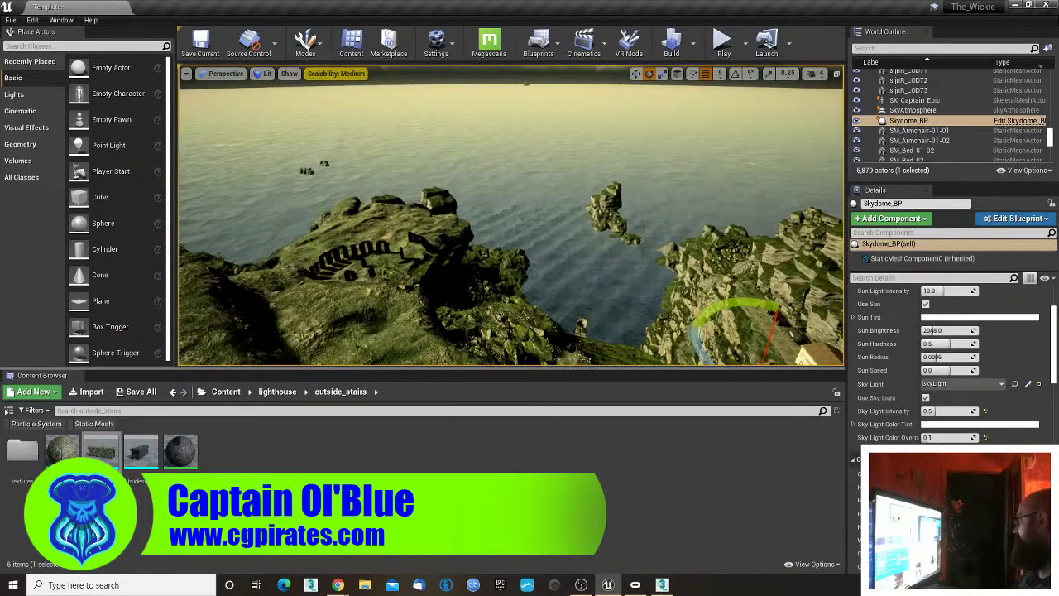